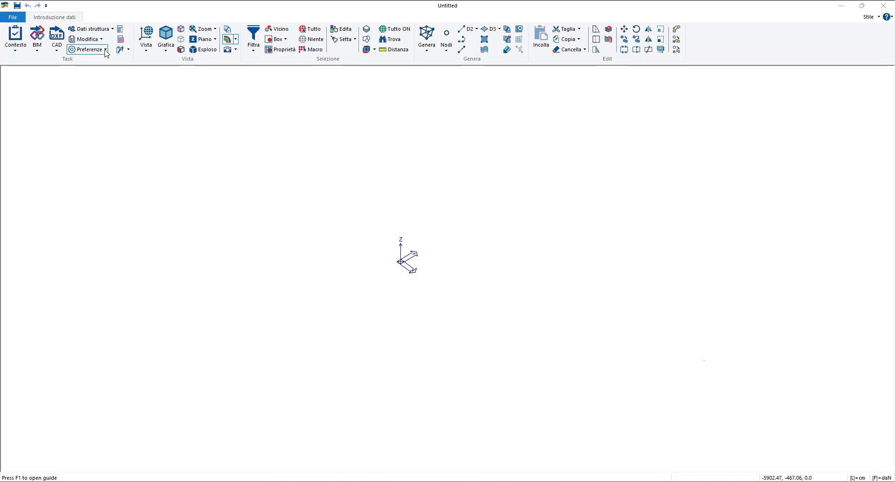
# Switch the program's interface language from Italian to English.
pyautogui.click(106, 50)
pyautogui.moveTo(111, 93)
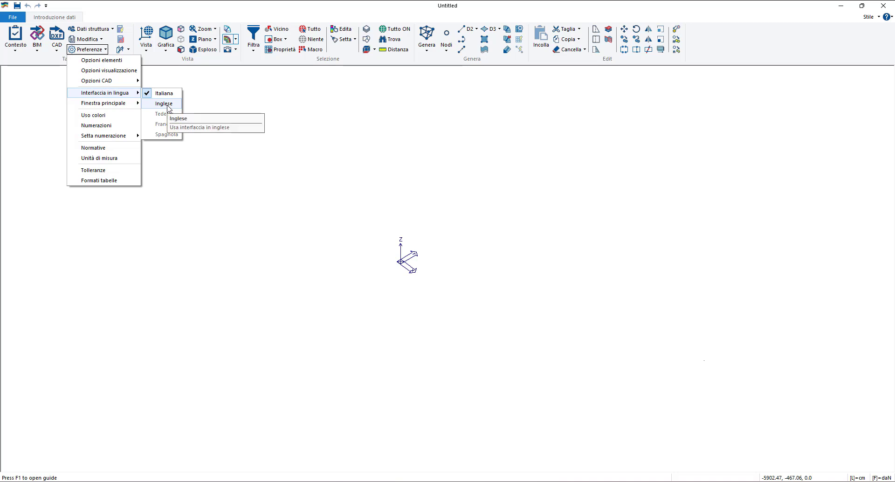
pyautogui.click(163, 103)
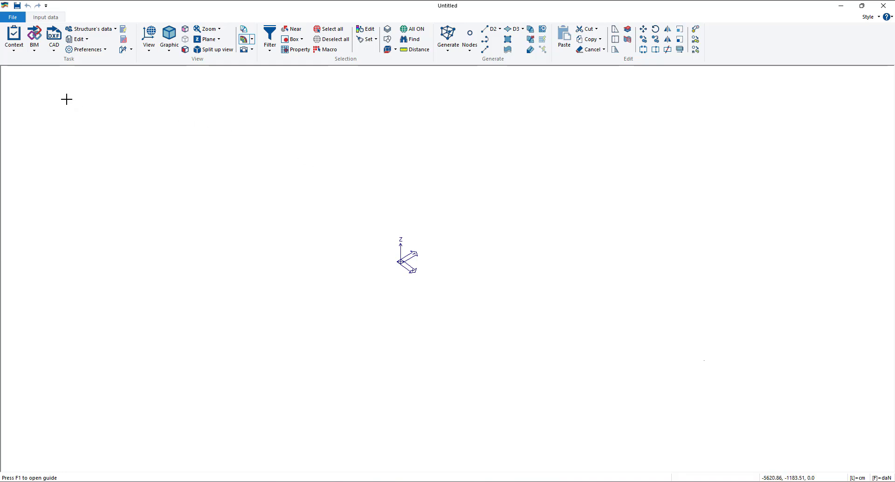
# Open the project FONDAZIONE PALA EOLICA esempio.PSP from the Corso Syma Group folder in File Explorer and maximize its window.
pyautogui.click(13, 17)
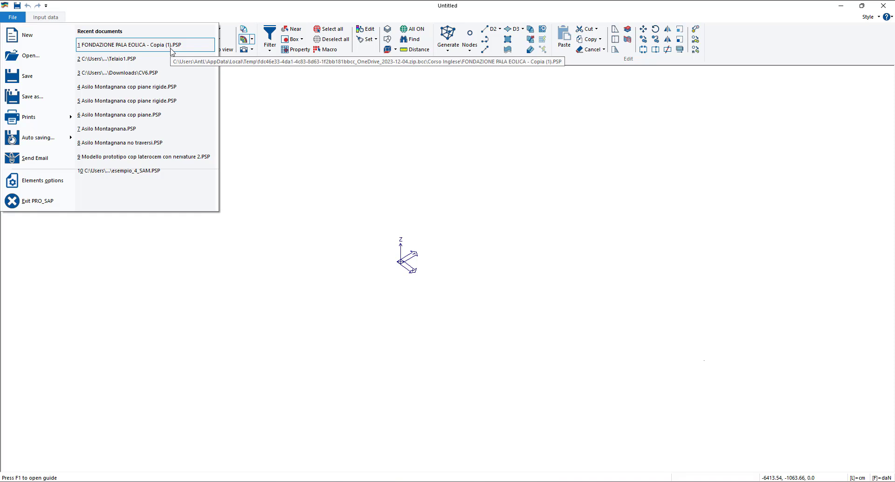
pyautogui.click(266, 123)
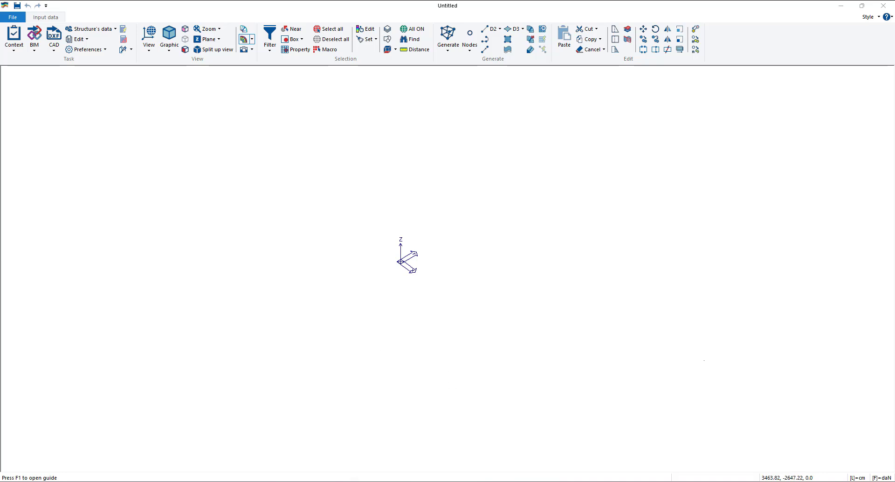
pyautogui.click(403, 481)
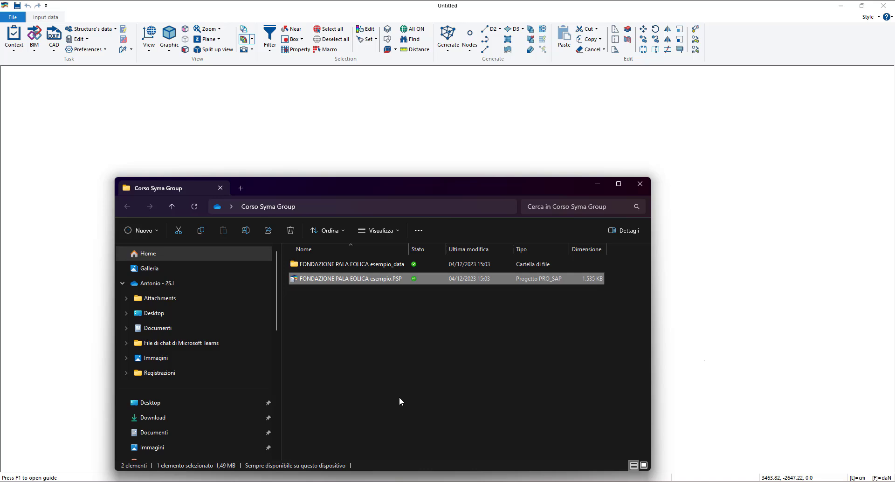
pyautogui.doubleClick(357, 278)
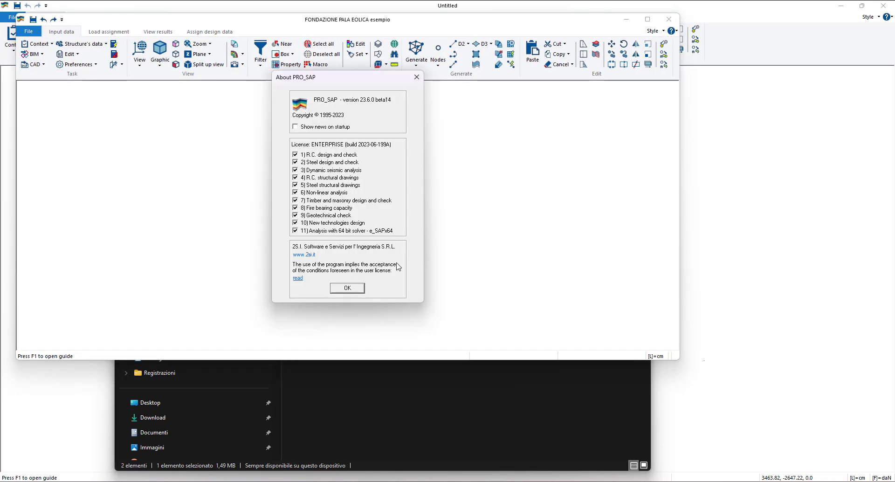
pyautogui.click(360, 287)
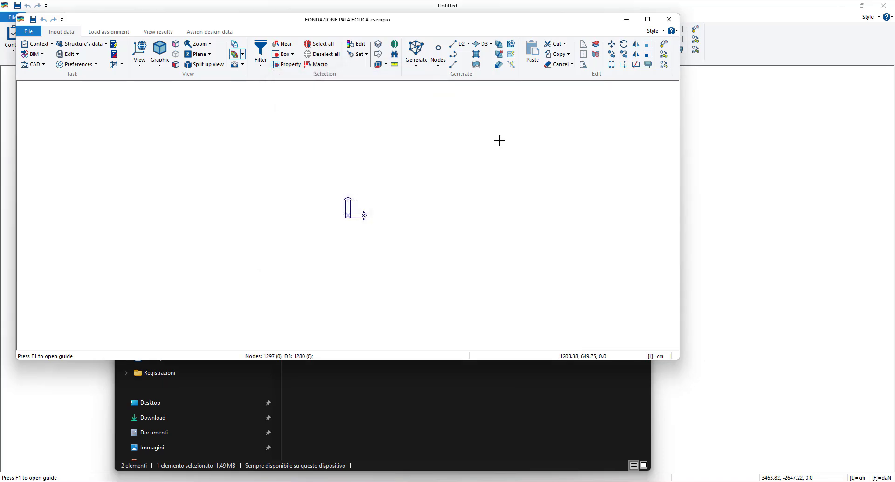
pyautogui.click(648, 19)
# Bring the whole tower and foundation into a 3D view and glance through the load assignment and design data contexts.
pyautogui.moveTo(445, 194); pyautogui.dragTo(464, 191, button='middle')
pyautogui.scroll(-5, 464, 191)
pyautogui.scroll(-4, 471, 191)
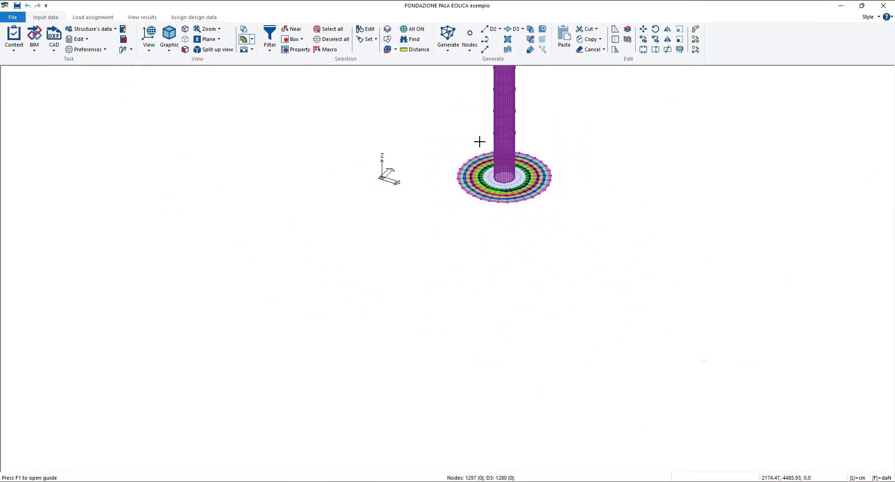
pyautogui.moveTo(479, 141)
pyautogui.mouseDown(button='middle')
pyautogui.moveTo(459, 305)
pyautogui.moveTo(463, 318)
pyautogui.moveTo(521, 306)
pyautogui.mouseUp(button='middle')
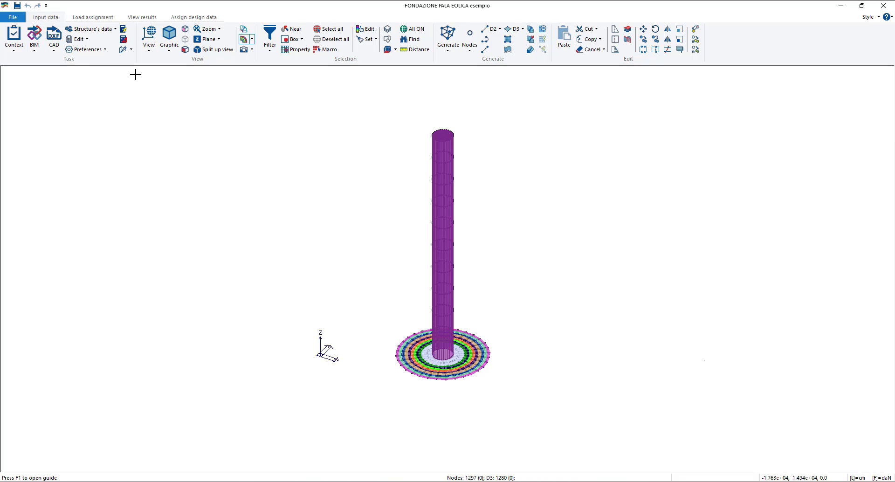
pyautogui.click(87, 18)
pyautogui.click(187, 17)
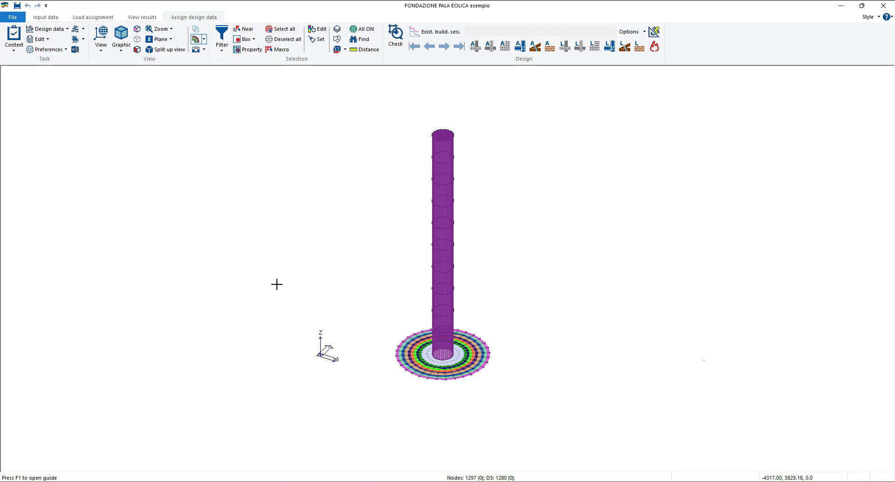
pyautogui.click(56, 18)
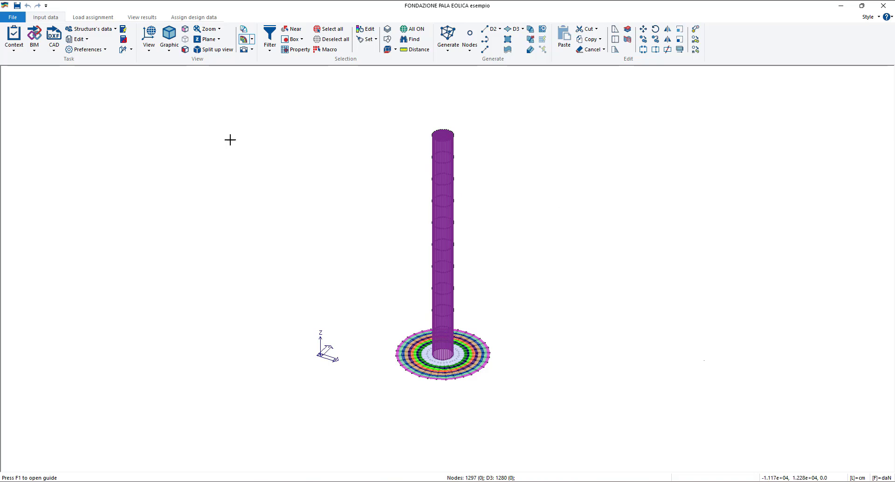
# Display the wind turbine model in solid view and return it to wireframe.
pyautogui.click(170, 50)
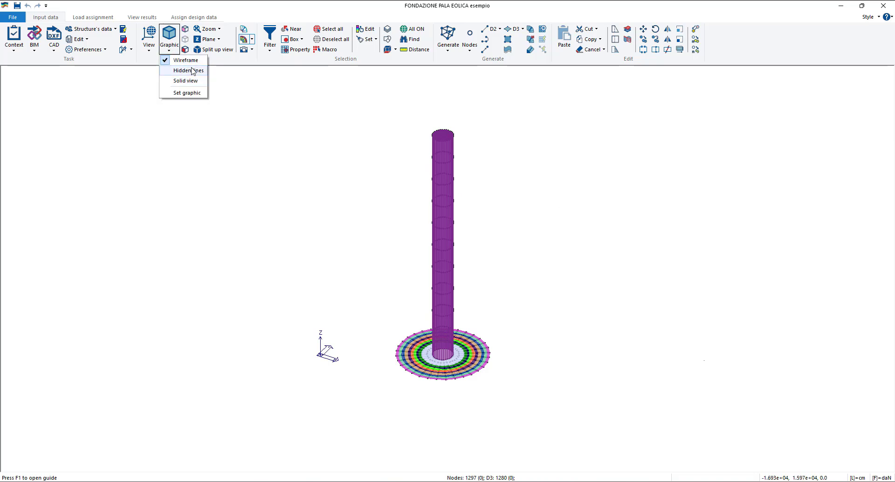
pyautogui.click(185, 80)
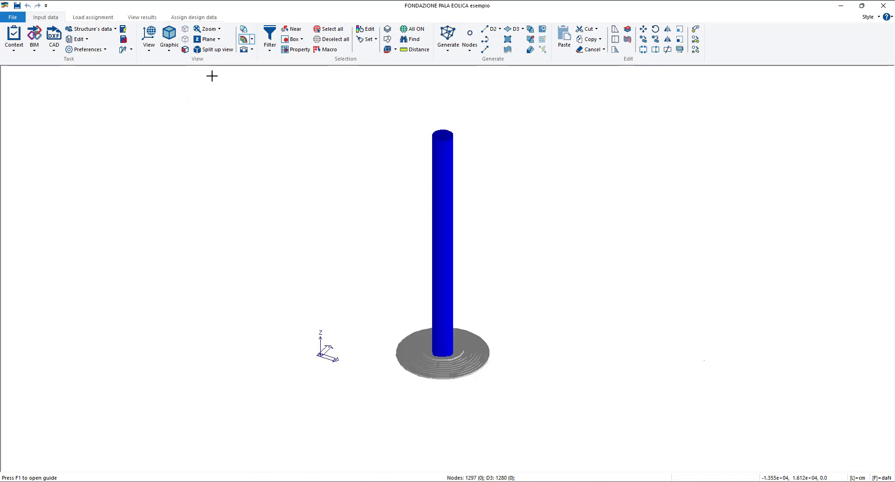
pyautogui.click(170, 46)
pyautogui.click(182, 63)
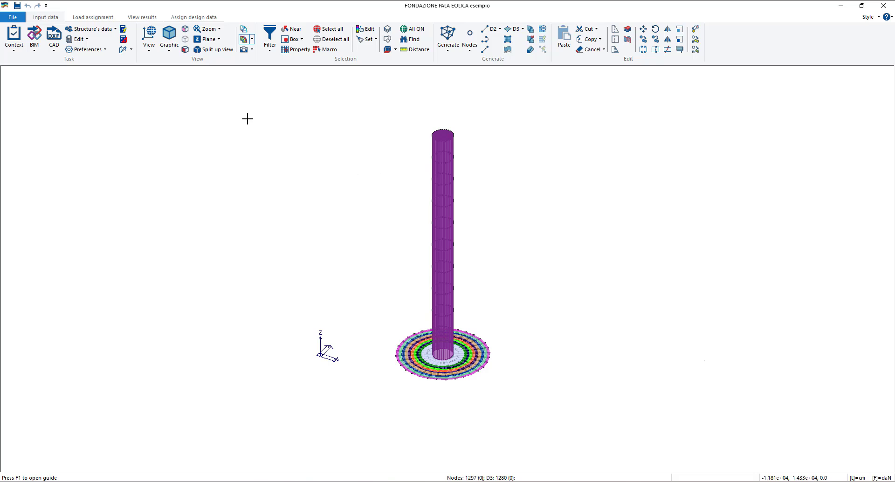
# Examine the commands offered for load assignment, results viewing and design data, comparing them with those for input data.
pyautogui.click(82, 19)
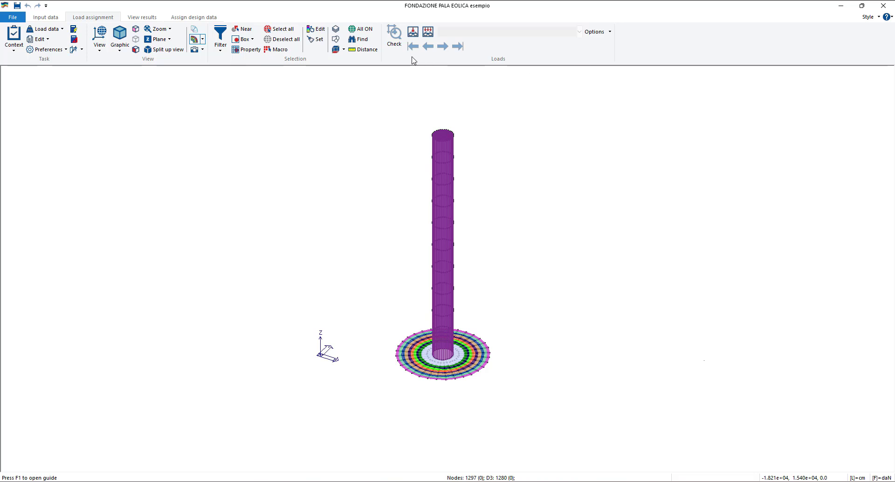
pyautogui.click(138, 17)
pyautogui.click(105, 18)
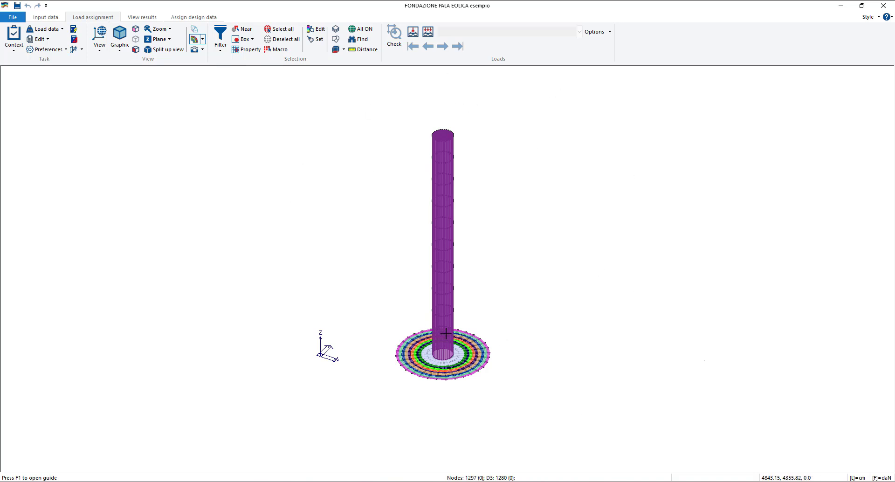
pyautogui.click(139, 17)
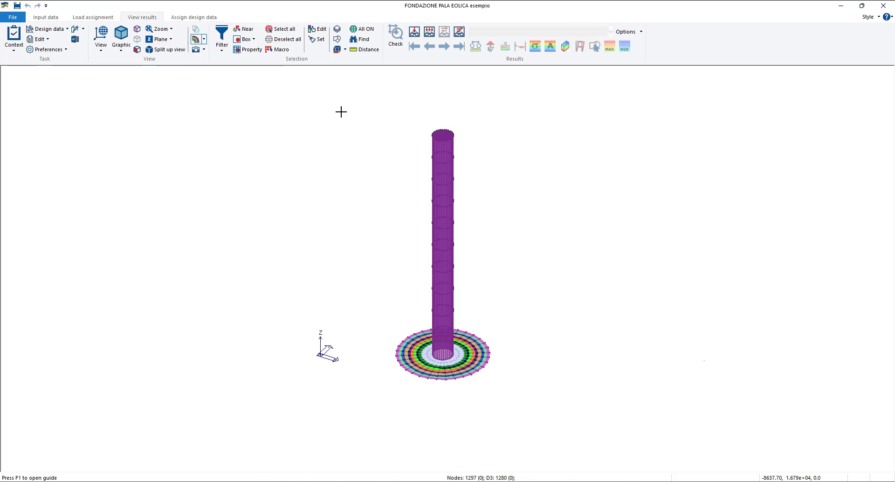
pyautogui.click(206, 18)
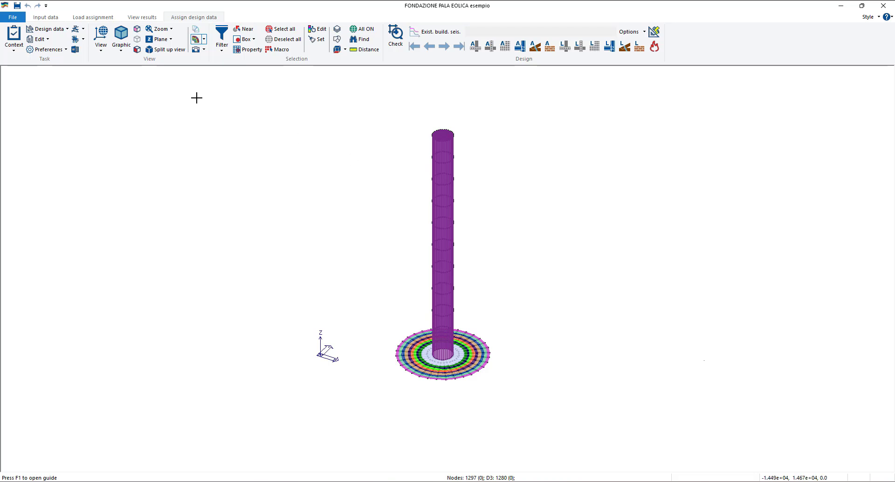
pyautogui.click(95, 18)
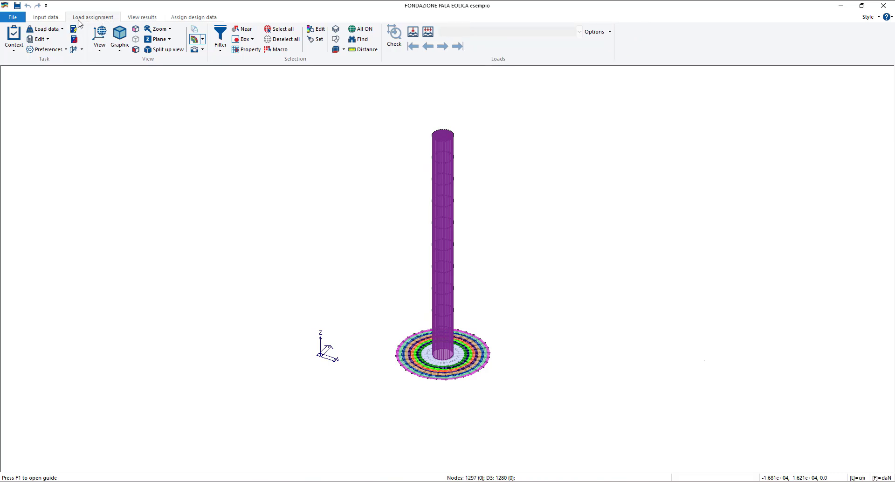
pyautogui.click(56, 20)
pyautogui.click(90, 18)
pyautogui.click(56, 19)
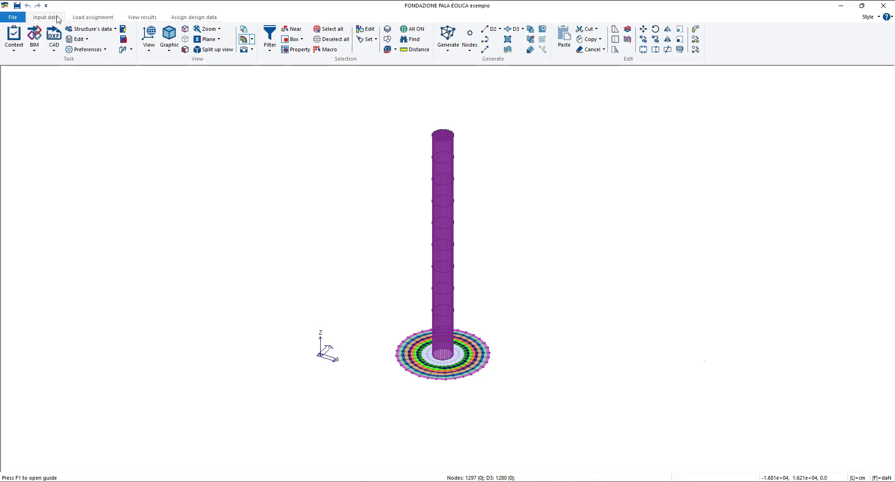
pyautogui.click(95, 18)
pyautogui.click(142, 18)
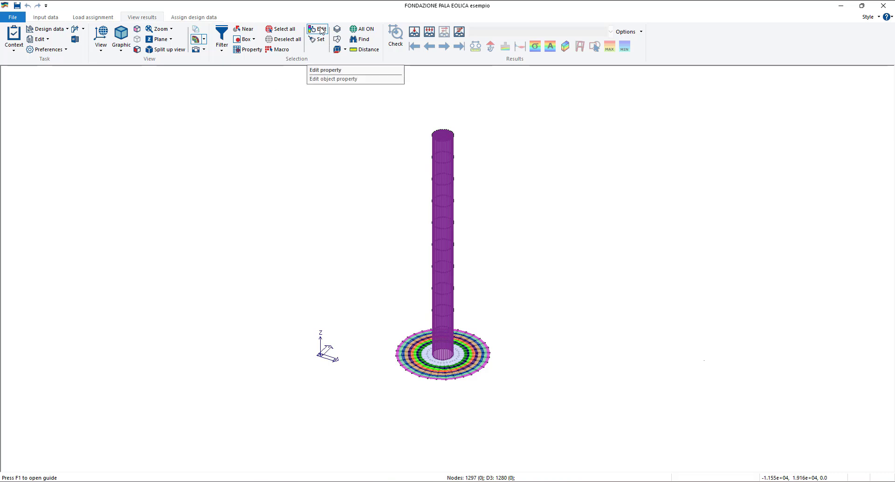
pyautogui.click(91, 17)
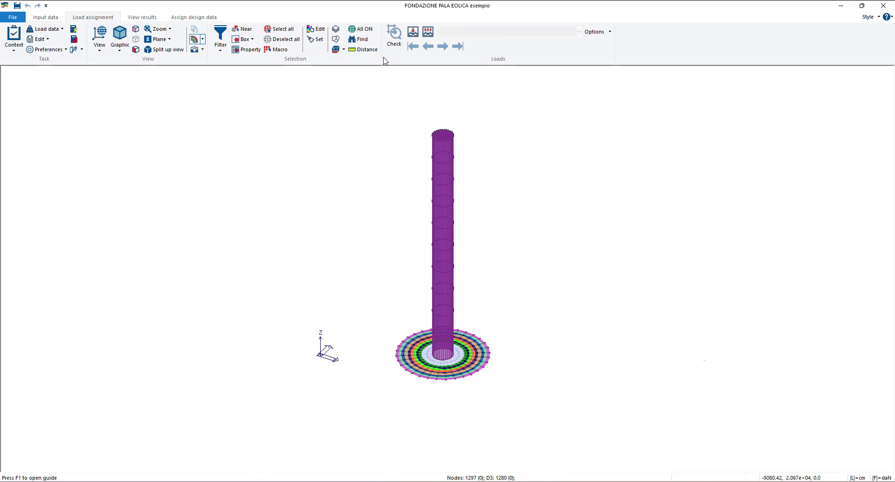
# Inspect the input data properties of a shell element on the upper tower wall, widening the property list to read it fully.
pyautogui.click(52, 18)
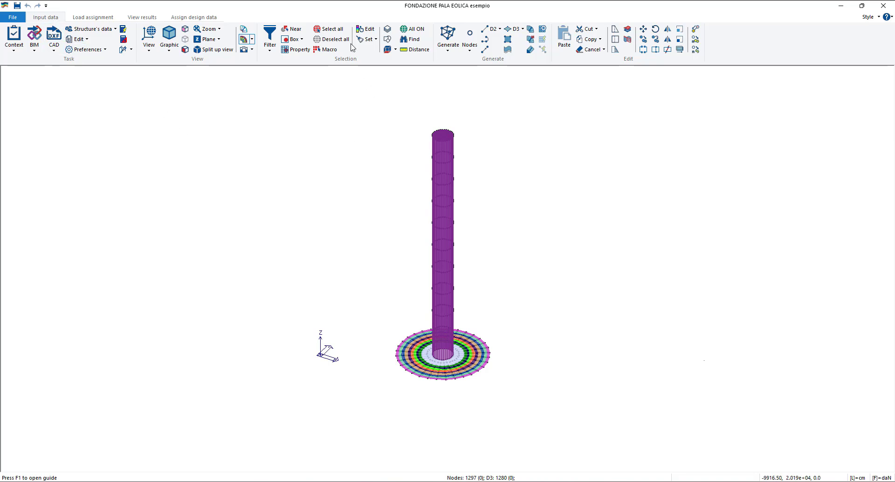
pyautogui.click(366, 29)
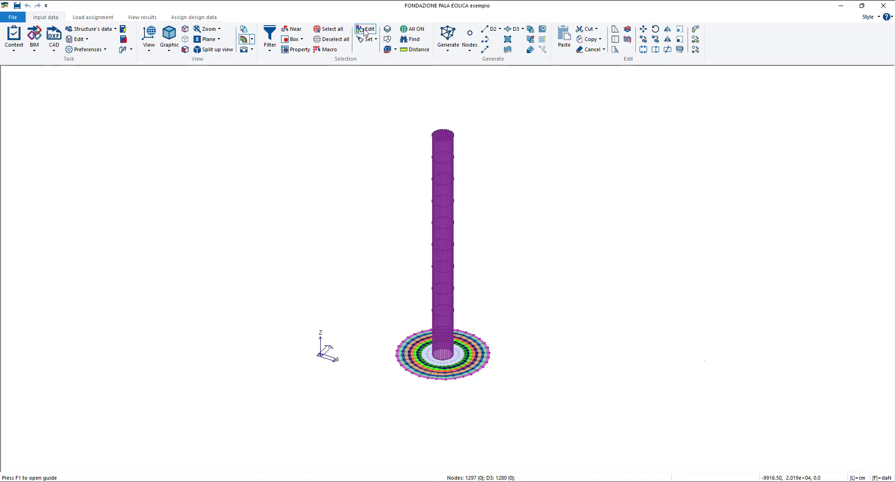
pyautogui.click(447, 171)
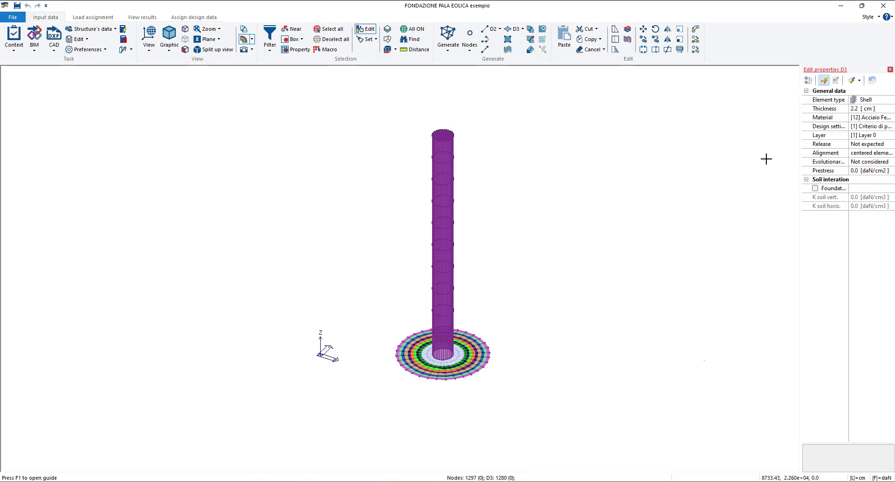
pyautogui.moveTo(799, 143); pyautogui.dragTo(662, 146)
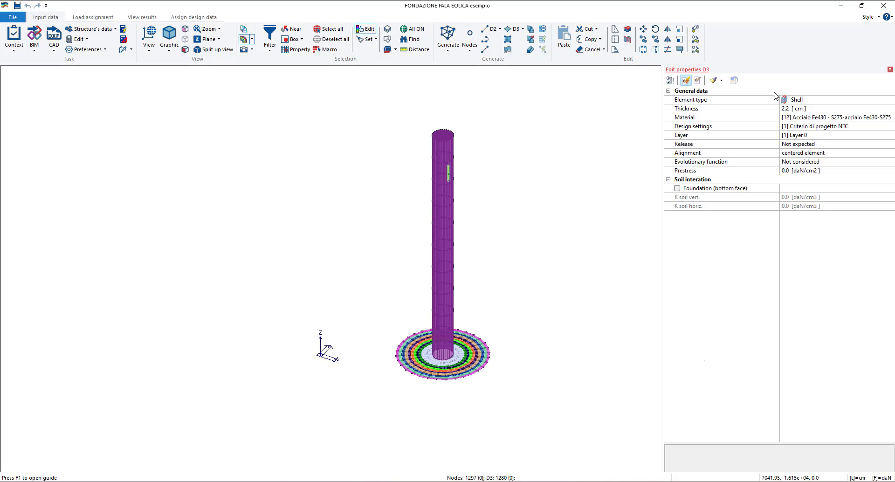
pyautogui.scroll(5, 453, 169)
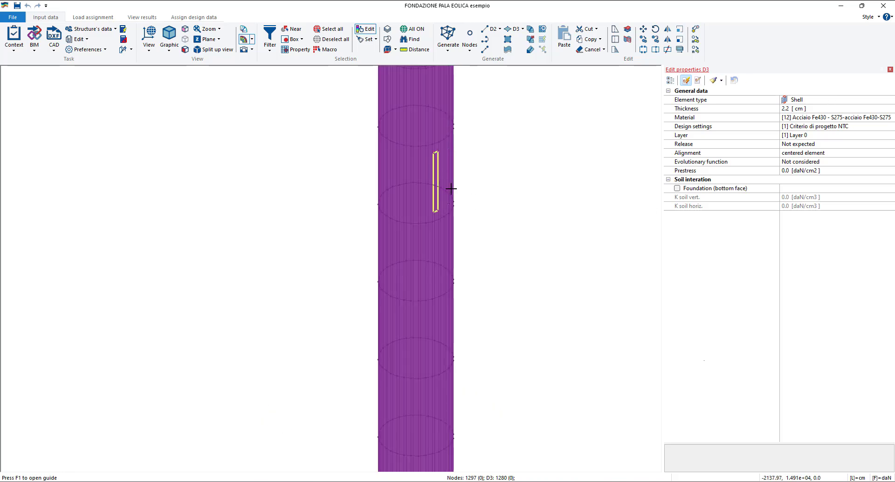
pyautogui.scroll(-6, 453, 186)
pyautogui.click(890, 70)
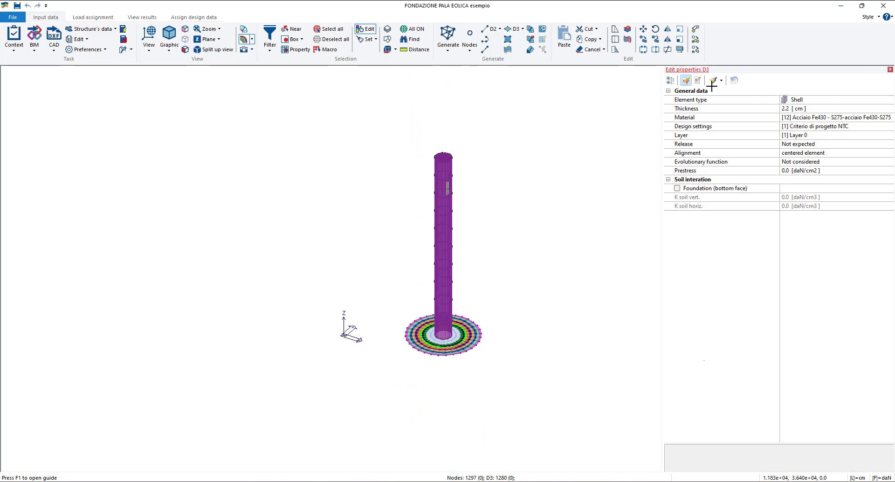
# In the load assignment context, show the applicable loads table for a shell element on the tower's top cap and enlarge it.
pyautogui.click(107, 19)
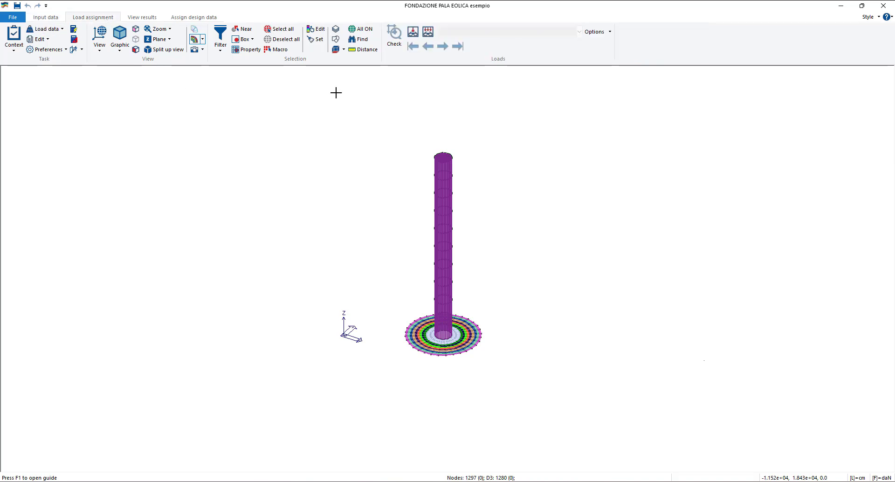
pyautogui.click(313, 30)
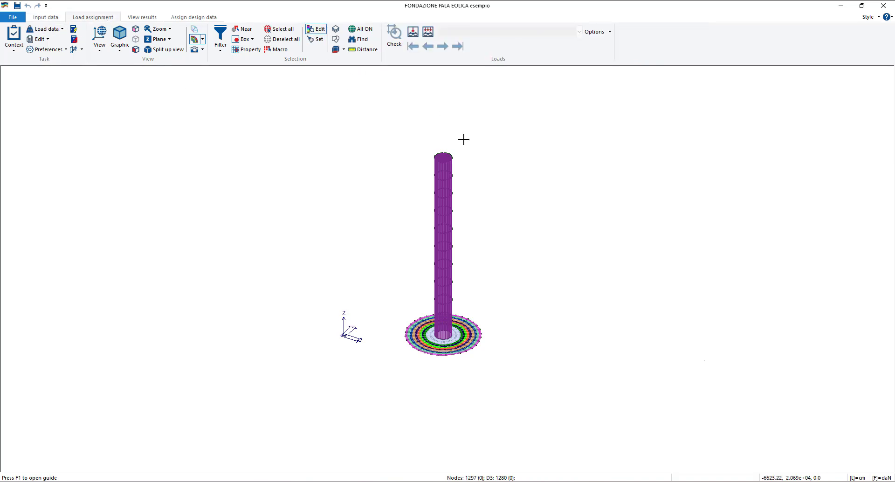
pyautogui.scroll(5, 448, 154)
pyautogui.scroll(4, 474, 179)
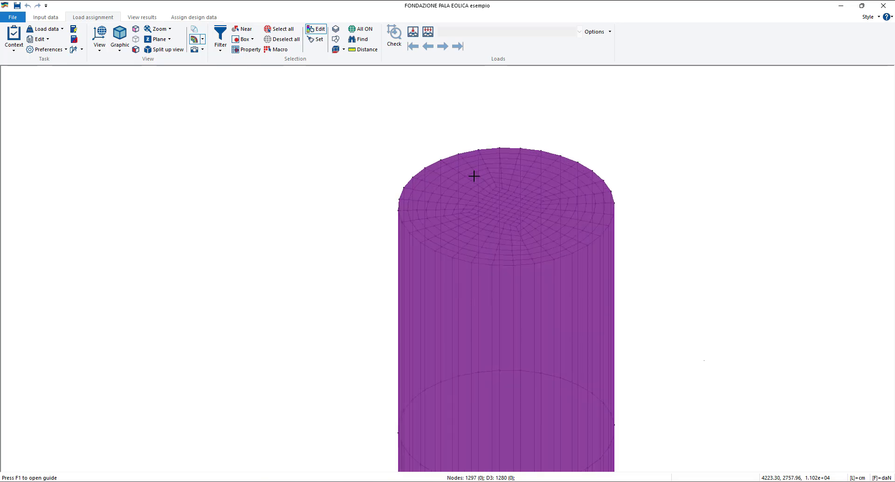
pyautogui.click(472, 177)
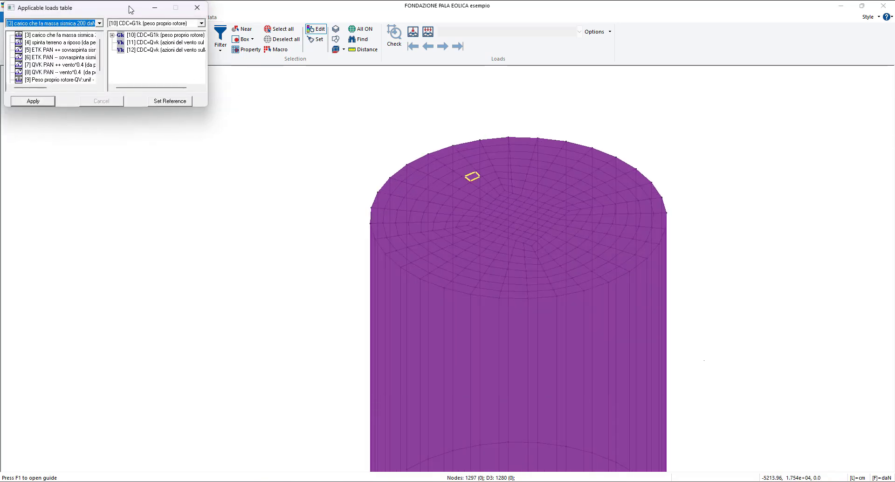
pyautogui.moveTo(133, 9); pyautogui.dragTo(181, 102)
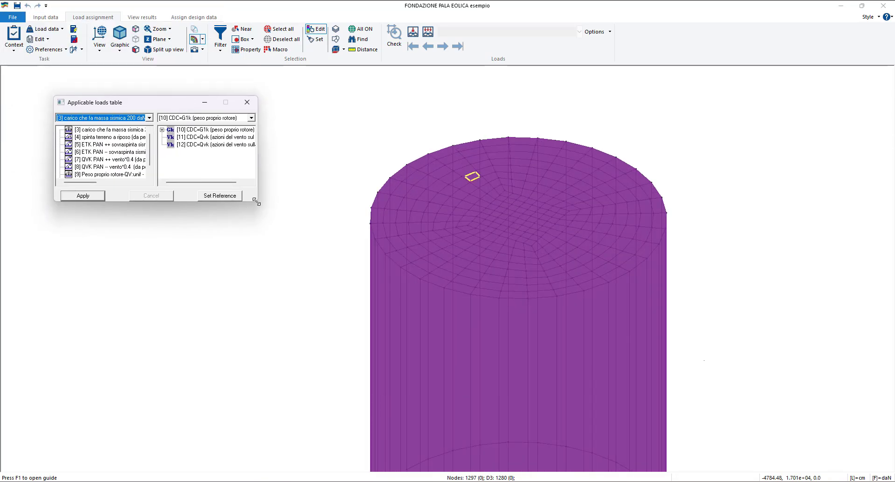
pyautogui.moveTo(257, 200); pyautogui.dragTo(385, 273)
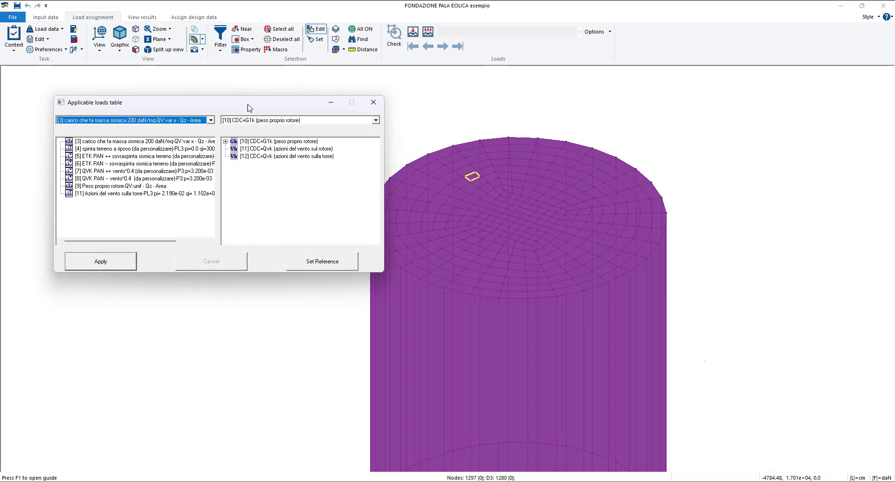
pyautogui.moveTo(247, 106); pyautogui.dragTo(219, 93)
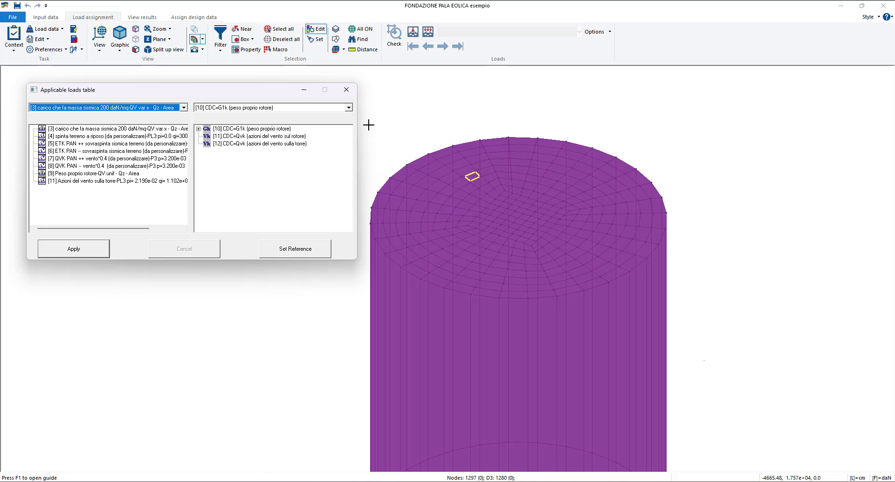
# Close the applicable loads table, view the whole wind turbine model in the results context, and return to input data.
pyautogui.click(347, 90)
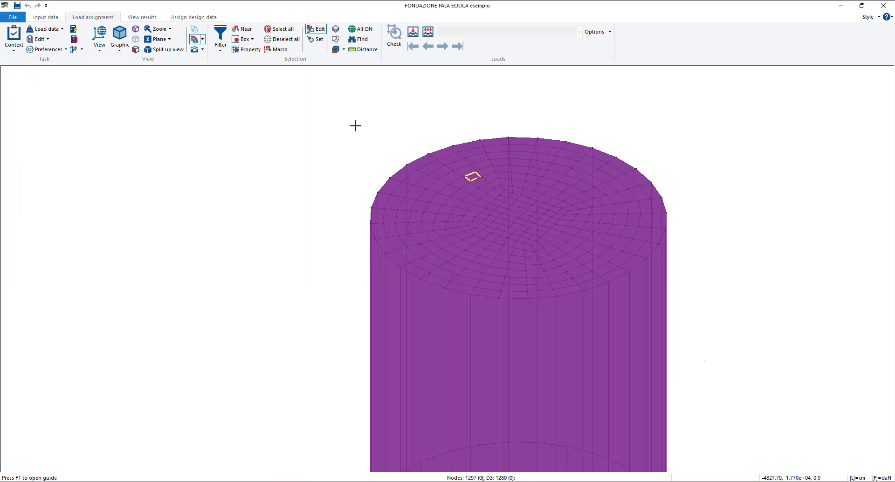
pyautogui.scroll(-5, 357, 187)
pyautogui.scroll(-3, 350, 195)
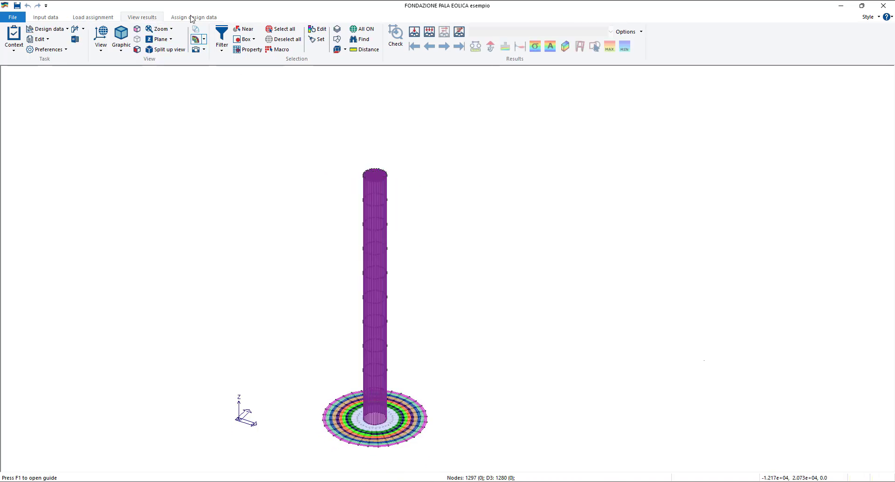
pyautogui.click(143, 17)
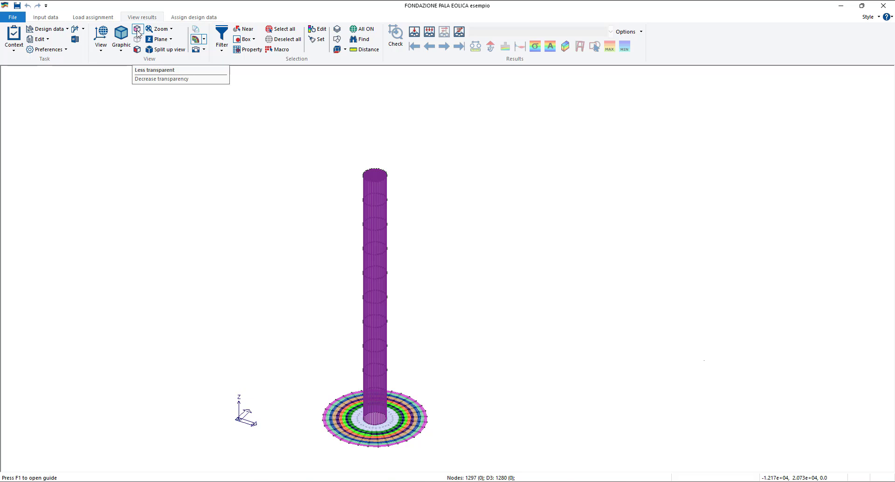
pyautogui.moveTo(190, 178); pyautogui.dragTo(234, 152, button='middle')
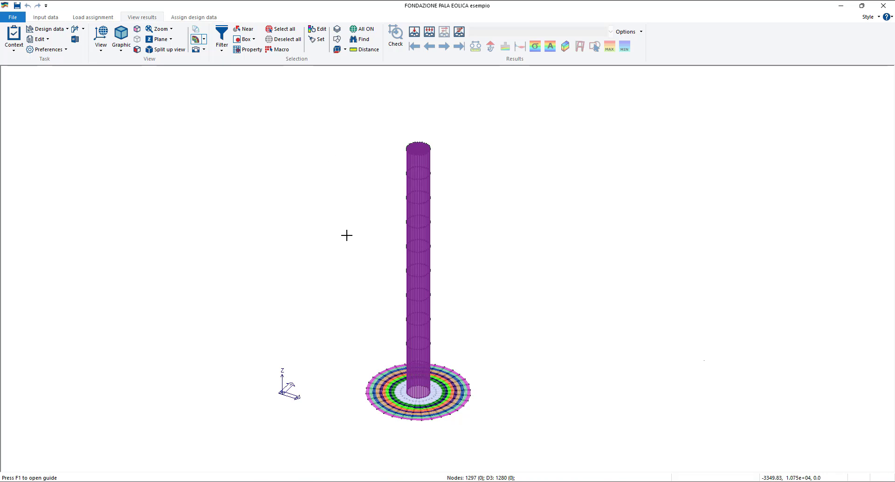
pyautogui.moveTo(347, 236); pyautogui.dragTo(350, 222, button='middle')
pyautogui.click(45, 17)
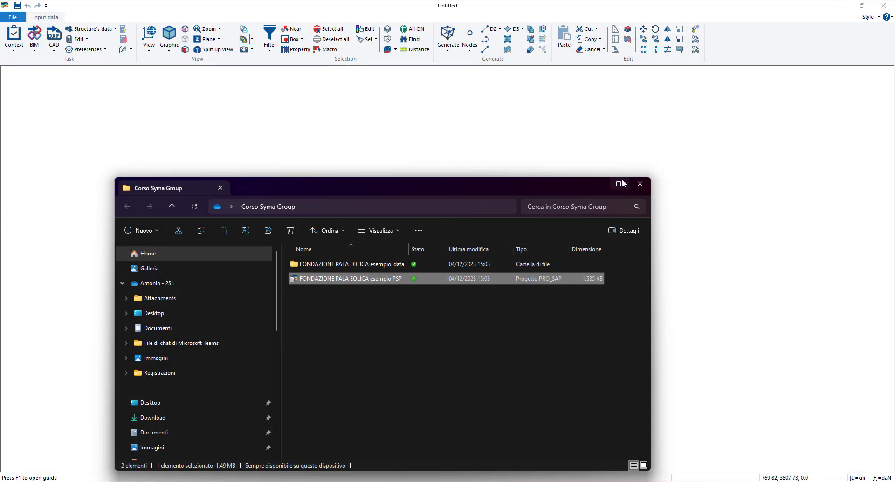
# Minimize the Corso Syma Group folder window to reach the empty untitled PRO_SAP project and look over its file commands.
pyautogui.click(597, 186)
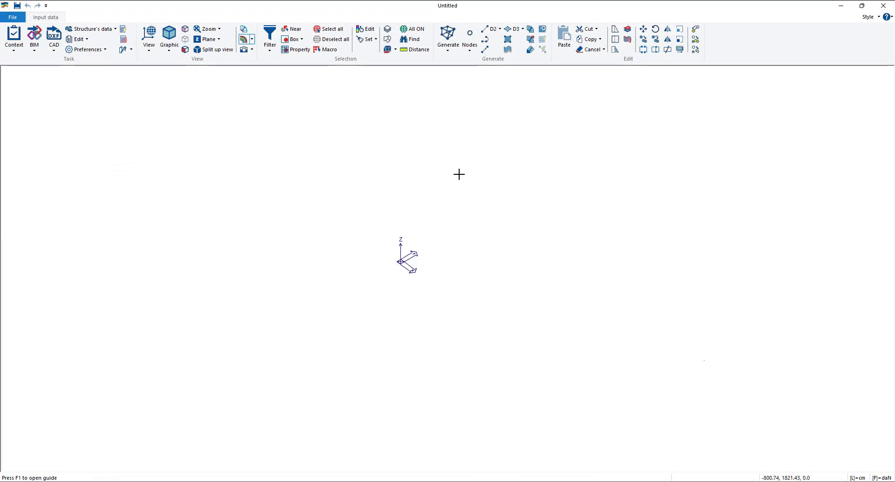
pyautogui.click(13, 17)
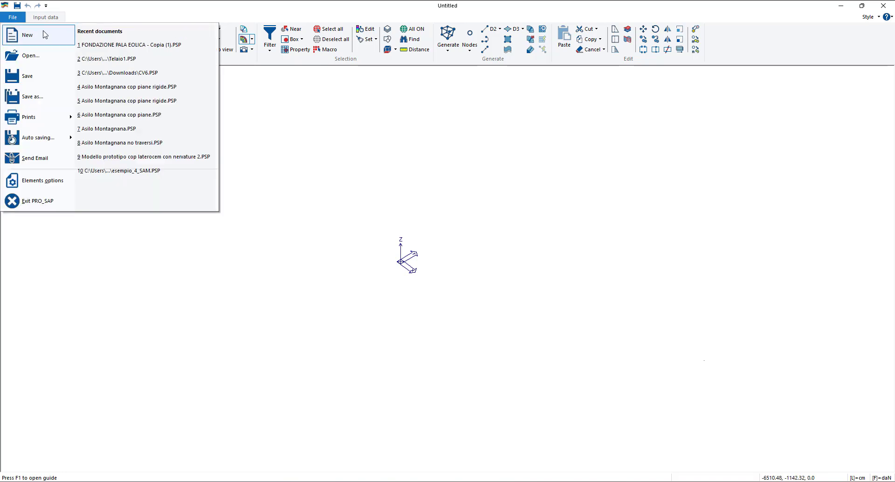
pyautogui.click(406, 166)
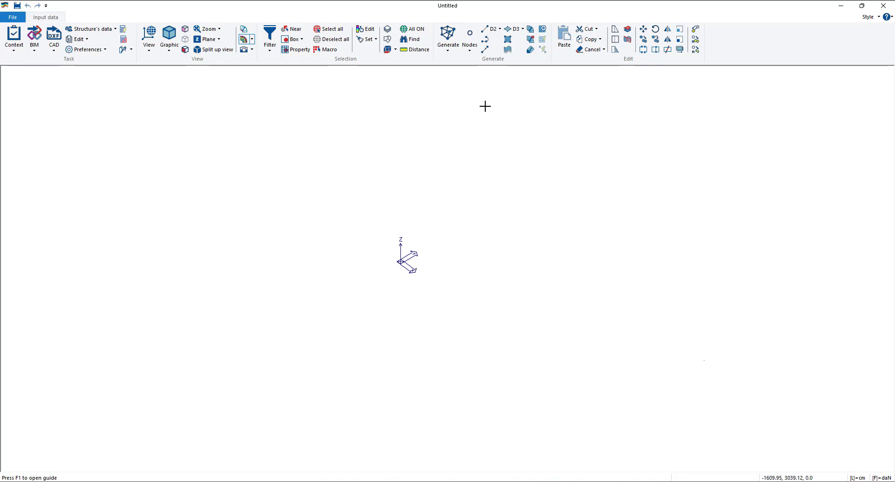
# Generate two single nodes, one at the origin and one at x = 100 cm, and clear the node selection.
pyautogui.click(470, 40)
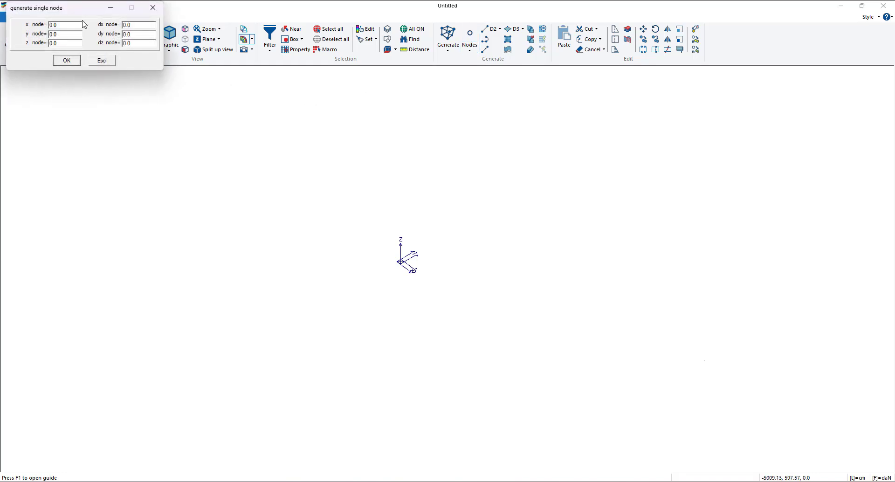
pyautogui.moveTo(74, 12); pyautogui.dragTo(93, 107)
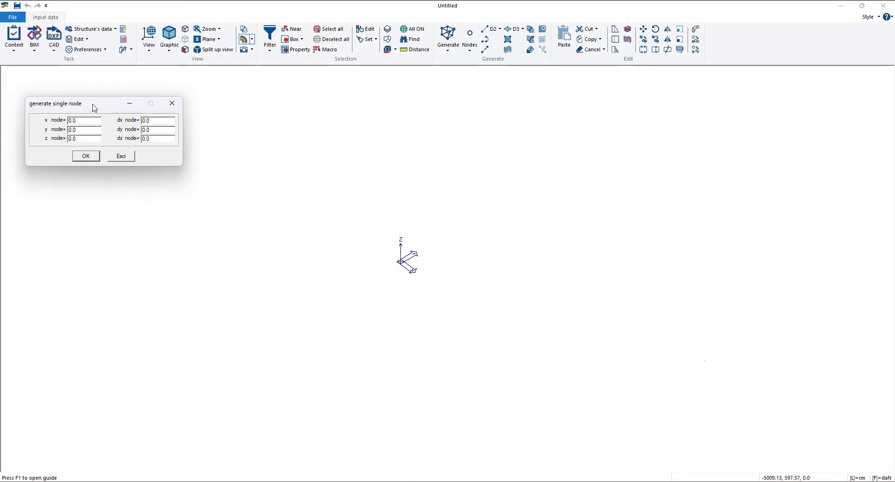
pyautogui.click(87, 156)
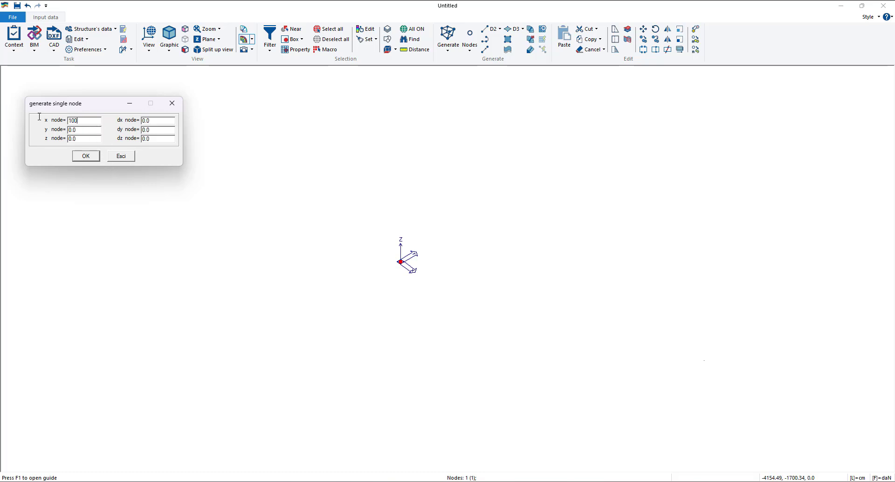
pyautogui.click(88, 156)
pyautogui.moveTo(85, 107); pyautogui.dragTo(118, 110)
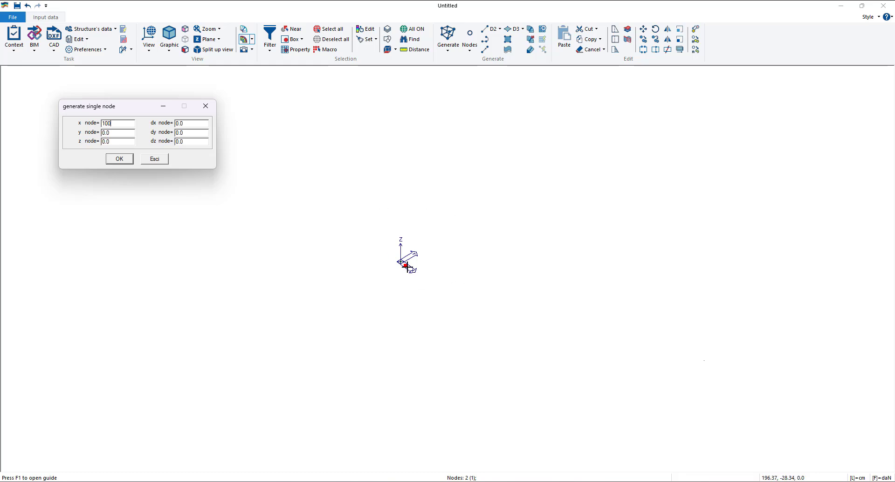
pyautogui.scroll(3, 408, 266)
pyautogui.scroll(3, 389, 245)
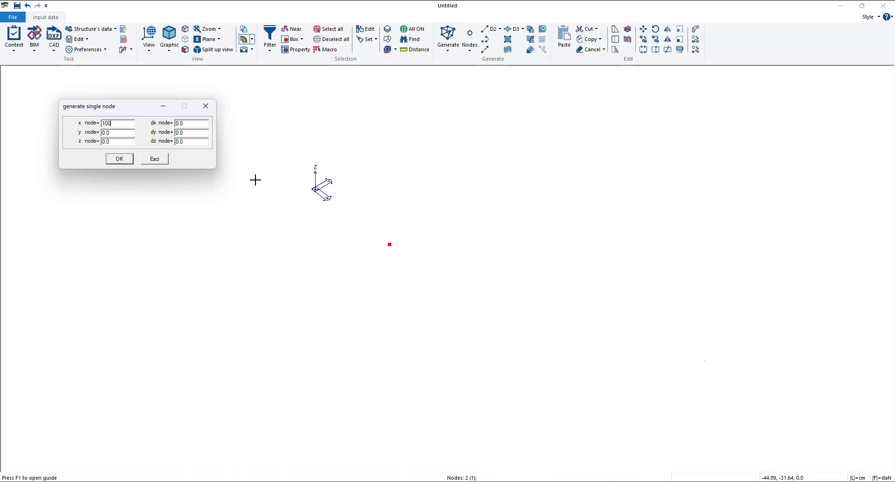
pyautogui.moveTo(98, 106); pyautogui.dragTo(107, 126)
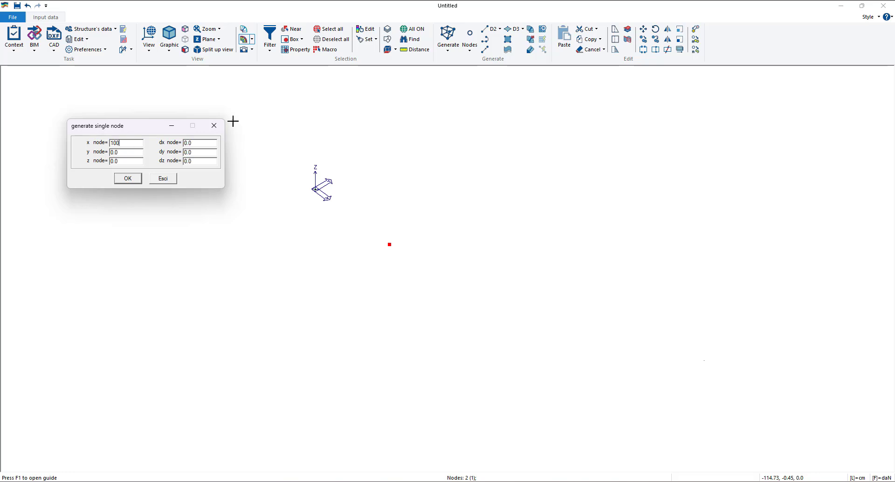
pyautogui.click(214, 125)
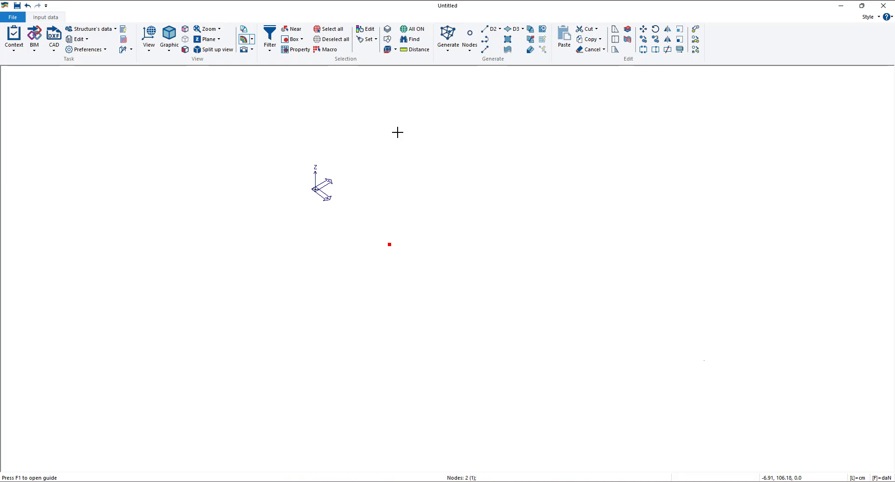
pyautogui.moveTo(433, 213); pyautogui.dragTo(452, 243, button='middle')
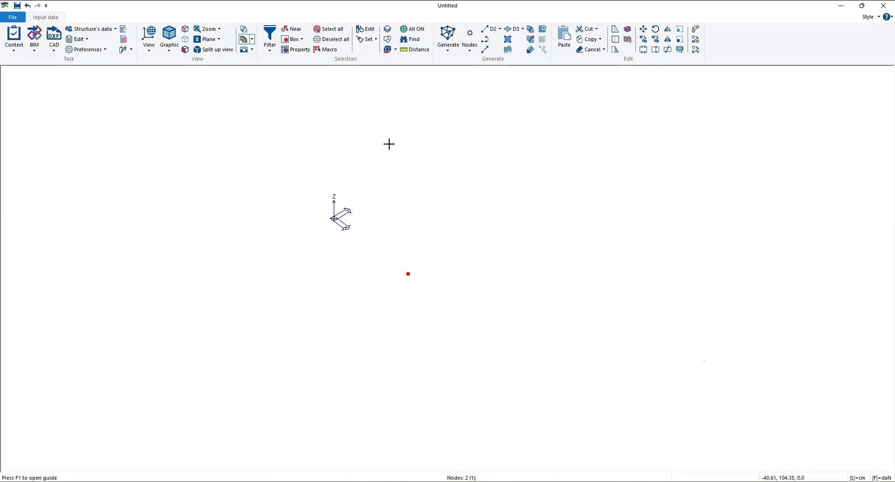
pyautogui.press('Escape')
# Open the materials table and browse forward through the predefined materials up to number 130.
pyautogui.click(113, 30)
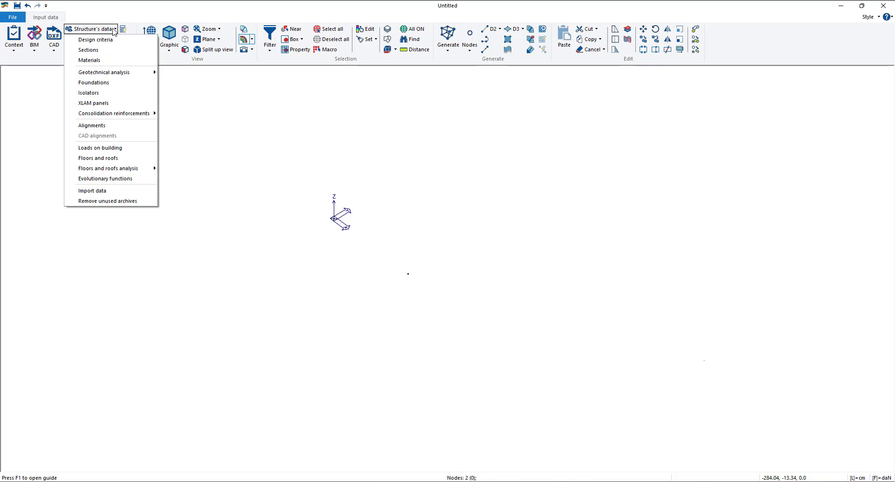
pyautogui.click(94, 60)
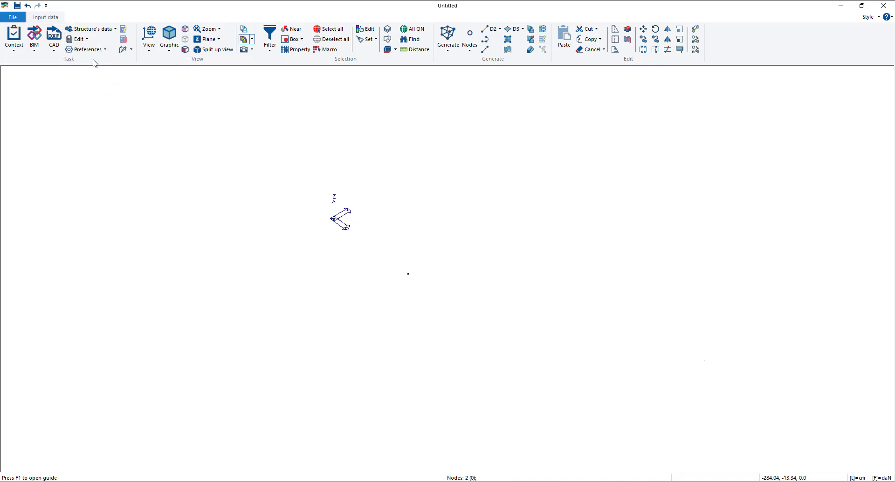
pyautogui.moveTo(427, 173); pyautogui.dragTo(421, 140)
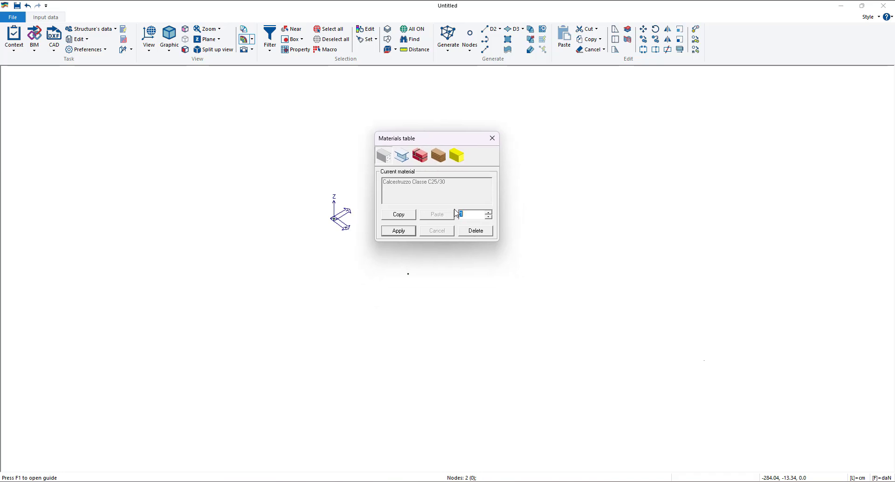
pyautogui.click(488, 212)
pyautogui.click(488, 212)
pyautogui.click(488, 212)
pyautogui.click(489, 213)
pyautogui.click(489, 213)
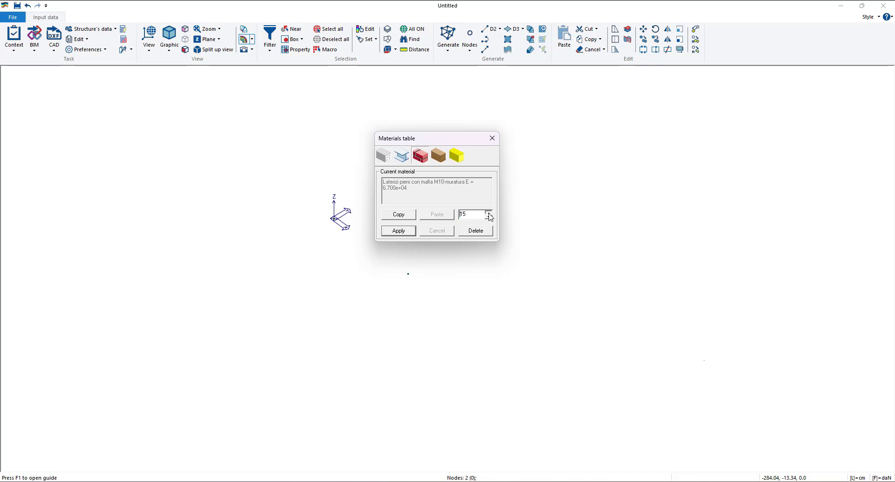
pyautogui.click(488, 212)
pyautogui.click(488, 213)
pyautogui.click(488, 212)
pyautogui.click(488, 212)
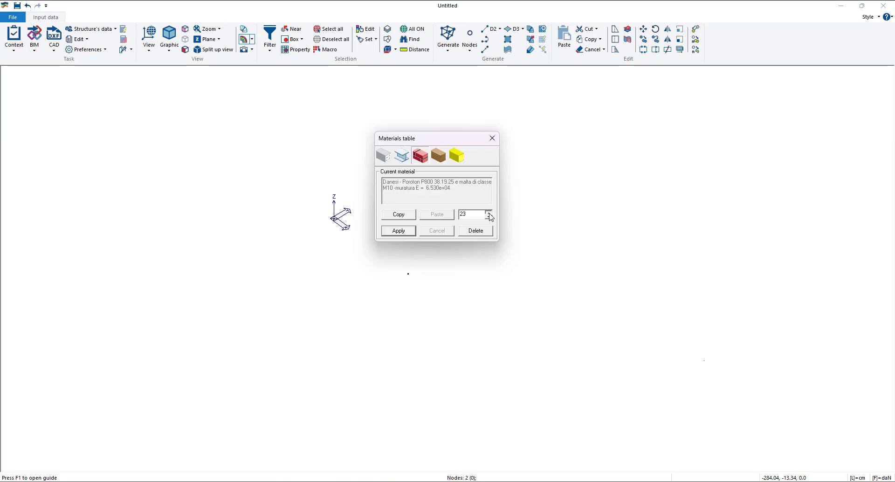
pyautogui.moveTo(489, 214); pyautogui.dragTo(489, 216)
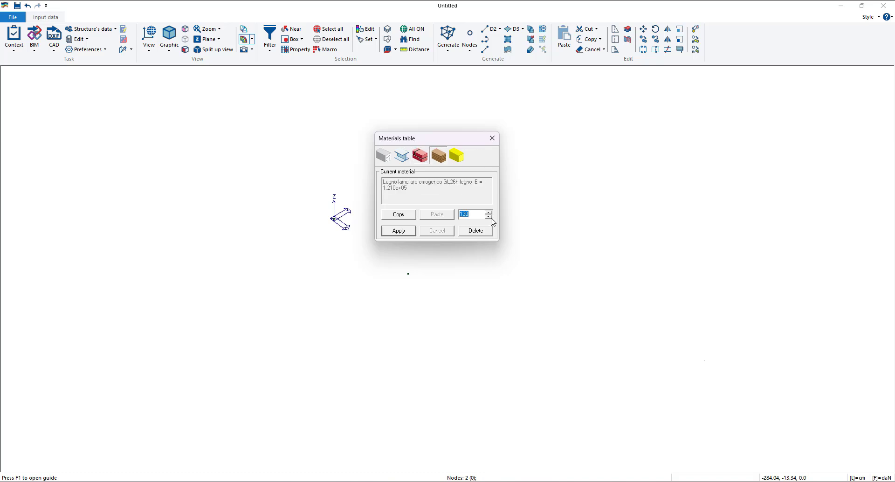
# Browse the predefined materials backward from the timber entries to the concrete classes.
pyautogui.click(488, 216)
pyautogui.click(488, 216)
pyautogui.click(488, 217)
pyautogui.click(488, 217)
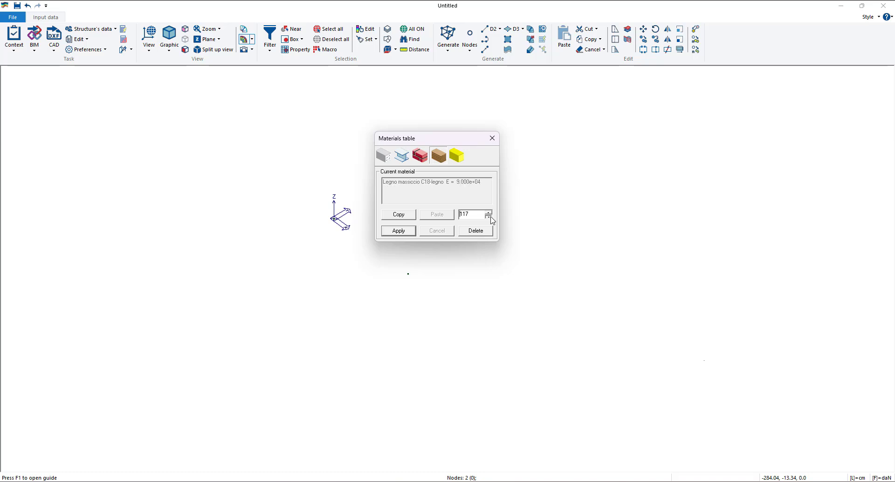
pyautogui.moveTo(490, 217); pyautogui.dragTo(490, 217)
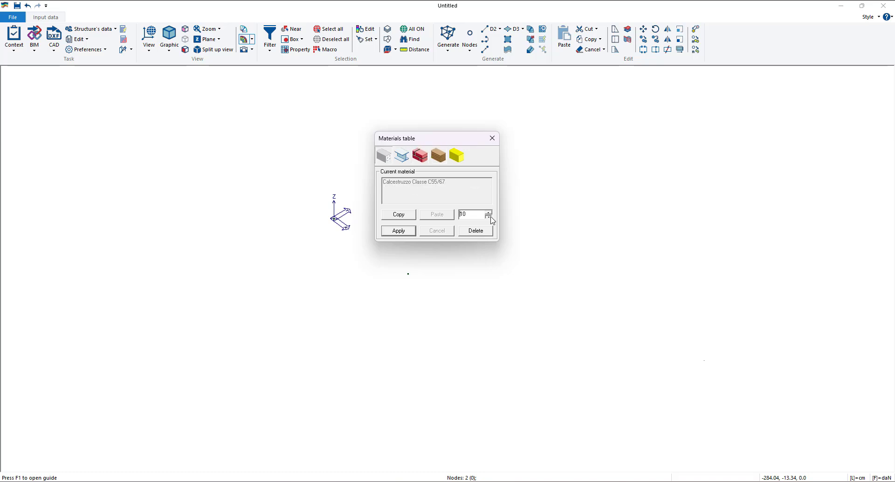
# Inspect the reinforced concrete property definition, including strengths, specific weight and elastic constants, and leave it without changes.
pyautogui.click(382, 157)
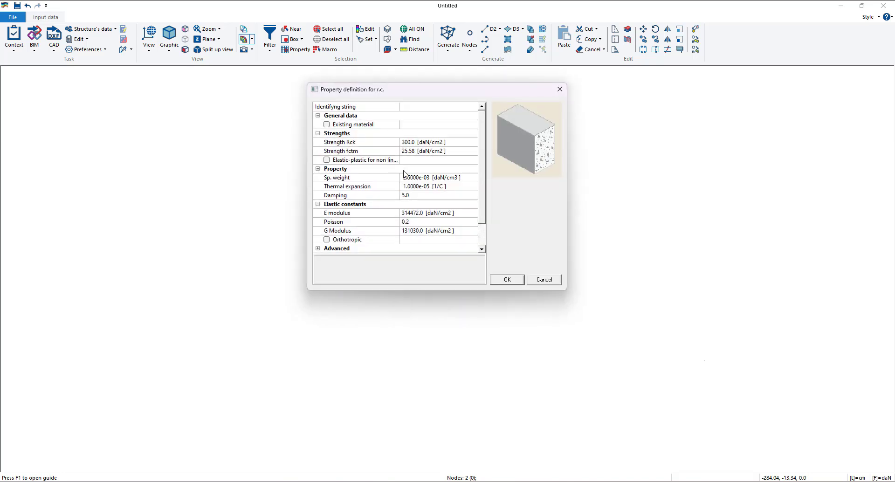
pyautogui.scroll(-1, 403, 173)
pyautogui.scroll(1, 405, 174)
pyautogui.scroll(-1, 399, 173)
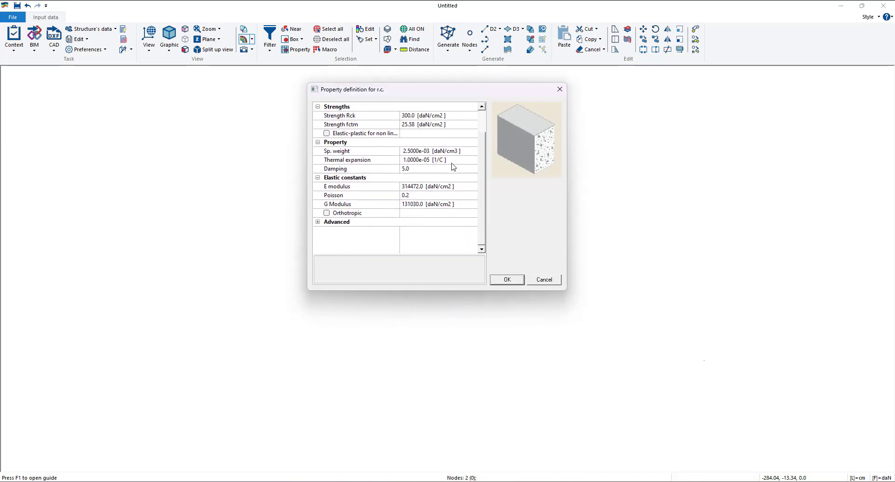
pyautogui.click(554, 278)
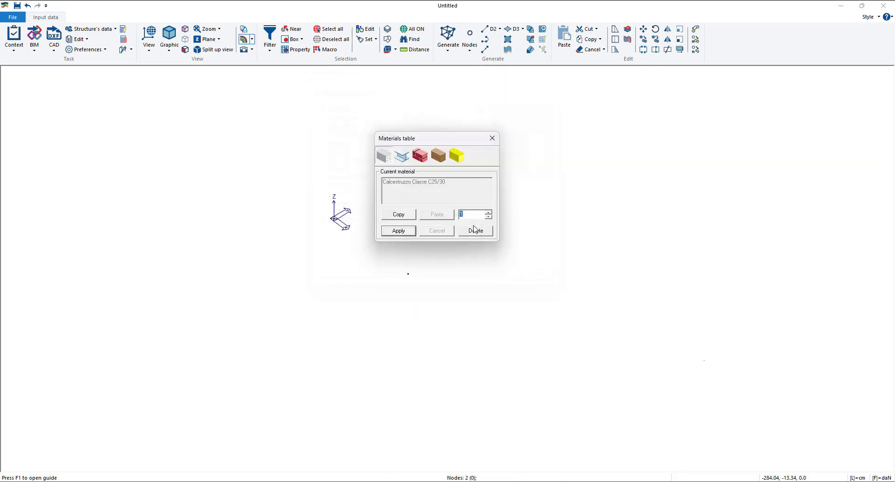
# Inspect the steel property definition through to its elastic constants and close it without changes.
pyautogui.click(401, 155)
pyautogui.scroll(-2, 393, 230)
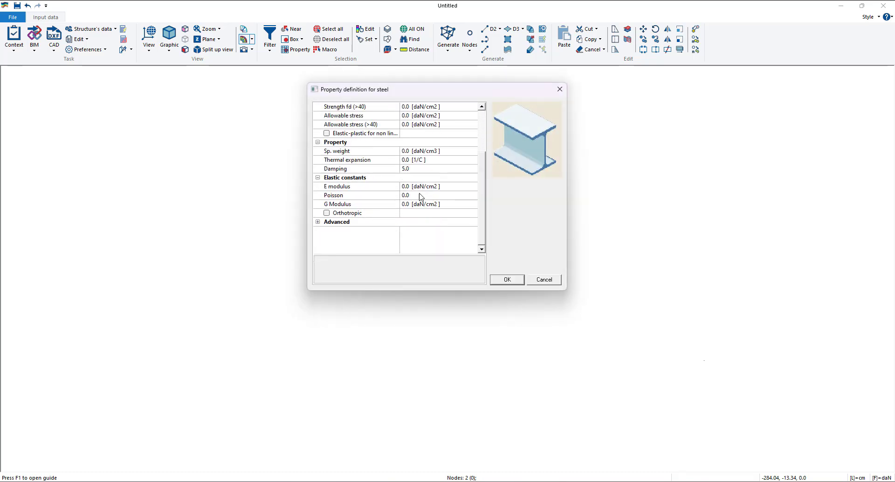
pyautogui.scroll(2, 421, 197)
pyautogui.click(559, 89)
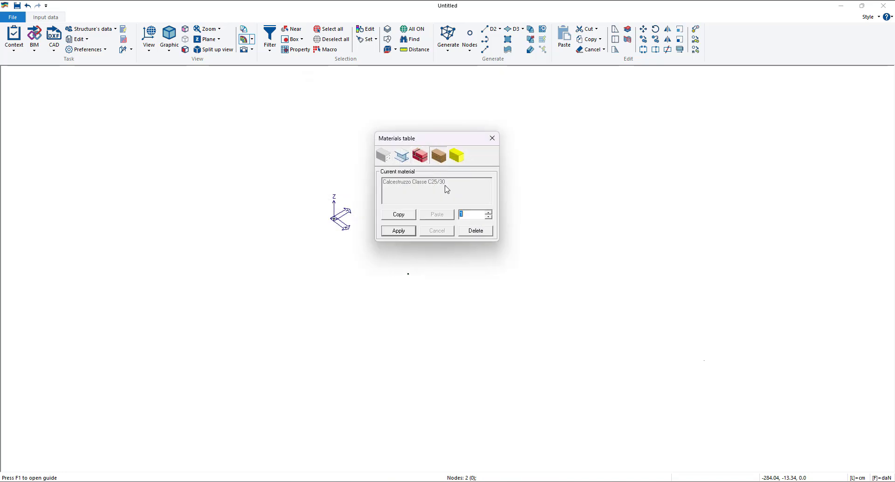
# Inspect the generic material property definition without changing it and close the materials table.
pyautogui.click(457, 157)
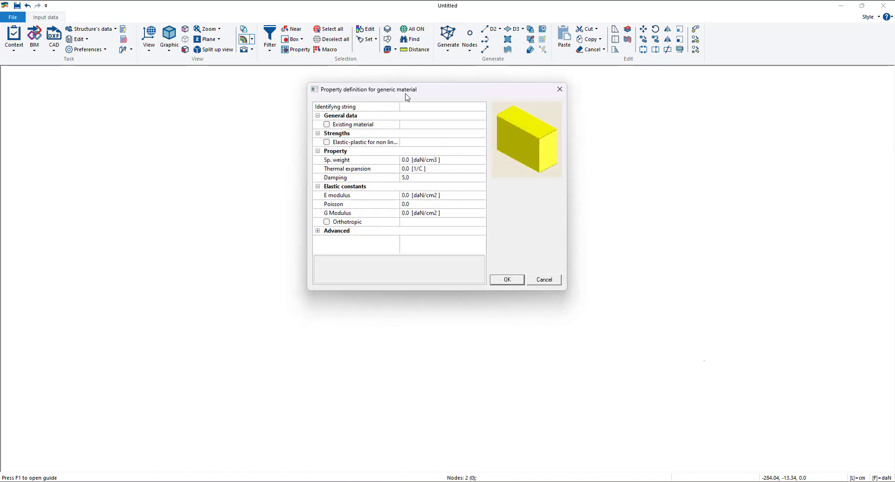
pyautogui.click(560, 89)
pyautogui.moveTo(460, 141); pyautogui.dragTo(446, 170)
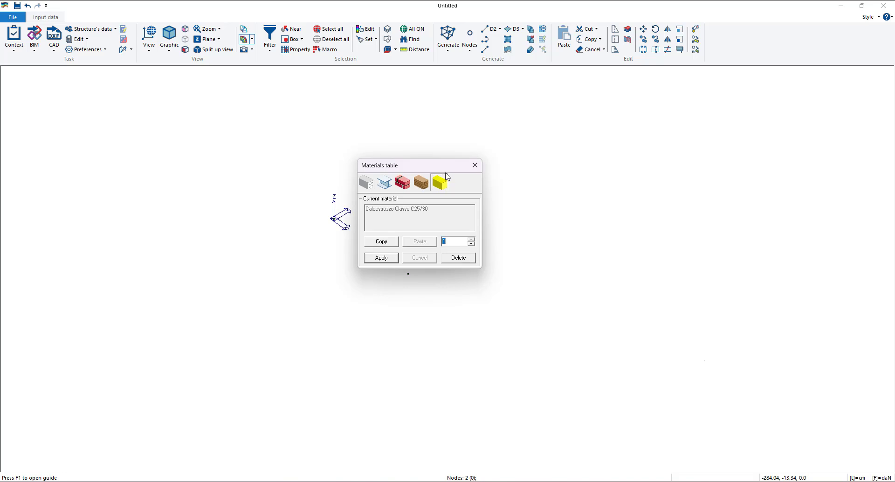
pyautogui.moveTo(447, 170); pyautogui.dragTo(443, 165)
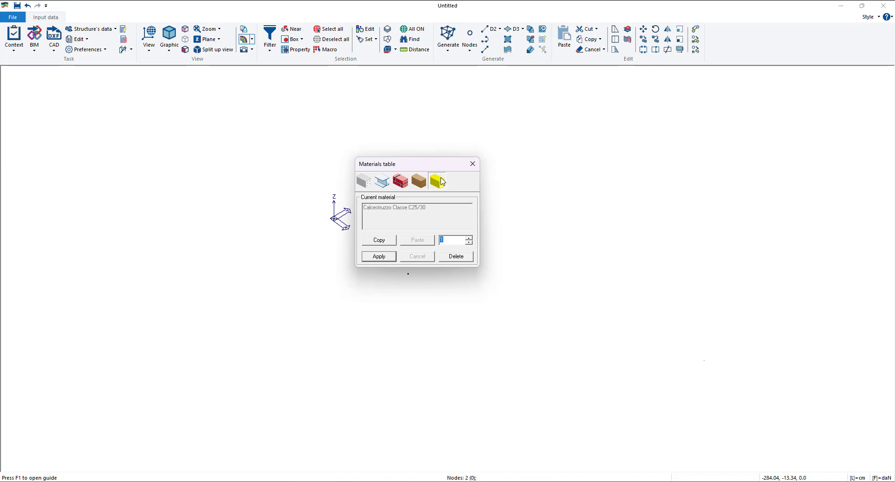
pyautogui.moveTo(436, 164)
pyautogui.mouseDown()
pyautogui.moveTo(441, 169)
pyautogui.moveTo(439, 163)
pyautogui.mouseUp()
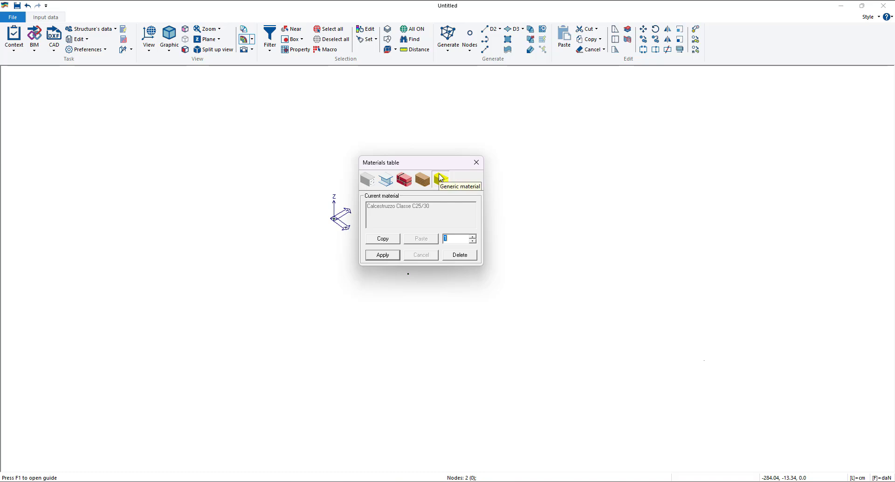
pyautogui.click(476, 162)
# Open the table of sections and browse the predefined sections forward from the first rectangular one.
pyautogui.click(91, 29)
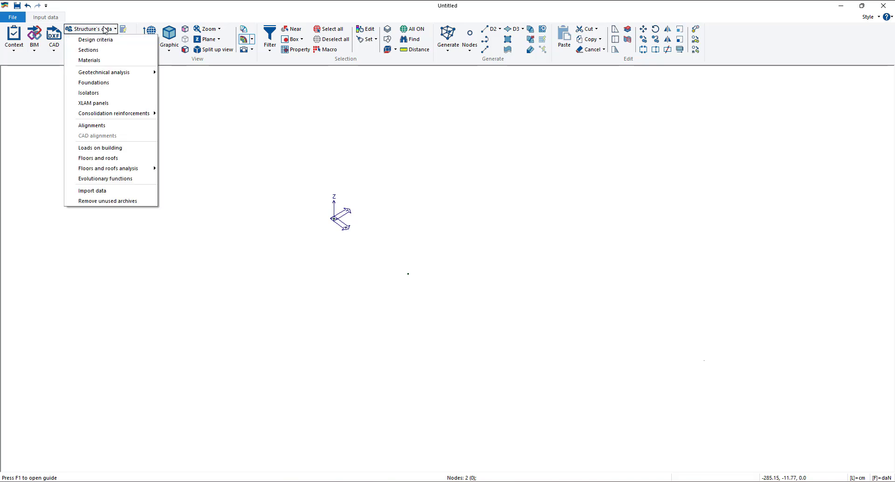
pyautogui.click(88, 50)
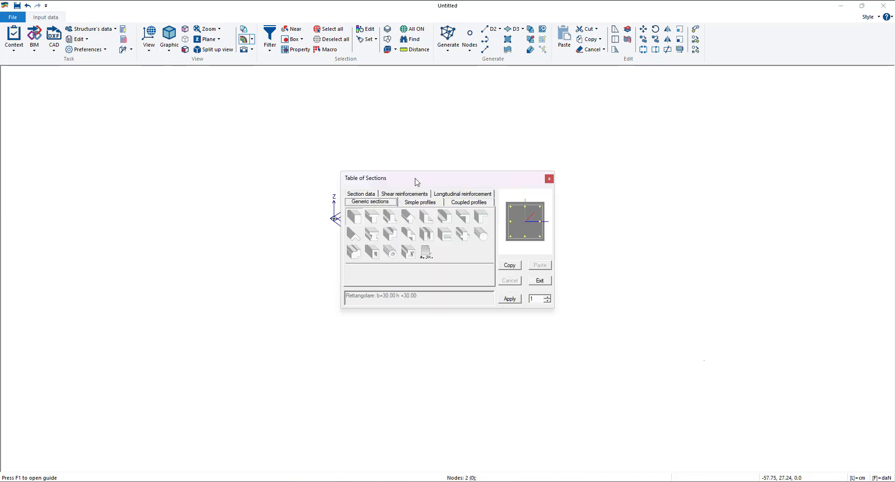
pyautogui.moveTo(416, 181); pyautogui.dragTo(440, 170)
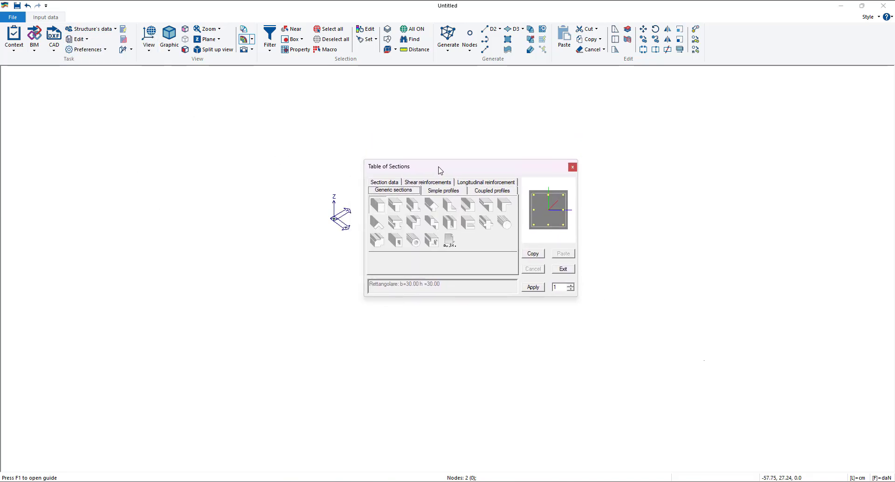
pyautogui.click(569, 285)
pyautogui.click(569, 285)
pyautogui.click(569, 285)
pyautogui.click(569, 285)
pyautogui.click(569, 284)
pyautogui.click(569, 284)
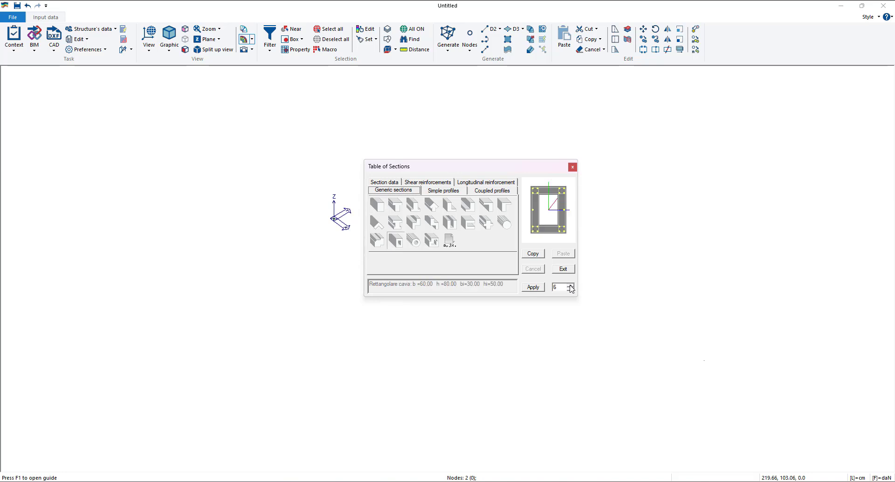
pyautogui.click(570, 285)
pyautogui.click(569, 284)
# Browse the predefined sections backward to the first entry.
pyautogui.click(570, 289)
pyautogui.click(570, 289)
pyautogui.click(570, 289)
pyautogui.click(569, 289)
pyautogui.click(570, 289)
pyautogui.click(570, 290)
pyautogui.click(570, 289)
pyautogui.click(570, 289)
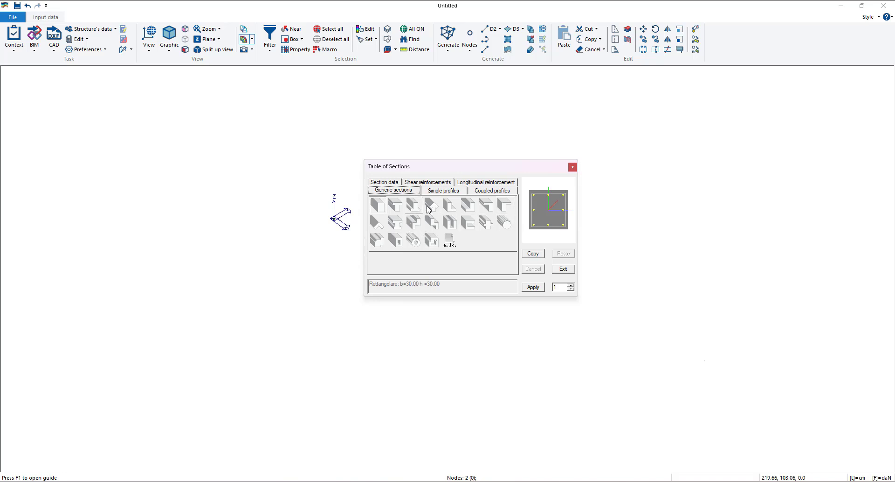
# Examine the available simple and coupled profile types, then return to the generic section shapes.
pyautogui.click(434, 191)
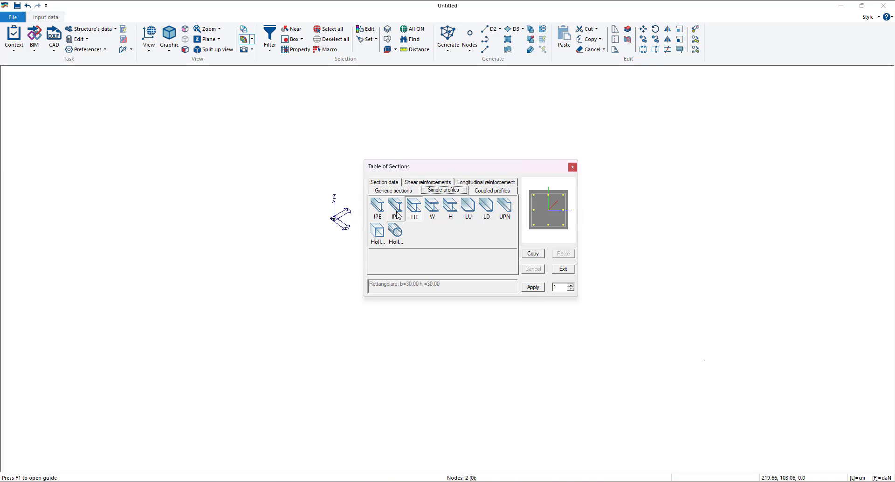
pyautogui.click(492, 190)
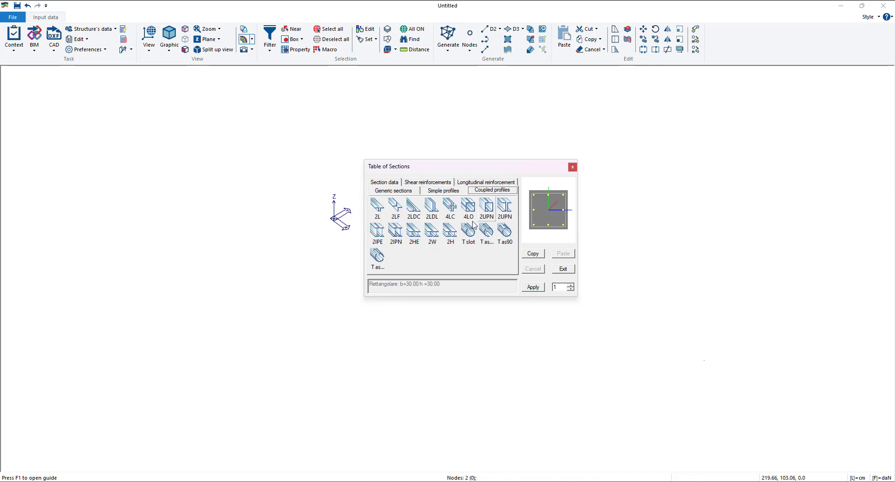
pyautogui.click(445, 191)
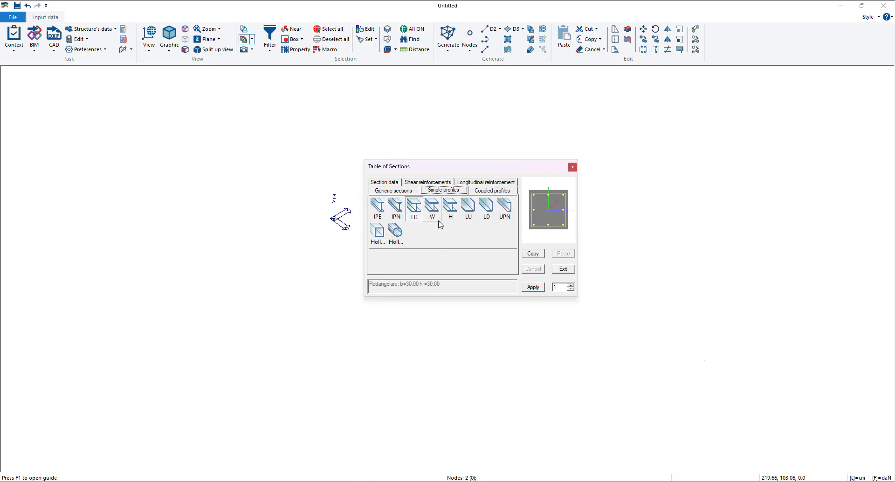
pyautogui.click(397, 191)
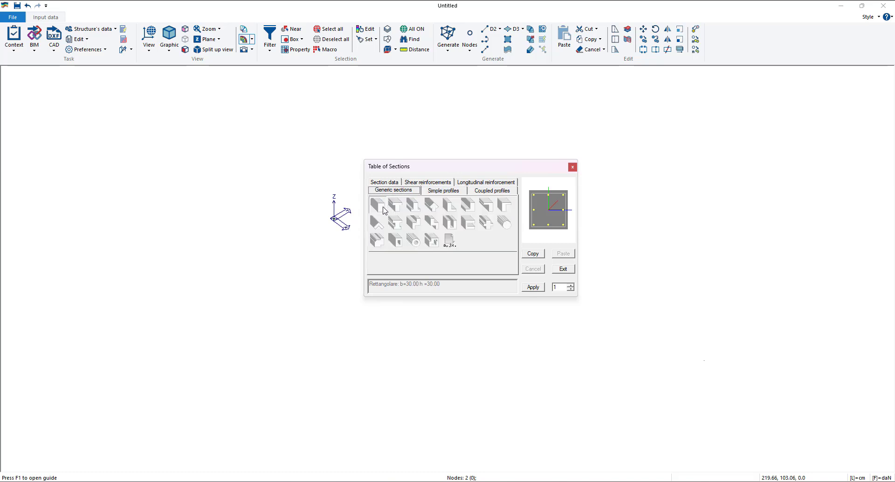
# Open the rectangular section's geometry definition and set its identifying string to Rectangle.
pyautogui.doubleClick(385, 211)
pyautogui.click(567, 144)
pyautogui.doubleClick(377, 207)
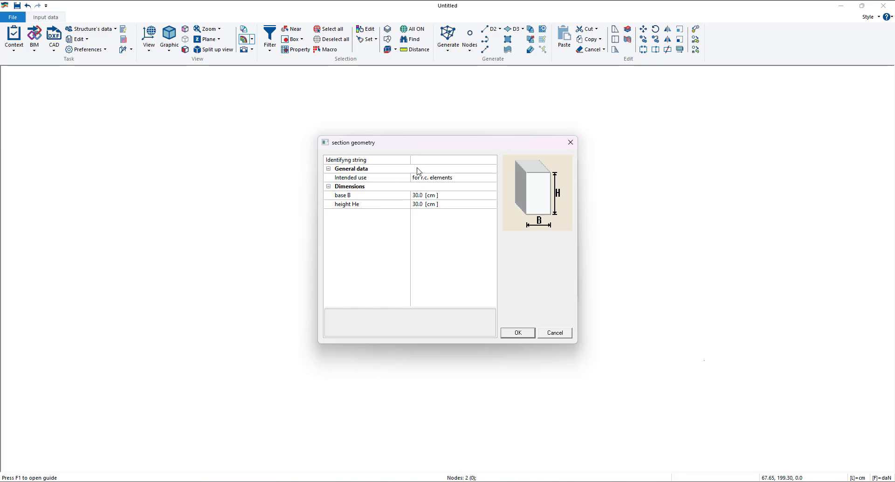
pyautogui.click(431, 161)
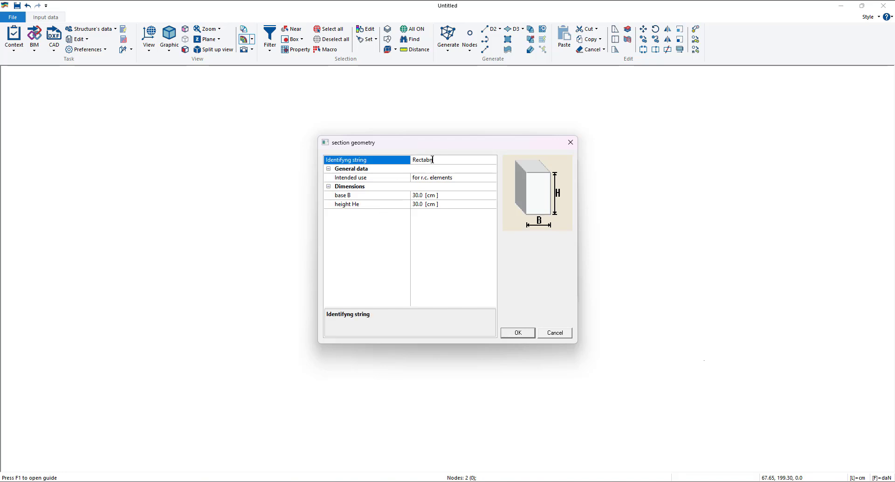
pyautogui.press('BackSpace')
pyautogui.press('BackSpace')
pyautogui.click(425, 222)
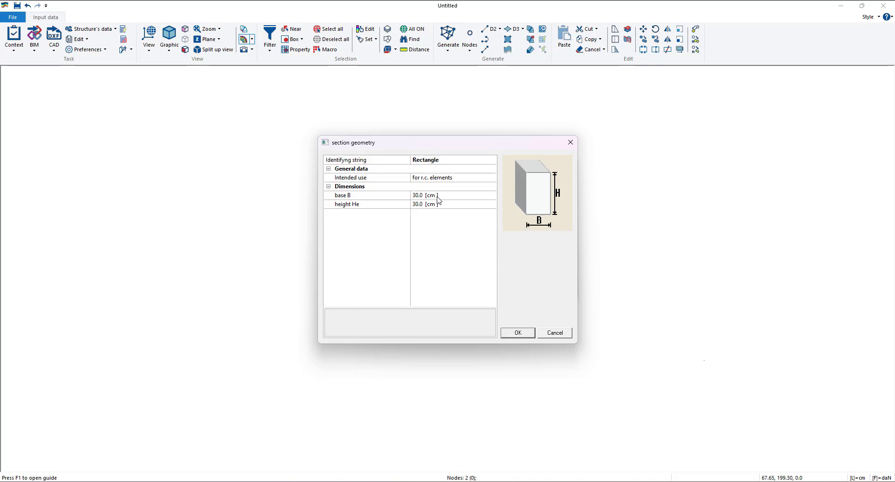
# Set the rectangular section's base B to 50 cm.
pyautogui.click(414, 196)
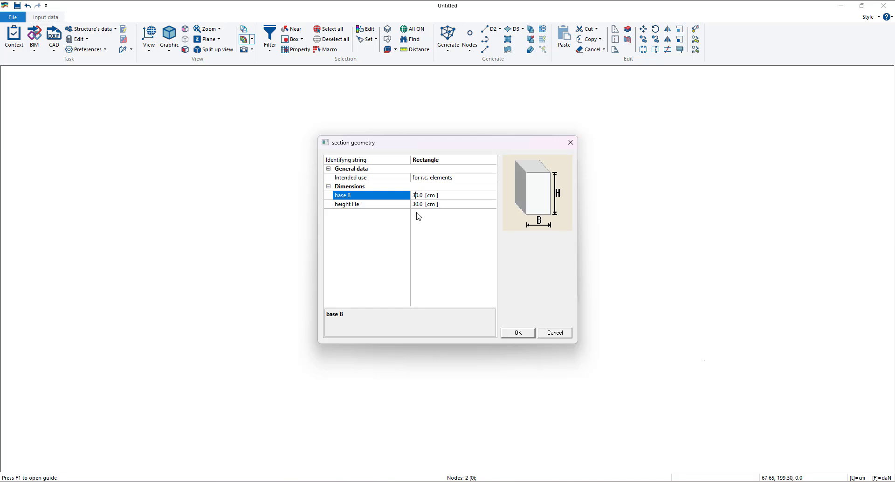
pyautogui.press('BackSpace')
pyautogui.write('5')
pyautogui.click(440, 236)
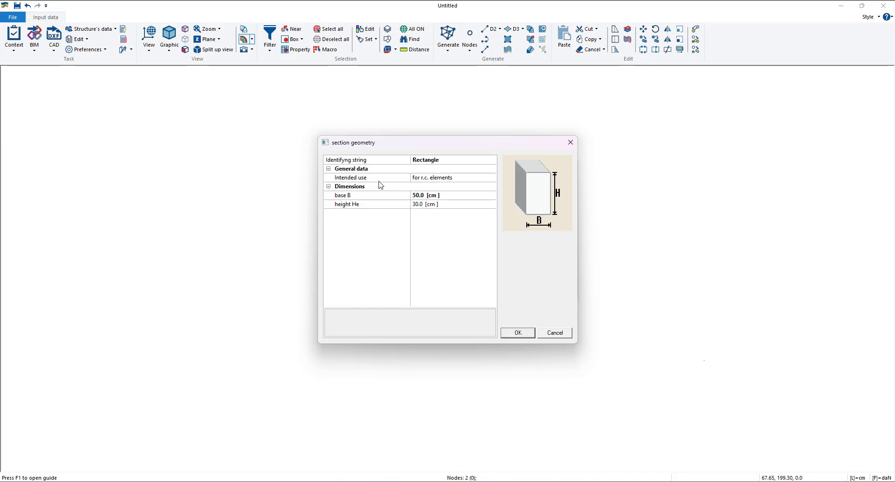
# Check the intended use options for the rectangular section and discard the geometry definition.
pyautogui.click(428, 181)
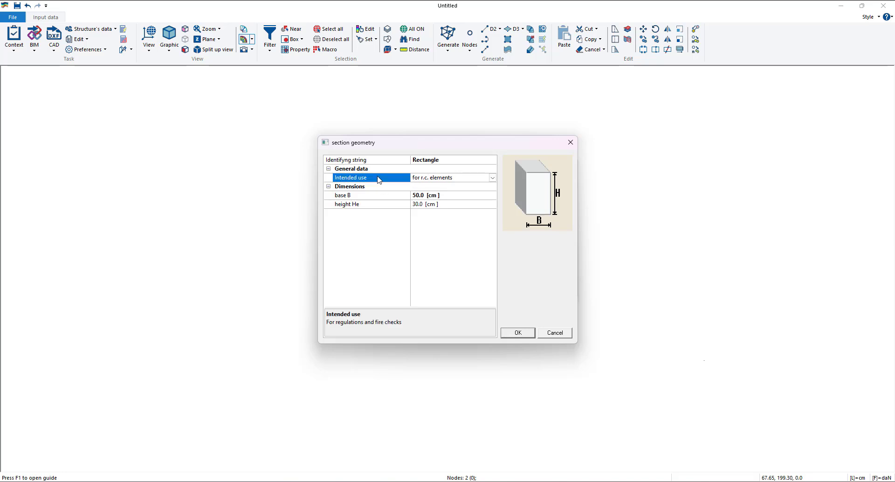
pyautogui.click(492, 177)
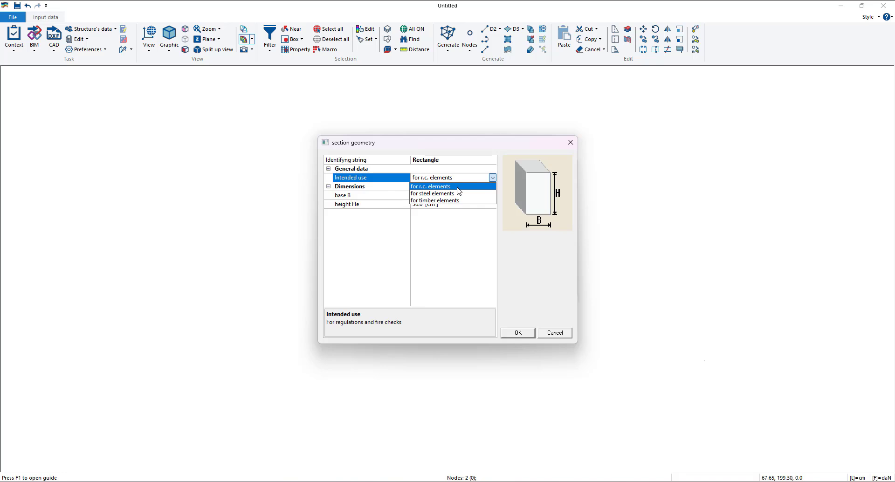
pyautogui.click(463, 251)
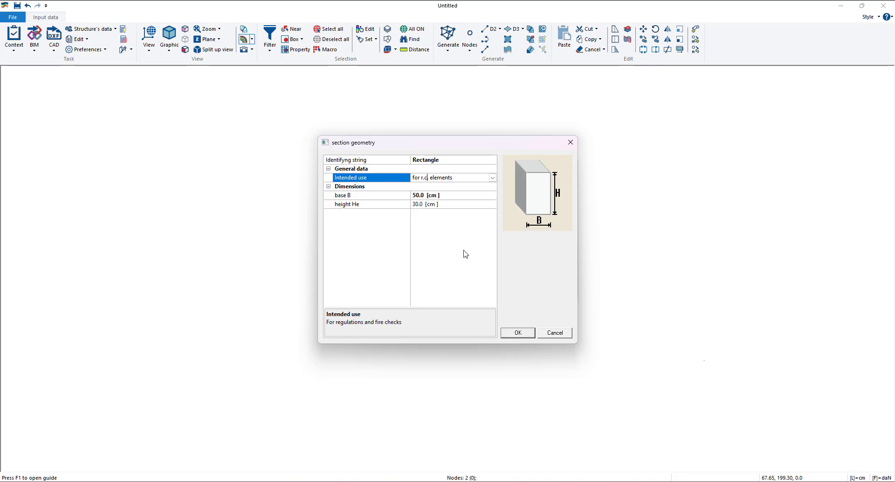
pyautogui.click(565, 333)
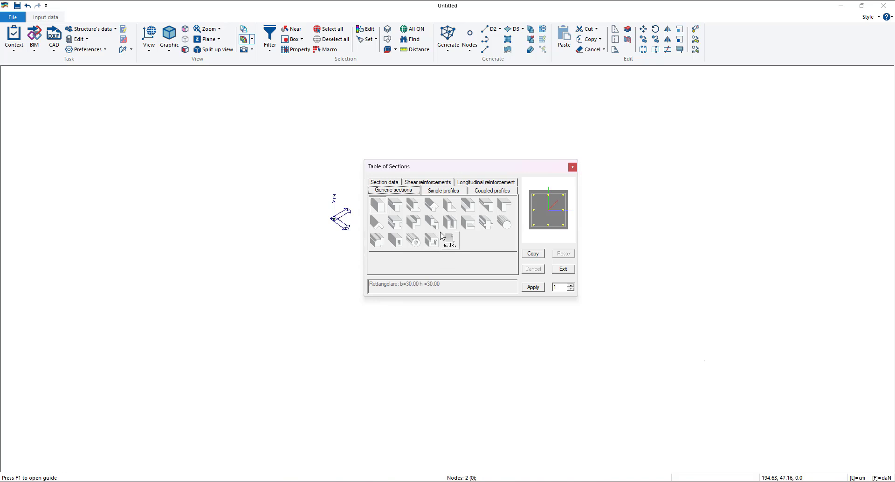
# Browse the HE profiles of the simple profile library through the HEA and HEB sizes and close the list without choosing one.
pyautogui.click(440, 191)
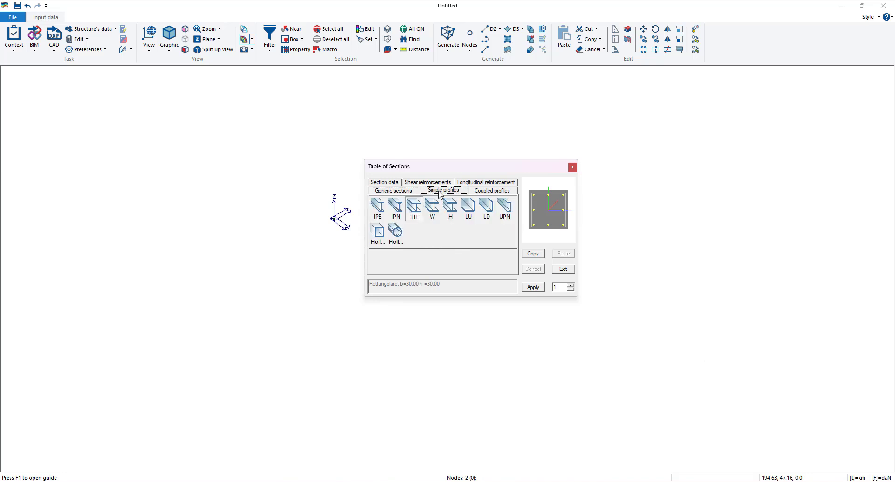
pyautogui.click(414, 208)
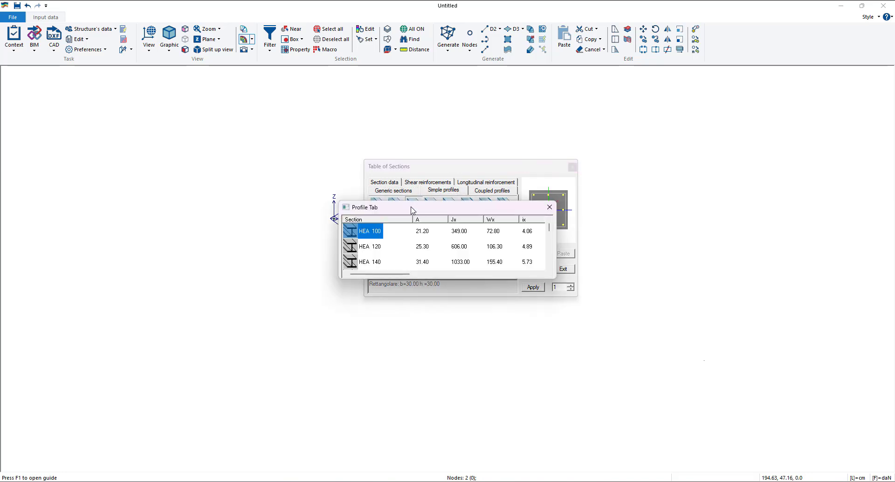
pyautogui.moveTo(418, 211); pyautogui.dragTo(238, 150)
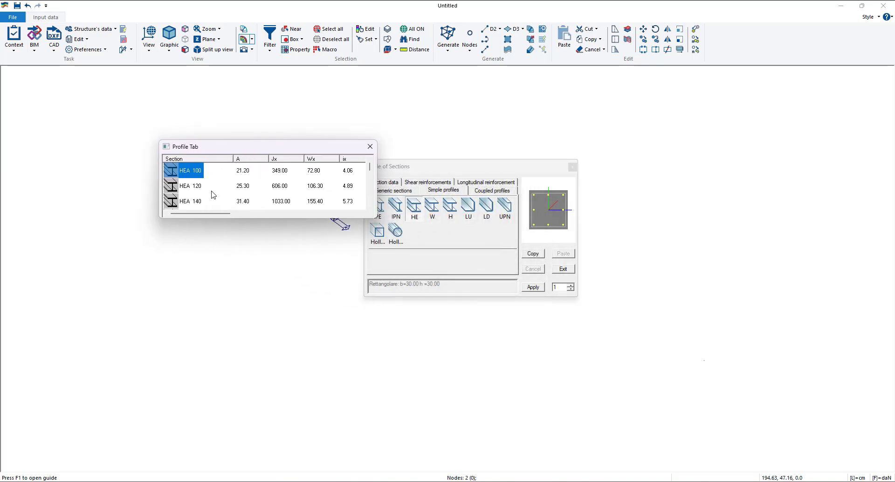
pyautogui.scroll(-3, 212, 195)
pyautogui.scroll(-6, 212, 194)
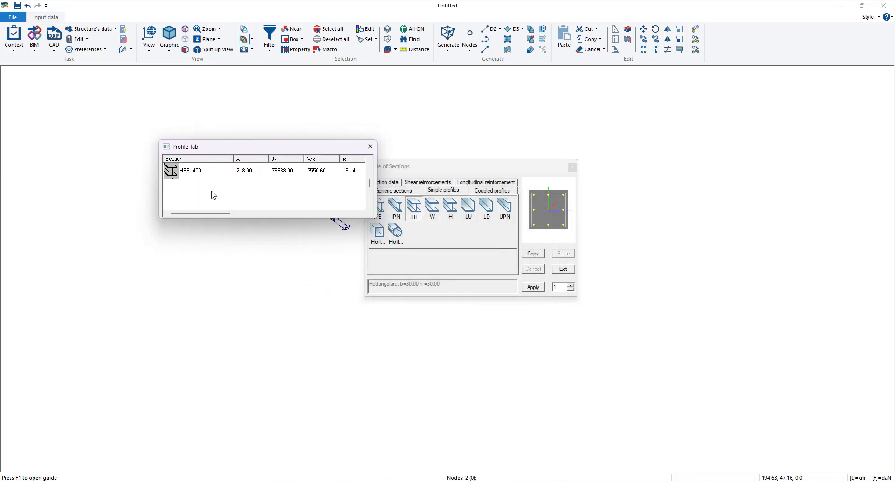
pyautogui.scroll(-10, 212, 194)
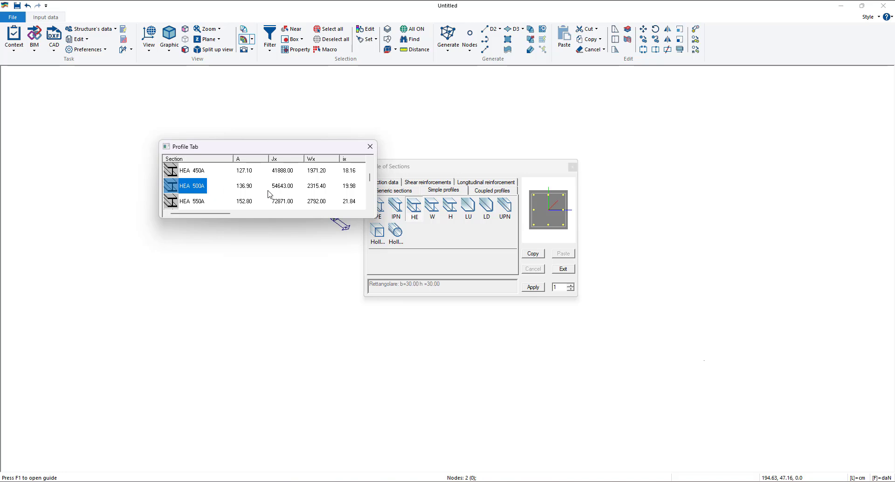
pyautogui.moveTo(229, 213)
pyautogui.mouseDown()
pyautogui.moveTo(360, 213)
pyautogui.moveTo(216, 203)
pyautogui.mouseUp()
pyautogui.scroll(-2, 198, 184)
pyautogui.scroll(5, 198, 186)
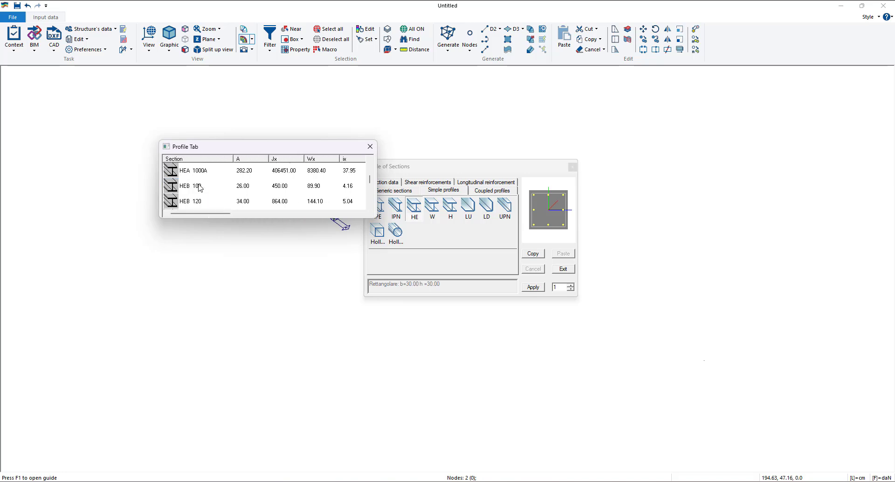
pyautogui.click(198, 174)
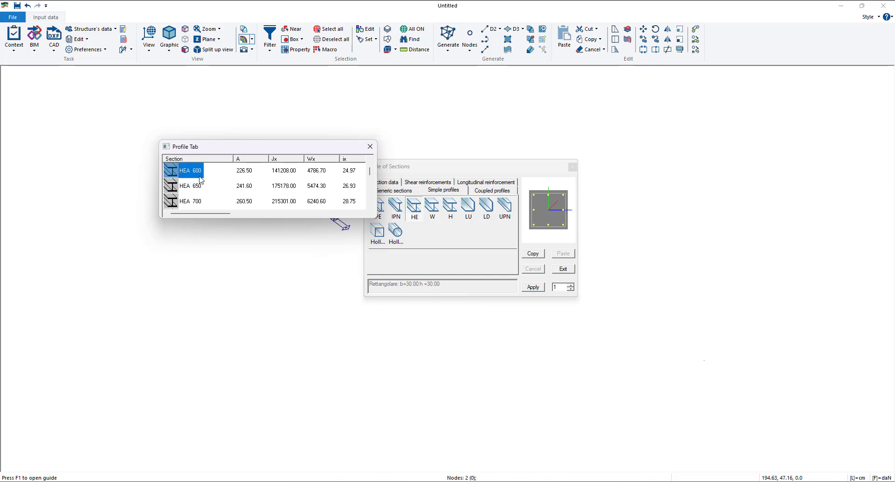
pyautogui.click(372, 148)
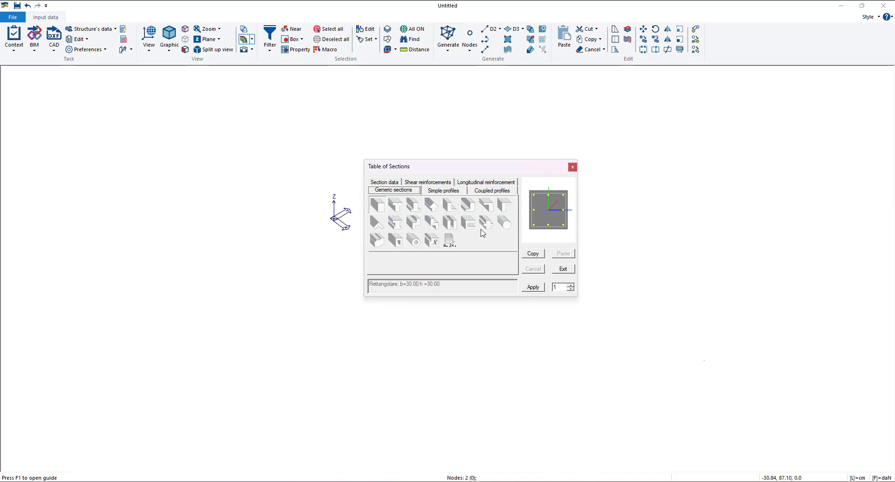
# Examine the rectangular section's data, including its shear areas, inertias and the percentage reduction of area.
pyautogui.click(383, 182)
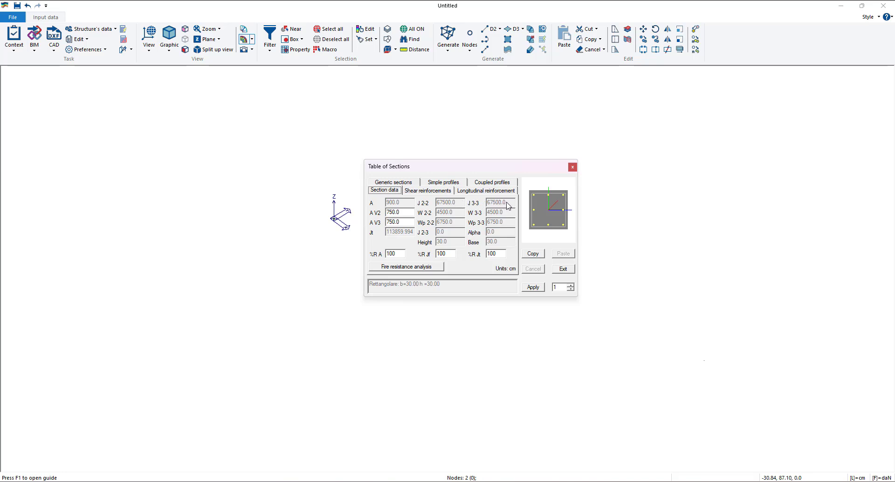
pyautogui.click(411, 221)
pyautogui.click(406, 211)
pyautogui.moveTo(438, 171); pyautogui.dragTo(423, 171)
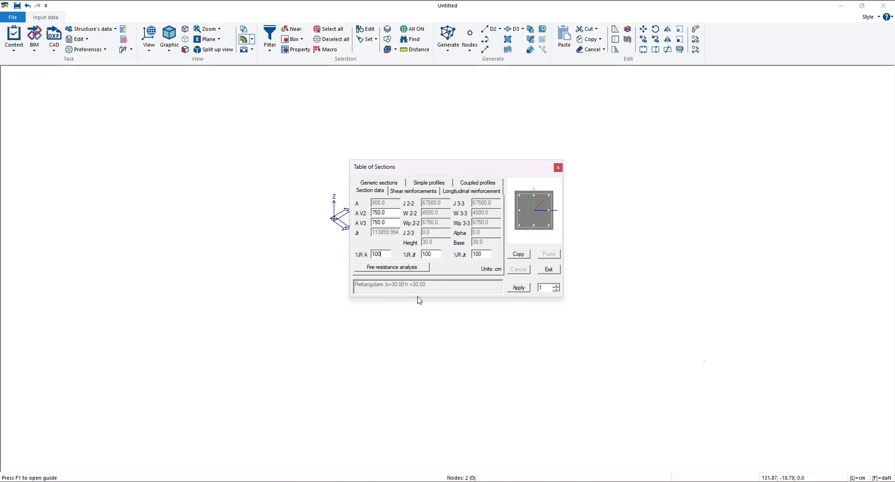
pyautogui.click(386, 256)
pyautogui.moveTo(385, 255); pyautogui.dragTo(372, 255)
pyautogui.click(383, 254)
pyautogui.press('BackSpace')
# Review the section's shear reinforcement and longitudinal reinforcement settings and close the table of sections.
pyautogui.click(410, 192)
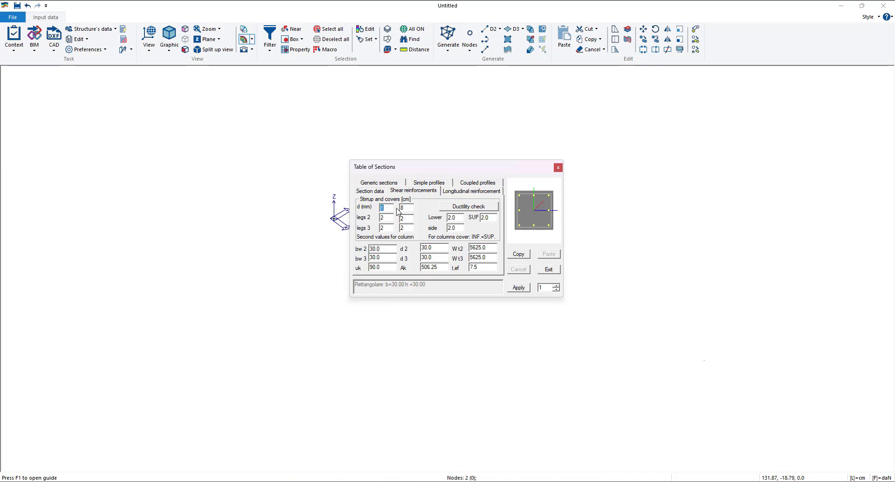
pyautogui.click(403, 208)
pyautogui.click(451, 195)
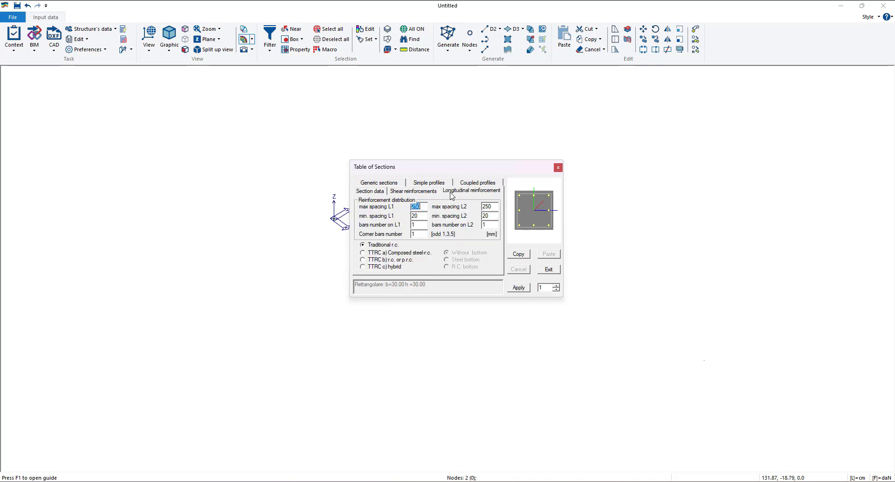
pyautogui.click(425, 217)
pyautogui.click(424, 225)
pyautogui.moveTo(465, 165); pyautogui.dragTo(481, 156)
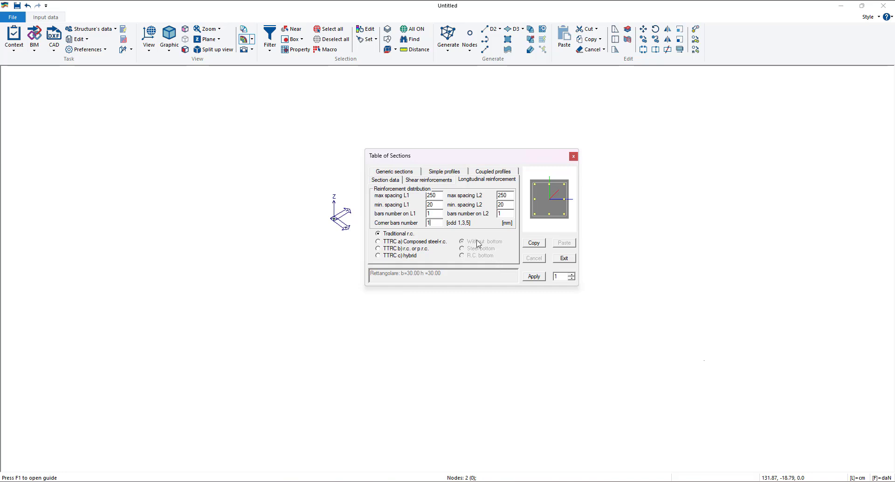
pyautogui.click(395, 175)
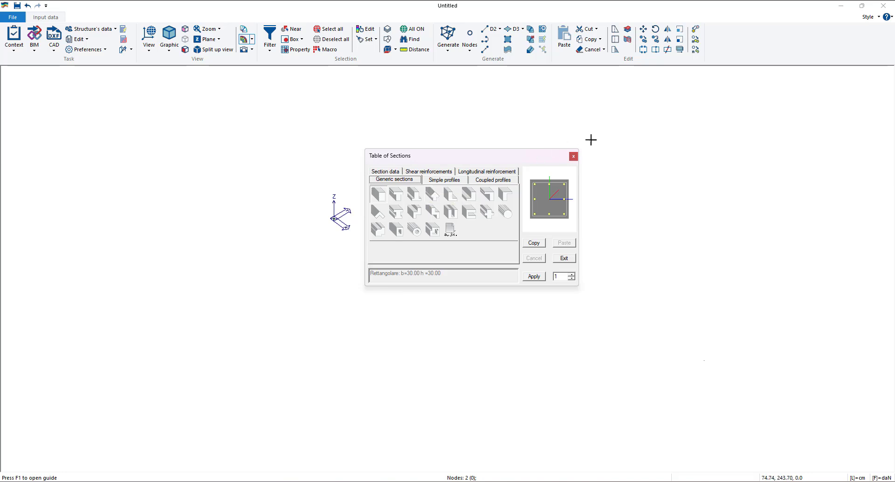
pyautogui.click(573, 156)
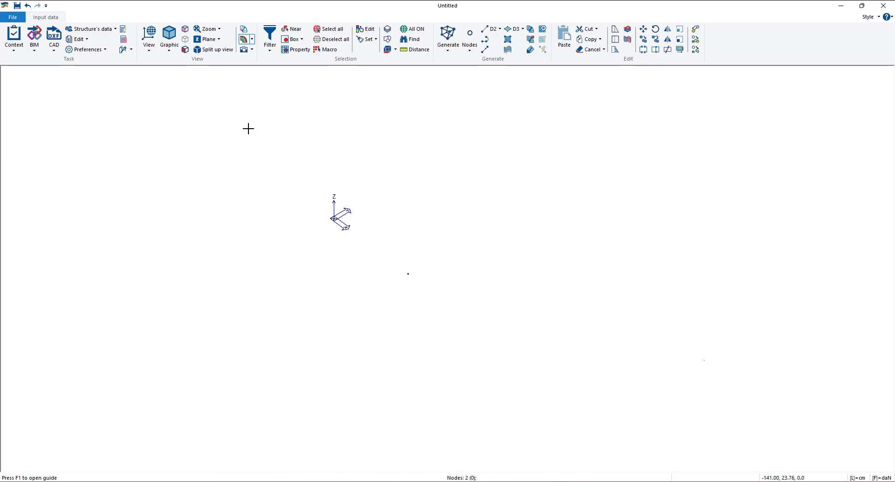
# Review the available structure data archives and look at the single node generation settings without creating a node.
pyautogui.click(87, 30)
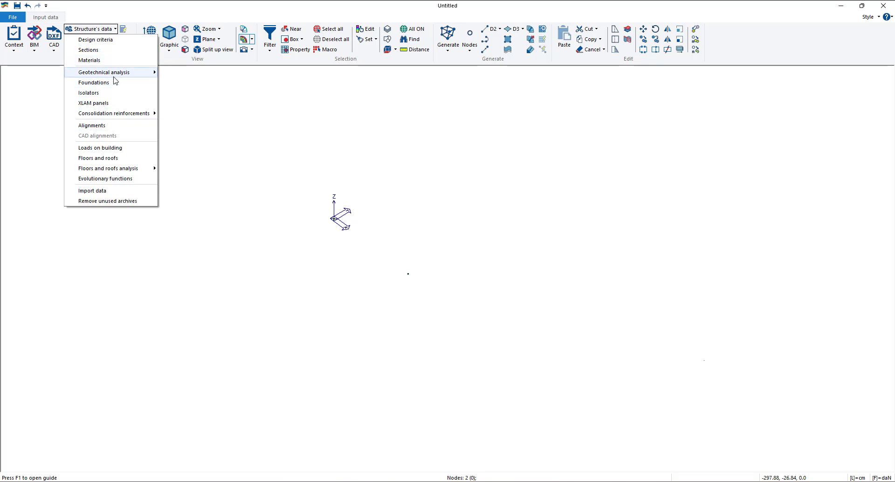
pyautogui.moveTo(115, 76)
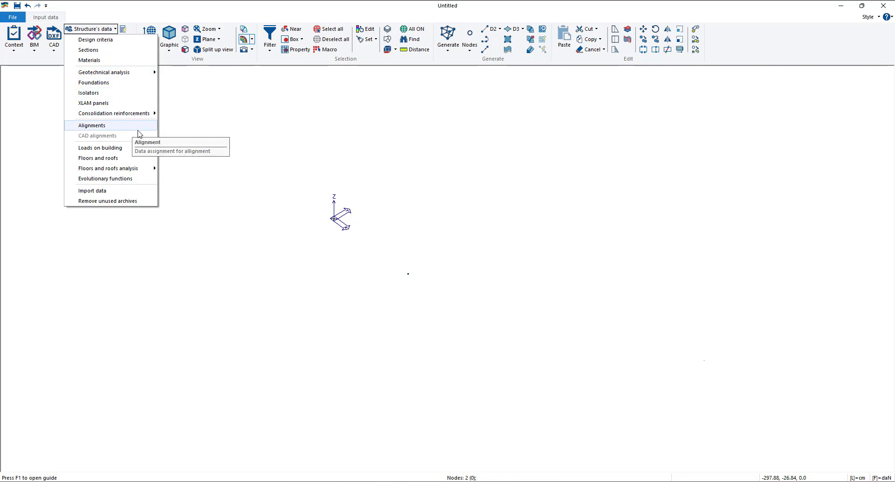
pyautogui.click(203, 121)
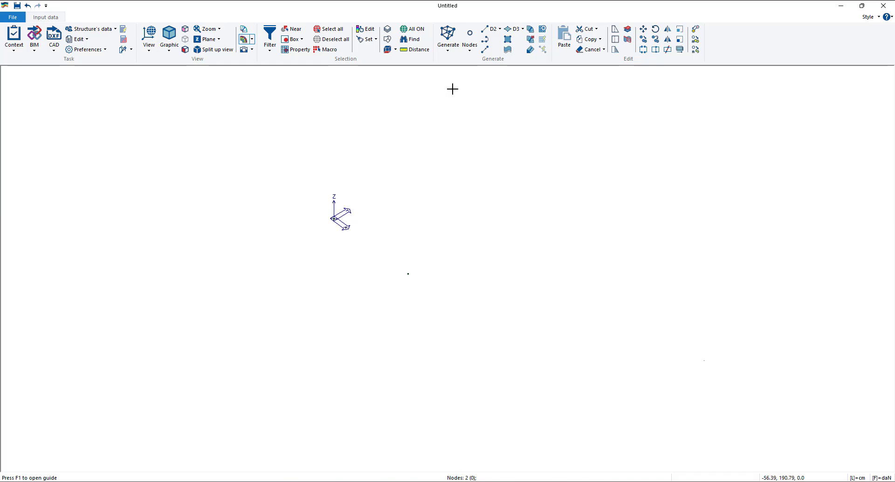
pyautogui.click(471, 37)
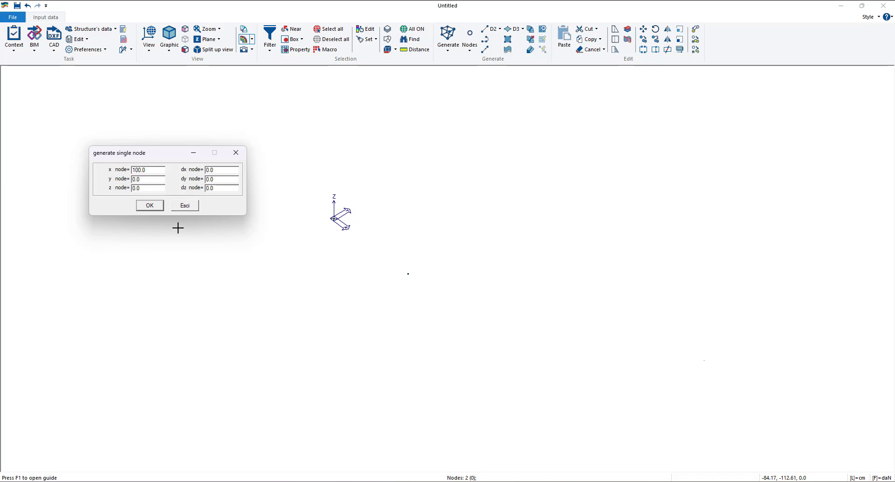
pyautogui.click(234, 151)
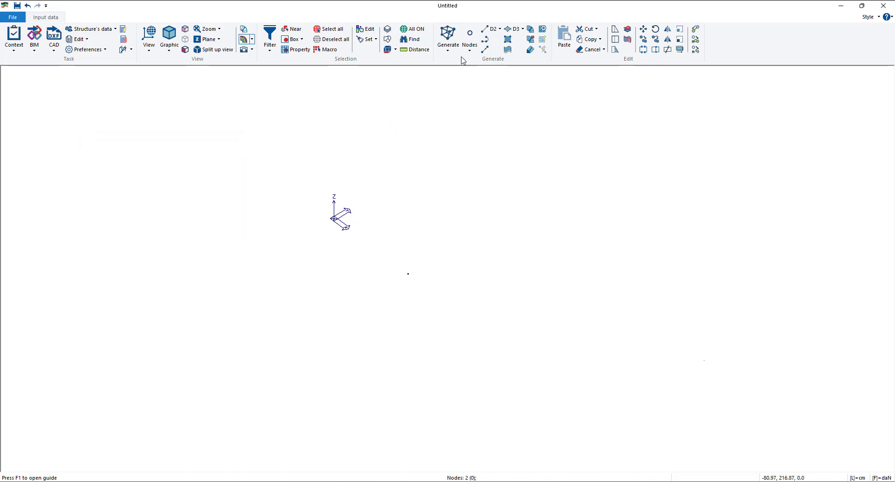
pyautogui.click(500, 30)
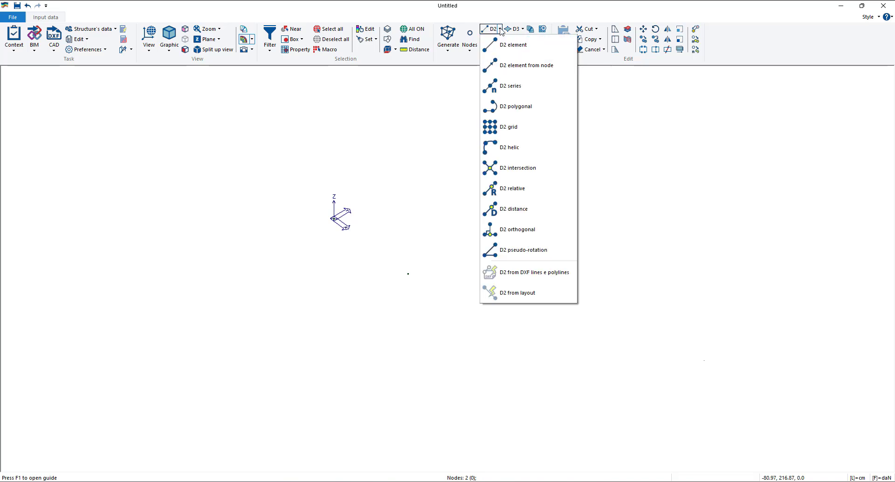
pyautogui.click(506, 45)
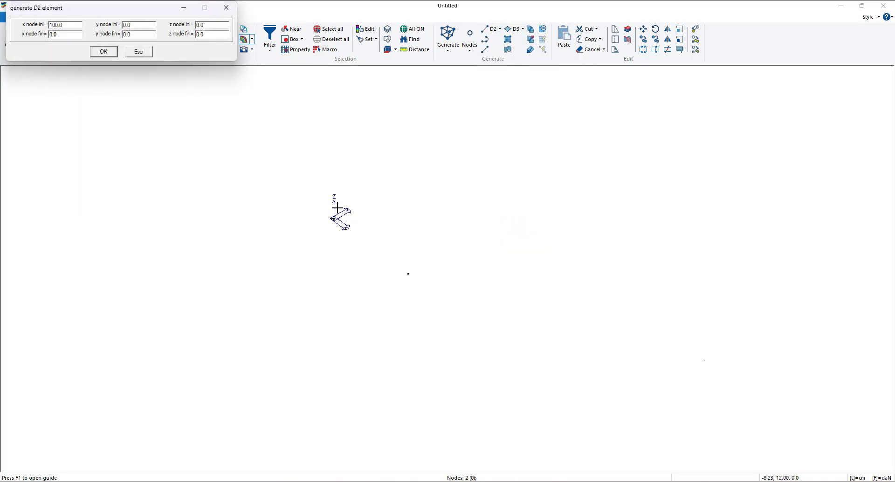
pyautogui.click(333, 218)
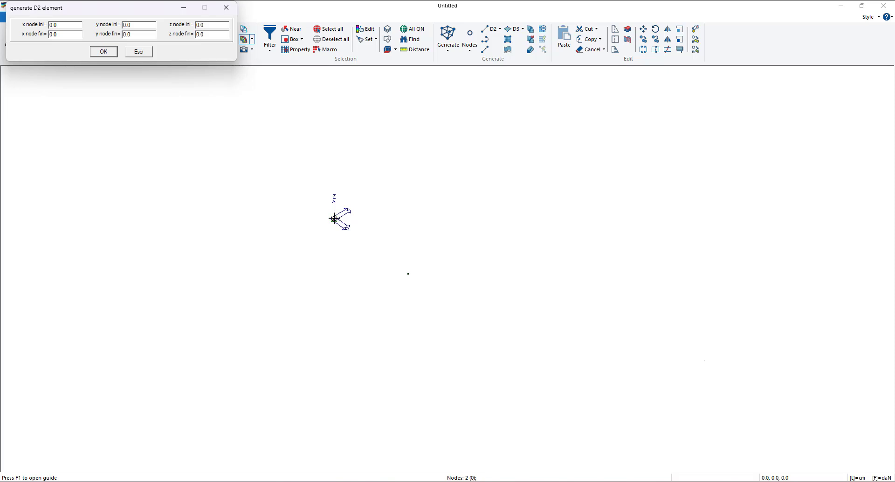
pyautogui.click(407, 273)
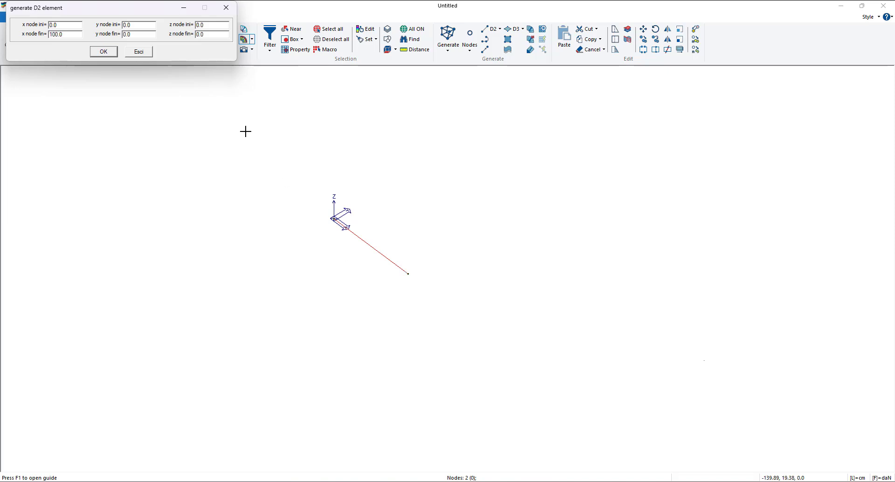
pyautogui.moveTo(114, 13); pyautogui.dragTo(166, 142)
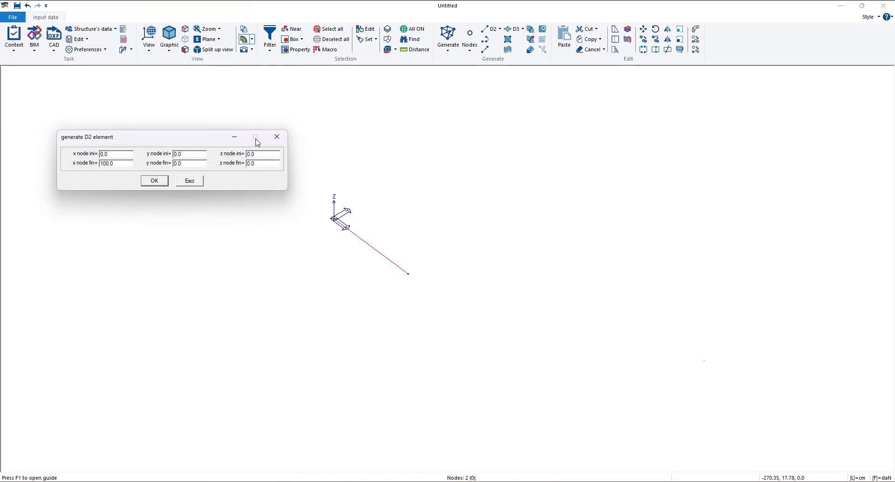
pyautogui.click(194, 182)
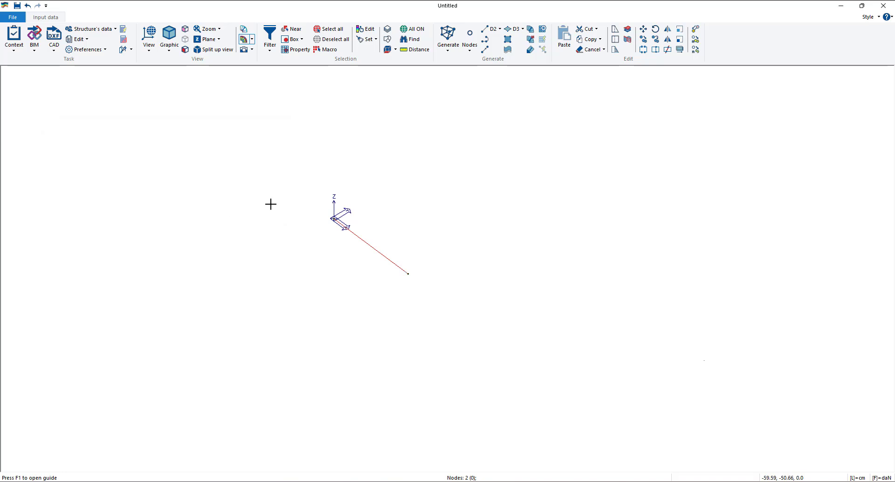
# Generate a D2 element from the origin node to the node at x = 100 cm and close the generation settings.
pyautogui.scroll(5, 355, 230)
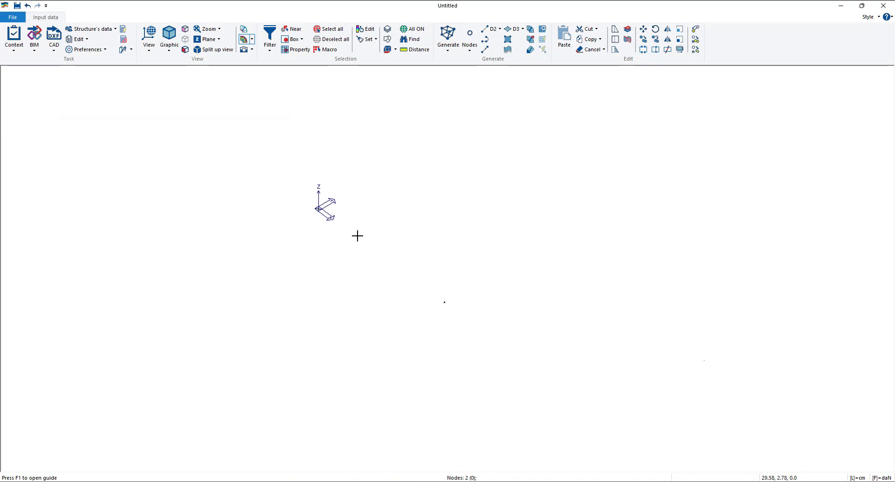
pyautogui.scroll(-4, 360, 240)
pyautogui.scroll(3, 359, 240)
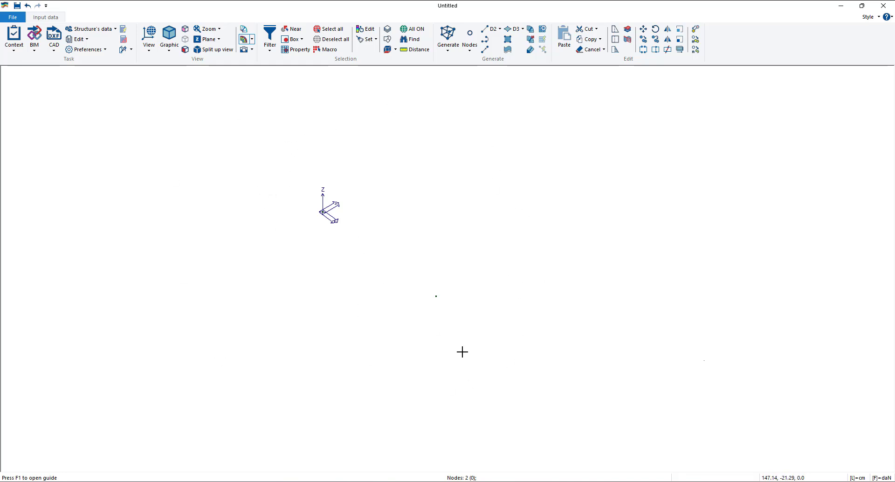
pyautogui.click(489, 28)
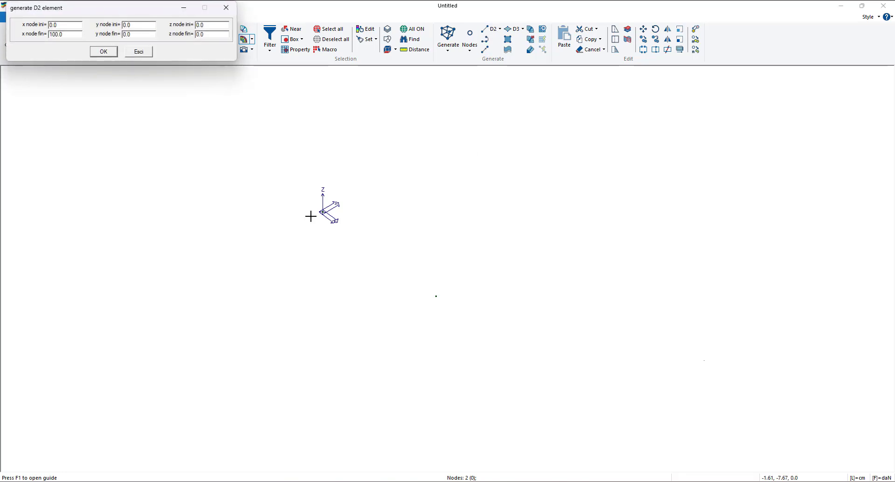
pyautogui.click(322, 212)
pyautogui.click(436, 296)
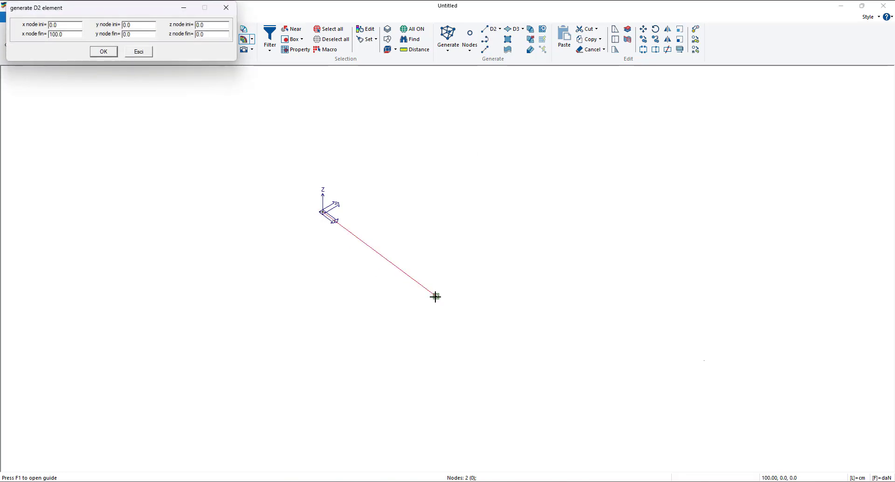
pyautogui.click(103, 52)
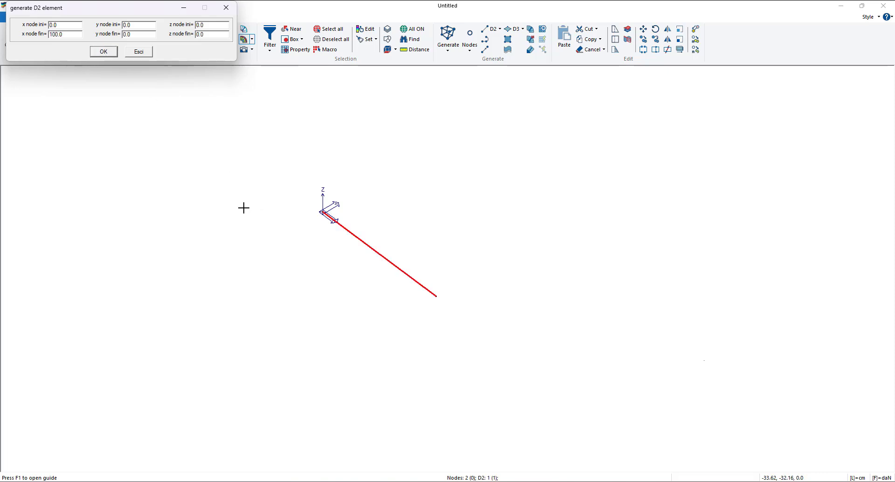
pyautogui.click(233, 8)
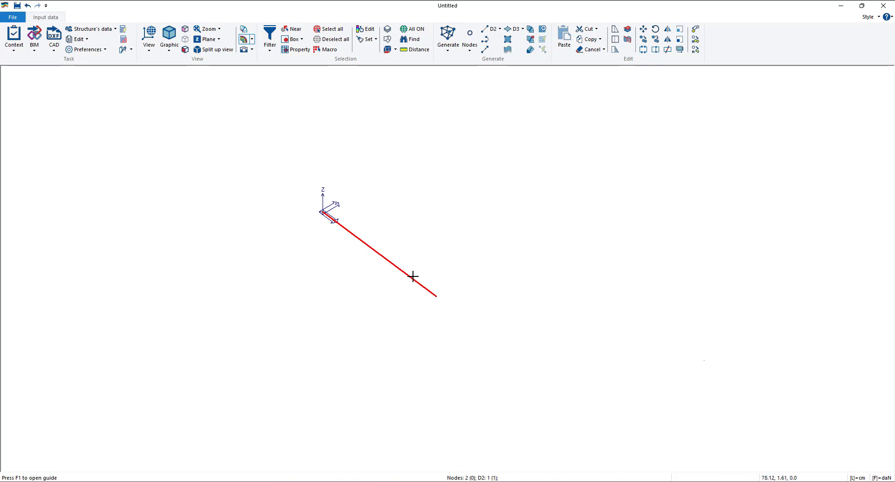
# Generate a single node at x = 0, y = 100, z = 0 cm and clear its selection.
pyautogui.scroll(3, 412, 292)
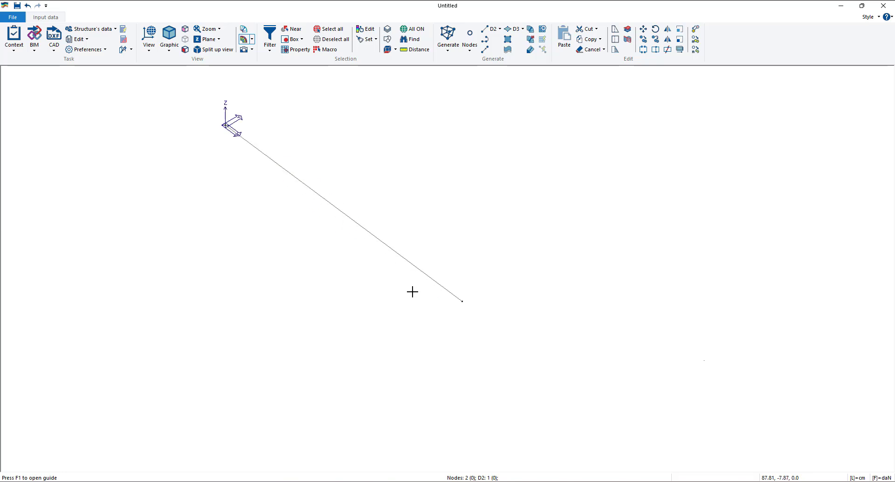
pyautogui.moveTo(405, 260); pyautogui.dragTo(431, 306, button='middle')
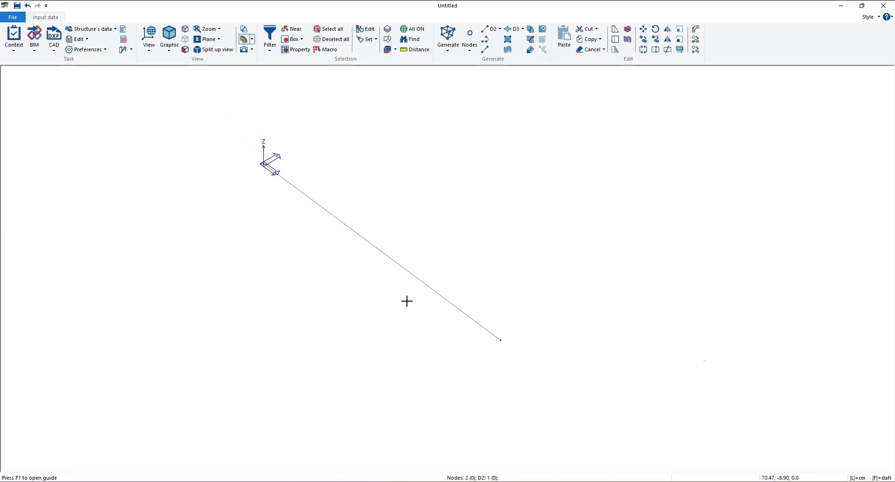
pyautogui.scroll(-2, 406, 300)
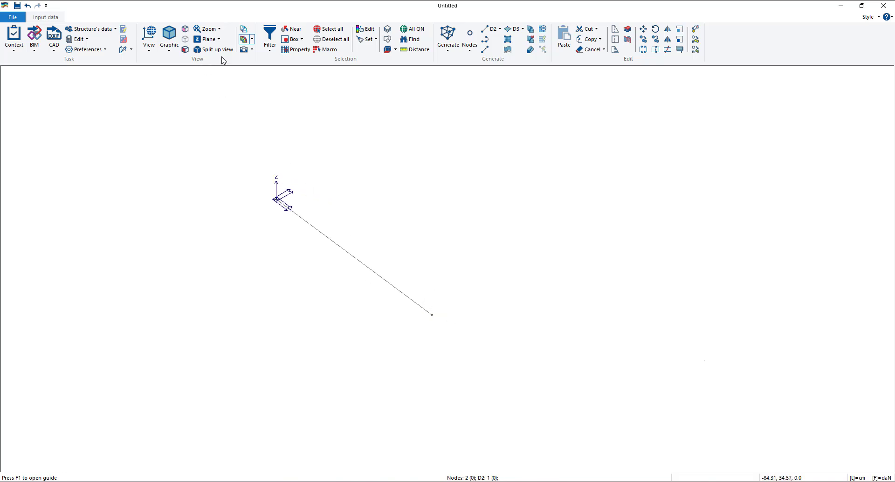
pyautogui.click(469, 37)
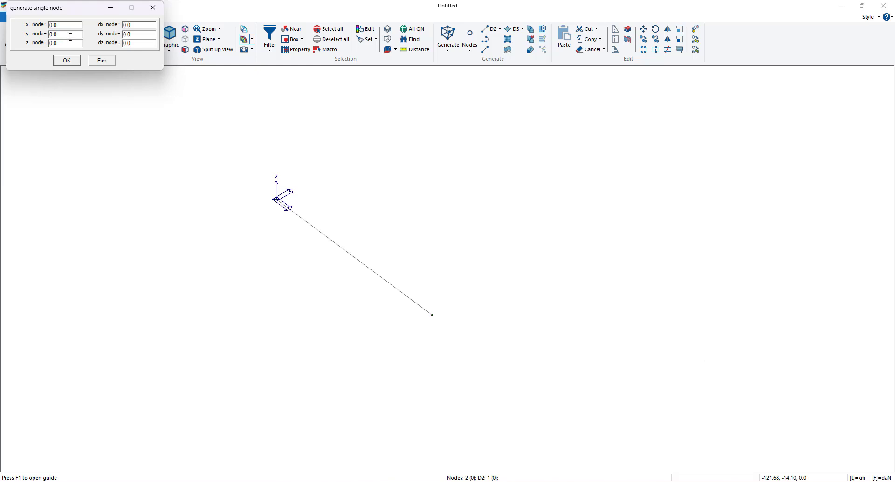
pyautogui.write('100')
pyautogui.click(79, 62)
pyautogui.click(153, 7)
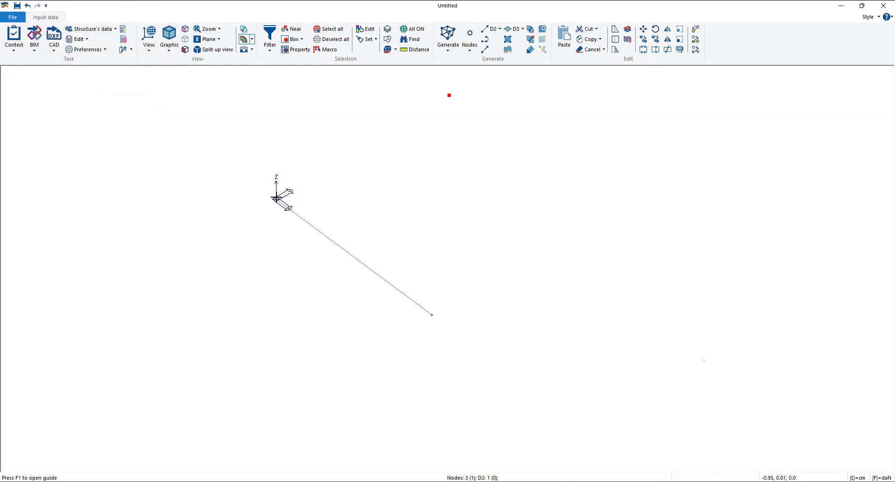
pyautogui.click(424, 261)
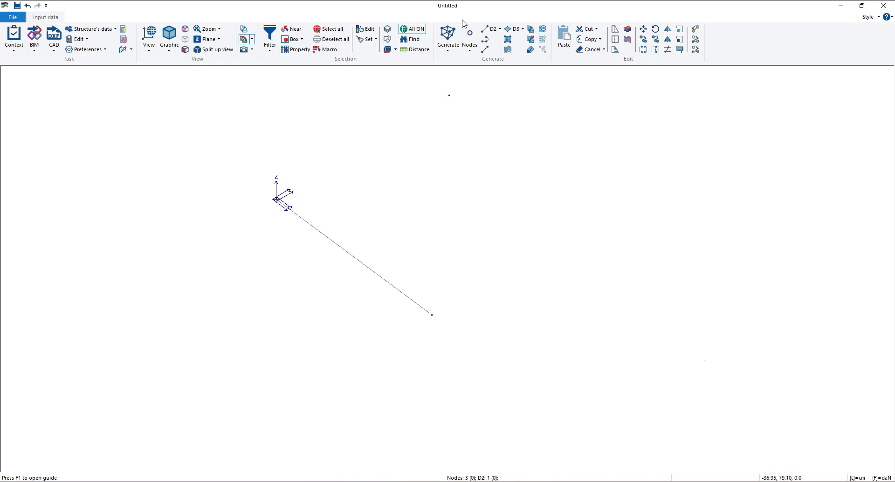
# Select the D2 element between the origin and the x = 100 node and delete it, keeping its nodes.
pyautogui.click(295, 29)
pyautogui.click(348, 253)
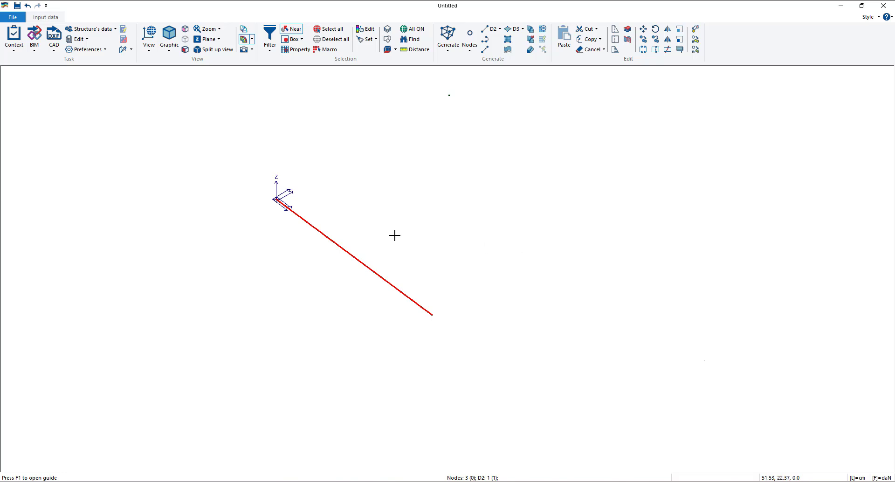
pyautogui.press('Delete')
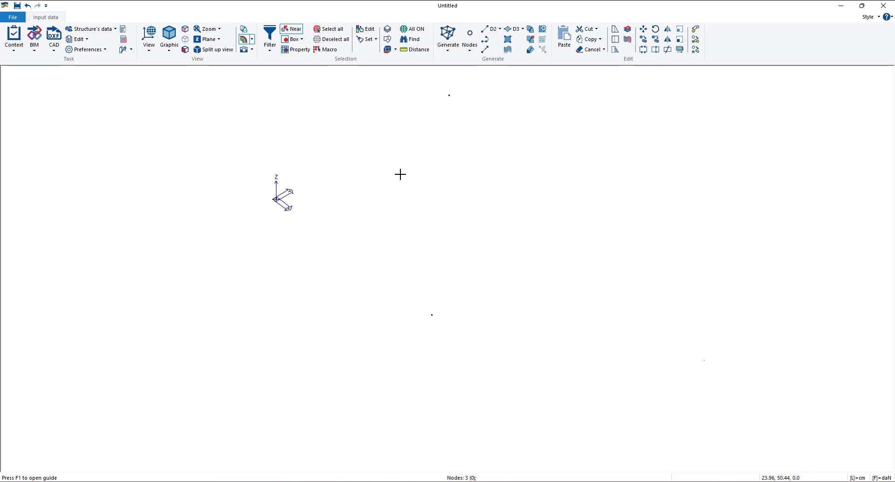
# Generate a D2 element from the node at x = 100 to the node at y = 100, and remove it again.
pyautogui.scroll(-2, 400, 175)
pyautogui.moveTo(400, 174); pyautogui.dragTo(374, 196, button='middle')
pyautogui.click(486, 29)
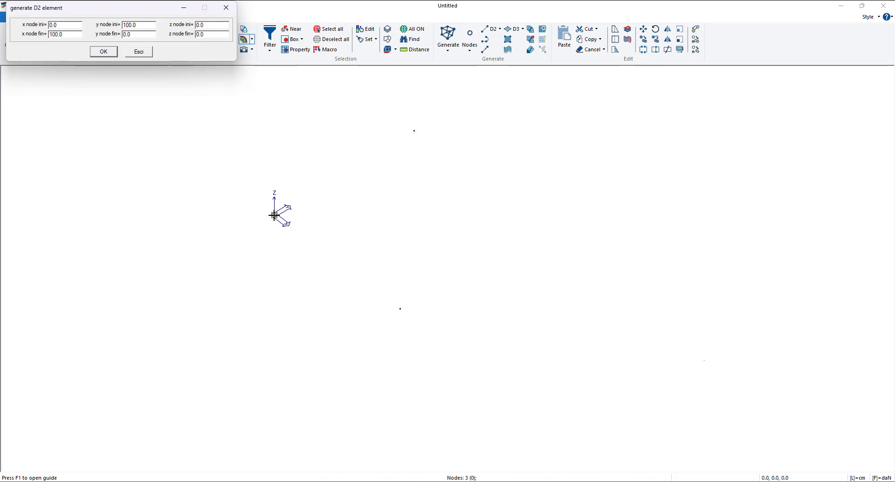
pyautogui.click(274, 215)
pyautogui.click(400, 309)
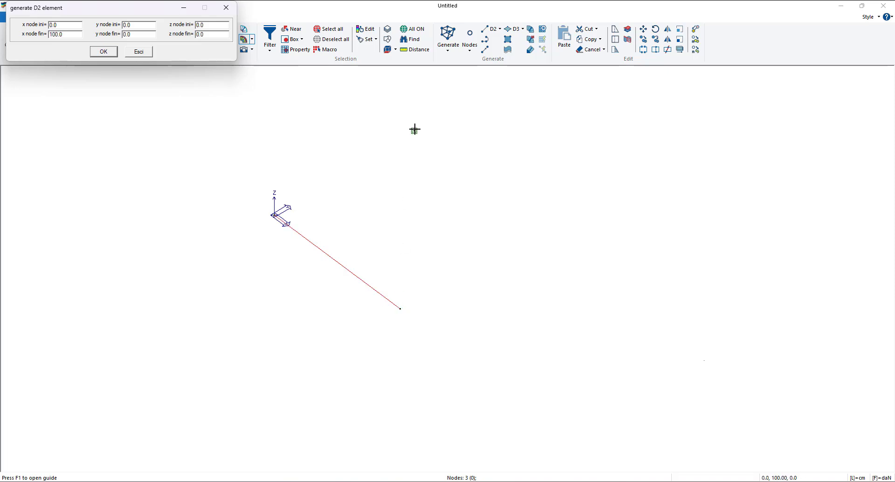
pyautogui.click(400, 308)
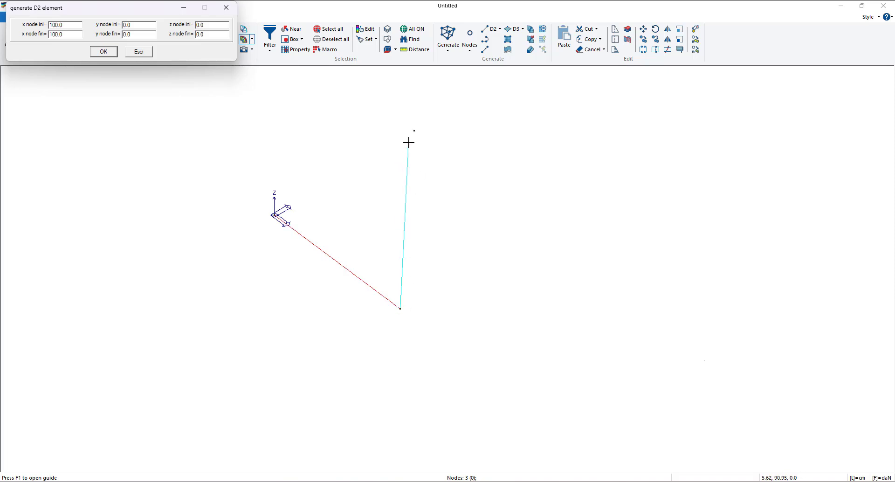
pyautogui.click(414, 130)
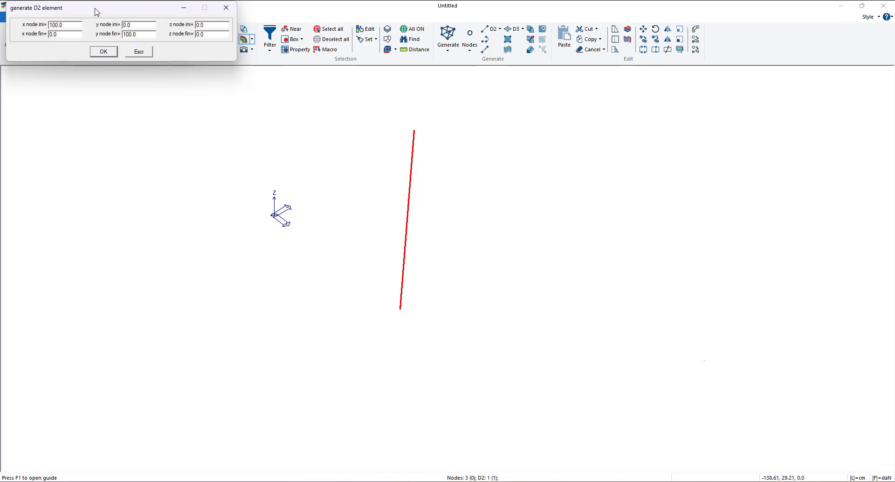
pyautogui.moveTo(96, 12); pyautogui.dragTo(121, 120)
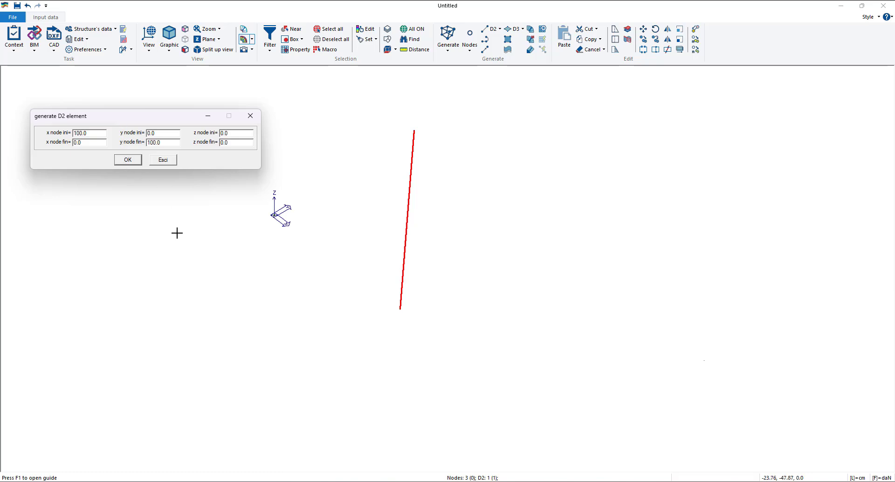
pyautogui.click(250, 116)
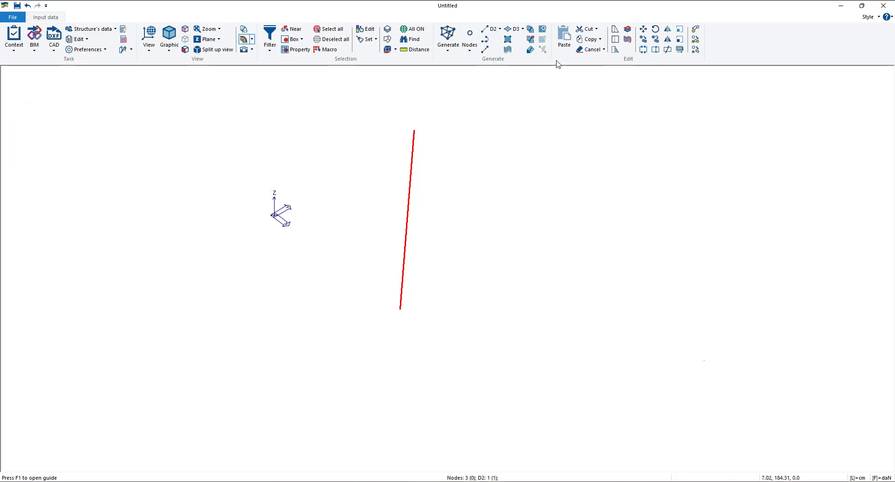
pyautogui.click(476, 41)
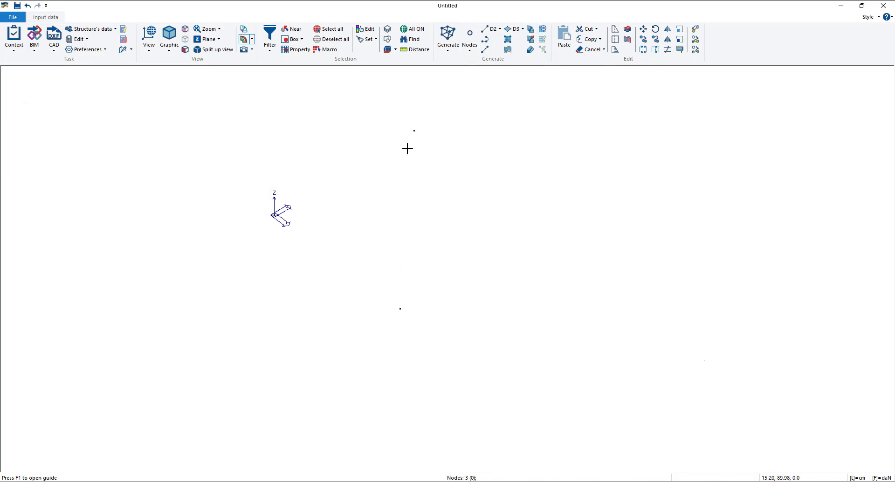
# Generate D2 elements from the origin node to the x = 100 node and from there to the y = 100 node, and close the generation settings.
pyautogui.click(494, 29)
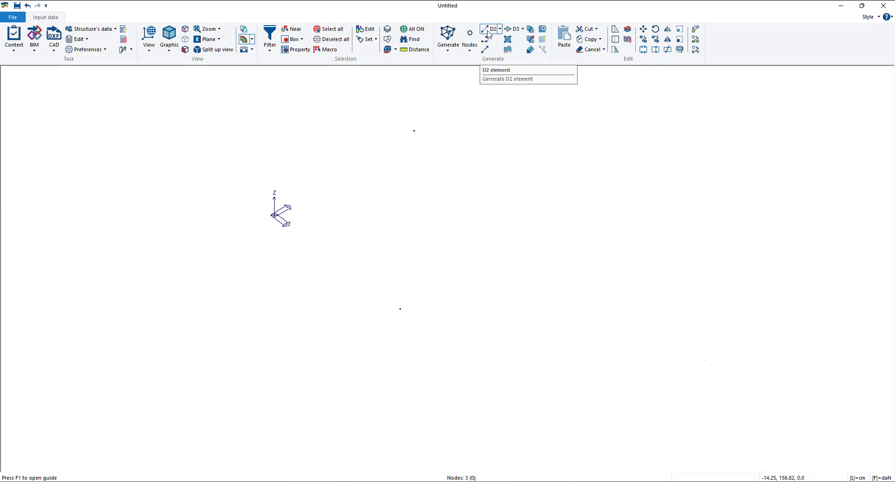
pyautogui.click(489, 77)
pyautogui.moveTo(147, 11); pyautogui.dragTo(149, 149)
pyautogui.click(274, 215)
pyautogui.click(400, 309)
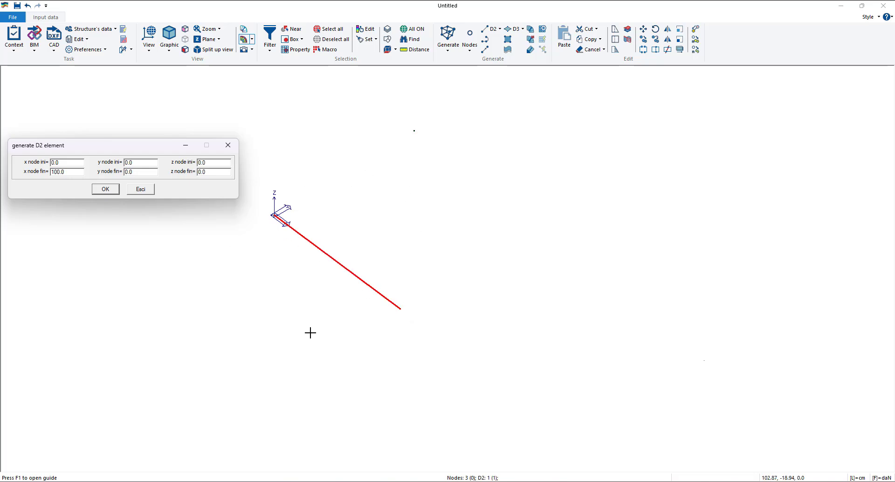
pyautogui.click(401, 308)
pyautogui.click(414, 132)
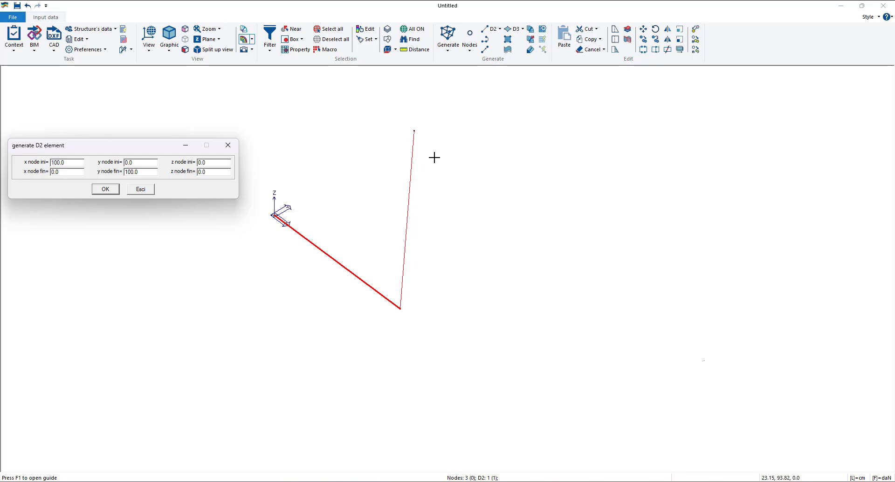
pyautogui.click(228, 148)
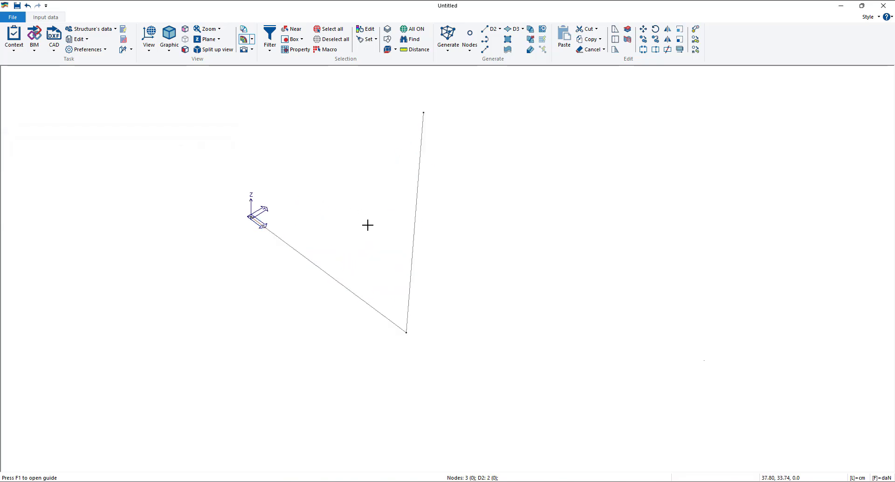
# Select all nodes and D2 elements of the model at once and deselect everything.
pyautogui.scroll(-1, 368, 224)
pyautogui.scroll(5, 354, 233)
pyautogui.scroll(-4, 354, 233)
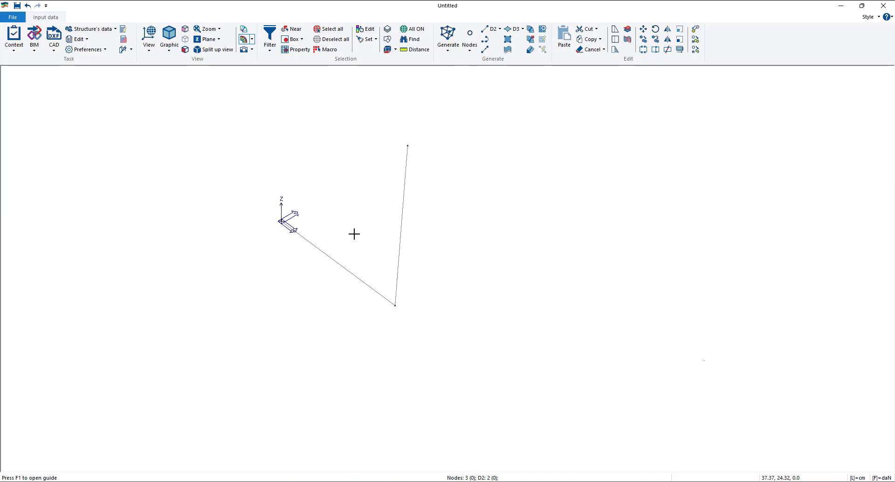
pyautogui.moveTo(363, 237); pyautogui.dragTo(386, 253, button='middle')
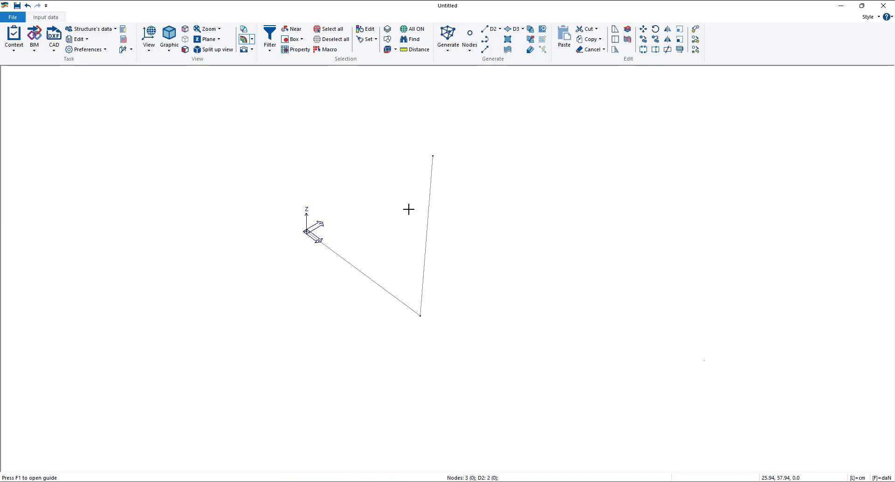
pyautogui.click(334, 29)
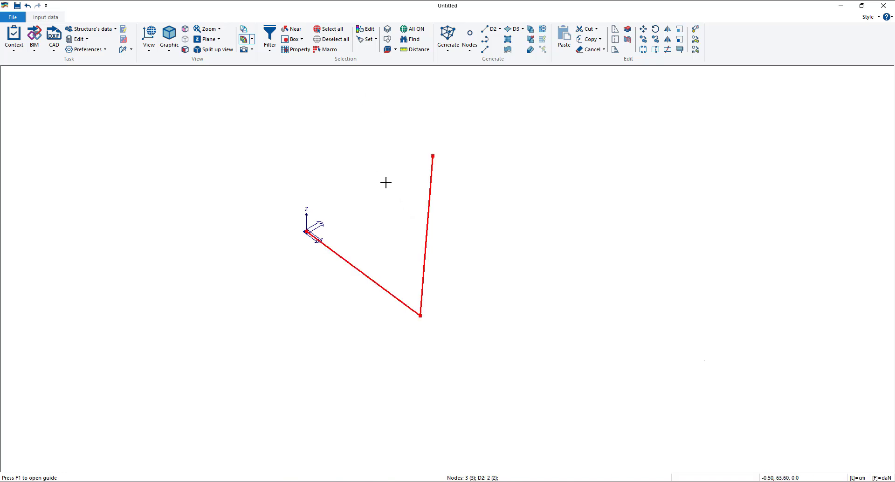
pyautogui.click(334, 39)
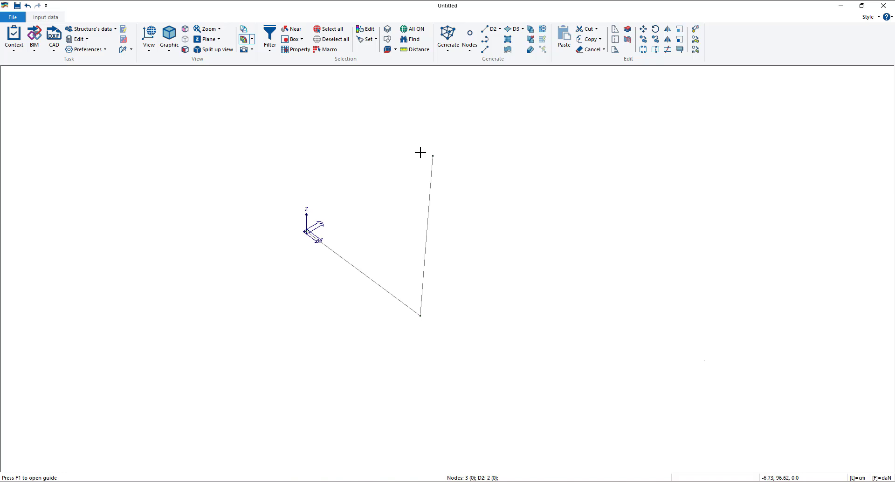
# Box-select the whole structure with a rectangle enclosing all nodes and D2 elements, and clear the selection.
pyautogui.click(291, 40)
pyautogui.click(238, 117)
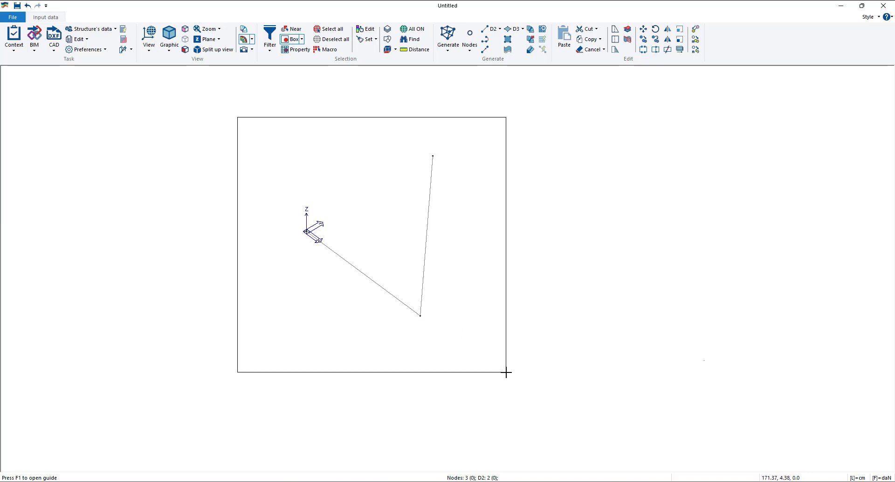
pyautogui.click(552, 360)
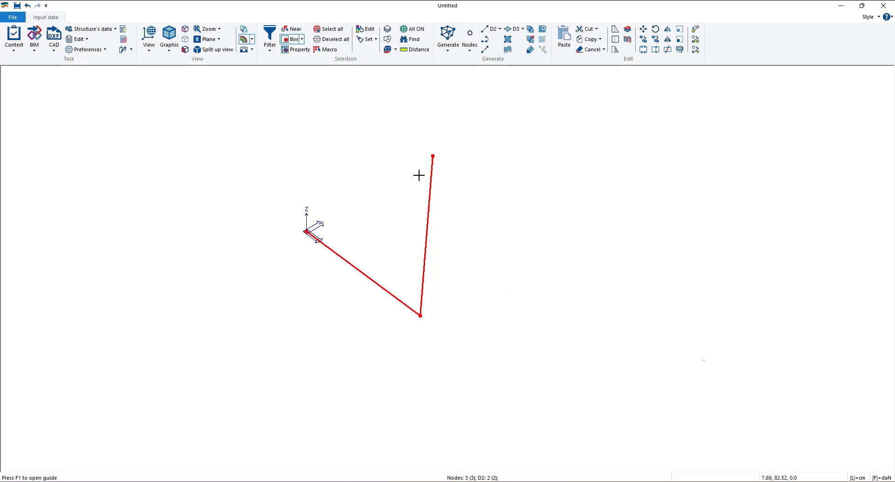
pyautogui.click(332, 39)
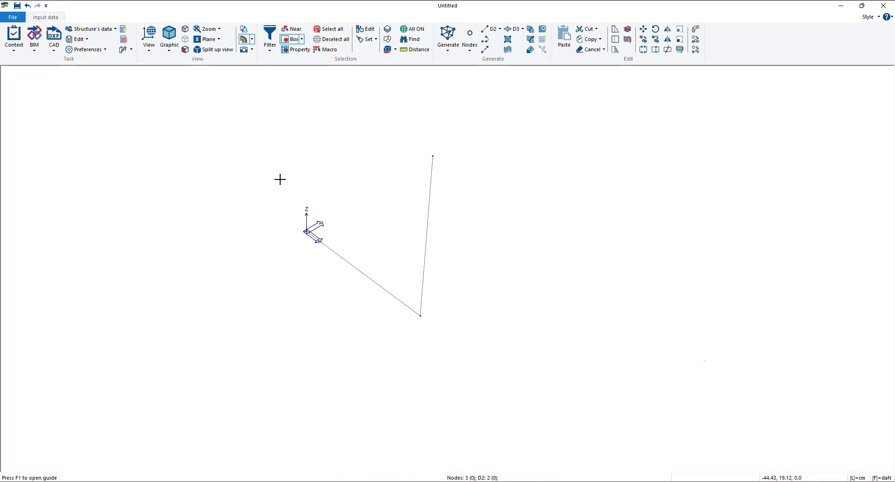
# Compare box selection over the structure's lower part using a left-to-right enclosing rectangle and right-to-left crossing rectangles, clearing the selection between attempts.
pyautogui.moveTo(278, 182); pyautogui.dragTo(560, 347)
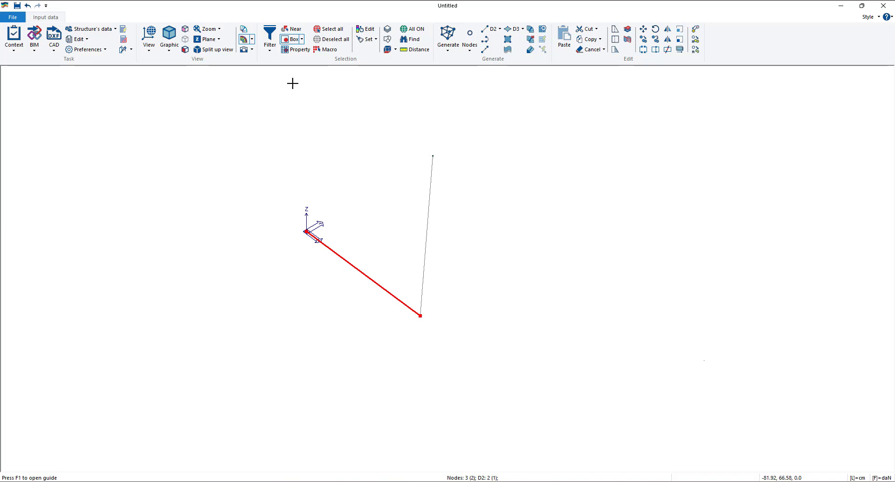
pyautogui.click(290, 41)
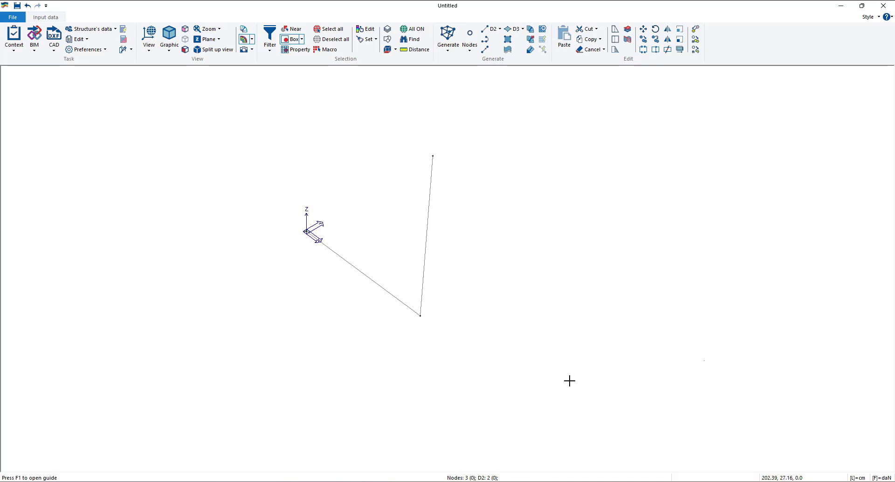
pyautogui.moveTo(569, 381); pyautogui.dragTo(243, 216)
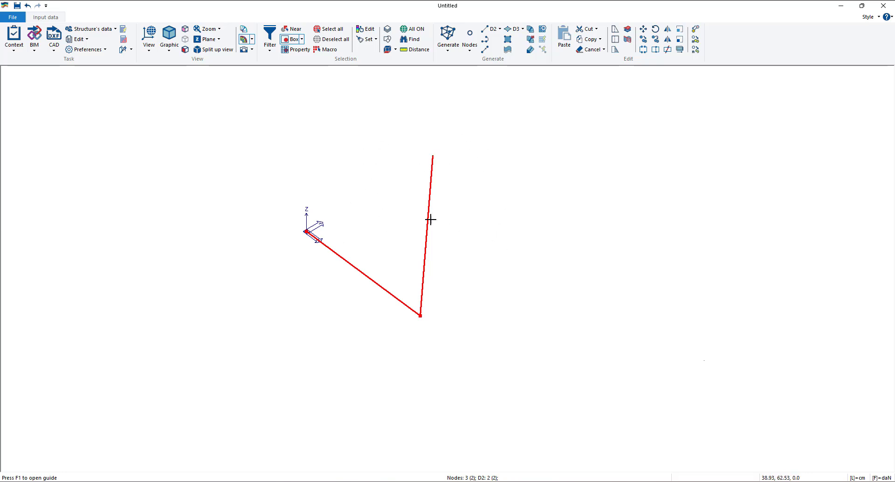
pyautogui.click(329, 40)
pyautogui.moveTo(551, 360); pyautogui.dragTo(231, 187)
# Box-select only the fully enclosed D2 element between the origin and x = 100 with its nodes, and clear the selection.
pyautogui.click(288, 40)
pyautogui.click(288, 39)
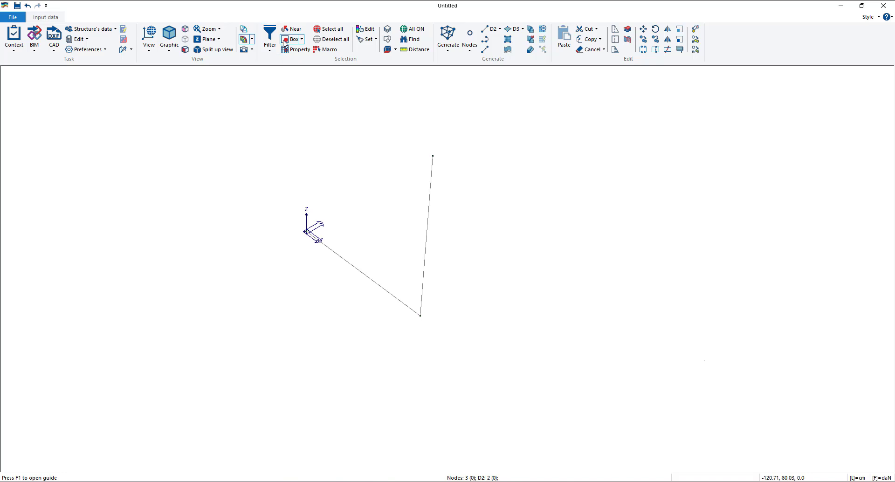
pyautogui.moveTo(276, 183); pyautogui.dragTo(573, 342)
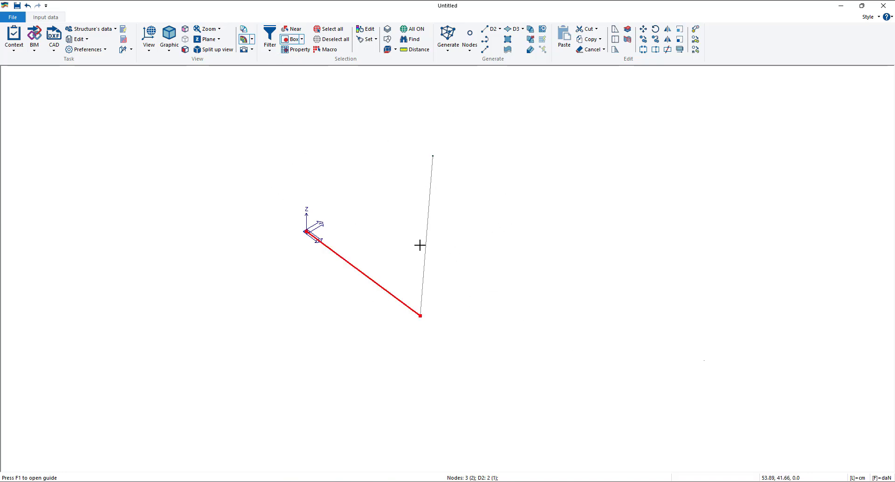
pyautogui.press('Escape')
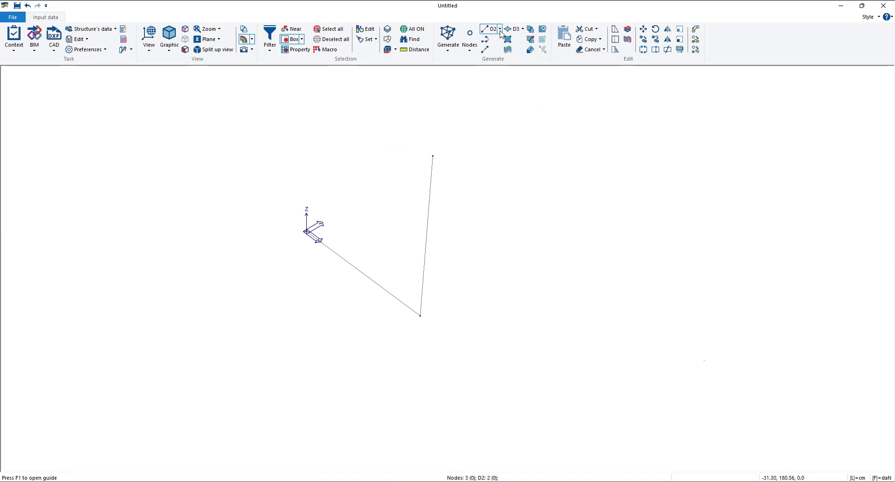
# Pick the y = 100 node and both D2 elements individually with the Near selection and delete them.
pyautogui.click(292, 29)
pyautogui.click(432, 158)
pyautogui.click(430, 188)
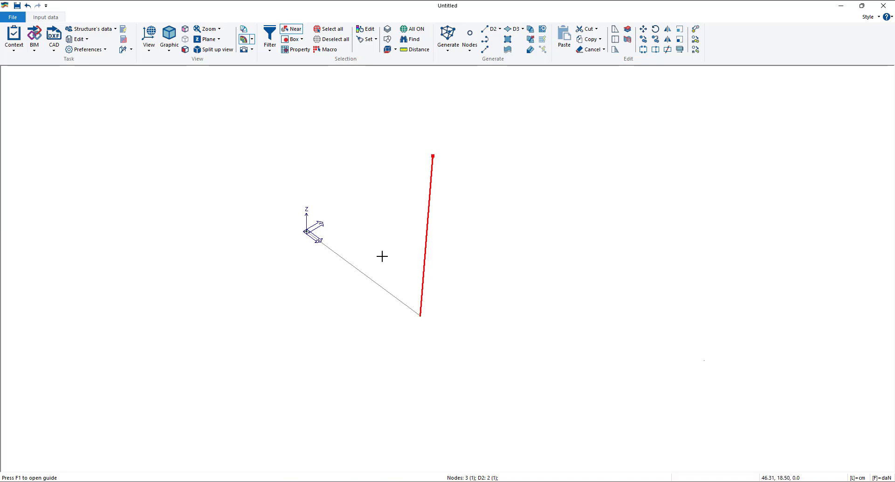
pyautogui.click(374, 282)
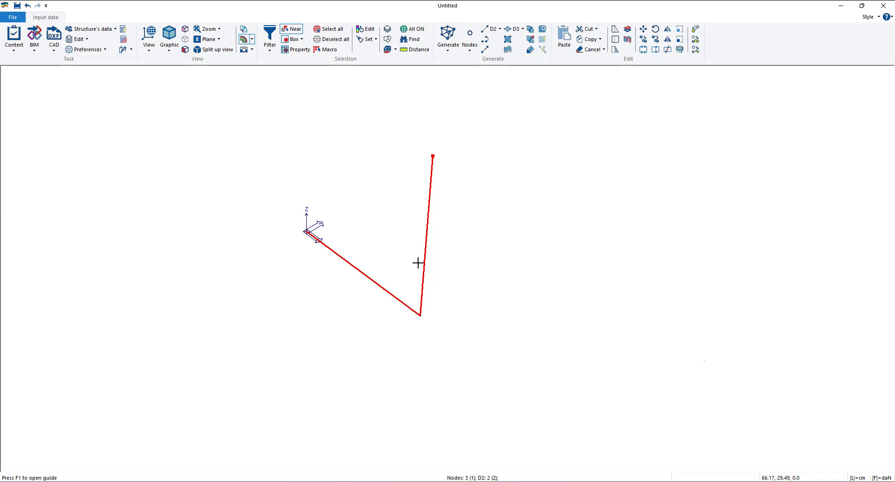
pyautogui.press('Delete')
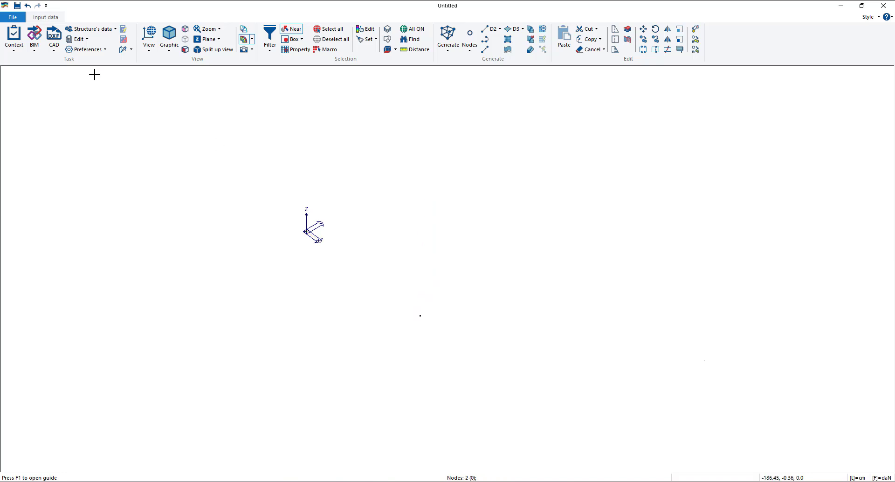
# Undo the deletion of the node and the two D2 elements, and clear the selection.
pyautogui.click(28, 6)
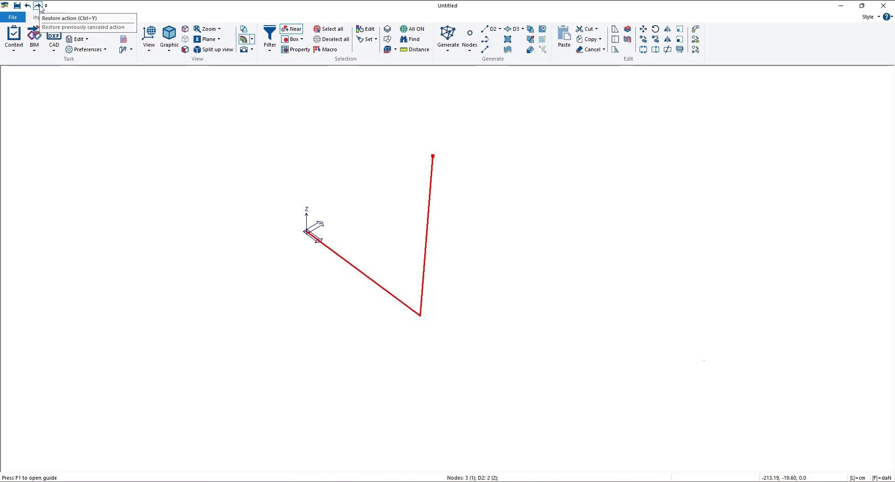
pyautogui.press('Escape')
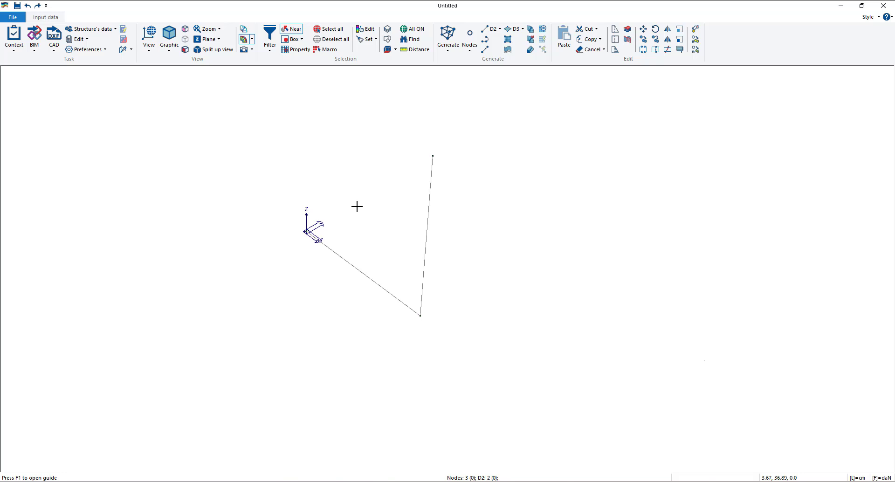
# Select the D2 elements by the Elevation beams property and delete them, and also delete the node at y = 100.
pyautogui.click(299, 50)
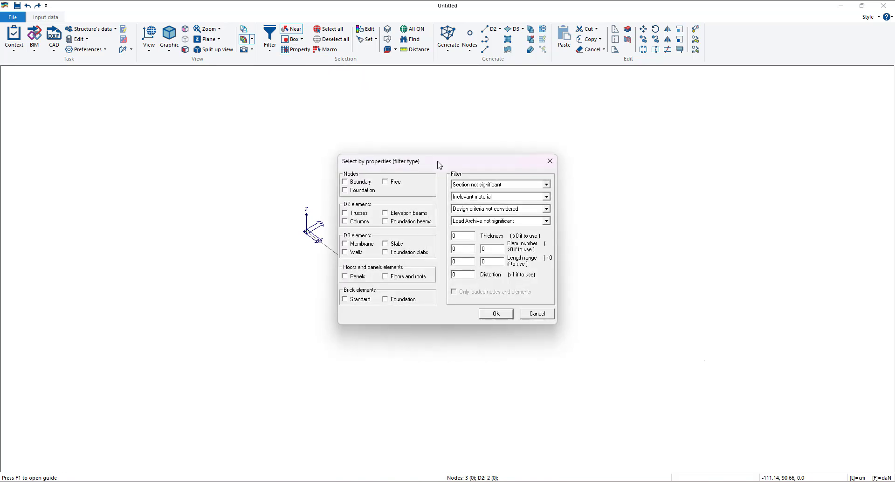
pyautogui.moveTo(439, 164); pyautogui.dragTo(157, 113)
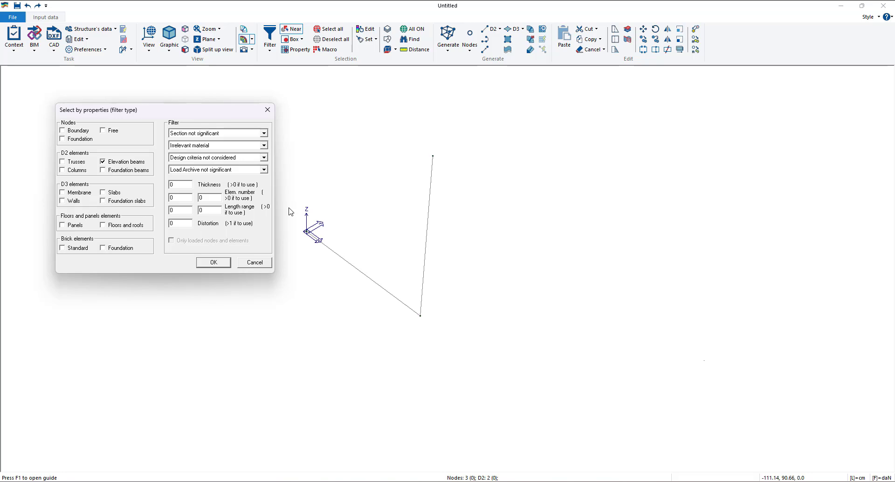
pyautogui.click(215, 262)
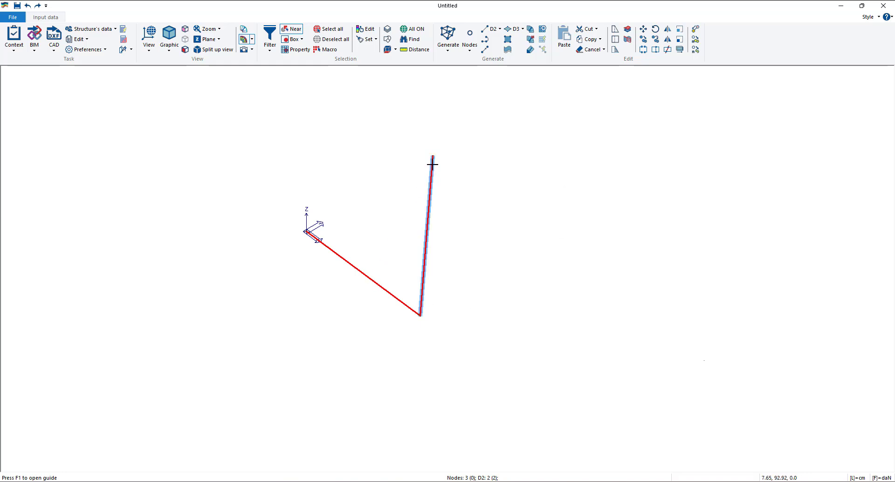
pyautogui.press('Delete')
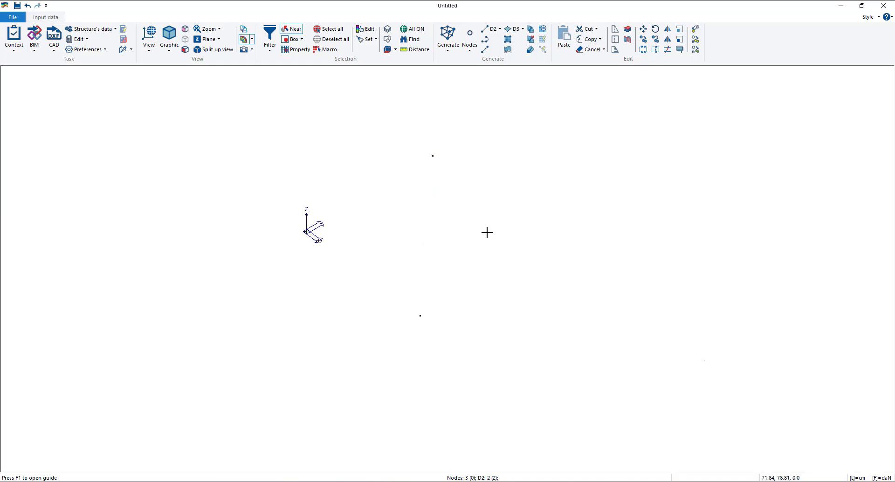
pyautogui.click(432, 156)
pyautogui.press('Delete')
# Generate a D2 element from the node at x = 100 with dz = 300 cm and close the generation settings.
pyautogui.moveTo(447, 240); pyautogui.dragTo(470, 244, button='middle')
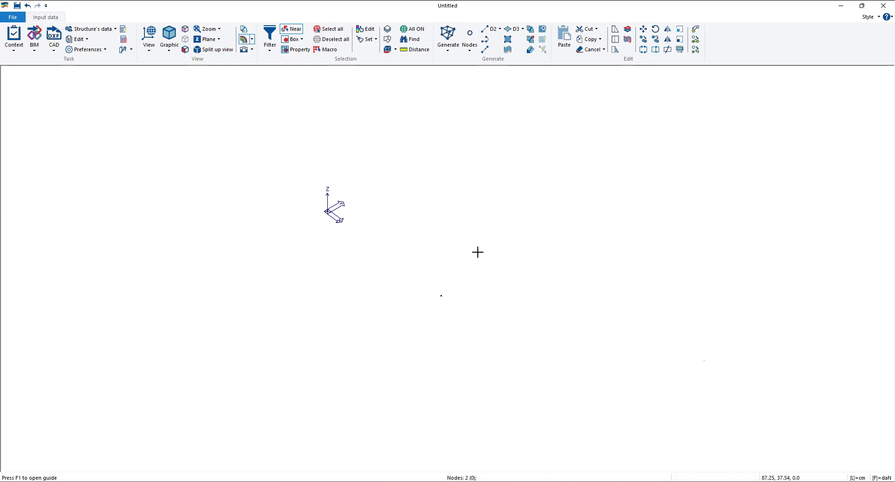
pyautogui.click(500, 29)
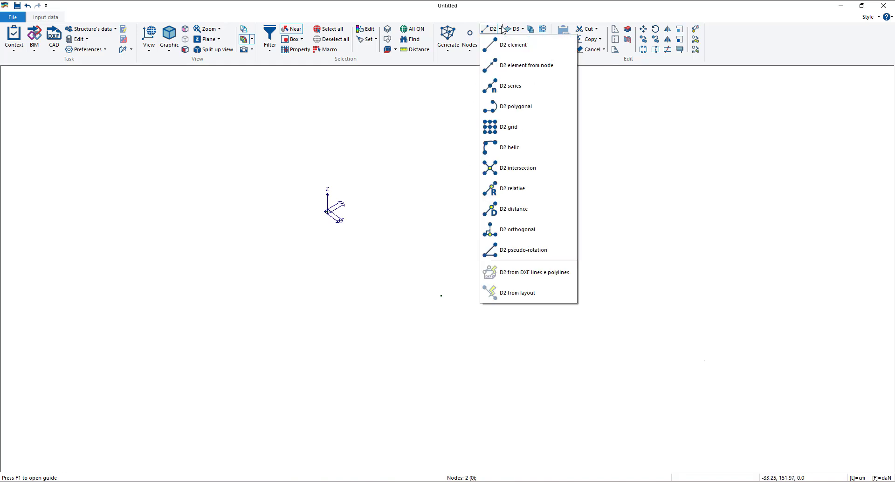
pyautogui.click(522, 70)
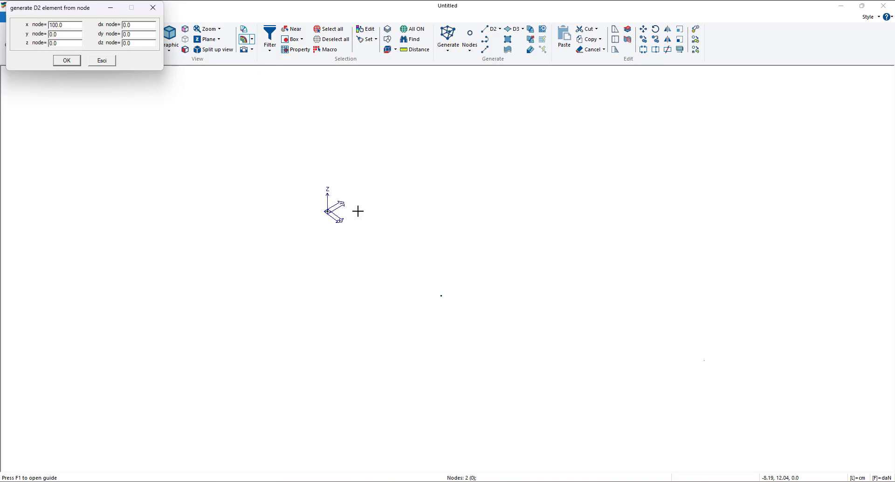
pyautogui.click(327, 212)
pyautogui.click(441, 295)
pyautogui.moveTo(85, 15); pyautogui.dragTo(161, 126)
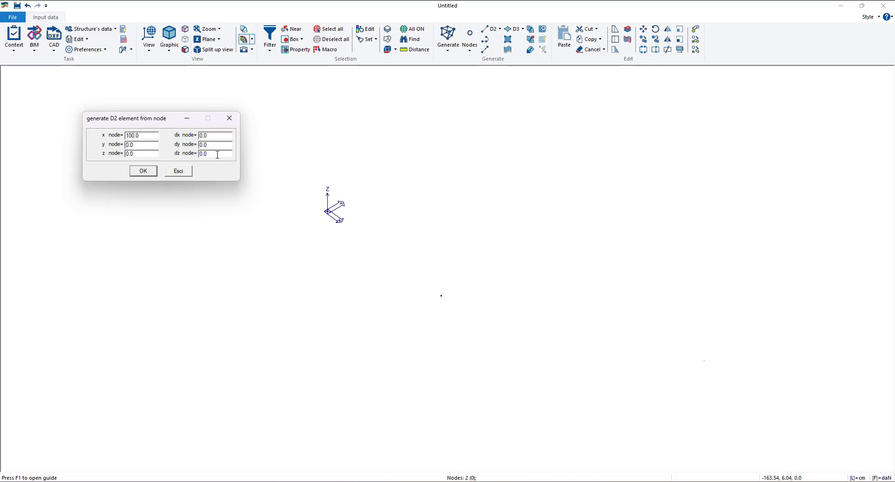
pyautogui.moveTo(217, 155); pyautogui.dragTo(171, 154)
pyautogui.click(139, 173)
pyautogui.scroll(-3, 389, 257)
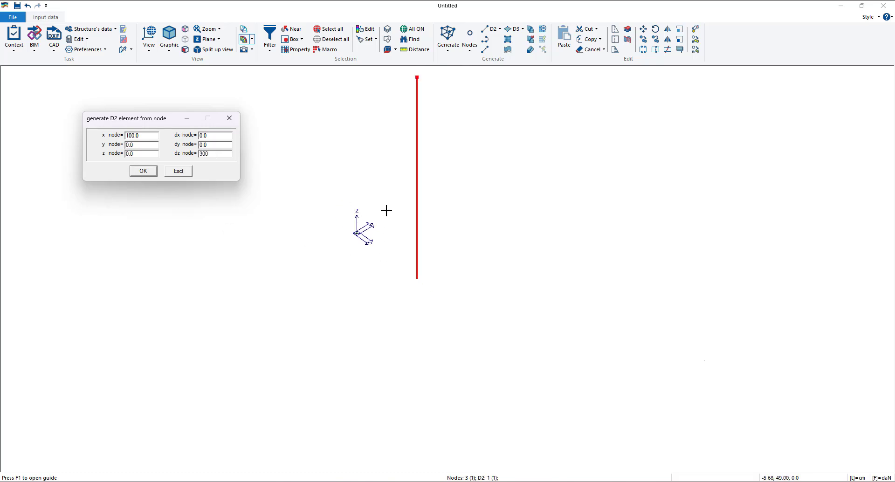
pyautogui.moveTo(386, 211); pyautogui.dragTo(380, 254, button='middle')
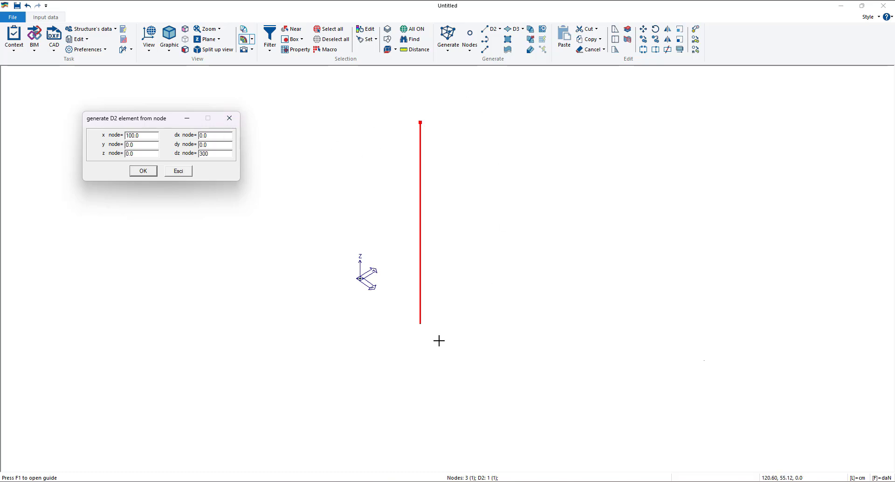
pyautogui.click(229, 118)
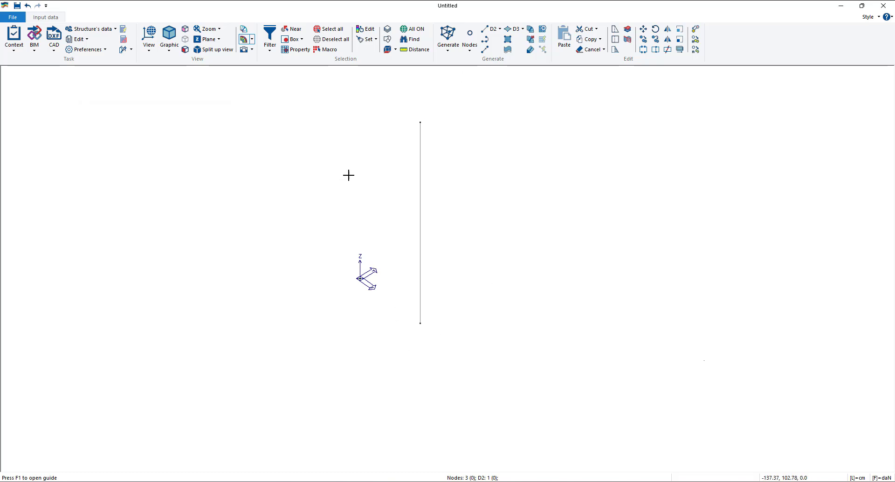
# Pick the upper node of the vertical D2 element with the Near selection.
pyautogui.click(291, 29)
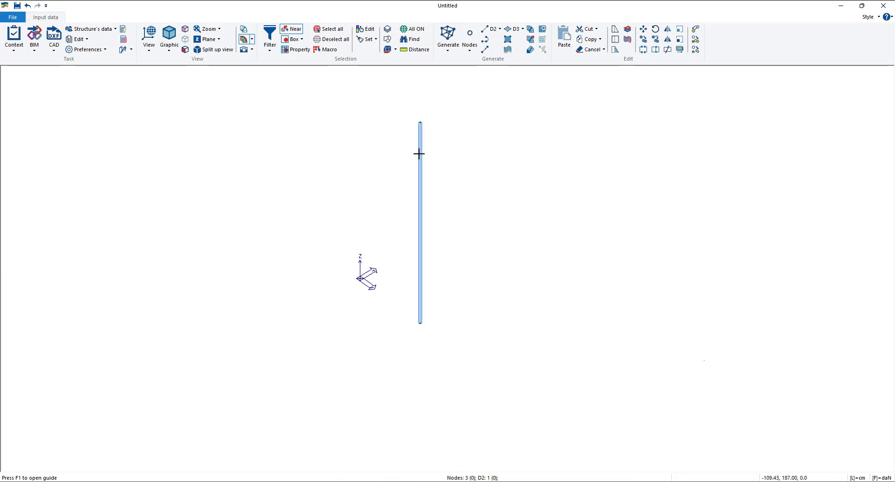
pyautogui.click(420, 123)
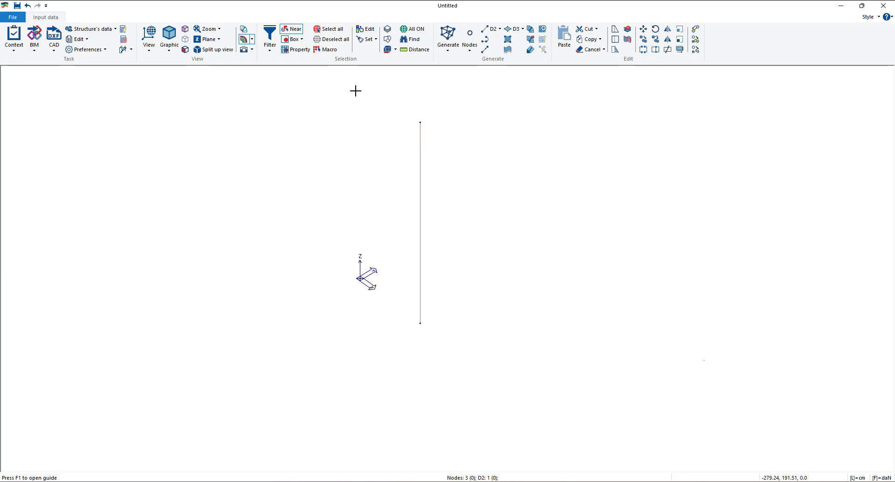
pyautogui.click(420, 122)
pyautogui.click(499, 30)
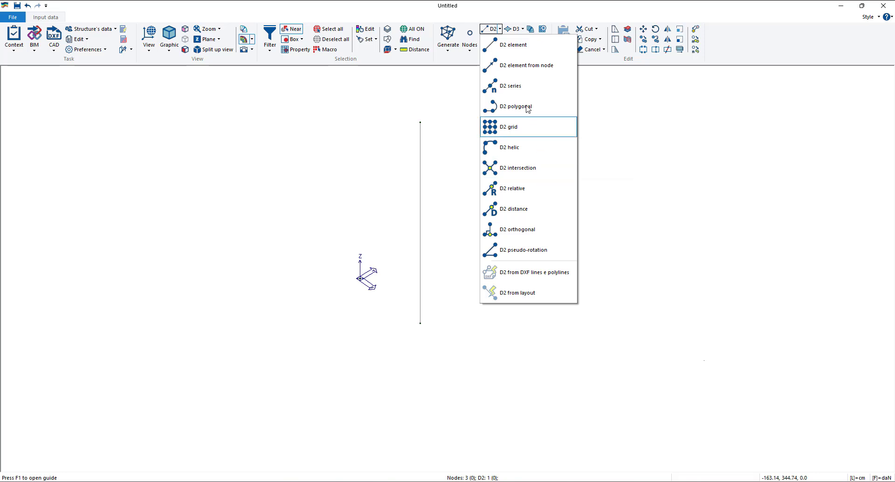
pyautogui.click(538, 75)
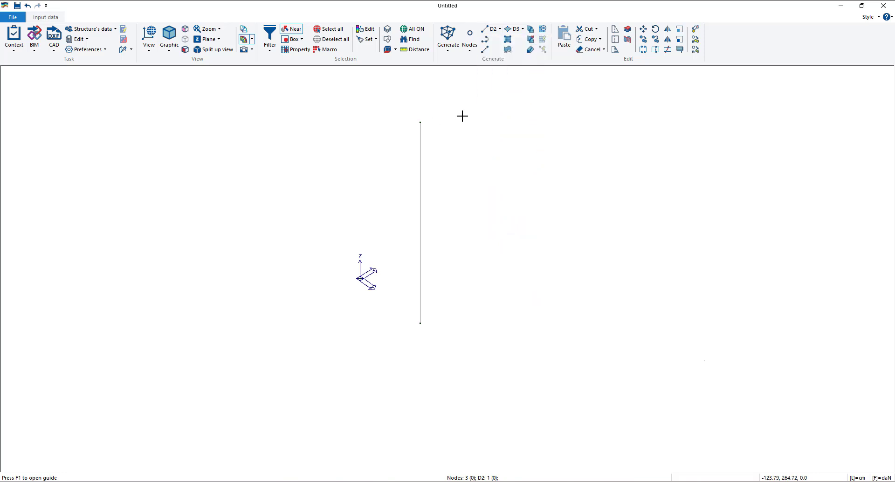
# Generate a D3 single element through the origin, the node at x = 100 and the node at z = 300, and close the generation settings.
pyautogui.click(522, 29)
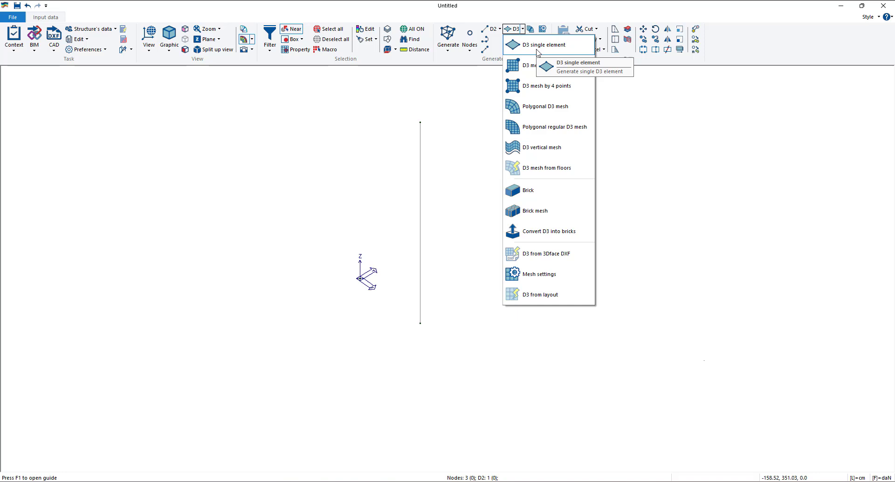
pyautogui.click(537, 48)
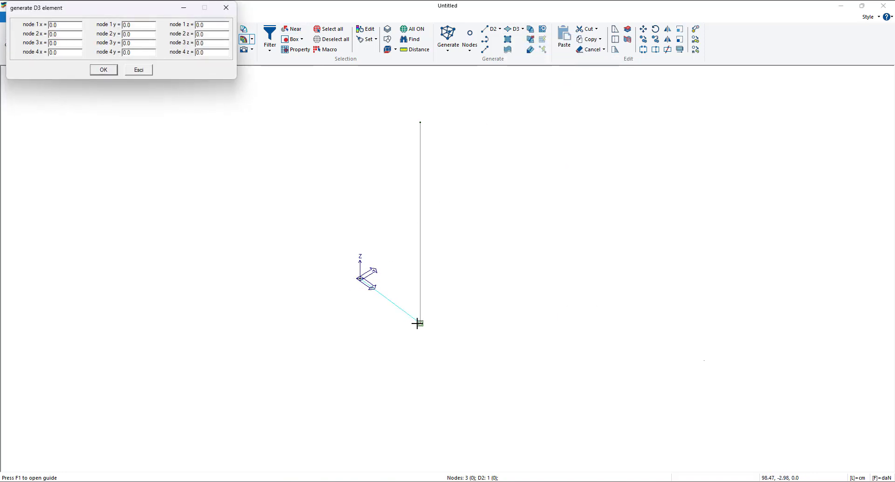
pyautogui.click(419, 322)
pyautogui.click(419, 122)
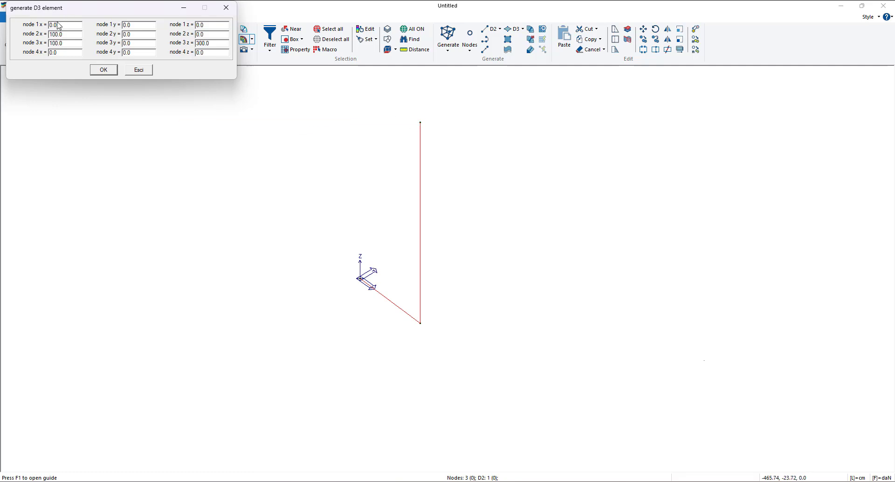
pyautogui.click(103, 70)
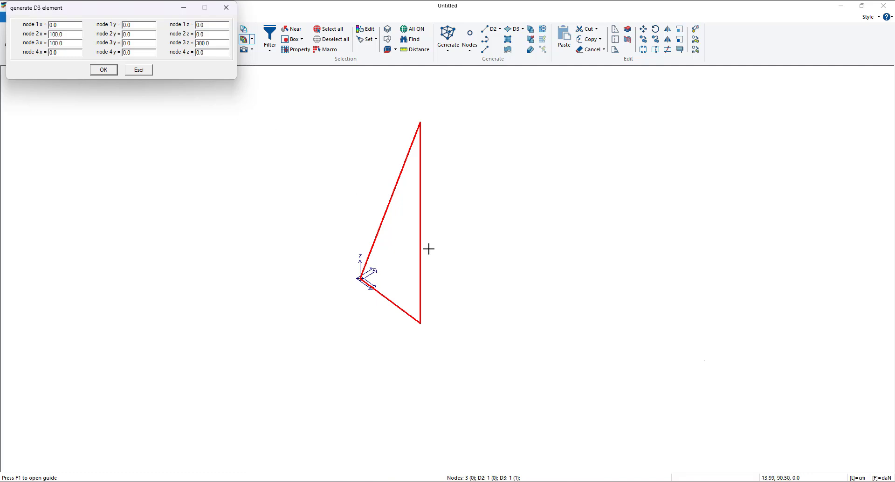
pyautogui.click(226, 8)
# Select the triangular D3 element with the Near selection and delete it.
pyautogui.click(291, 29)
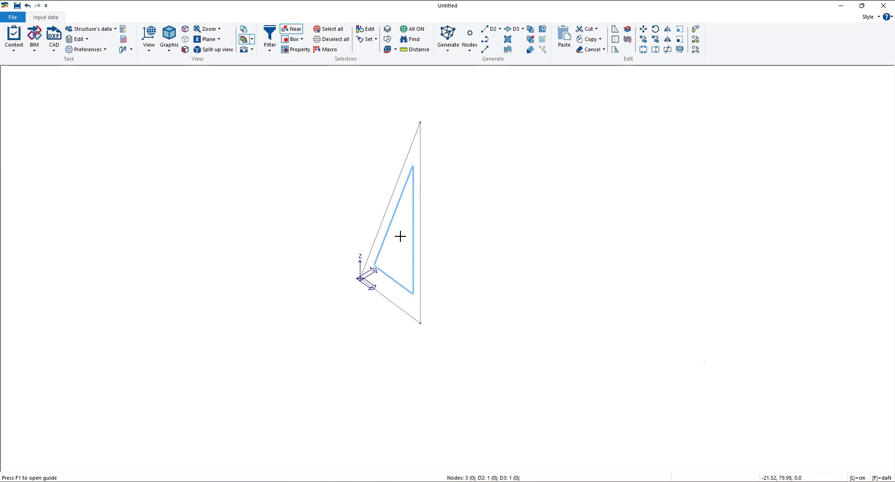
pyautogui.click(400, 236)
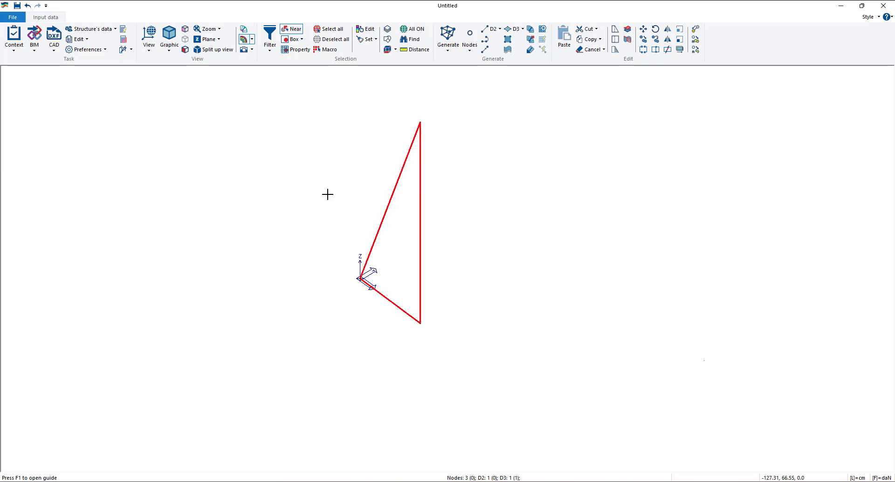
pyautogui.click(331, 160)
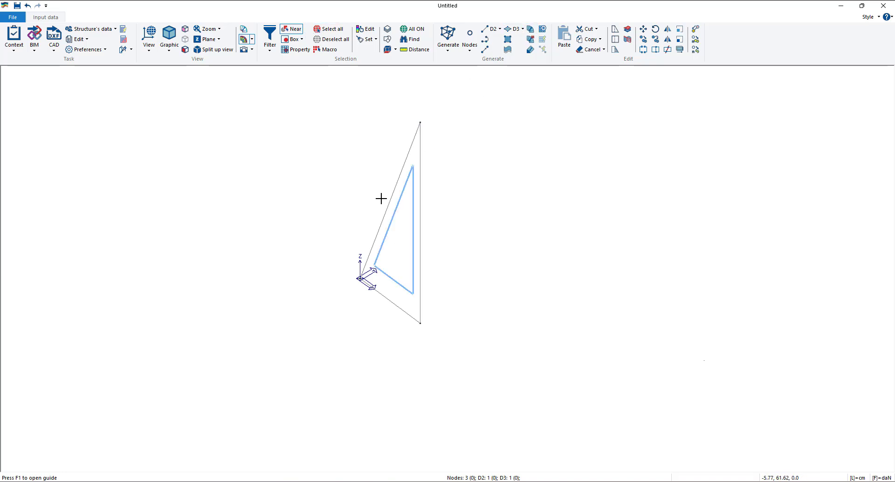
pyautogui.click(410, 214)
pyautogui.press('Delete')
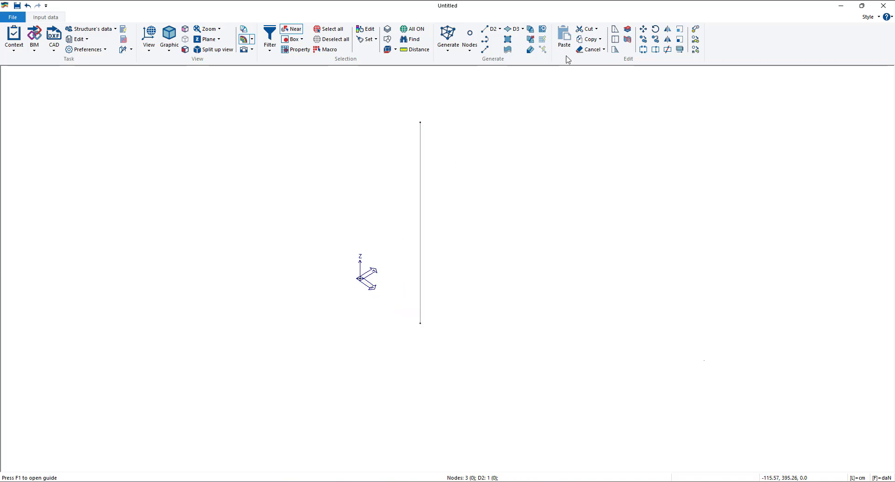
# Generate a D3 mesh by 2 points from the origin to x = 100, z = 300 with 4 by 10 partitions, and close the settings.
pyautogui.click(522, 29)
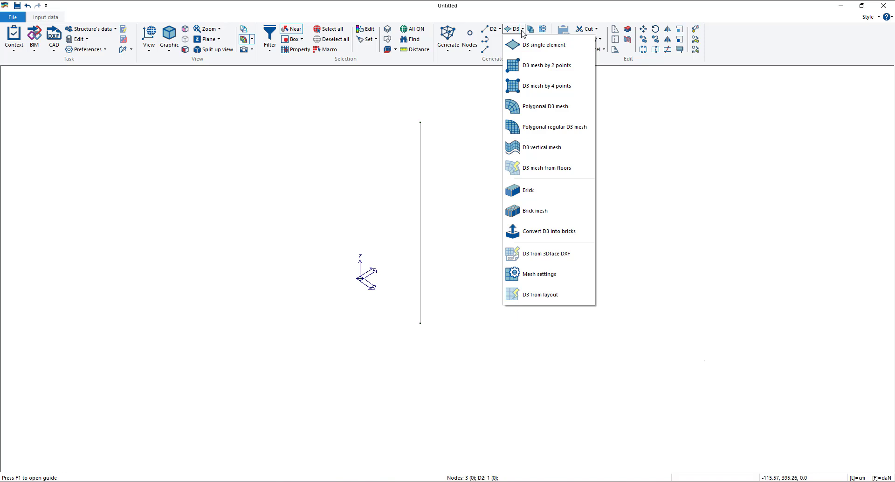
pyautogui.click(558, 72)
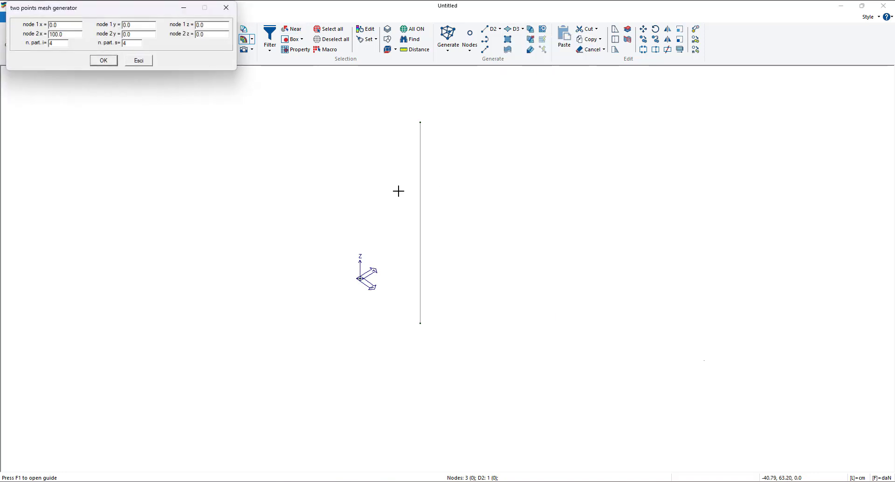
pyautogui.click(420, 123)
pyautogui.moveTo(129, 45); pyautogui.dragTo(122, 45)
pyautogui.write('10')
pyautogui.click(103, 60)
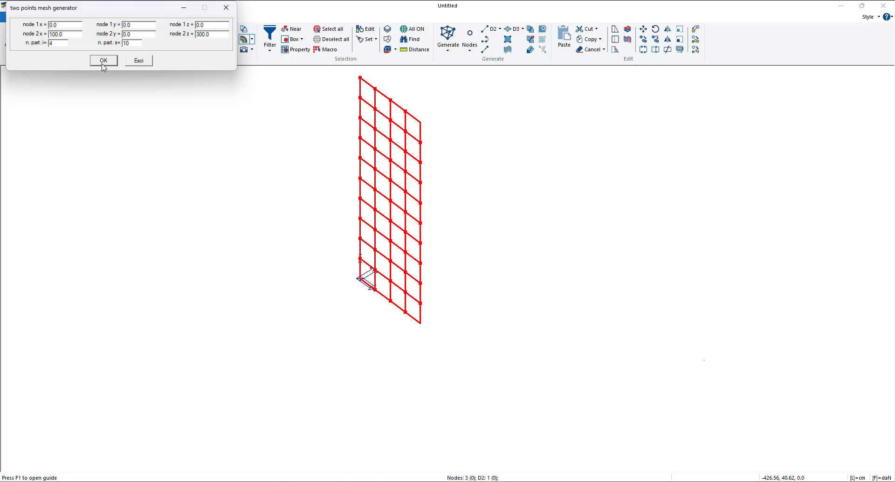
pyautogui.moveTo(399, 183); pyautogui.dragTo(430, 223, button='middle')
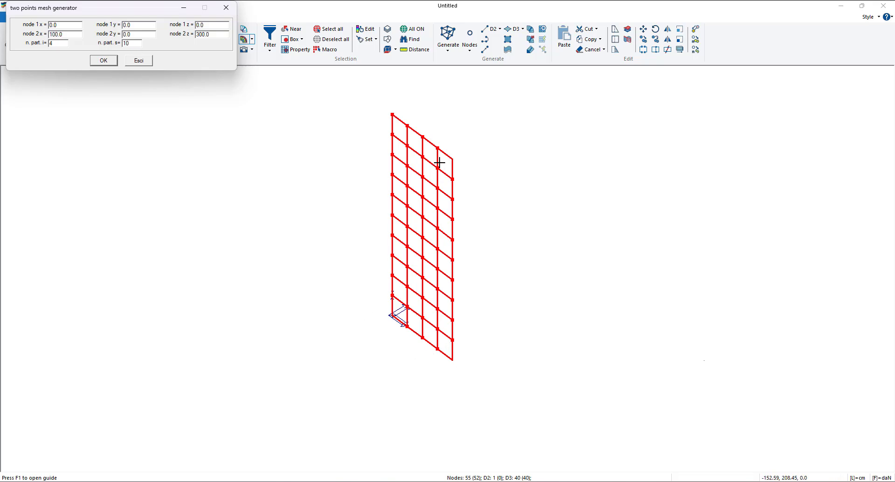
pyautogui.click(226, 8)
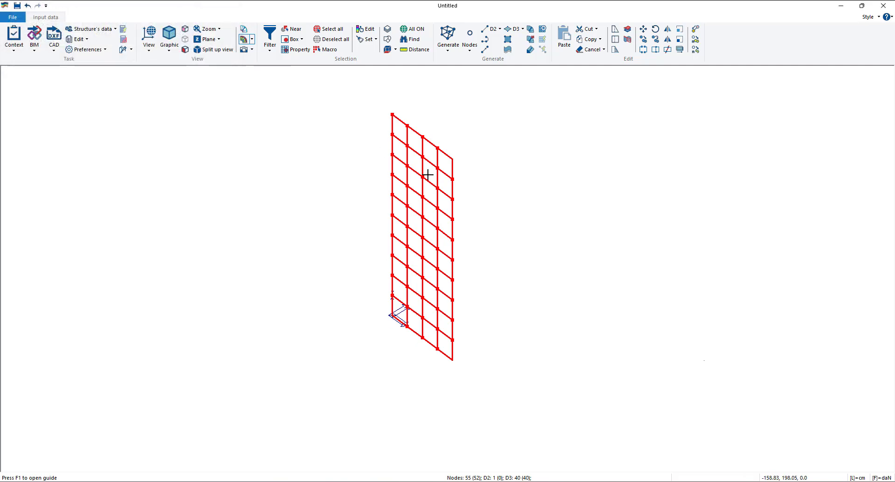
# Undo the two-point mesh generation and delete the vertical D2 element.
pyautogui.press('Escape')
pyautogui.click(28, 6)
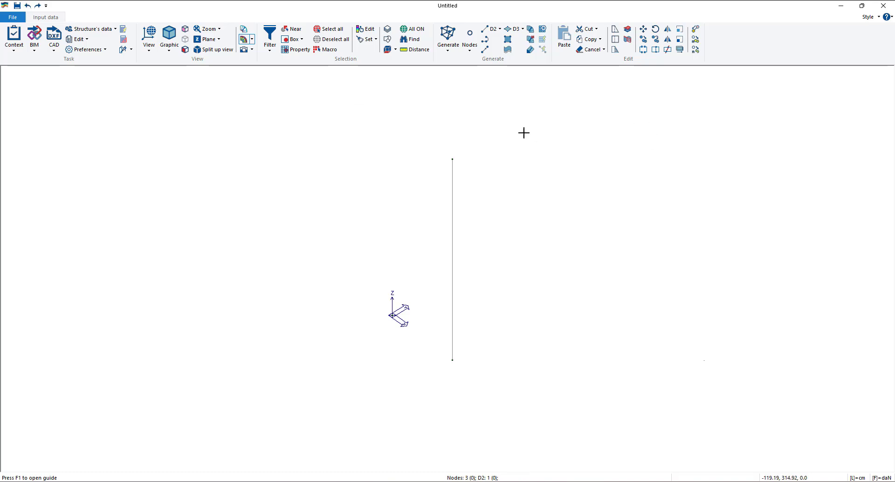
pyautogui.click(293, 28)
pyautogui.click(451, 217)
pyautogui.press('Delete')
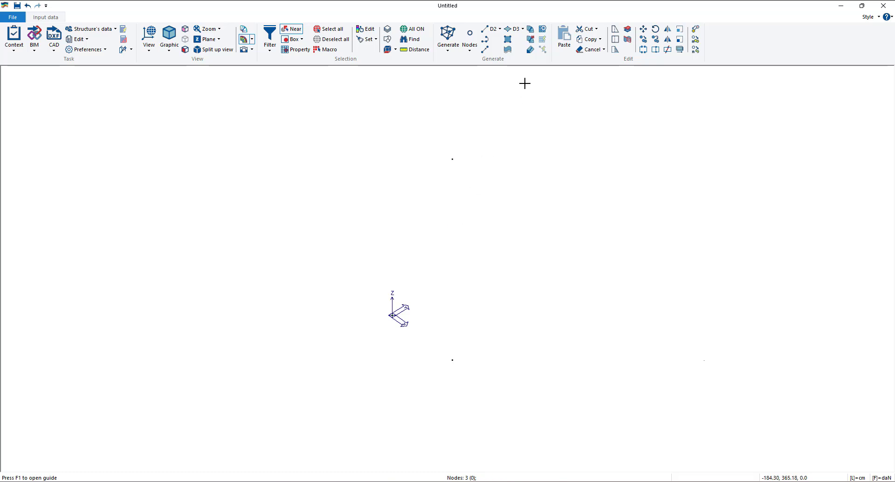
# Select the upper node at x = 100, z = 300 and delete it.
pyautogui.click(522, 30)
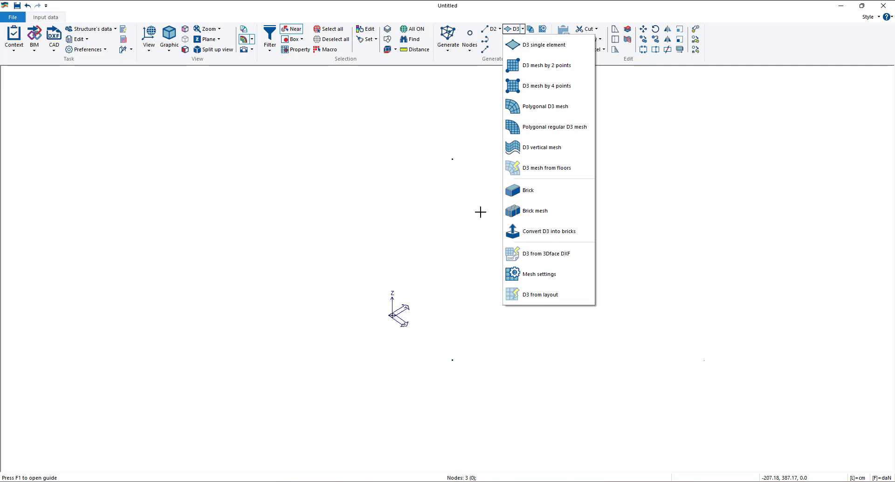
pyautogui.click(465, 200)
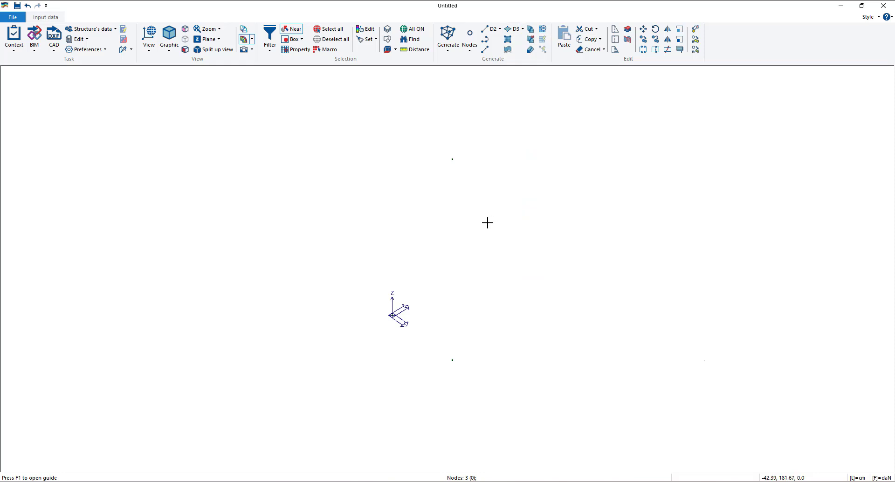
pyautogui.moveTo(488, 222); pyautogui.dragTo(410, 224, button='middle')
pyautogui.click(405, 168)
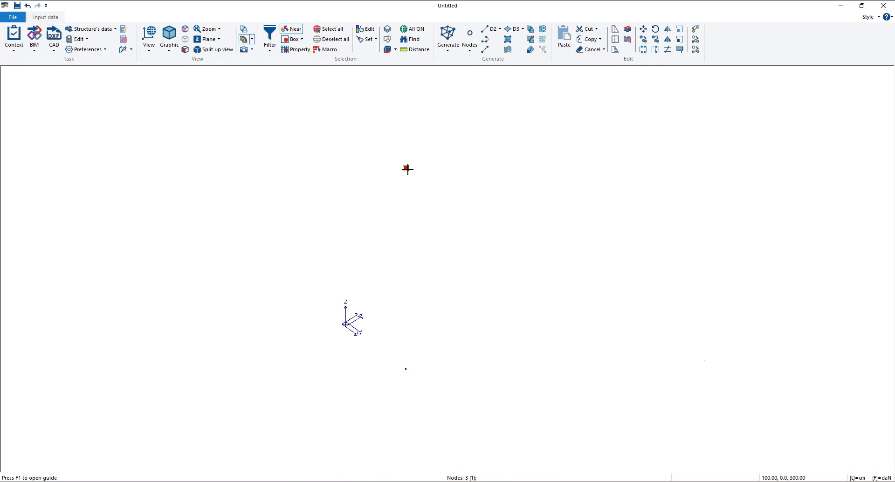
pyautogui.press('Delete')
# Generate a single node at y = 100 cm.
pyautogui.click(469, 37)
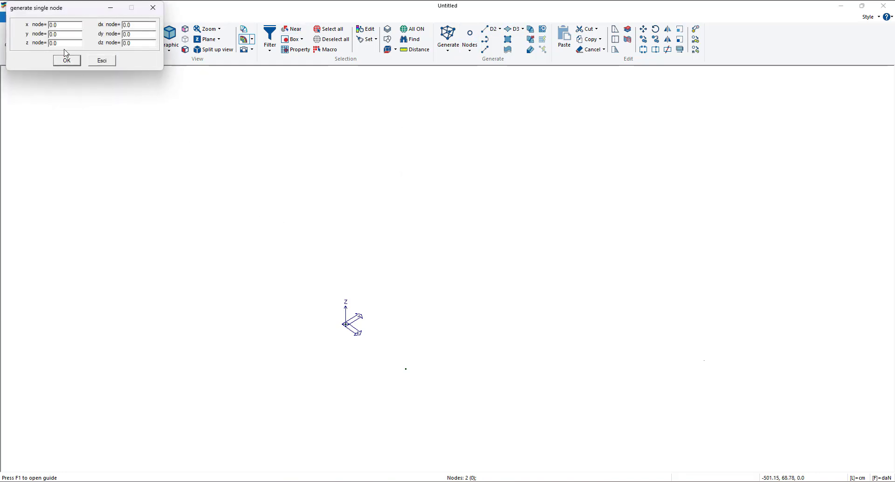
pyautogui.write('100')
pyautogui.click(66, 61)
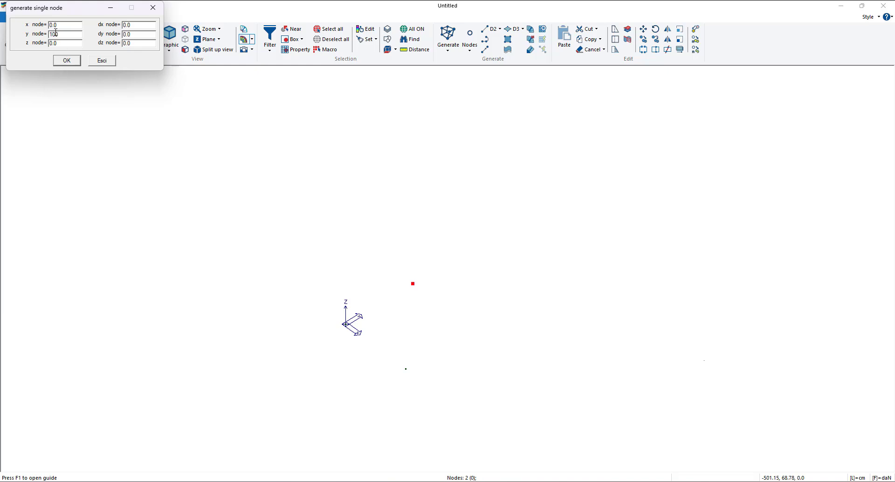
# Generate a node at y = 100, z = 200, close the generation settings and undo that node.
pyautogui.moveTo(72, 44); pyautogui.dragTo(35, 47)
pyautogui.write('200')
pyautogui.click(66, 61)
pyautogui.click(153, 8)
pyautogui.click(27, 6)
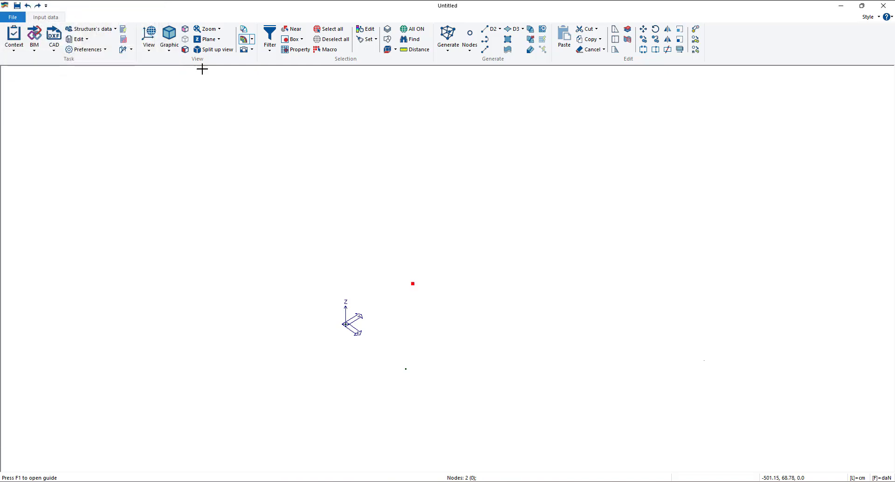
# Generate nodes at x = 200, y = 100 and at x = 150, y = 200, both with z = 0, and clear the selection.
pyautogui.click(469, 36)
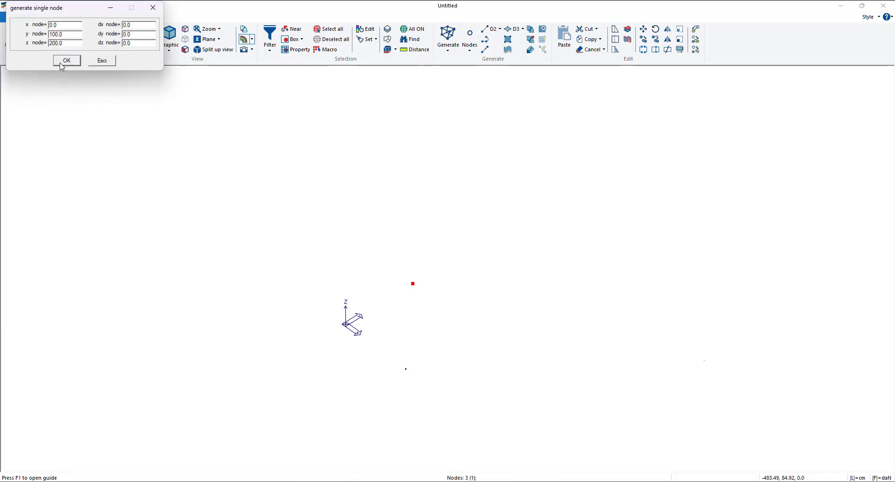
pyautogui.doubleClick(76, 43)
pyautogui.write('0')
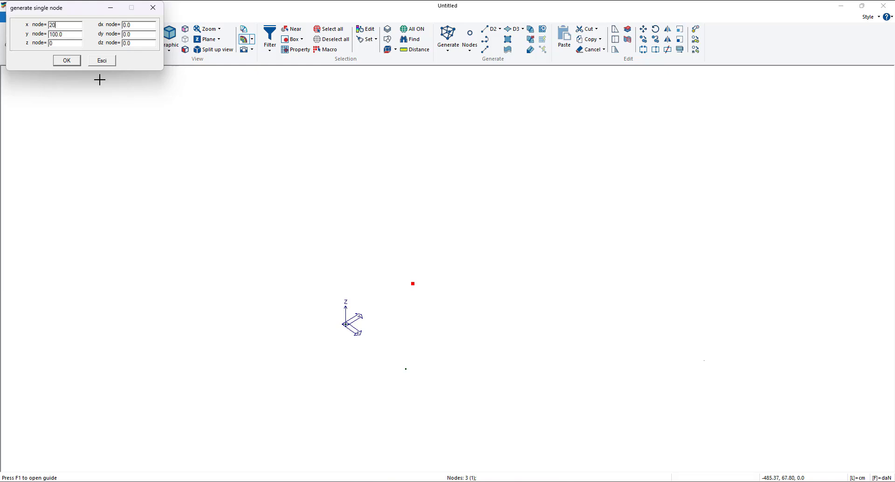
pyautogui.write('200')
pyautogui.write('150')
pyautogui.press('Tab')
pyautogui.write('200')
pyautogui.click(66, 60)
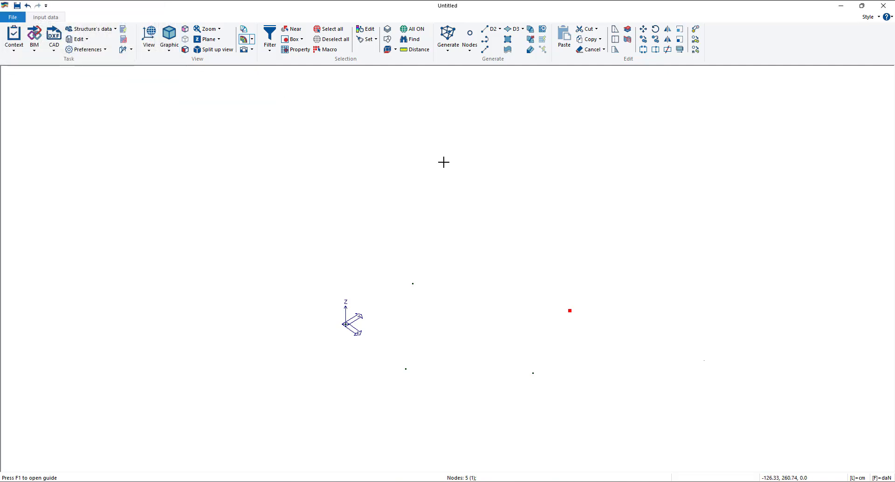
pyautogui.click(492, 188)
# Generate a polygonal D3 mesh through the origin and the four other nodes as a closed outline, close the settings and clear the selection.
pyautogui.click(522, 29)
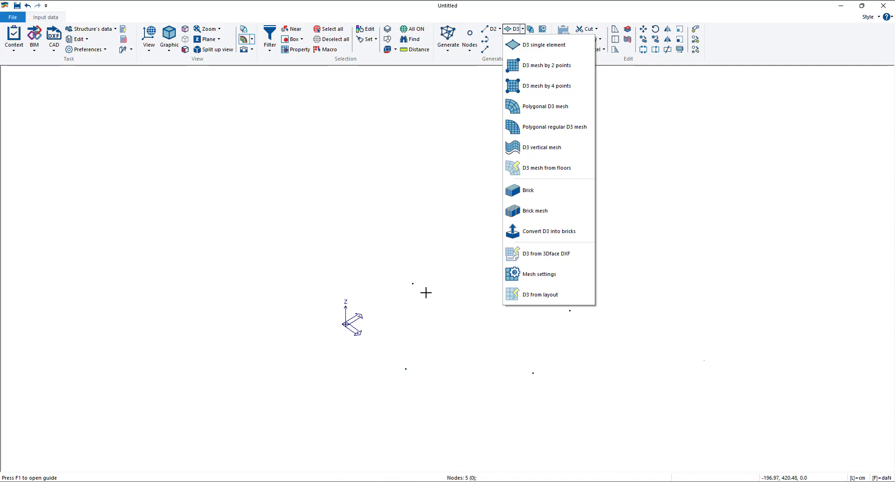
pyautogui.click(546, 108)
pyautogui.click(346, 324)
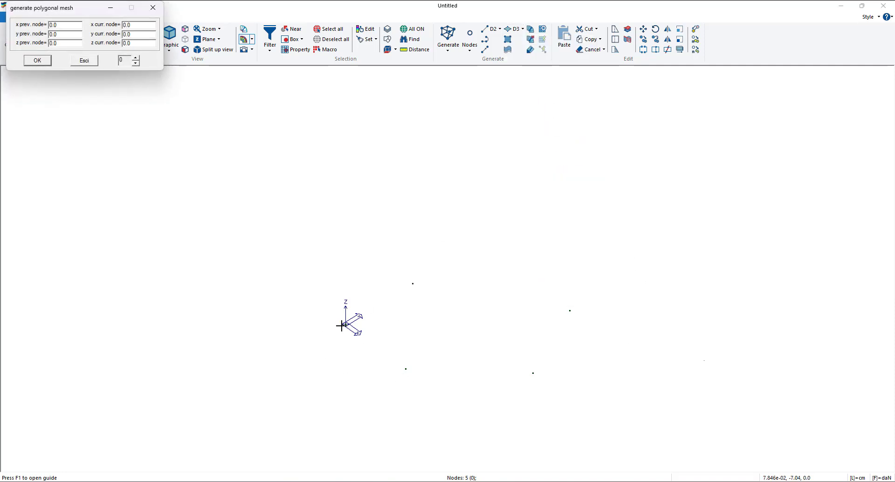
pyautogui.click(406, 368)
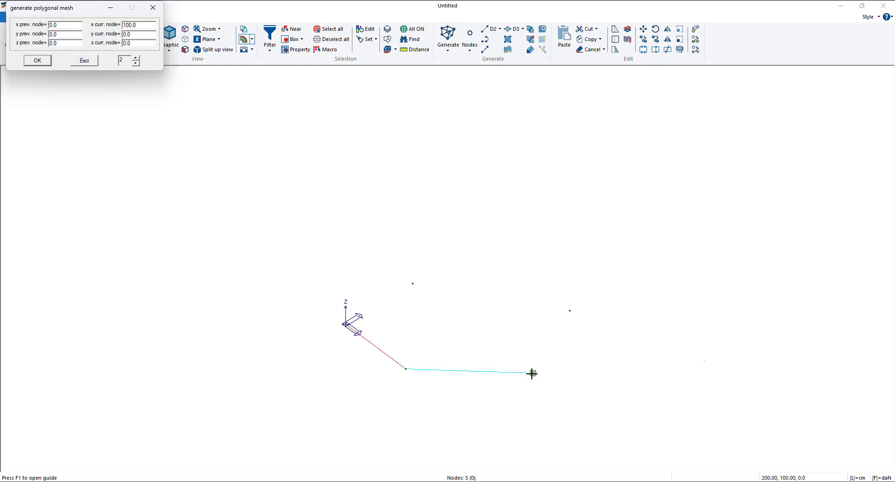
pyautogui.click(533, 372)
pyautogui.click(569, 310)
pyautogui.click(413, 283)
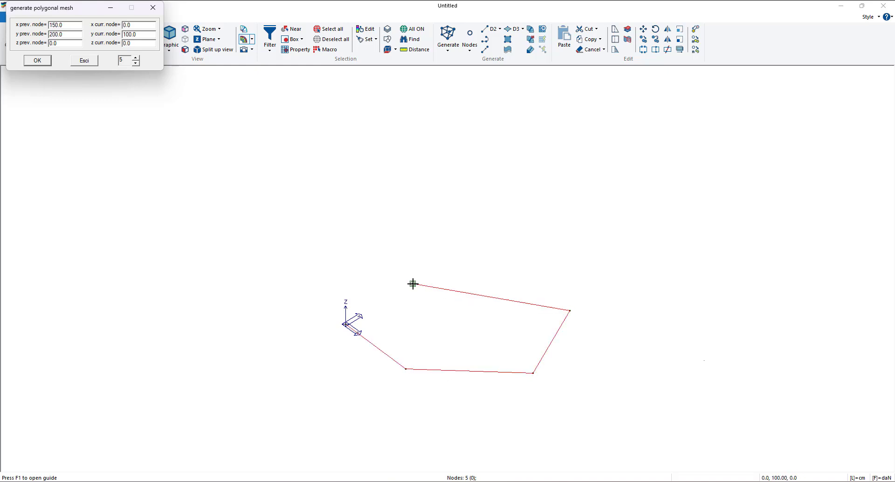
pyautogui.click(345, 324)
pyautogui.click(345, 324)
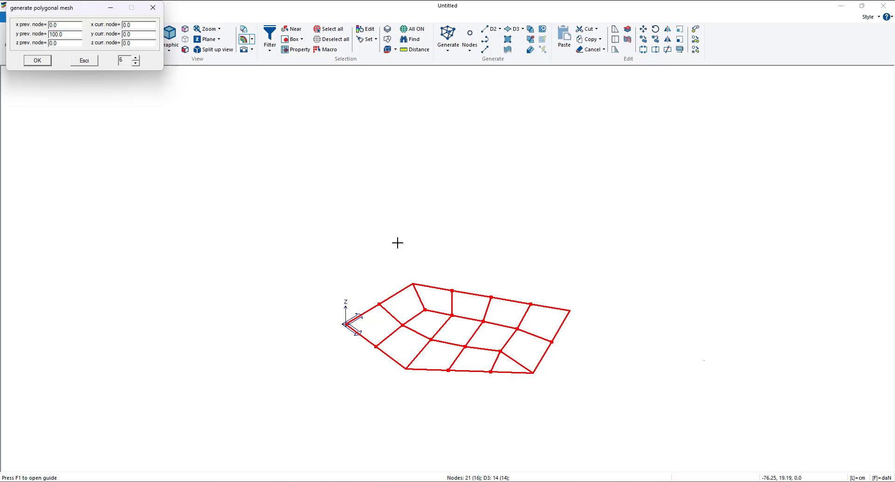
pyautogui.press('Escape')
pyautogui.press('Escape')
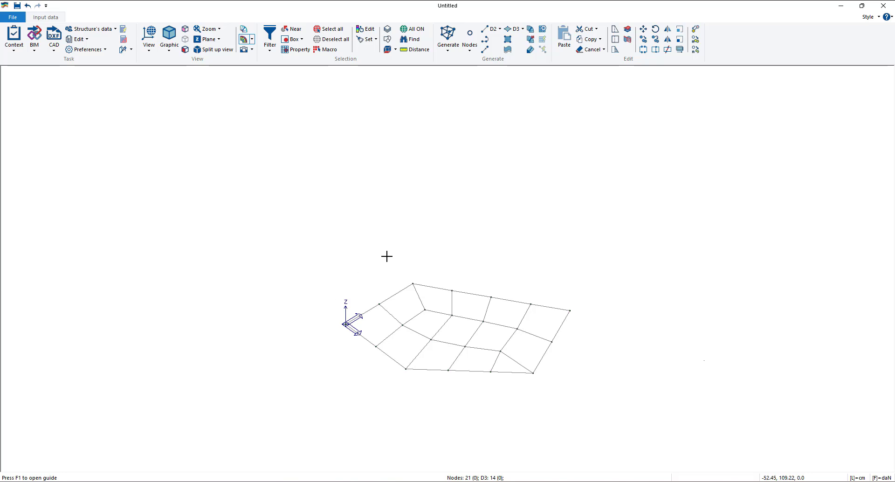
# Select the D3 element between the origin-side edge and the y = 100 corner of the mesh and hide it.
pyautogui.moveTo(455, 266); pyautogui.dragTo(394, 223, button='middle')
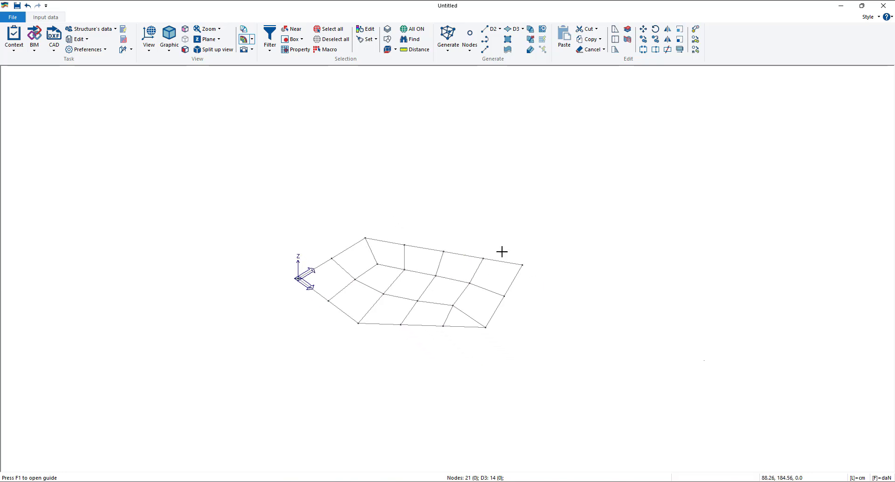
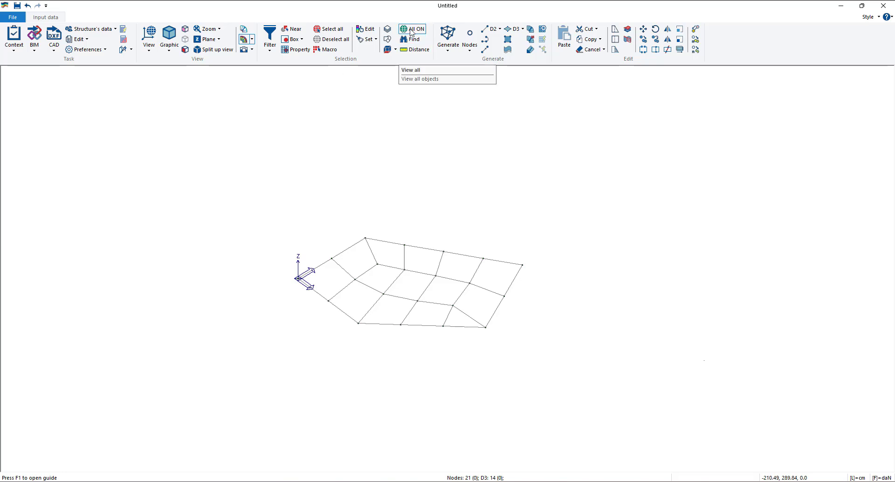
pyautogui.click(293, 29)
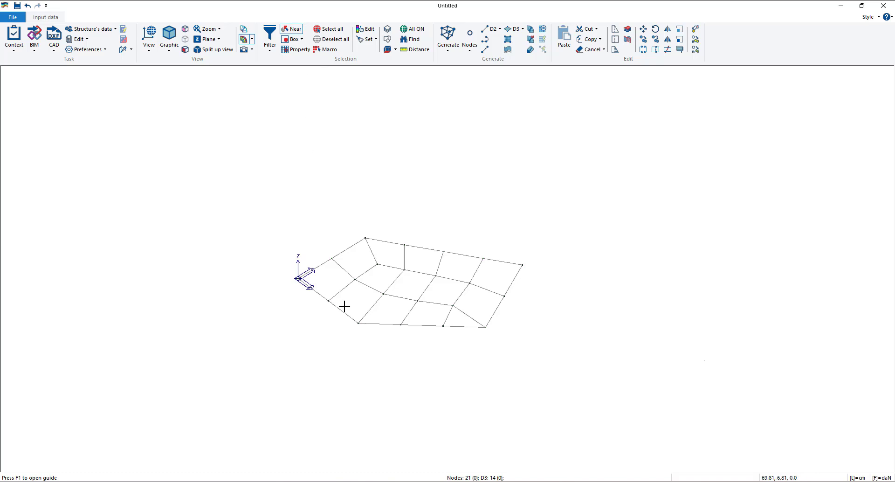
pyautogui.click(357, 261)
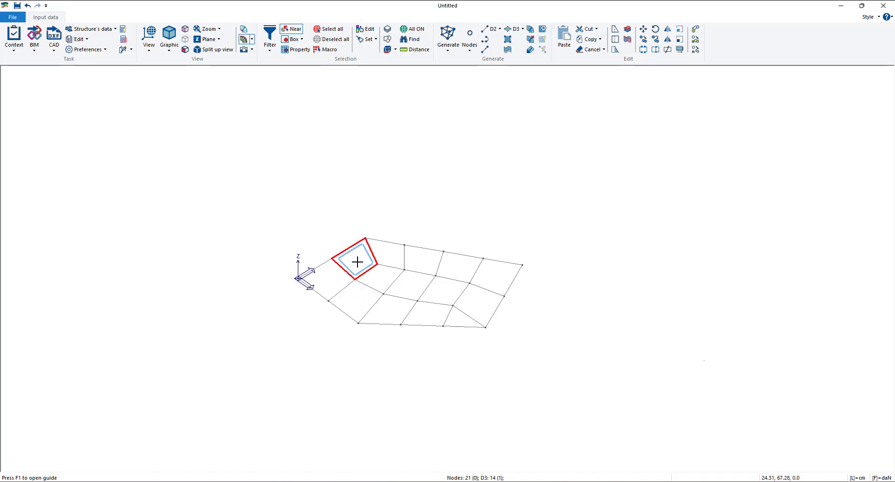
pyautogui.rightClick(384, 213)
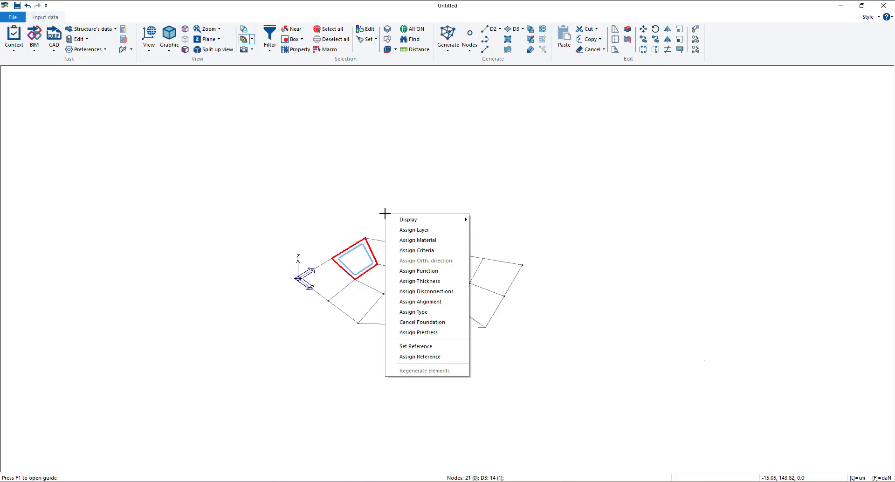
pyautogui.rightClick(264, 194)
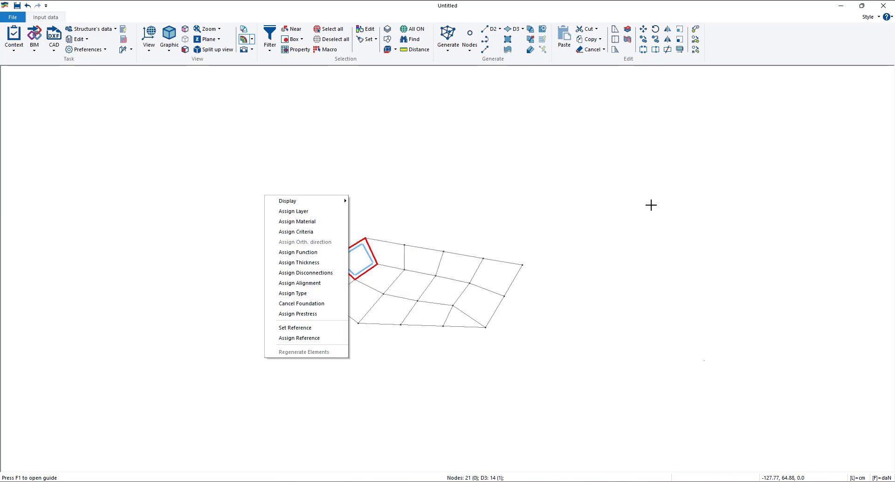
pyautogui.rightClick(583, 174)
pyautogui.rightClick(547, 331)
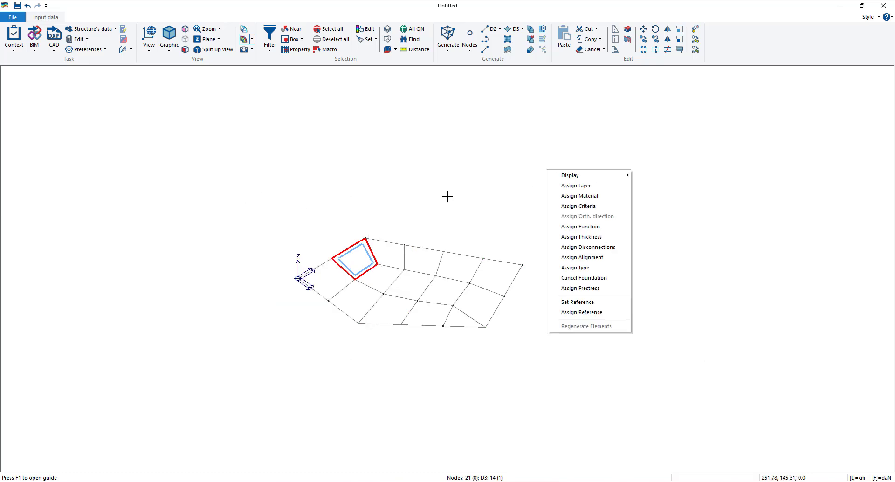
pyautogui.rightClick(351, 261)
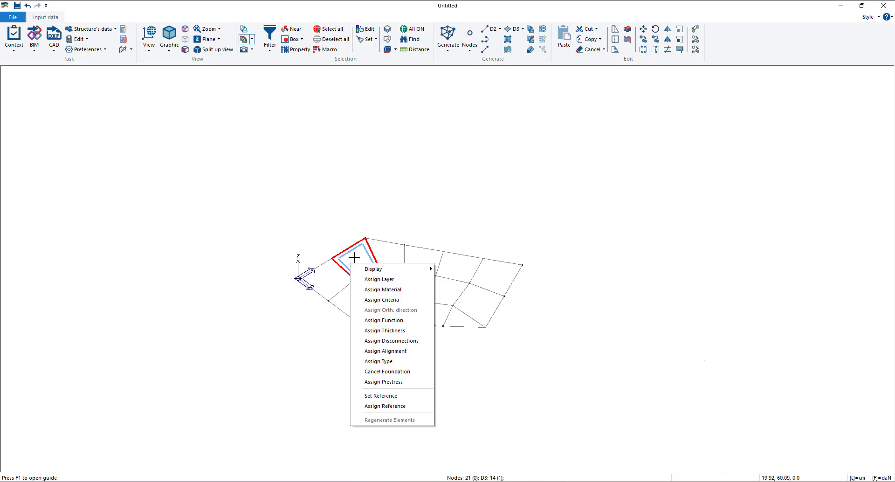
pyautogui.rightClick(496, 144)
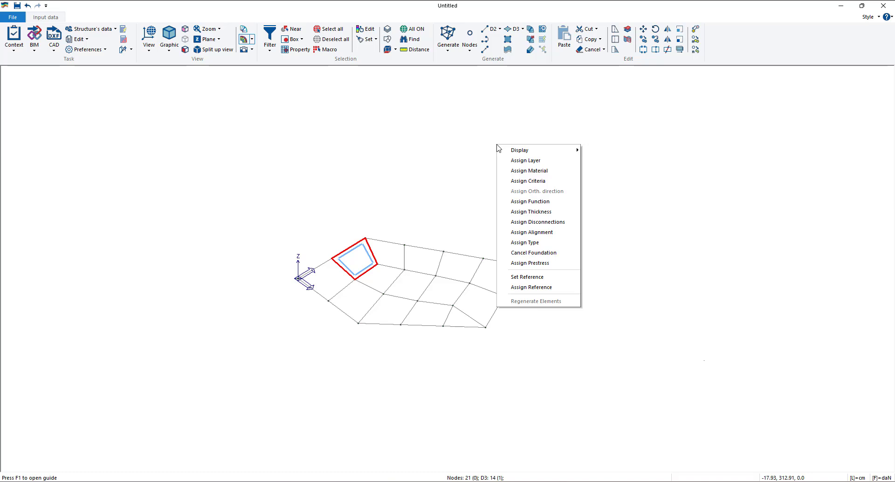
pyautogui.moveTo(518, 150)
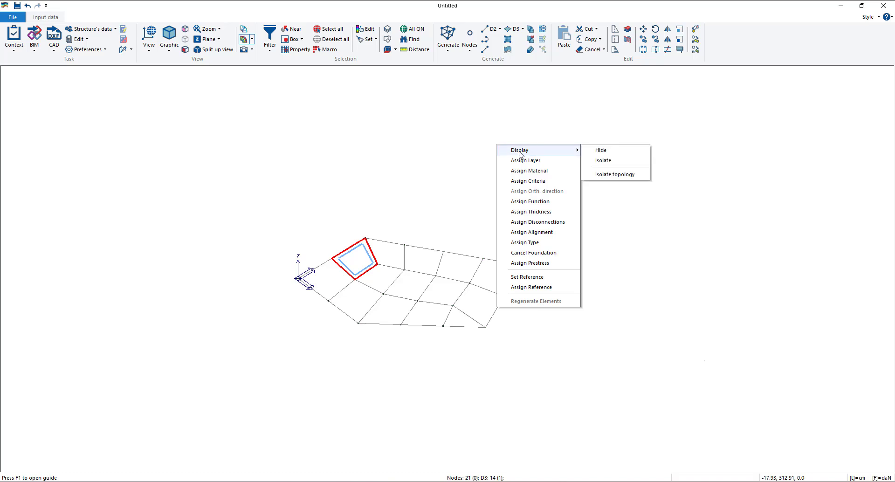
pyautogui.click(606, 150)
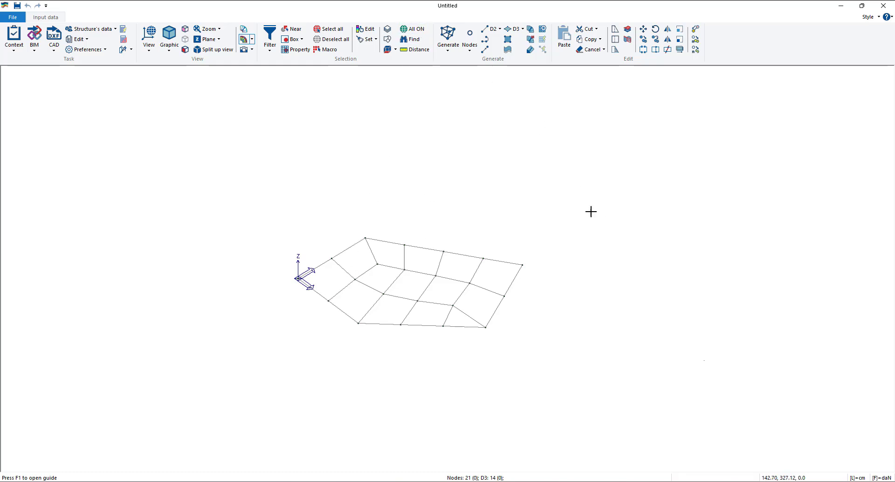
# Select three neighbouring D3 elements along the mesh's far edge and two adjoining inner ones, isolate them, and clear the selection.
pyautogui.click(293, 29)
pyautogui.click(355, 252)
pyautogui.click(390, 255)
pyautogui.click(420, 261)
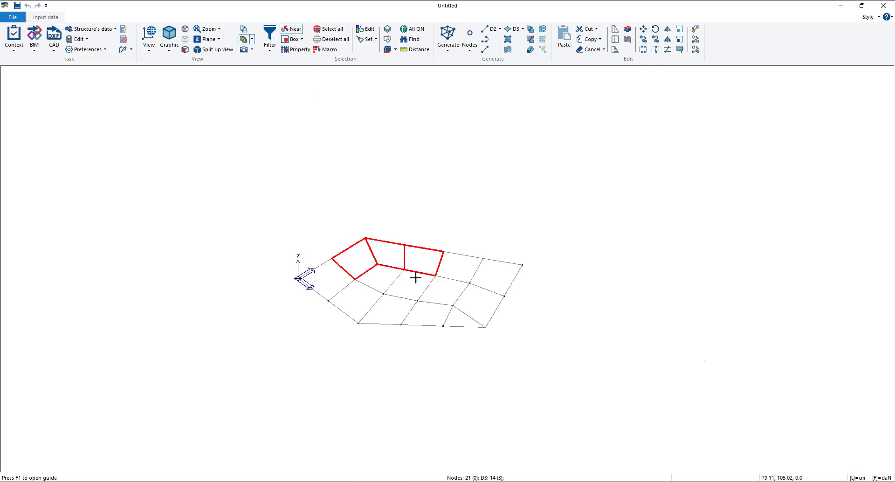
pyautogui.click(406, 284)
pyautogui.click(385, 277)
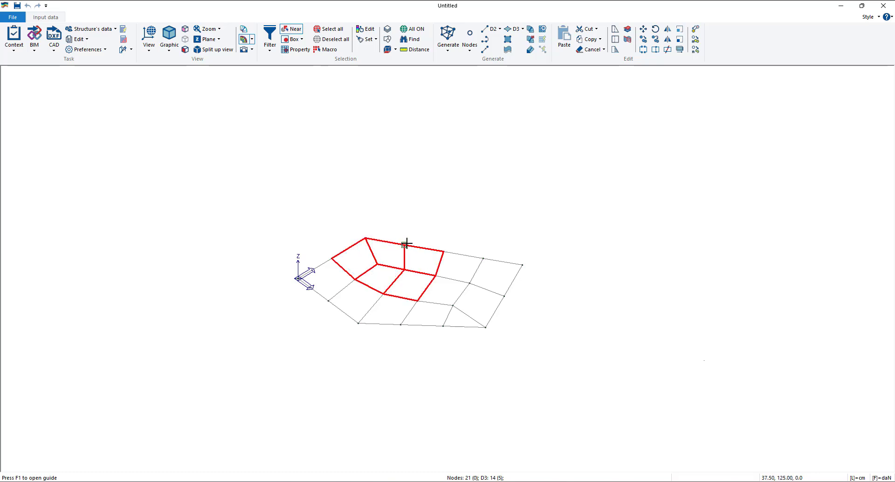
pyautogui.rightClick(474, 150)
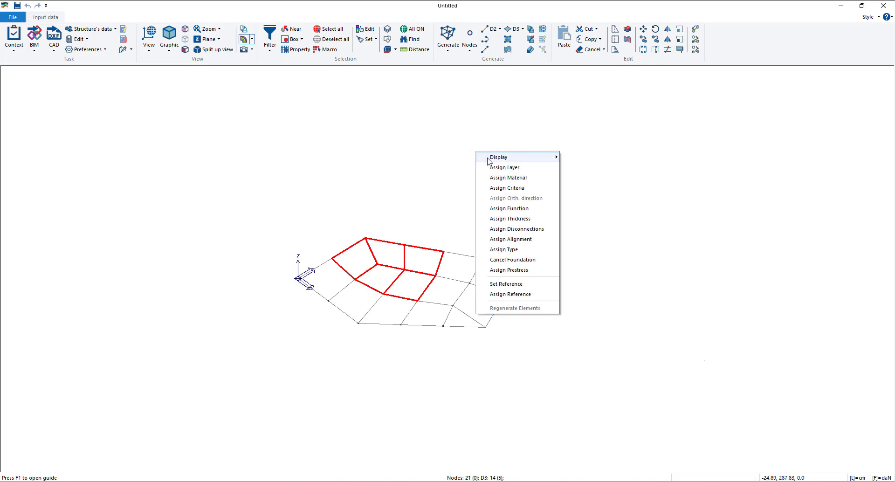
pyautogui.moveTo(532, 158)
pyautogui.click(583, 167)
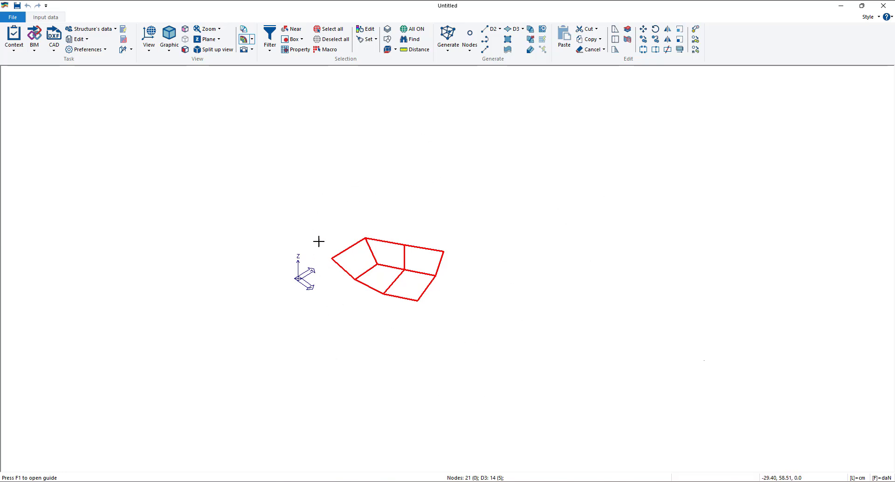
pyautogui.click(426, 275)
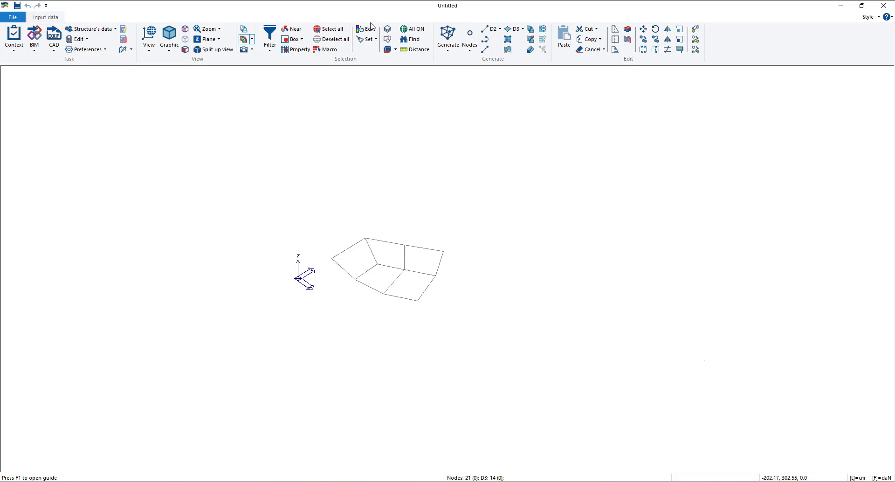
# Examine the isolated elements' y = 100 corner for a node, display all objects again and examine the same corner.
pyautogui.click(291, 29)
pyautogui.scroll(5, 365, 238)
pyautogui.scroll(2, 365, 239)
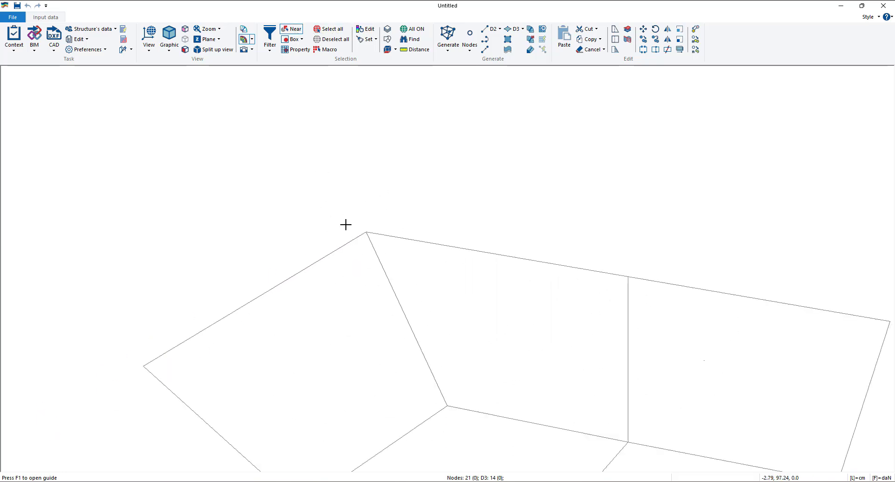
pyautogui.scroll(-3, 368, 239)
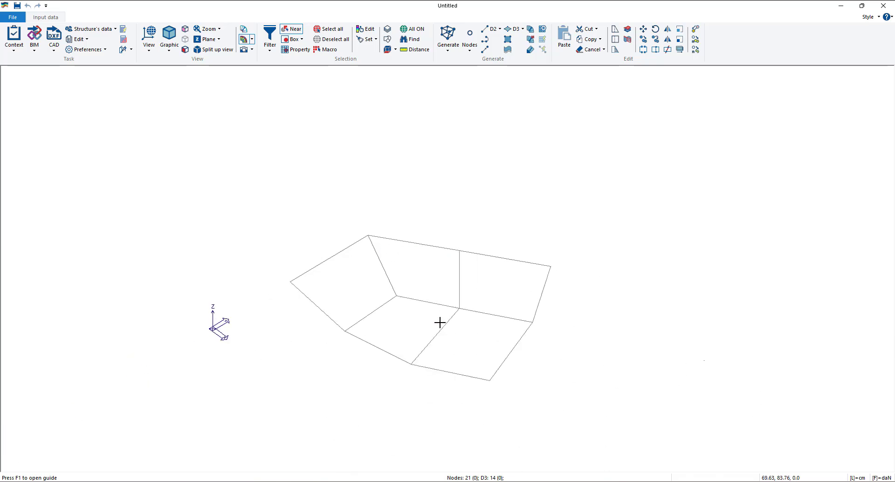
pyautogui.click(412, 29)
pyautogui.scroll(4, 372, 236)
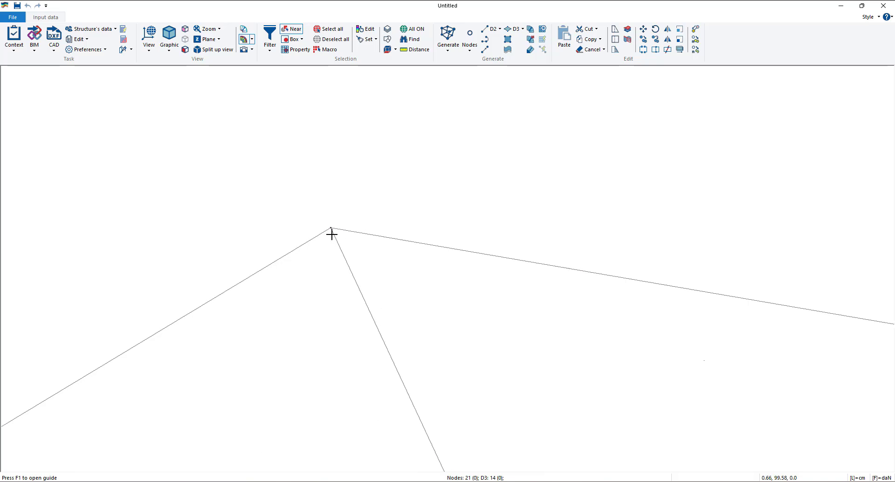
pyautogui.scroll(-6, 331, 235)
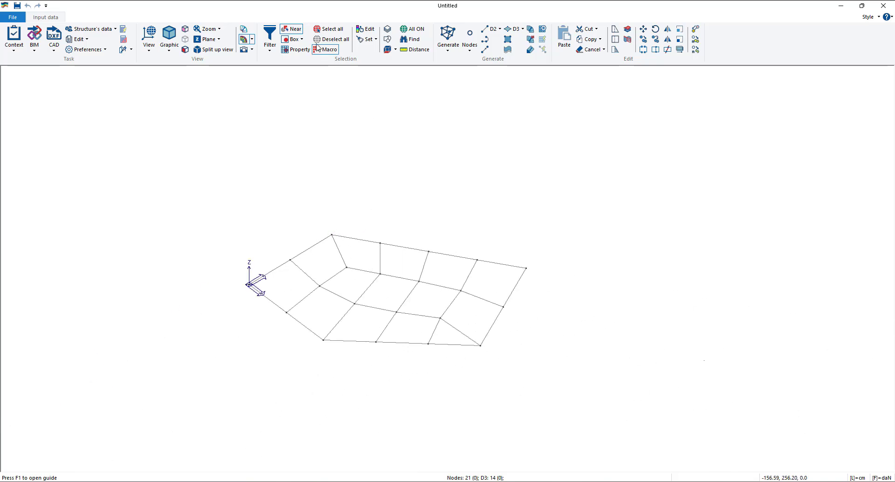
# Select the three D3 elements meeting around the inner node nearest the y = 100 corner, isolate their topology and clear the selection.
pyautogui.click(314, 261)
pyautogui.click(361, 256)
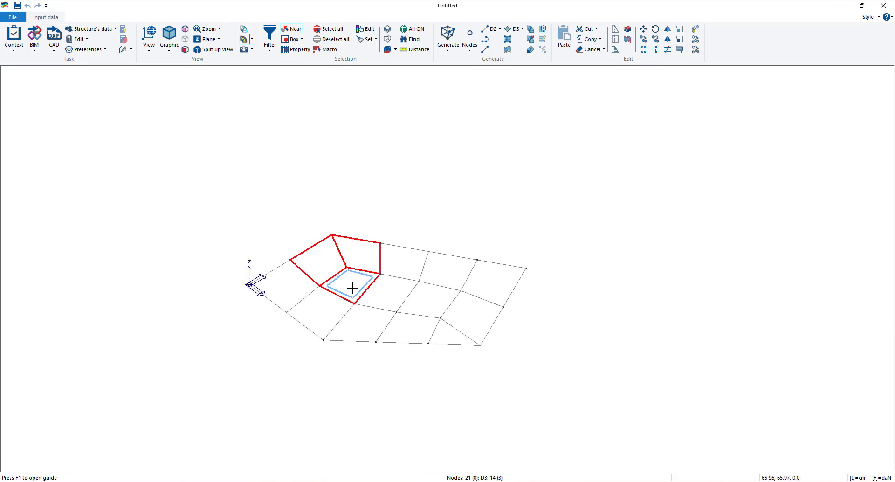
pyautogui.click(353, 286)
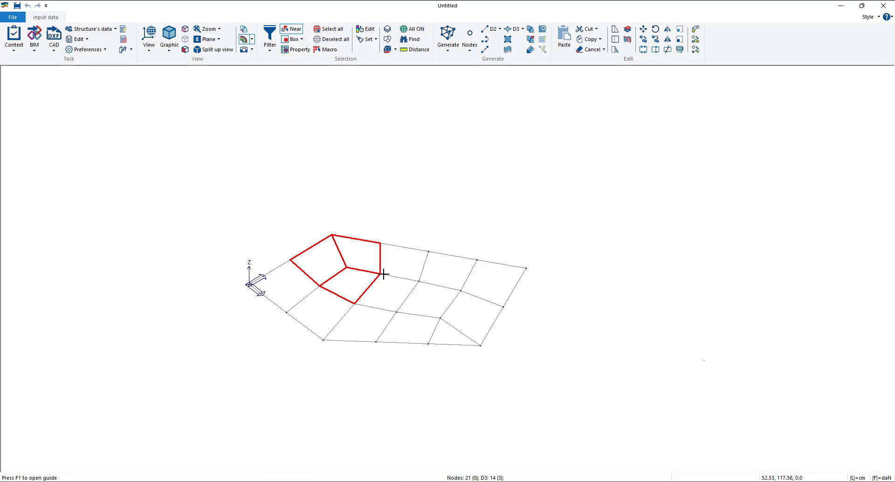
pyautogui.rightClick(427, 152)
pyautogui.moveTo(494, 157)
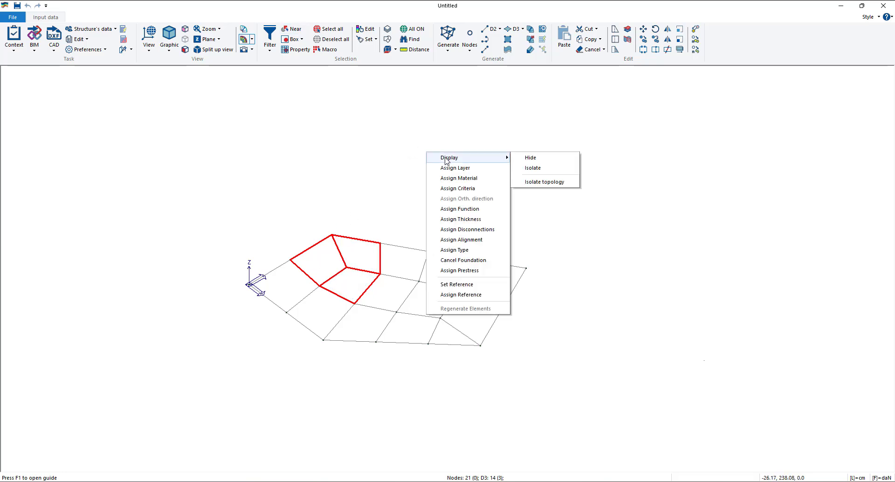
pyautogui.click(550, 187)
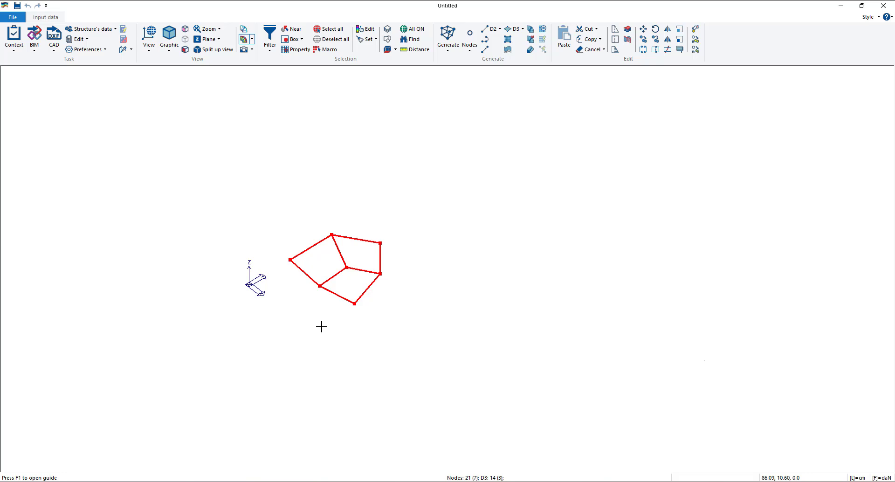
pyautogui.click(337, 318)
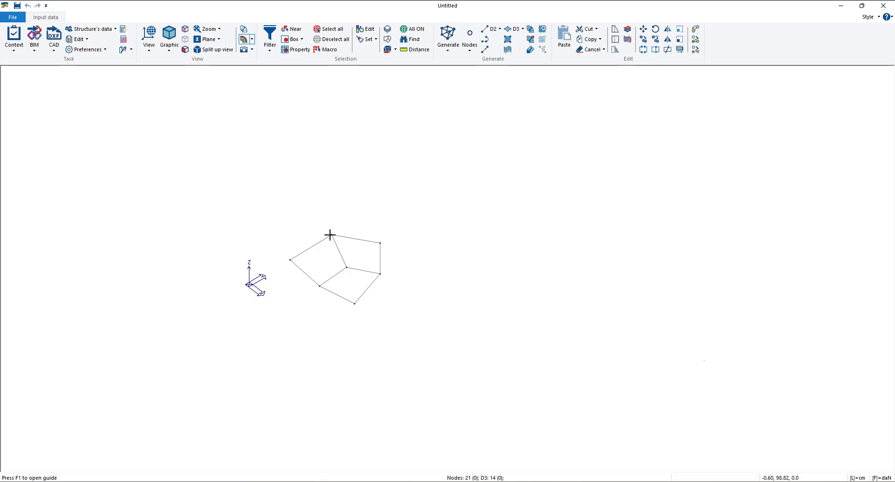
# Isolate the topology of the single D3 element along the far edge beside the y = 100 corner, clear the selection and redisplay all objects.
pyautogui.click(294, 30)
pyautogui.click(354, 254)
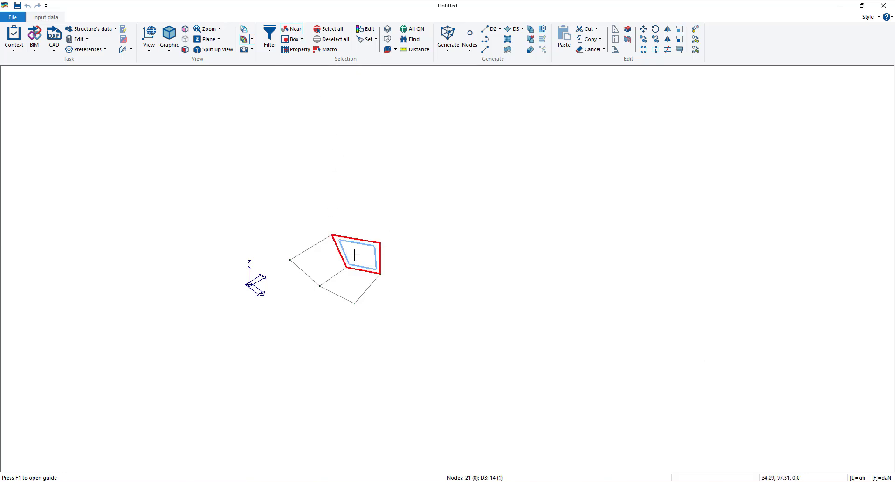
pyautogui.rightClick(416, 184)
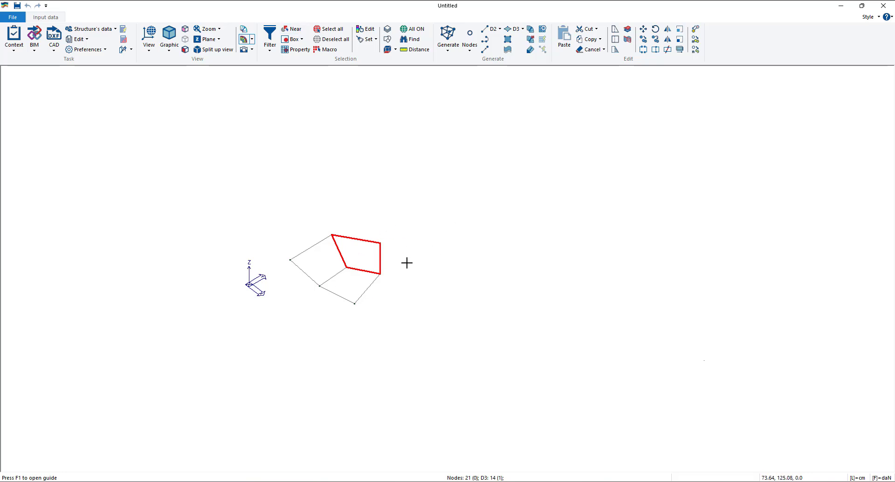
pyautogui.rightClick(409, 237)
pyautogui.moveTo(466, 243)
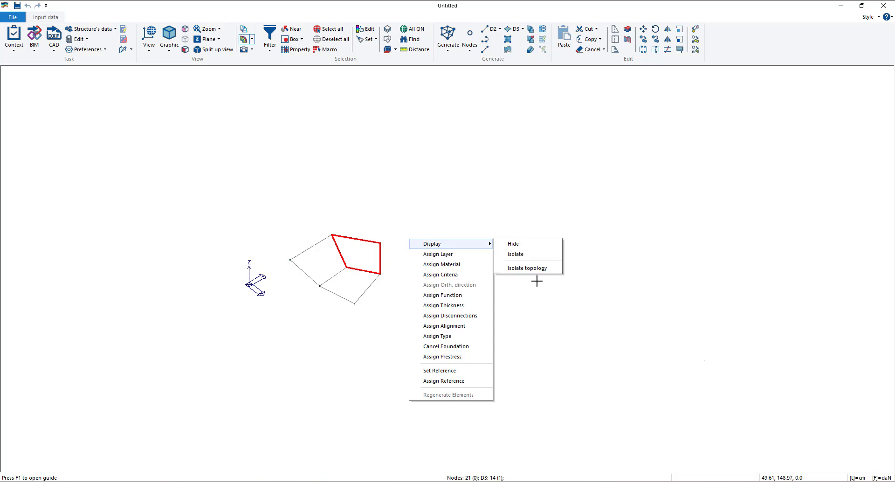
pyautogui.click(538, 273)
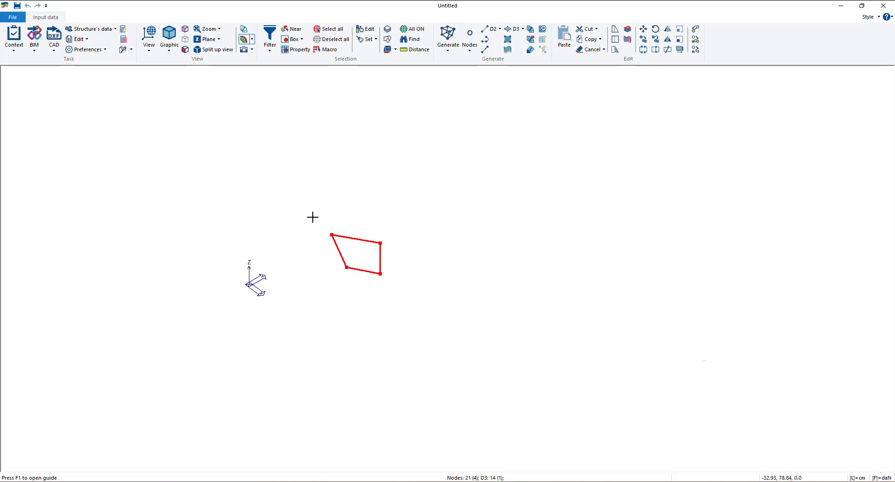
pyautogui.click(405, 294)
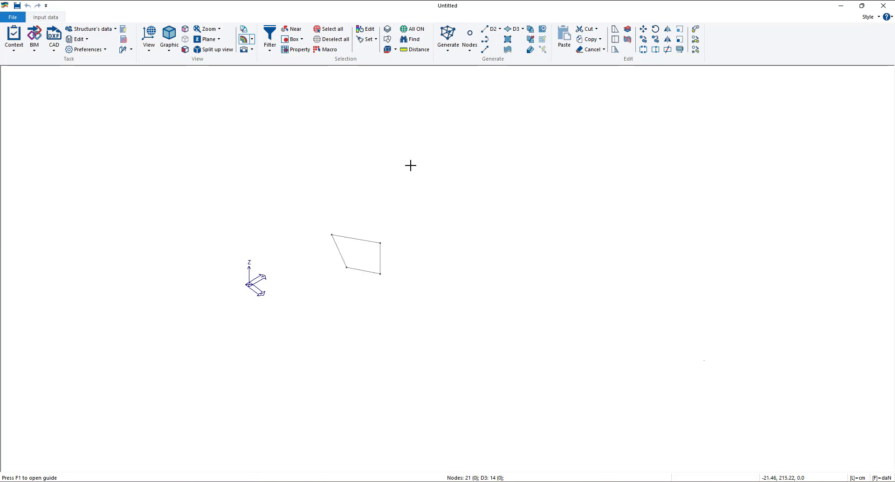
pyautogui.click(412, 29)
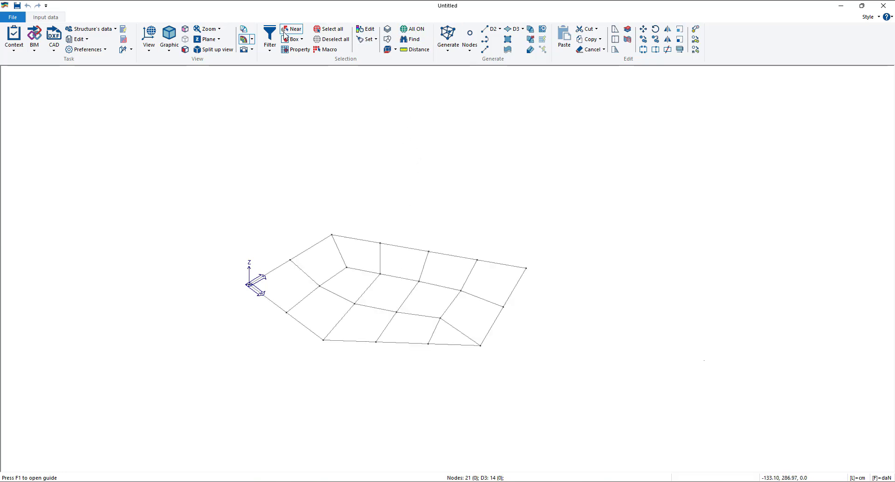
# Select the inner node shared by four D3 elements, isolate its topology, clear the selection and redisplay all objects.
pyautogui.click(380, 273)
pyautogui.rightClick(435, 162)
pyautogui.moveTo(458, 170)
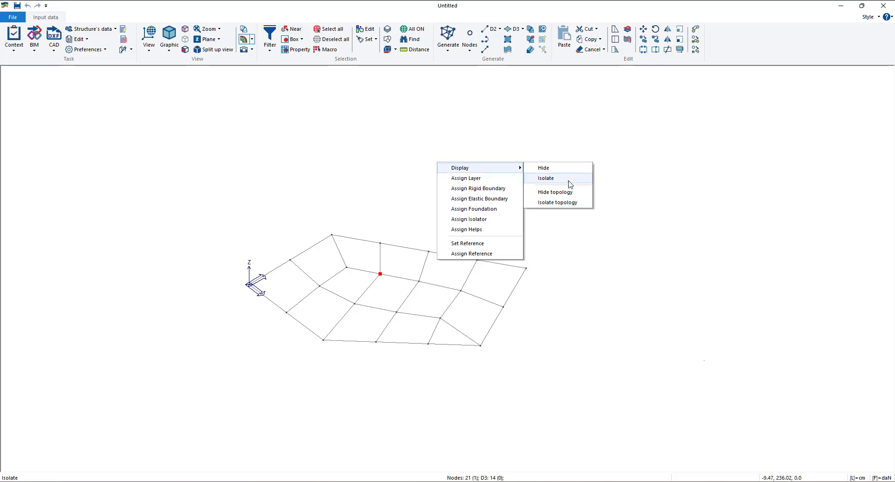
pyautogui.click(573, 205)
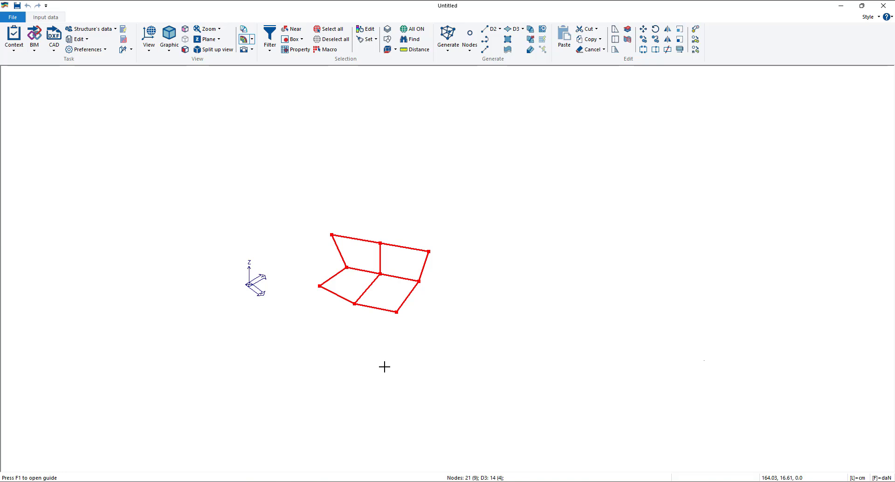
pyautogui.click(384, 366)
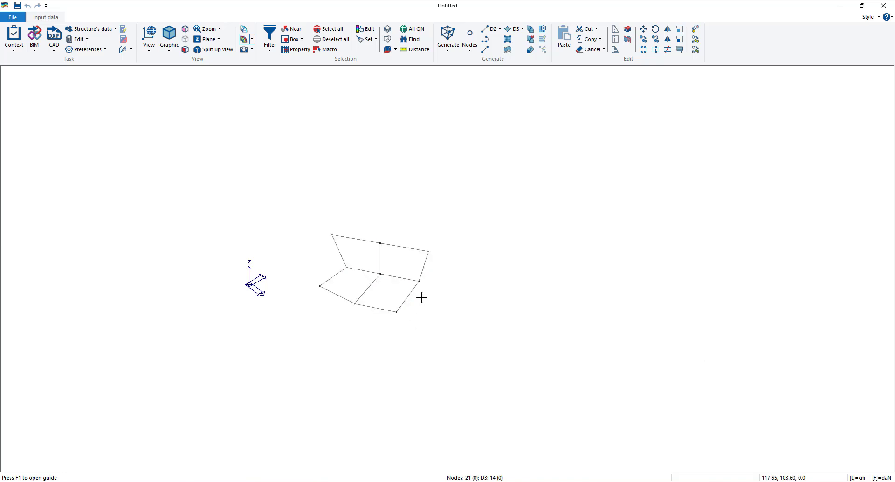
pyautogui.click(420, 30)
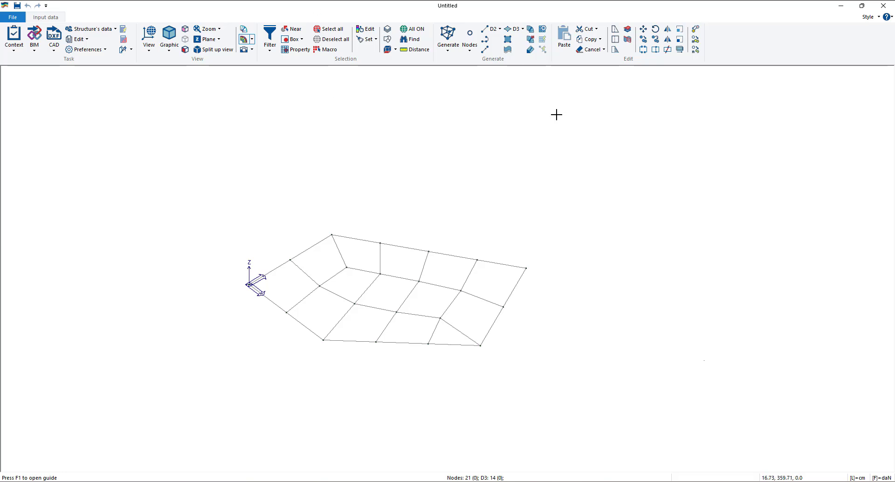
# Display the D3 mesh in solid view, then return it to wireframe.
pyautogui.click(165, 52)
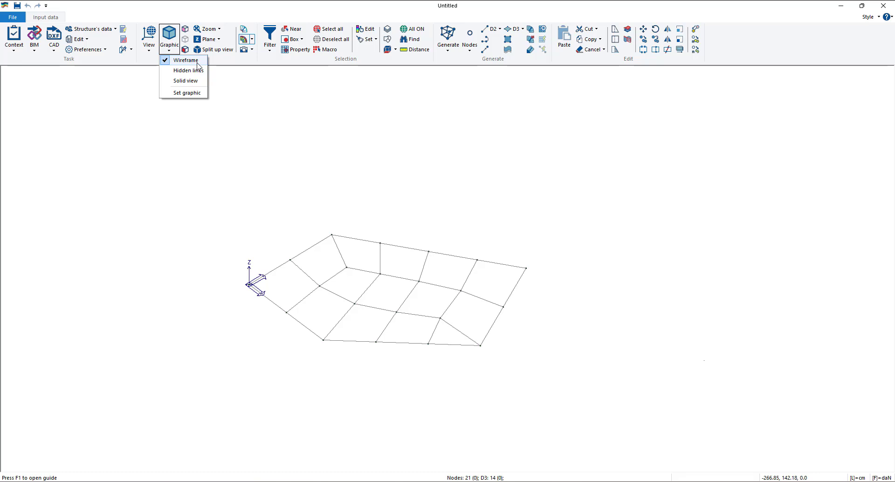
pyautogui.click(195, 81)
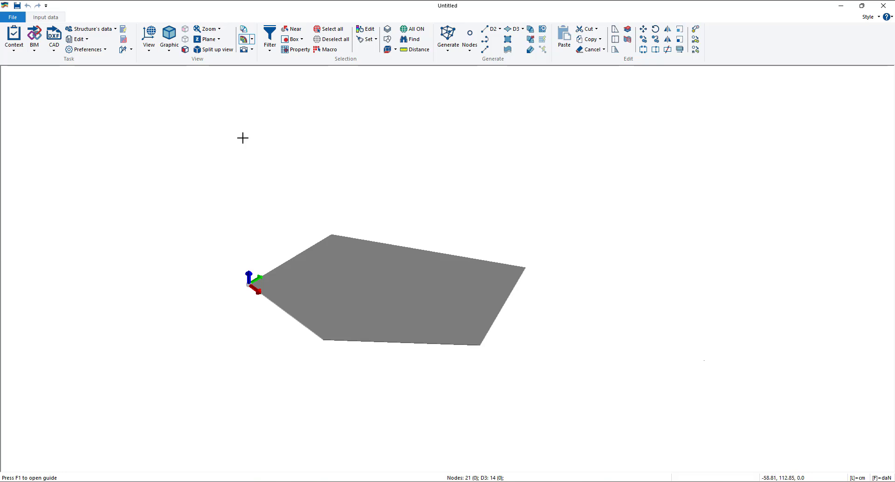
pyautogui.click(169, 38)
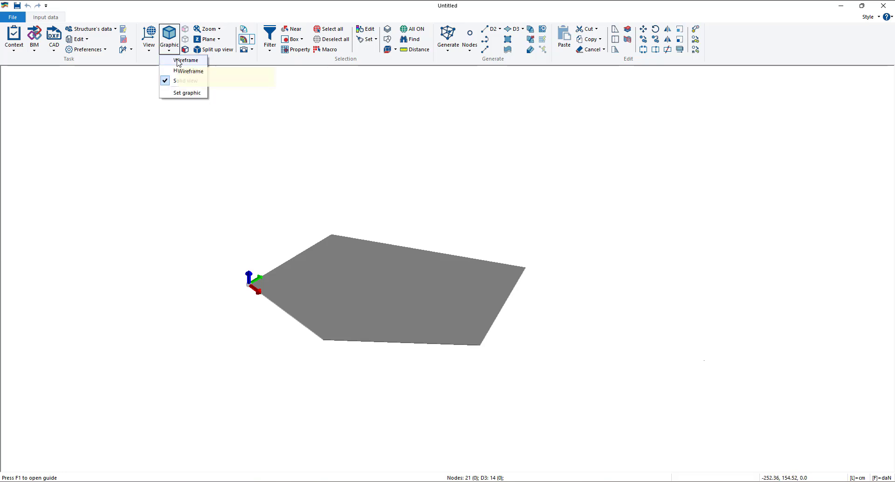
pyautogui.click(179, 61)
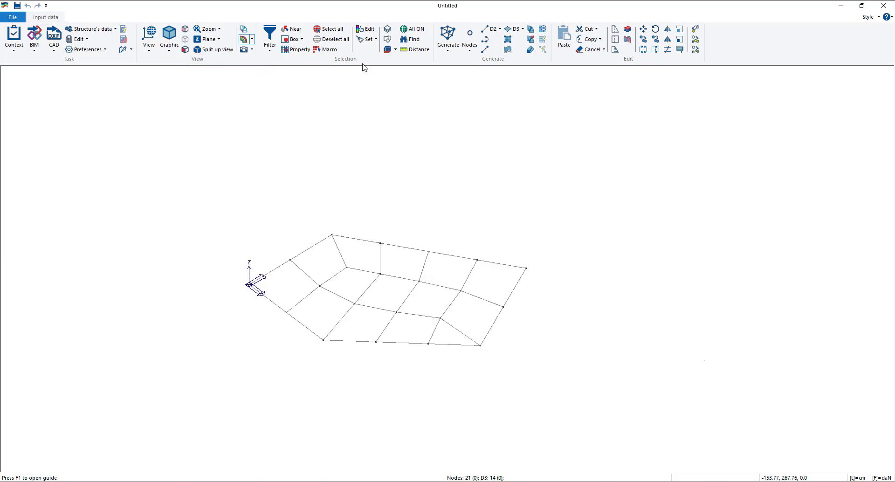
# Display the D3 mesh with hidden lines and progressively lighten its surface shading.
pyautogui.click(169, 42)
pyautogui.click(179, 73)
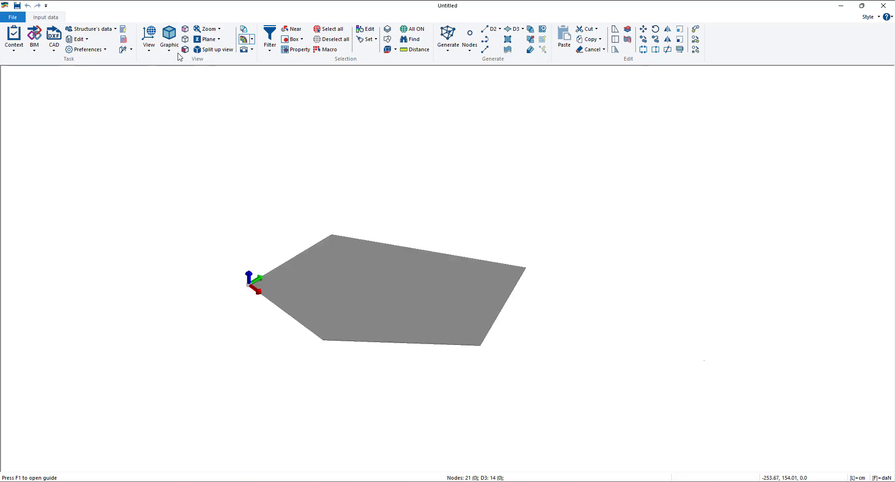
pyautogui.click(169, 38)
pyautogui.click(330, 109)
pyautogui.click(186, 40)
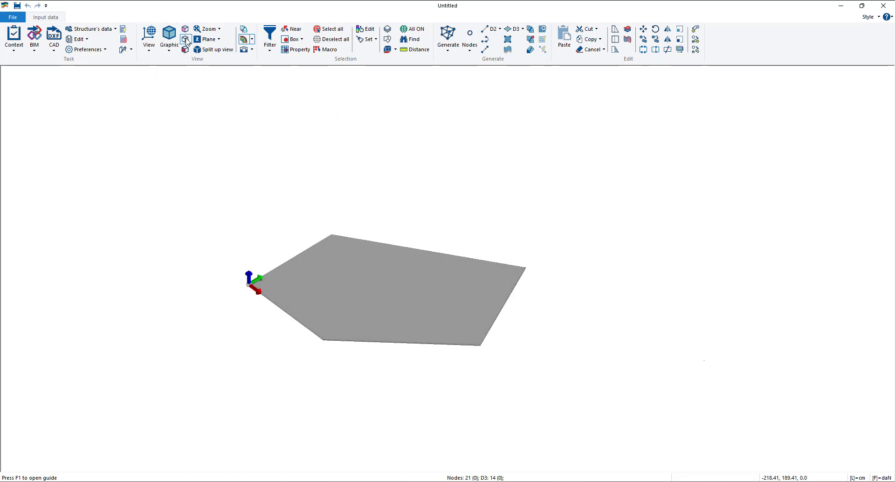
pyautogui.click(186, 41)
pyautogui.click(186, 41)
pyautogui.click(187, 42)
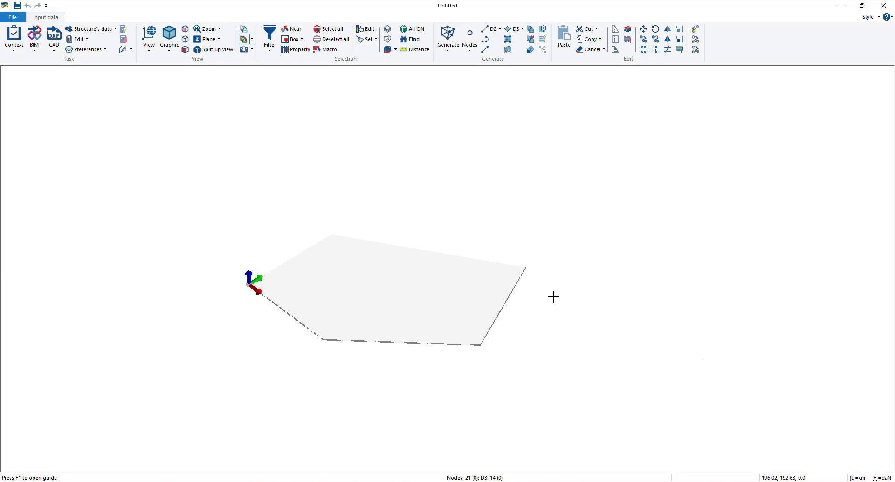
# Examine the thickness along the mesh's outer edges up close, then restore the wireframe display.
pyautogui.scroll(4, 445, 350)
pyautogui.scroll(-4, 445, 339)
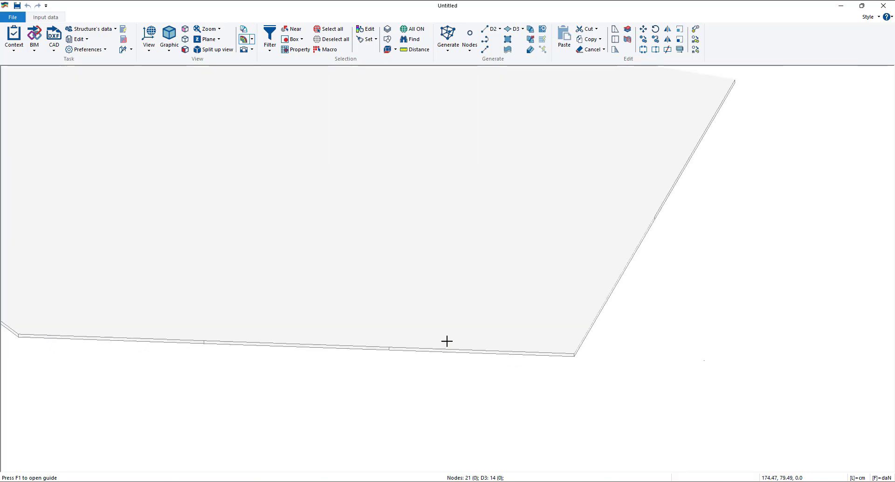
pyautogui.moveTo(465, 310); pyautogui.dragTo(469, 328, button='middle')
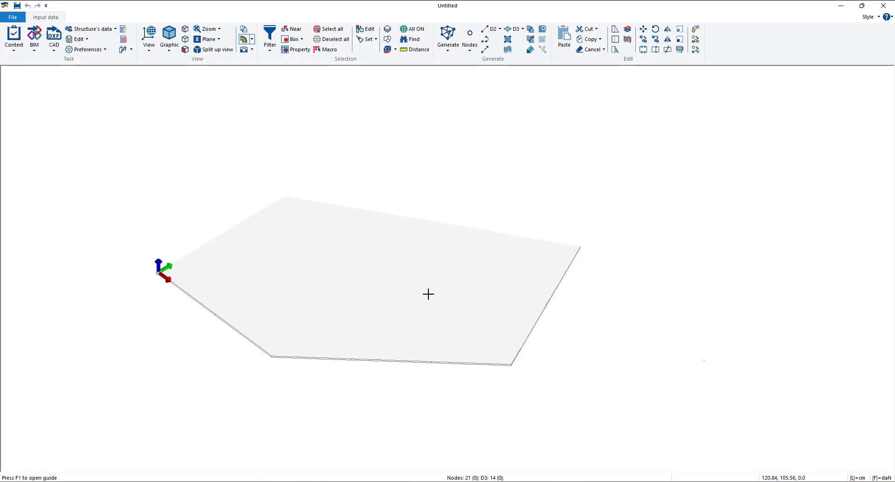
pyautogui.click(166, 53)
pyautogui.click(175, 68)
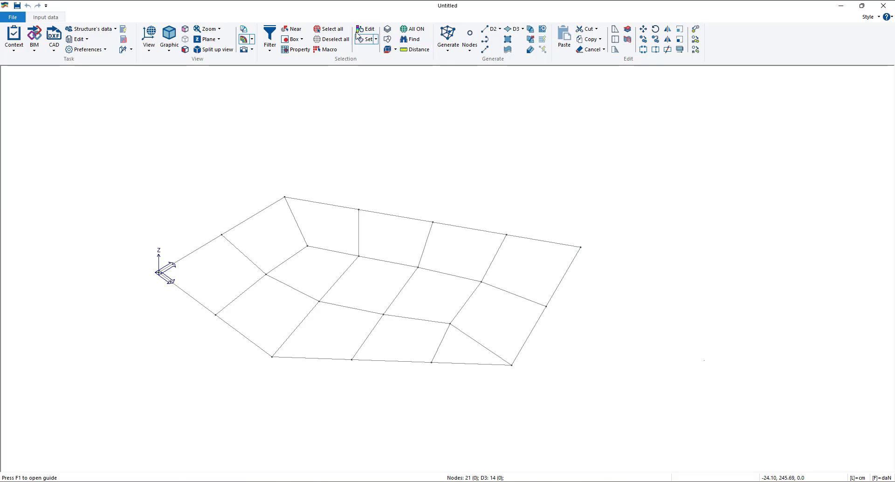
# Open the properties of the second D3 element along the far edge, widen the property list and choose the Shell element type.
pyautogui.click(364, 29)
pyautogui.click(382, 240)
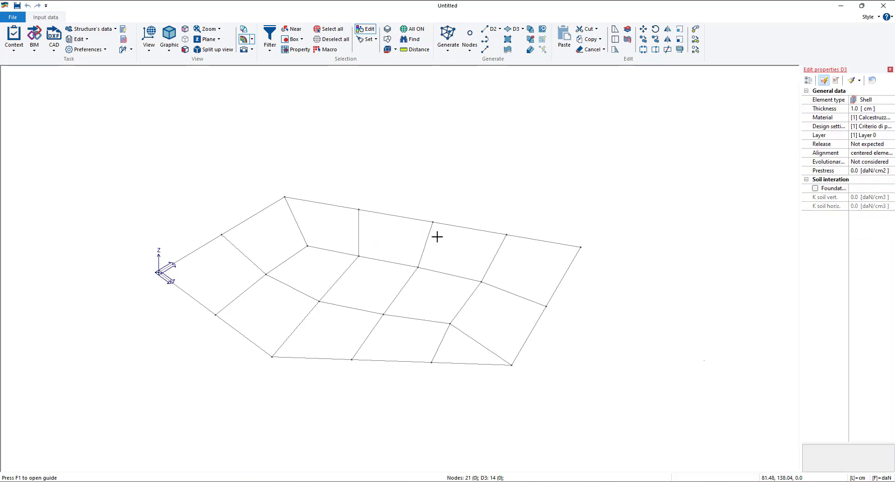
pyautogui.moveTo(800, 149); pyautogui.dragTo(669, 156)
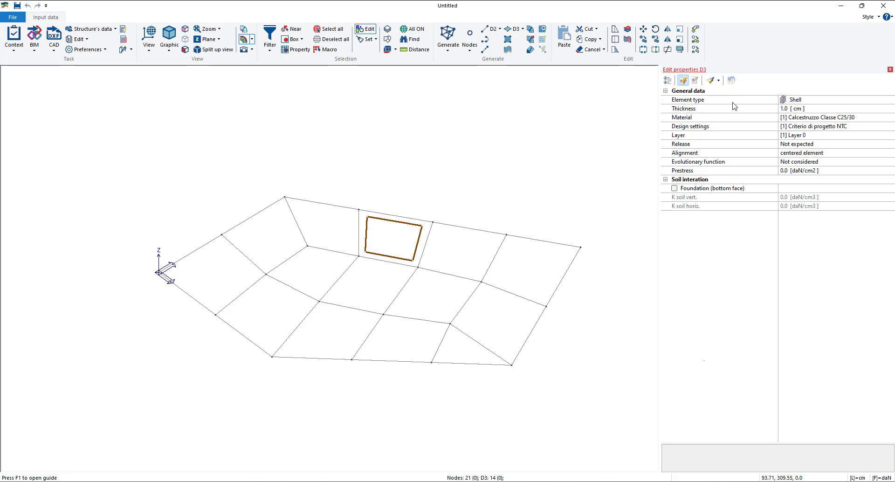
pyautogui.click(826, 103)
pyautogui.click(889, 100)
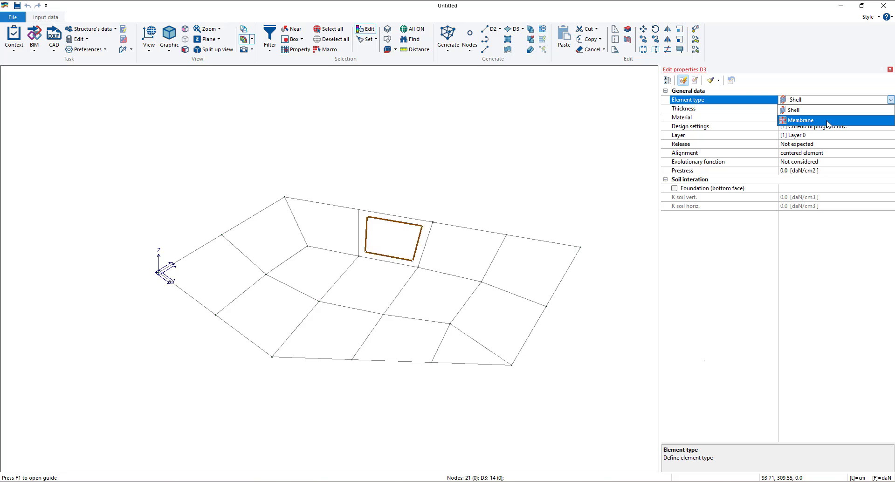
pyautogui.click(821, 113)
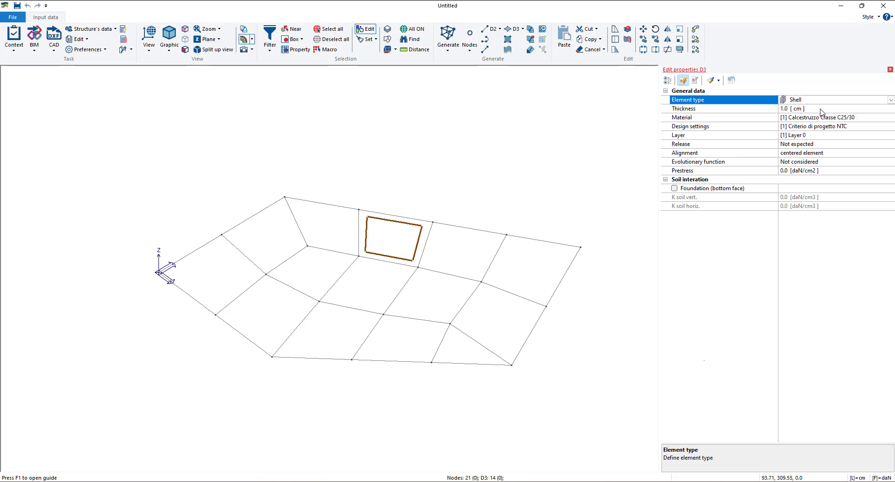
# Set the thickness of this far-edge D3 element to 10 cm.
pyautogui.click(785, 109)
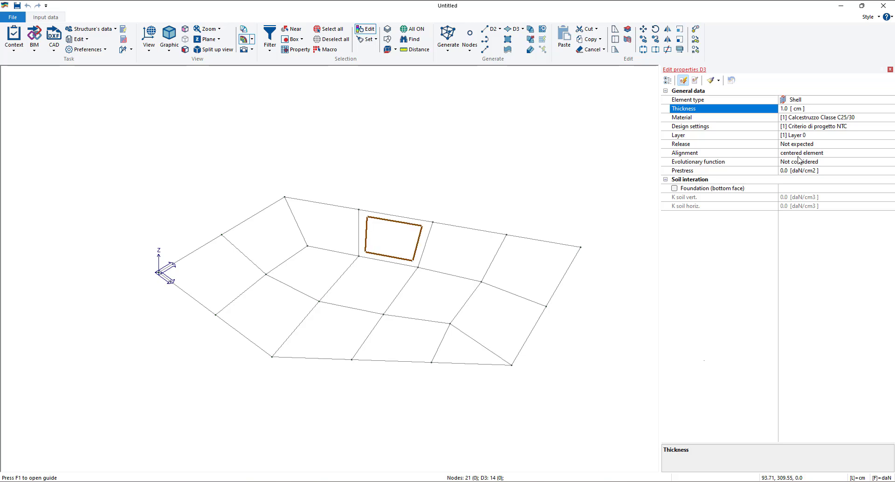
pyautogui.write('0')
pyautogui.click(850, 138)
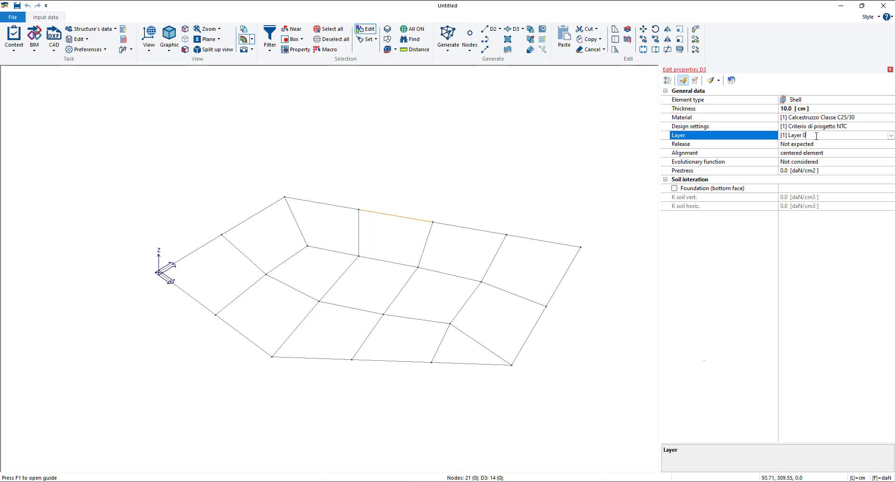
# Switch off automatic application of property changes, try a thickness of 1.0 cm and close the properties without applying it.
pyautogui.click(683, 80)
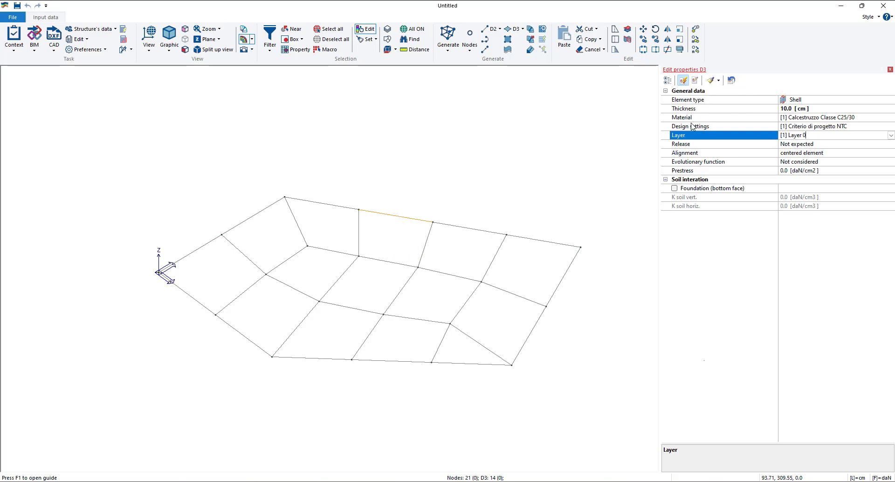
pyautogui.click(683, 81)
pyautogui.click(786, 109)
pyautogui.press('BackSpace')
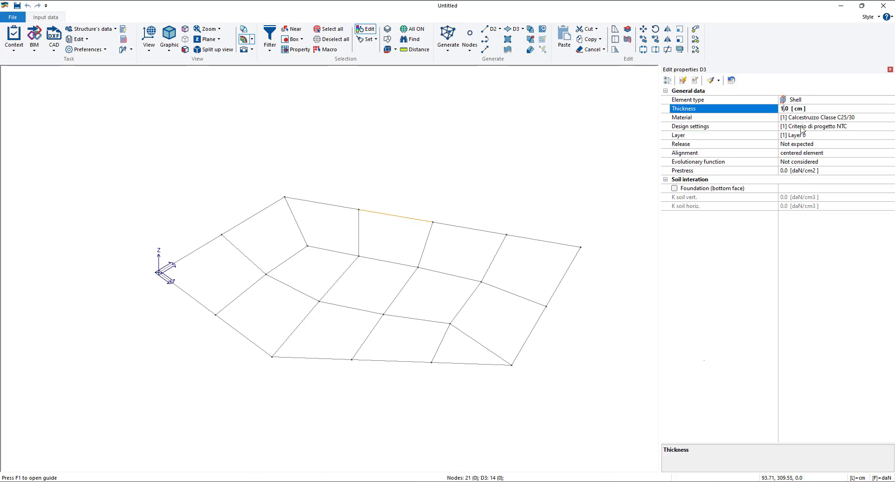
pyautogui.click(759, 180)
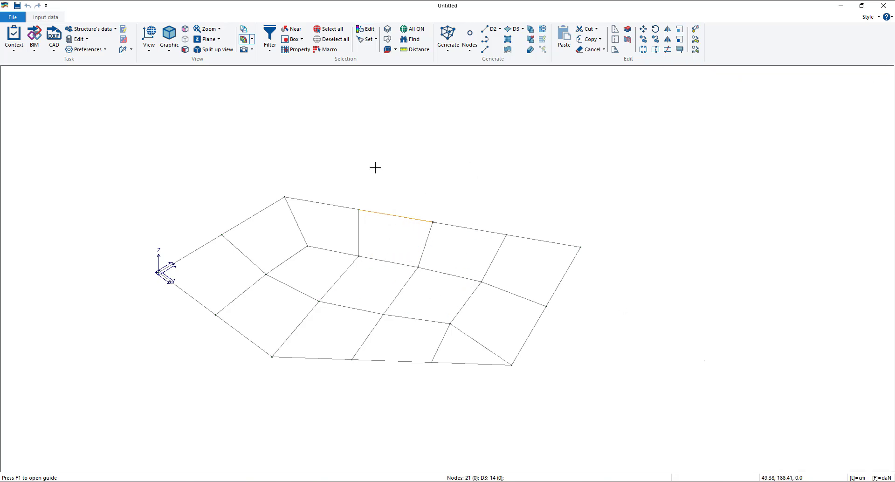
pyautogui.press('Escape')
# Examine the thickened D3 element in solid view from several angles, then restore the wireframe display.
pyautogui.click(169, 37)
pyautogui.click(184, 87)
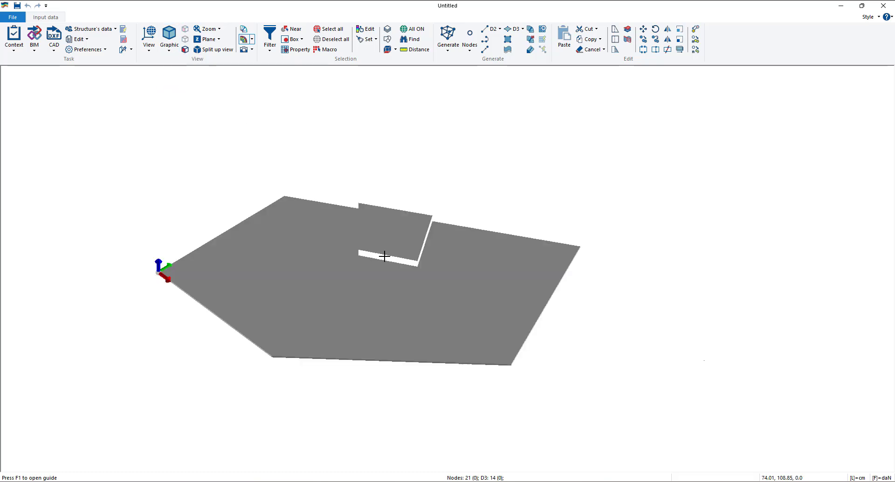
pyautogui.moveTo(292, 127); pyautogui.dragTo(320, 112, button='middle')
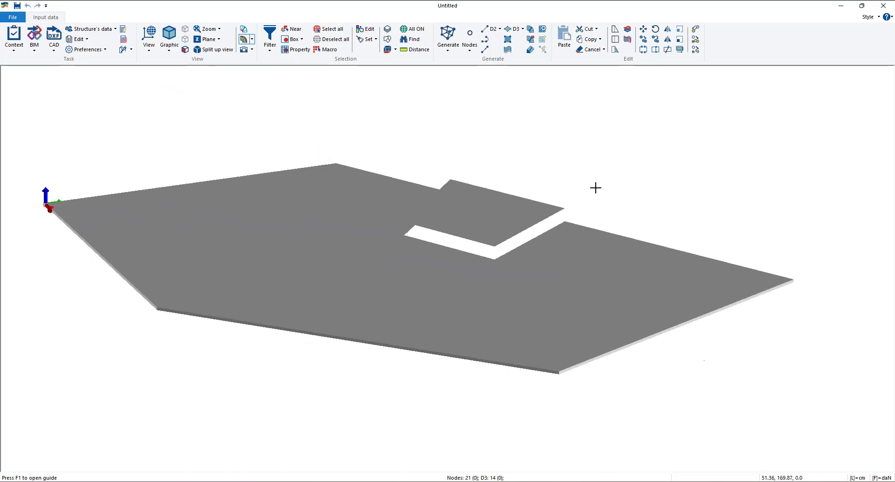
pyautogui.moveTo(595, 188)
pyautogui.mouseDown(button='middle')
pyautogui.moveTo(575, 156)
pyautogui.moveTo(591, 179)
pyautogui.mouseUp(button='middle')
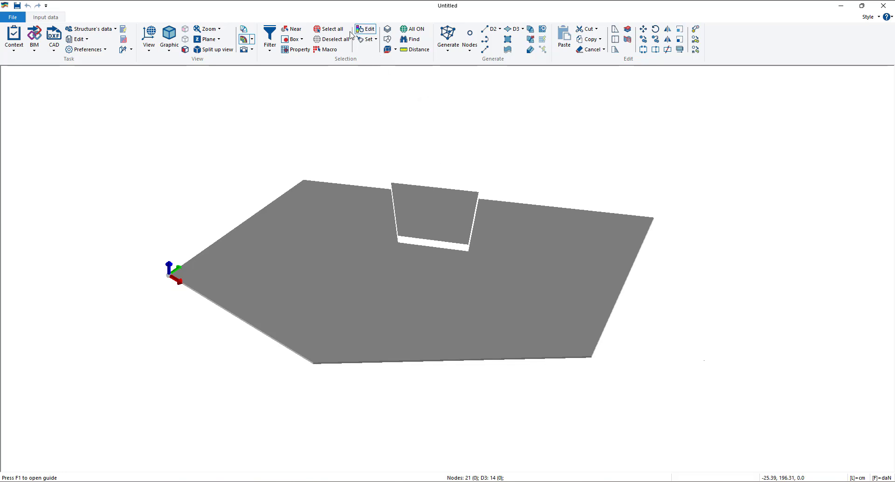
pyautogui.click(148, 52)
pyautogui.click(181, 61)
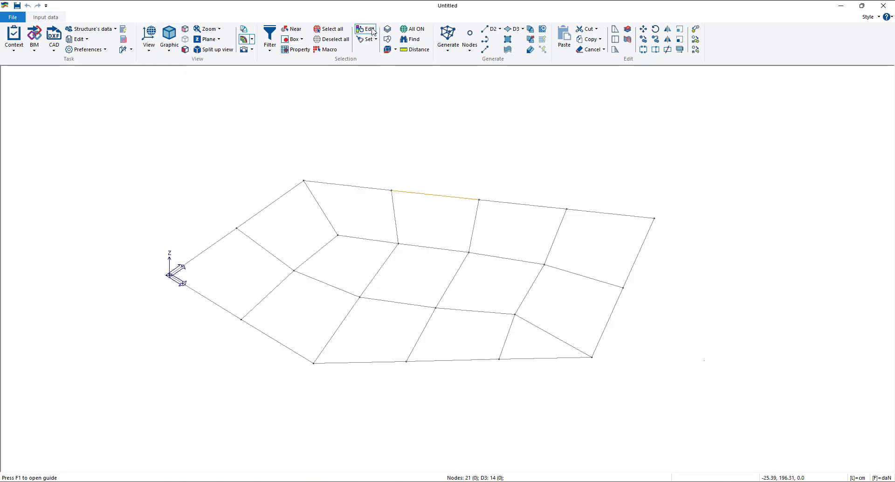
# Reopen the properties of the 10 cm thick D3 element and switch automatic application of changes back on.
pyautogui.click(435, 231)
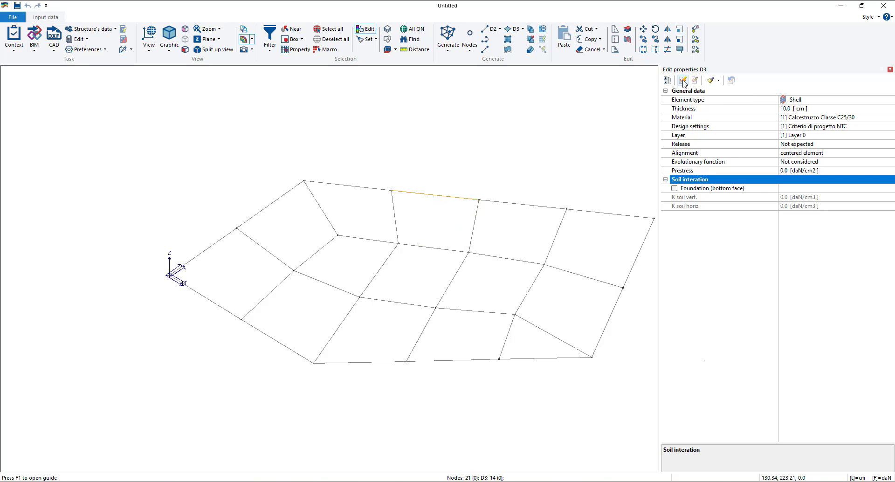
pyautogui.click(682, 81)
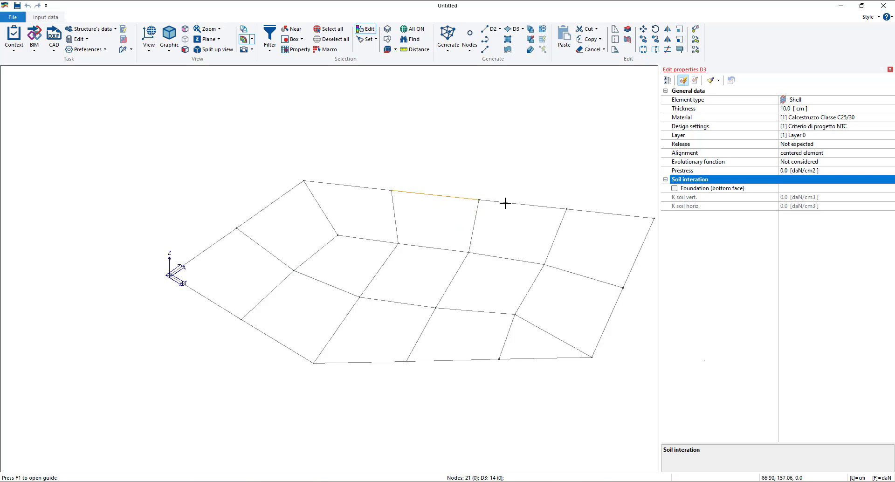
pyautogui.scroll(-3, 583, 196)
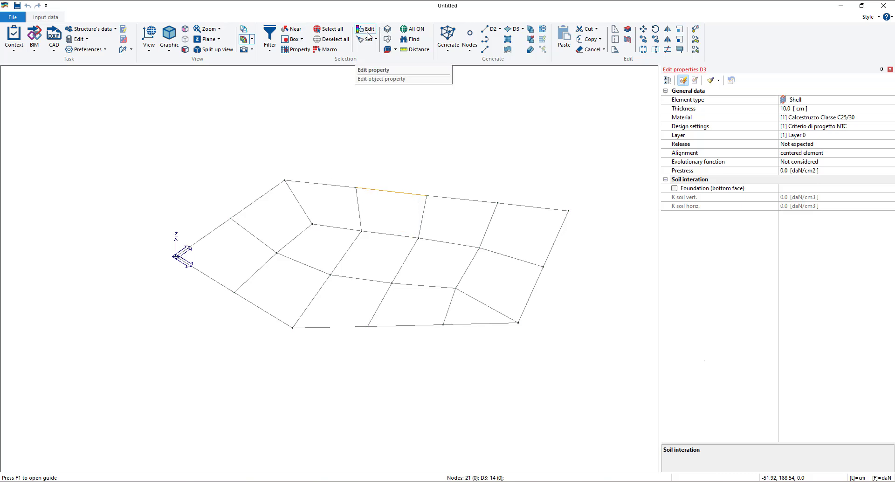
# Select the first D3 element along the far edge, next to the 10 cm thick one, and clear the selection.
pyautogui.click(294, 31)
pyautogui.click(344, 207)
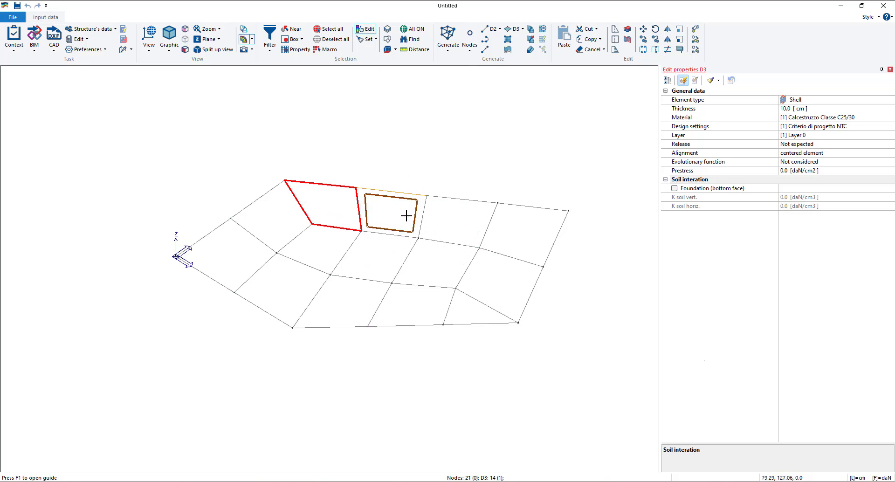
pyautogui.click(401, 182)
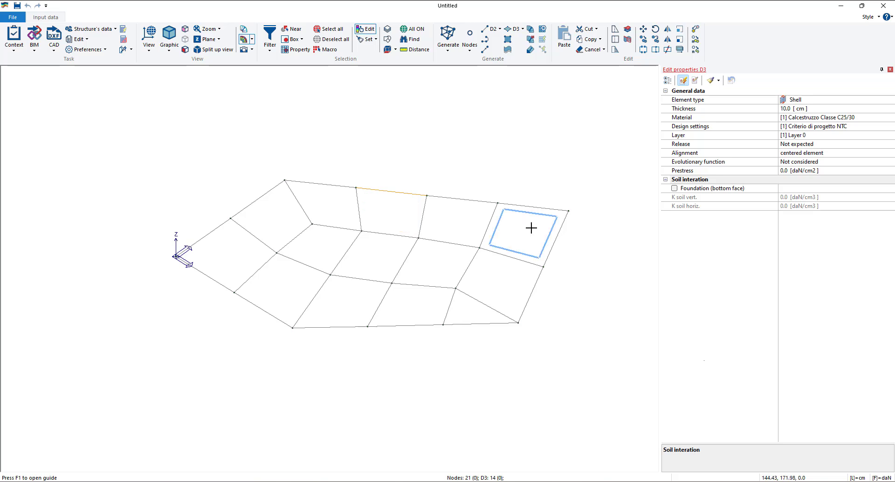
# Set the 10 cm thick D3 element's properties as the reference and close its properties.
pyautogui.click(453, 223)
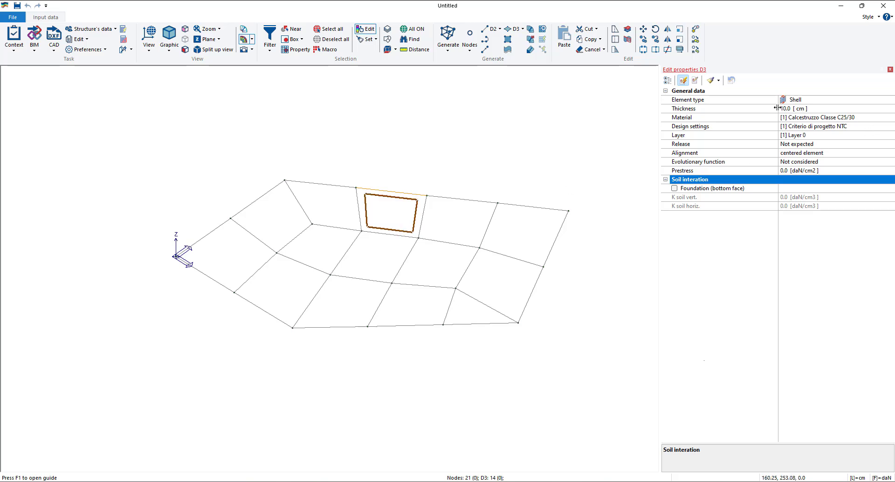
pyautogui.click(711, 81)
pyautogui.click(889, 69)
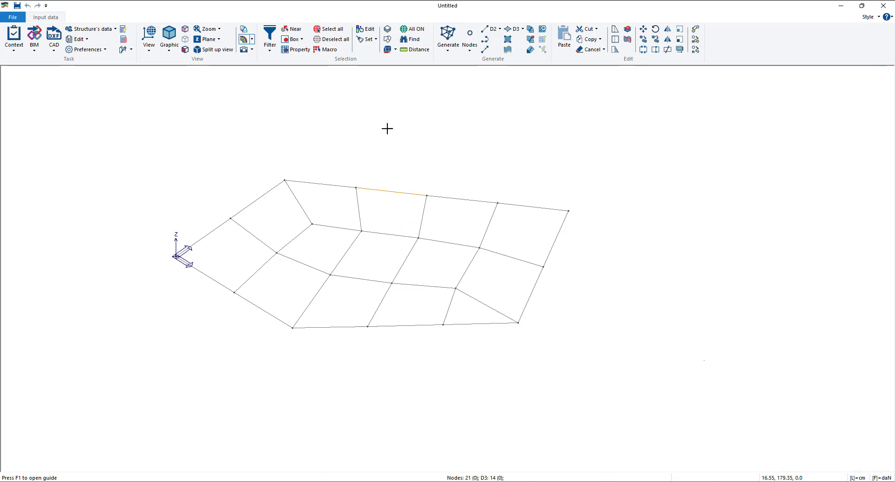
# Assign the reference properties to the six D3 elements at the end farthest from the origin and show the mesh in solid view.
pyautogui.click(292, 29)
pyautogui.click(445, 205)
pyautogui.click(523, 230)
pyautogui.click(482, 275)
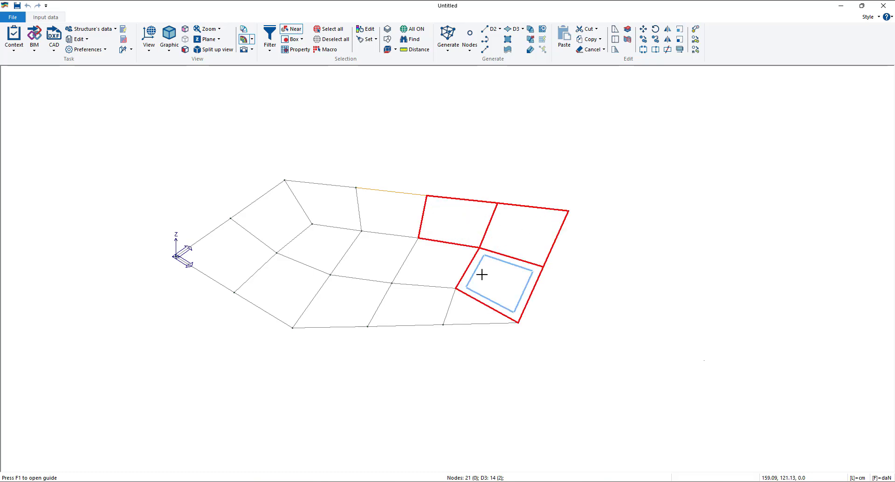
pyautogui.click(438, 264)
pyautogui.click(416, 305)
pyautogui.click(468, 310)
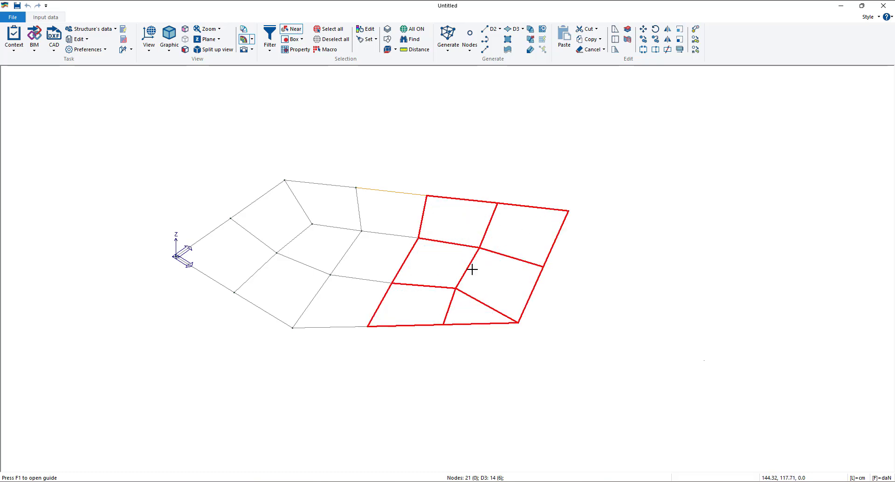
pyautogui.rightClick(574, 147)
pyautogui.rightClick(574, 147)
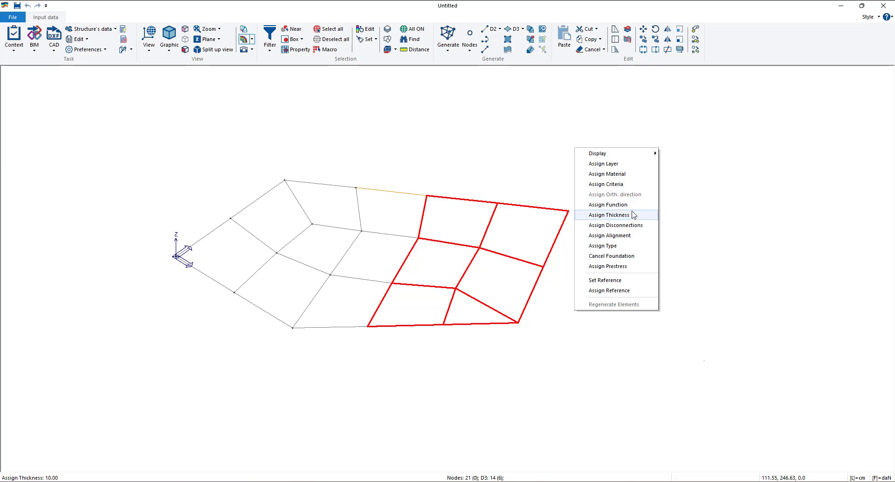
pyautogui.click(617, 292)
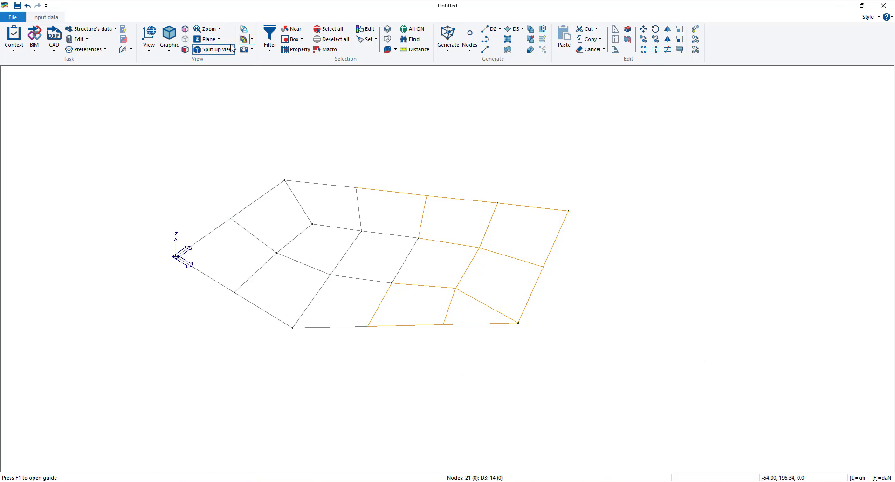
pyautogui.click(169, 43)
pyautogui.click(185, 82)
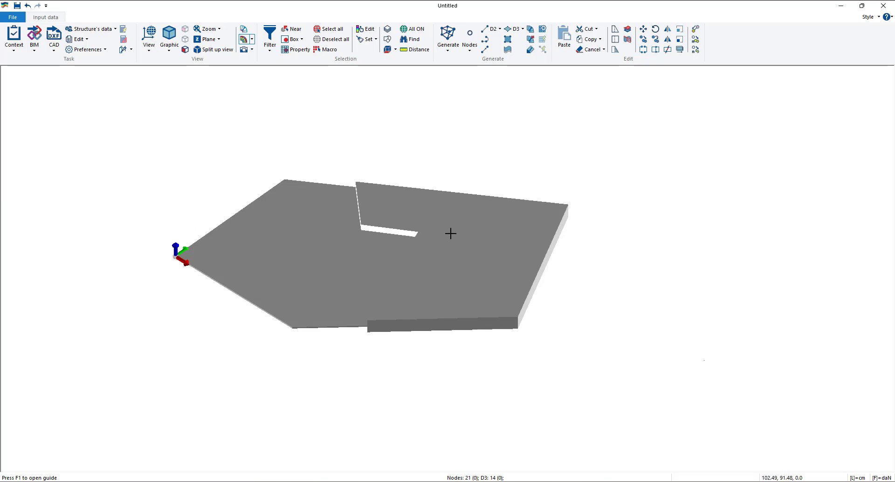
# Select all D3 elements by property, assign them the reference properties and show the mesh in solid view.
pyautogui.click(178, 52)
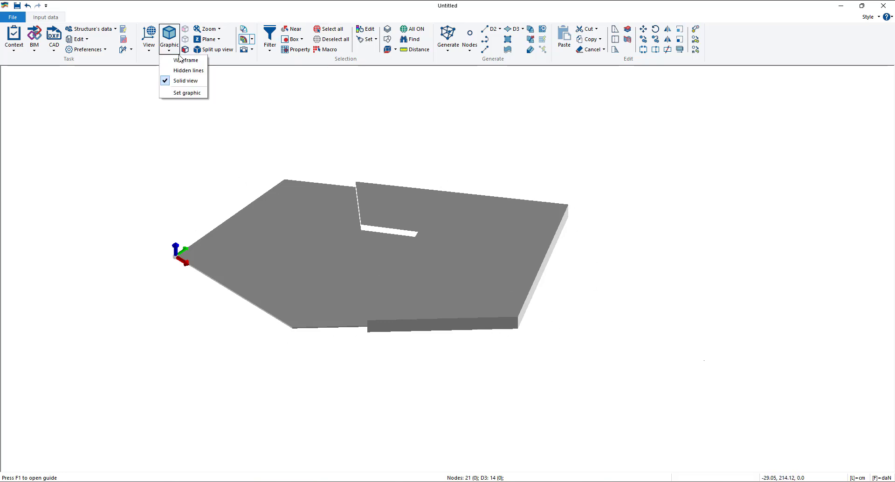
pyautogui.click(186, 70)
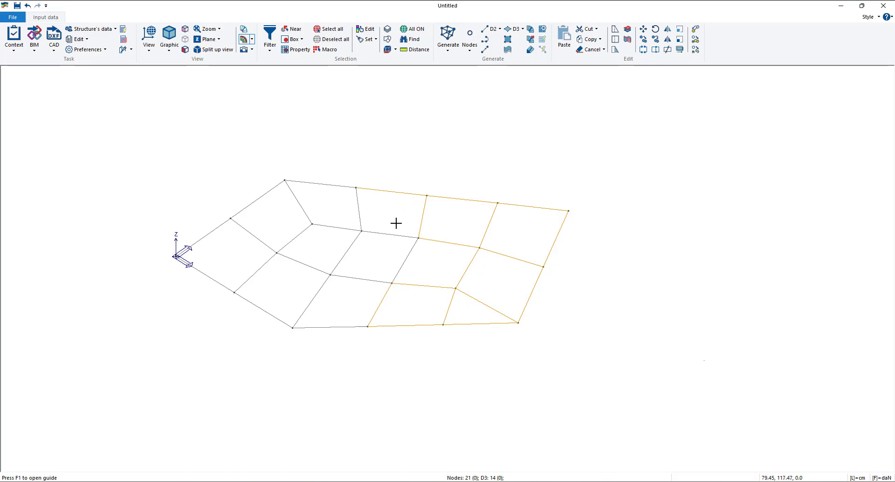
pyautogui.scroll(-2, 393, 224)
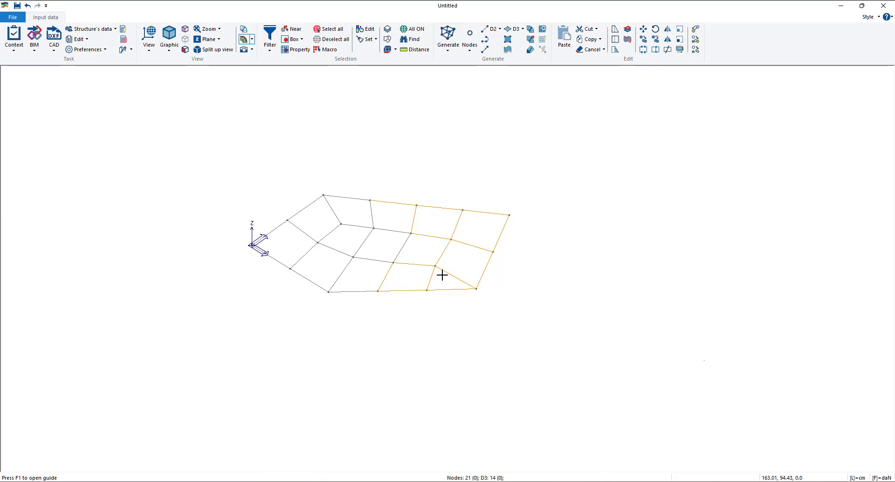
pyautogui.click(301, 50)
pyautogui.click(386, 214)
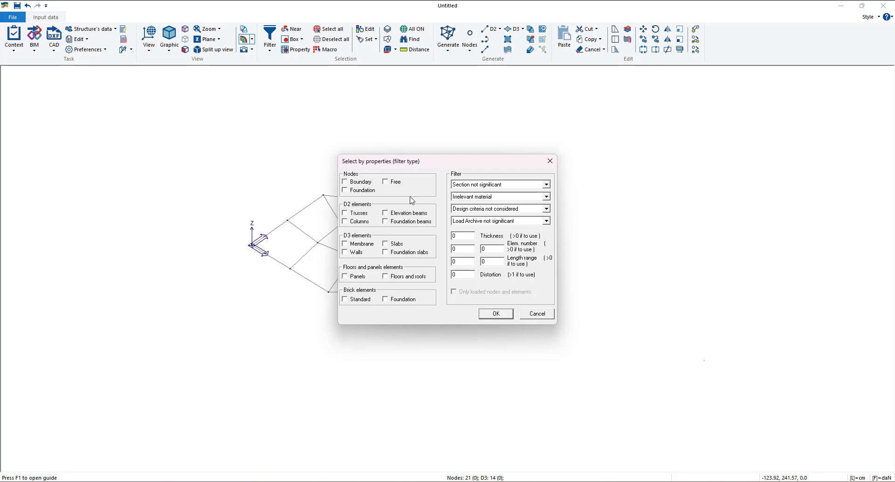
pyautogui.click(511, 313)
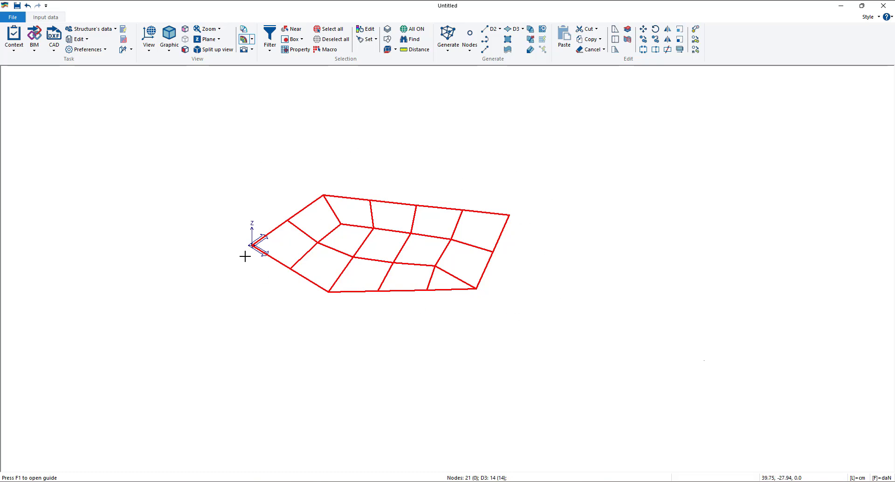
pyautogui.rightClick(461, 147)
pyautogui.click(514, 293)
pyautogui.click(456, 298)
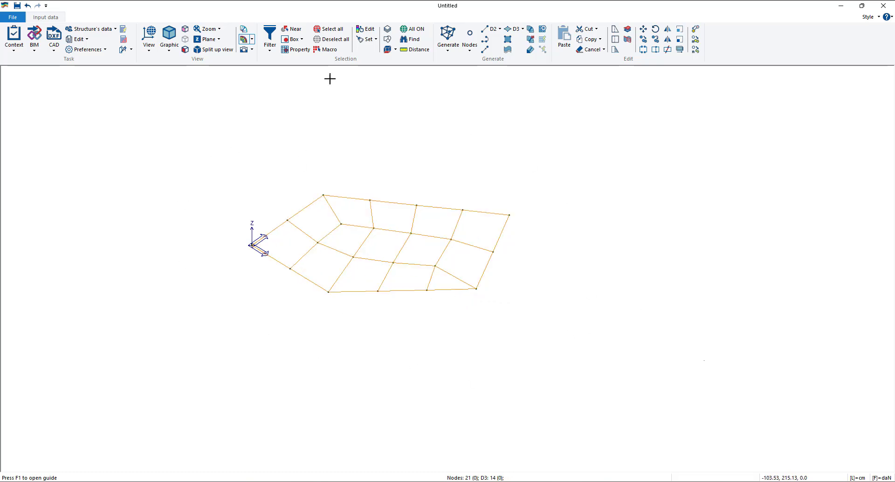
pyautogui.click(169, 48)
pyautogui.click(190, 82)
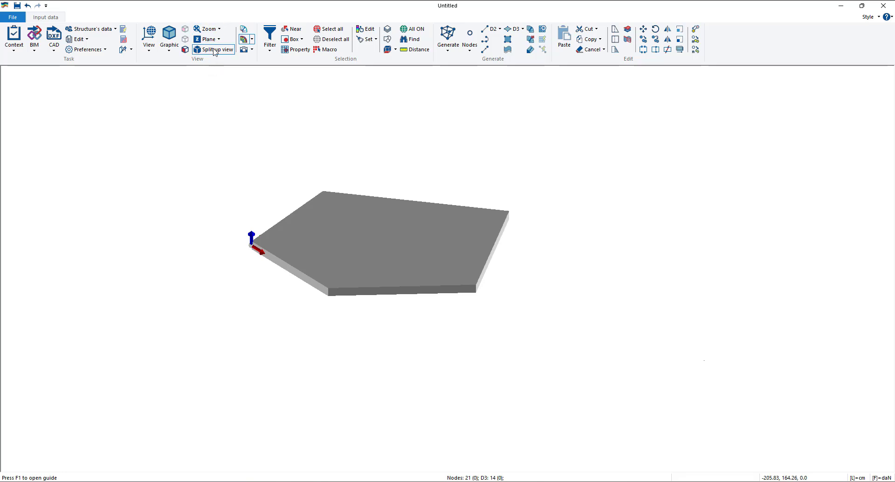
# Examine the solid slab in the Z+, Z-, X+ and X- views, finishing in a rotated Isom. view 1.
pyautogui.click(148, 51)
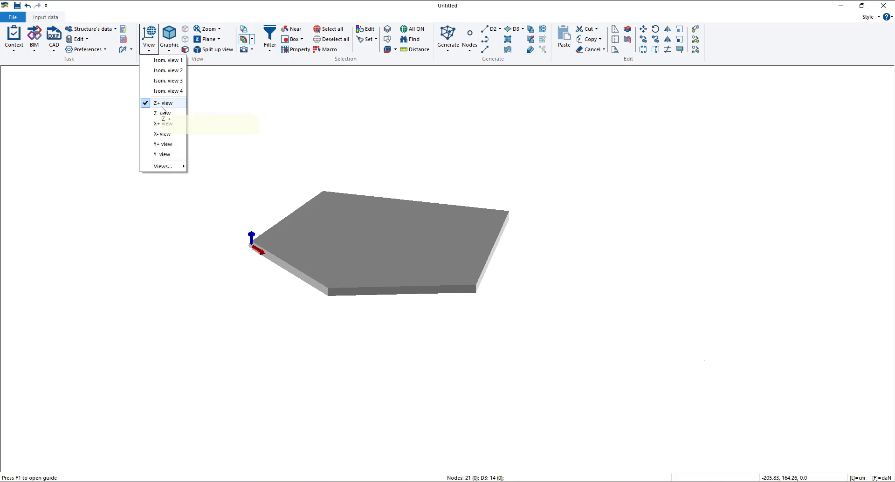
pyautogui.click(162, 103)
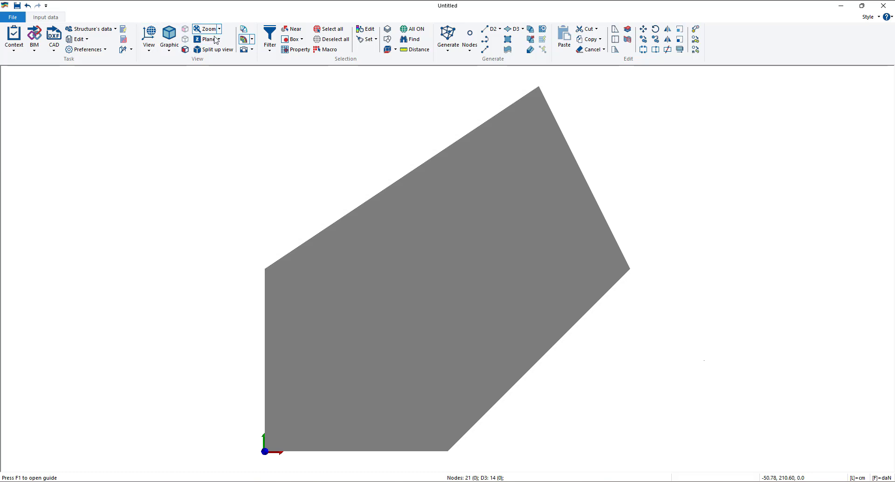
pyautogui.click(149, 40)
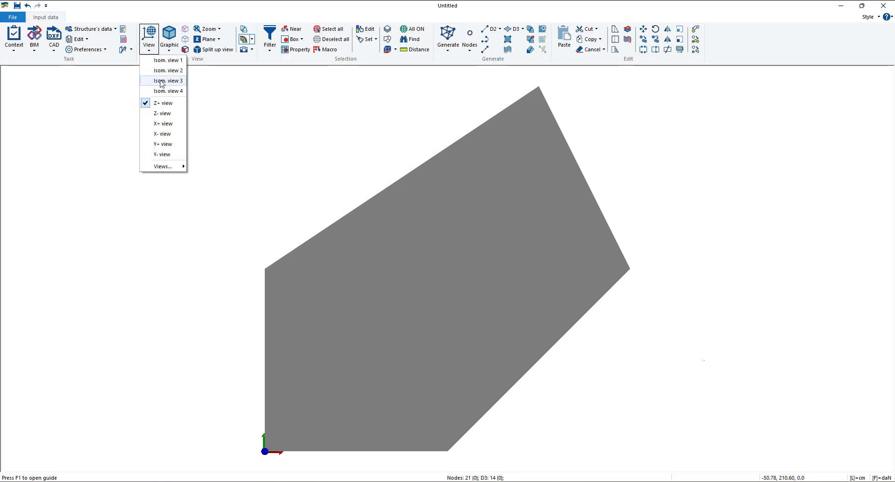
pyautogui.click(172, 113)
pyautogui.click(150, 49)
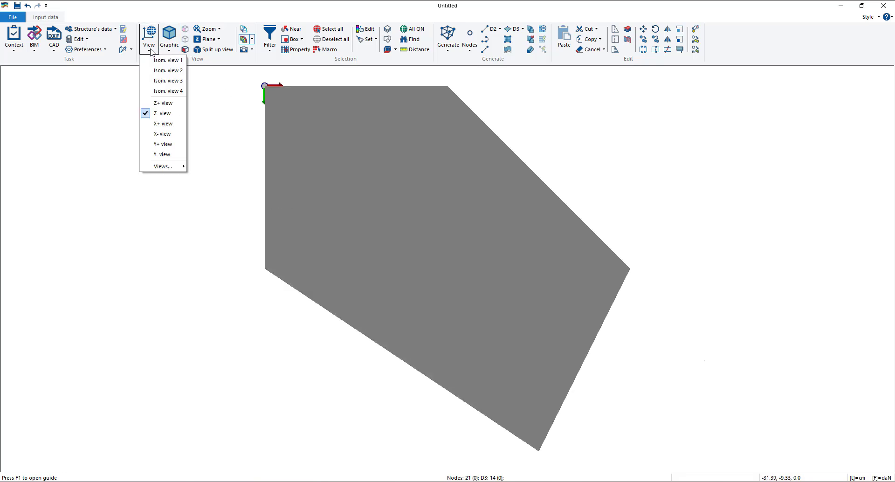
pyautogui.click(158, 123)
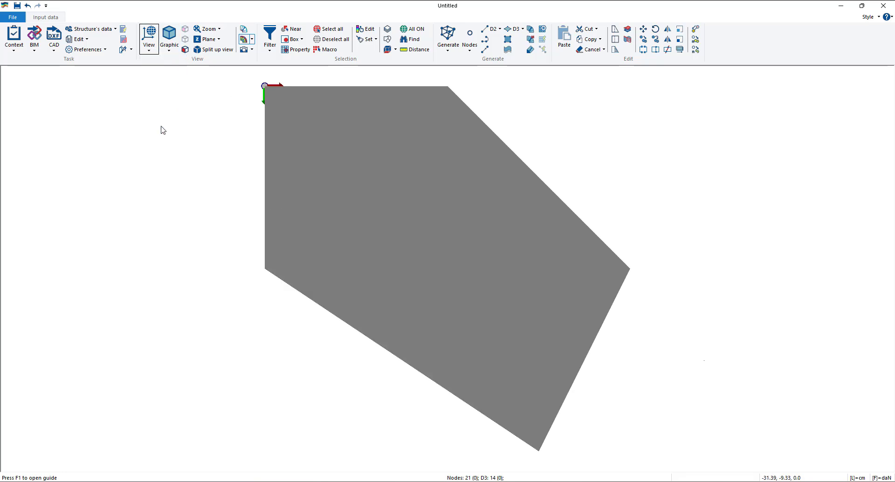
pyautogui.click(149, 48)
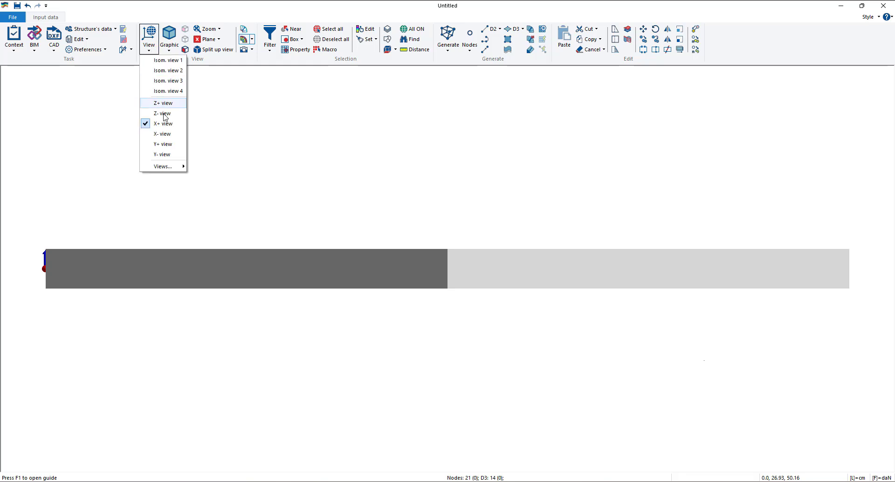
pyautogui.click(158, 134)
pyautogui.click(149, 48)
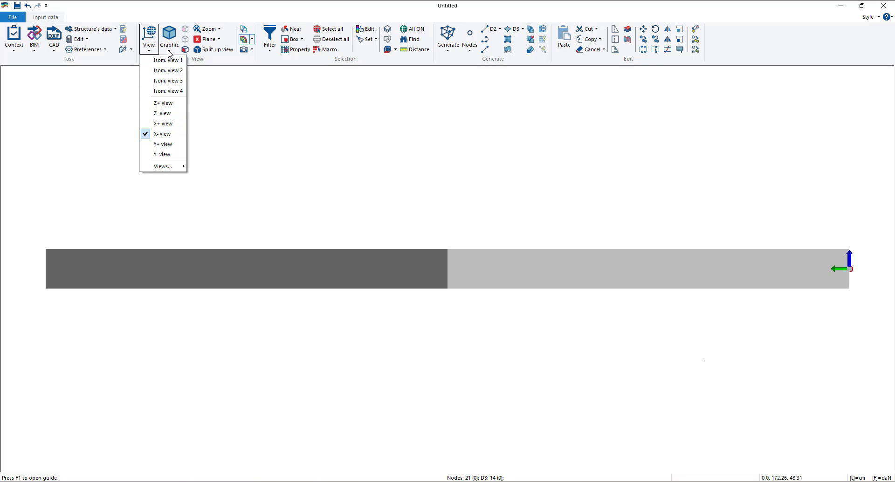
pyautogui.click(165, 61)
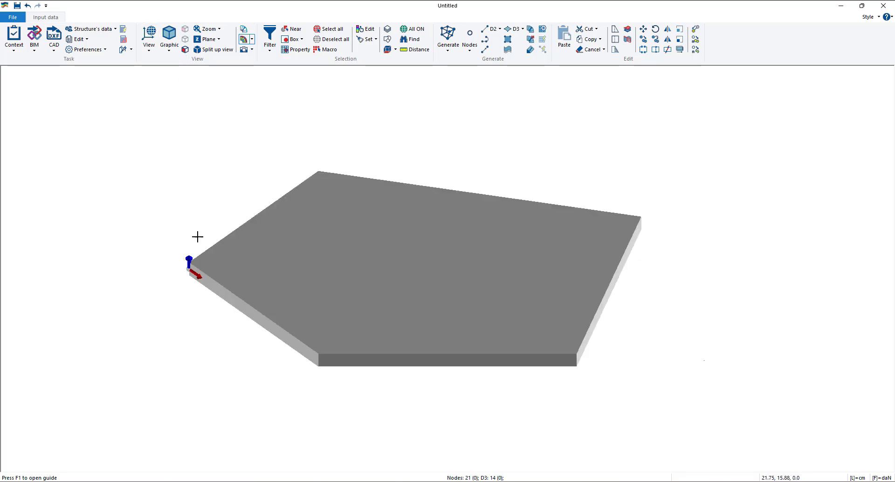
pyautogui.moveTo(190, 152); pyautogui.dragTo(149, 153, button='middle')
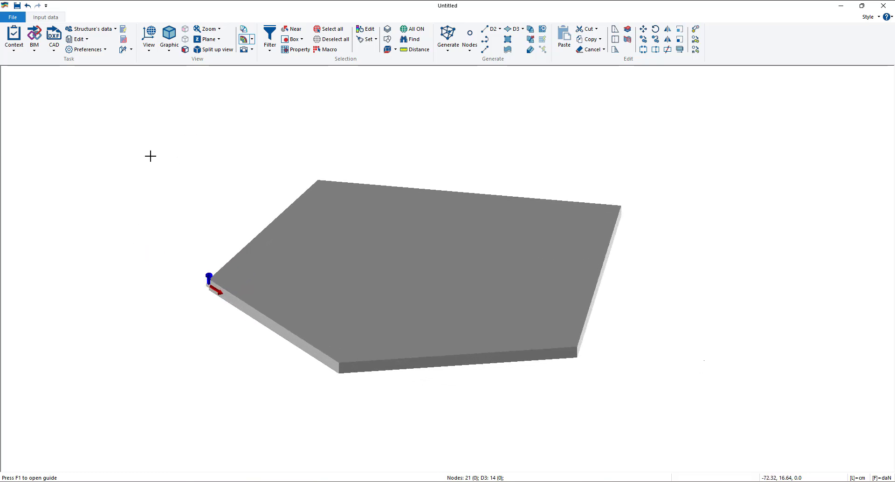
# Turn off the solid display so the element mesh shows, and examine the available selection filter options.
pyautogui.click(185, 51)
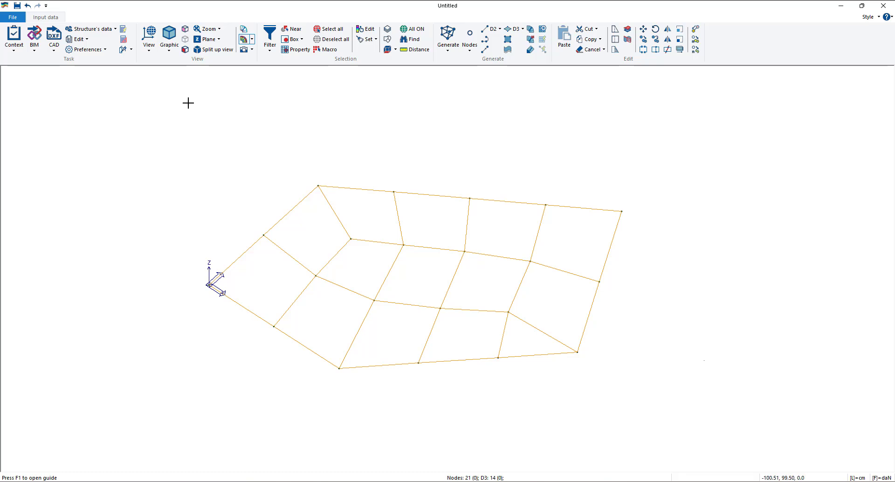
pyautogui.click(270, 42)
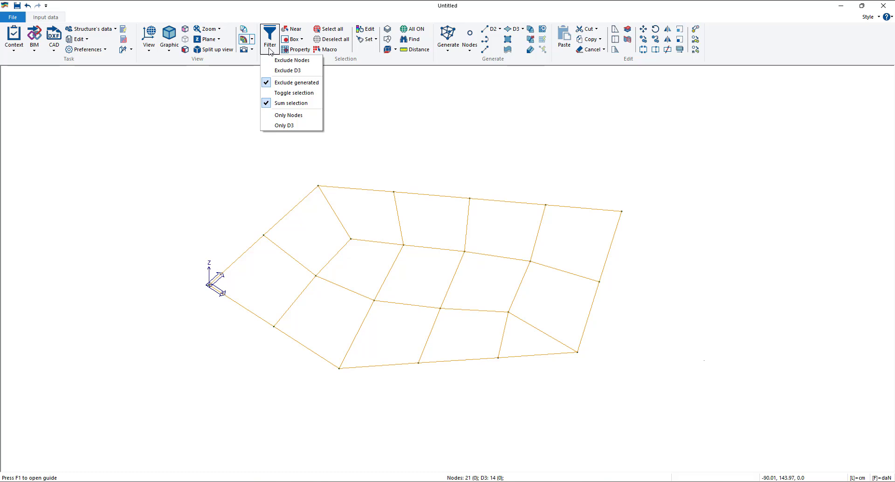
pyautogui.click(464, 162)
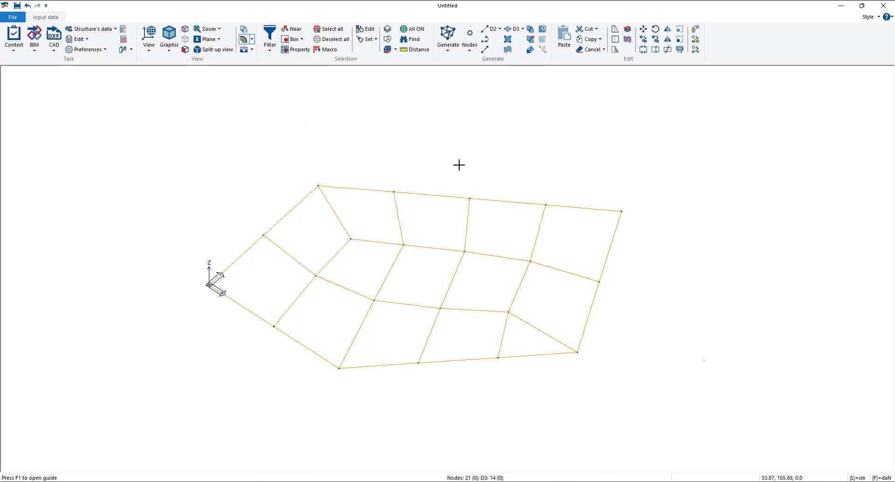
# Generate a D2 element from the slab's corner node at x 150, y 200, z 0 with dz 300.
pyautogui.click(508, 49)
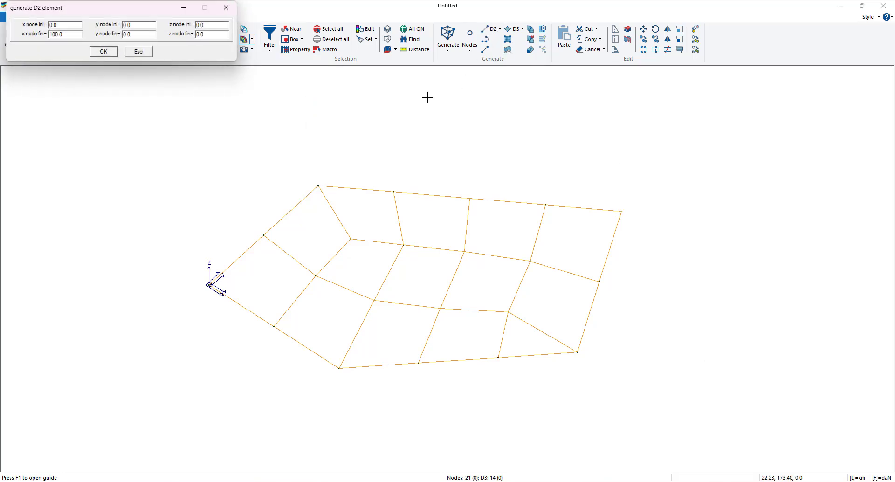
pyautogui.click(226, 7)
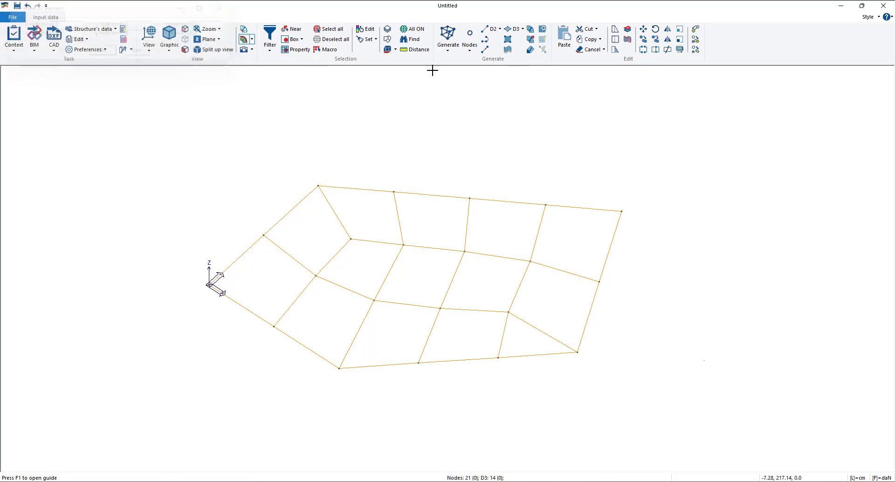
pyautogui.click(493, 29)
pyautogui.click(503, 86)
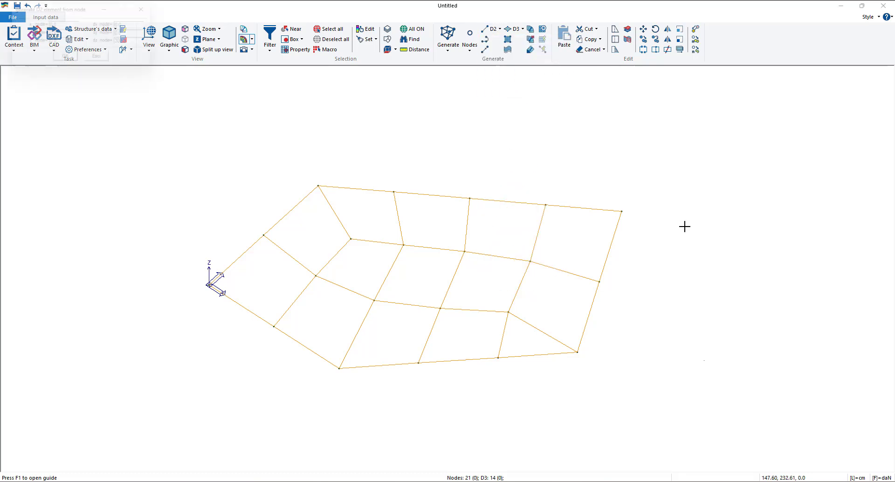
pyautogui.click(621, 211)
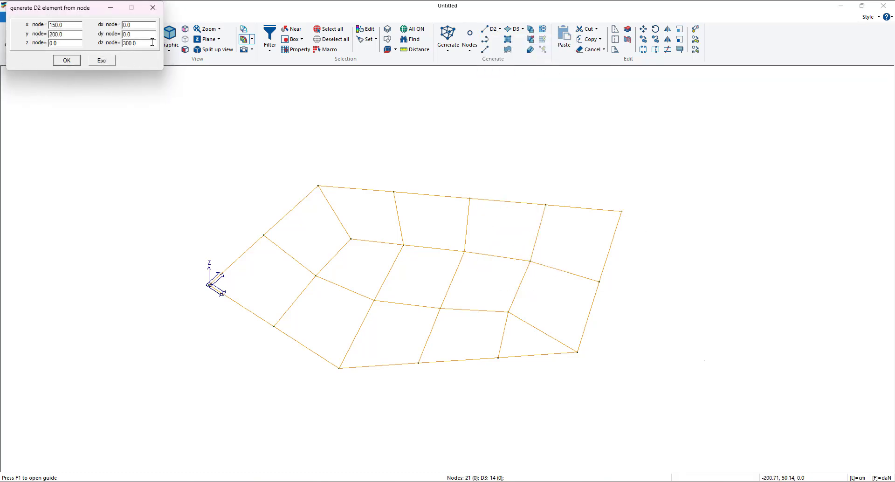
pyautogui.click(73, 62)
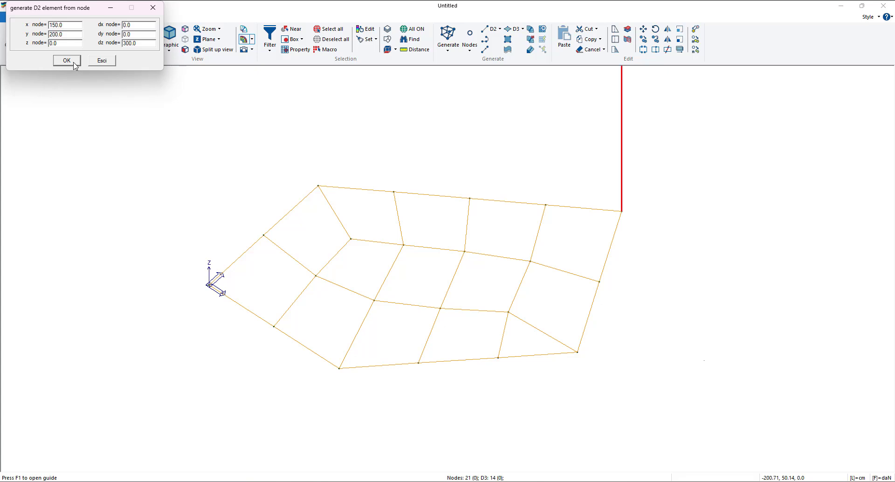
pyautogui.click(153, 7)
# Exclude nodes in the selection filter and activate the Near selection mode over the slab's D3 elements.
pyautogui.scroll(-5, 343, 180)
pyautogui.moveTo(399, 179); pyautogui.dragTo(424, 221, button='middle')
pyautogui.scroll(2, 417, 231)
pyautogui.scroll(2, 399, 173)
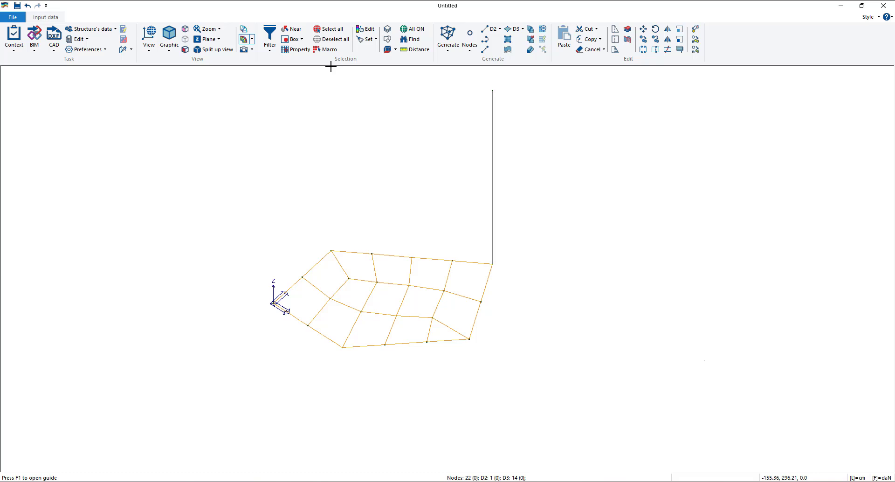
pyautogui.click(268, 49)
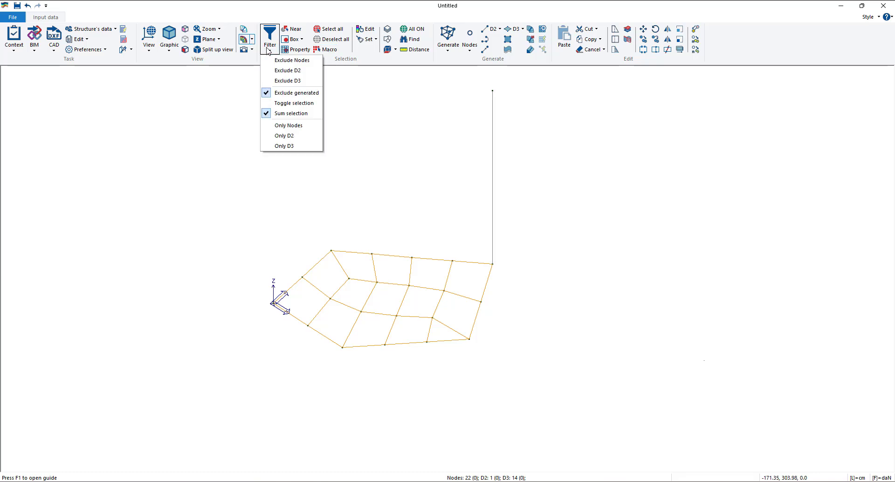
pyautogui.click(301, 61)
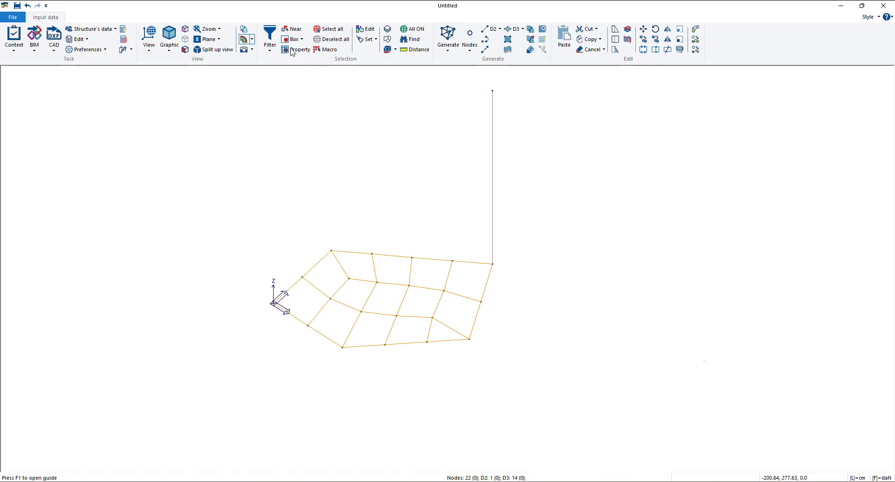
pyautogui.click(291, 29)
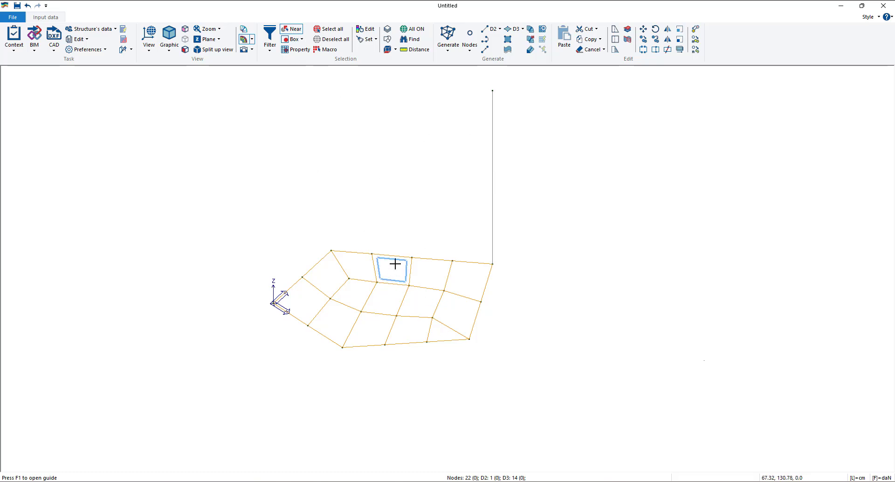
pyautogui.scroll(1, 395, 264)
pyautogui.scroll(-2, 394, 271)
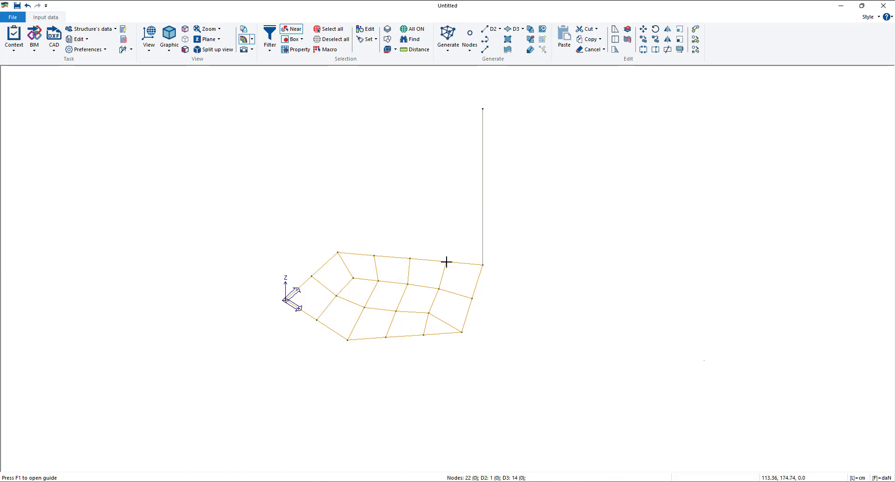
# Restrict the selection filter to only nodes, pick two nodes on the slab's far edge, clear the selection and lift the restriction.
pyautogui.click(270, 47)
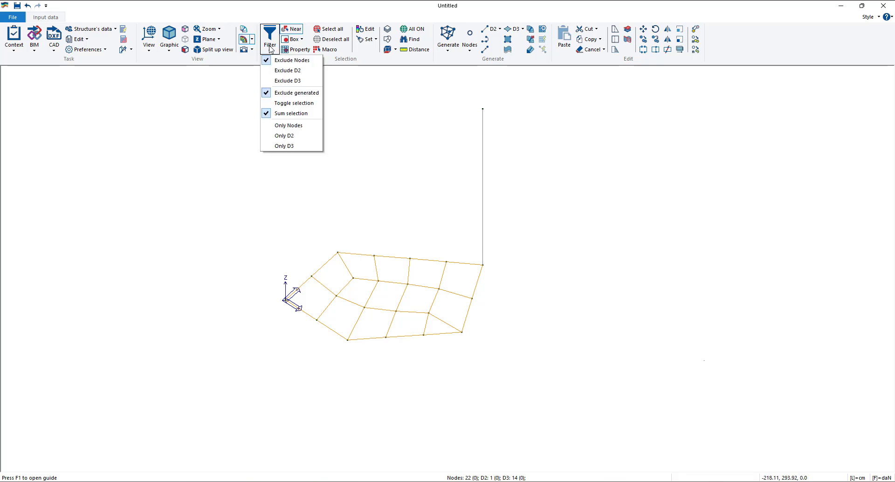
pyautogui.click(286, 125)
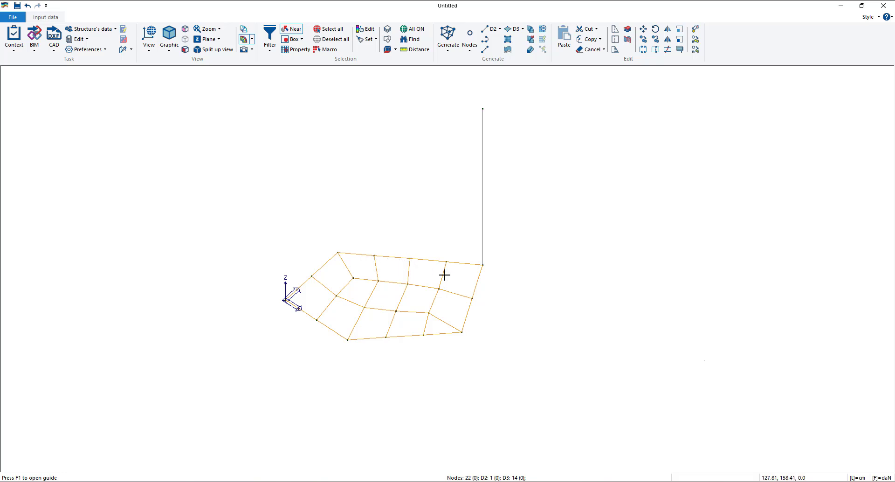
pyautogui.click(446, 261)
pyautogui.click(409, 258)
pyautogui.click(463, 204)
pyautogui.click(270, 39)
pyautogui.click(293, 127)
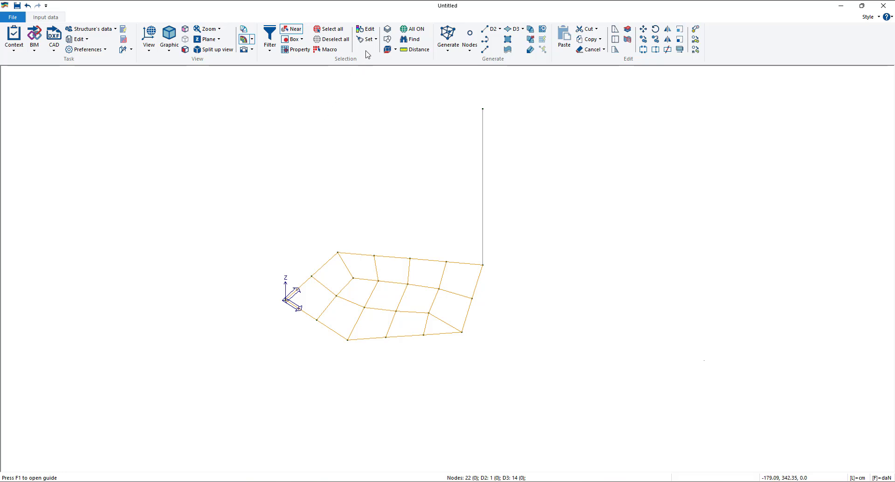
# Check the reference-setting options per element type and open the properties of the second D3 element along the far edge.
pyautogui.click(376, 39)
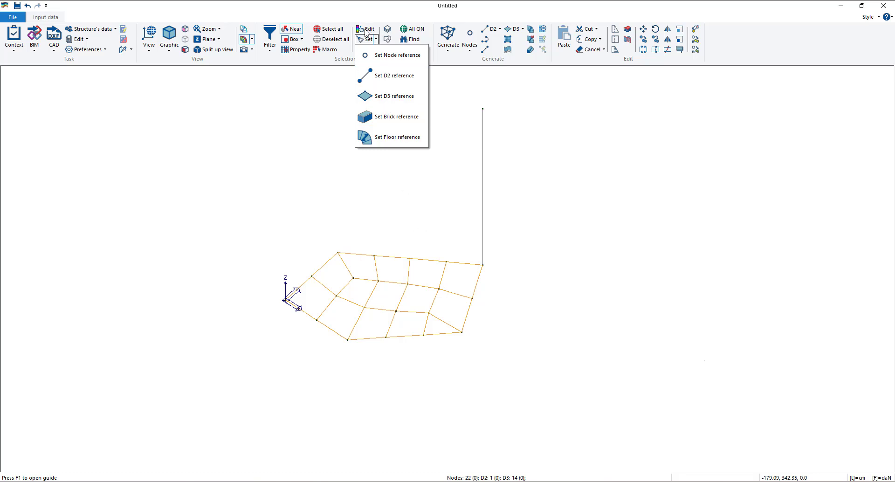
pyautogui.click(350, 183)
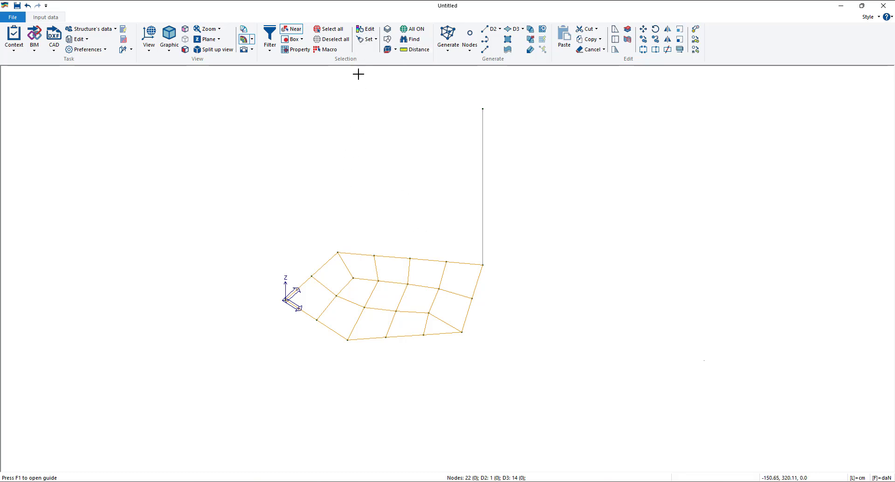
pyautogui.click(362, 30)
pyautogui.click(392, 267)
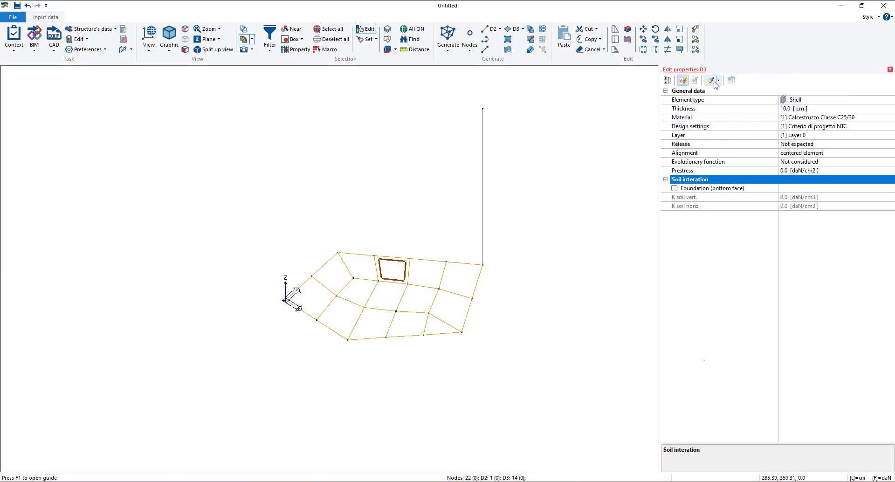
# Close the element properties and change the Thickness in the reference settings for D3 shell elements.
pyautogui.click(890, 69)
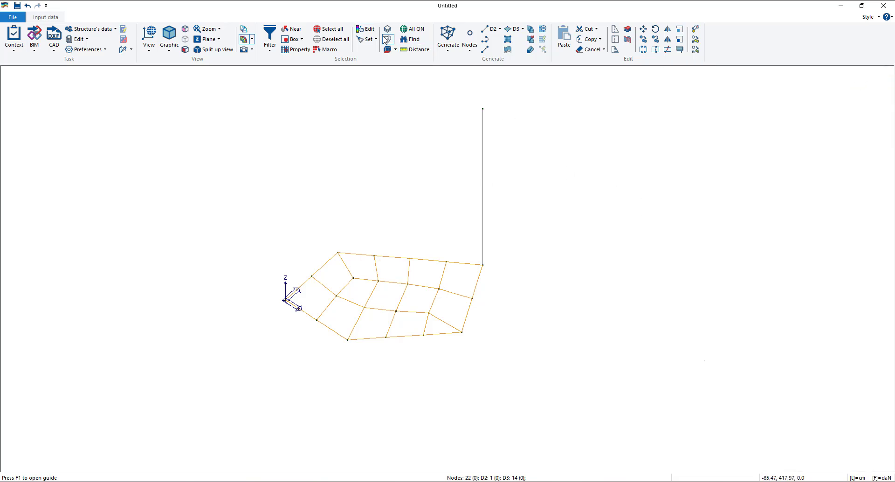
pyautogui.click(375, 40)
pyautogui.click(404, 104)
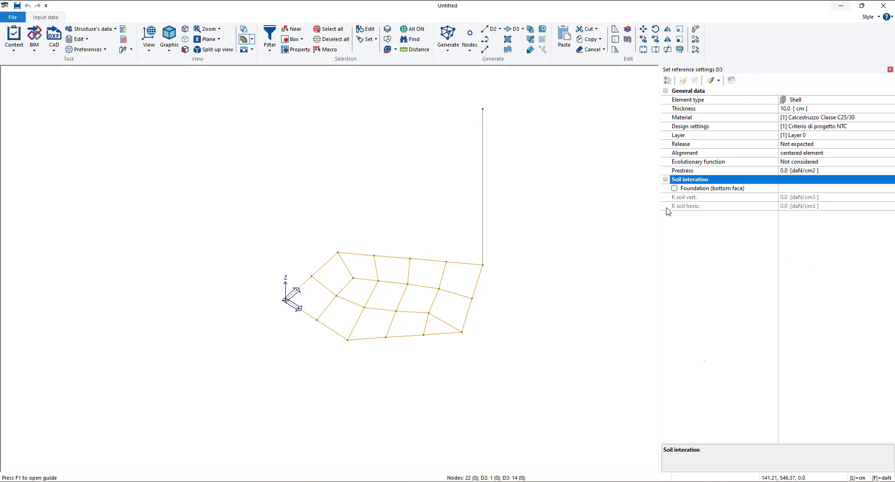
pyautogui.click(784, 109)
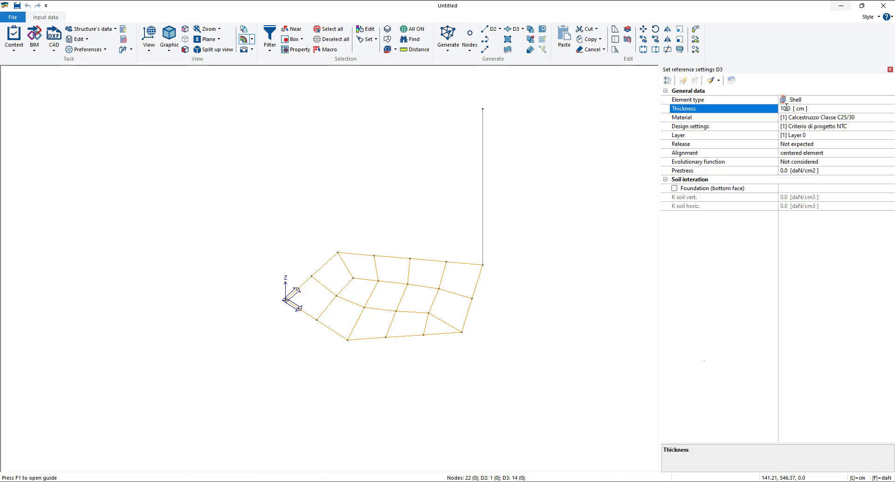
pyautogui.write('0')
pyautogui.click(709, 82)
pyautogui.click(889, 69)
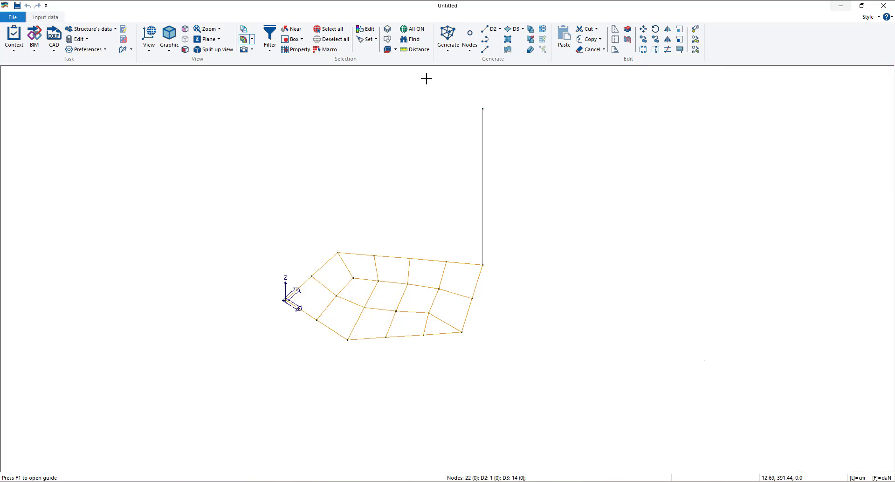
# Assign the D3 reference settings to the slab's corner element at the column base and check it in solid display.
pyautogui.click(455, 278)
pyautogui.rightClick(397, 189)
pyautogui.click(432, 332)
pyautogui.click(169, 46)
pyautogui.click(181, 84)
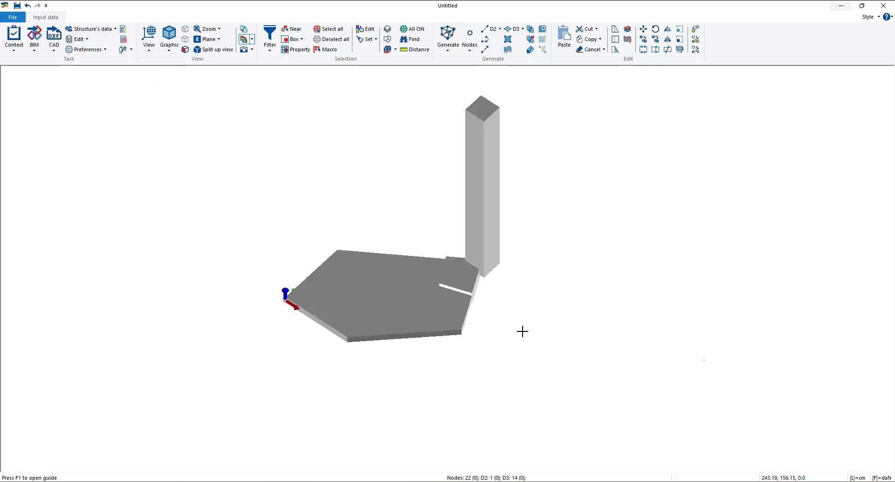
# Return to wireframe display and undo the property assignment on the slab's corner element.
pyautogui.click(169, 46)
pyautogui.click(182, 66)
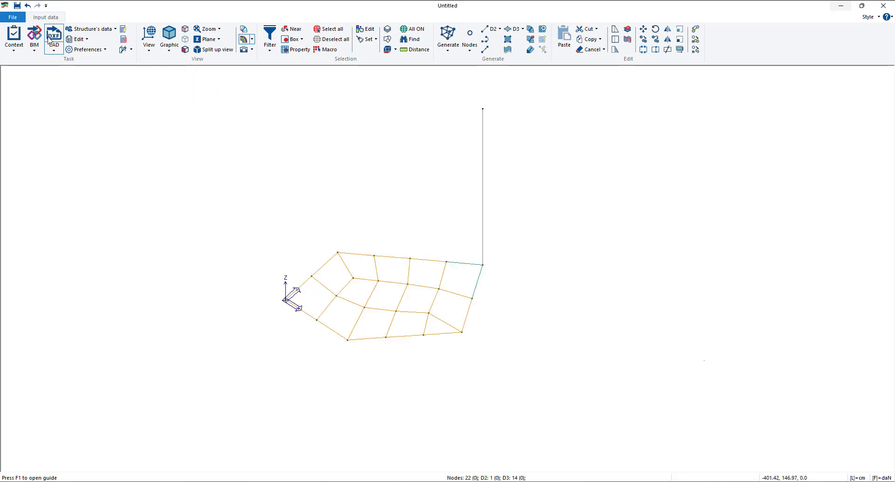
pyautogui.click(29, 8)
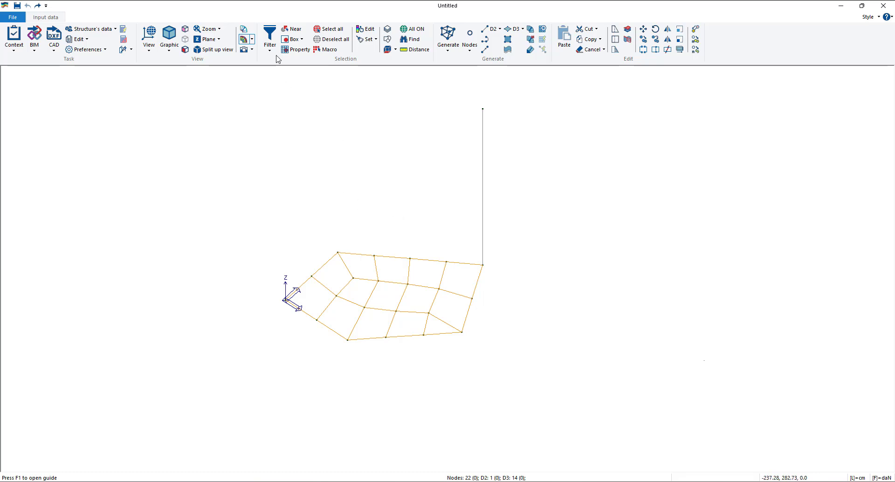
# Isolate the elements lying on the slab's plane by picking slab nodes, and restore the display of all elements.
pyautogui.click(387, 51)
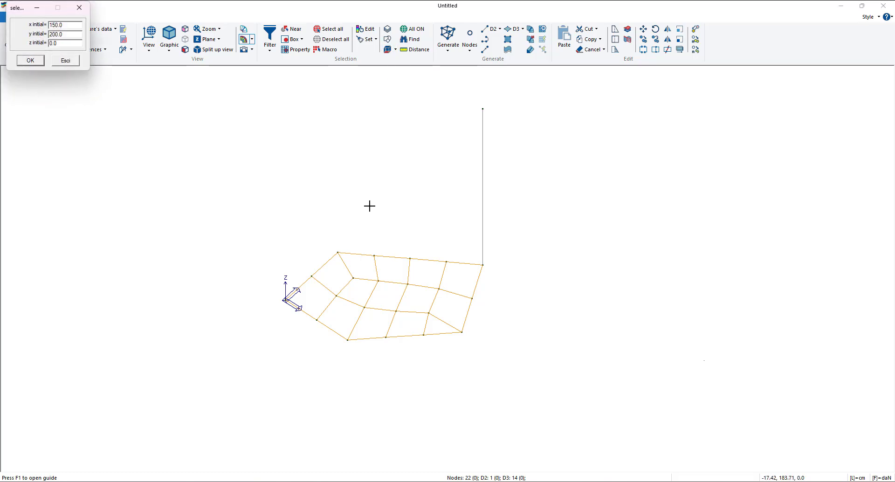
pyautogui.click(285, 299)
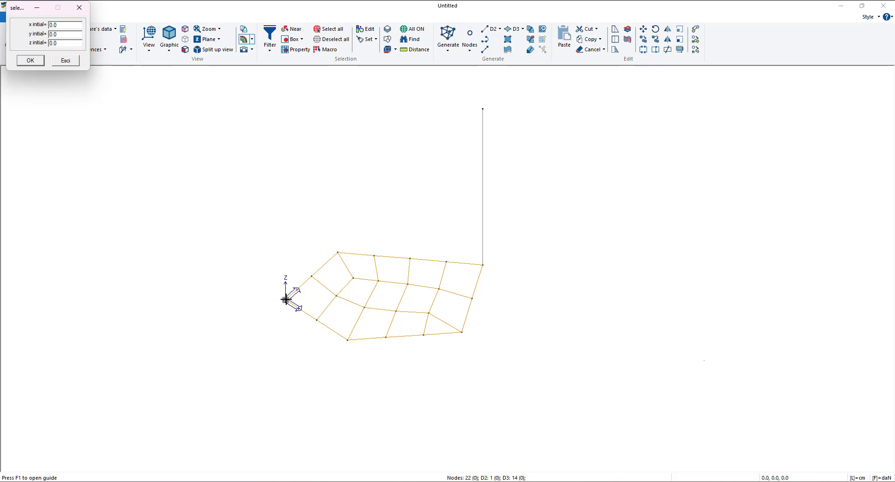
pyautogui.click(461, 334)
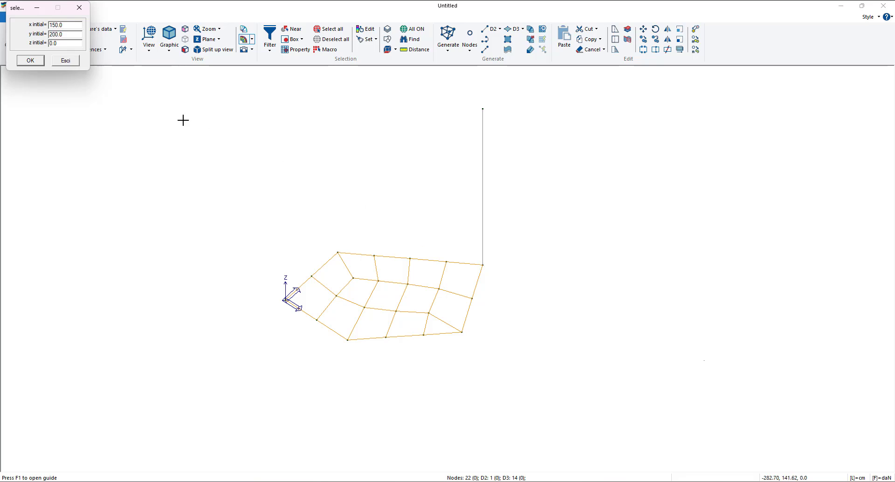
pyautogui.click(408, 284)
pyautogui.click(378, 280)
pyautogui.click(33, 61)
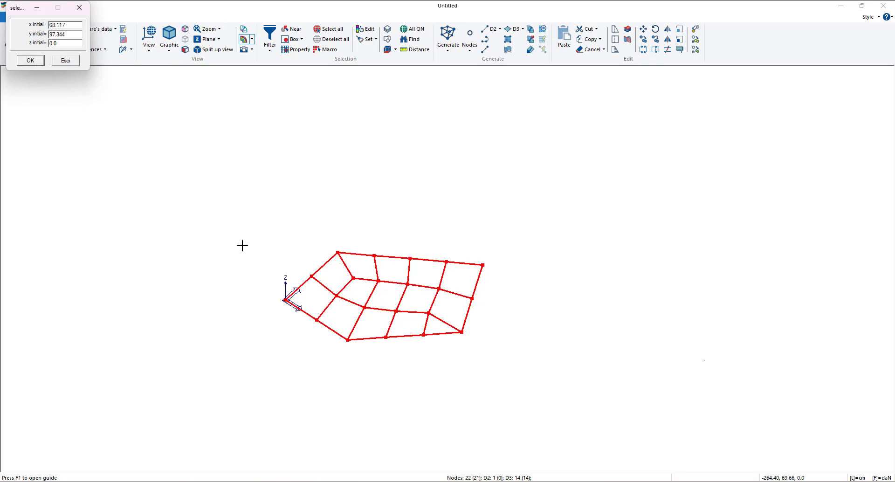
pyautogui.rightClick(503, 352)
pyautogui.moveTo(536, 358)
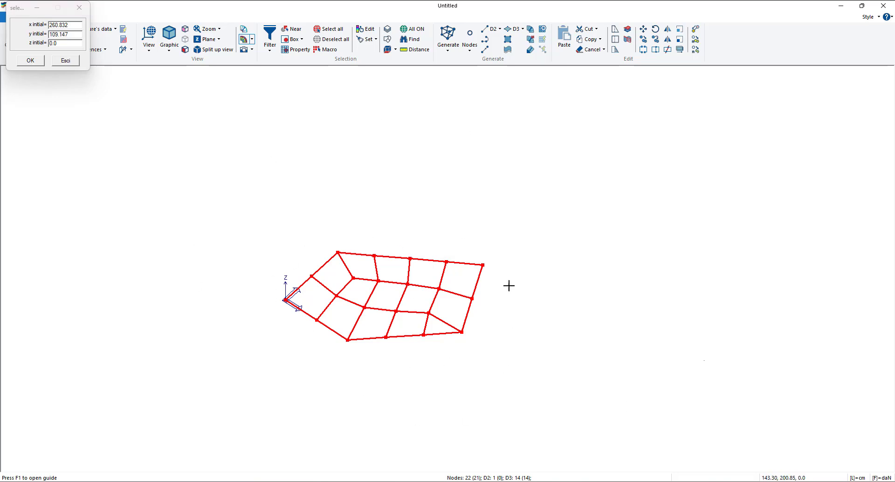
pyautogui.click(65, 60)
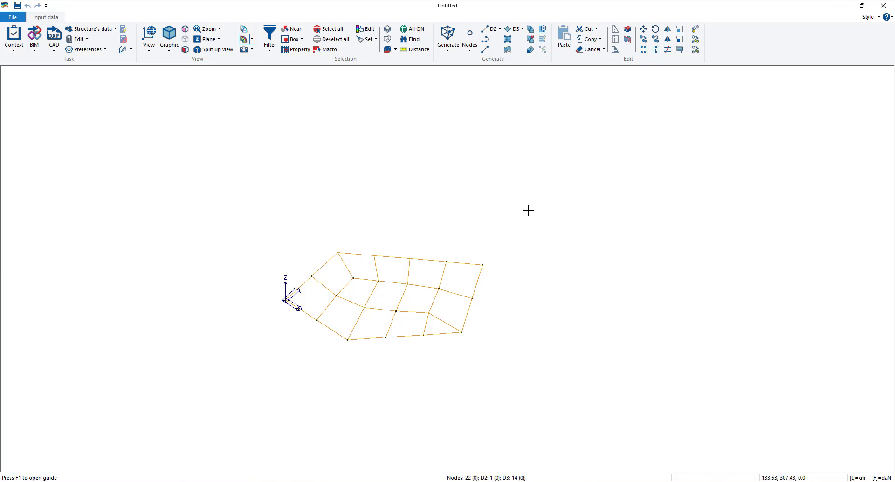
pyautogui.click(417, 30)
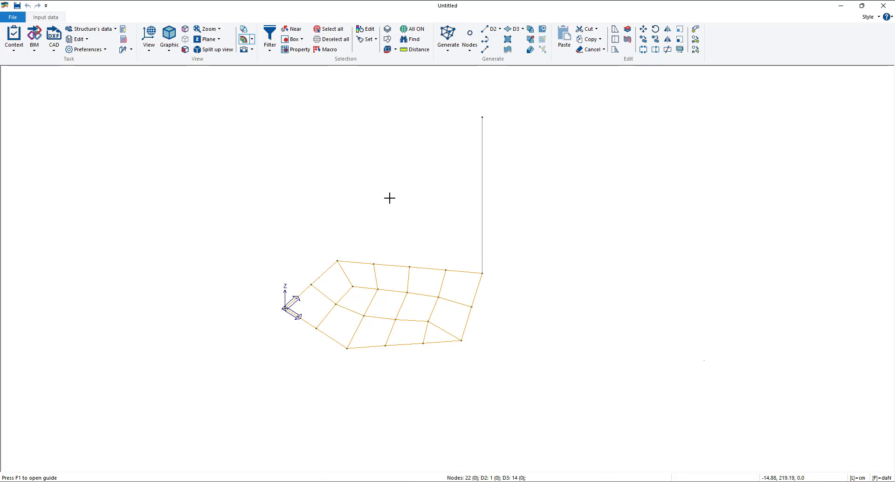
pyautogui.scroll(-1, 390, 198)
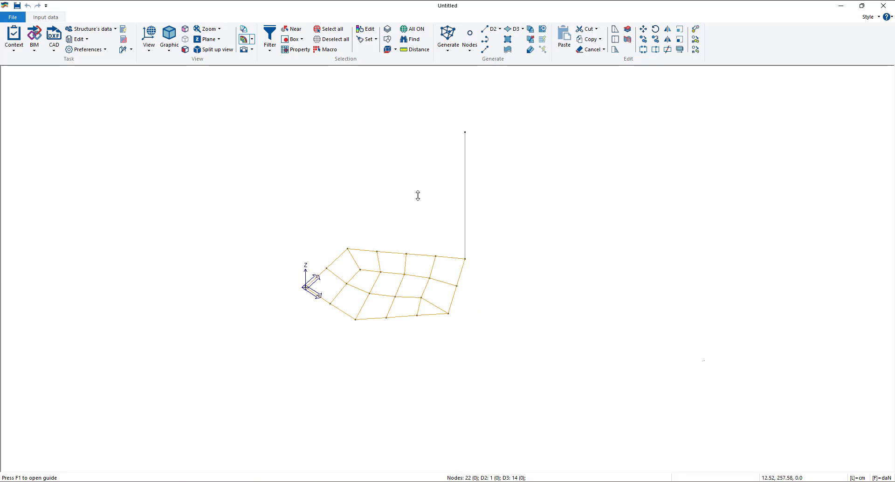
pyautogui.scroll(-1, 416, 193)
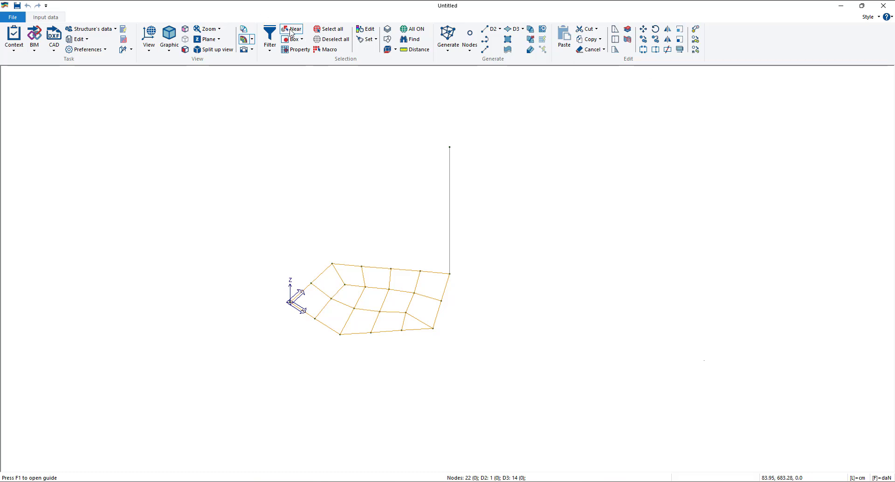
pyautogui.click(291, 31)
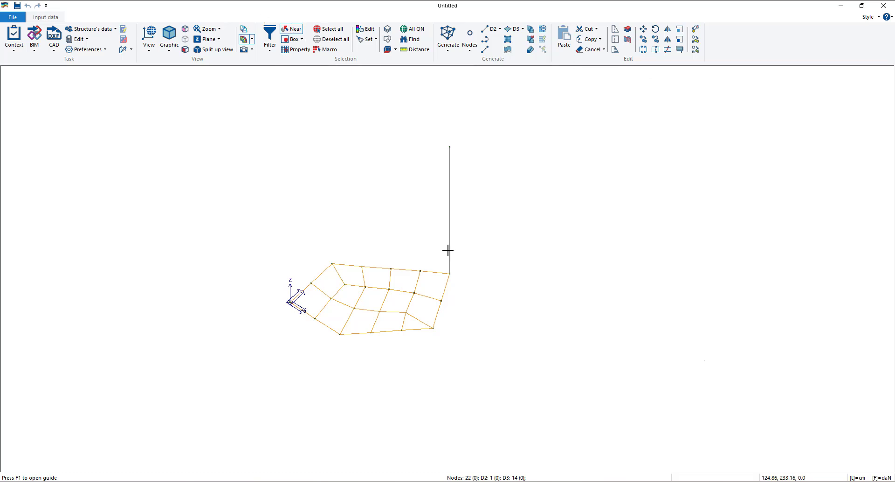
pyautogui.click(450, 148)
pyautogui.click(450, 195)
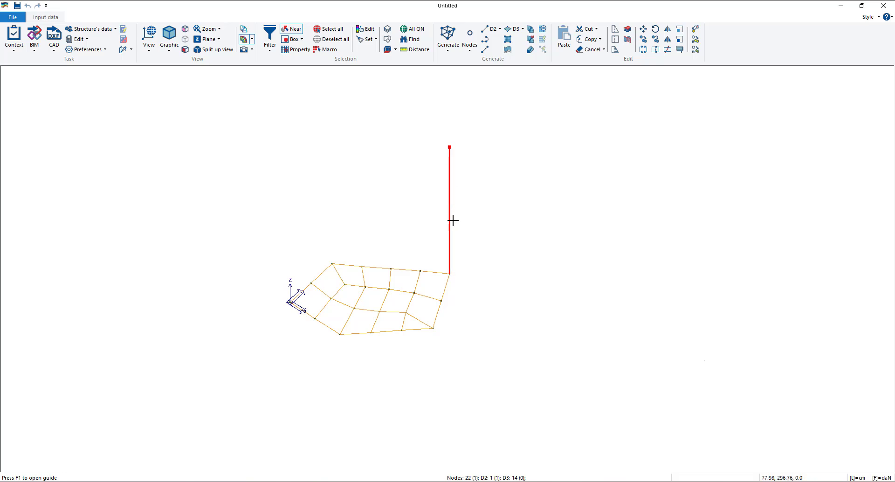
pyautogui.click(448, 272)
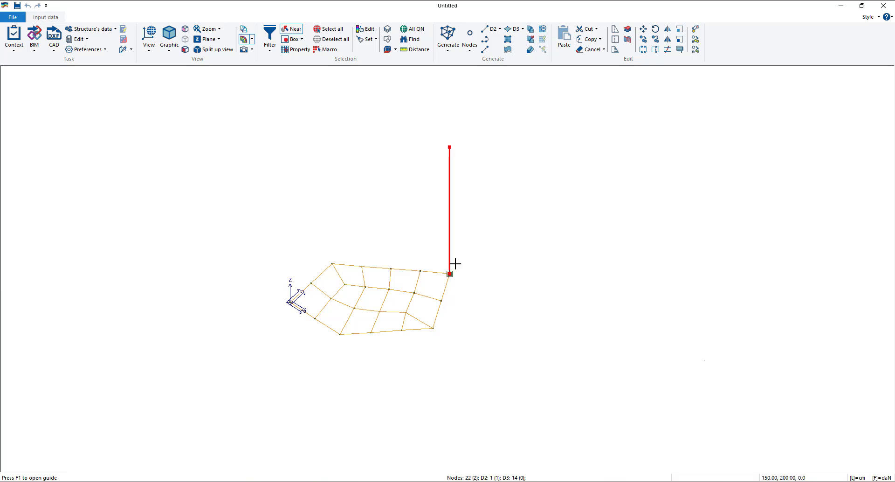
pyautogui.click(643, 31)
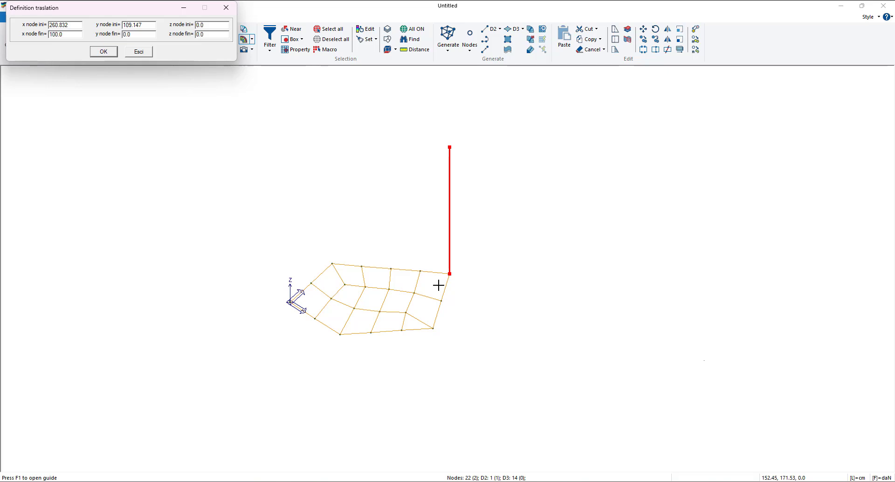
pyautogui.click(226, 7)
# Move the vertical D2 element and its top node from node 150, 200, 0 to corner node 200, 100, 0, and undo the move.
pyautogui.click(291, 29)
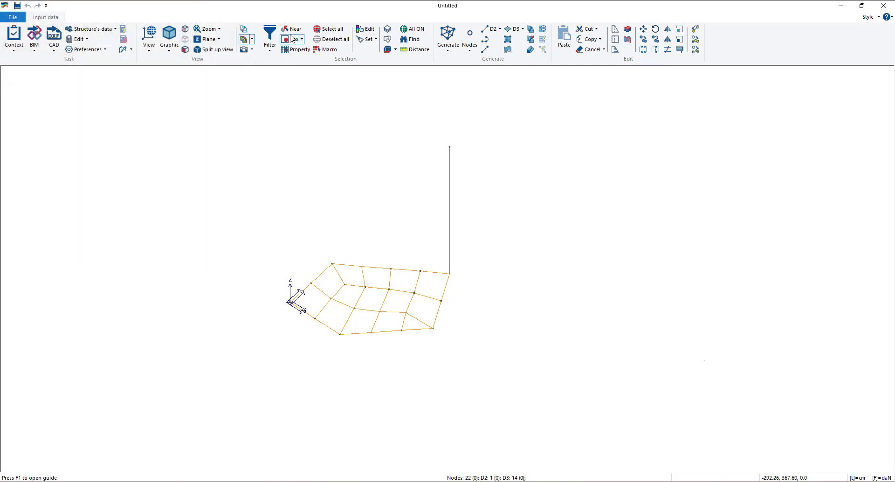
pyautogui.click(450, 188)
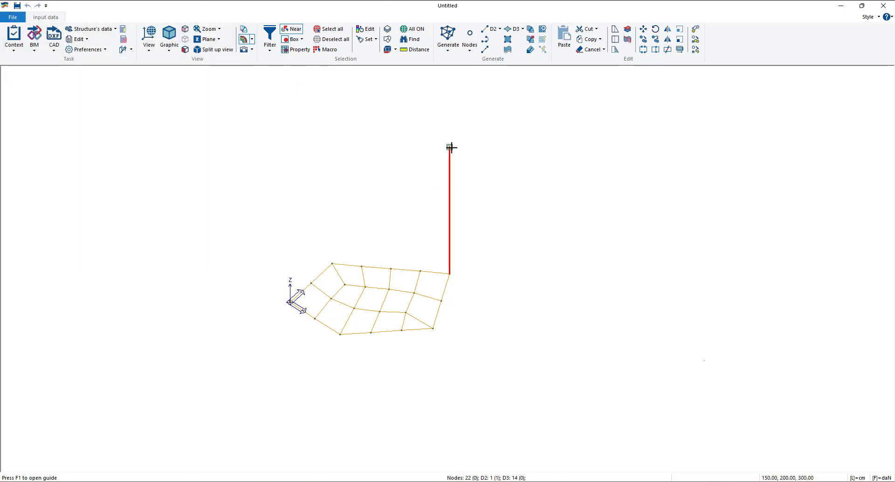
pyautogui.click(456, 149)
pyautogui.click(643, 29)
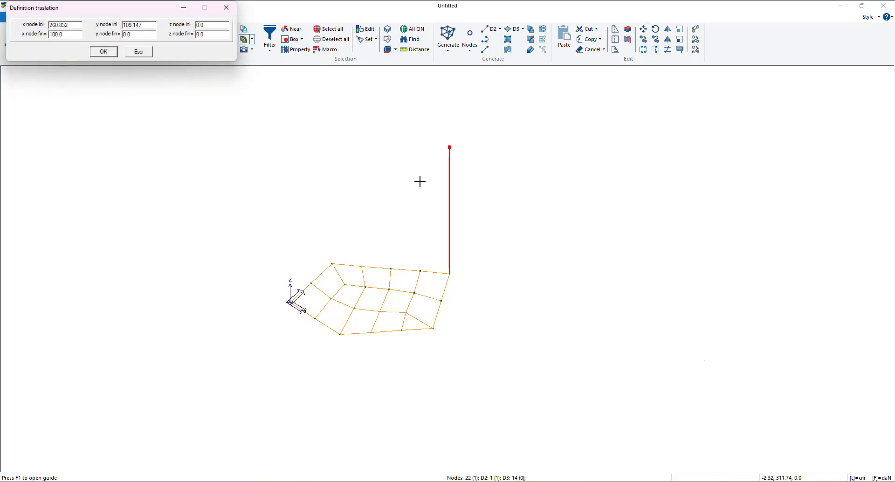
pyautogui.click(449, 273)
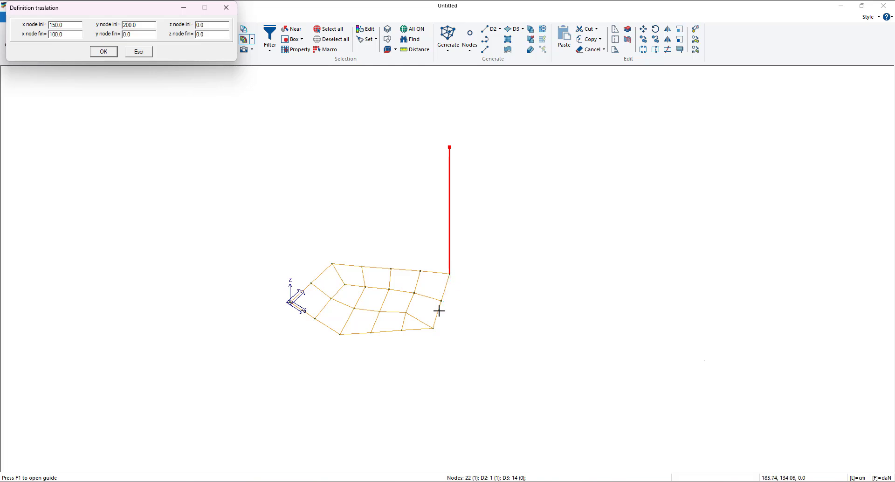
pyautogui.click(433, 328)
pyautogui.moveTo(72, 8); pyautogui.dragTo(173, 135)
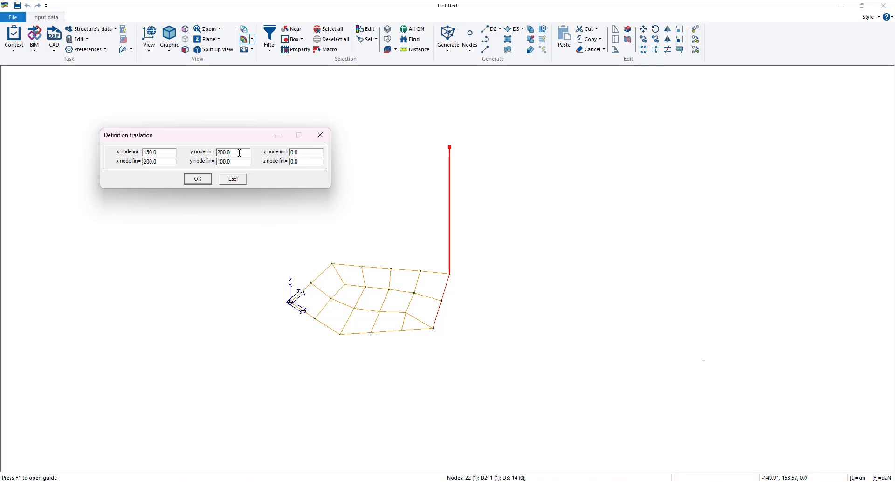
pyautogui.click(196, 179)
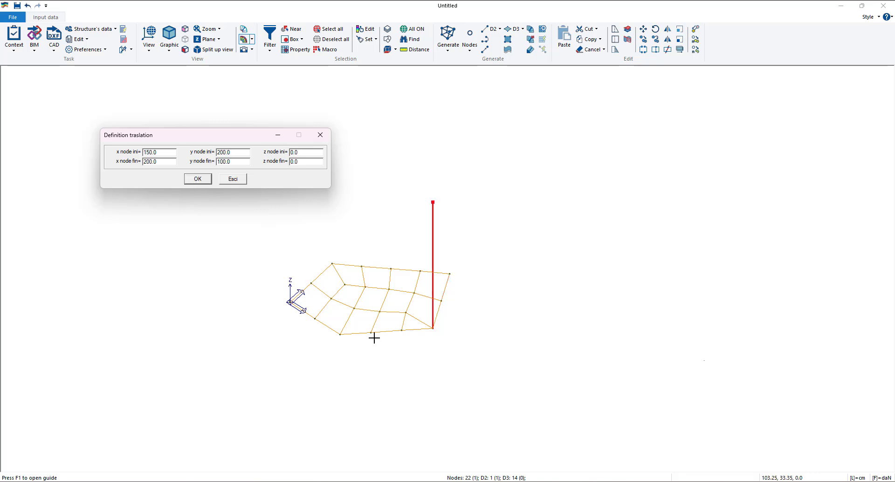
pyautogui.click(235, 183)
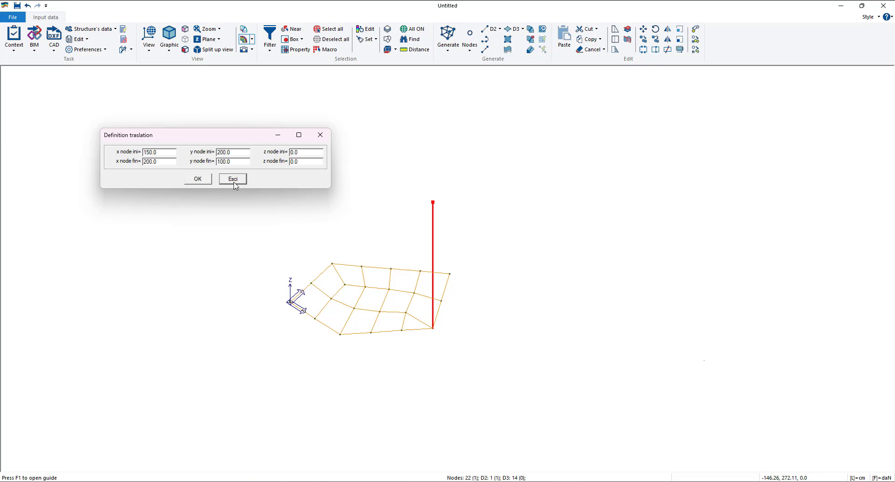
pyautogui.click(27, 5)
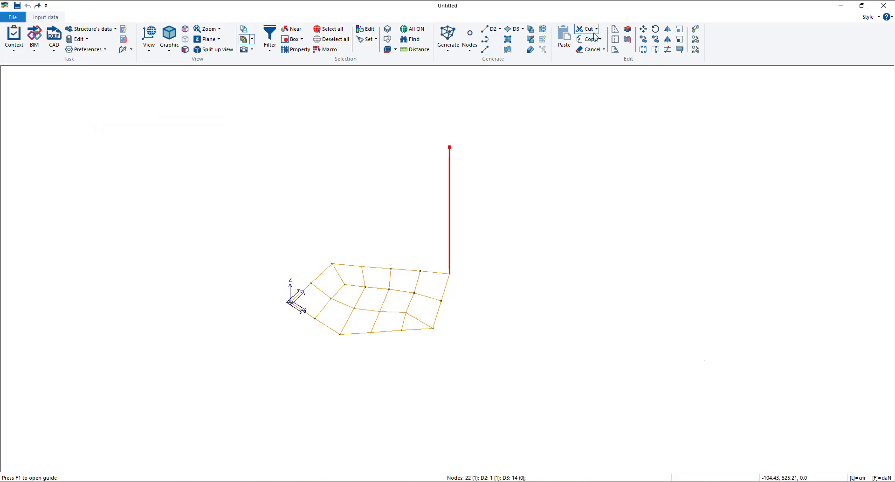
# Move the selected D2 element by a relative translation from x 0, y 0 to x 50, y -100, keeping z at 0.
pyautogui.click(643, 29)
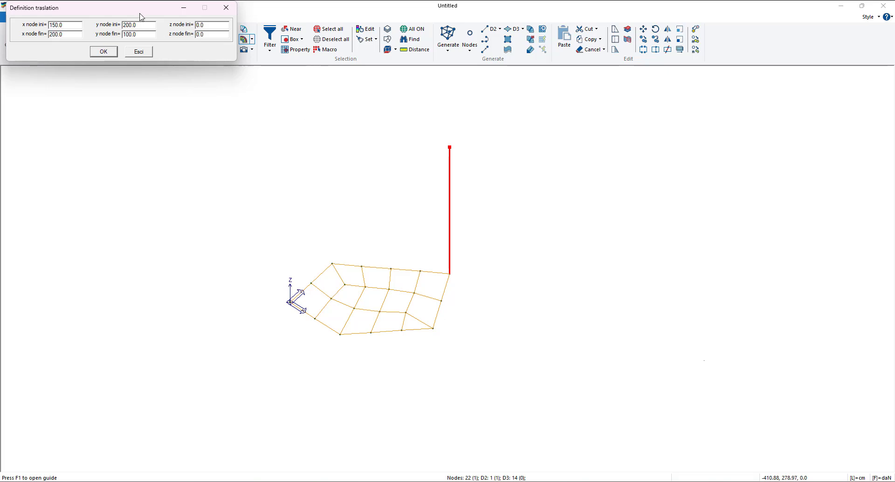
pyautogui.moveTo(141, 11); pyautogui.dragTo(205, 182)
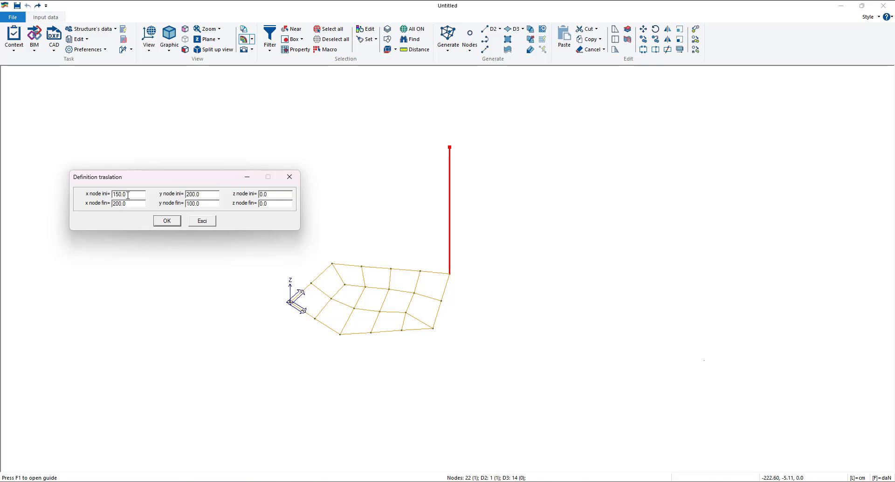
pyautogui.moveTo(128, 194); pyautogui.dragTo(93, 195)
pyautogui.write('0')
pyautogui.press('Tab')
pyautogui.write('50')
pyautogui.press('Tab')
pyautogui.write('0')
pyautogui.write('-')
pyautogui.click(167, 221)
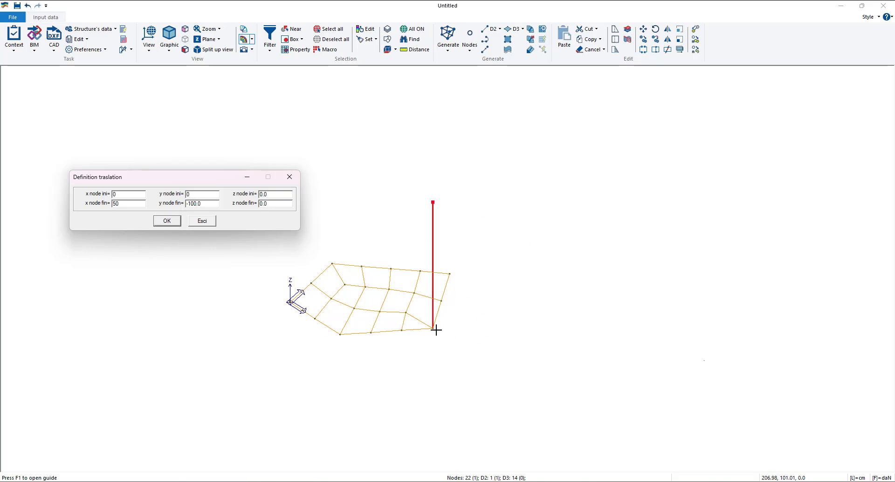
# Pick the far-edge end nodes as translation vector from 0, 100 to 150, 200, leave the command and undo the relative move.
pyautogui.click(332, 265)
pyautogui.click(449, 274)
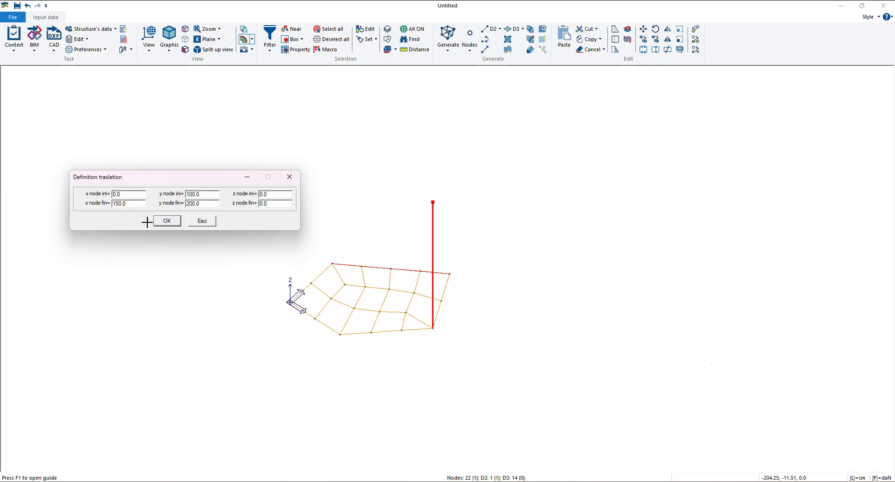
pyautogui.moveTo(146, 179); pyautogui.dragTo(153, 139)
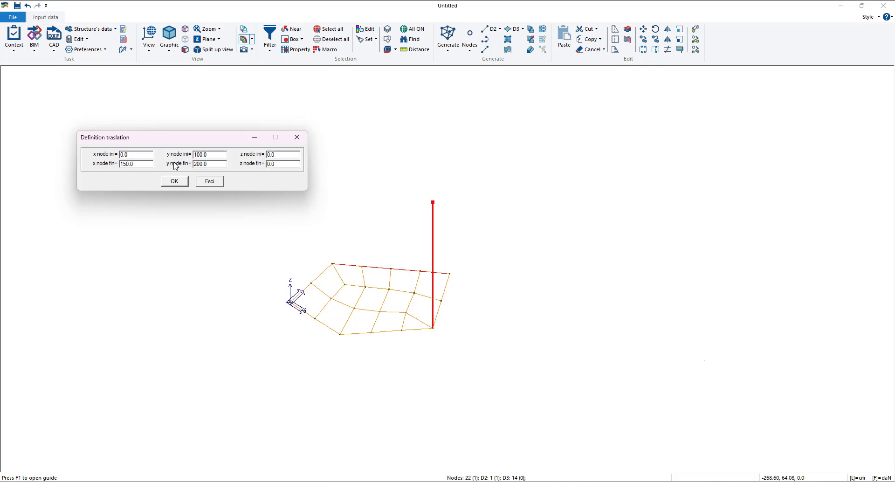
pyautogui.click(297, 137)
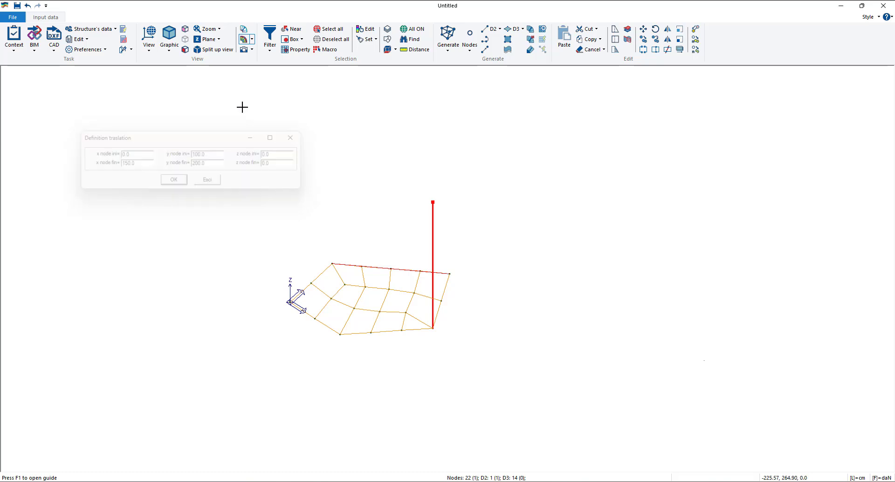
pyautogui.click(27, 6)
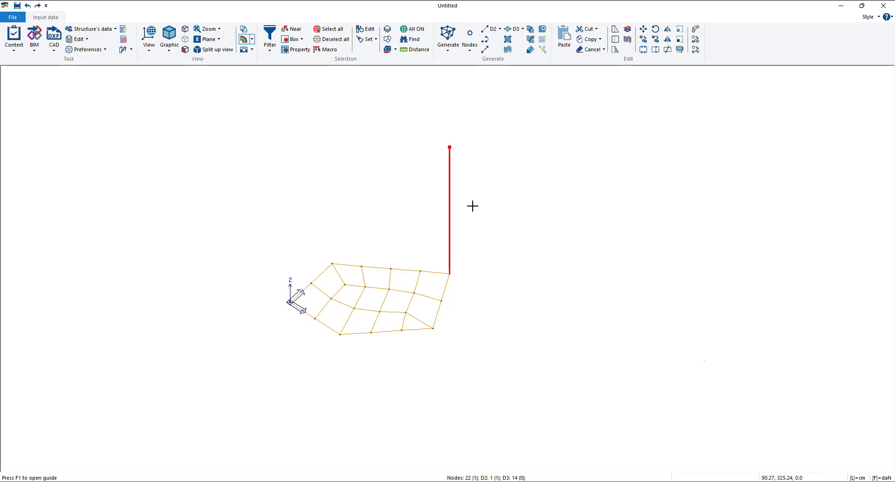
# Copy the selected vertical D2 element by translation from node 150, 200, 0 to slab corner node 200, 100, 0.
pyautogui.click(644, 44)
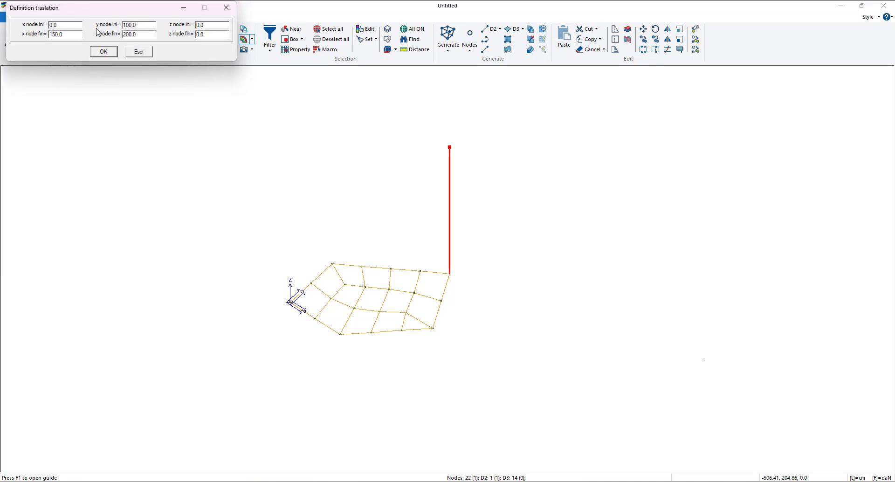
pyautogui.click(449, 274)
pyautogui.click(433, 327)
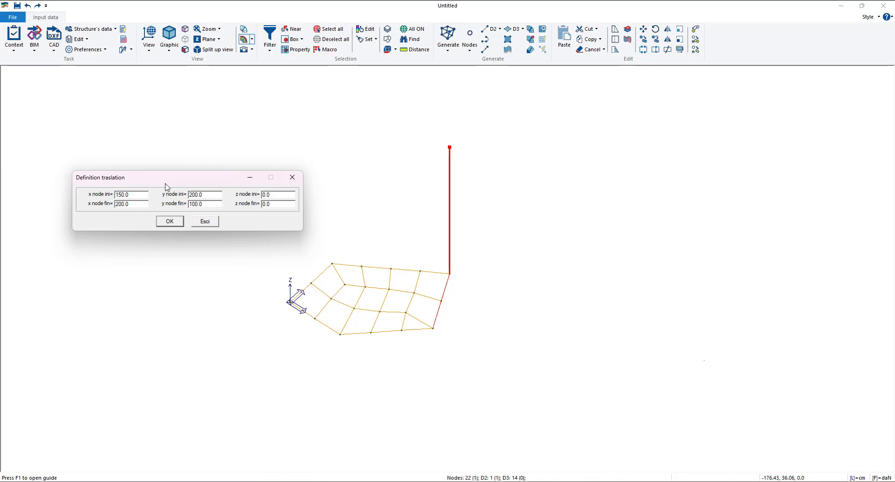
pyautogui.click(181, 225)
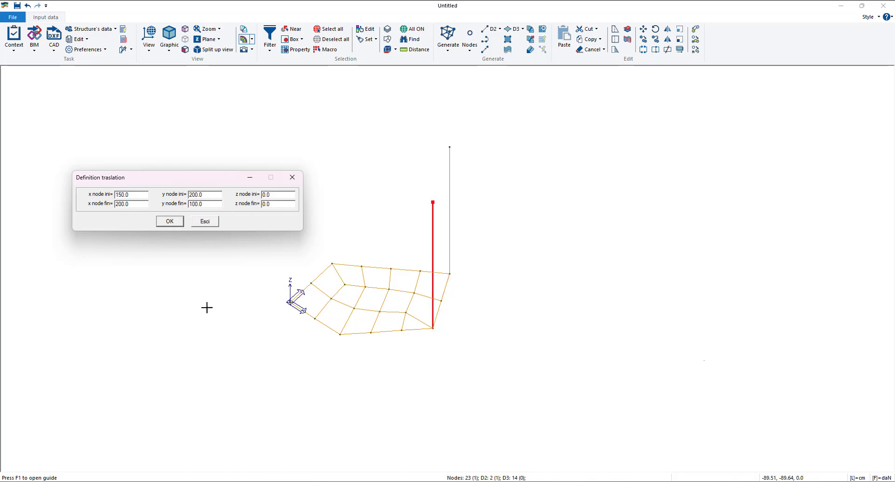
pyautogui.click(293, 178)
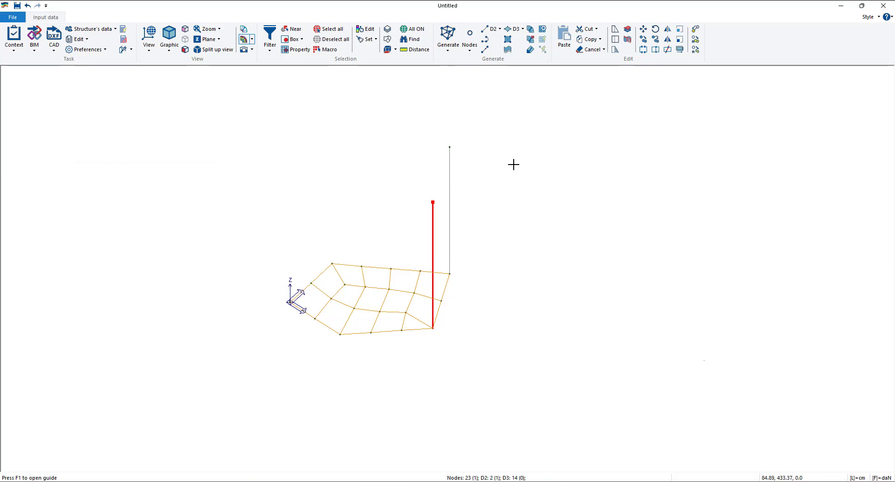
# Divide the taller vertical D2 element at the mesh's back corner in half twice, making four equal elements.
pyautogui.click(512, 191)
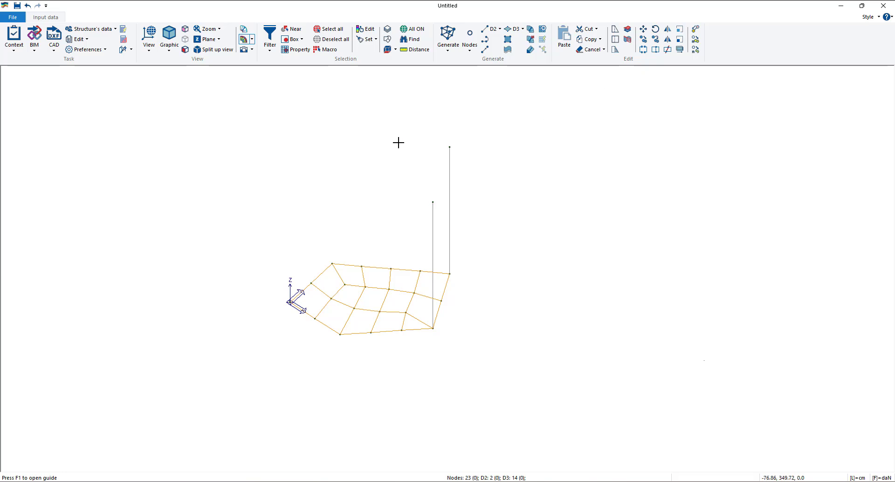
pyautogui.click(292, 29)
pyautogui.click(449, 176)
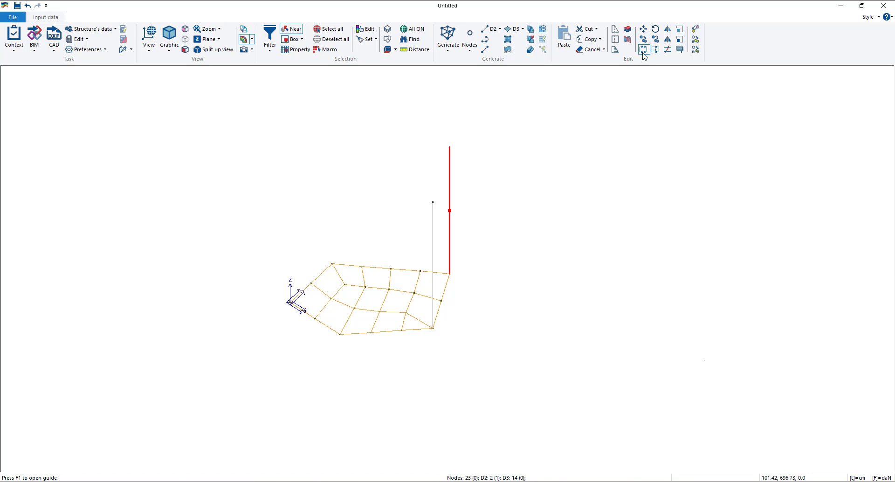
pyautogui.click(643, 50)
pyautogui.scroll(6, 447, 212)
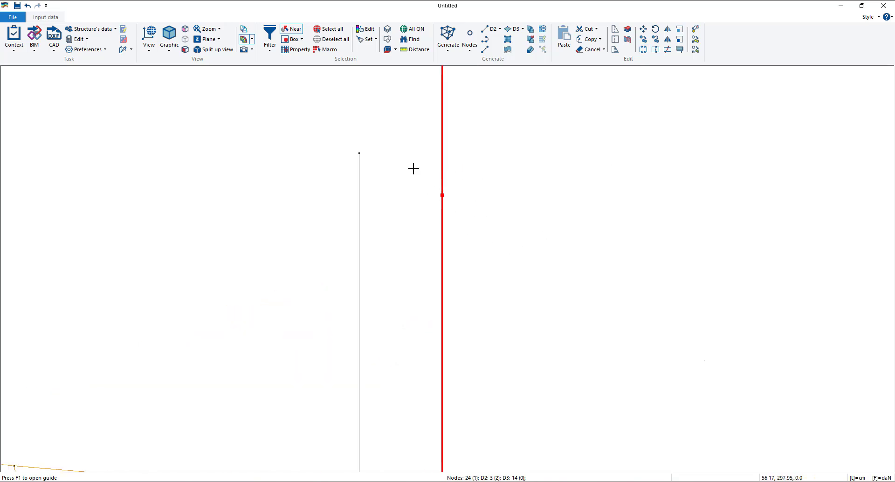
pyautogui.scroll(-5, 438, 205)
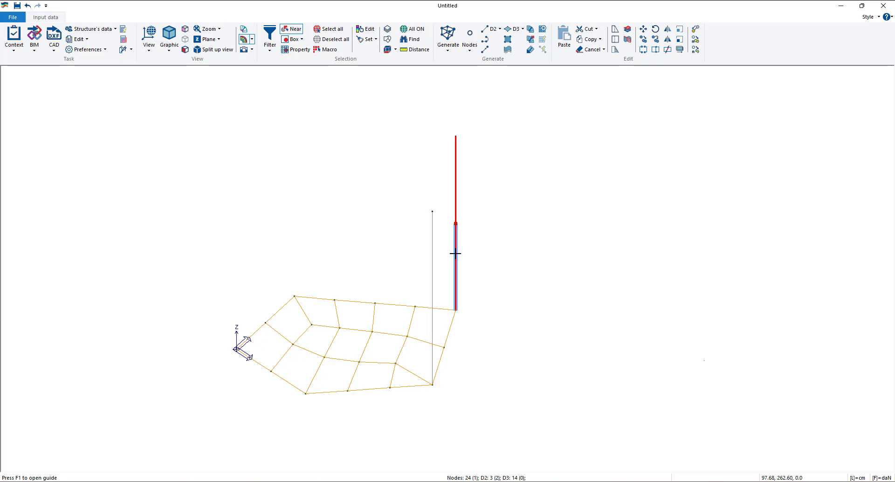
pyautogui.click(642, 50)
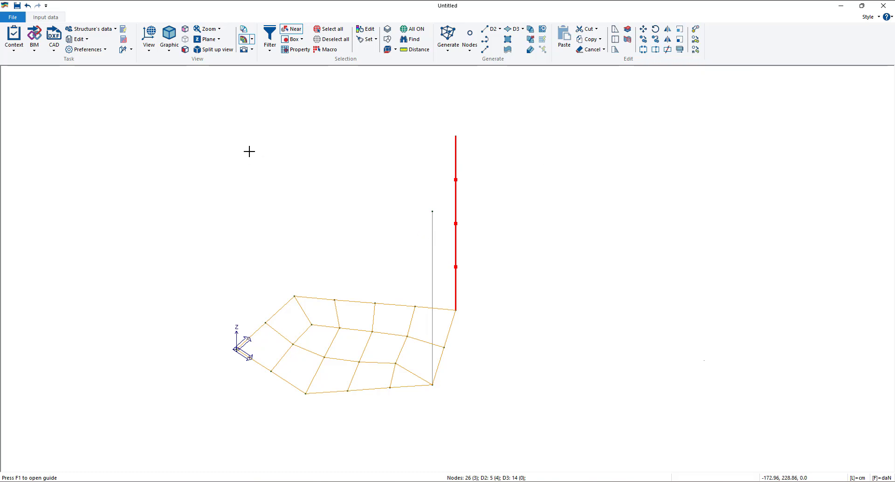
pyautogui.press('Escape')
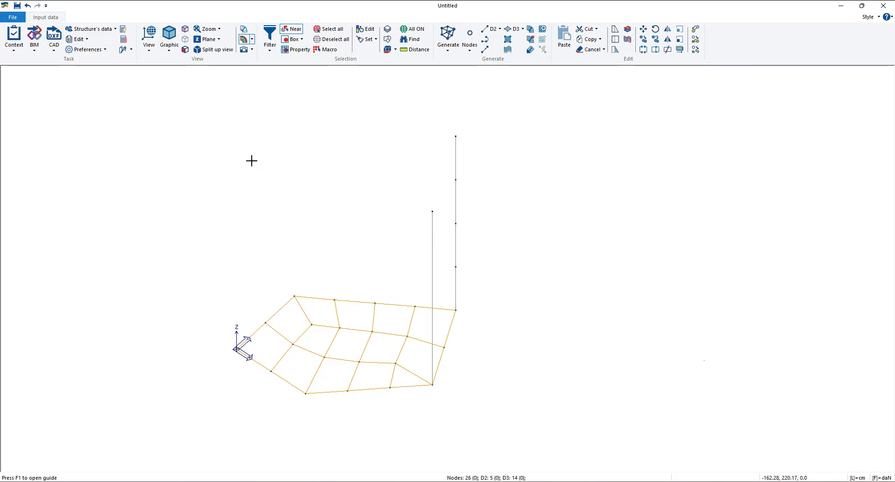
# Examine the divided vertical elements and their nodes in the split-up view.
pyautogui.click(210, 52)
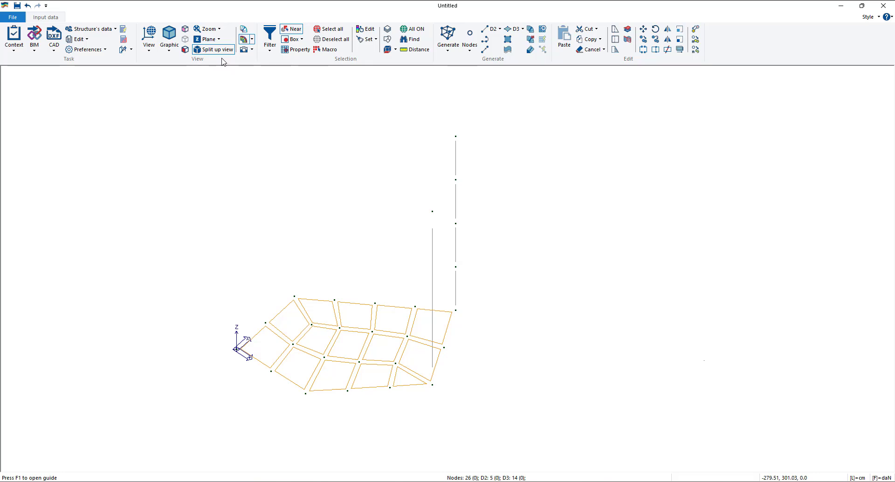
pyautogui.scroll(5, 449, 180)
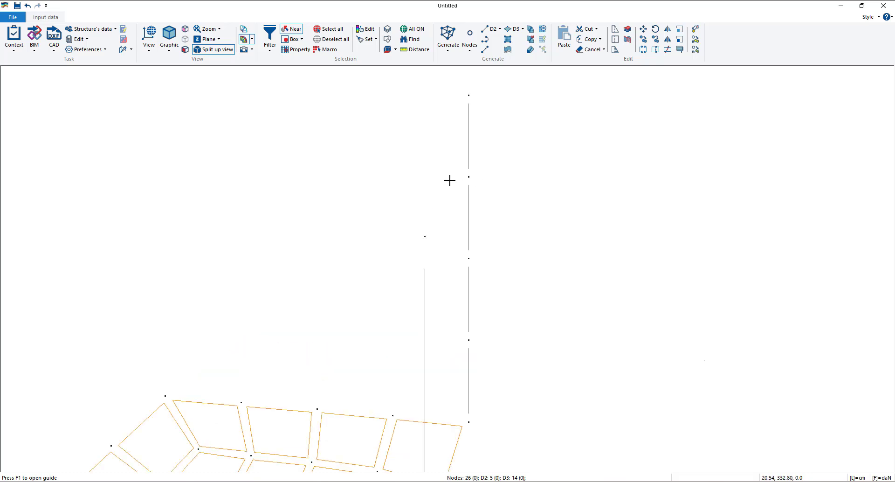
pyautogui.scroll(-5, 493, 160)
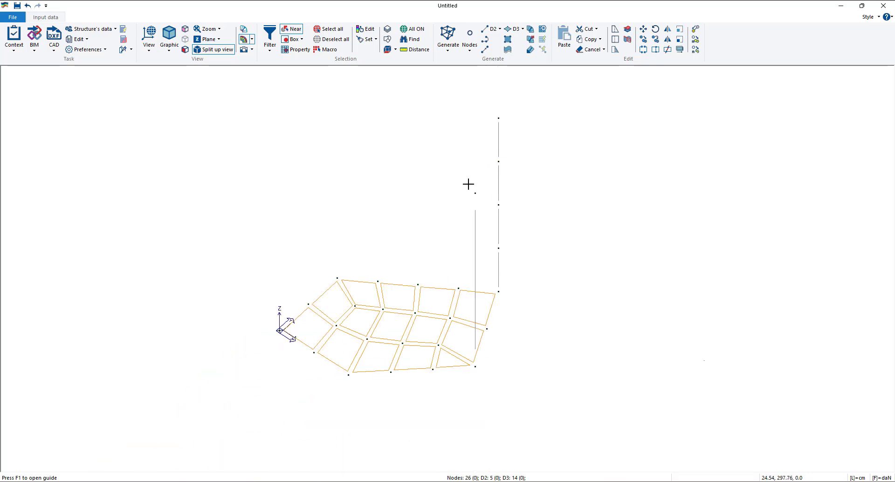
pyautogui.moveTo(527, 178); pyautogui.dragTo(471, 188, button='middle')
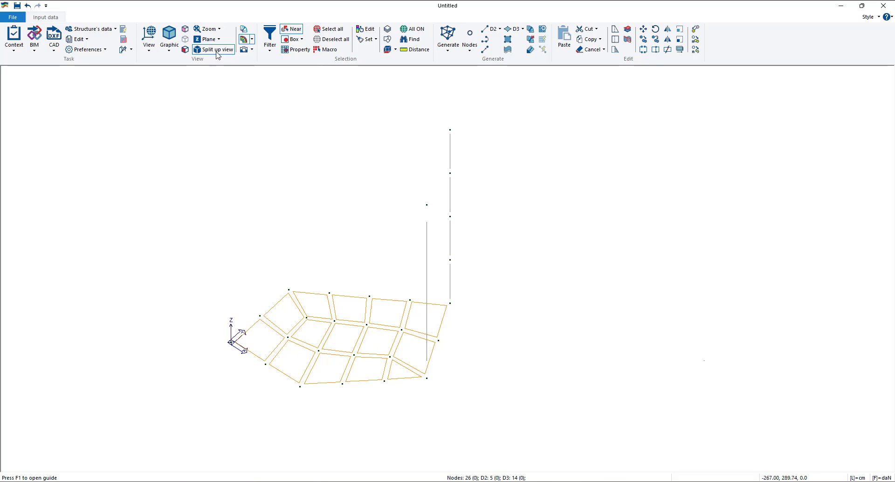
# Delete the undivided vertical D2 element at the mesh's front corner.
pyautogui.click(426, 211)
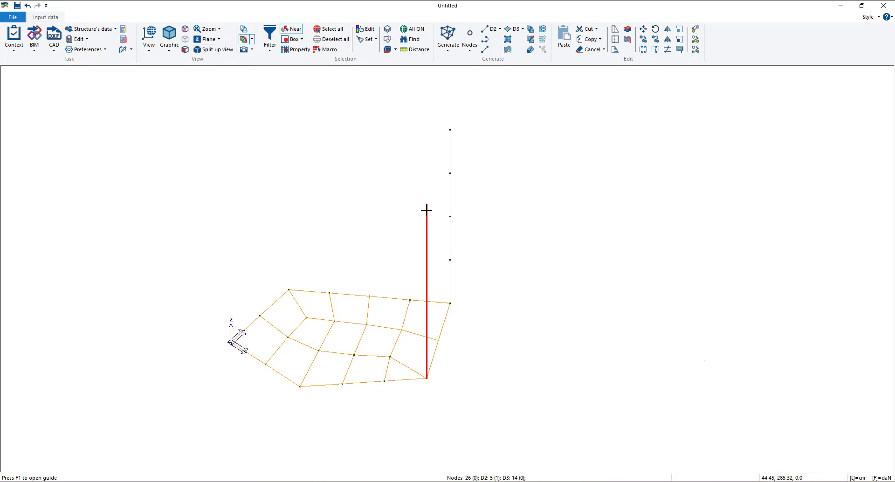
pyautogui.press('Delete')
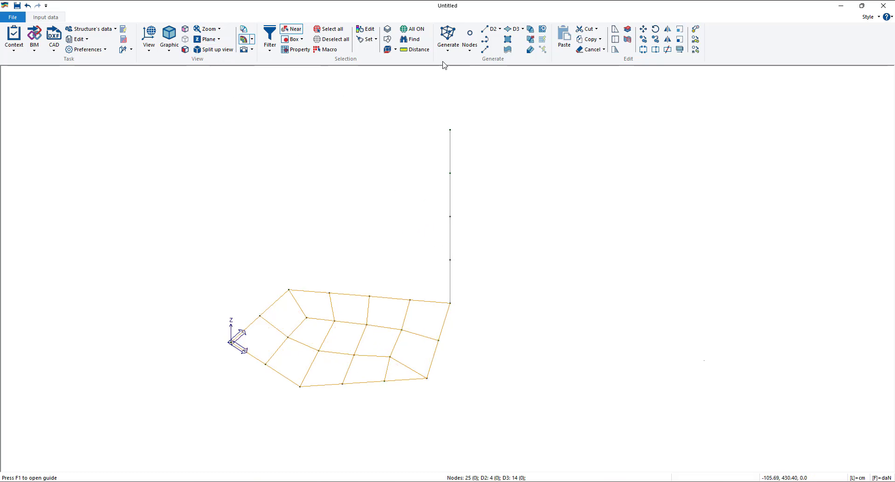
# Generate a D2 element along the mesh's back edge from node (0, 100, 0) to node (150, 200, 0).
pyautogui.click(489, 29)
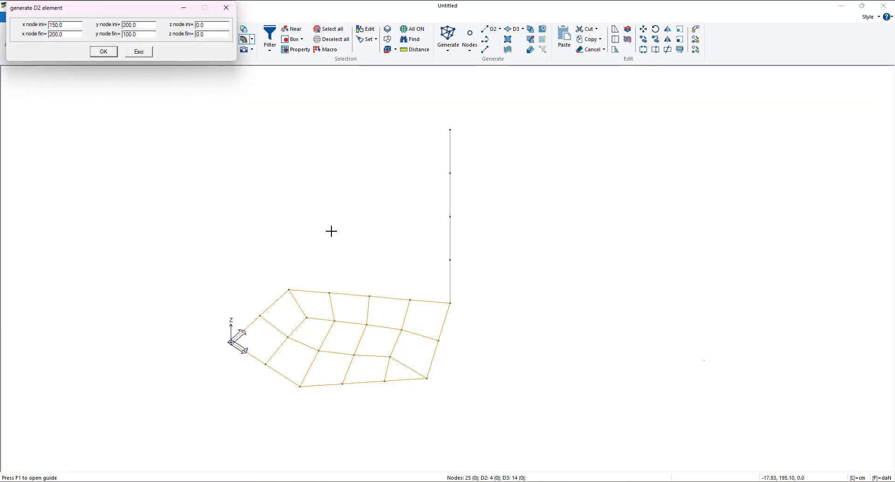
pyautogui.click(288, 289)
pyautogui.click(450, 303)
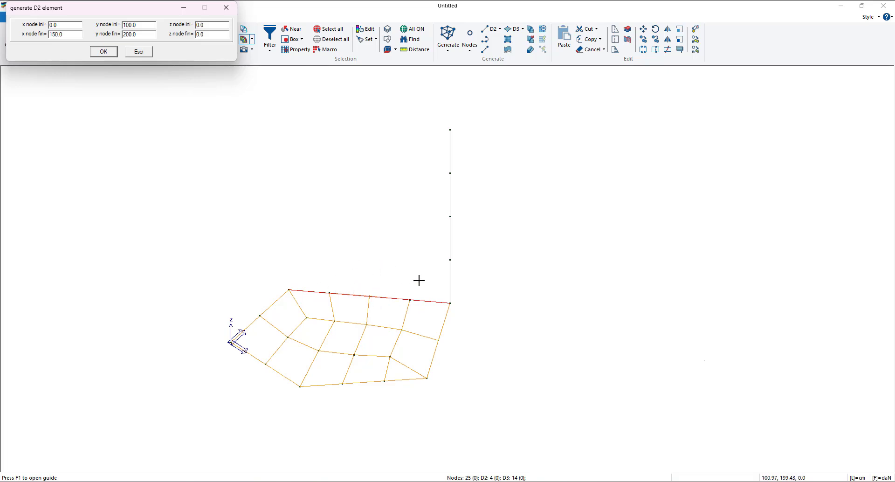
pyautogui.scroll(3, 411, 300)
pyautogui.scroll(-2, 399, 306)
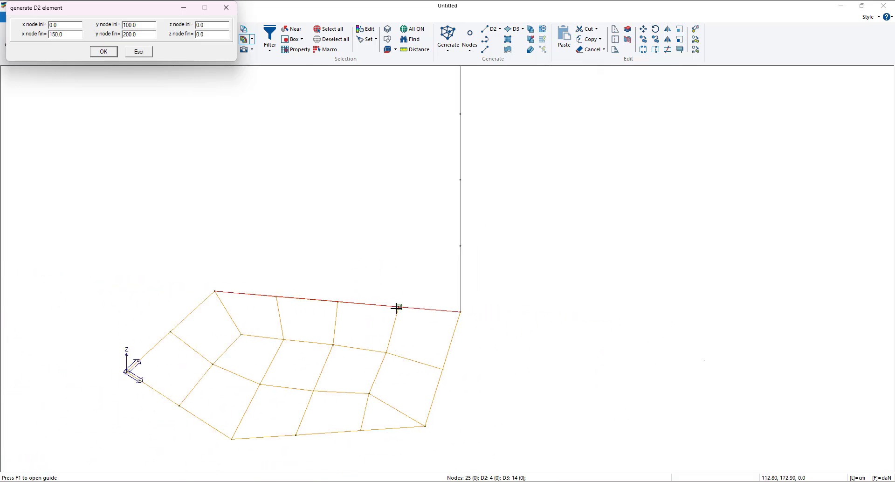
pyautogui.scroll(-1, 396, 308)
pyautogui.scroll(1, 402, 306)
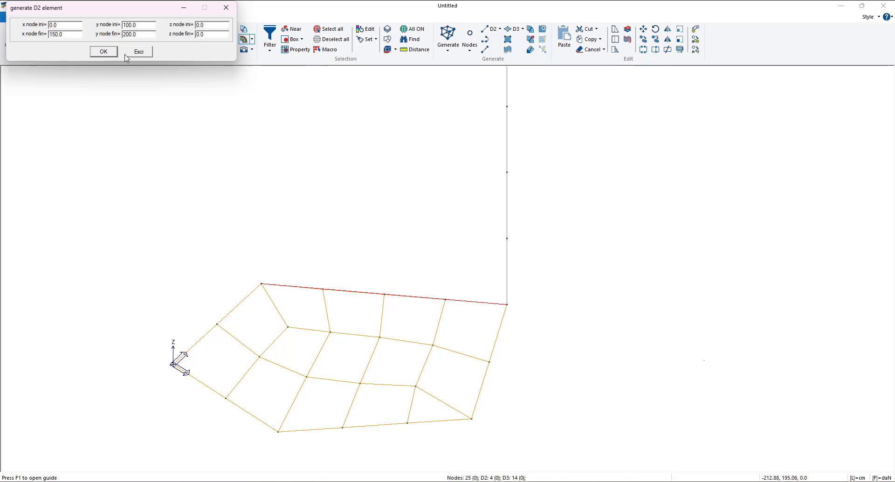
pyautogui.click(103, 52)
pyautogui.click(226, 7)
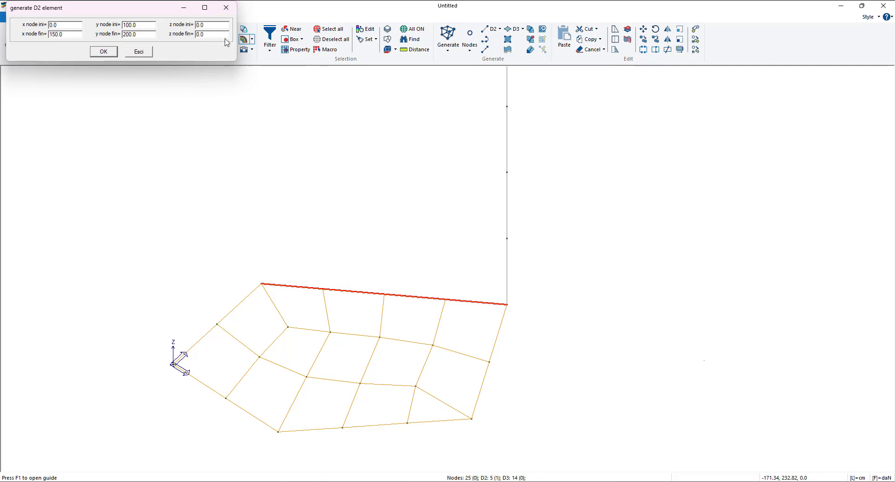
# Show the model in split-up view and examine the back-edge D2 element against the mesh nodes it passes.
pyautogui.click(226, 51)
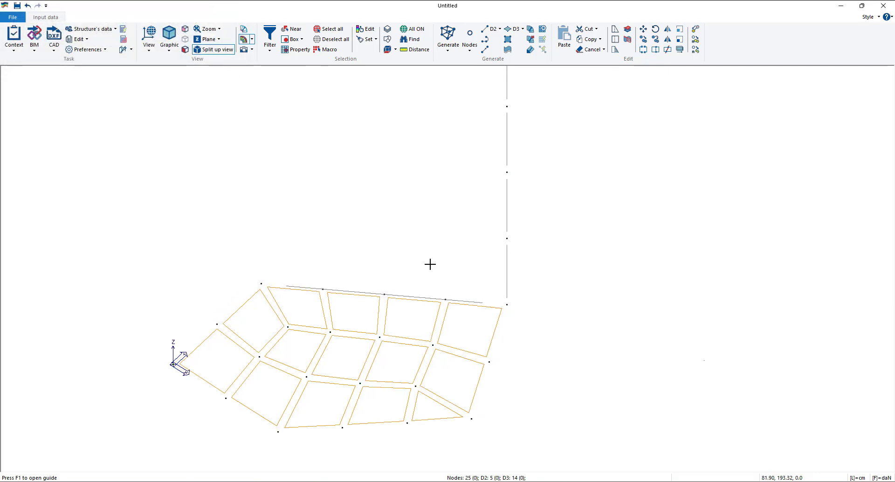
pyautogui.scroll(4, 390, 295)
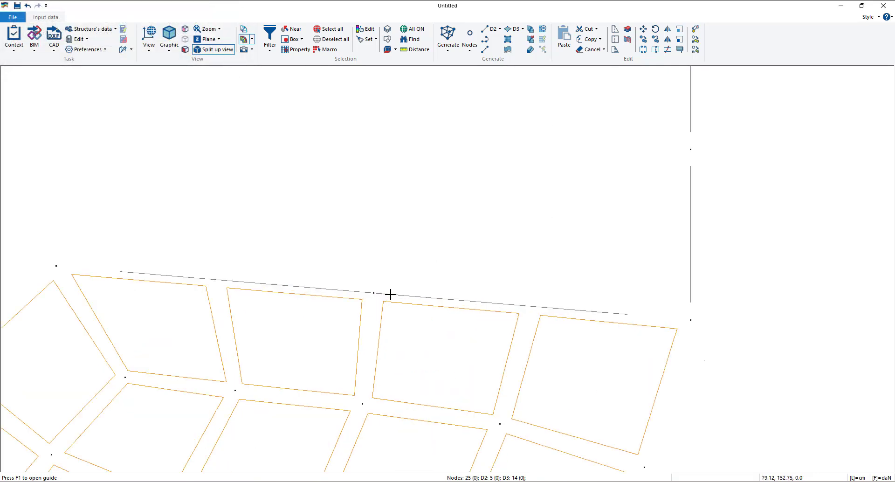
pyautogui.scroll(-2, 389, 294)
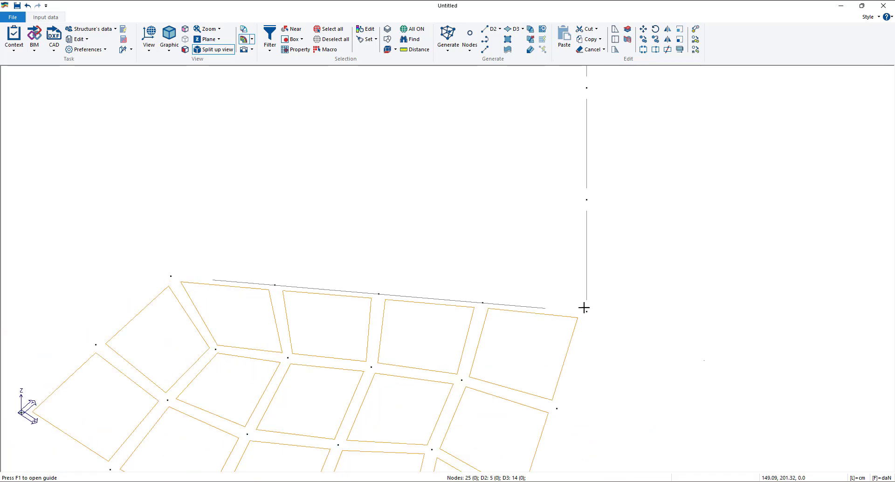
pyautogui.scroll(4, 483, 303)
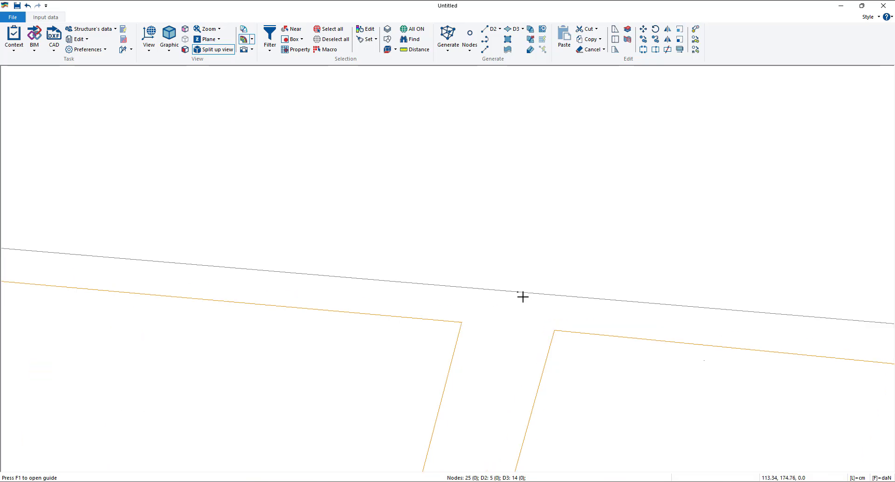
pyautogui.scroll(-4, 517, 294)
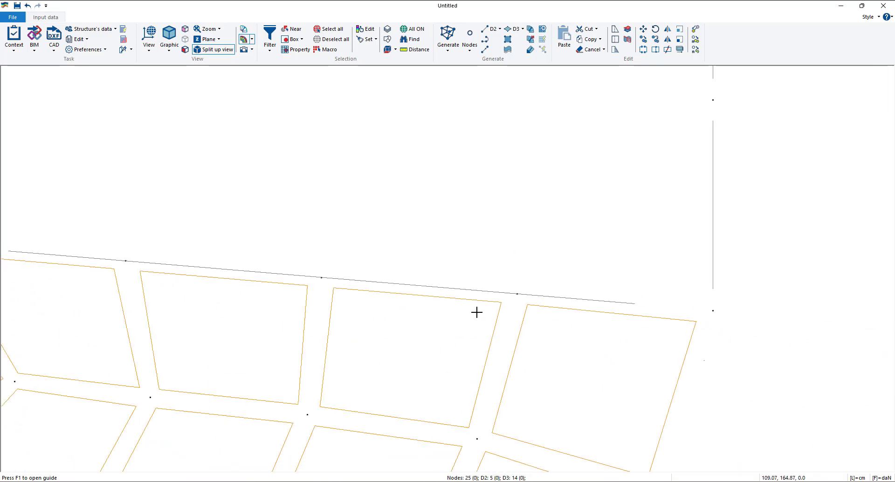
pyautogui.scroll(-3, 475, 310)
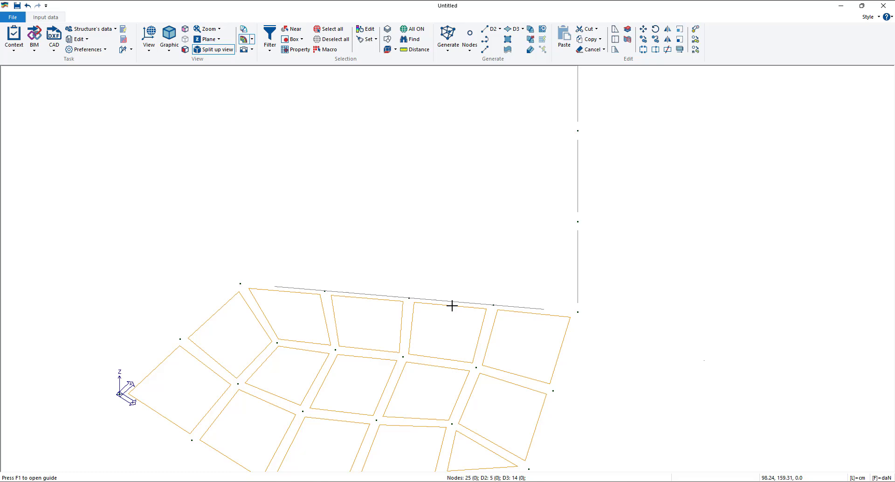
# Split the back-edge D2 element at the three intermediate mesh nodes, making four elements.
pyautogui.click(289, 30)
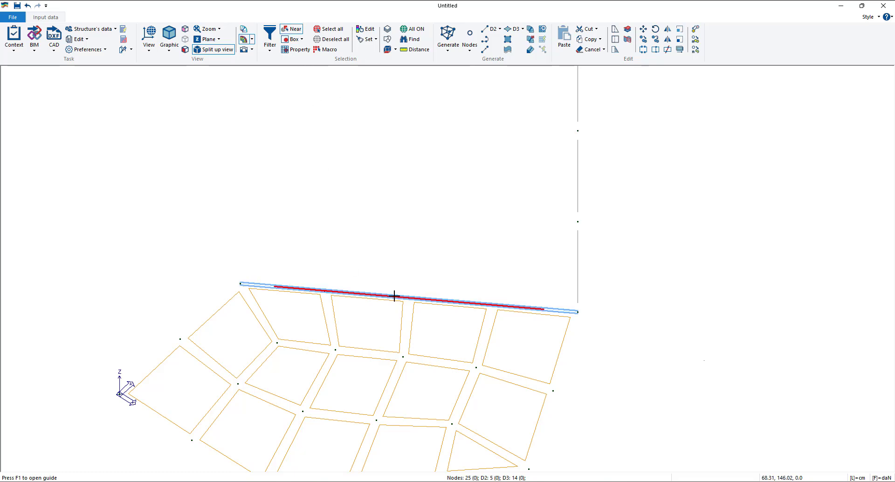
pyautogui.click(409, 298)
pyautogui.click(408, 297)
pyautogui.click(433, 263)
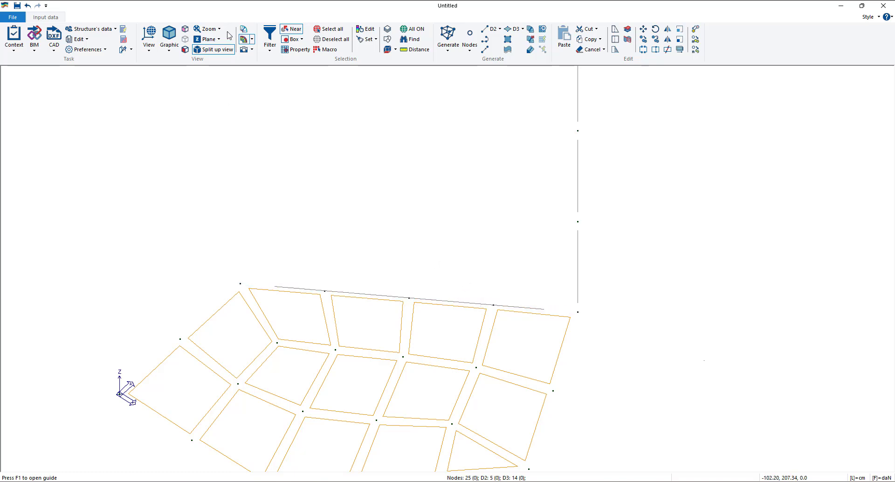
pyautogui.click(386, 295)
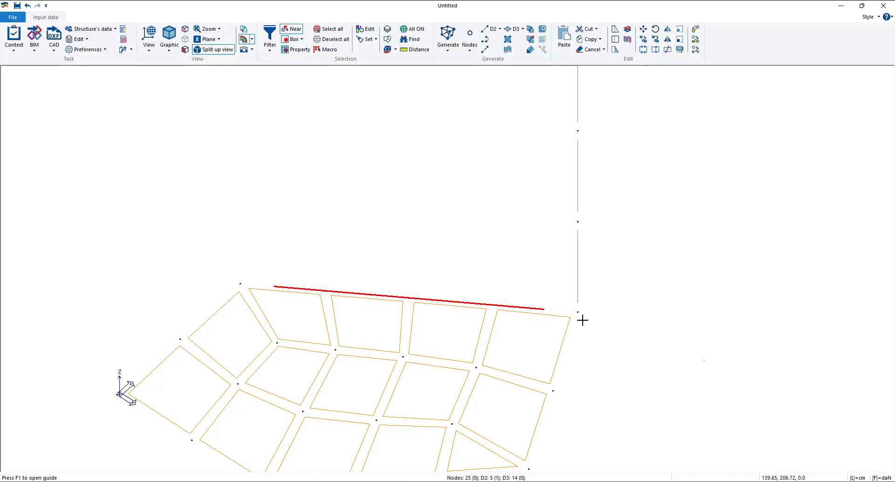
pyautogui.click(656, 49)
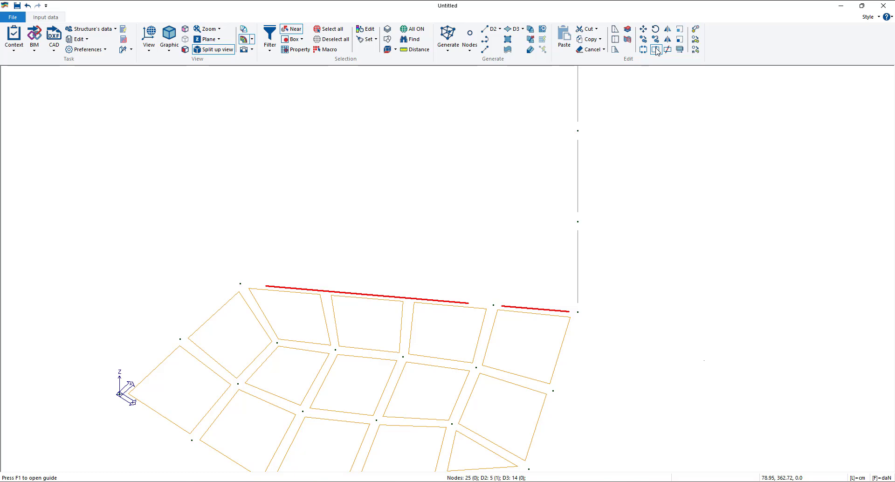
pyautogui.click(656, 50)
pyautogui.click(656, 49)
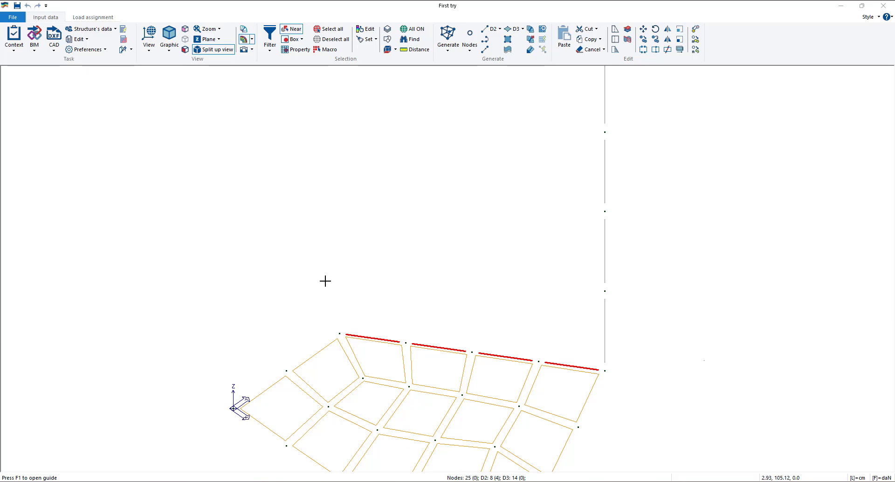
# Open the properties of the node at X 0, Y 100 and fix its rigid boundary codes TX, TY, TZ, RX, RY and RZ.
pyautogui.click(367, 29)
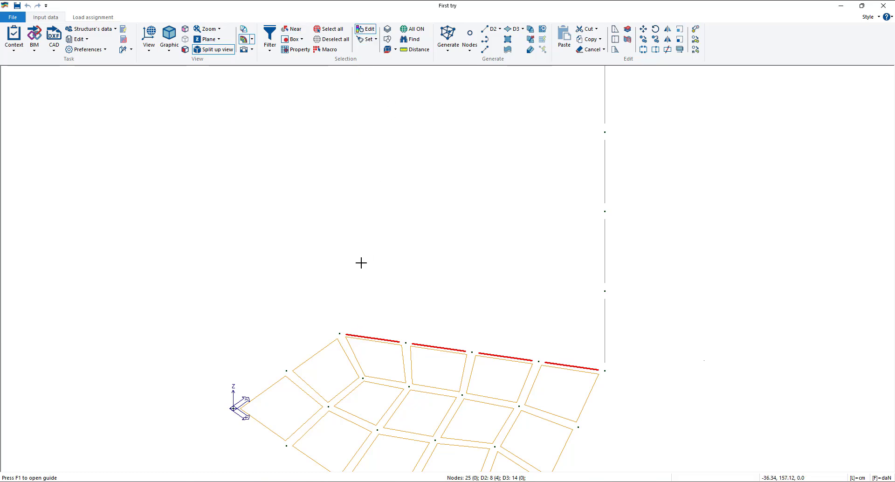
pyautogui.click(339, 334)
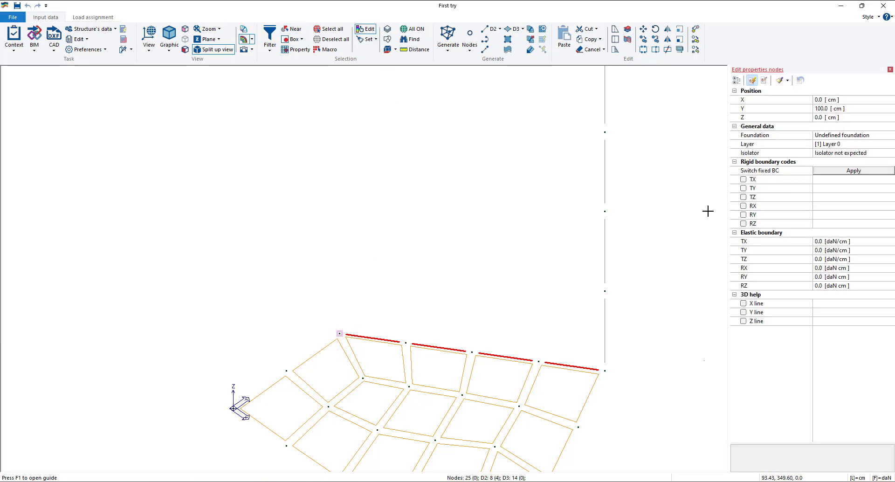
pyautogui.moveTo(725, 191); pyautogui.dragTo(664, 198)
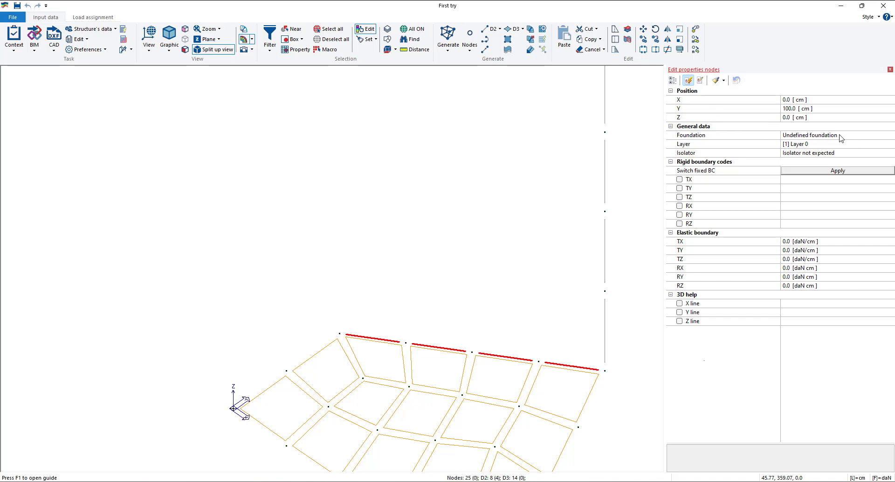
pyautogui.click(678, 179)
pyautogui.click(679, 187)
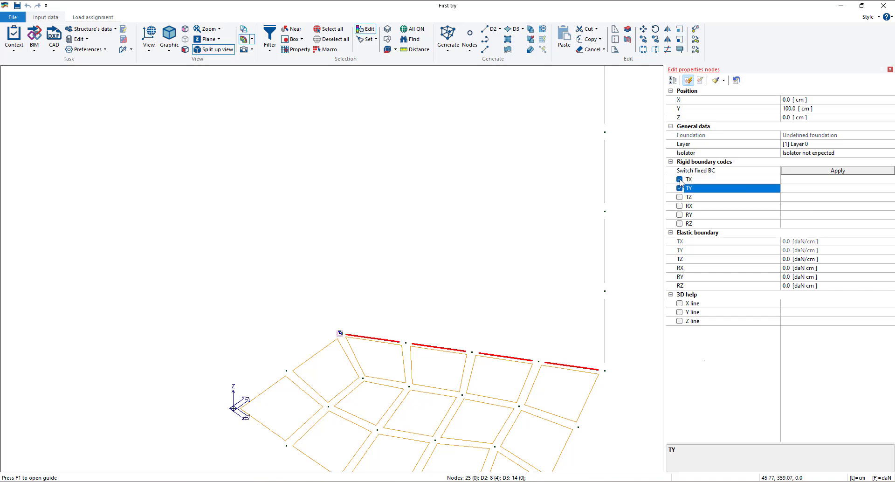
pyautogui.click(680, 197)
pyautogui.click(679, 206)
pyautogui.click(680, 215)
pyautogui.click(680, 224)
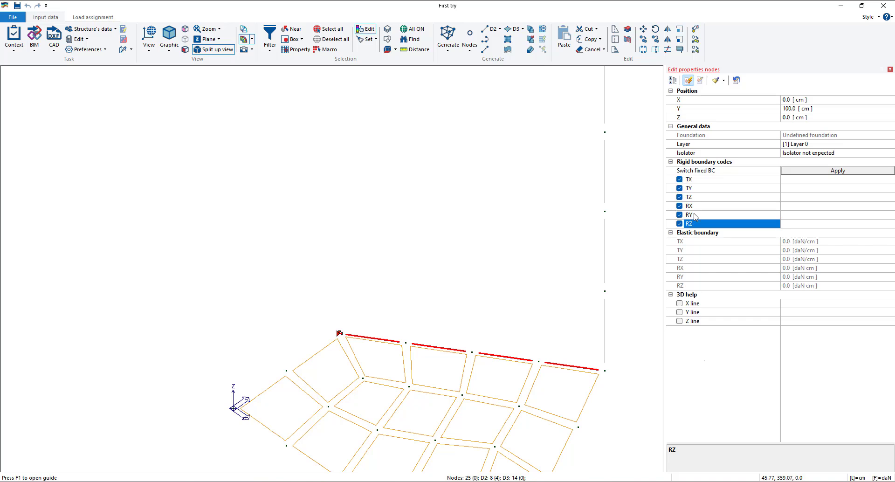
# Release the TY, TZ, RX, RY and RZ rigid boundary codes of the edited corner node.
pyautogui.click(680, 188)
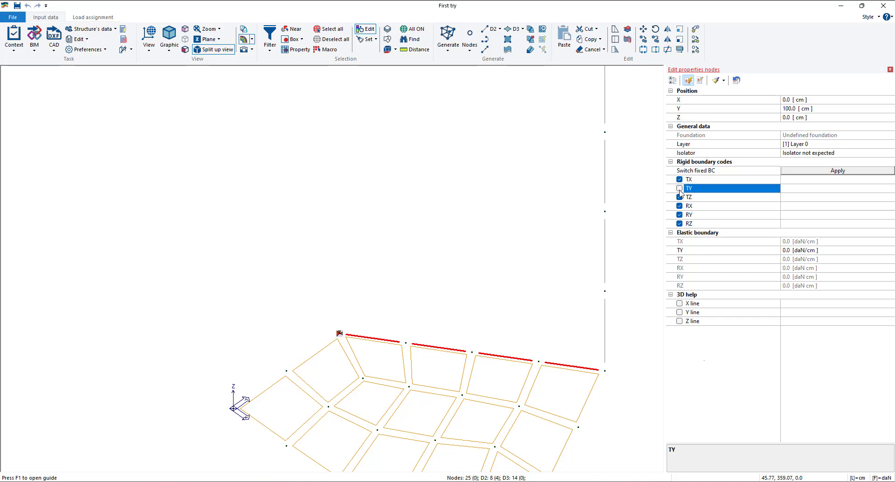
pyautogui.click(679, 197)
pyautogui.click(679, 206)
pyautogui.click(679, 215)
pyautogui.click(679, 223)
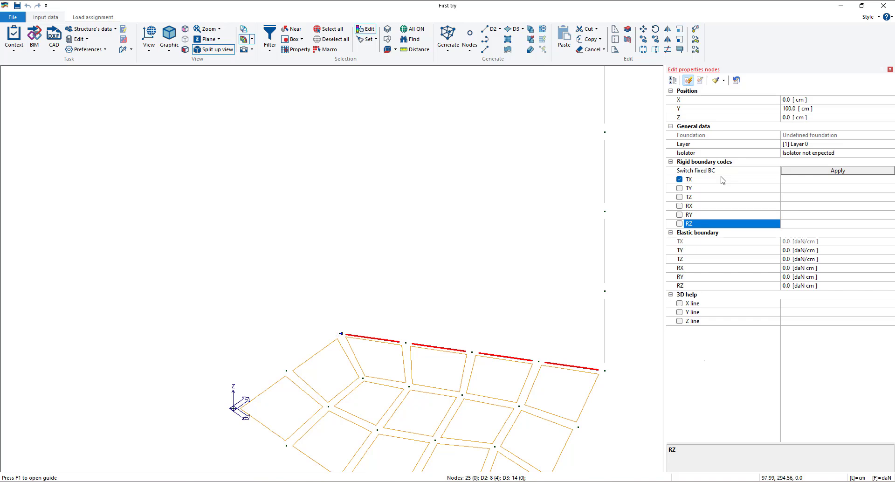
# Fix the TY, TZ, RX, RY and RZ rigid boundary codes of the node at X 0, Y 100 and examine its symbol.
pyautogui.click(679, 188)
pyautogui.click(680, 197)
pyautogui.click(679, 206)
pyautogui.click(679, 215)
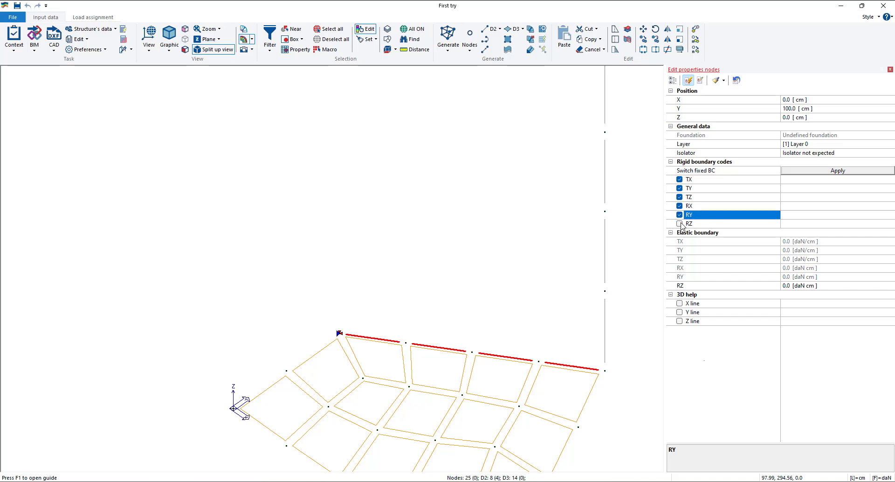
pyautogui.click(679, 224)
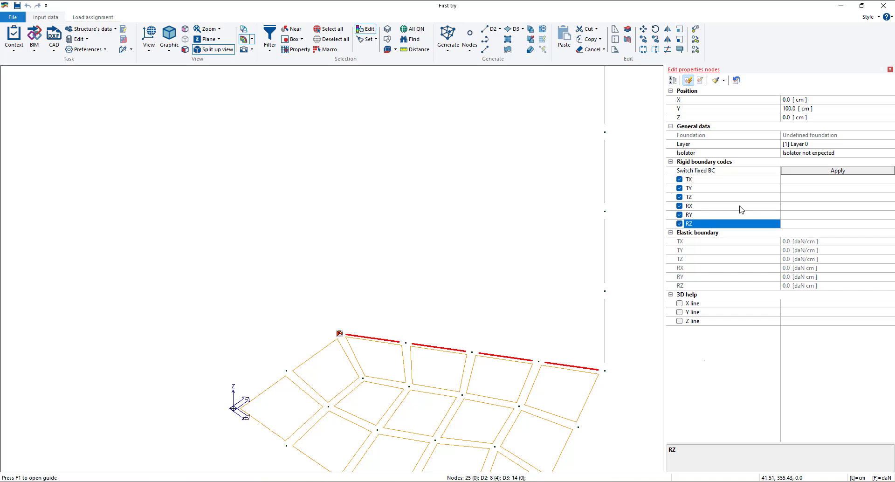
pyautogui.scroll(5, 340, 336)
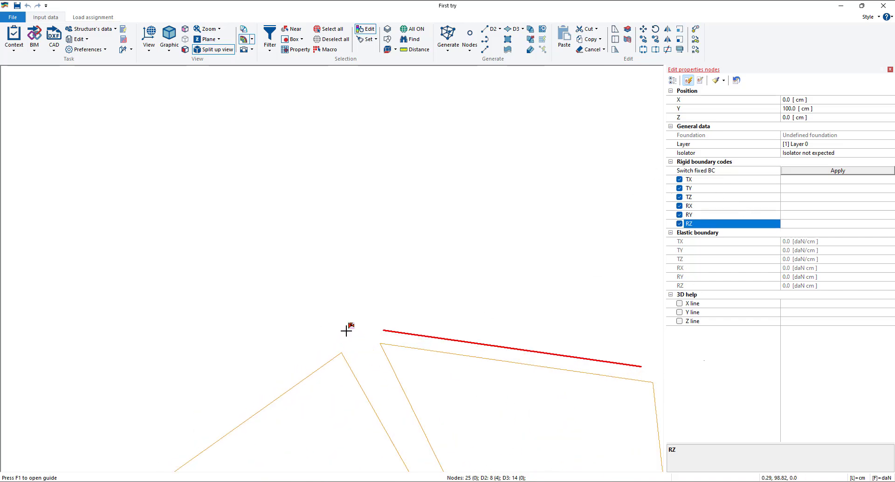
pyautogui.scroll(-3, 345, 327)
pyautogui.moveTo(475, 333); pyautogui.dragTo(441, 331, button='middle')
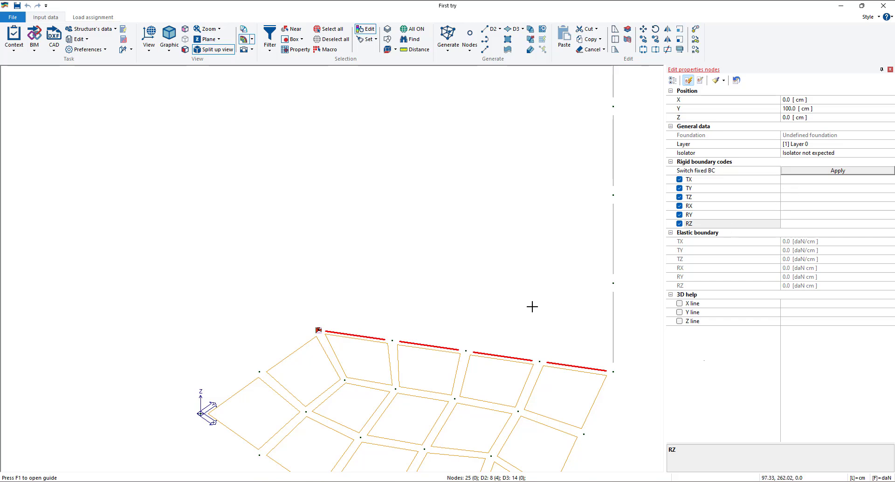
pyautogui.scroll(1, 316, 331)
pyautogui.scroll(2, 316, 331)
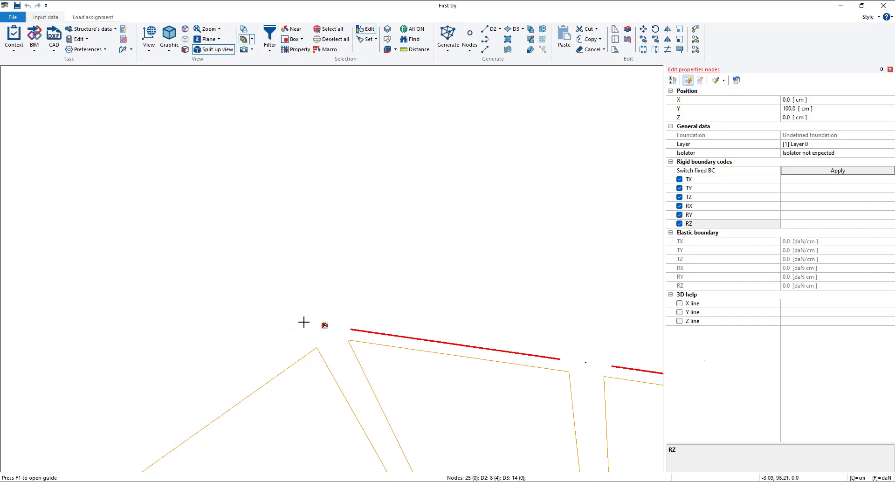
# Release all six rigid boundary codes, TX, TY, TZ, RX, RY and RZ, of the edited corner node.
pyautogui.click(679, 179)
pyautogui.click(679, 188)
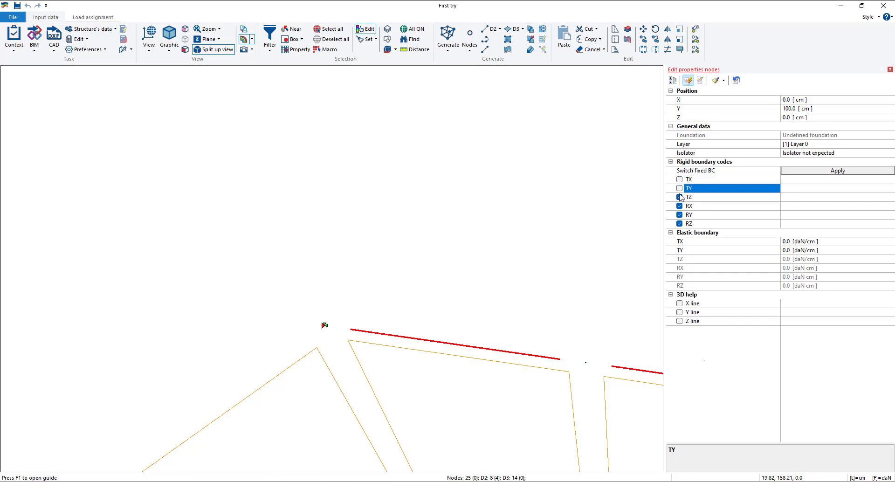
pyautogui.click(679, 197)
pyautogui.click(679, 205)
pyautogui.click(679, 214)
pyautogui.click(679, 223)
# Fix only the translation codes TX, TY and TZ of the corner node.
pyautogui.click(679, 179)
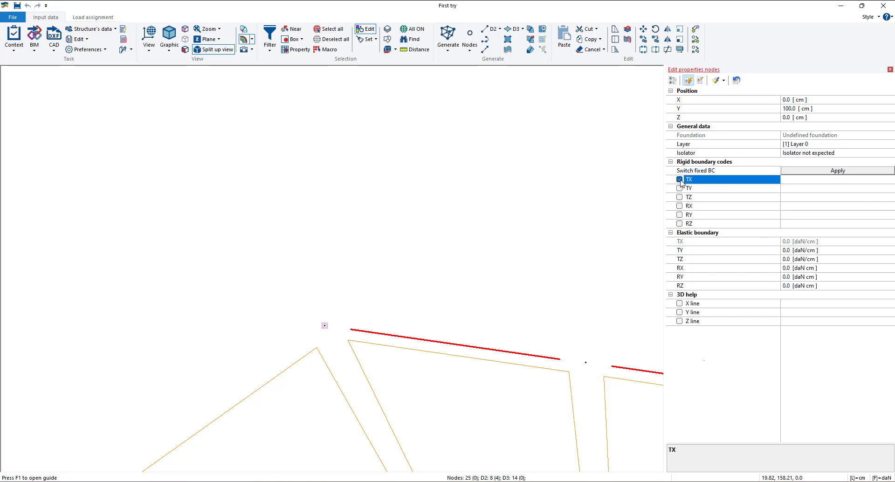
pyautogui.click(679, 187)
pyautogui.click(679, 196)
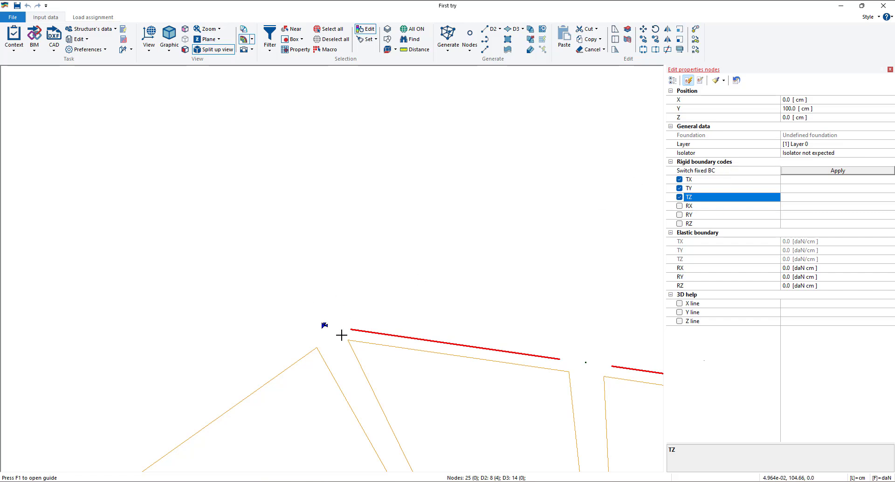
# Release the corner node's TX, TY and TZ translations and fix its RX, RY and RZ rotations instead.
pyautogui.click(679, 179)
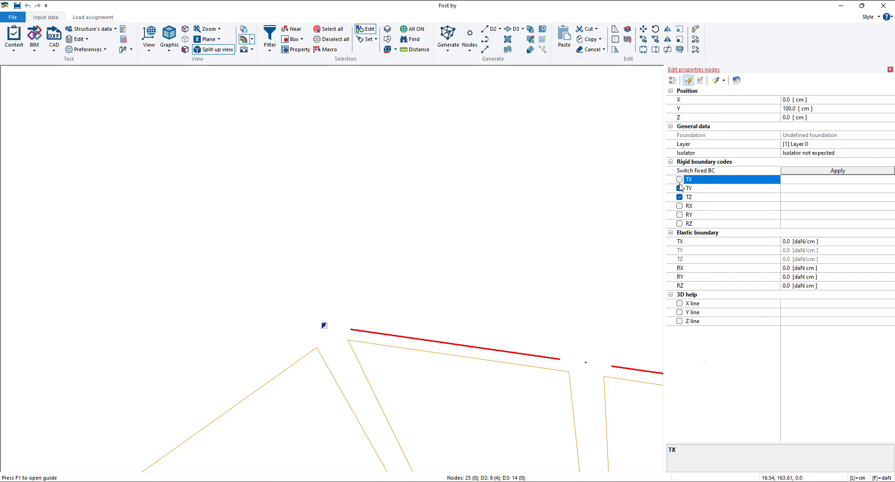
pyautogui.click(679, 188)
pyautogui.click(679, 197)
pyautogui.click(679, 205)
pyautogui.click(678, 214)
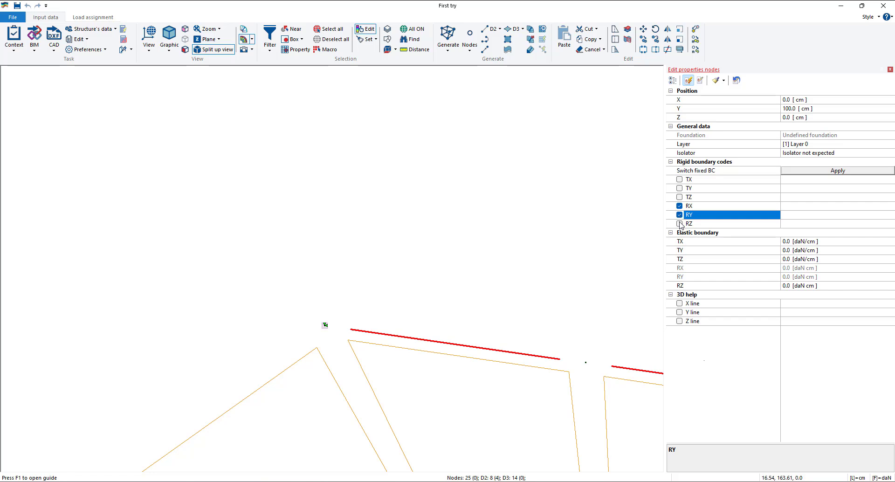
pyautogui.click(679, 223)
# Fix the corner node's TZ, TY and TX translations in addition to its rotations and examine its boundary symbol.
pyautogui.click(679, 197)
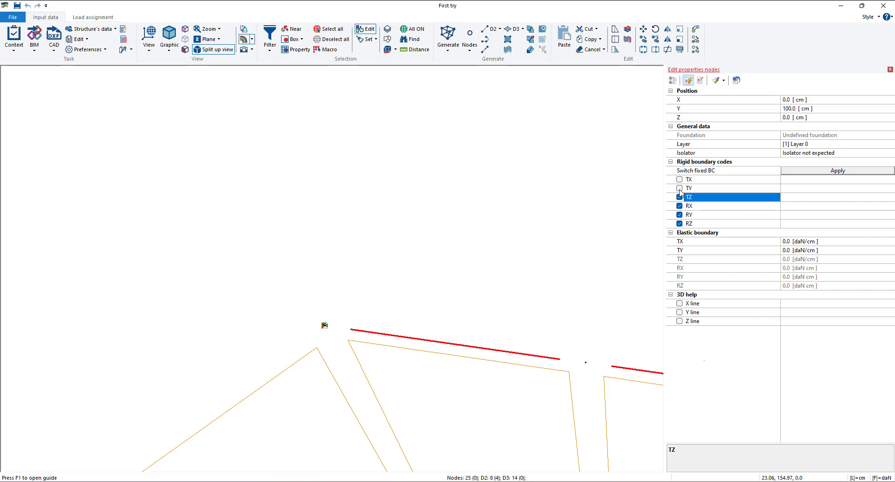
pyautogui.click(679, 188)
pyautogui.scroll(-4, 318, 324)
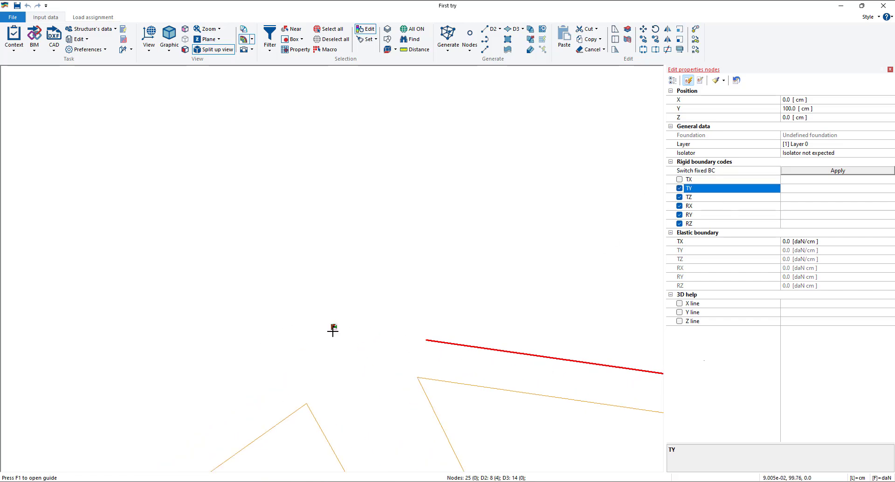
pyautogui.click(679, 180)
pyautogui.scroll(-3, 499, 260)
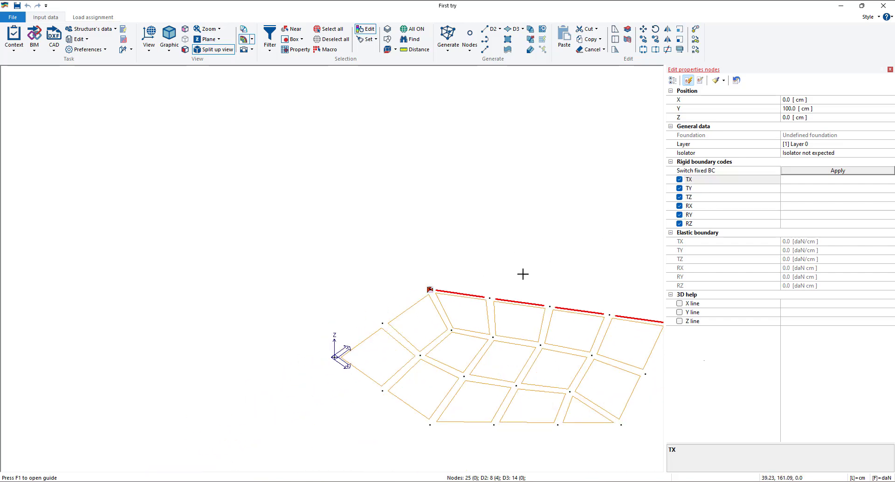
pyautogui.moveTo(523, 274); pyautogui.dragTo(452, 277, button='middle')
pyautogui.moveTo(461, 244); pyautogui.dragTo(419, 278, button='middle')
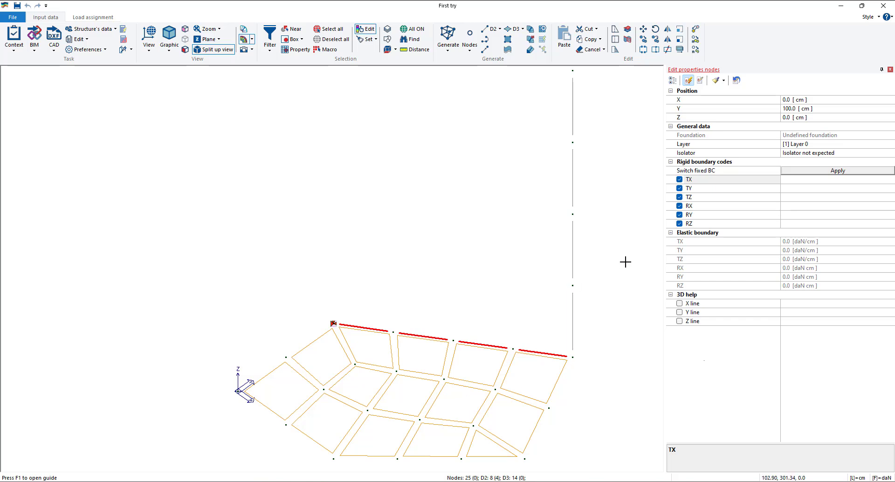
# Clear every translation and rotation code of the corner node, leaving it completely free.
pyautogui.click(679, 180)
pyautogui.click(679, 197)
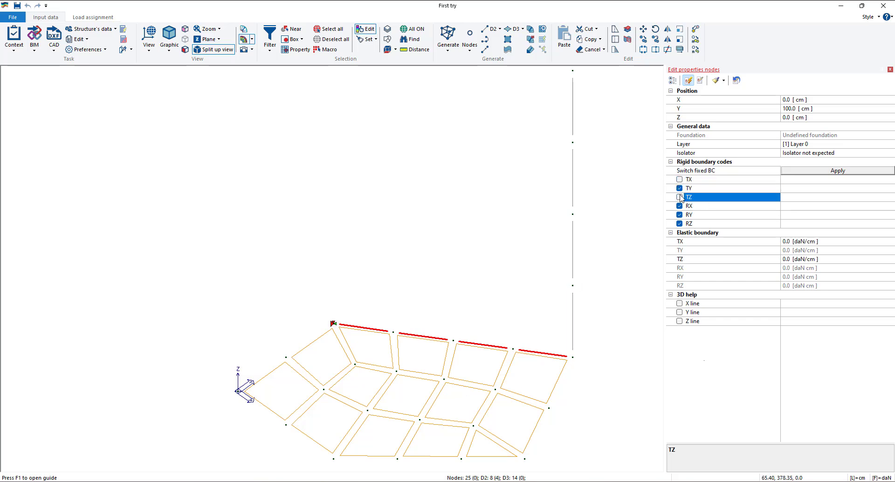
pyautogui.click(679, 188)
pyautogui.click(679, 206)
pyautogui.click(679, 215)
pyautogui.click(679, 223)
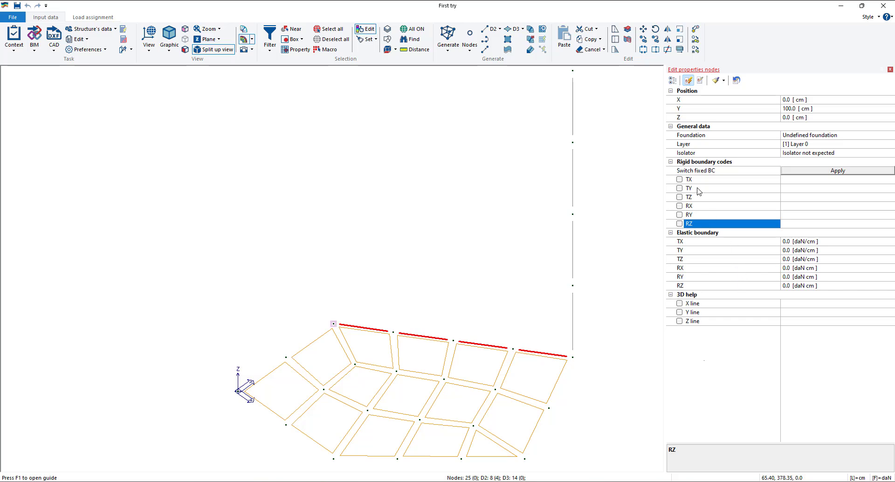
# Try fixing the corner node's TX, TY and TZ translations only, and release all three again.
pyautogui.click(679, 180)
pyautogui.click(679, 189)
pyautogui.click(679, 198)
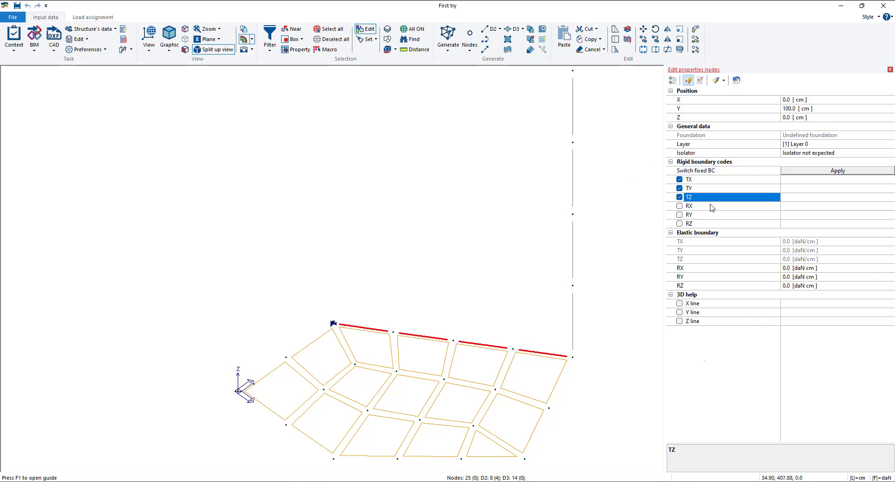
pyautogui.click(679, 197)
pyautogui.click(679, 188)
pyautogui.click(679, 180)
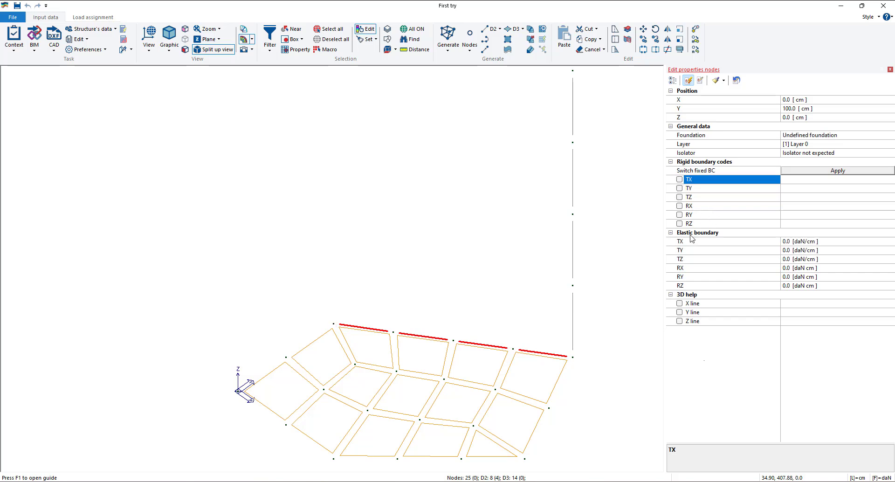
# Try fixing just the TX and TY codes of the corner node, and release both again.
pyautogui.click(679, 179)
pyautogui.click(678, 188)
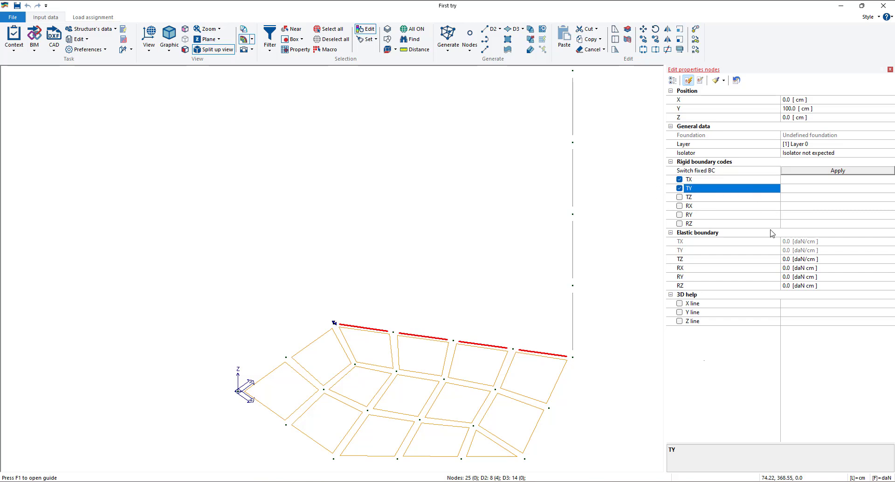
pyautogui.click(679, 180)
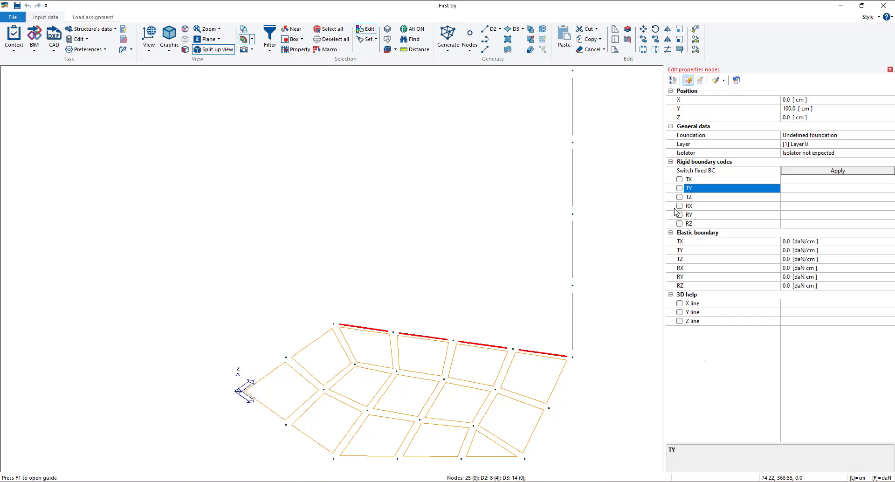
# Fix all six rigid boundary codes of the corner node at once with Switch fixed BC, and deselect the back-edge D2 elements.
pyautogui.click(819, 171)
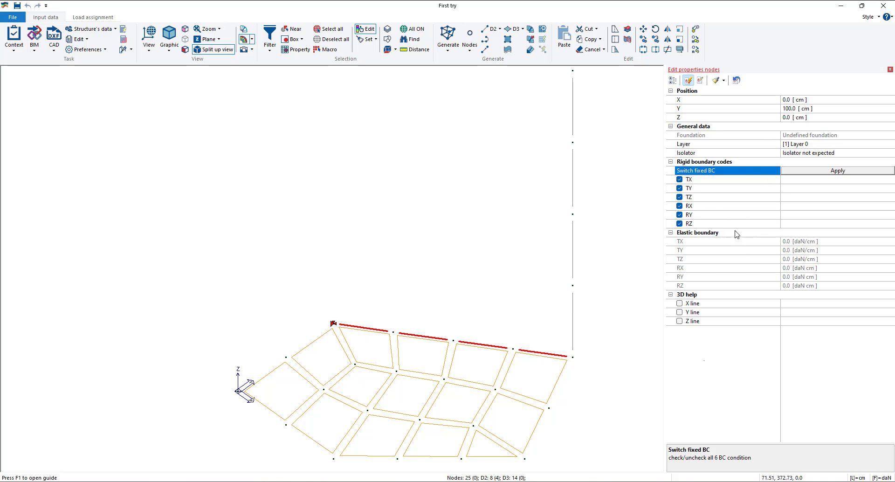
pyautogui.click(889, 70)
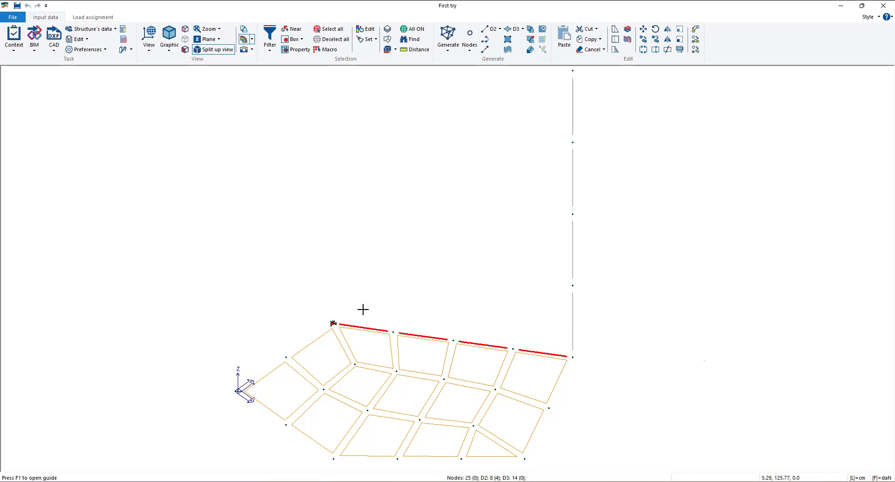
pyautogui.click(386, 150)
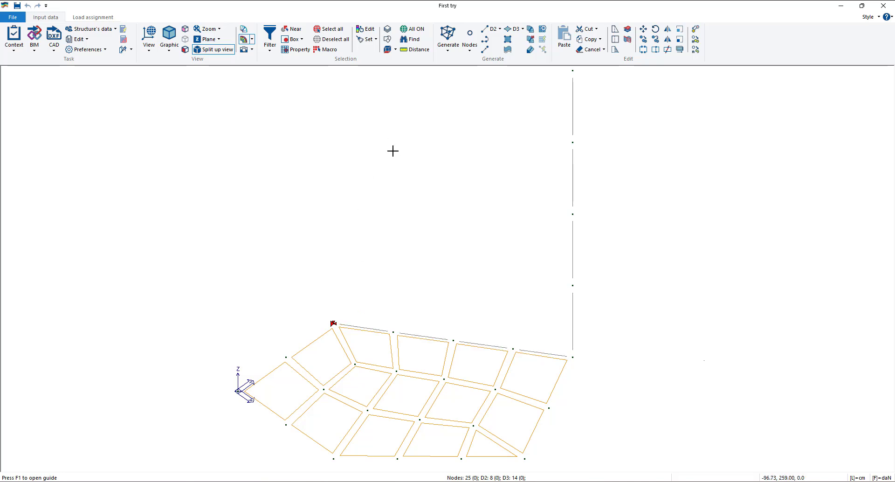
# Enable Foundation (bottom face) in the soil interaction properties of the third D3 shell along the back edge.
pyautogui.click(366, 28)
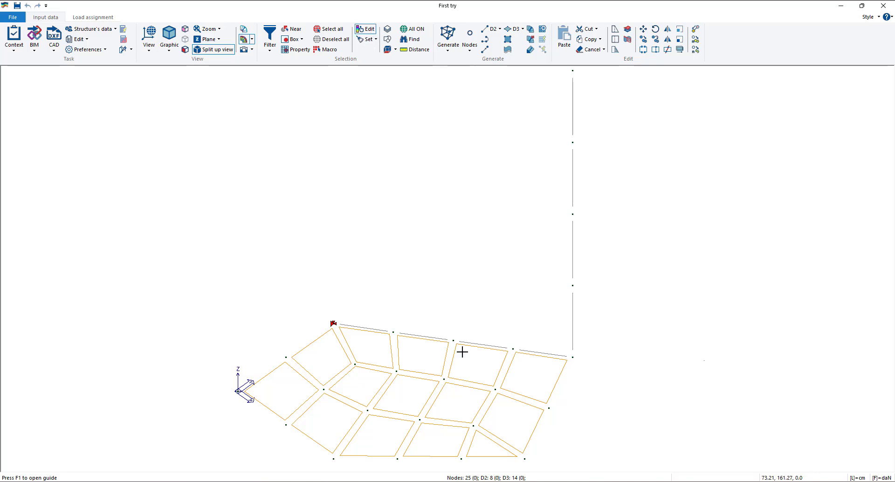
pyautogui.click(477, 360)
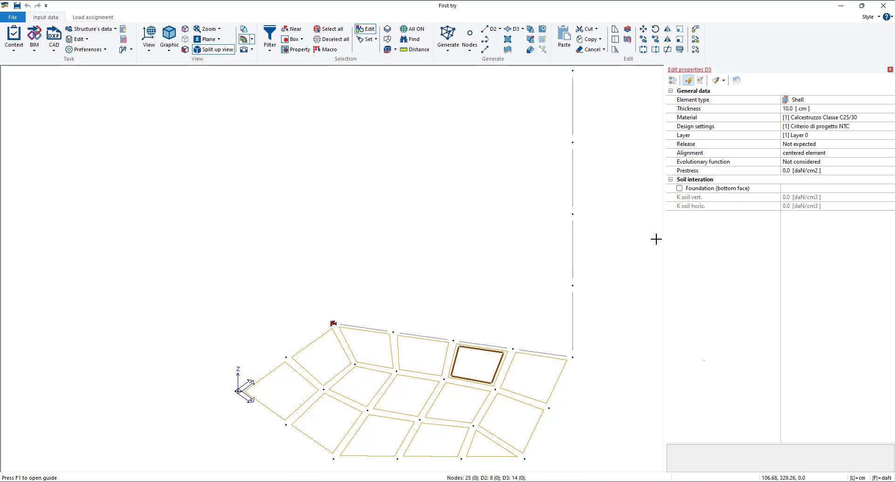
pyautogui.click(679, 188)
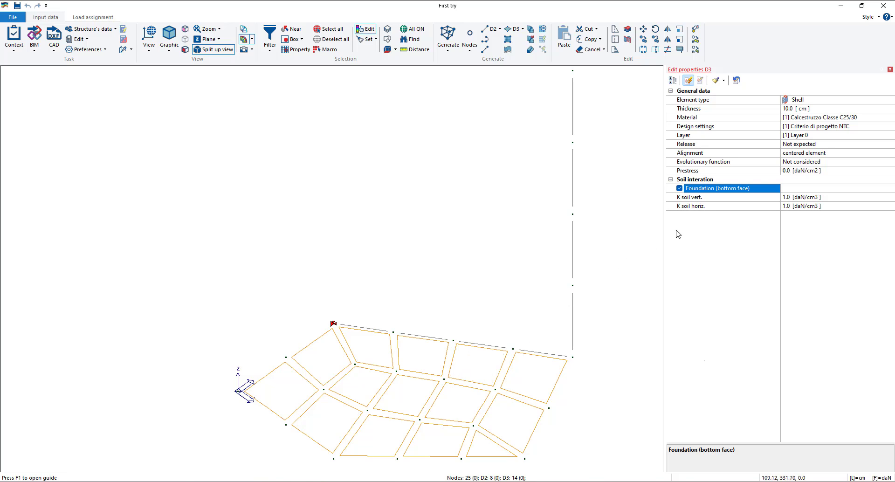
pyautogui.click(704, 206)
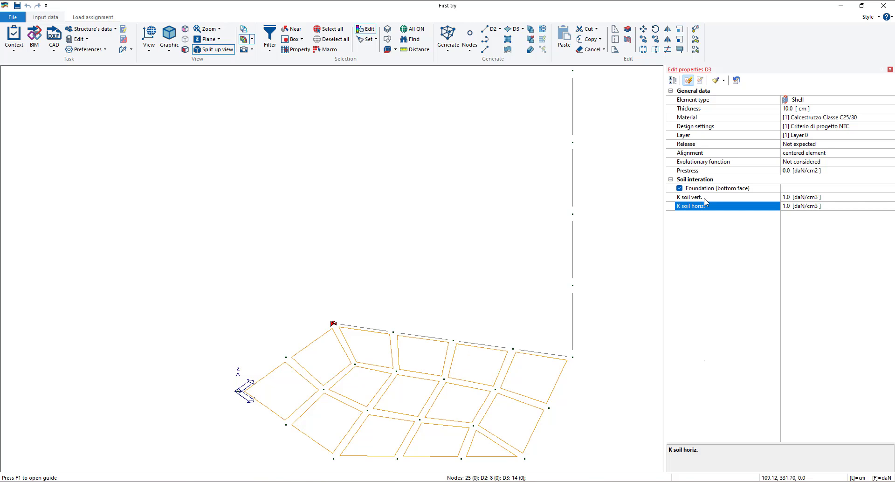
pyautogui.click(718, 252)
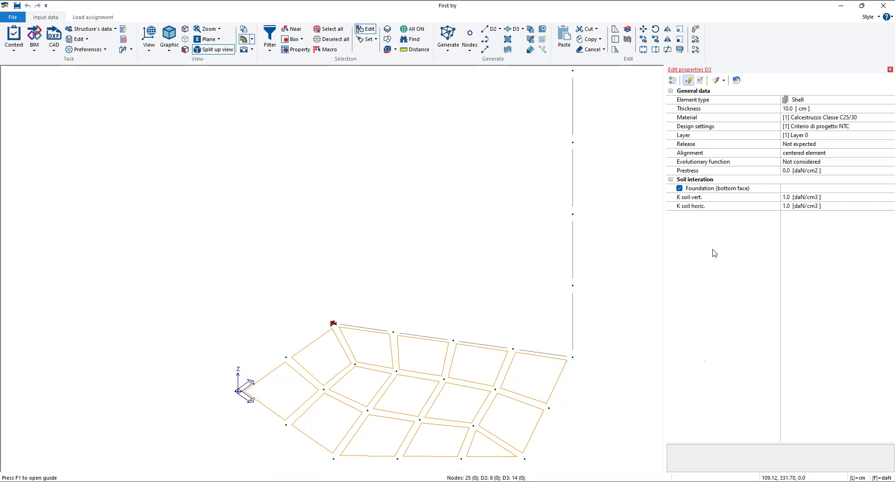
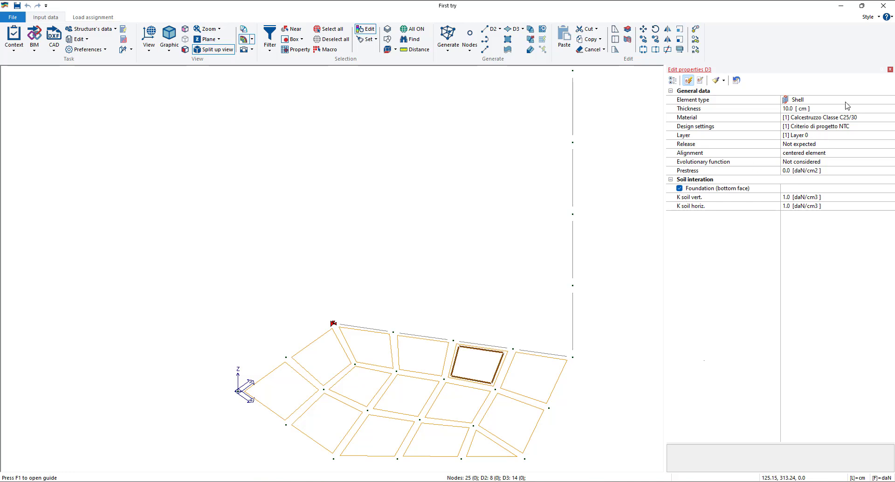
pyautogui.click(890, 69)
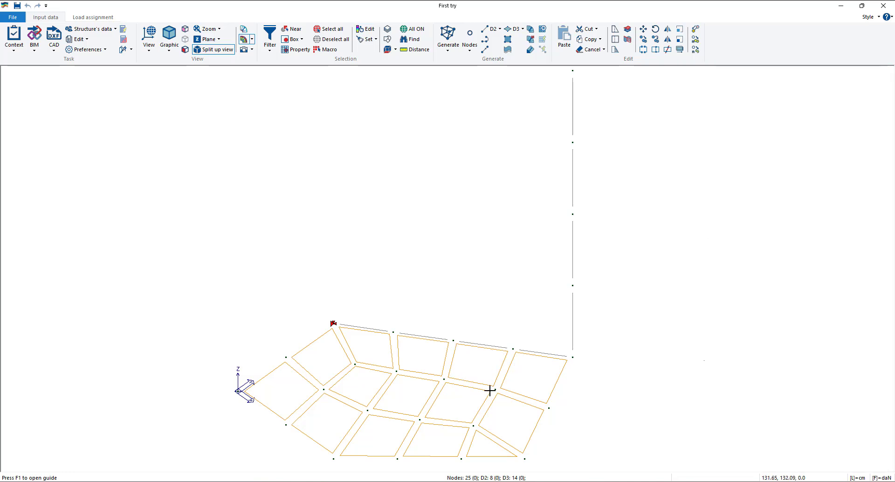
# Reopen the properties of the third back-edge D3 shell to check its foundation and soil stiffness settings.
pyautogui.scroll(-2, 489, 390)
pyautogui.scroll(2, 489, 390)
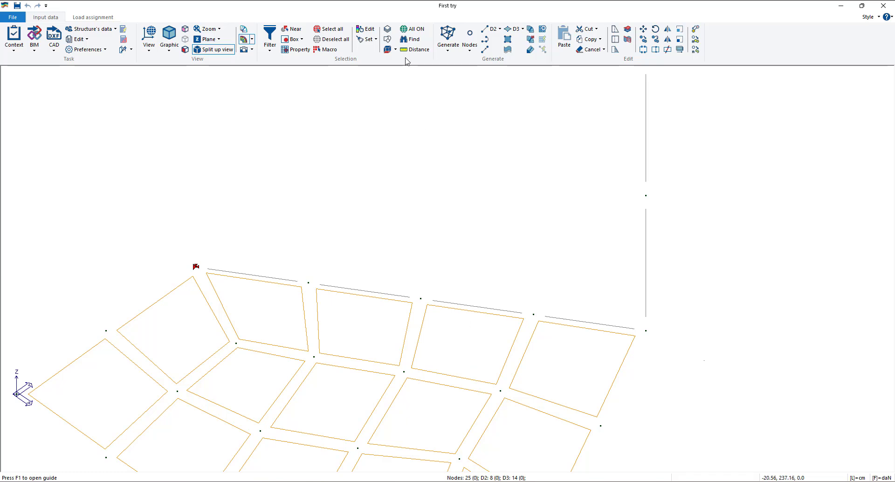
pyautogui.click(366, 28)
pyautogui.click(471, 360)
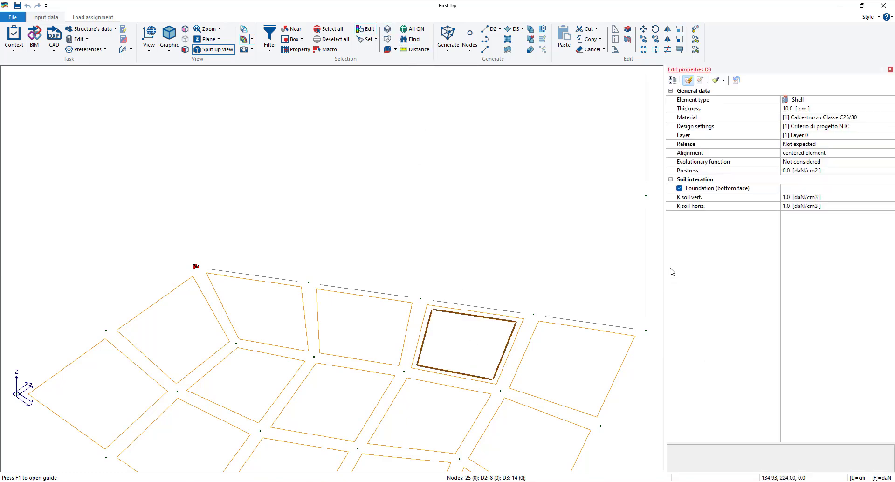
# Enable Foundation (bottom face) for the D2 beam bordering the third back-edge D3 shell, and examine the modified beam.
pyautogui.click(476, 306)
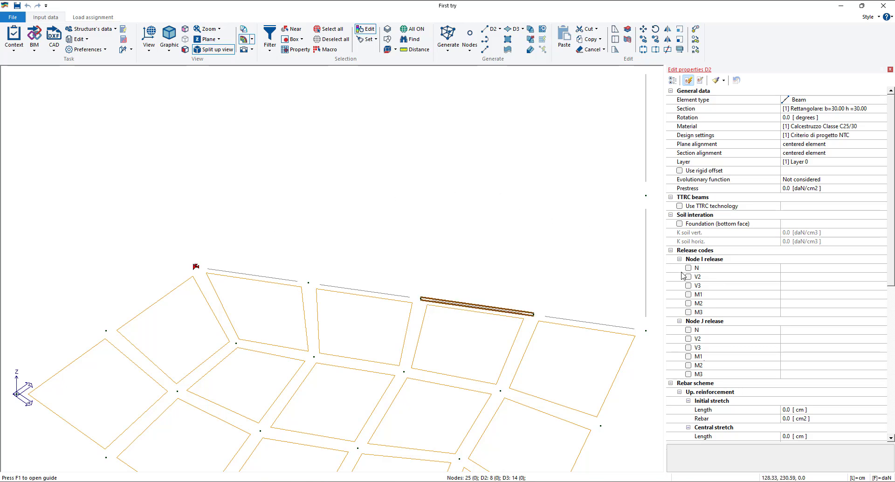
pyautogui.click(679, 224)
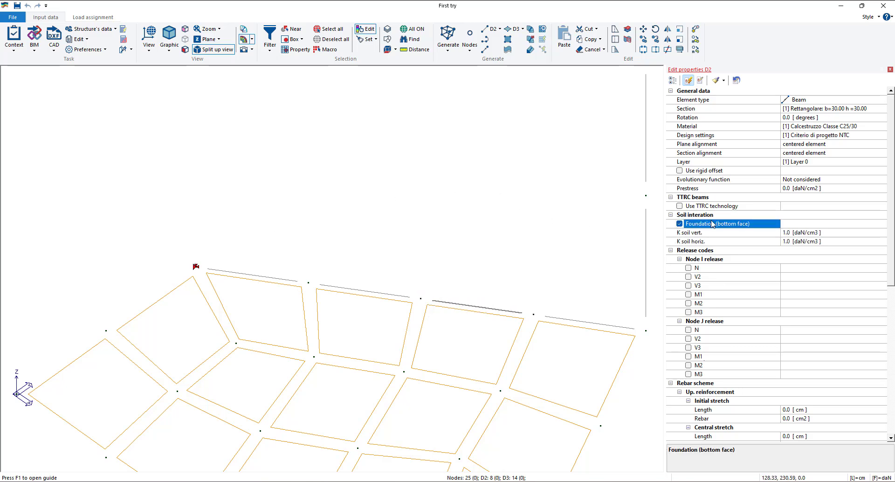
pyautogui.click(889, 70)
pyautogui.scroll(3, 481, 306)
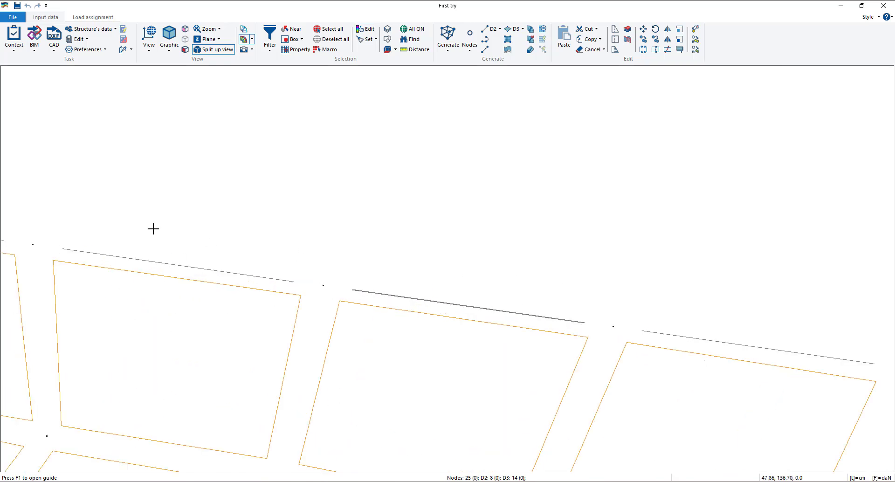
# Disable Foundation (bottom face) for the D2 beam bordering the third back-edge D3 shell, and close its properties.
pyautogui.scroll(-5, 417, 320)
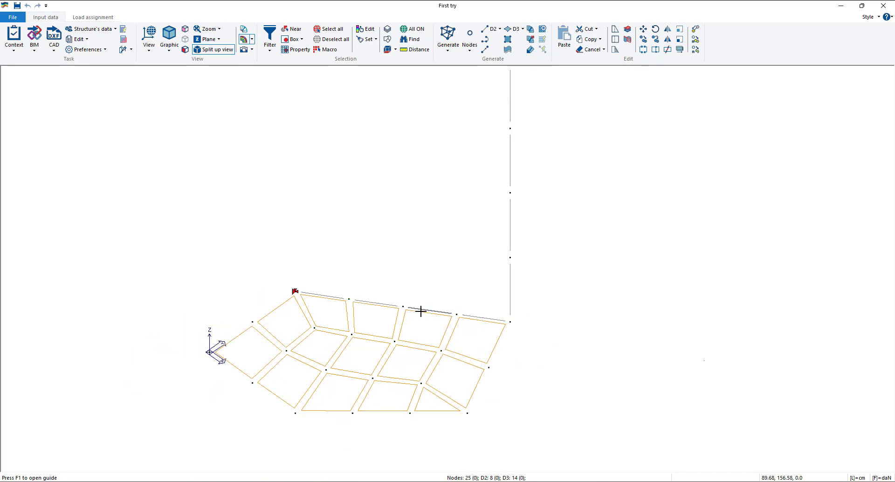
pyautogui.scroll(5, 417, 320)
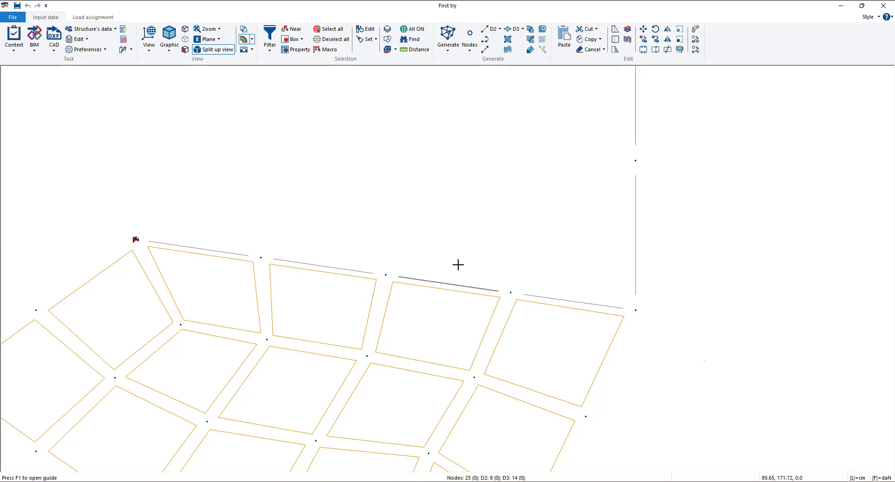
pyautogui.click(366, 29)
pyautogui.click(454, 285)
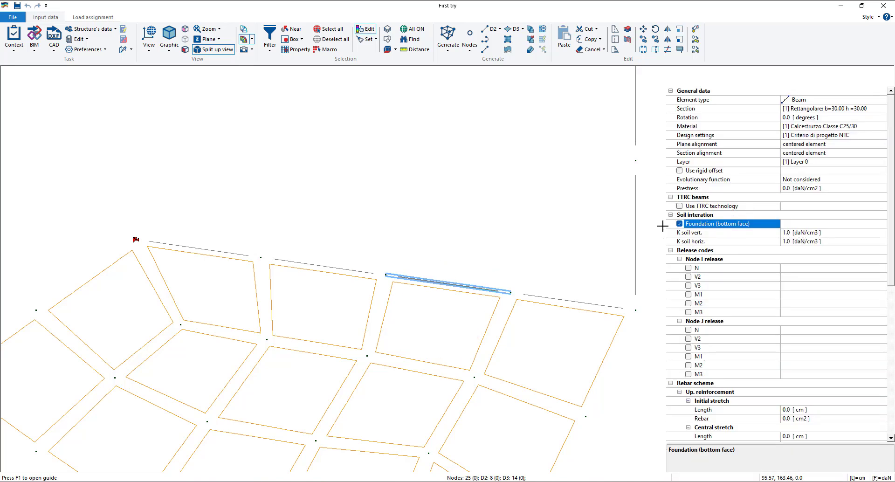
pyautogui.click(679, 224)
pyautogui.click(890, 69)
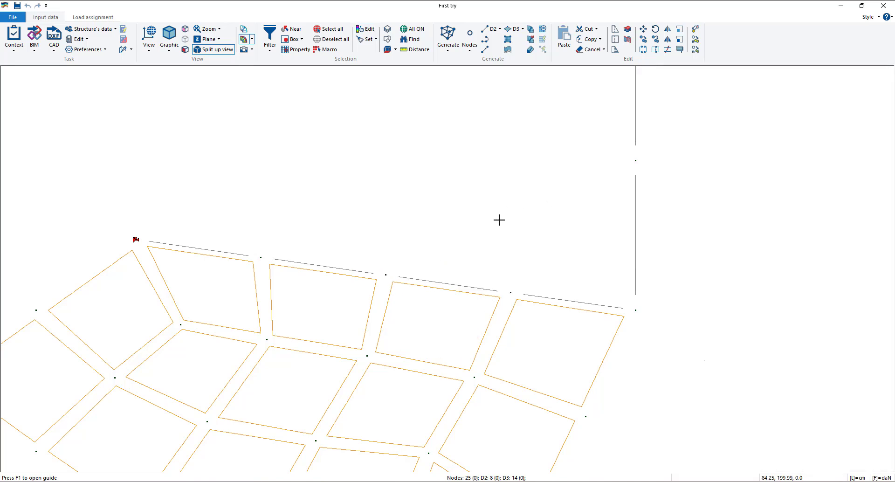
# Release the N, V2 and V3 codes at Node I of the second D2 element from the base of the vertical column.
pyautogui.scroll(-3, 499, 220)
pyautogui.moveTo(495, 230); pyautogui.dragTo(482, 294, button='middle')
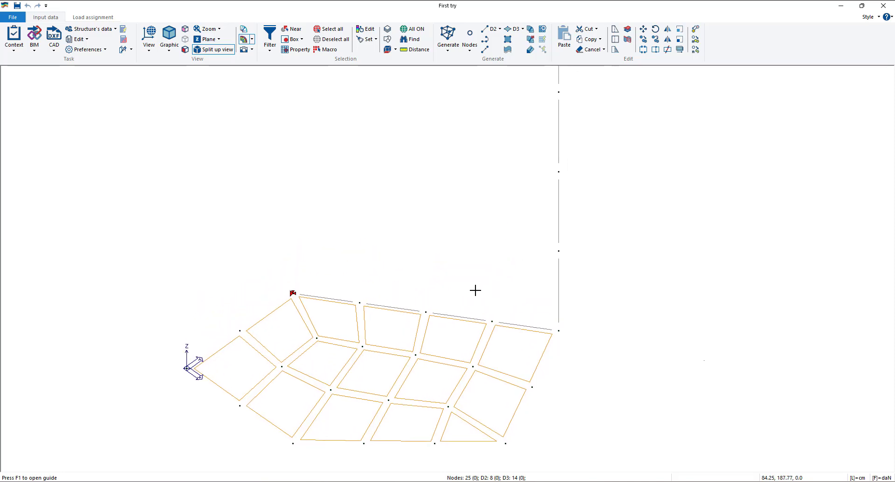
pyautogui.scroll(-2, 484, 296)
pyautogui.scroll(2, 487, 297)
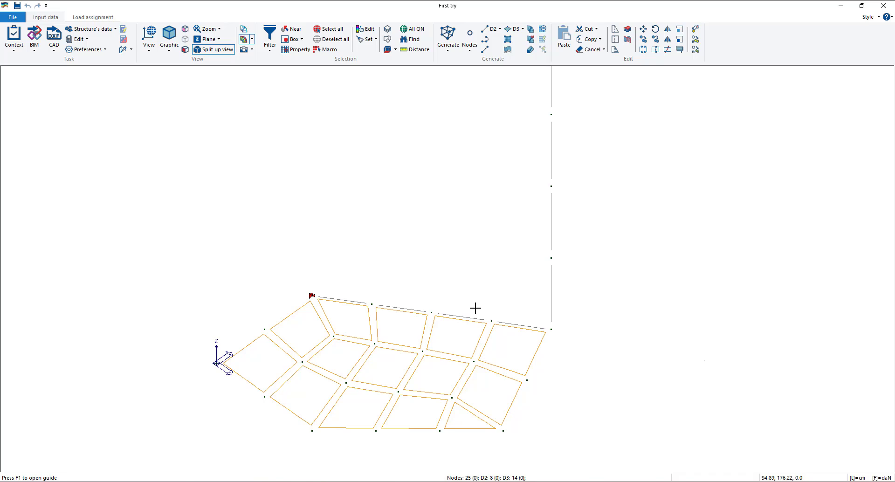
pyautogui.moveTo(475, 306); pyautogui.dragTo(484, 318, button='middle')
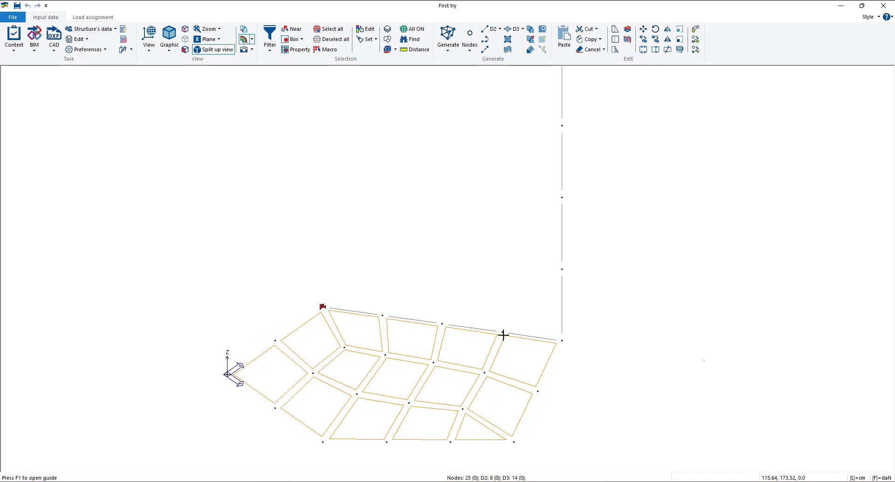
pyautogui.click(364, 29)
pyautogui.click(562, 236)
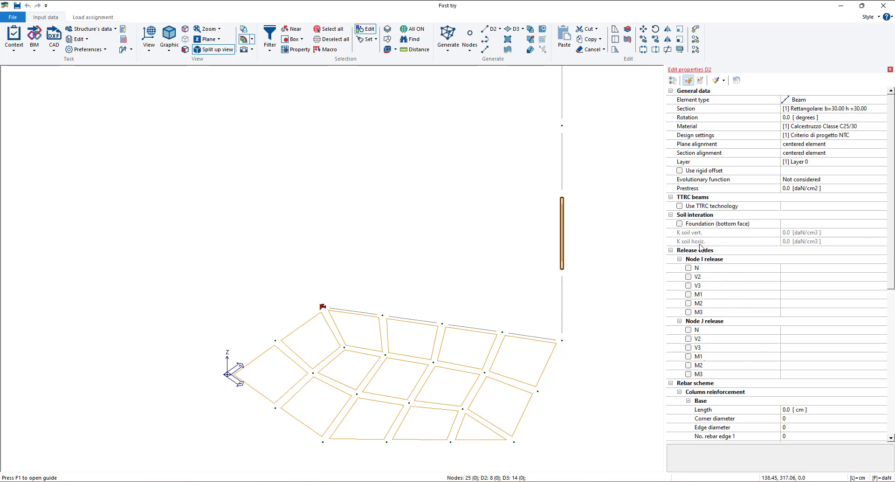
pyautogui.click(688, 268)
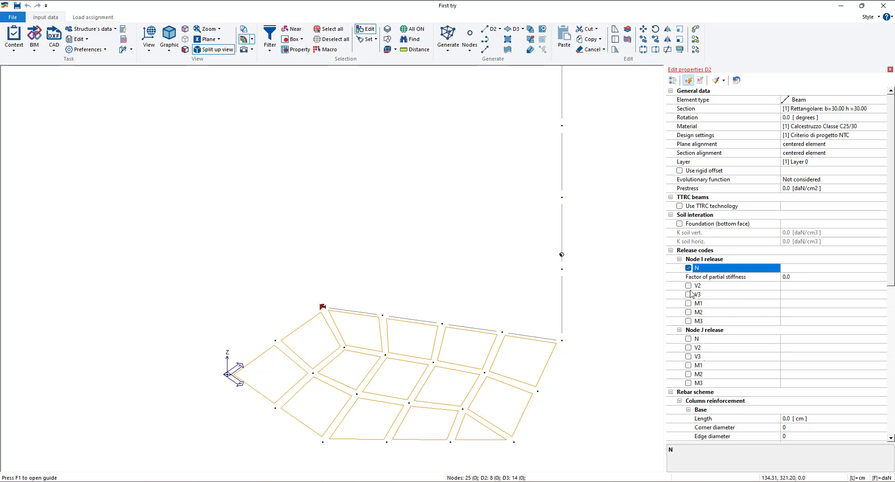
pyautogui.click(688, 286)
pyautogui.click(688, 303)
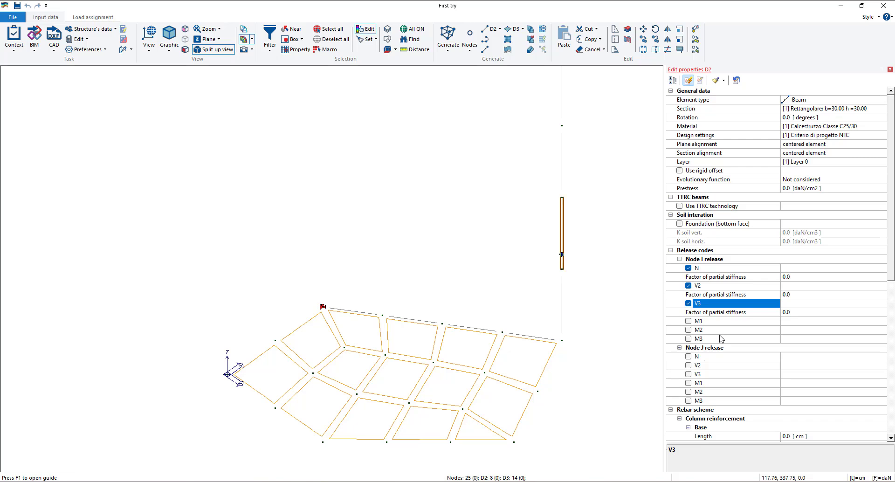
# Release the moment codes M1, M2 and M3 at Node I of the same column element.
pyautogui.click(689, 321)
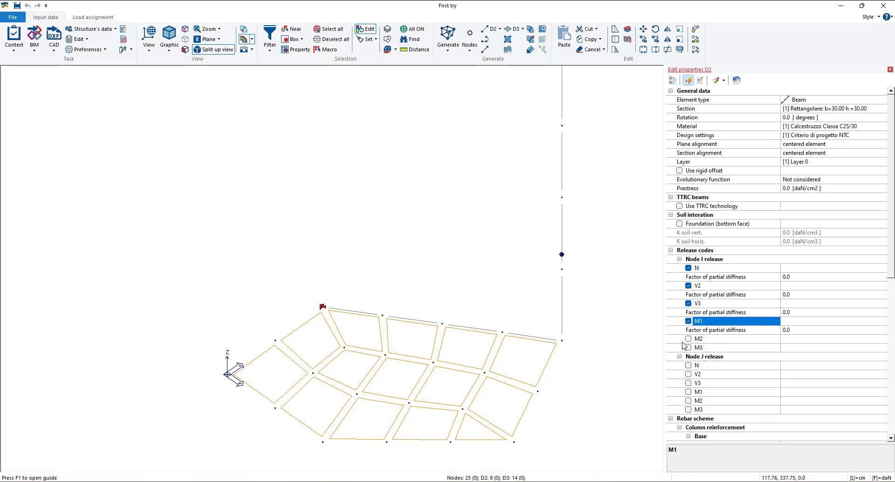
pyautogui.click(688, 338)
pyautogui.click(689, 366)
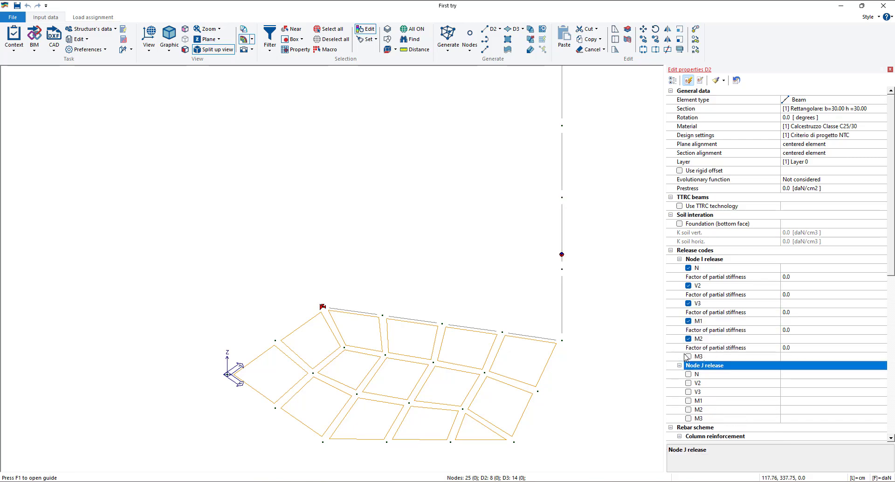
pyautogui.click(688, 357)
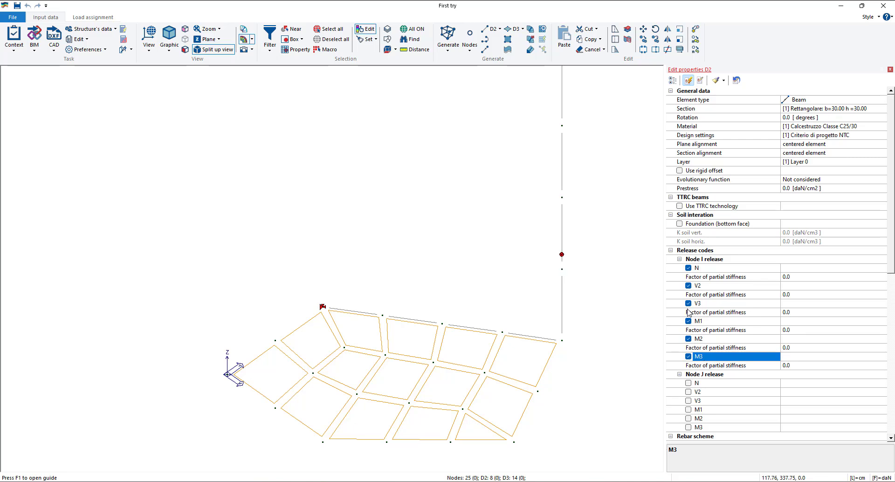
# Clear all six Node I release codes of the column element and close its properties.
pyautogui.click(688, 356)
pyautogui.click(688, 338)
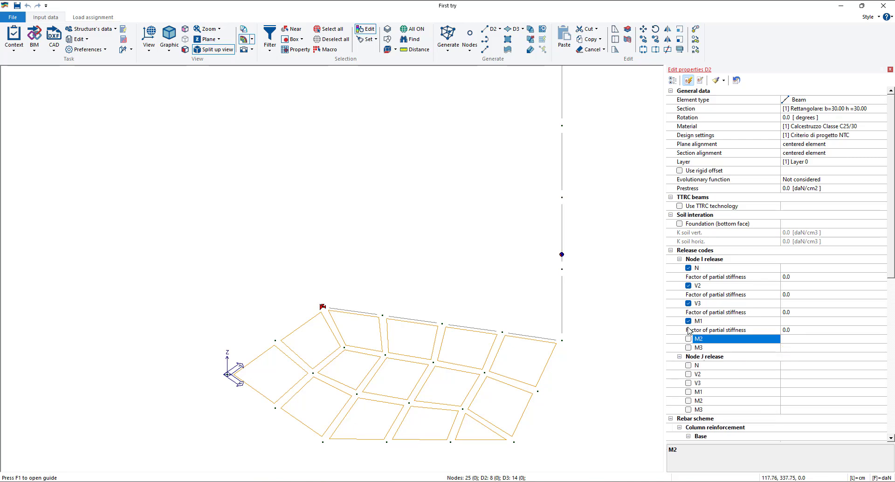
pyautogui.click(688, 321)
pyautogui.click(688, 303)
pyautogui.click(688, 285)
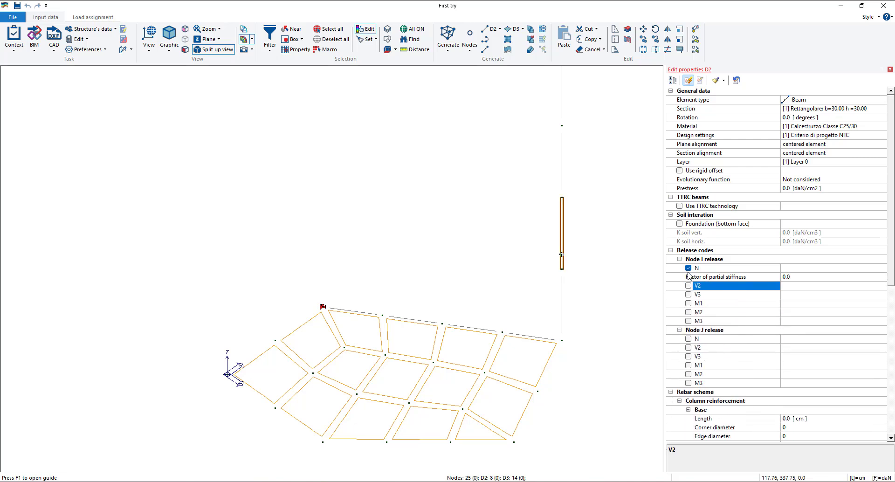
pyautogui.click(688, 267)
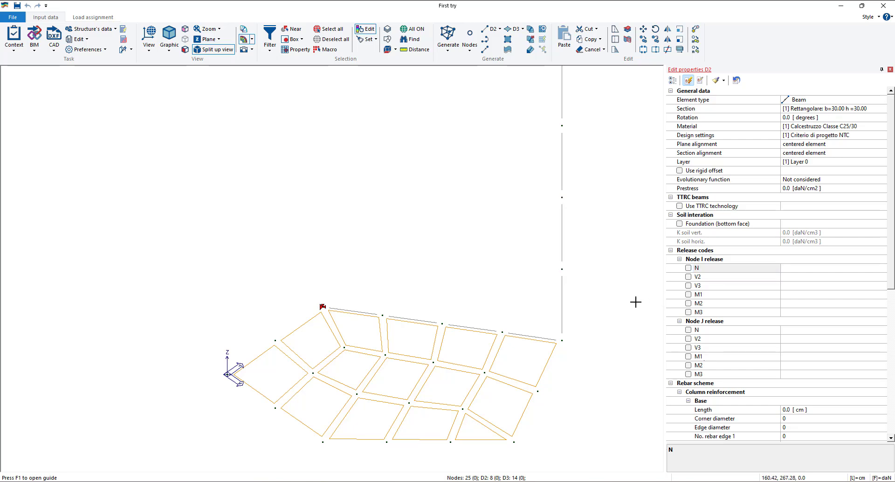
pyautogui.click(890, 70)
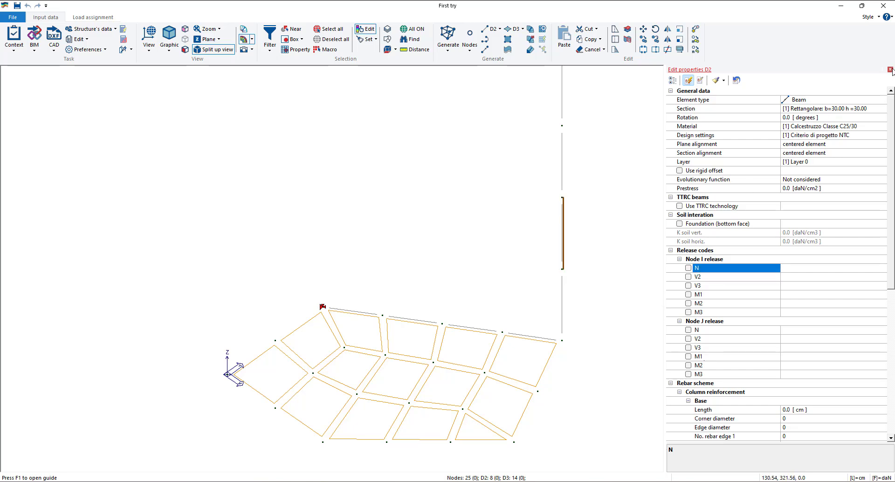
# Display the D2 elements local axis through the nodes and elements drawing options.
pyautogui.click(103, 49)
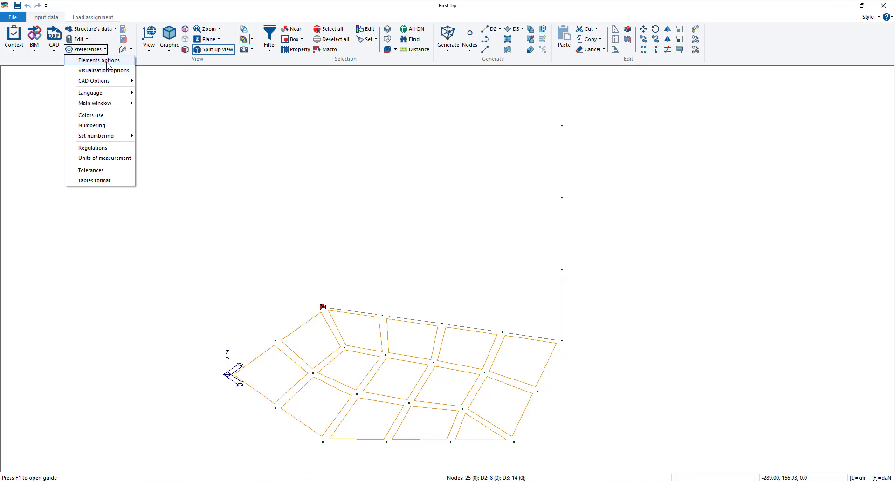
pyautogui.click(107, 62)
pyautogui.moveTo(82, 17)
pyautogui.mouseDown()
pyautogui.moveTo(175, 139)
pyautogui.moveTo(164, 111)
pyautogui.mouseUp()
pyautogui.scroll(-3, 142, 143)
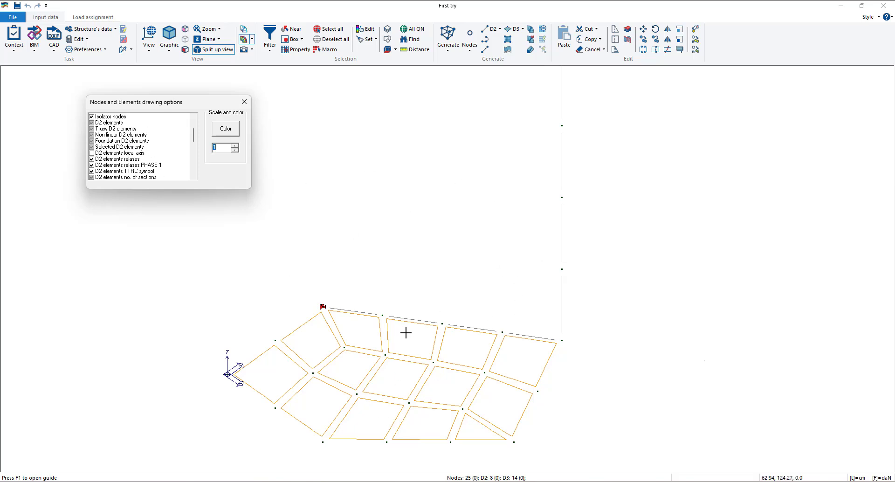
pyautogui.click(91, 153)
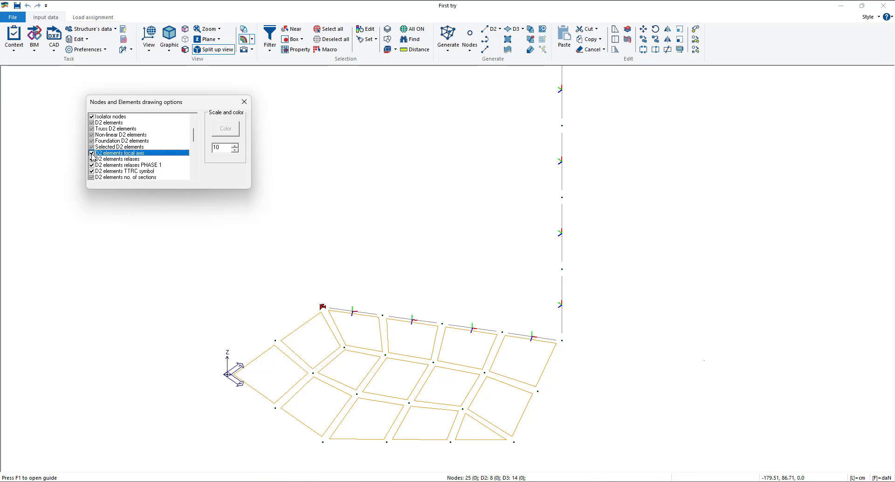
# Release the N and V2 codes at Node I of the topmost D2 element of the vertical column.
pyautogui.moveTo(499, 172); pyautogui.dragTo(413, 194, button='middle')
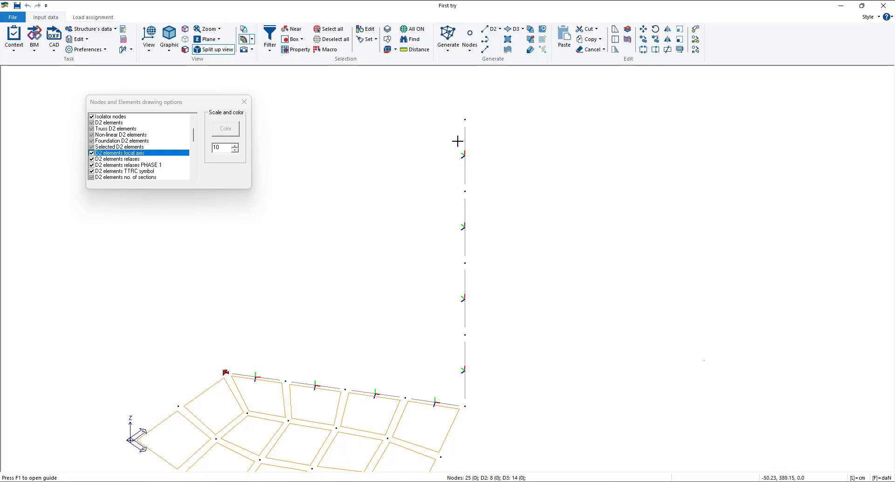
pyautogui.scroll(5, 465, 156)
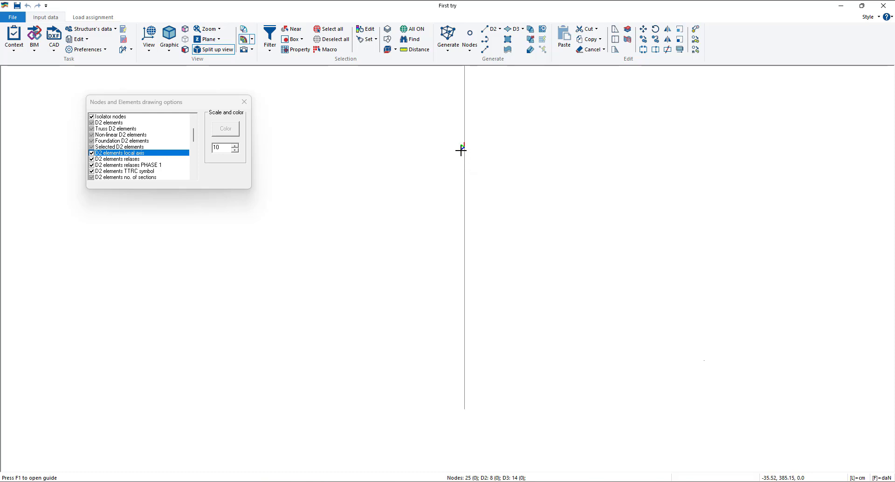
pyautogui.scroll(-3, 460, 150)
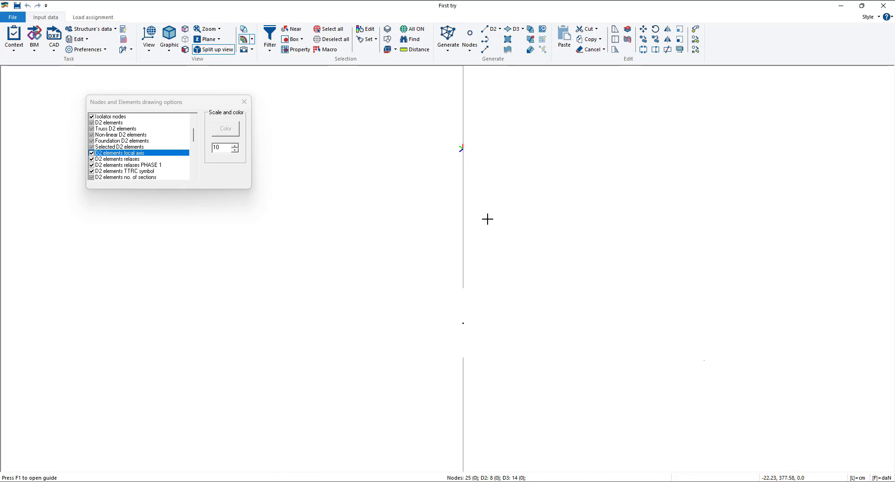
pyautogui.scroll(-2, 487, 219)
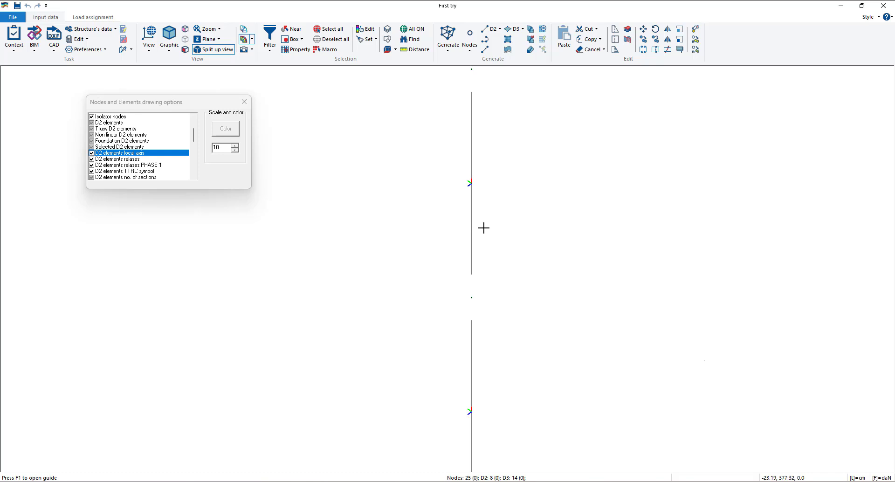
pyautogui.scroll(-2, 483, 228)
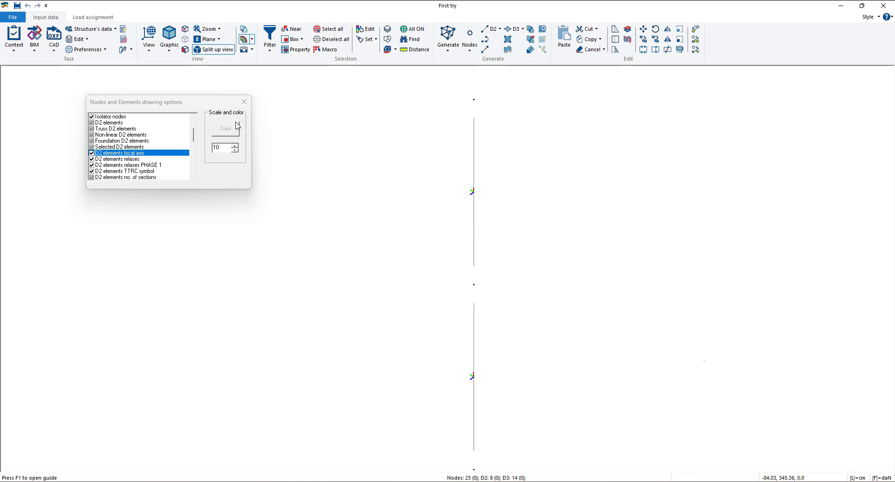
pyautogui.scroll(-2, 337, 169)
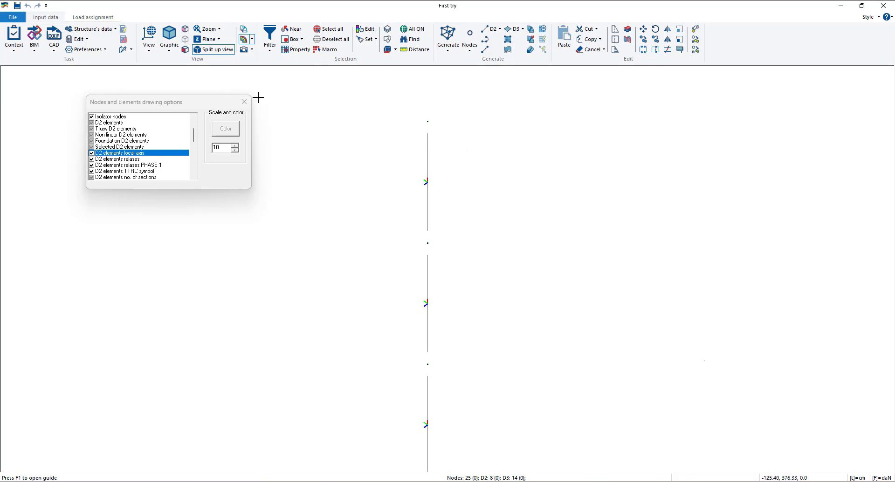
pyautogui.click(365, 29)
pyautogui.click(427, 161)
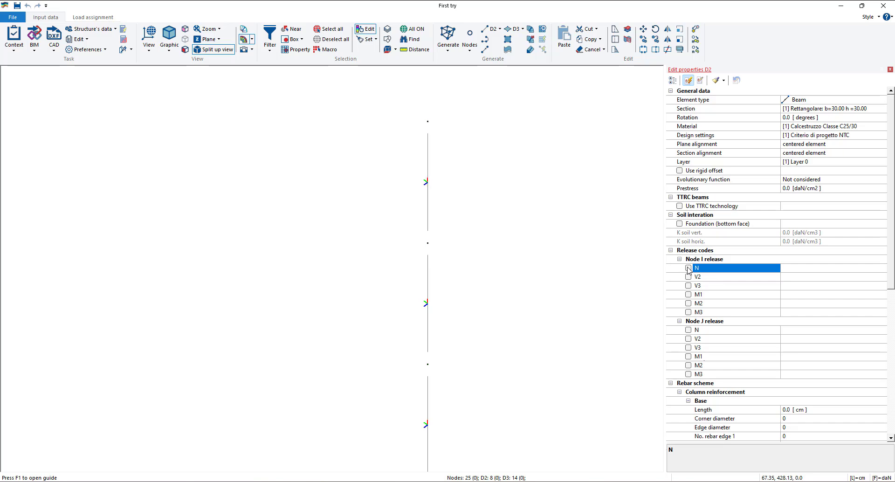
pyautogui.click(688, 268)
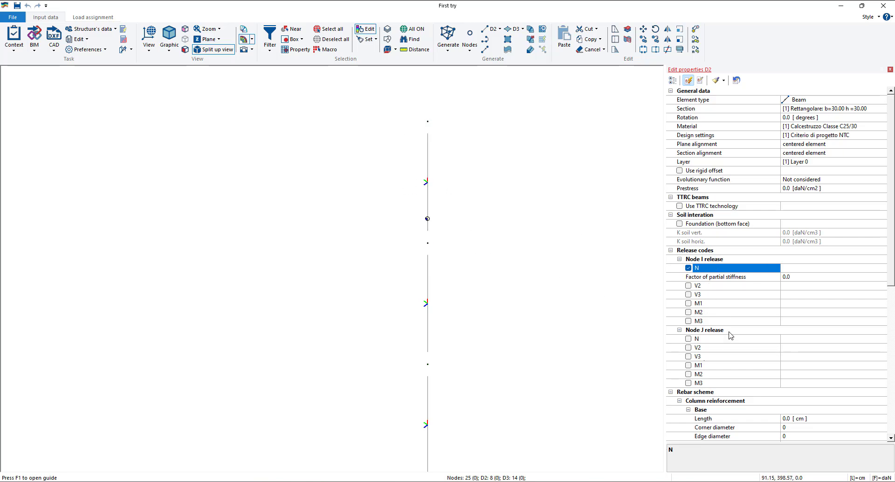
pyautogui.click(688, 286)
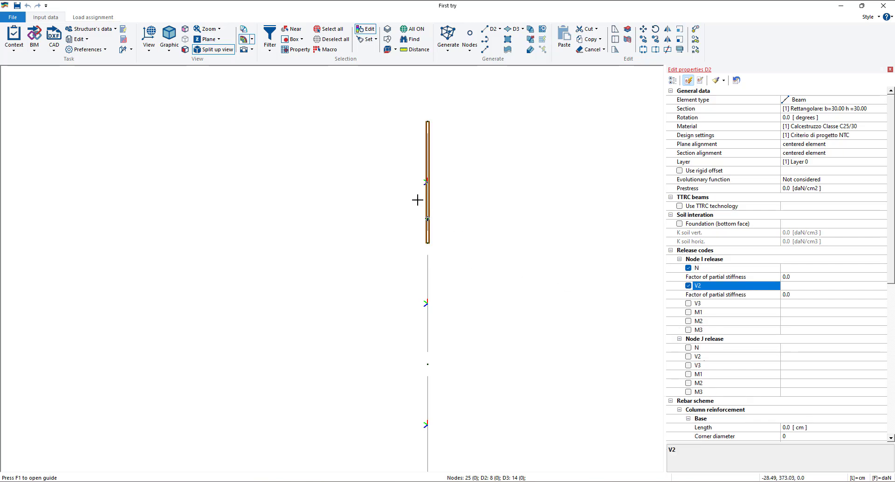
# Examine the release symbol on the topmost column element, and clear its N and V2 releases at Node I.
pyautogui.scroll(5, 425, 182)
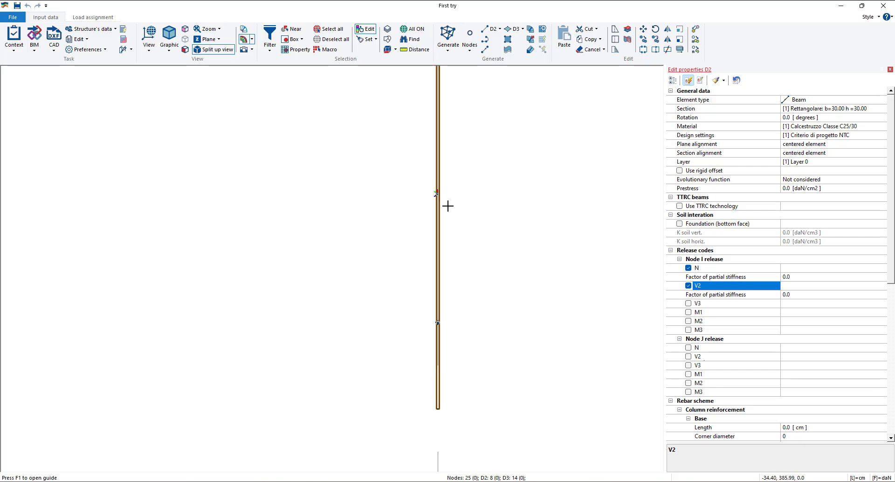
pyautogui.click(684, 303)
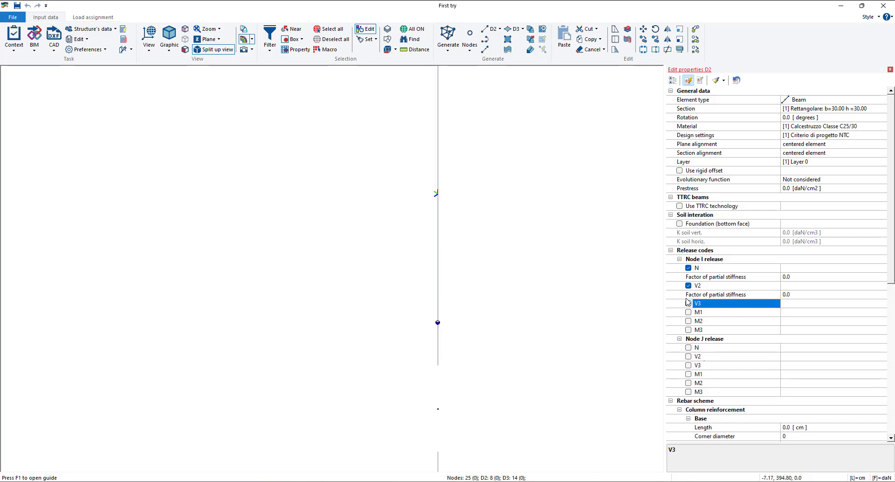
pyautogui.click(687, 282)
pyautogui.click(687, 268)
pyautogui.click(687, 277)
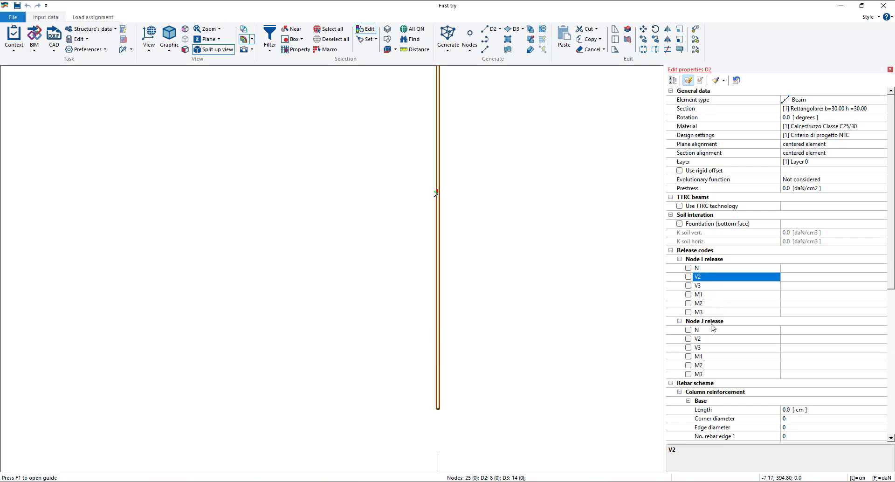
# Release M1 at Node I and N and V2 at Node J of the topmost column element, and inspect the release symbols.
pyautogui.click(688, 294)
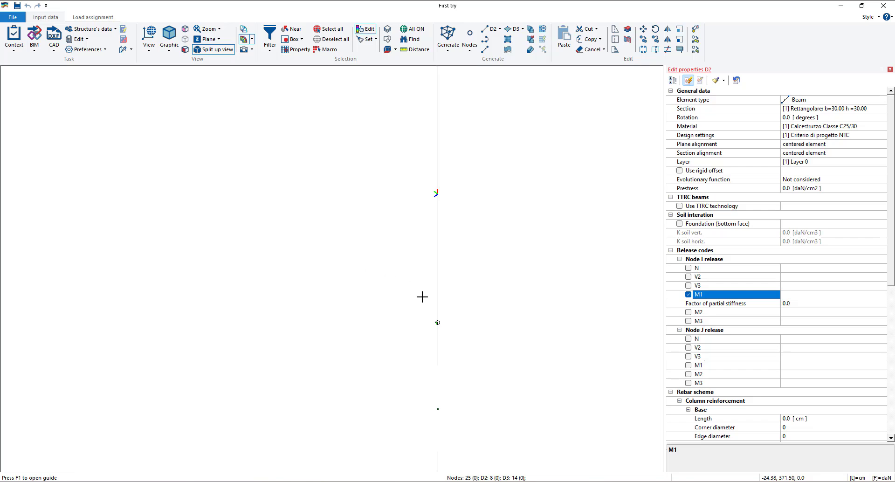
pyautogui.scroll(-3, 423, 297)
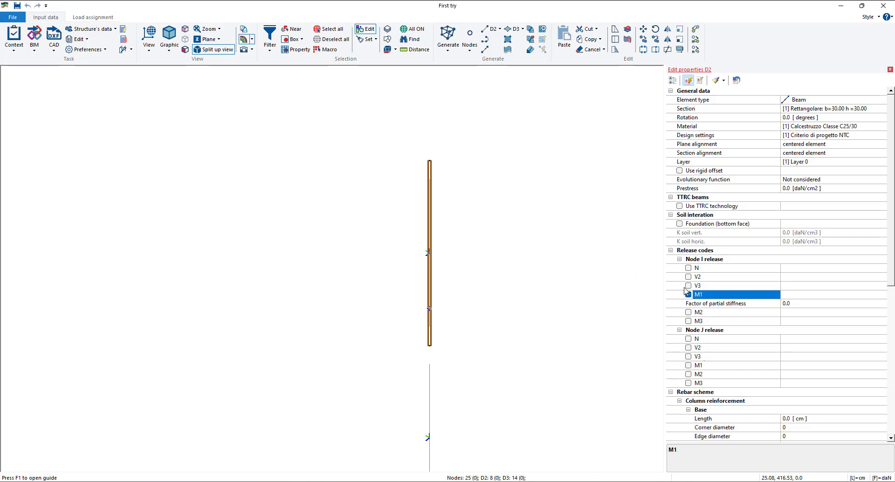
pyautogui.click(687, 338)
pyautogui.click(688, 347)
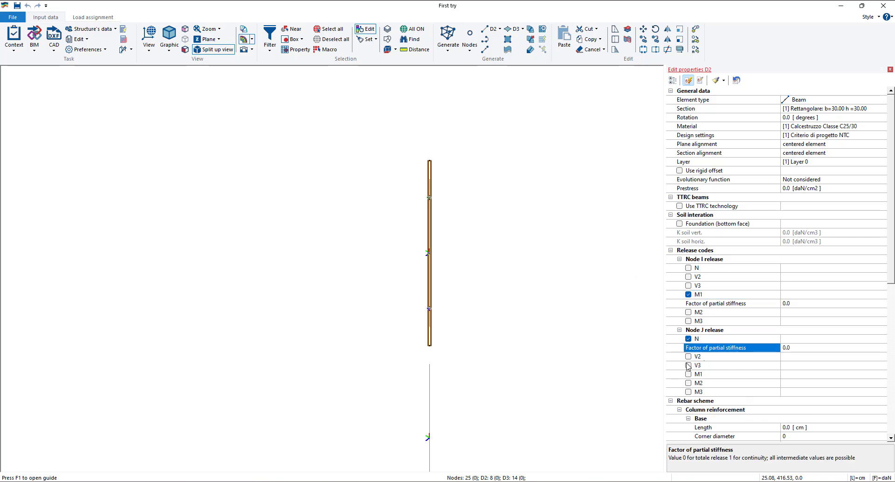
pyautogui.click(687, 356)
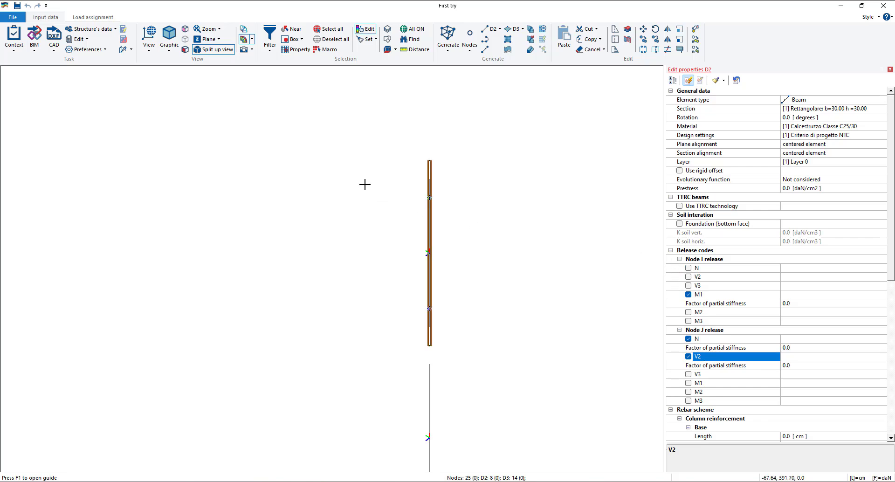
pyautogui.scroll(1, 417, 200)
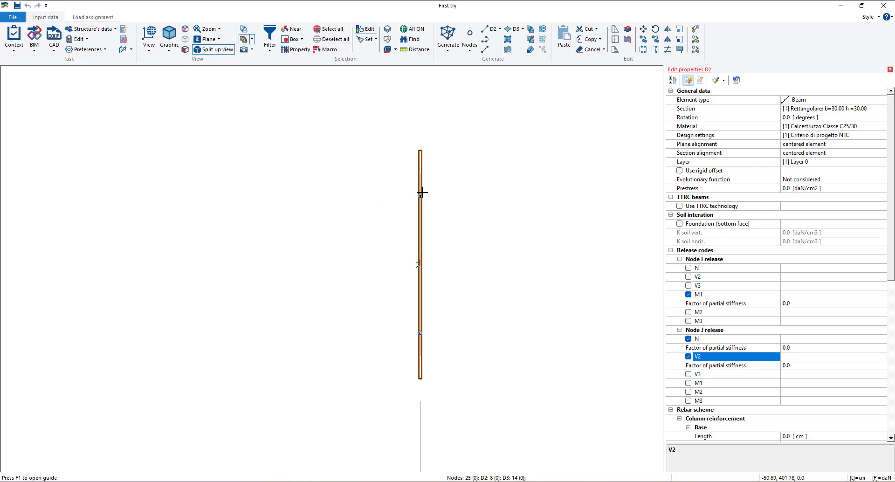
pyautogui.scroll(3, 421, 197)
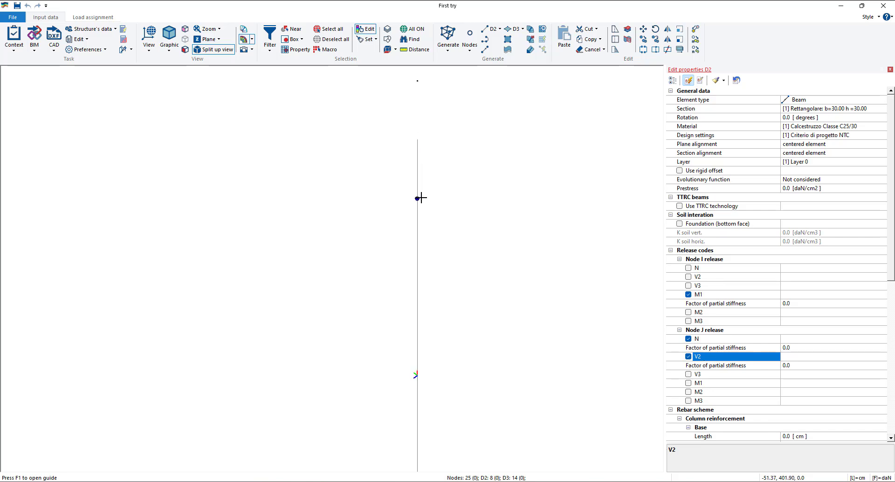
pyautogui.scroll(-3, 421, 197)
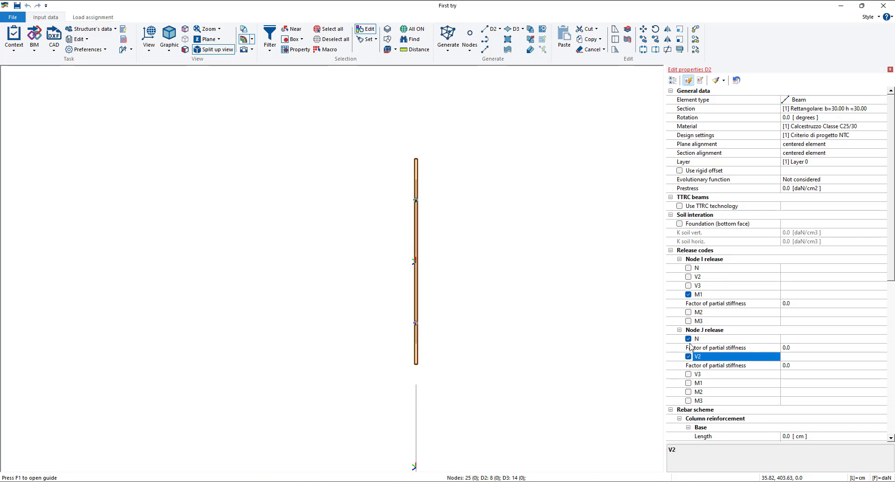
# Turn the topmost column element's M1 release at Node I off and on again, and release V3 at the same node.
pyautogui.click(688, 295)
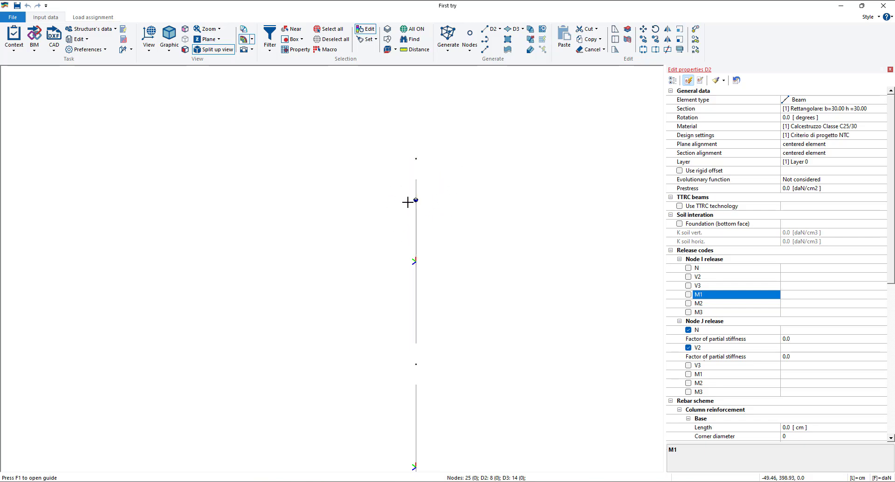
pyautogui.click(688, 294)
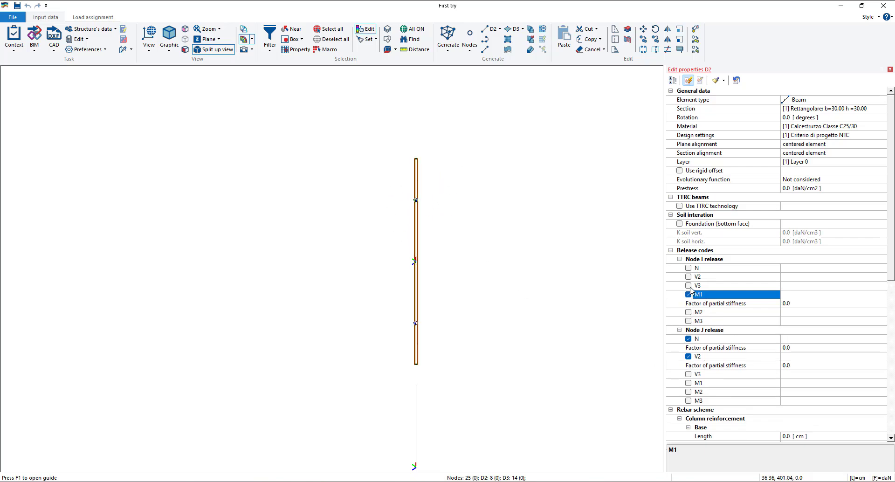
pyautogui.click(689, 286)
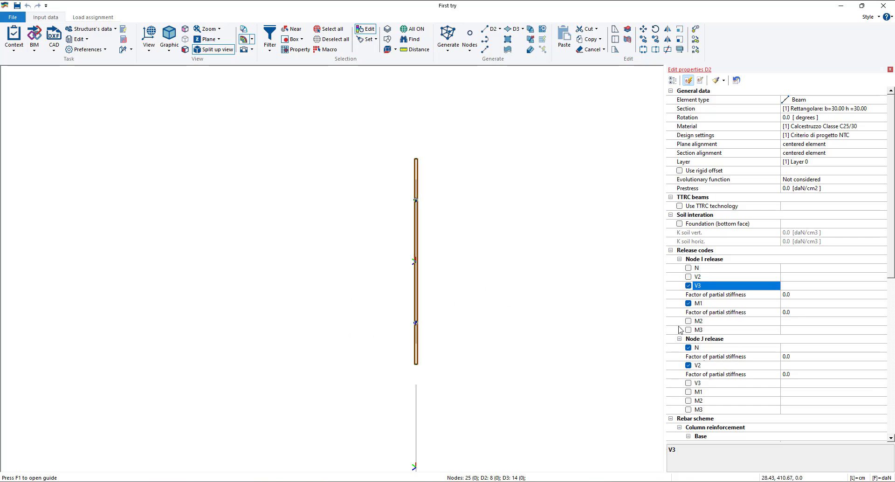
pyautogui.scroll(-2, 498, 335)
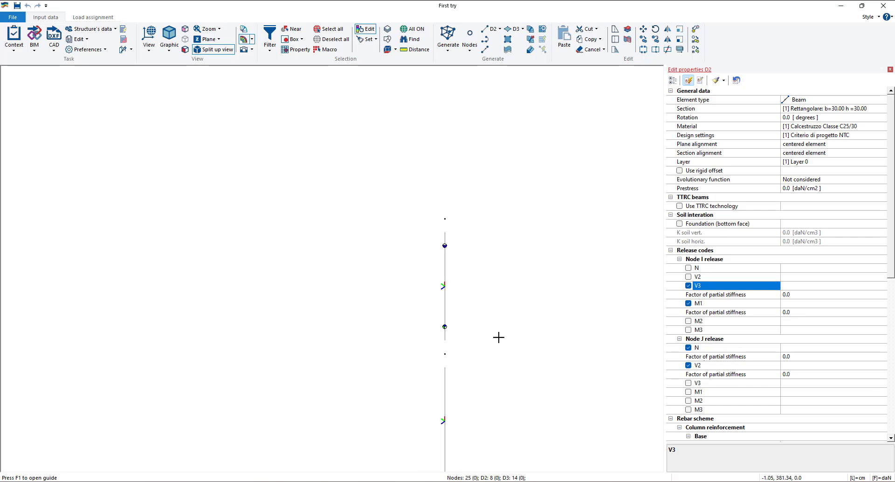
pyautogui.moveTo(498, 337); pyautogui.dragTo(483, 278, button='middle')
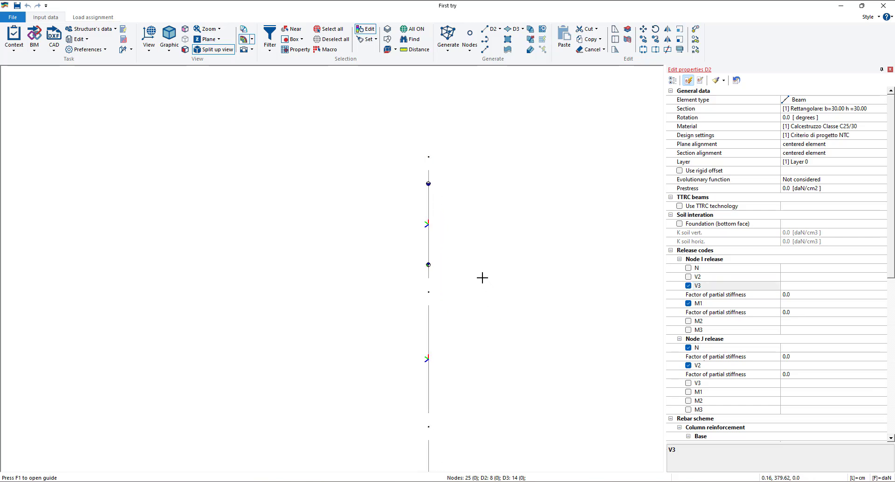
pyautogui.scroll(-3, 482, 278)
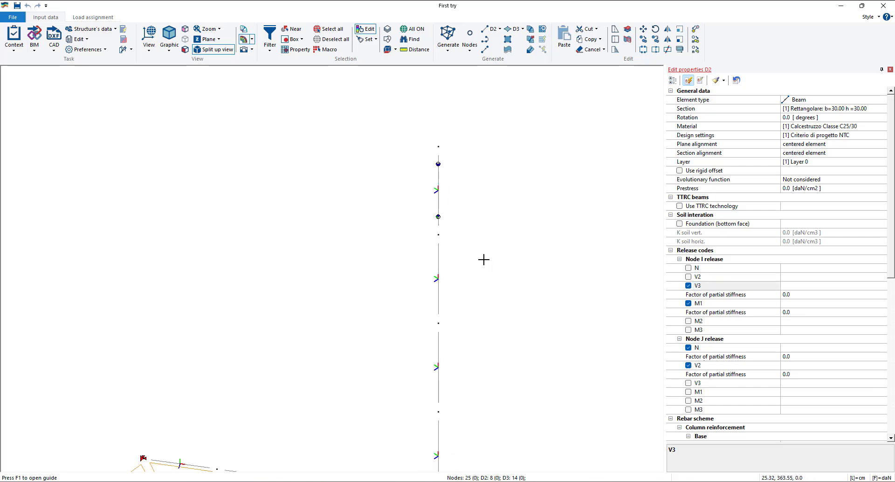
pyautogui.moveTo(473, 298); pyautogui.dragTo(472, 246, button='middle')
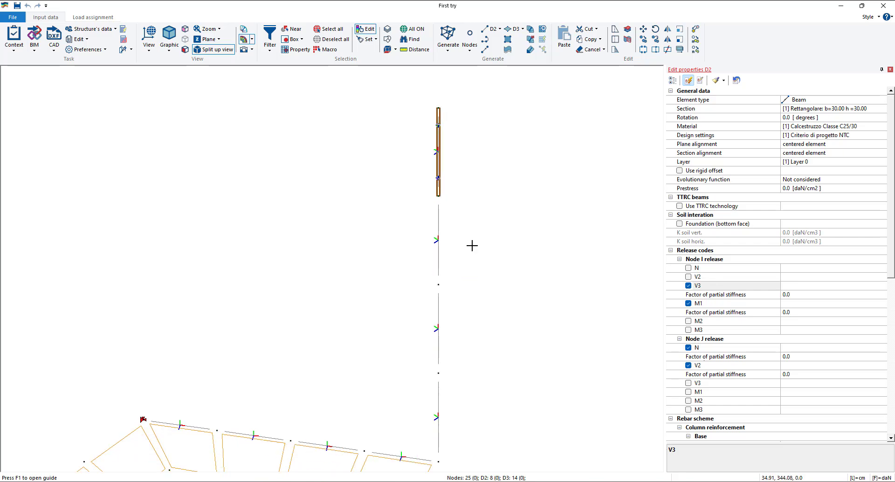
# Clear the V3 and M1 releases at Node I, try releasing V2 there, and clear that release too.
pyautogui.click(689, 285)
pyautogui.click(688, 294)
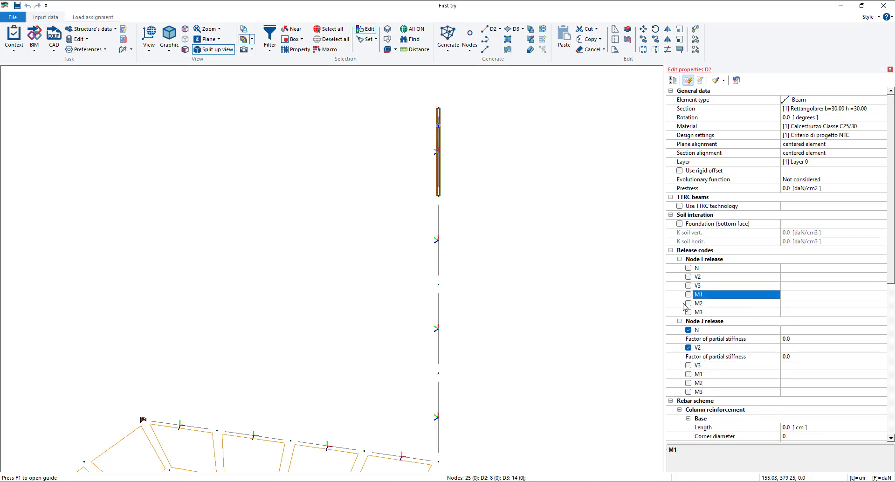
pyautogui.click(688, 277)
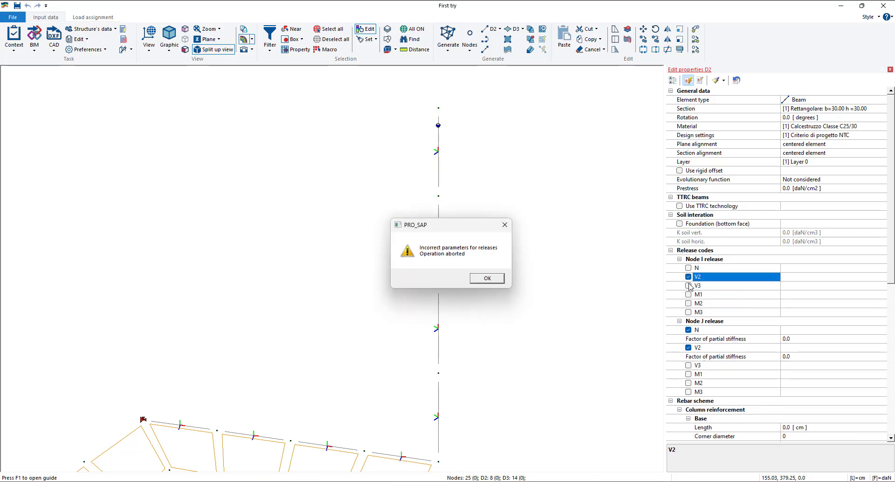
pyautogui.click(485, 279)
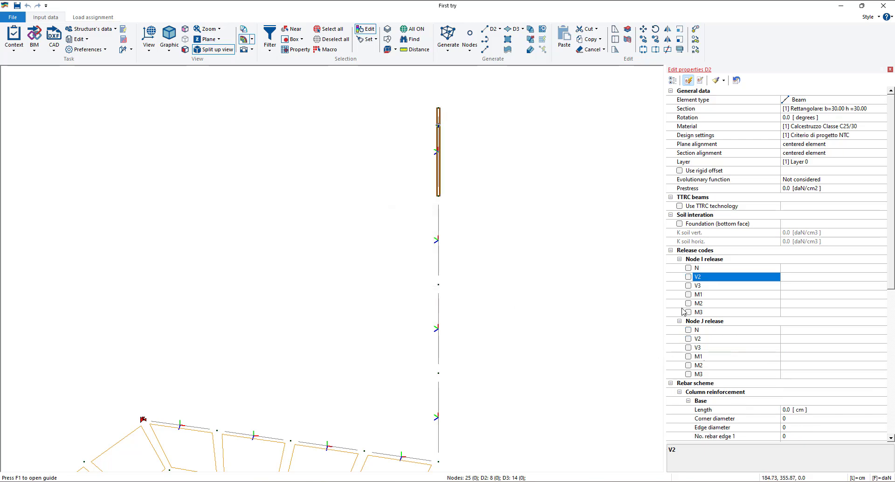
pyautogui.click(688, 277)
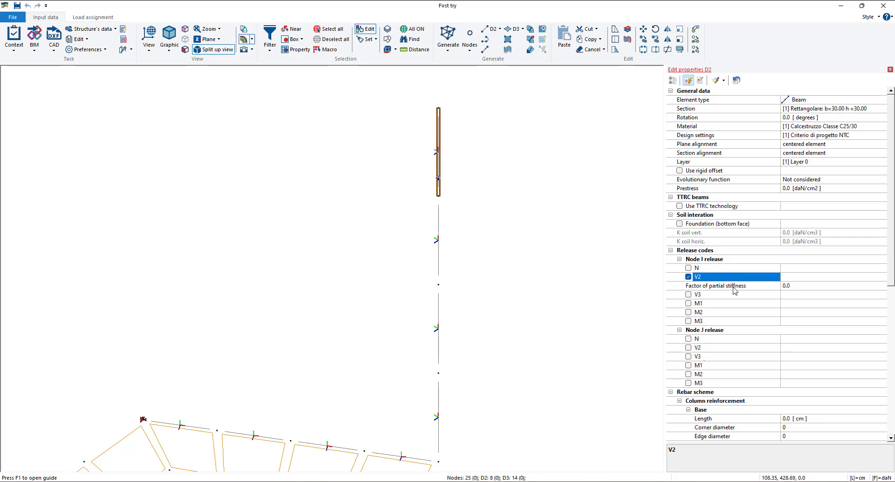
pyautogui.click(687, 277)
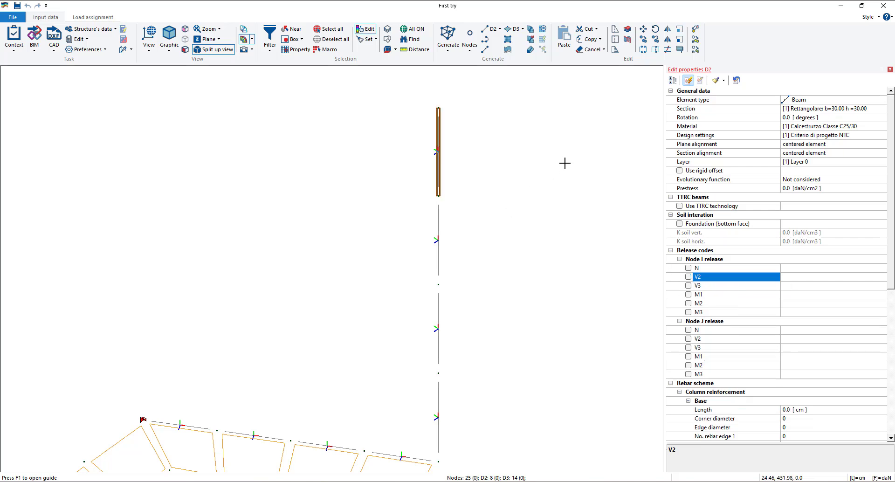
# Change the element type of the topmost column element to Truss, review its properties and close them.
pyautogui.click(808, 100)
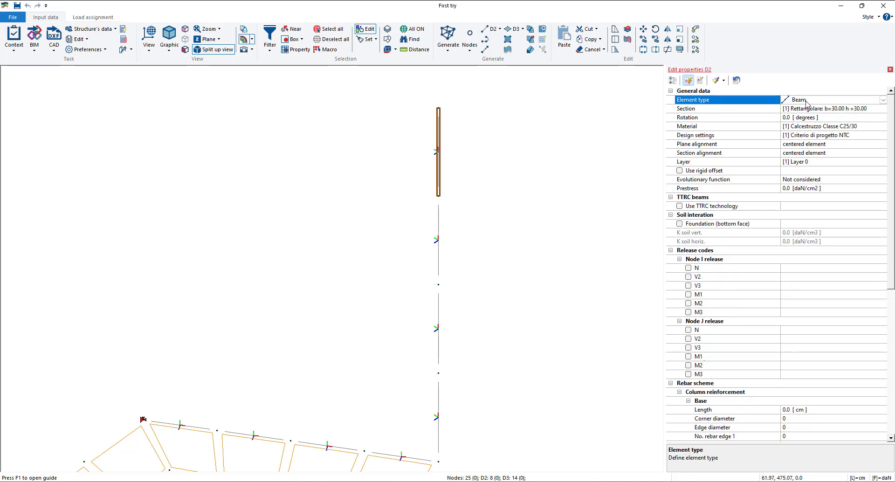
pyautogui.click(881, 100)
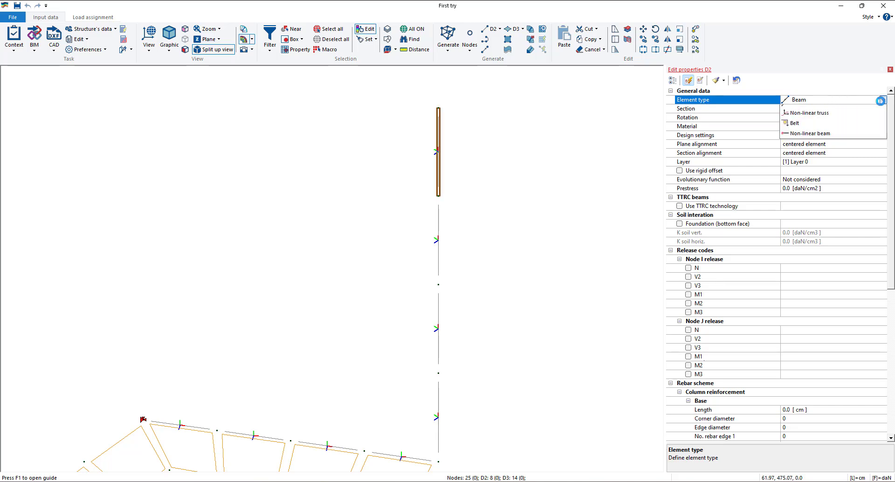
pyautogui.click(802, 127)
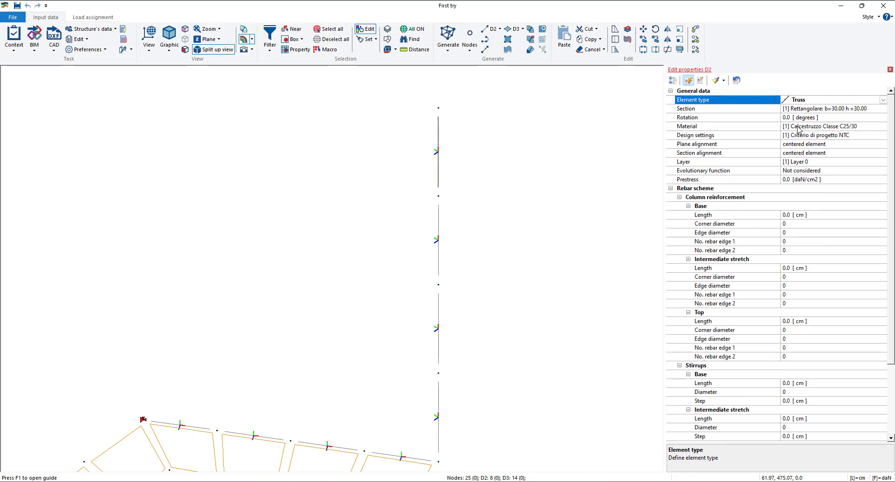
pyautogui.scroll(-3, 750, 252)
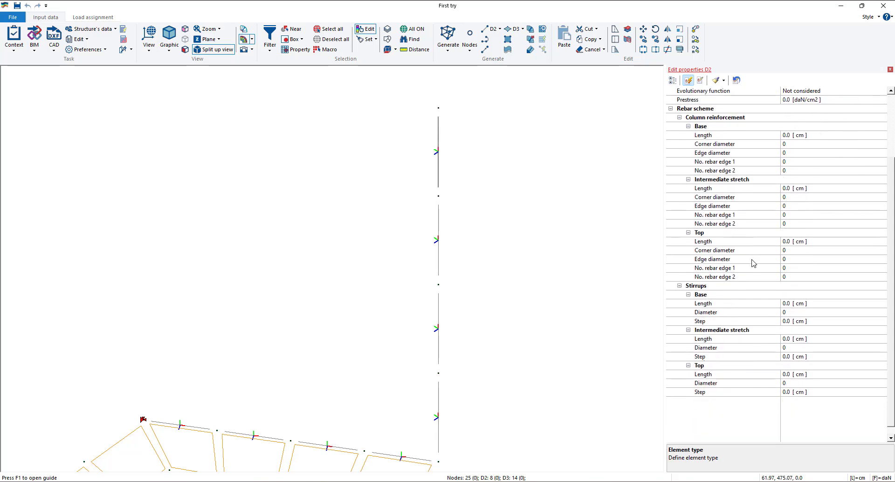
pyautogui.scroll(3, 732, 265)
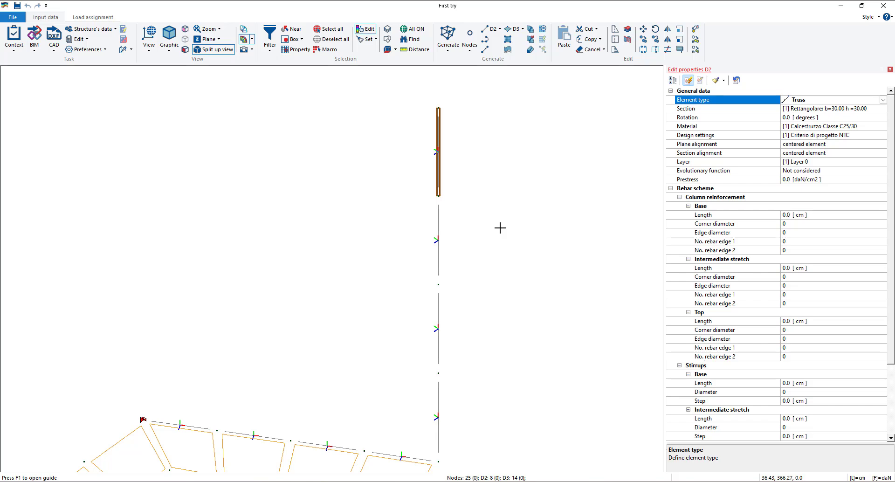
pyautogui.scroll(-2, 501, 244)
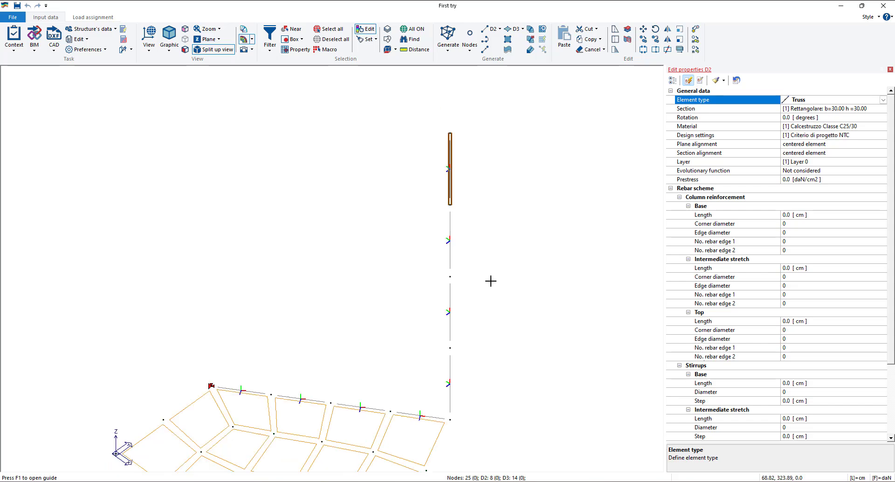
pyautogui.moveTo(493, 280); pyautogui.dragTo(533, 226, button='middle')
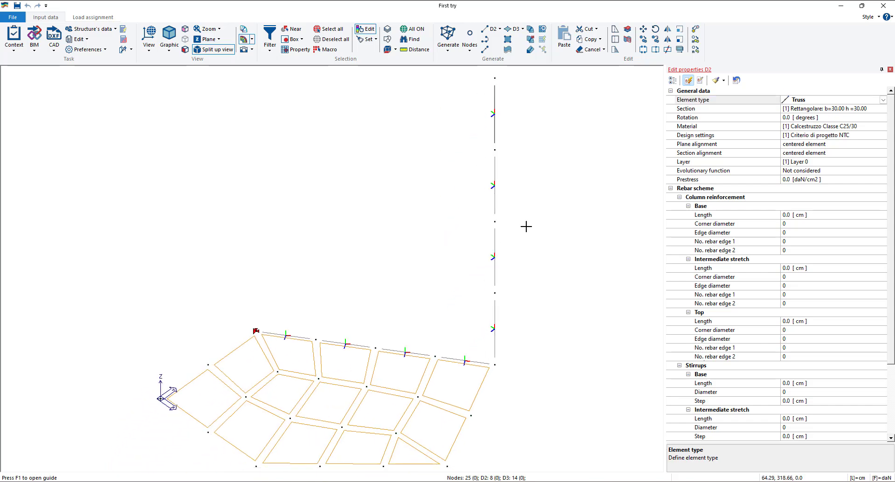
pyautogui.scroll(-1, 524, 228)
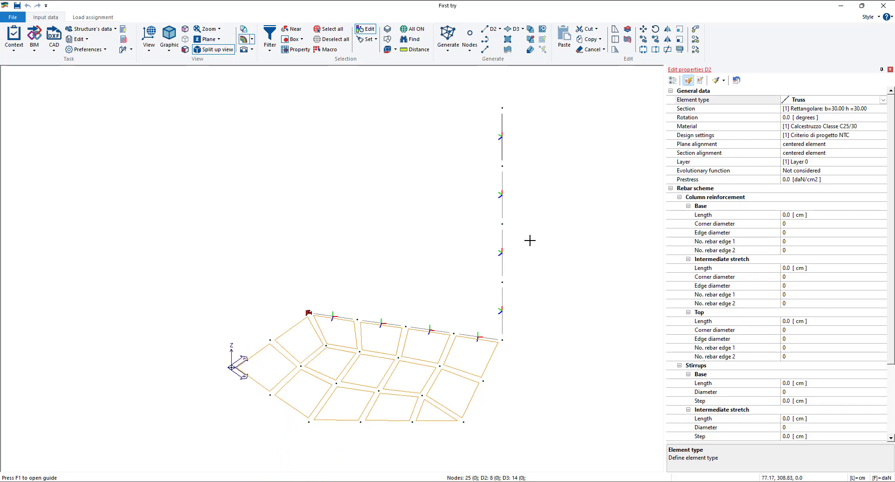
pyautogui.moveTo(530, 240); pyautogui.dragTo(548, 248, button='middle')
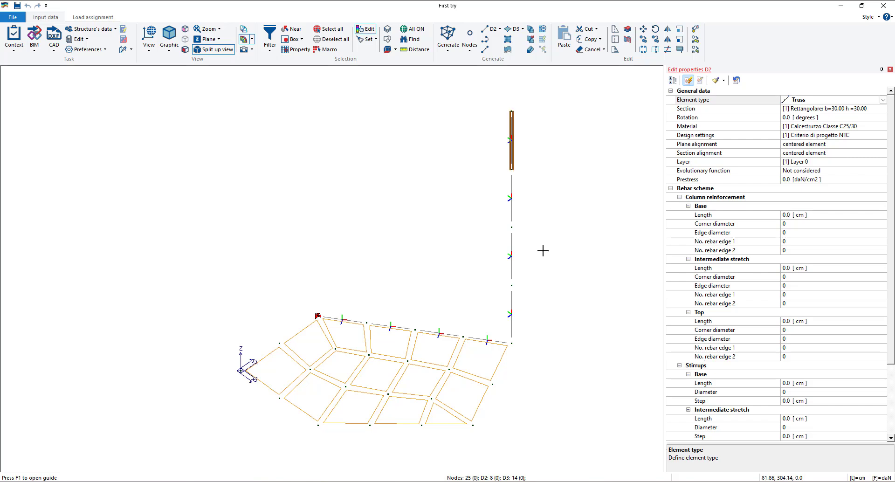
pyautogui.click(890, 69)
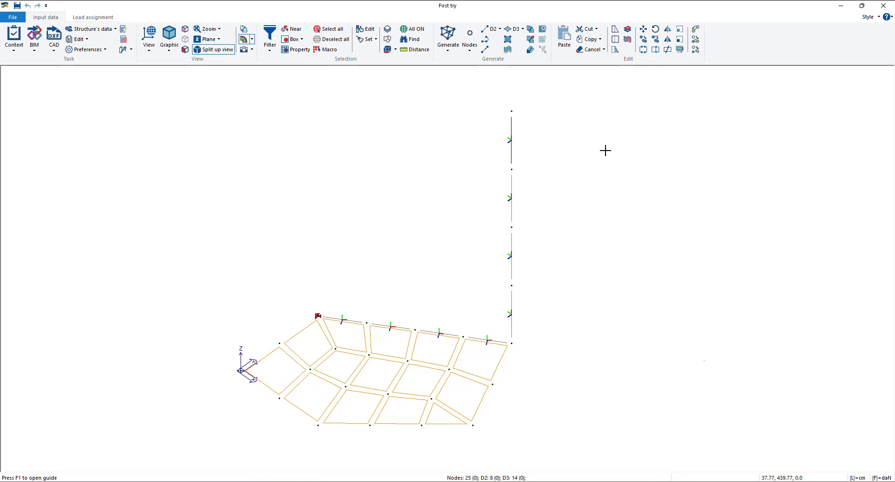
pyautogui.scroll(2, 605, 150)
pyautogui.scroll(-1, 496, 212)
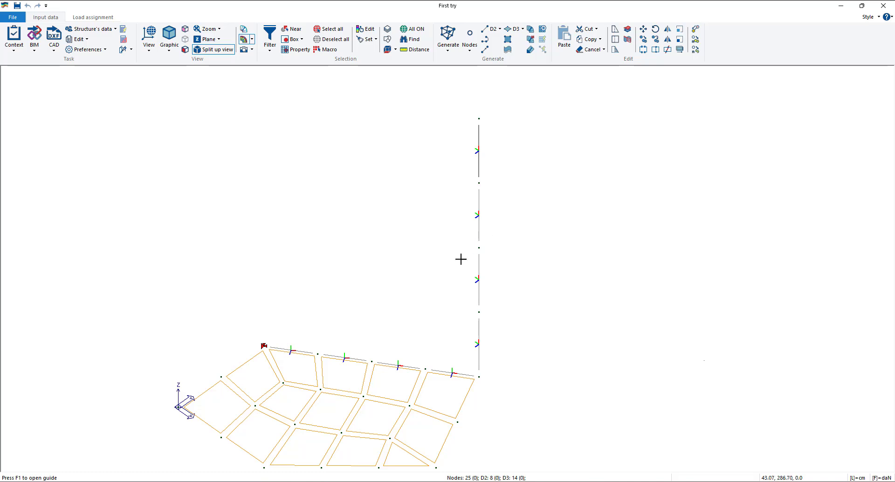
pyautogui.moveTo(502, 257); pyautogui.dragTo(533, 224, button='middle')
pyautogui.scroll(-2, 533, 251)
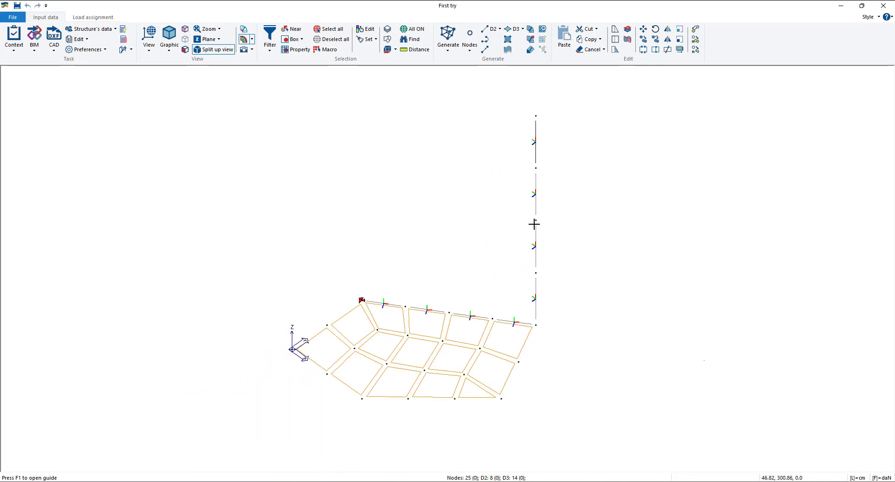
pyautogui.scroll(3, 532, 229)
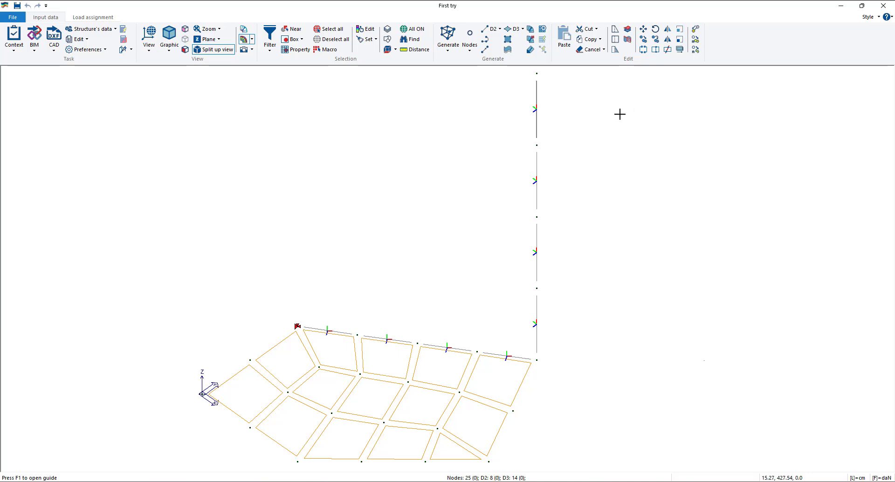
pyautogui.scroll(-1, 624, 117)
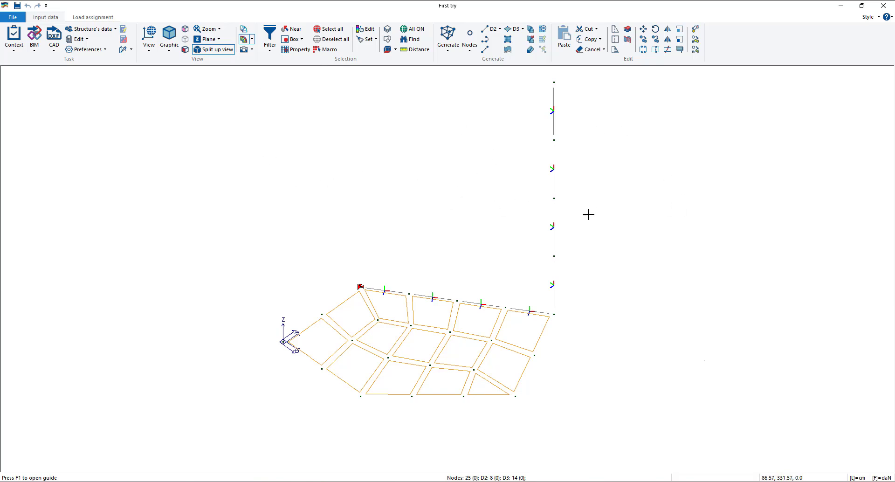
# Try stretching the column's second-highest node with its connected elements by 50 cm along x, using zero initial coordinates, and undo it.
pyautogui.click(616, 41)
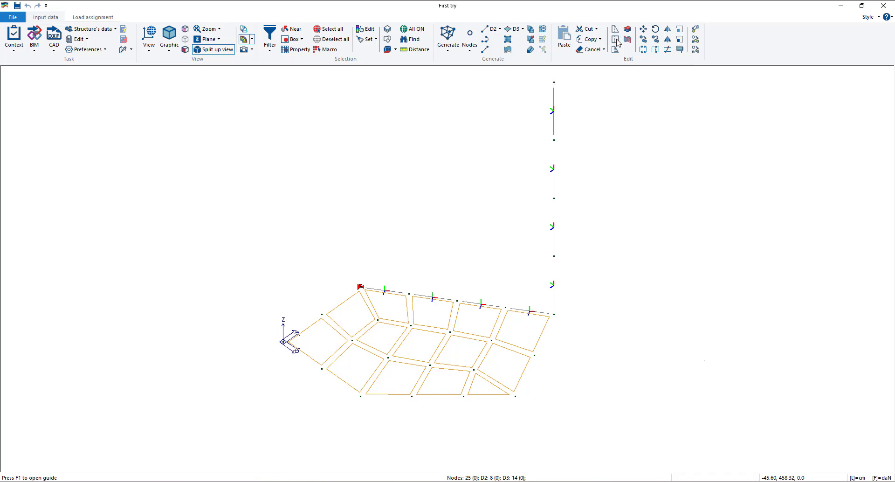
pyautogui.click(554, 140)
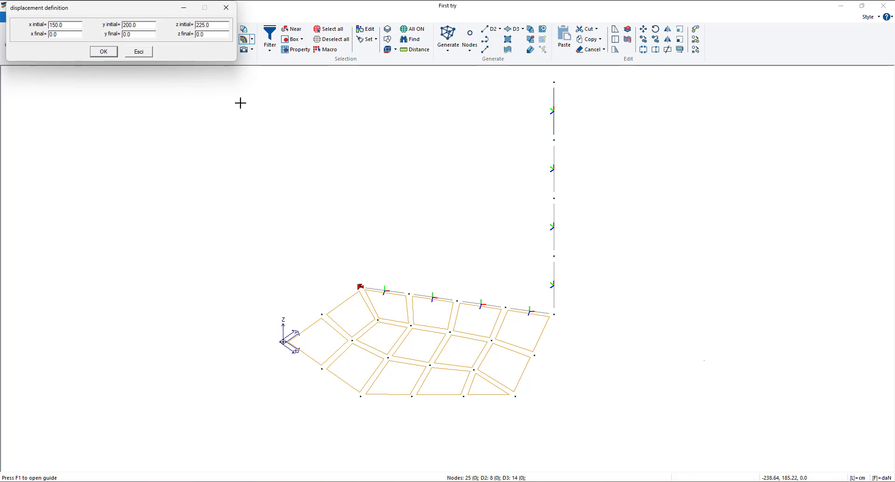
pyautogui.click(287, 32)
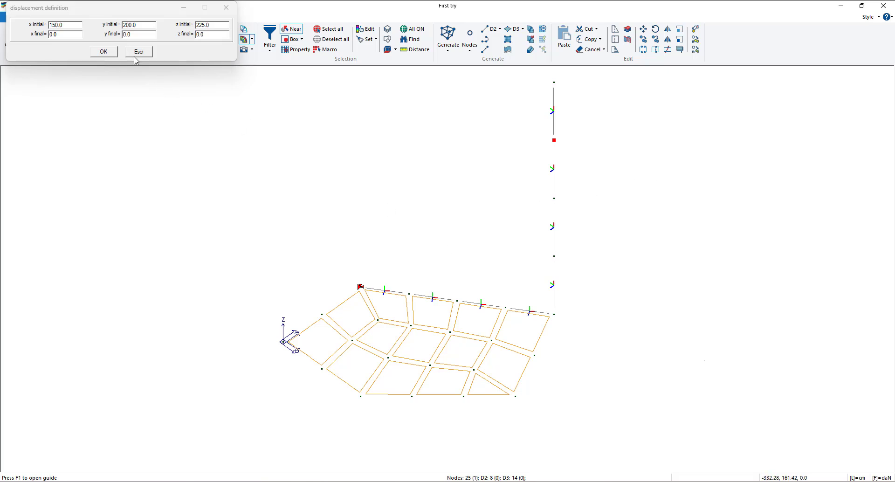
pyautogui.click(77, 23)
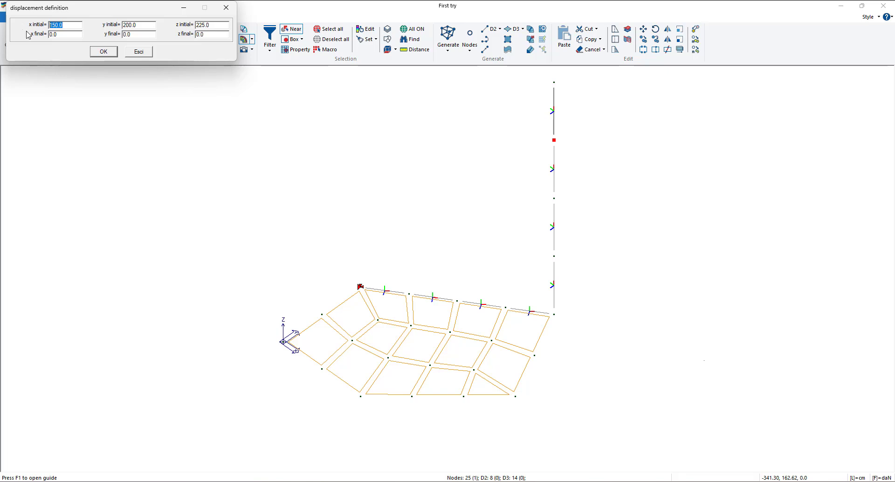
pyautogui.write('0')
pyautogui.click(138, 25)
pyautogui.write('0')
pyautogui.click(104, 52)
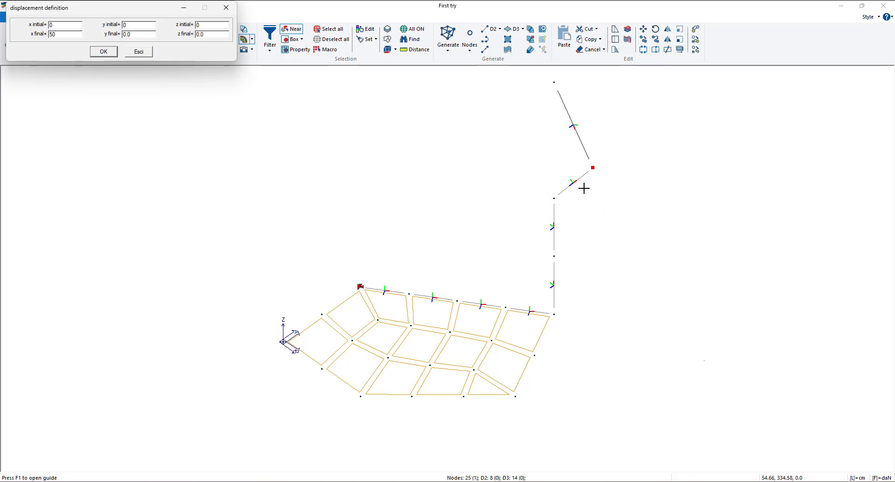
pyautogui.click(221, 8)
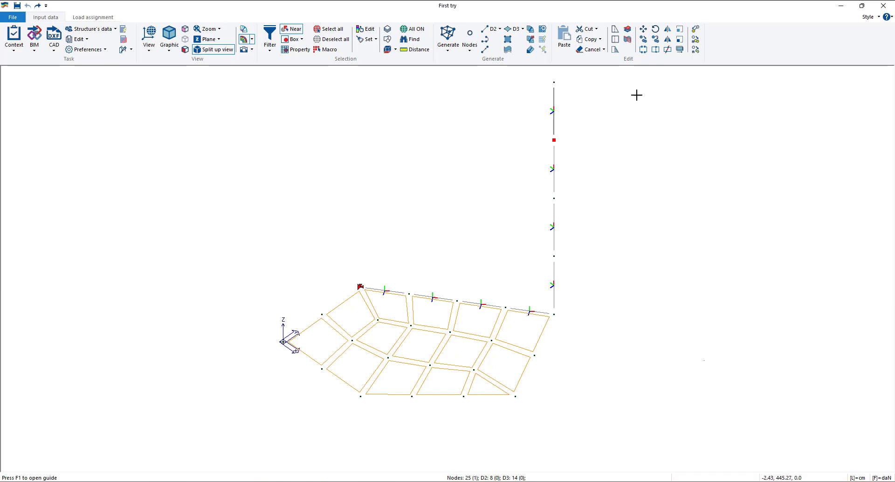
# Try translating only the selected column node by 50 cm along x without its connected elements, and clear the selection after undoing it.
pyautogui.click(648, 32)
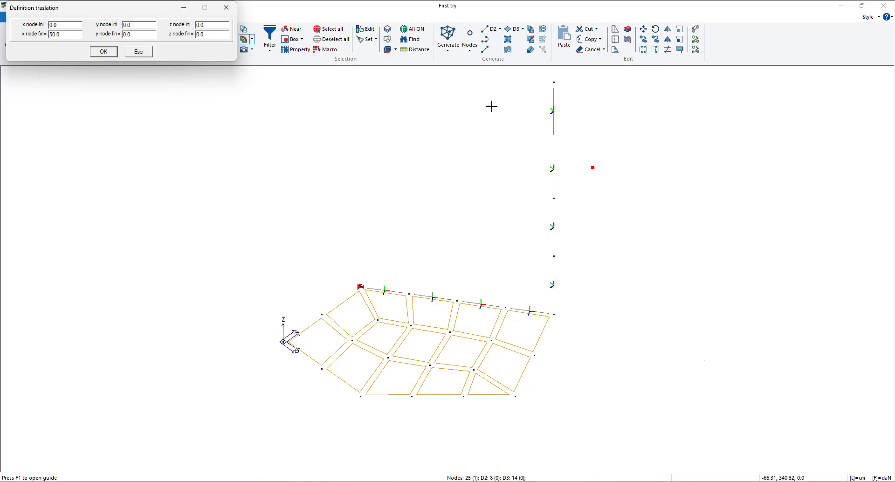
pyautogui.click(138, 52)
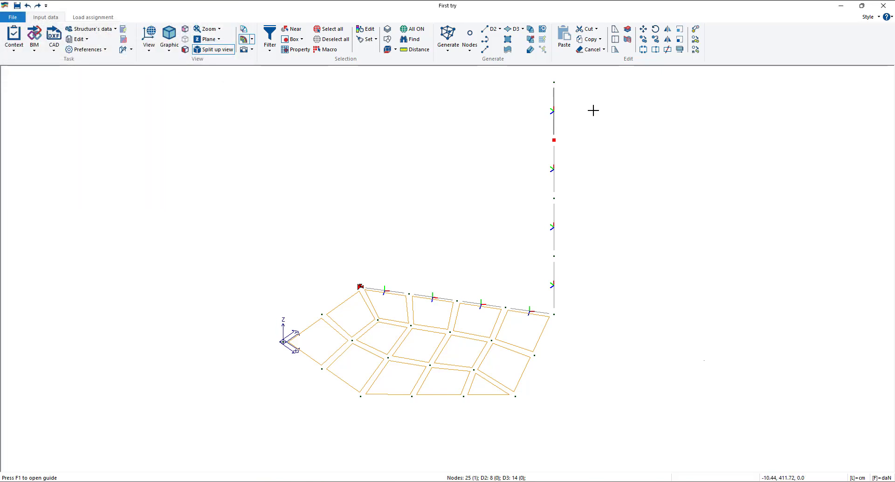
pyautogui.click(646, 171)
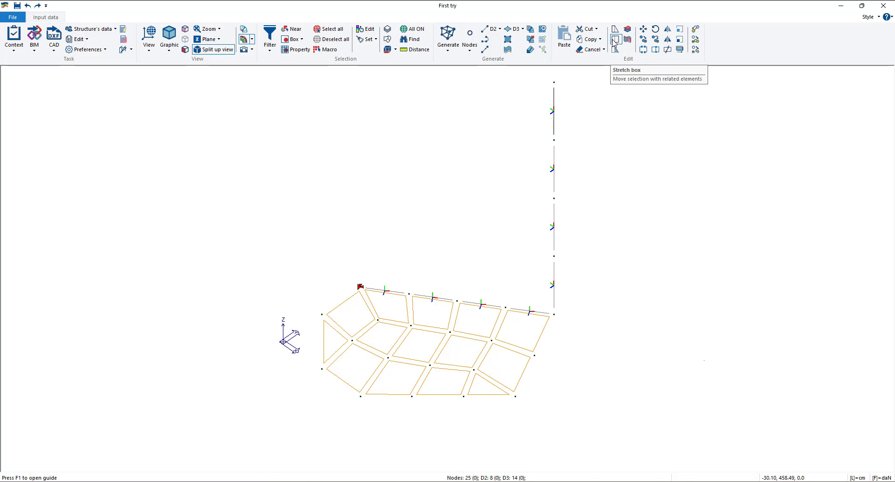
pyautogui.click(292, 28)
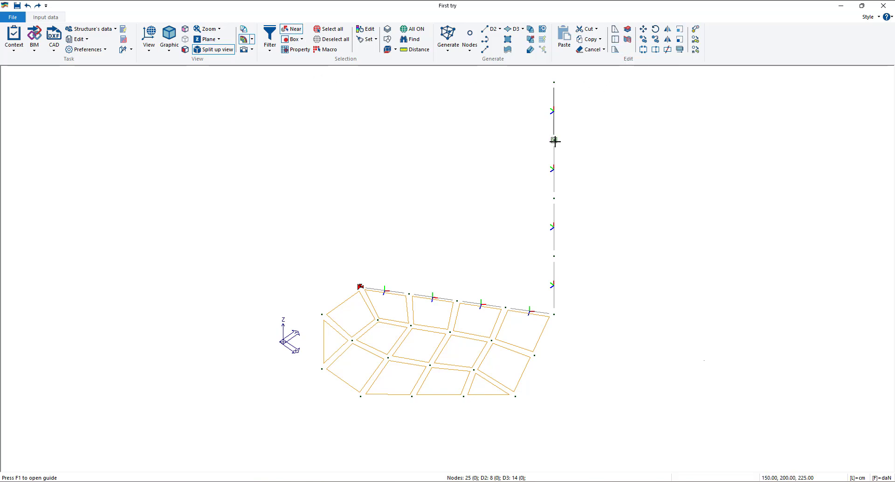
pyautogui.click(556, 166)
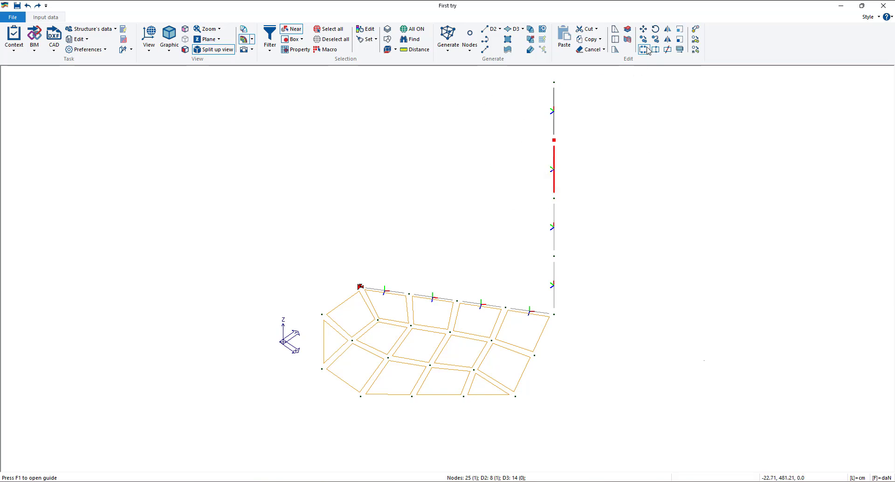
pyautogui.click(618, 42)
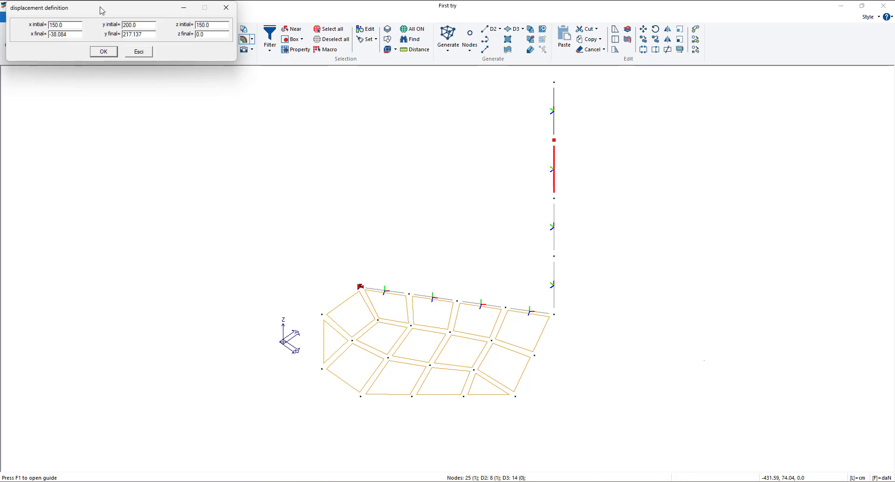
pyautogui.moveTo(99, 11); pyautogui.dragTo(187, 114)
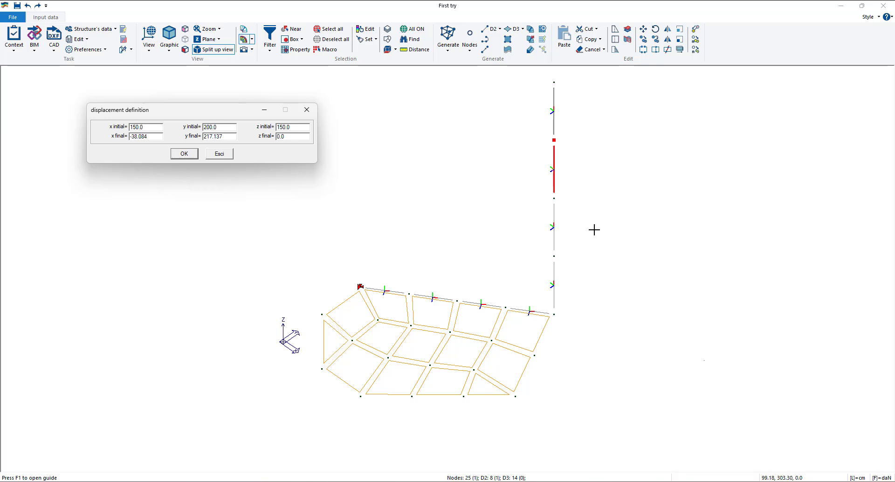
pyautogui.click(306, 109)
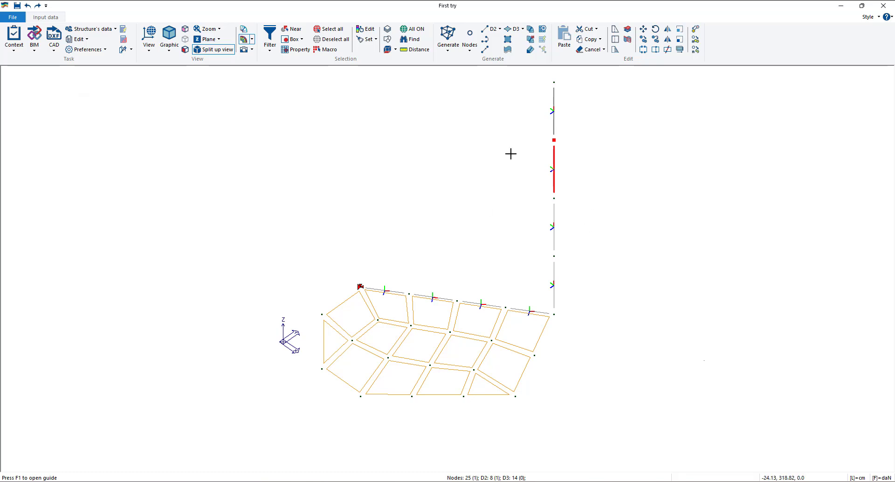
# Try stretching the column's middle node with its connected elements onto the restrained mesh corner node, and undo it.
pyautogui.click(615, 40)
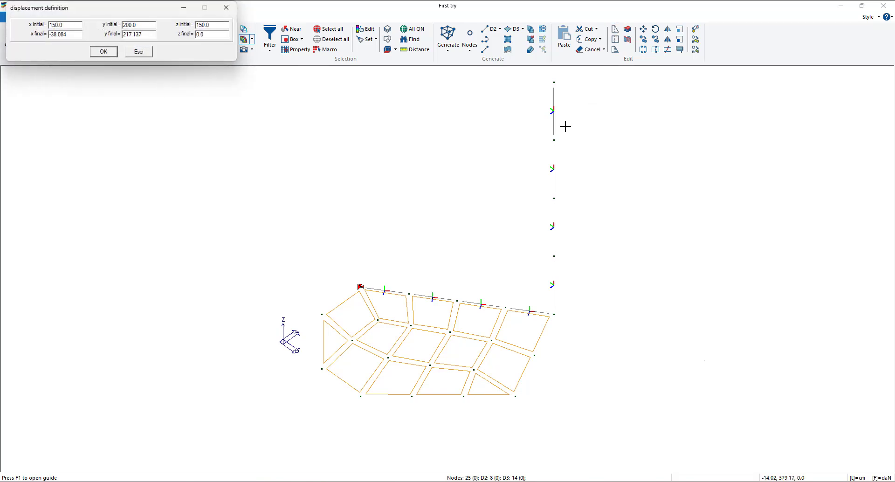
pyautogui.click(554, 198)
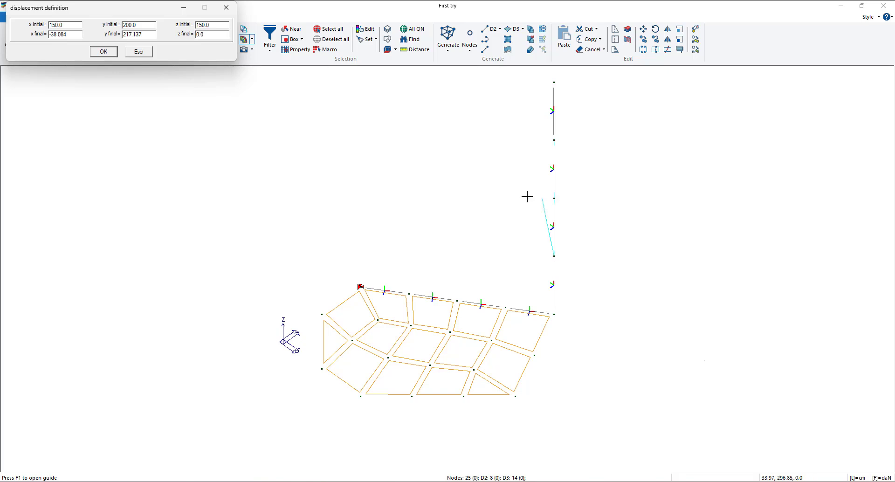
pyautogui.click(361, 285)
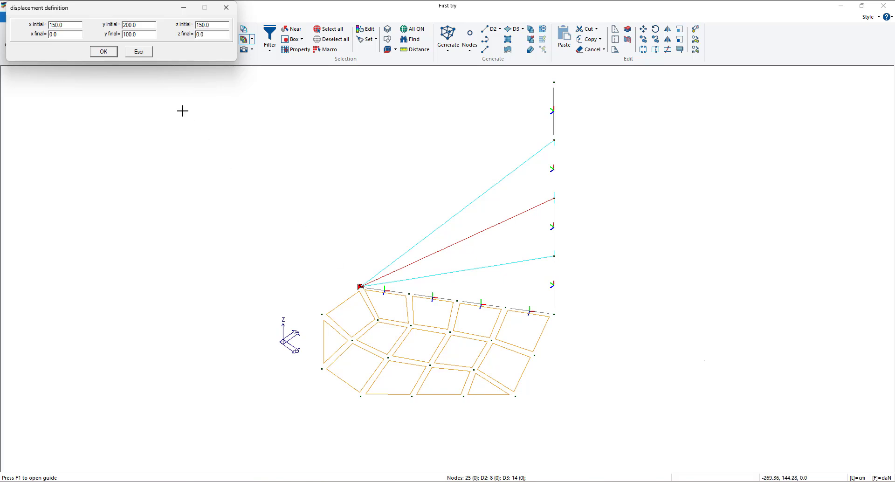
pyautogui.click(106, 54)
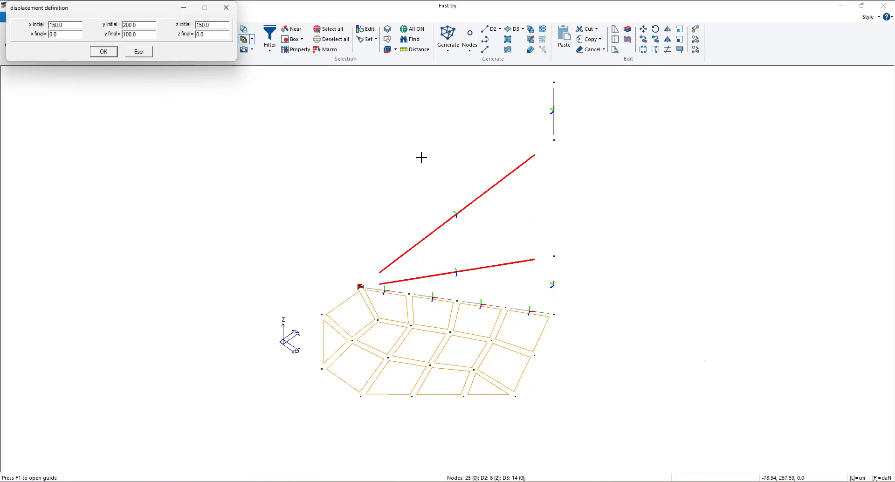
pyautogui.click(225, 7)
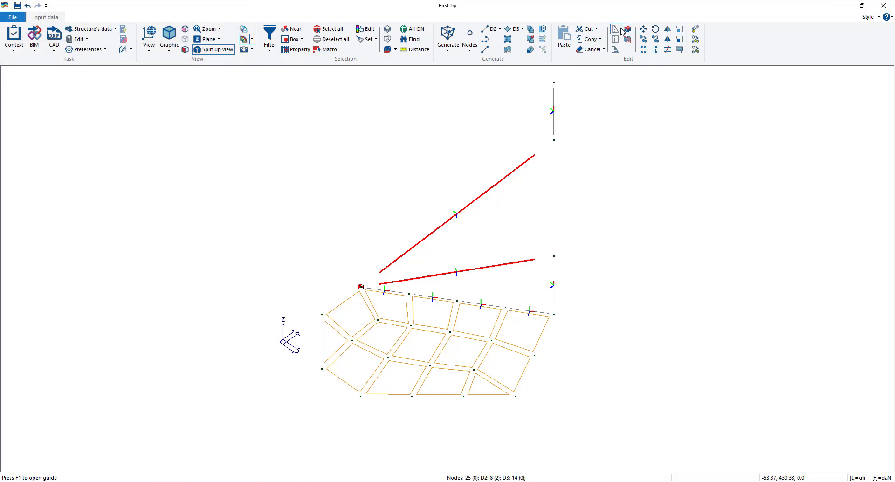
pyautogui.hotkey('ctrl', 'z')
pyautogui.hotkey('ctrl', 'z')
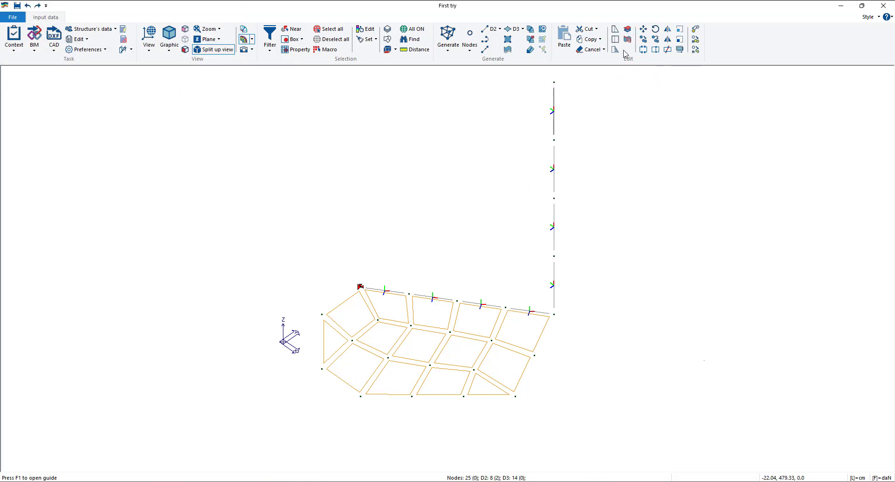
# Box-select the three intermediate column nodes with the elements between them and stretch them 50 cm along x, with all initial coordinates 0.
pyautogui.click(615, 40)
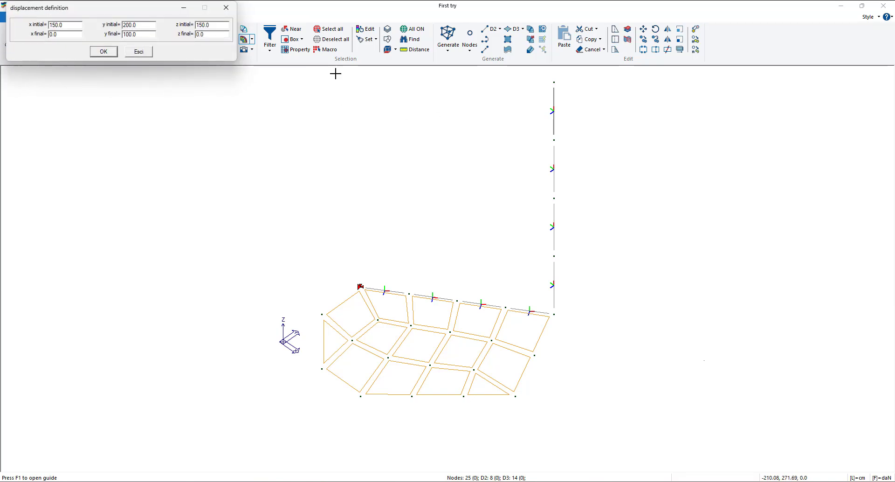
pyautogui.click(292, 40)
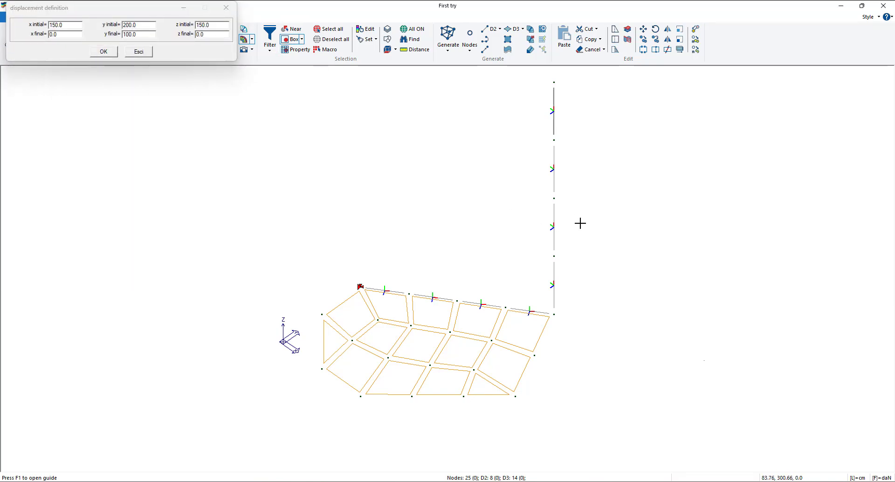
pyautogui.moveTo(518, 122); pyautogui.dragTo(592, 269)
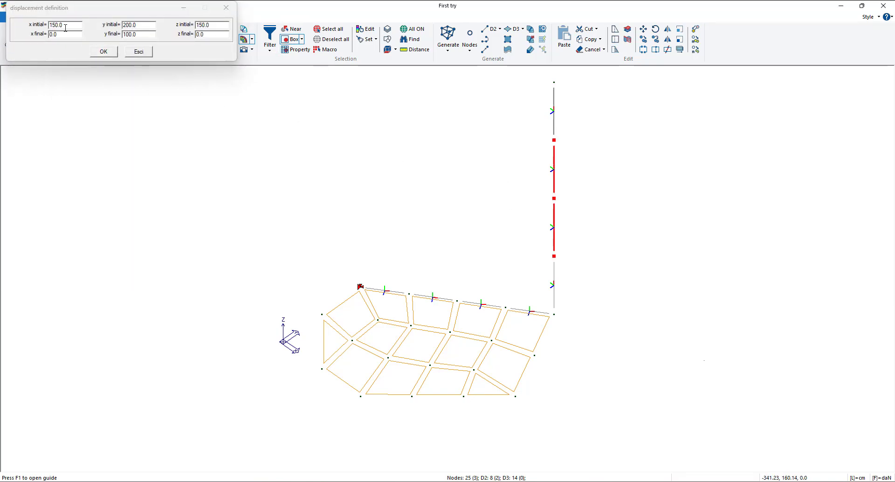
pyautogui.click(166, 30)
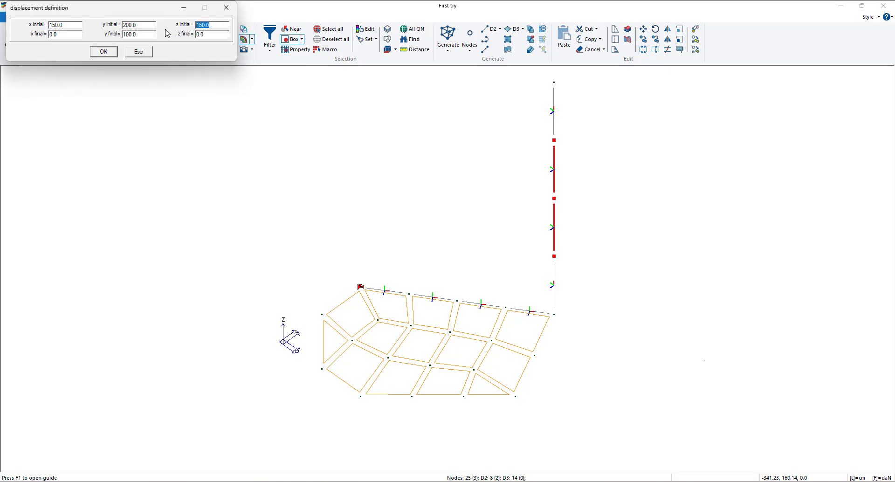
pyautogui.write('0')
pyautogui.click(144, 28)
pyautogui.write('0')
pyautogui.click(139, 34)
pyautogui.write('0')
pyautogui.click(61, 25)
pyautogui.write('0')
pyautogui.click(54, 34)
pyautogui.write('50')
pyautogui.click(104, 51)
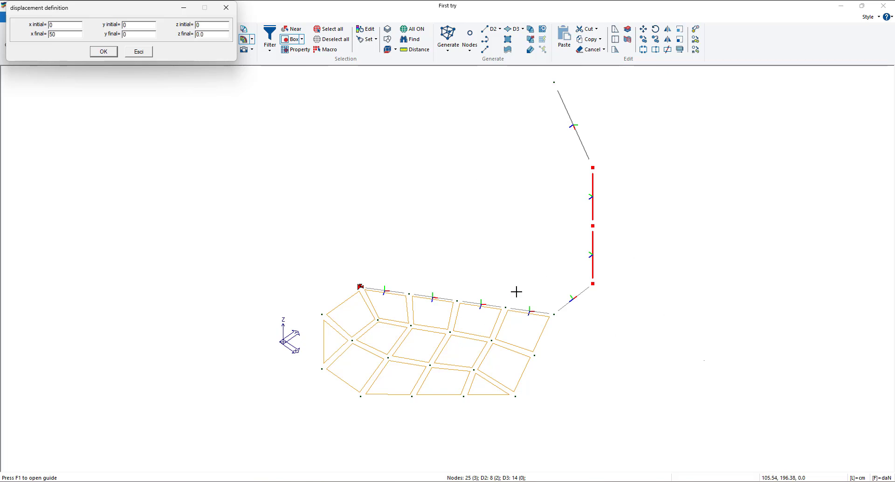
pyautogui.click(226, 8)
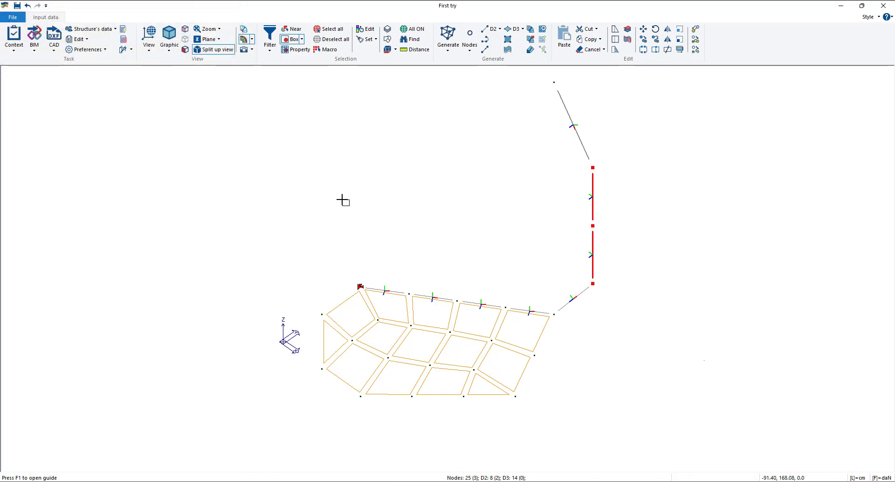
# Undo the stretch of the three intermediate column nodes and clear the selection.
pyautogui.moveTo(342, 200); pyautogui.dragTo(564, 209)
pyautogui.click(639, 213)
pyautogui.hotkey('ctrl', 'z')
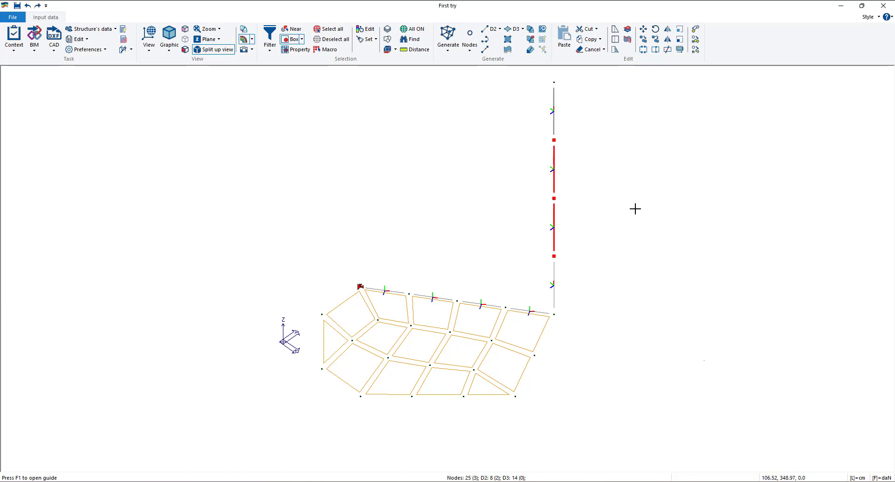
pyautogui.click(640, 208)
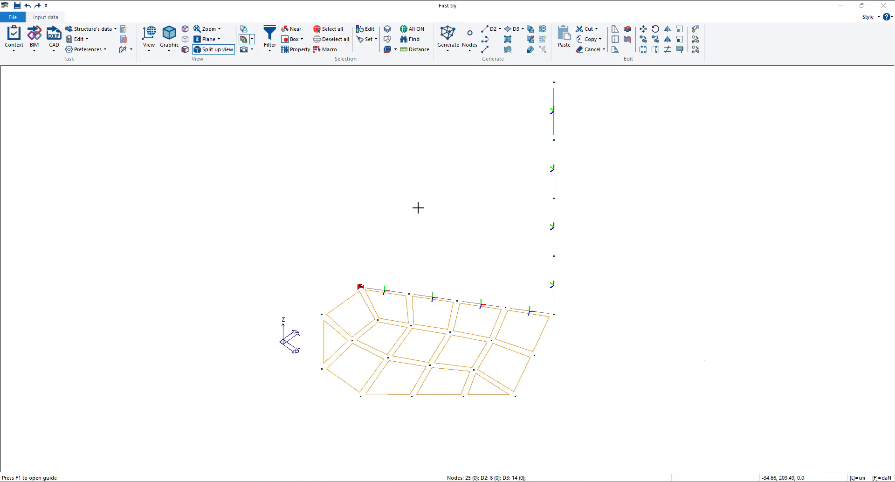
# Browse the roof truss types offered for automatic truss generation, without generating one.
pyautogui.click(448, 50)
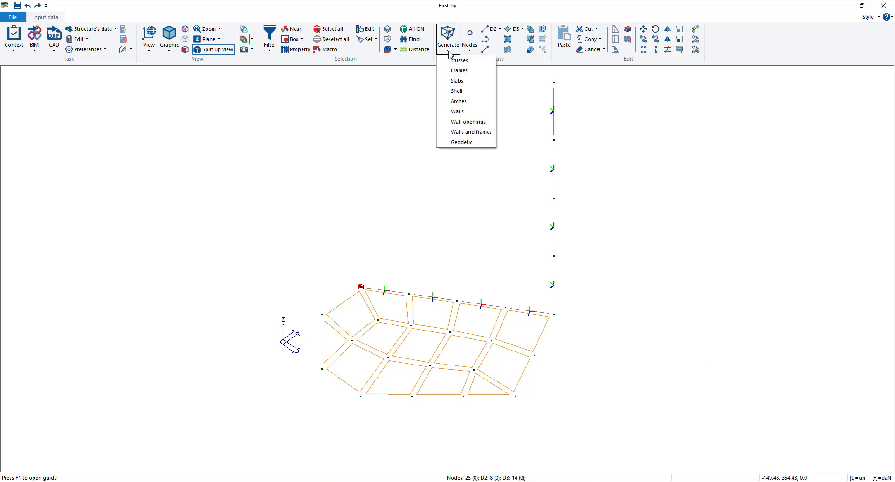
pyautogui.click(459, 61)
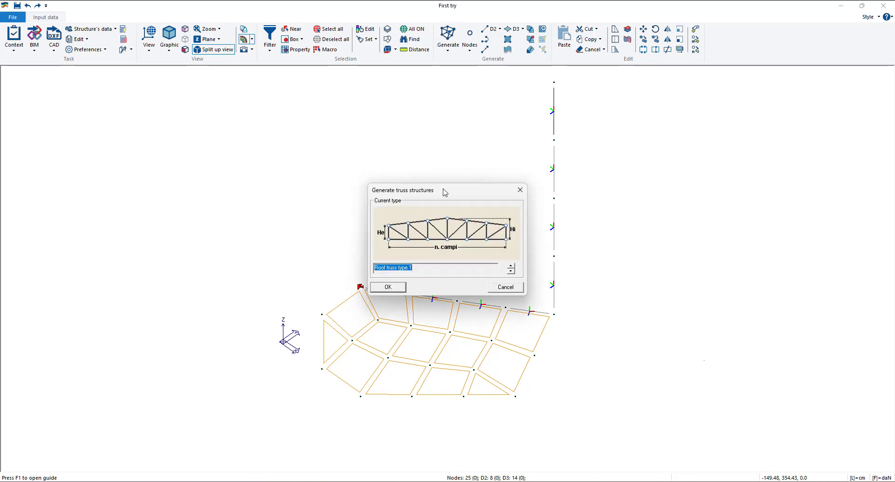
pyautogui.moveTo(444, 193); pyautogui.dragTo(405, 133)
pyautogui.click(470, 207)
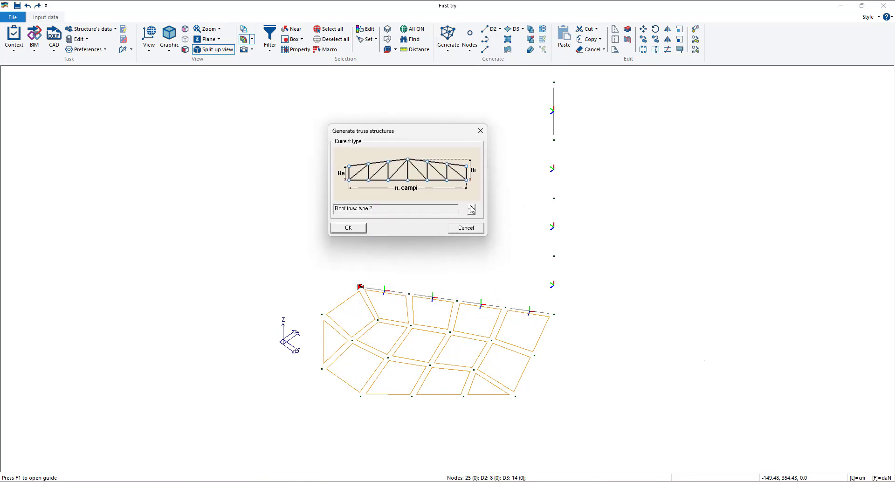
pyautogui.click(471, 206)
pyautogui.click(471, 207)
pyautogui.click(470, 207)
pyautogui.click(480, 134)
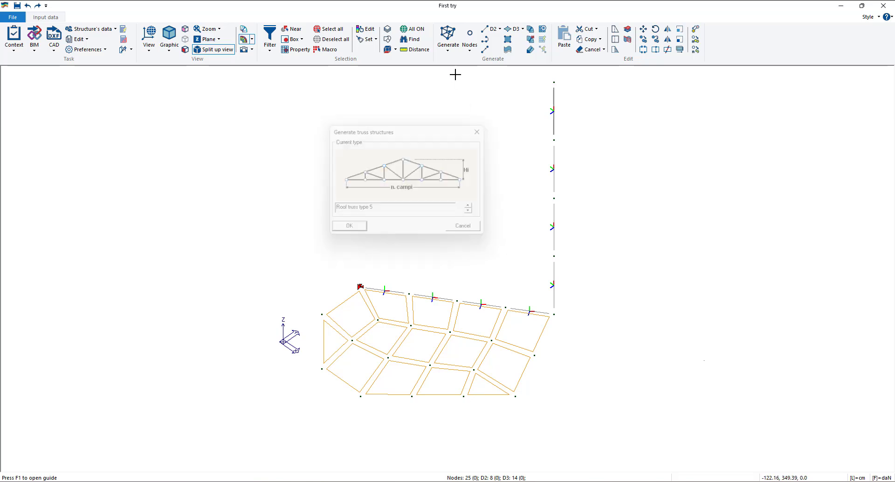
# Browse the frame types offered for automatic frame generation, without generating one.
pyautogui.click(447, 46)
pyautogui.click(461, 75)
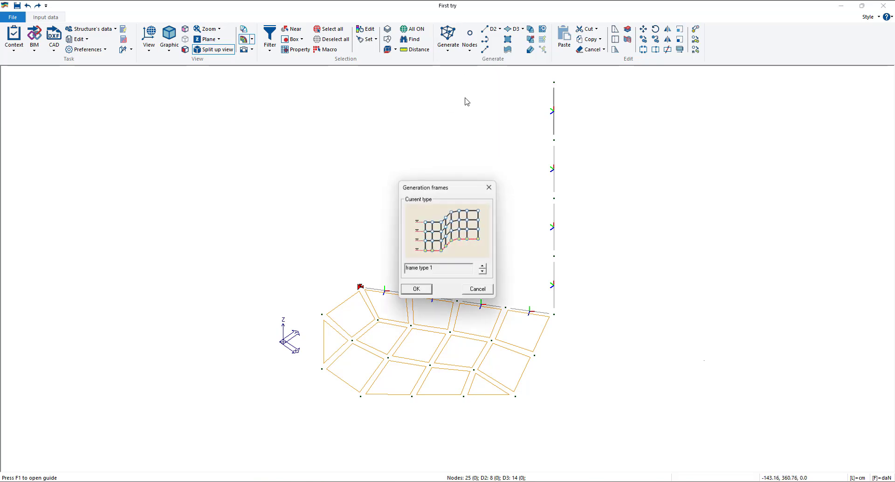
pyautogui.click(483, 268)
pyautogui.click(484, 268)
pyautogui.click(484, 269)
pyautogui.click(485, 271)
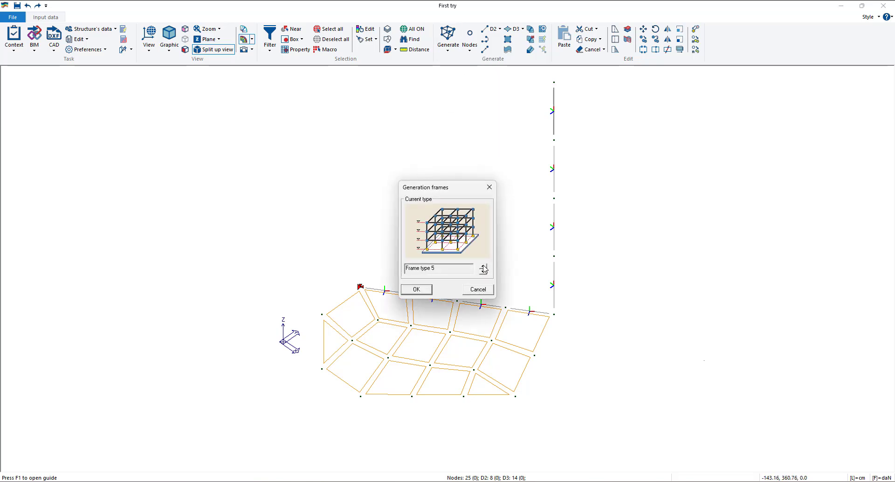
pyautogui.click(484, 270)
pyautogui.click(485, 272)
pyautogui.click(484, 267)
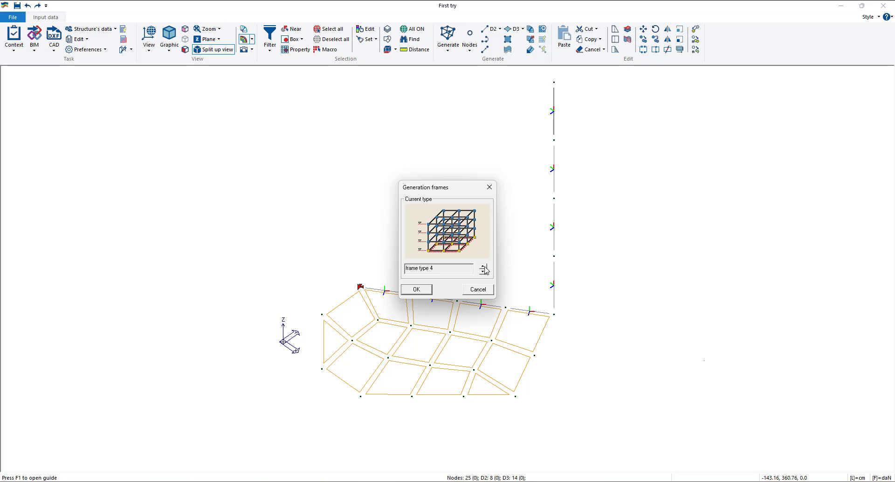
pyautogui.click(484, 266)
pyautogui.click(484, 272)
pyautogui.click(484, 266)
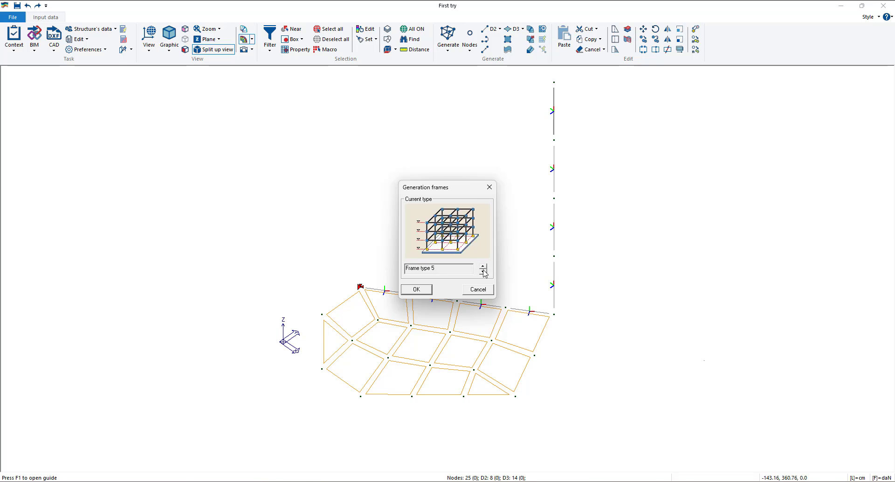
pyautogui.click(485, 272)
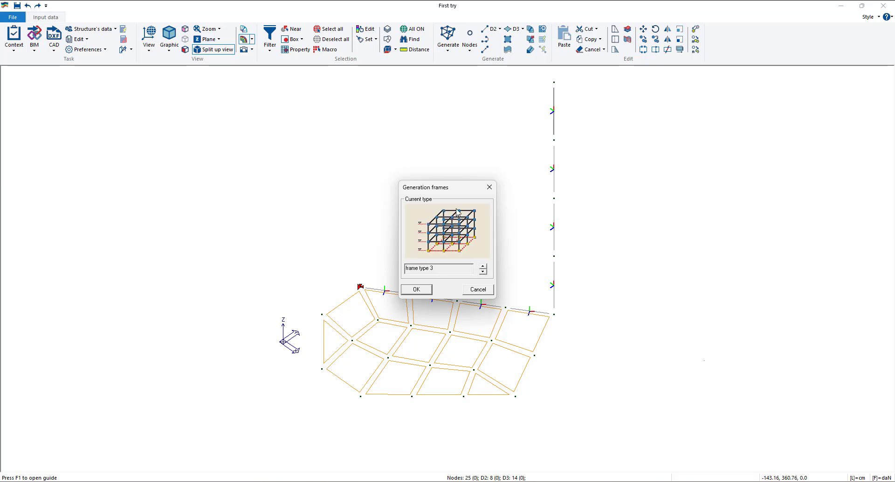
pyautogui.click(483, 267)
pyautogui.click(483, 267)
pyautogui.click(483, 267)
pyautogui.click(489, 187)
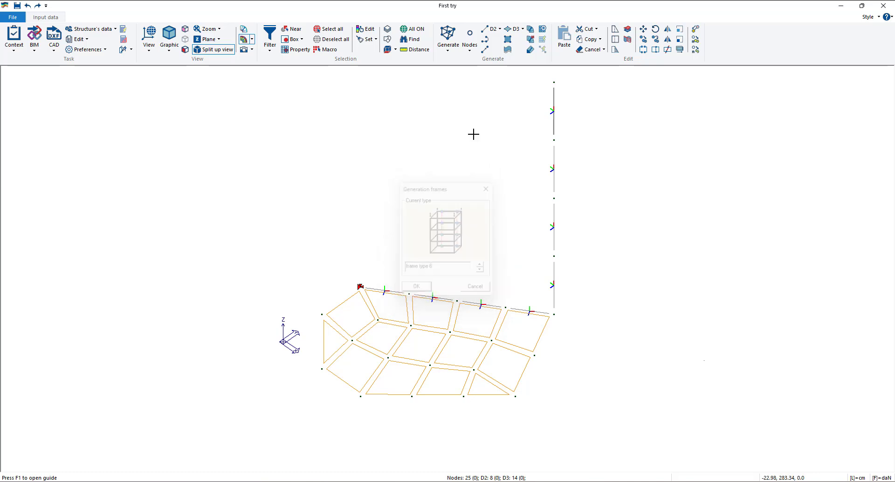
# Examine the slab and shell types and the remaining categories offered for automatic generation, without generating anything.
pyautogui.click(449, 52)
pyautogui.click(457, 80)
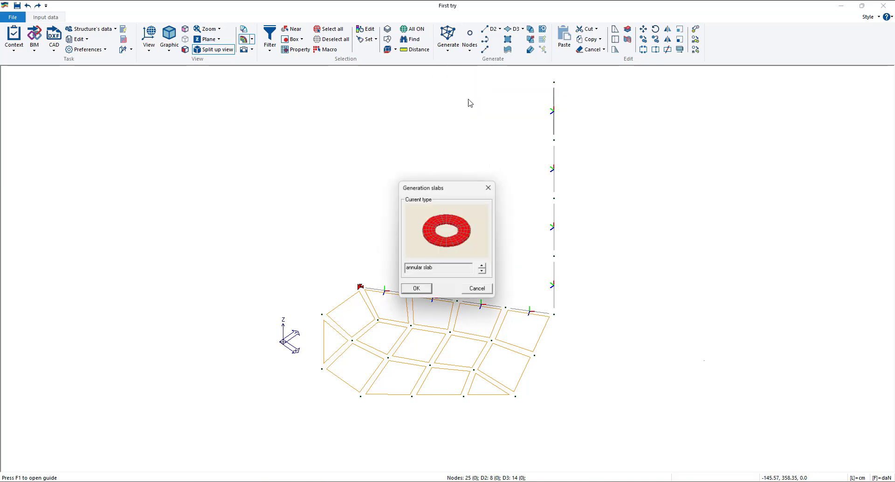
pyautogui.click(483, 267)
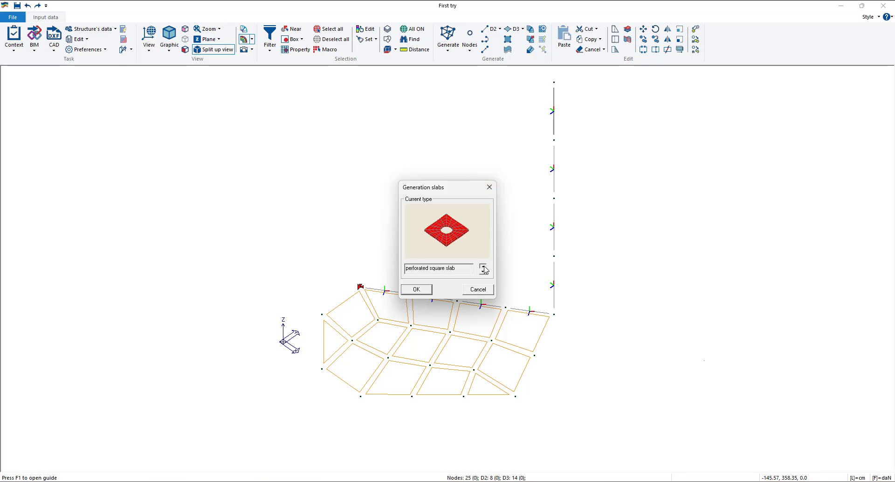
pyautogui.click(488, 186)
pyautogui.click(448, 49)
pyautogui.click(452, 92)
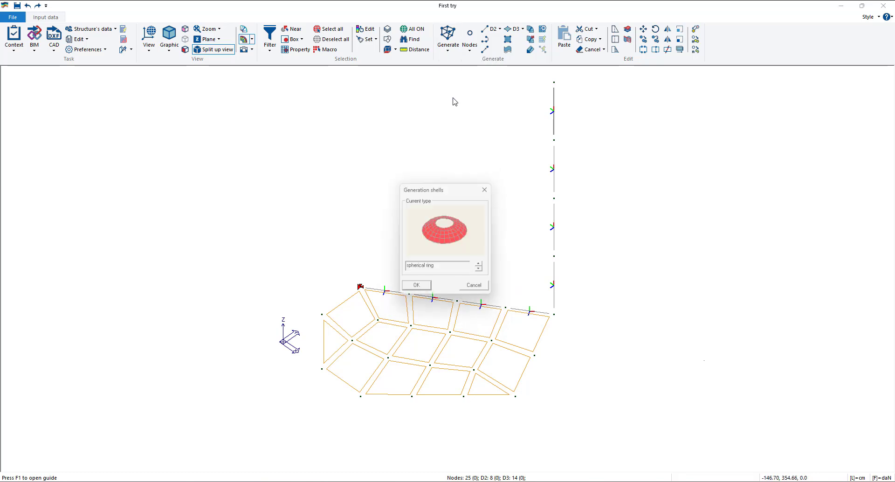
pyautogui.click(489, 186)
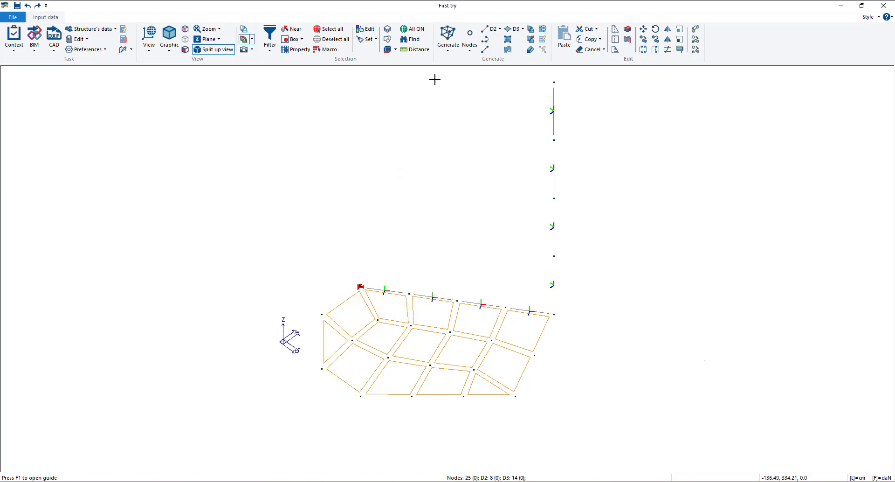
pyautogui.click(448, 47)
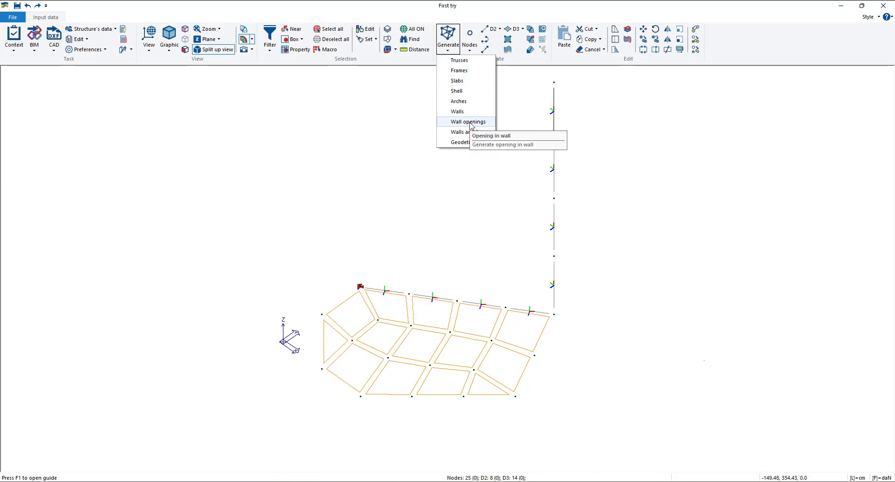
pyautogui.click(470, 84)
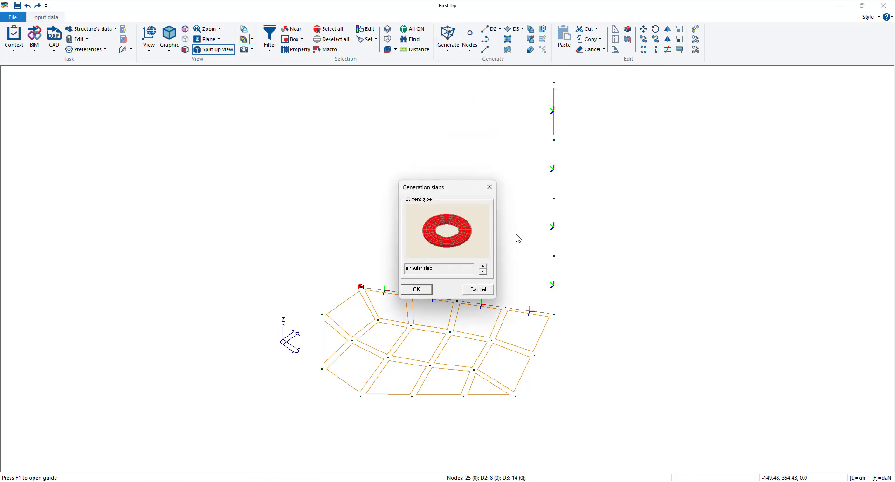
pyautogui.click(489, 187)
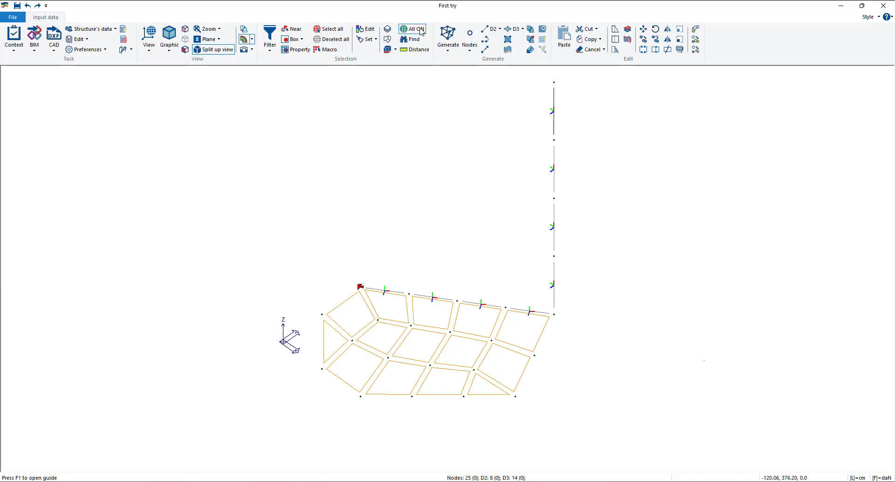
# Delete all nodes, D2 beams and D3 elements of the existing structure.
pyautogui.click(329, 29)
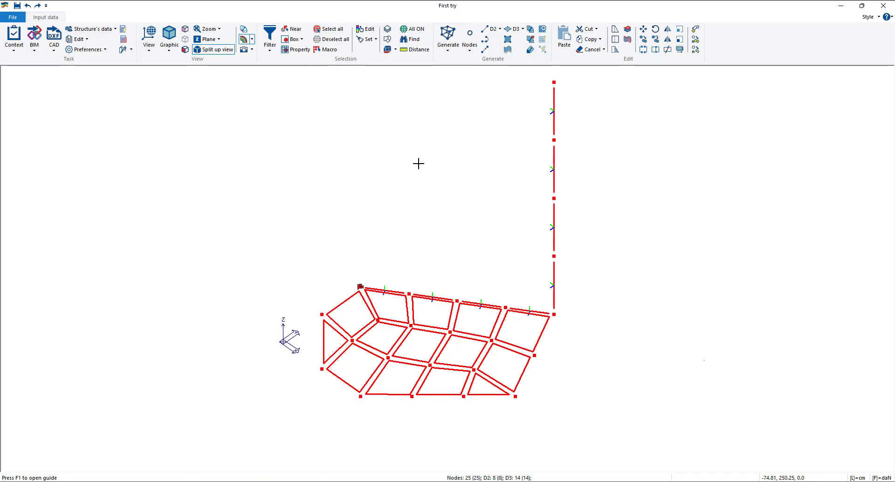
pyautogui.press('Delete')
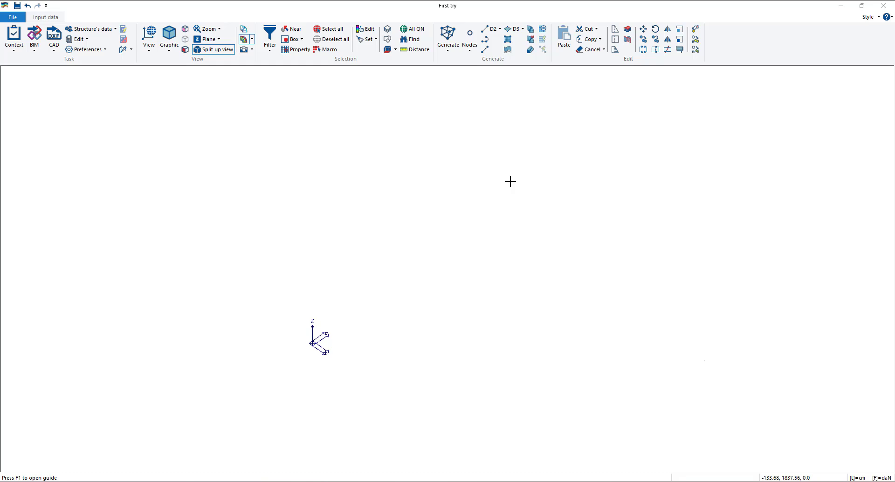
# Generate a circular slab centred at 0, 0, 0 with radius 500 cm and 8 circumferential parts, and clear the selection.
pyautogui.click(448, 47)
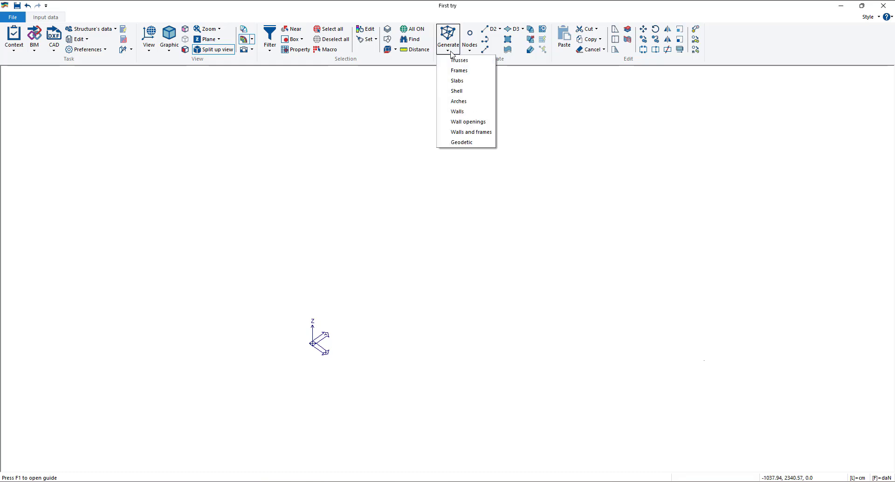
pyautogui.click(461, 83)
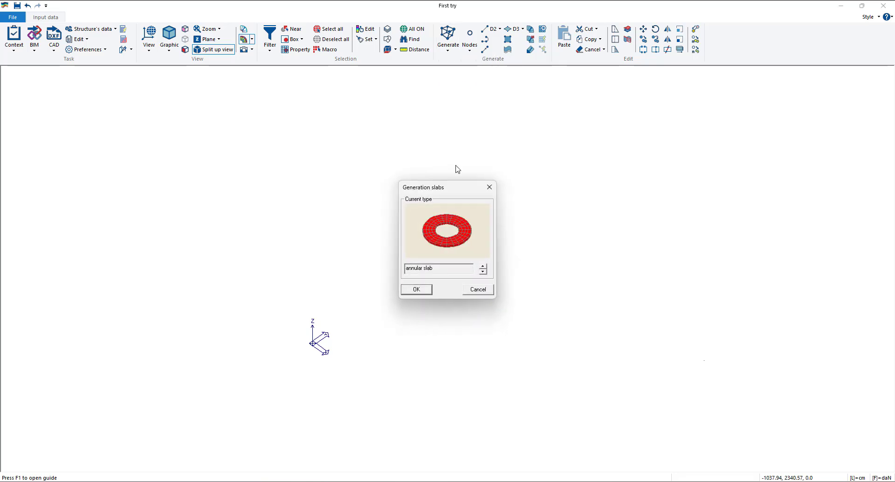
pyautogui.click(483, 269)
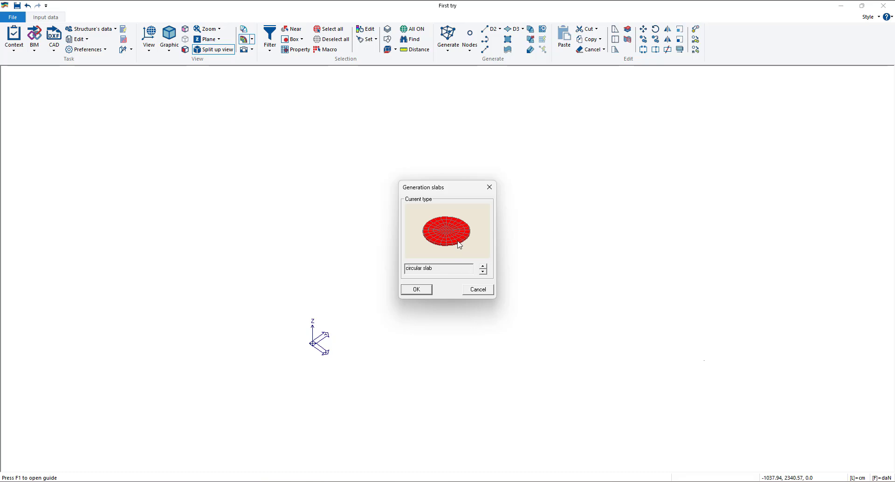
pyautogui.click(417, 290)
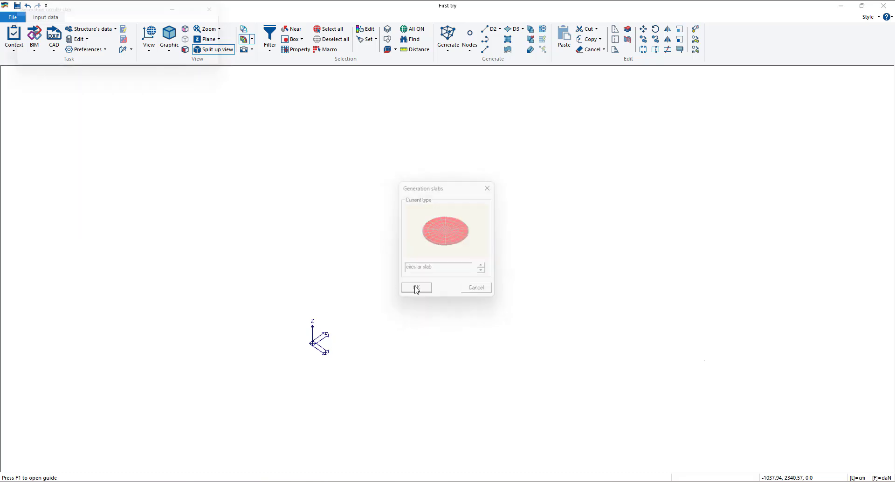
pyautogui.moveTo(95, 13); pyautogui.dragTo(129, 145)
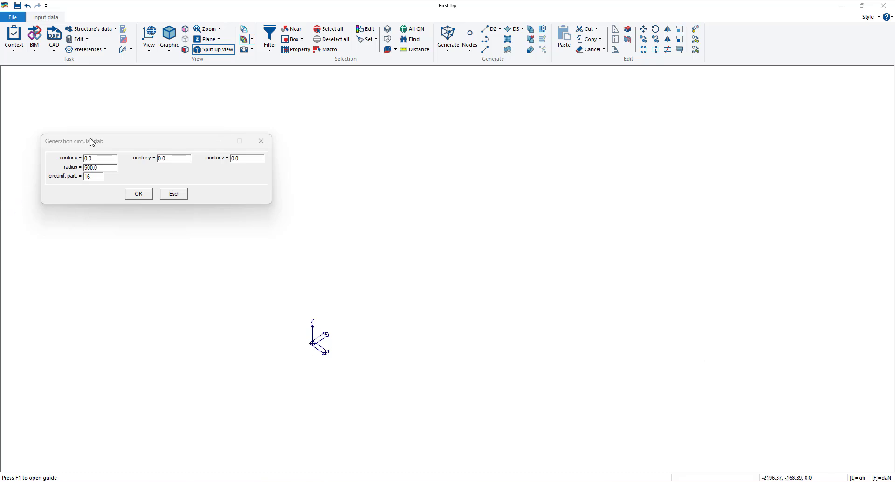
pyautogui.moveTo(92, 142); pyautogui.dragTo(96, 101)
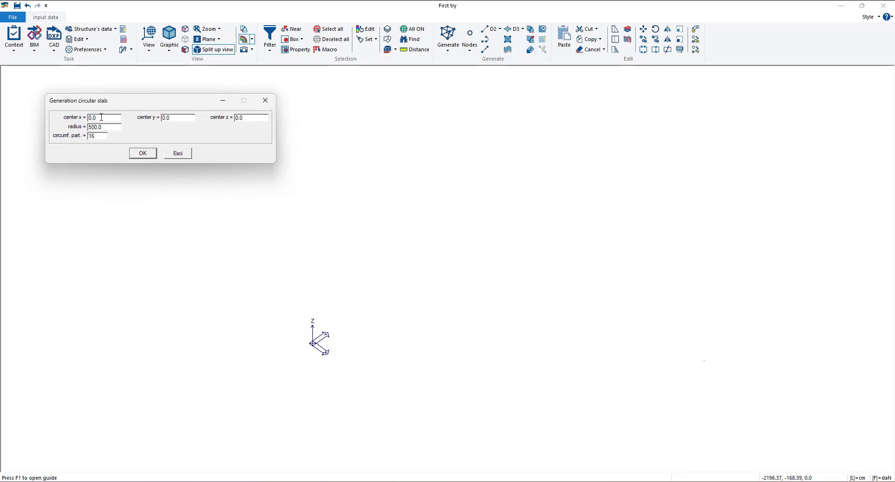
pyautogui.click(256, 117)
pyautogui.click(110, 126)
pyautogui.click(138, 153)
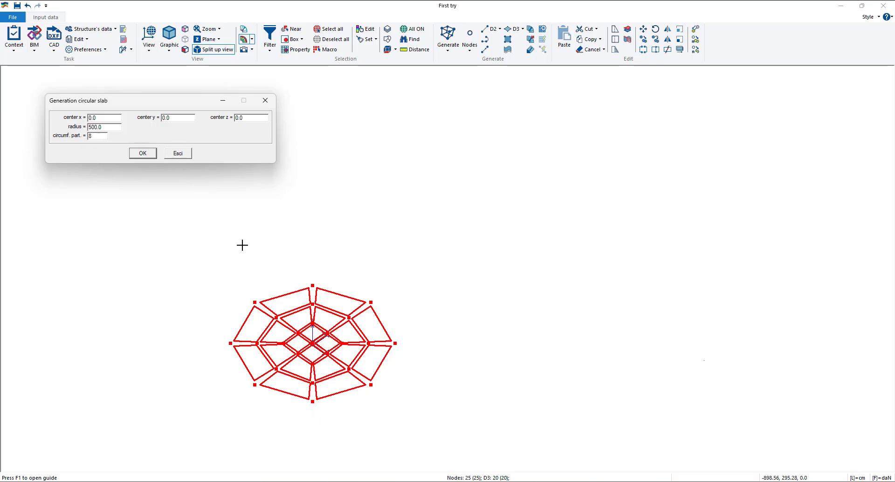
pyautogui.click(265, 100)
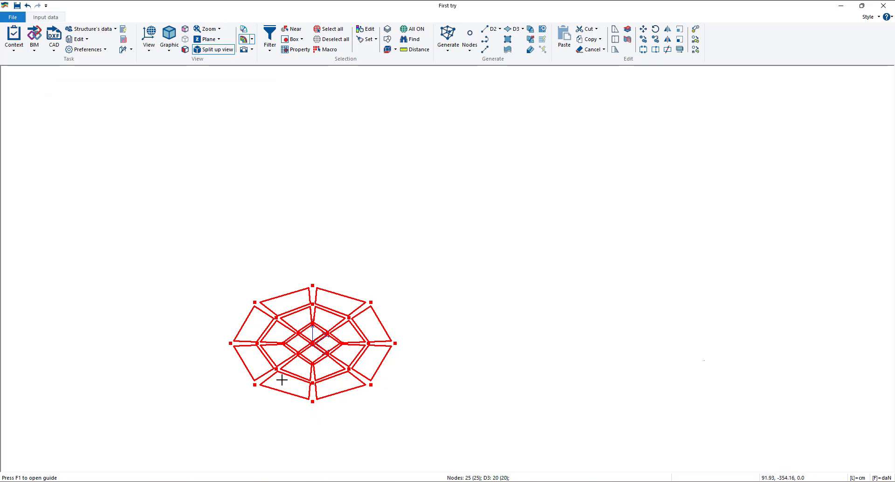
pyautogui.press('Escape')
# Generate a second circular slab centred at x 1200, y 0, z 0 with radius 500 cm and 16 circumferential parts, and deselect it.
pyautogui.moveTo(323, 375); pyautogui.dragTo(333, 316, button='middle')
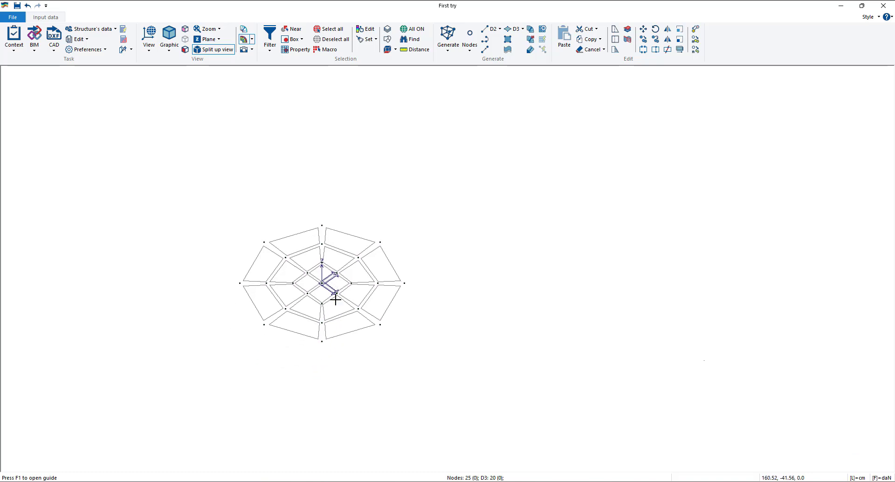
pyautogui.scroll(3, 335, 299)
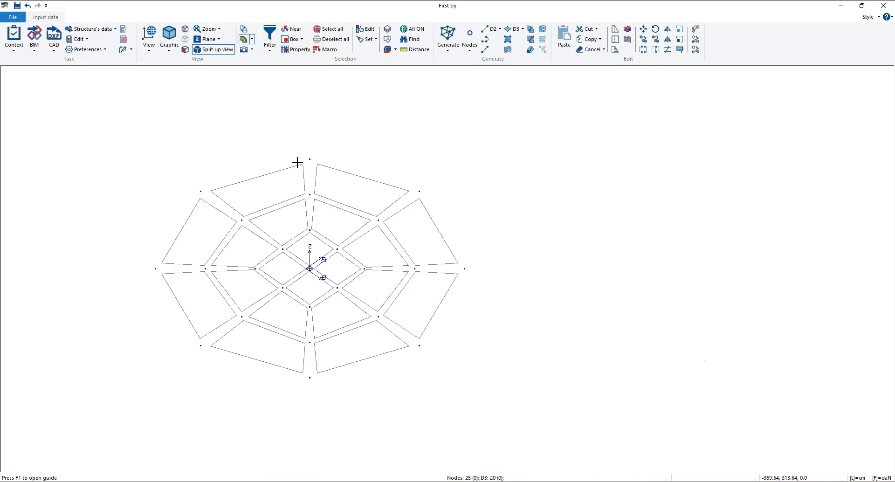
pyautogui.scroll(-2, 339, 161)
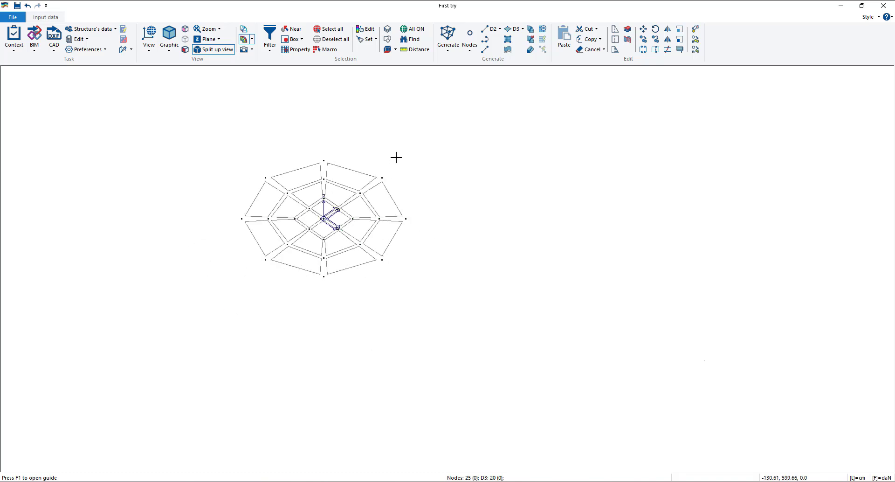
pyautogui.moveTo(400, 158); pyautogui.dragTo(366, 171, button='middle')
pyautogui.click(451, 44)
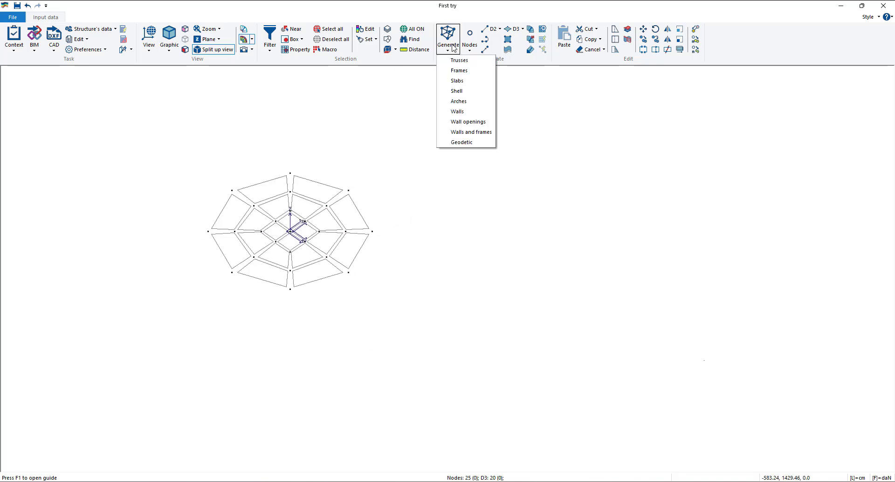
pyautogui.click(458, 80)
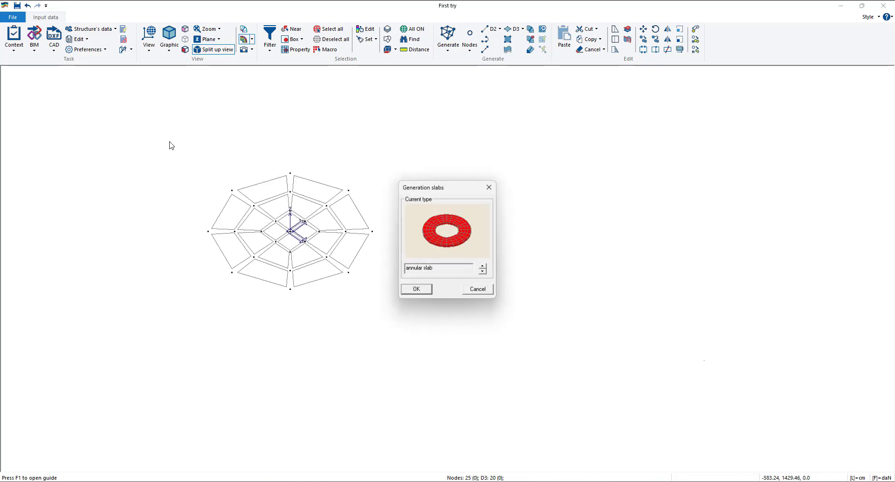
pyautogui.click(483, 269)
pyautogui.click(416, 289)
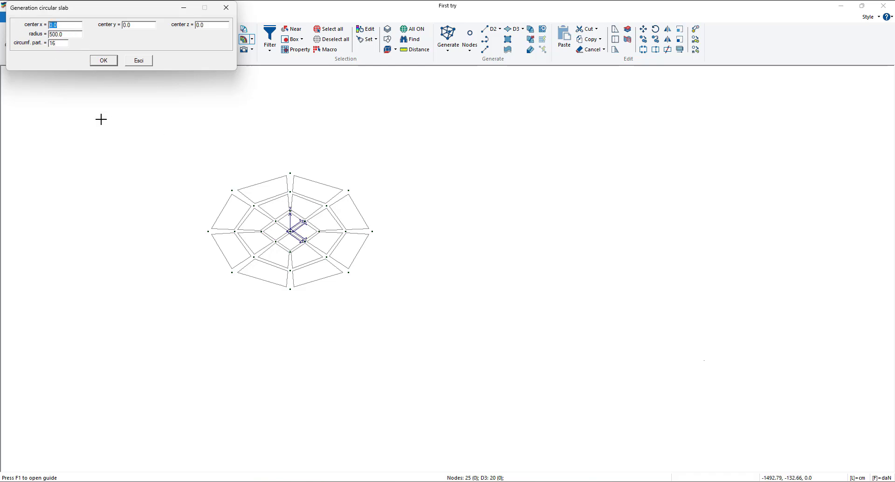
pyautogui.write('1200')
pyautogui.click(104, 60)
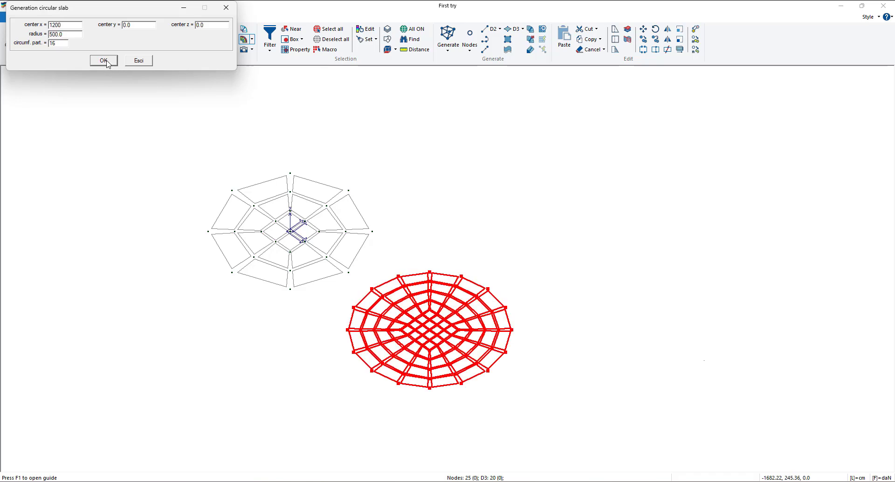
pyautogui.click(226, 7)
pyautogui.press('Escape')
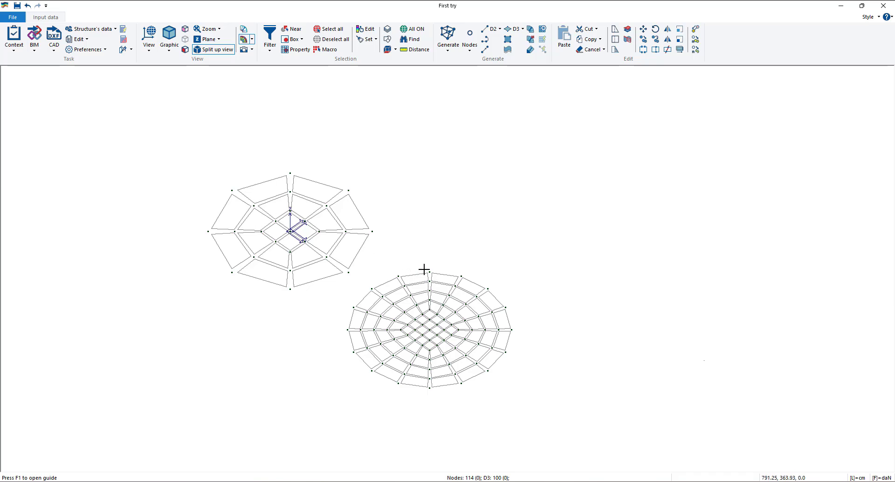
# Generate a third circular slab centred at x 2400, y 0, z 0 with radius 500 cm and 32 circumferential parts.
pyautogui.scroll(4, 405, 275)
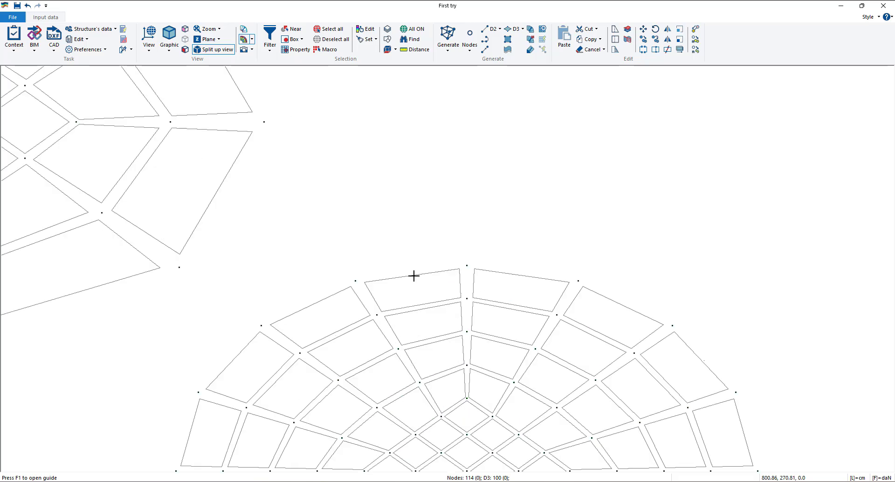
pyautogui.scroll(-2, 412, 275)
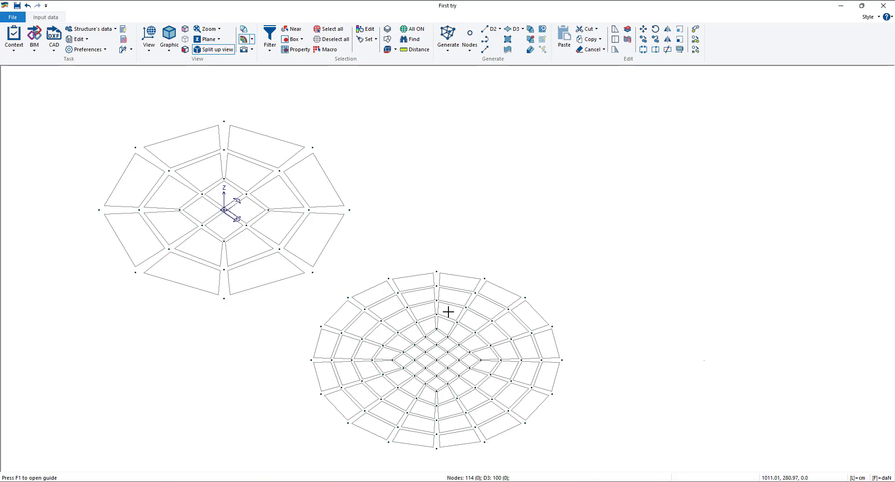
pyautogui.scroll(-3, 422, 305)
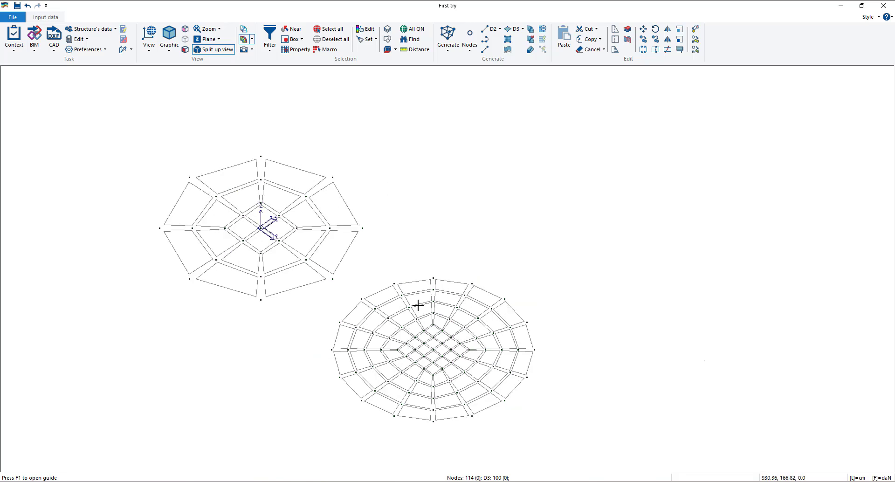
pyautogui.moveTo(423, 312); pyautogui.dragTo(432, 312, button='middle')
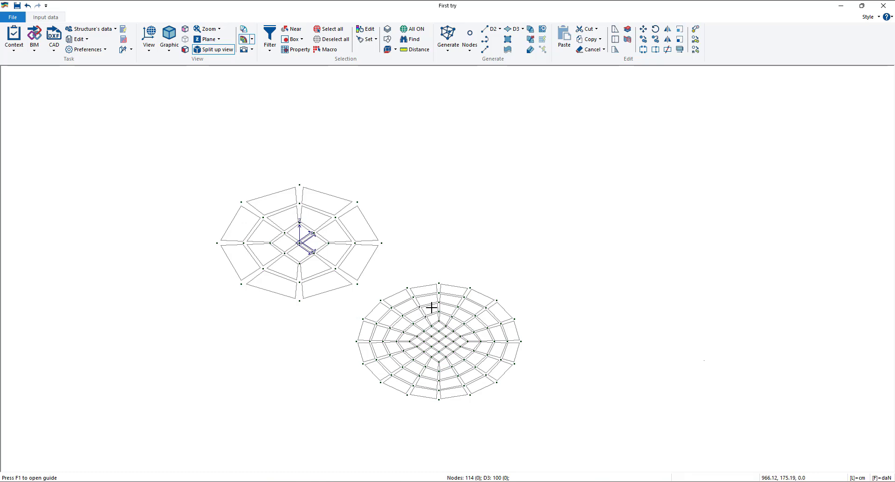
pyautogui.scroll(-3, 431, 308)
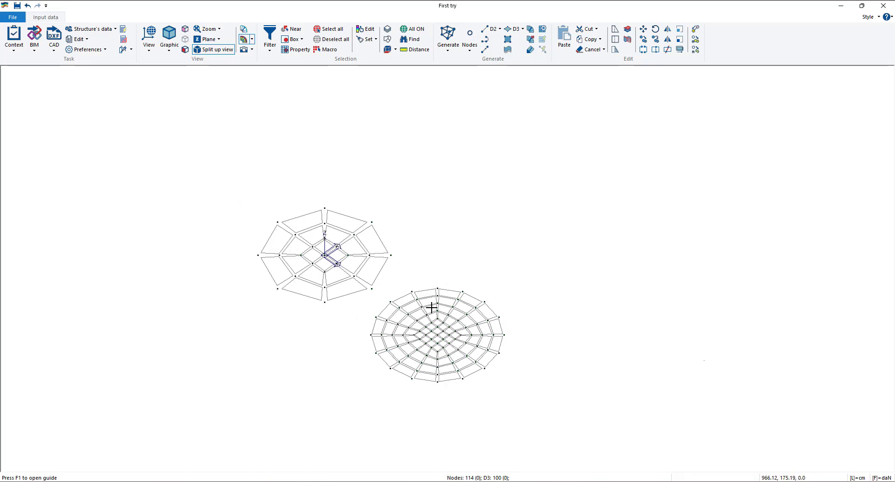
pyautogui.click(448, 38)
pyautogui.click(457, 80)
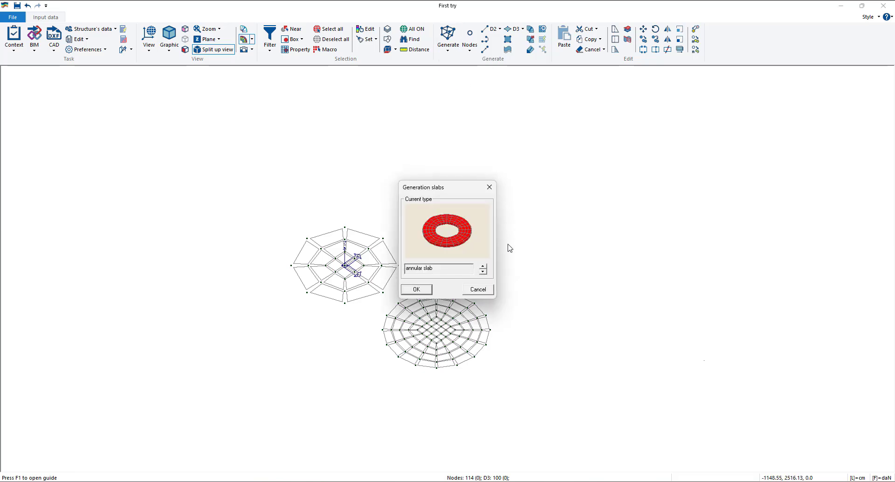
pyautogui.click(482, 269)
pyautogui.click(406, 287)
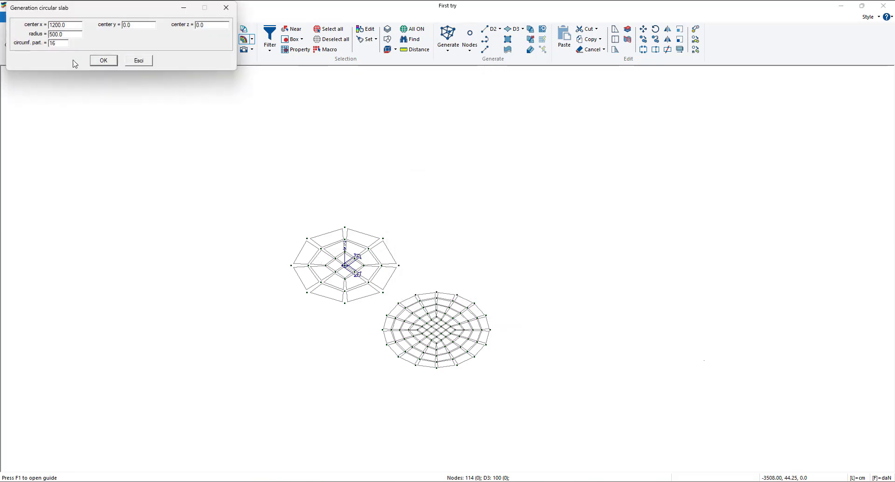
pyautogui.moveTo(67, 44); pyautogui.dragTo(40, 47)
pyautogui.write('31')
pyautogui.moveTo(68, 24); pyautogui.dragTo(40, 25)
pyautogui.write('2400')
pyautogui.click(95, 60)
pyautogui.click(226, 7)
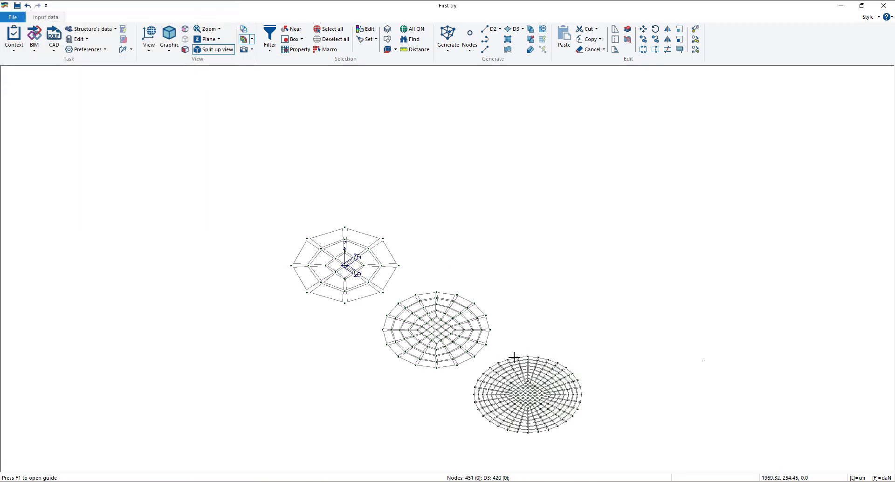
# Examine and compare the mesh subdivision of the three circular slabs, from their outer rings to their central grids.
pyautogui.scroll(5, 513, 357)
pyautogui.scroll(-3, 552, 411)
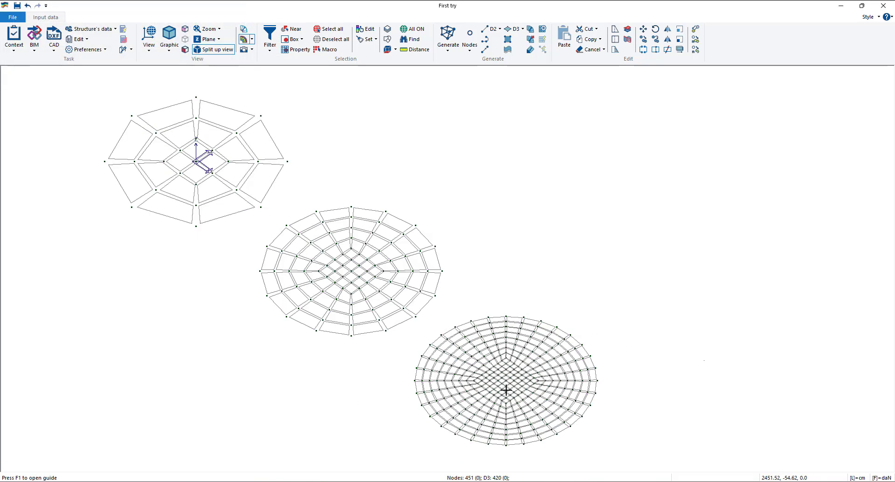
pyautogui.moveTo(530, 383); pyautogui.dragTo(537, 384, button='middle')
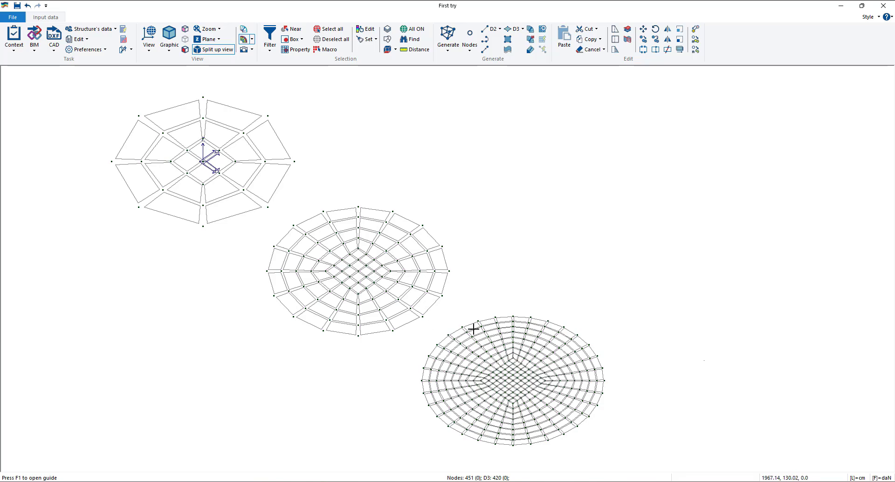
pyautogui.scroll(4, 473, 328)
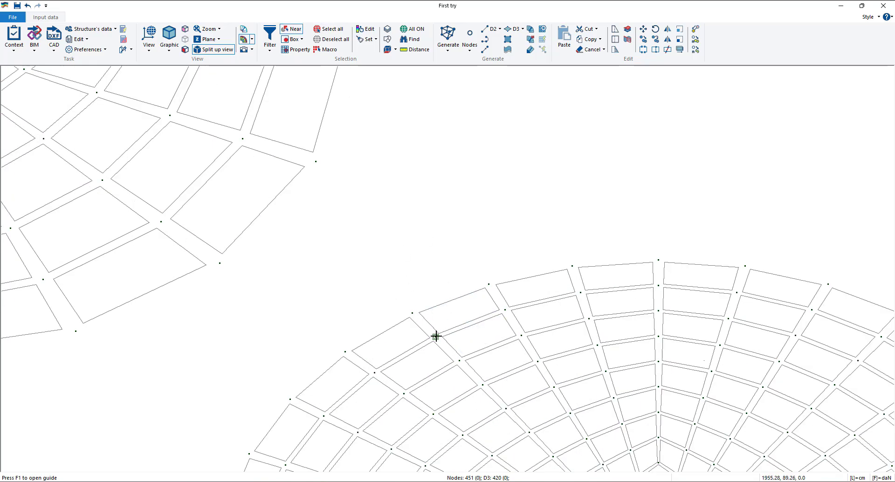
pyautogui.scroll(-5, 435, 335)
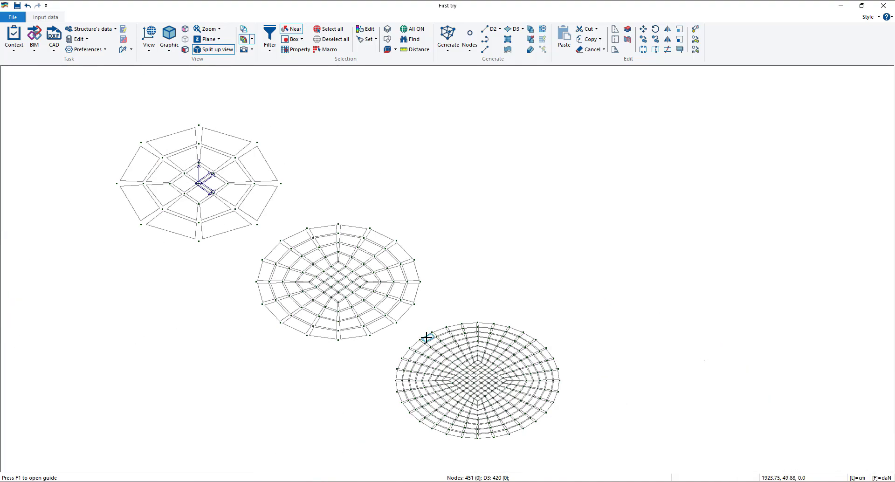
pyautogui.scroll(4, 426, 337)
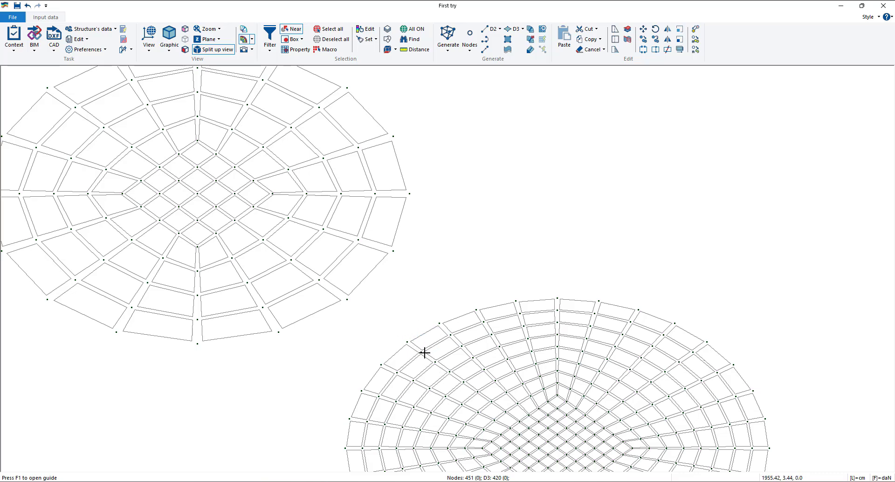
pyautogui.scroll(-4, 422, 352)
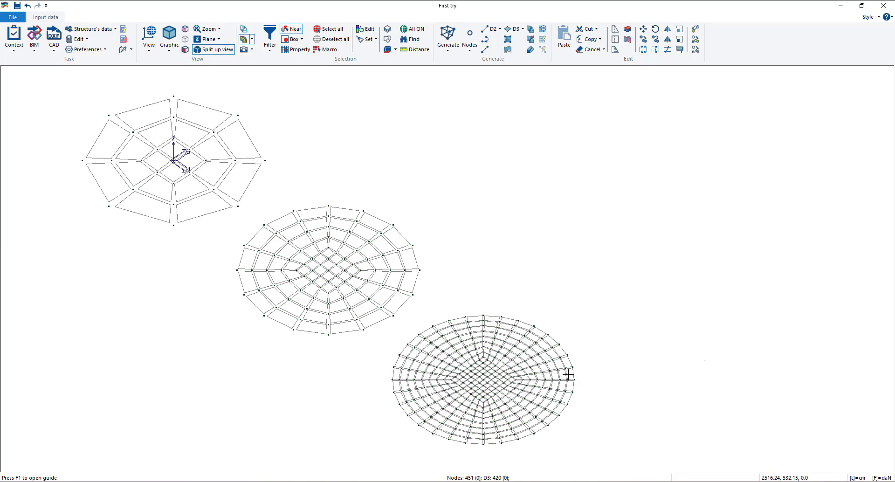
pyautogui.scroll(-2, 368, 349)
pyautogui.scroll(3, 389, 351)
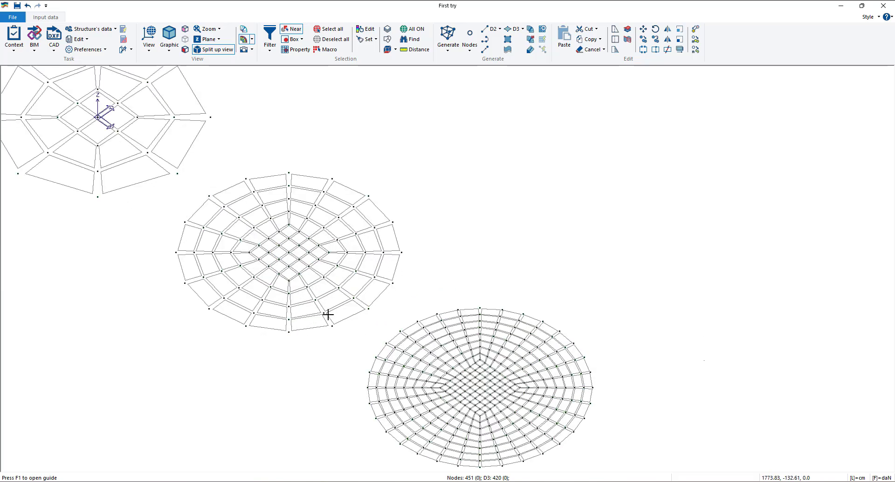
pyautogui.scroll(-4, 287, 301)
pyautogui.moveTo(288, 302); pyautogui.dragTo(331, 335, button='middle')
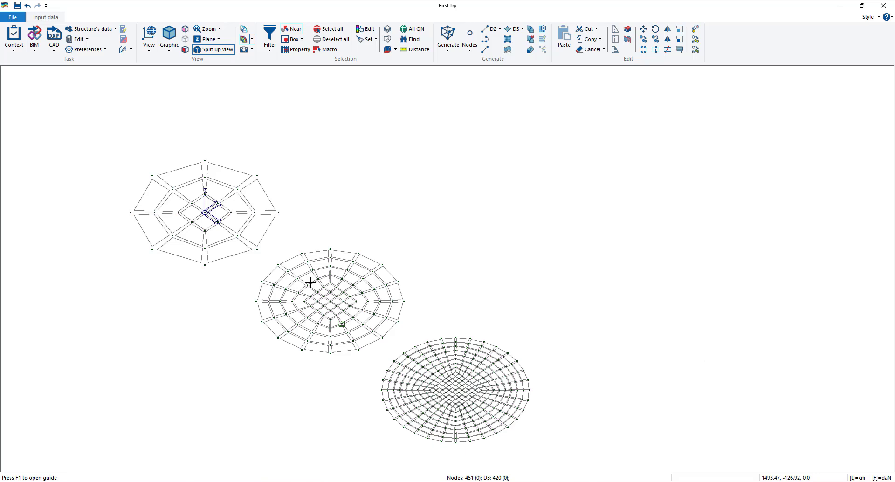
# Delete the two coarser circular slabs with their nodes, leaving the finest slab's edge node out of the selection.
pyautogui.click(293, 40)
pyautogui.moveTo(71, 126); pyautogui.dragTo(403, 355)
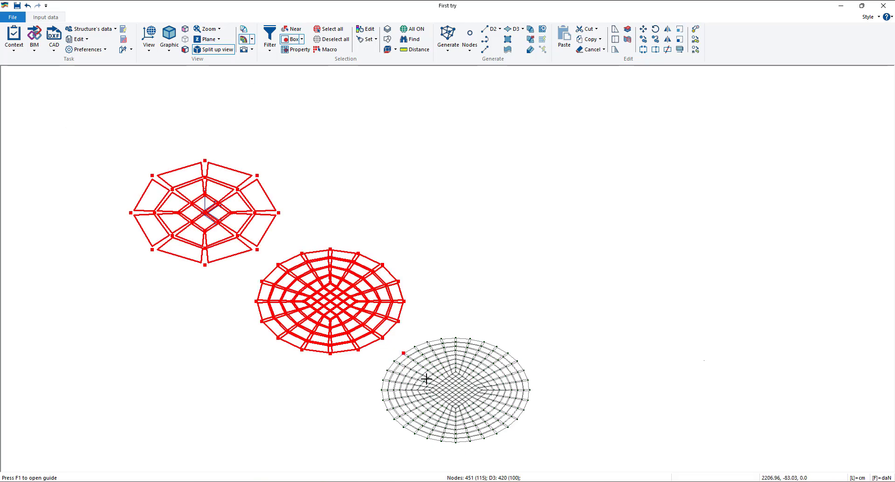
pyautogui.scroll(-2, 404, 354)
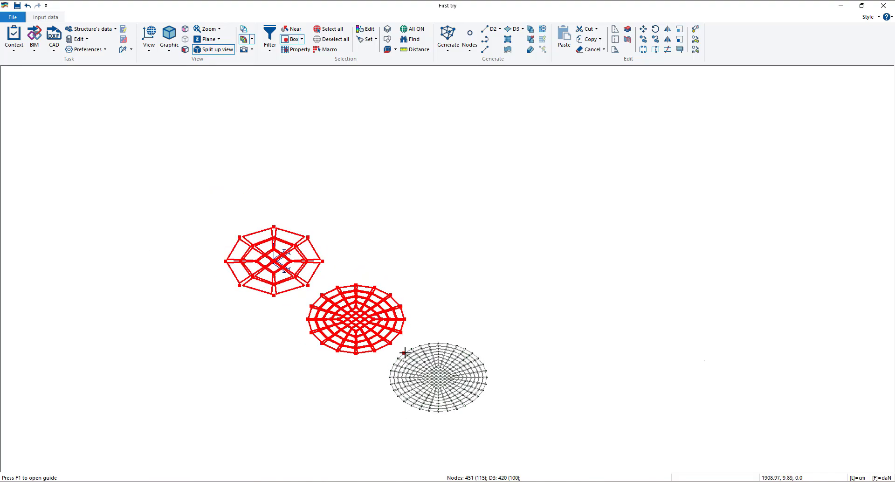
pyautogui.scroll(5, 403, 354)
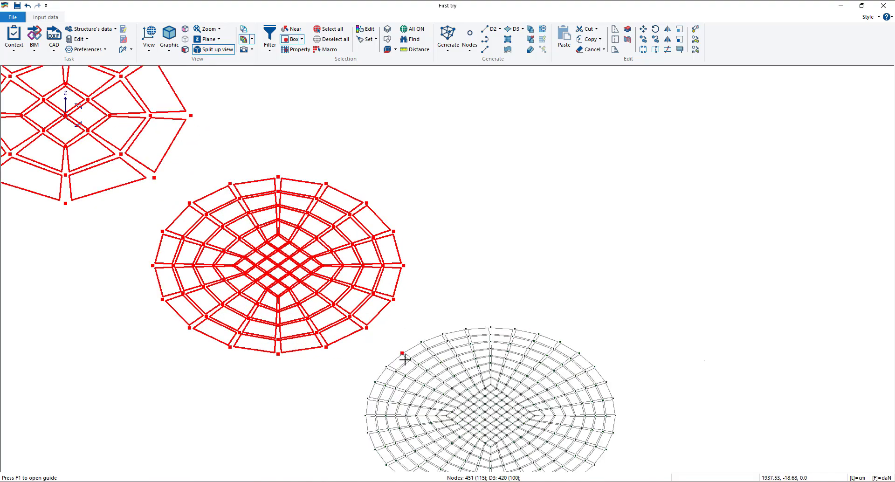
pyautogui.scroll(2, 404, 359)
pyautogui.scroll(-3, 402, 346)
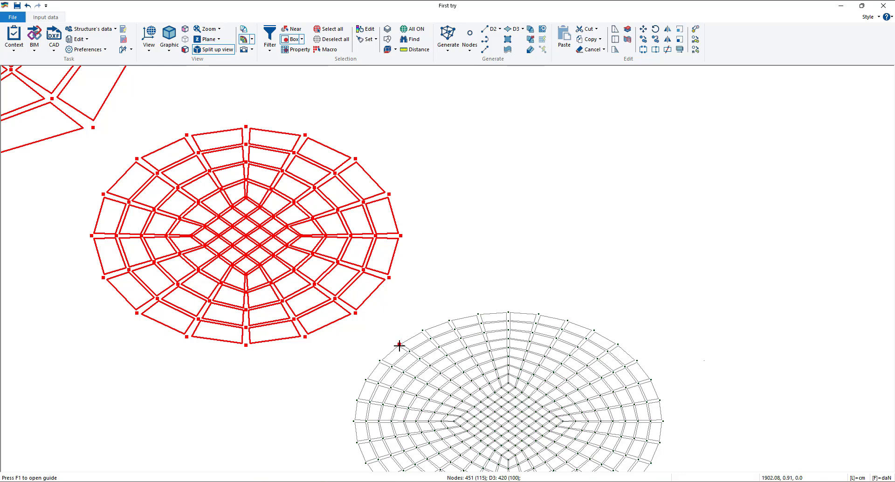
pyautogui.scroll(3, 399, 327)
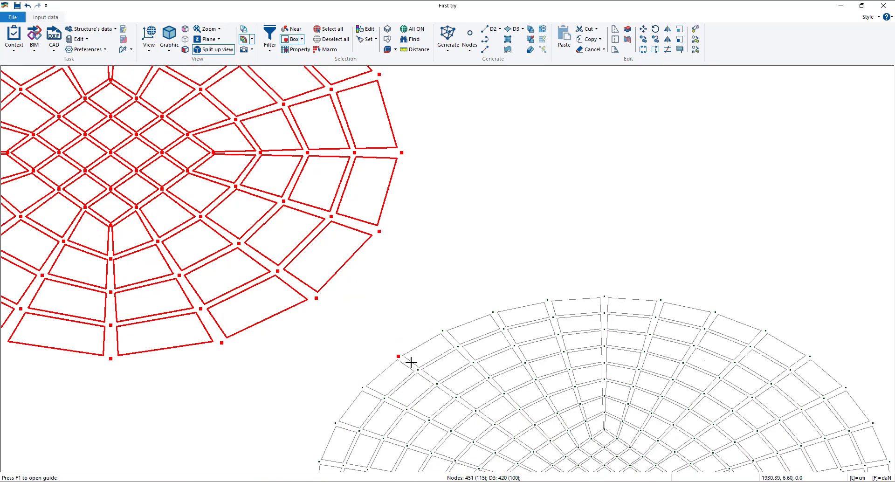
pyautogui.click(292, 29)
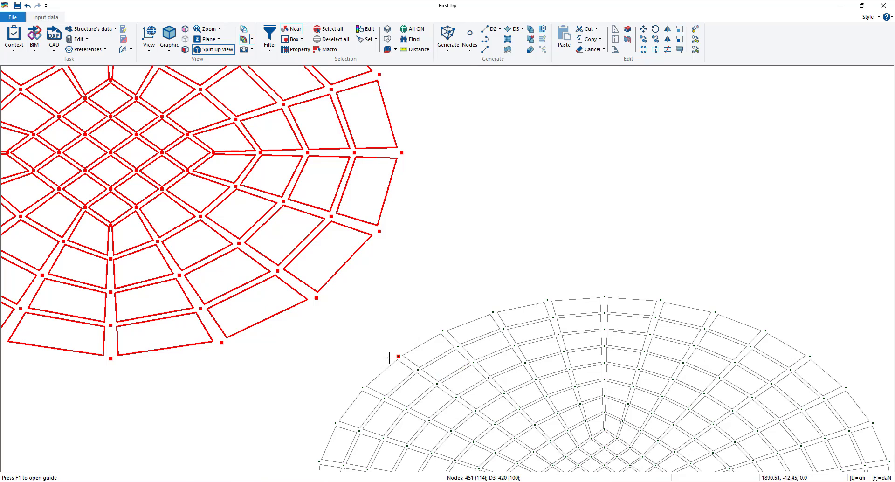
pyautogui.scroll(-3, 420, 353)
pyautogui.scroll(4, 410, 353)
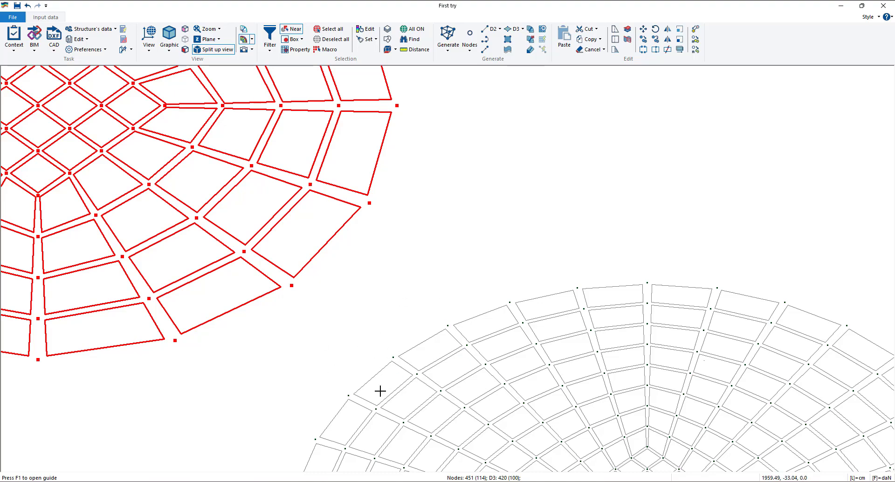
pyautogui.scroll(-5, 411, 352)
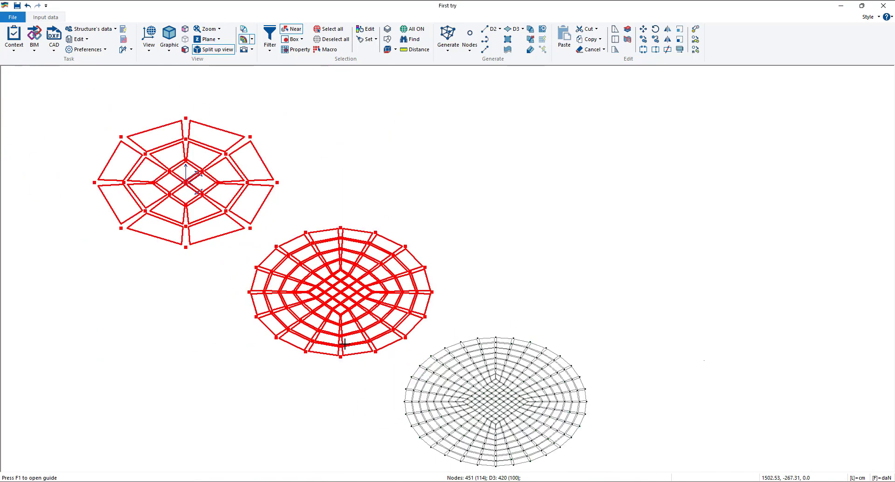
pyautogui.press('Delete')
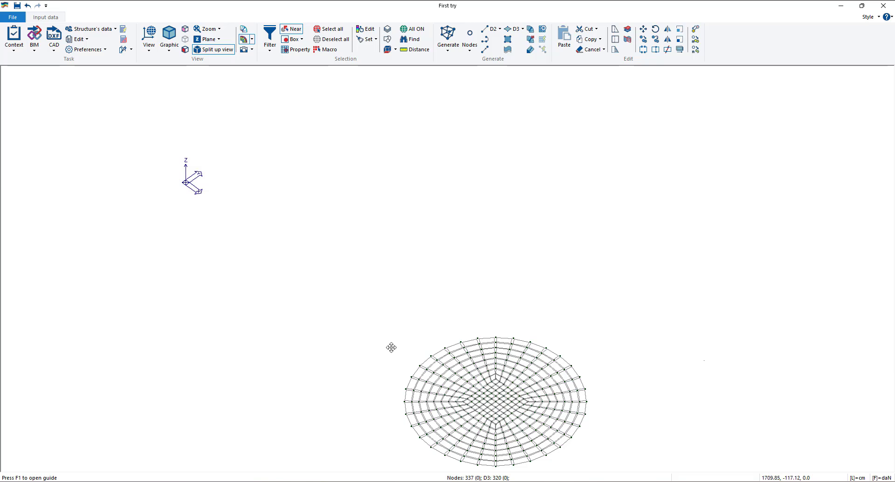
# Translate the whole remaining circular slab from its centre at x 2400, y 0, z 0 to the origin 0, 0, 0.
pyautogui.scroll(-2, 391, 346)
pyautogui.click(286, 41)
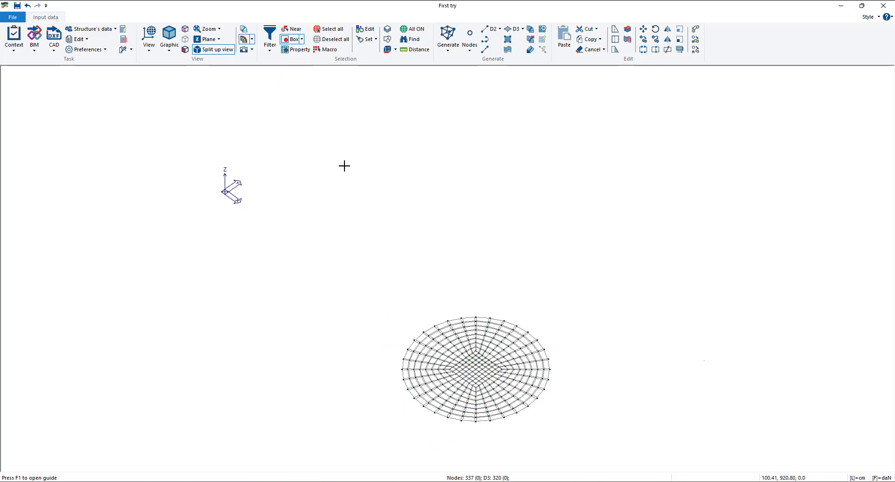
pyautogui.moveTo(390, 260); pyautogui.dragTo(577, 437)
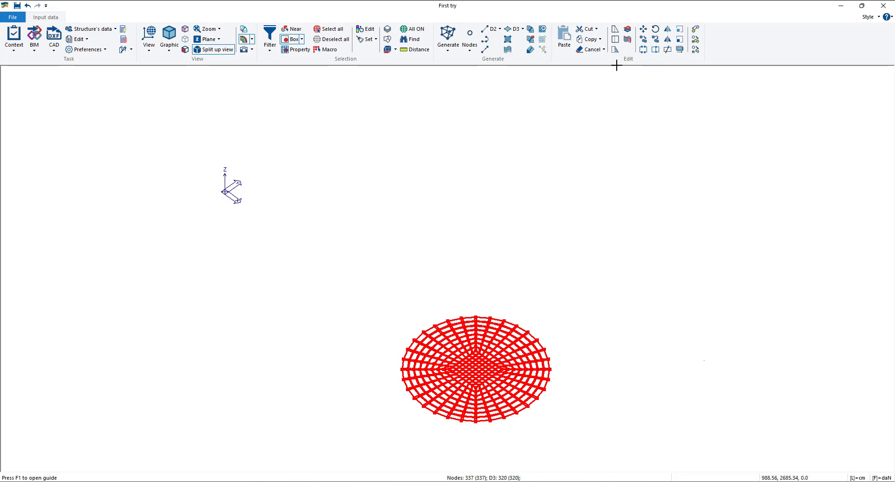
pyautogui.click(643, 29)
pyautogui.scroll(5, 473, 378)
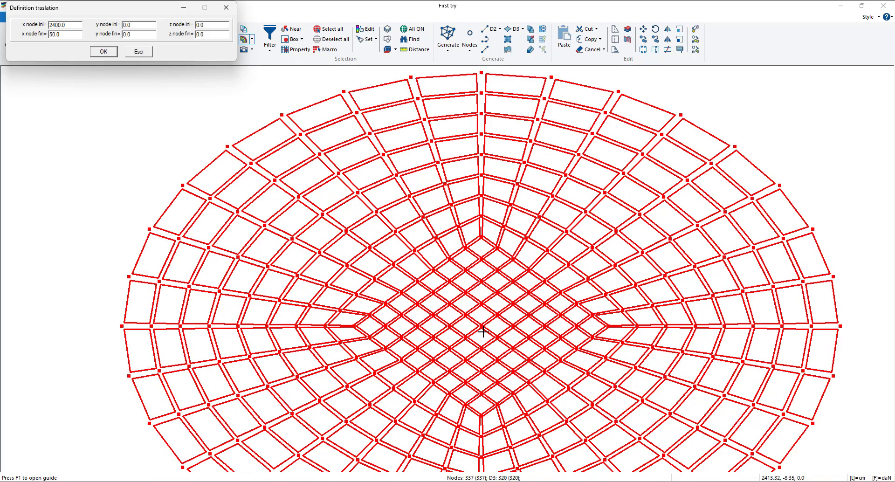
pyautogui.scroll(-5, 493, 342)
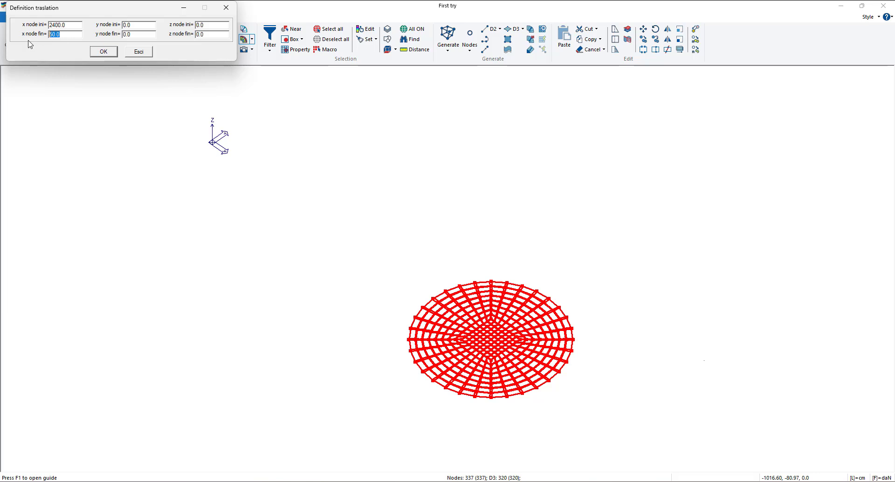
pyautogui.write('0')
pyautogui.click(111, 51)
pyautogui.click(226, 7)
pyautogui.moveTo(296, 227); pyautogui.dragTo(623, 288, button='middle')
pyautogui.click(586, 273)
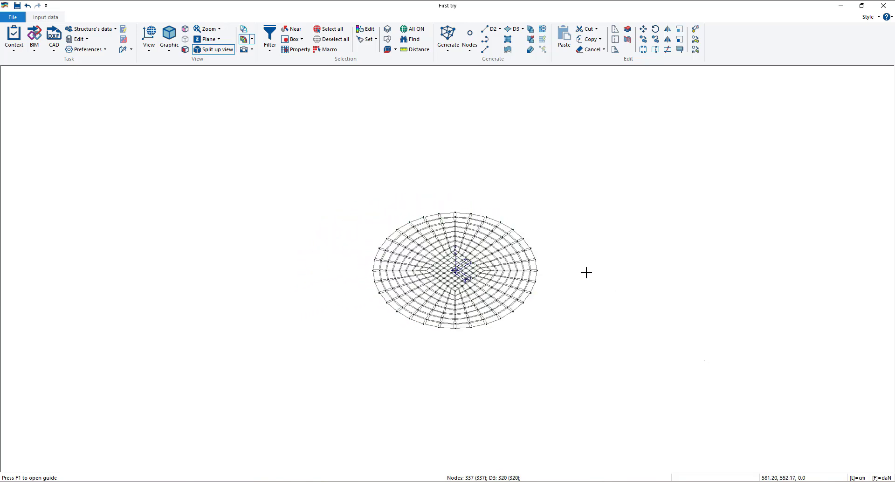
# Give one D3 shell element on the slab's outer ring a thickness of 50 cm and make it a bottom-face foundation.
pyautogui.scroll(3, 452, 263)
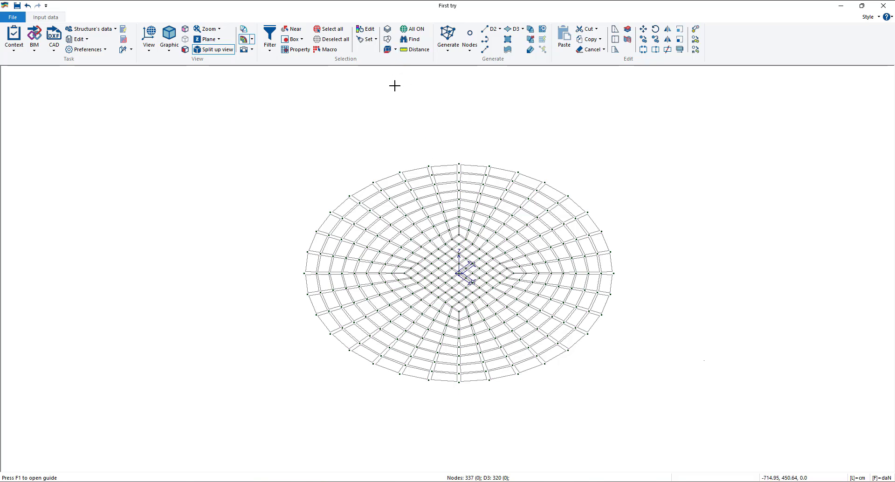
pyautogui.click(366, 29)
pyautogui.click(448, 170)
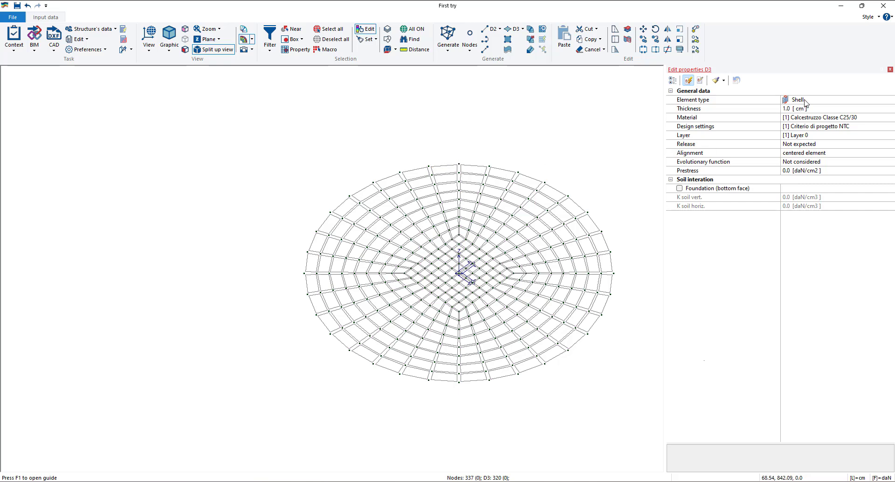
pyautogui.click(785, 108)
pyautogui.write('50')
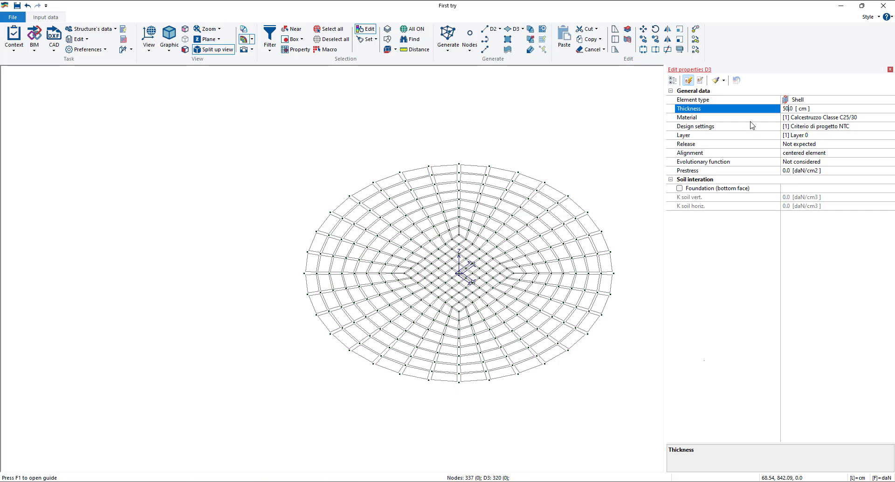
pyautogui.click(679, 188)
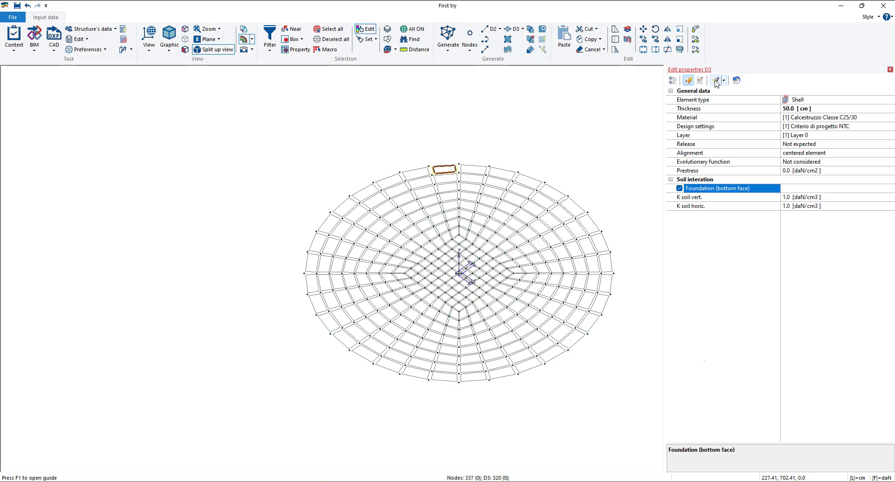
pyautogui.click(890, 70)
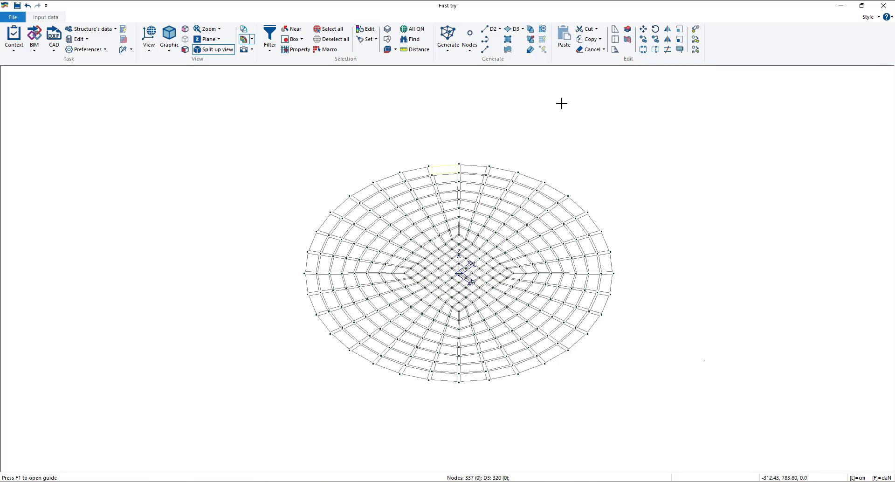
pyautogui.click(298, 50)
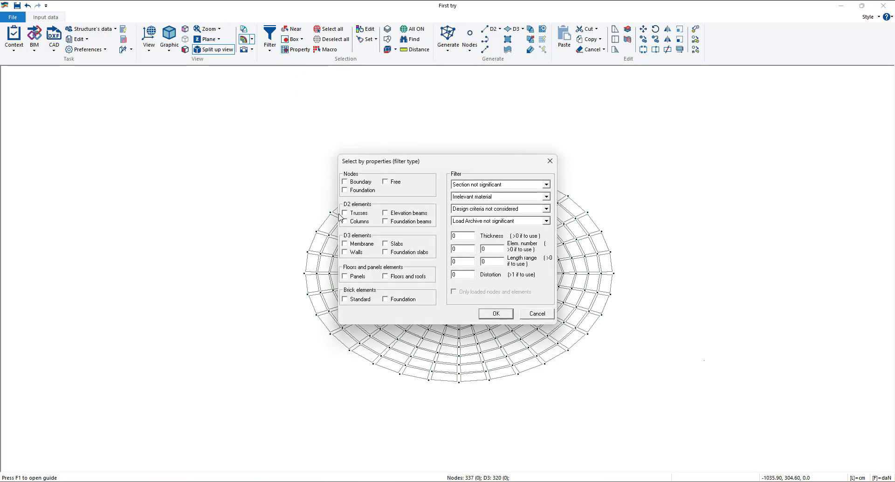
pyautogui.click(385, 243)
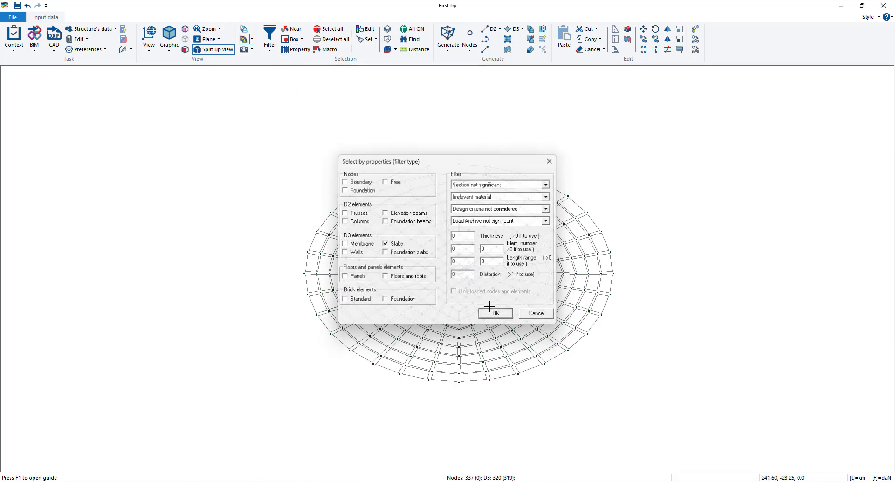
pyautogui.click(494, 314)
pyautogui.press('Escape')
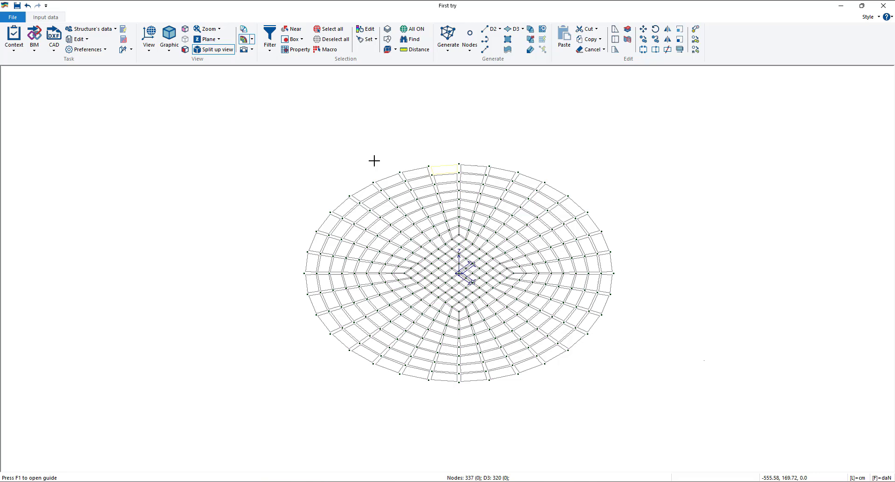
# Restrict the selection to D3 elements, select the whole slab and assign it the reference element's properties.
pyautogui.click(264, 49)
pyautogui.click(284, 125)
pyautogui.click(328, 29)
pyautogui.rightClick(360, 103)
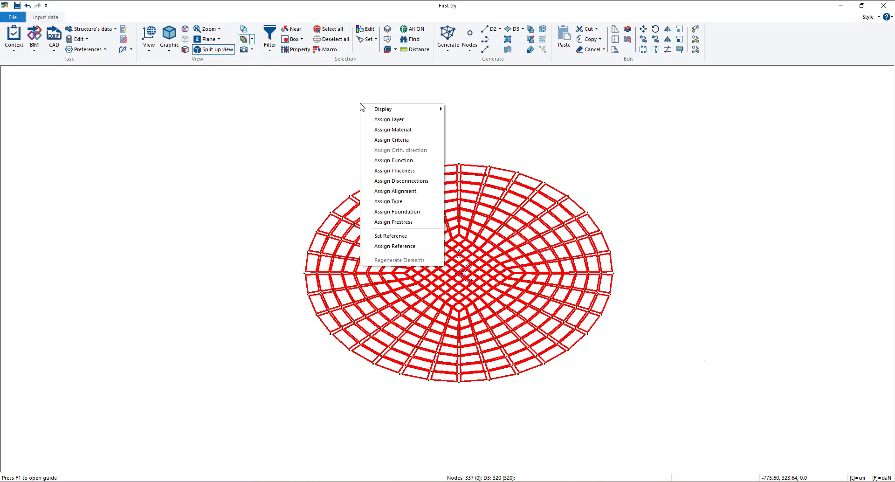
pyautogui.click(401, 246)
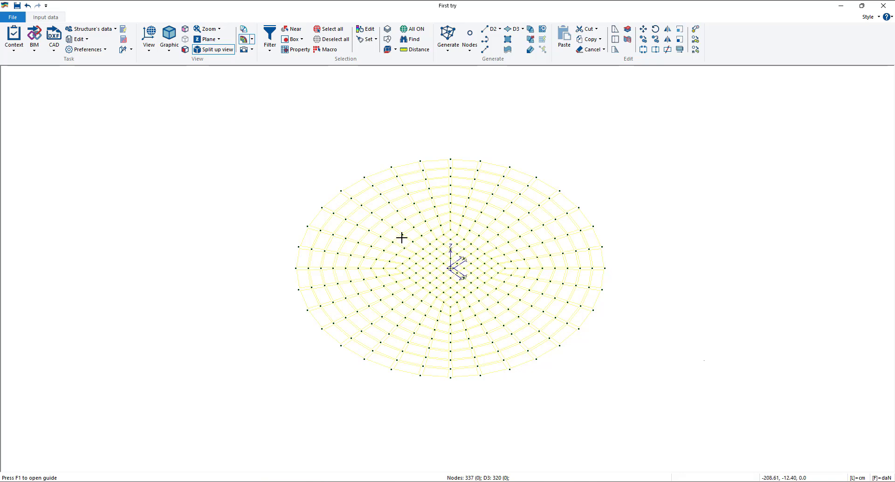
# In the Z+ view, isolate the slab's nodes and elements inside the outermost ring using a circular selection centred on the origin.
pyautogui.click(150, 50)
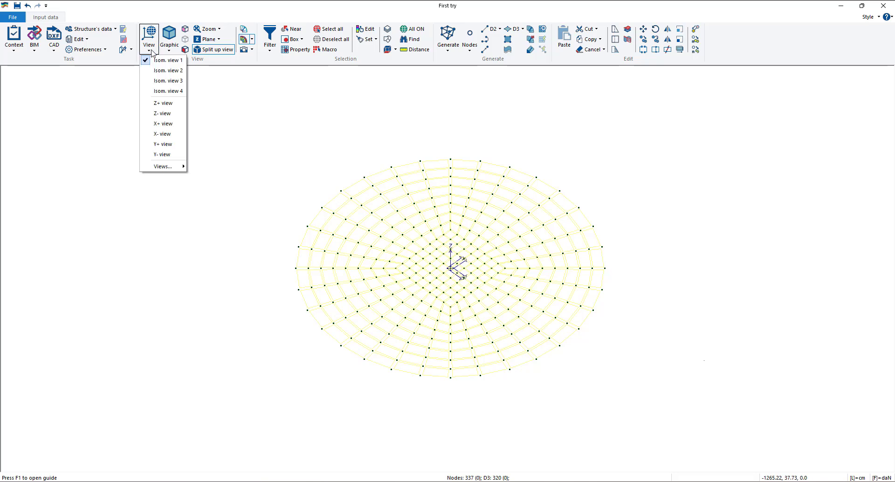
pyautogui.click(164, 103)
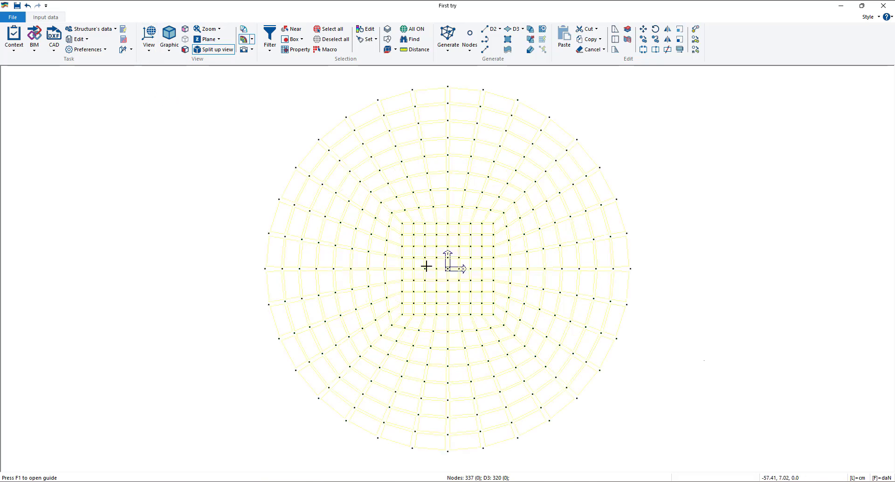
pyautogui.scroll(-2, 532, 285)
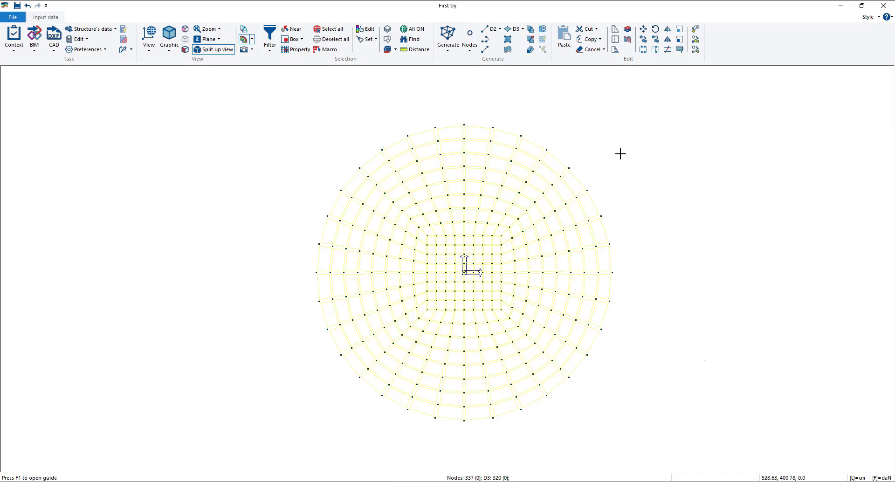
pyautogui.click(302, 40)
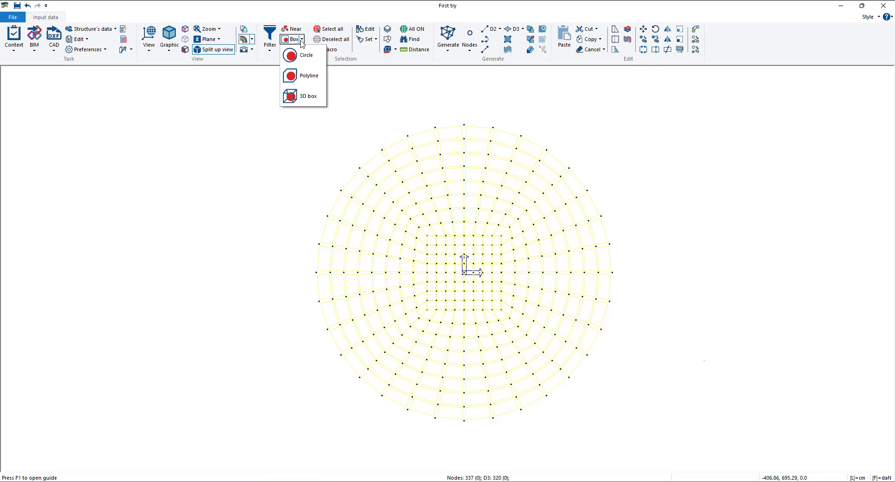
pyautogui.click(306, 59)
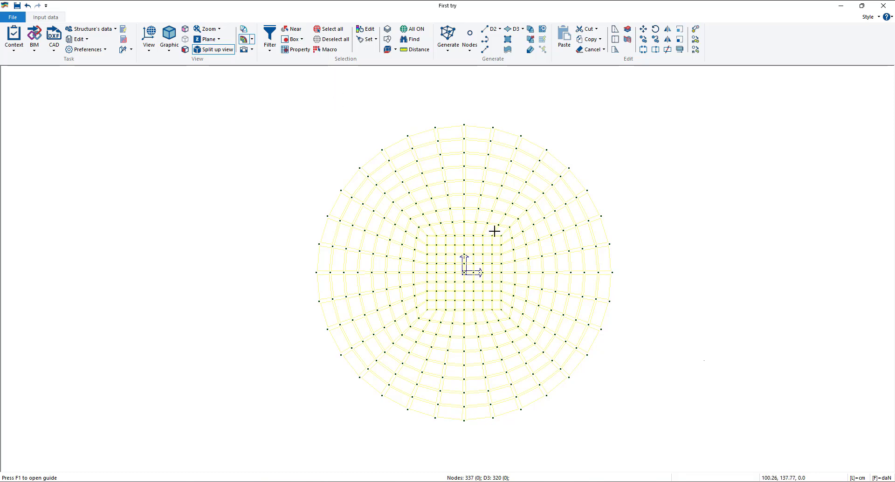
pyautogui.moveTo(494, 231); pyautogui.dragTo(560, 172)
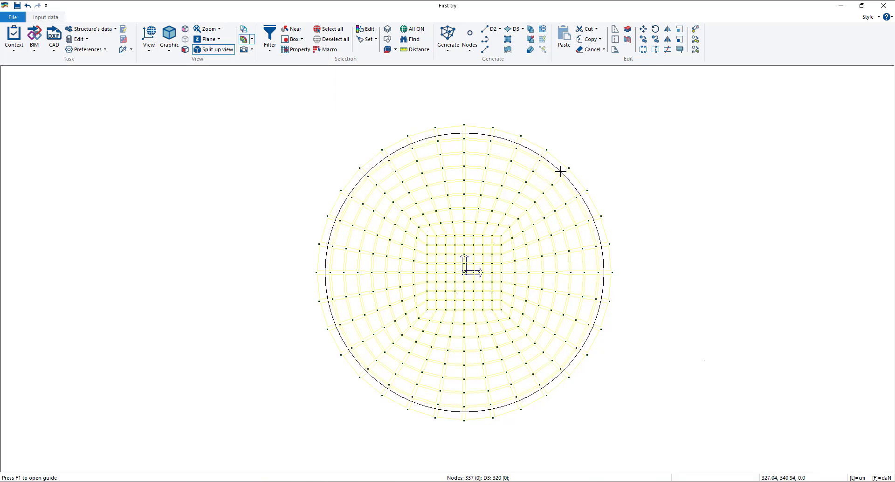
pyautogui.click(560, 172)
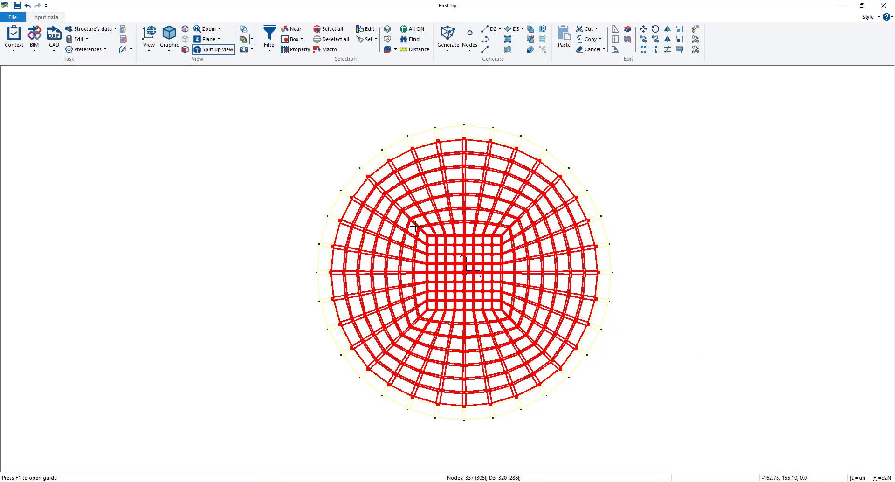
pyautogui.rightClick(654, 134)
pyautogui.moveTo(675, 141)
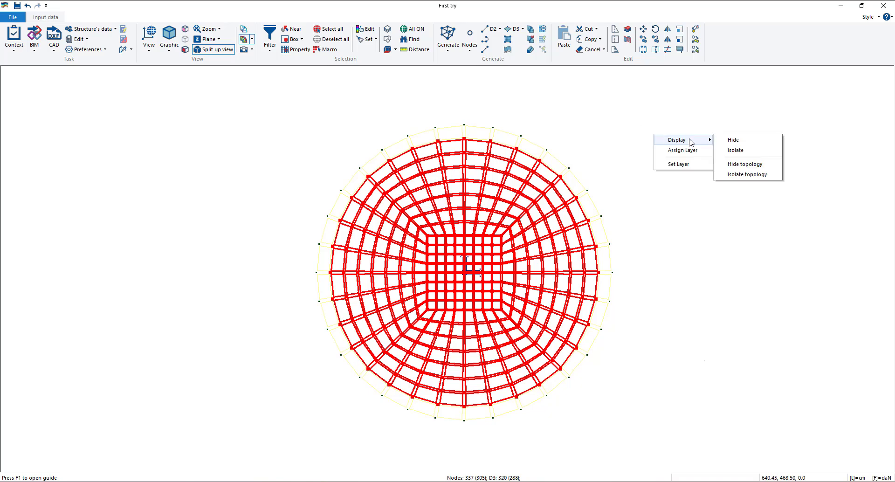
pyautogui.click(734, 141)
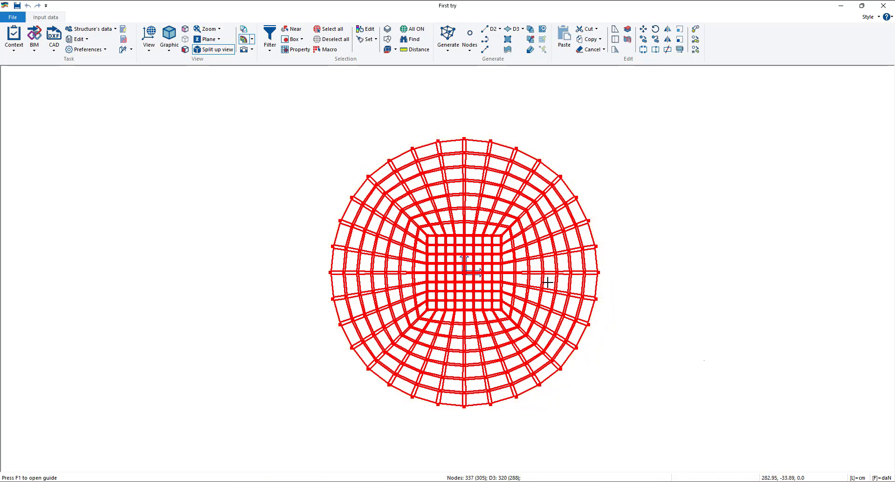
pyautogui.click(589, 176)
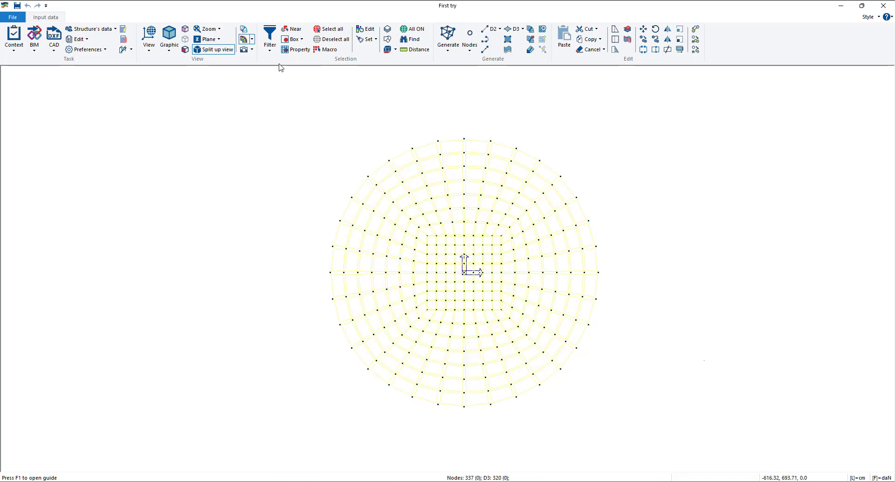
# Hide everything inside the outer ring of the isolated part using a circular selection from the centre.
pyautogui.click(302, 40)
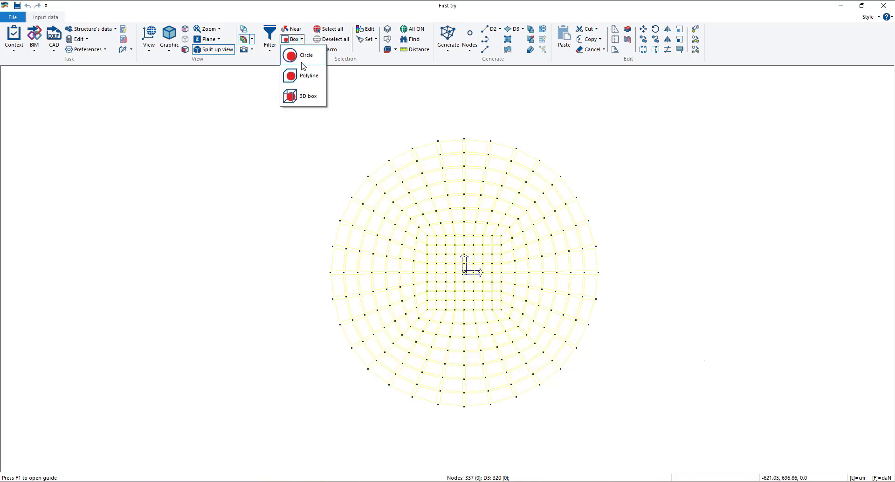
pyautogui.click(292, 54)
pyautogui.click(464, 271)
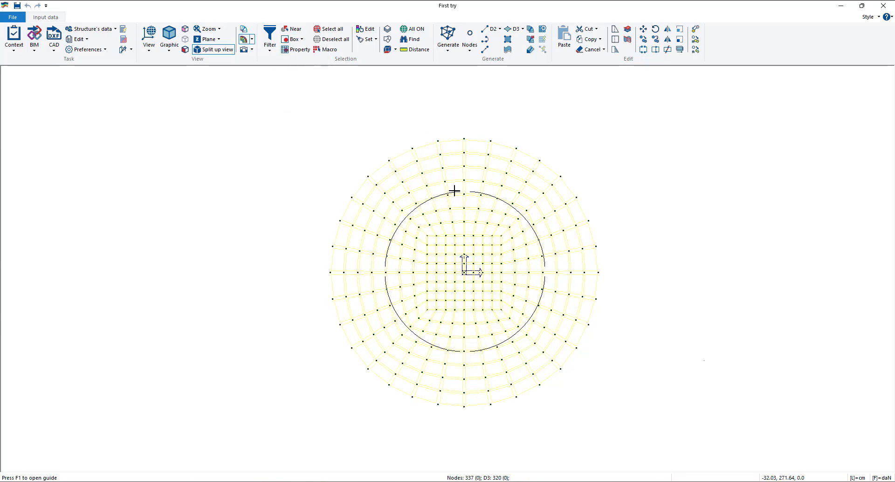
pyautogui.click(458, 160)
pyautogui.rightClick(591, 133)
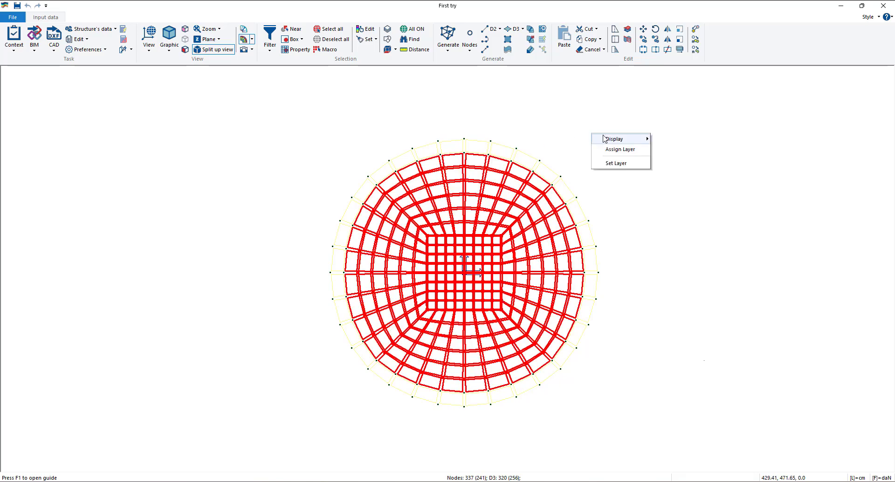
pyautogui.moveTo(609, 140)
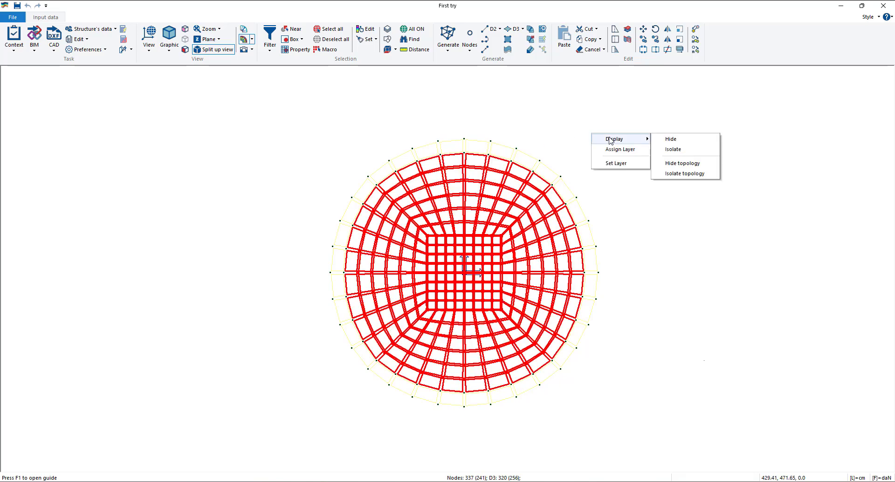
pyautogui.click(670, 139)
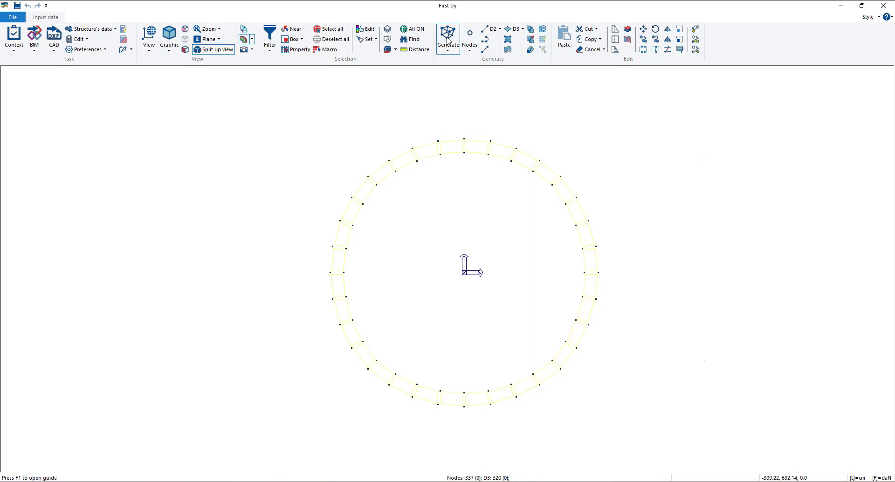
# Set the thickness of one shell element on the visible ring to 55 cm and store its properties as the reference.
pyautogui.click(365, 29)
pyautogui.click(451, 144)
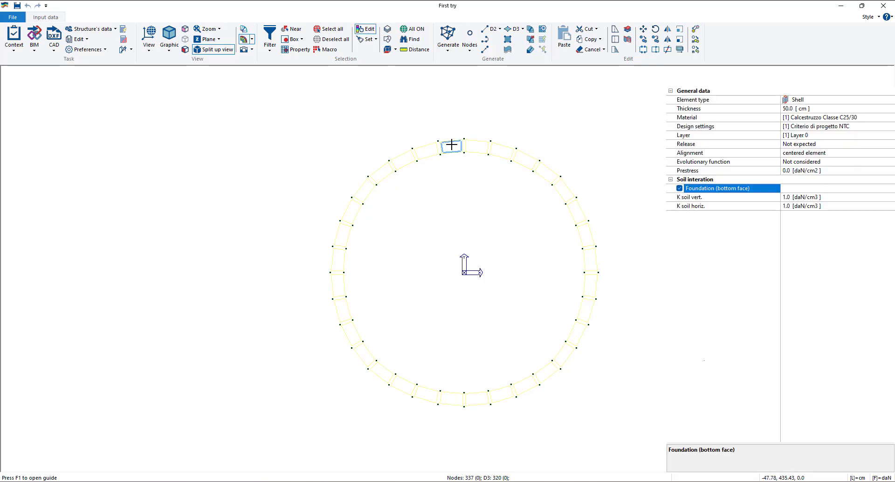
pyautogui.click(791, 110)
pyautogui.write('5')
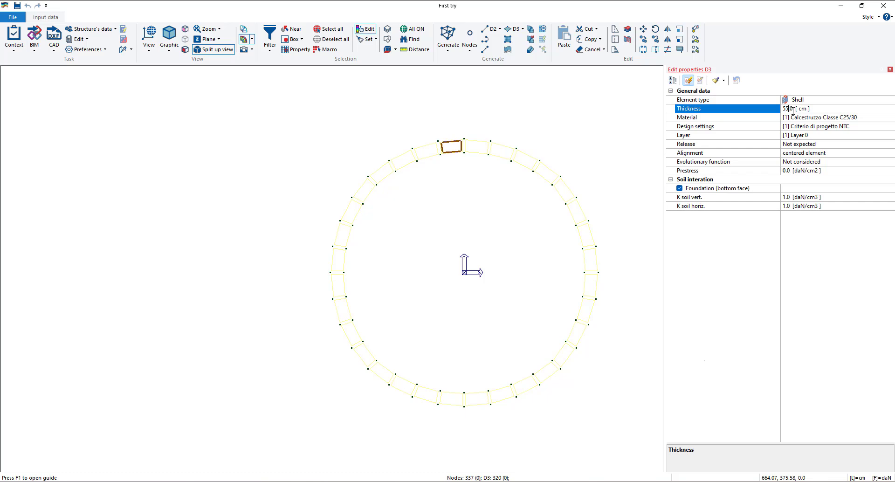
pyautogui.click(716, 84)
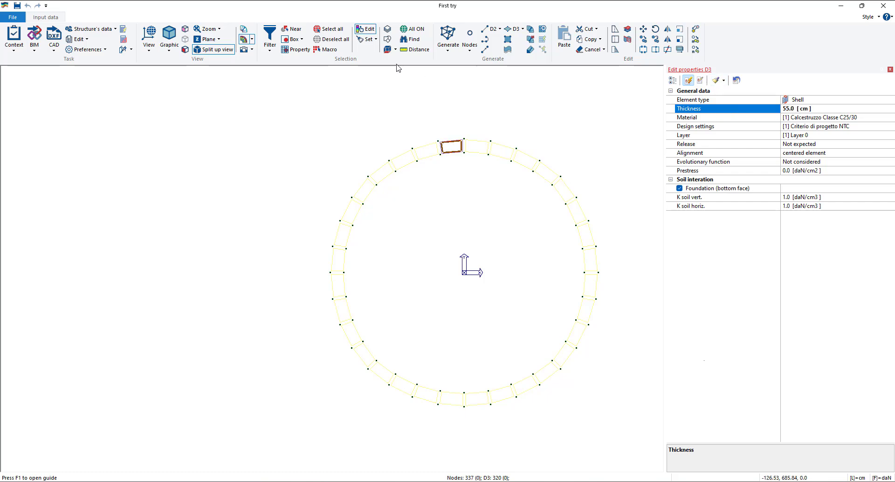
# Assign the 55 cm reference properties to all D3 elements of the visible ring and turn the whole slab's display back on.
pyautogui.click(269, 50)
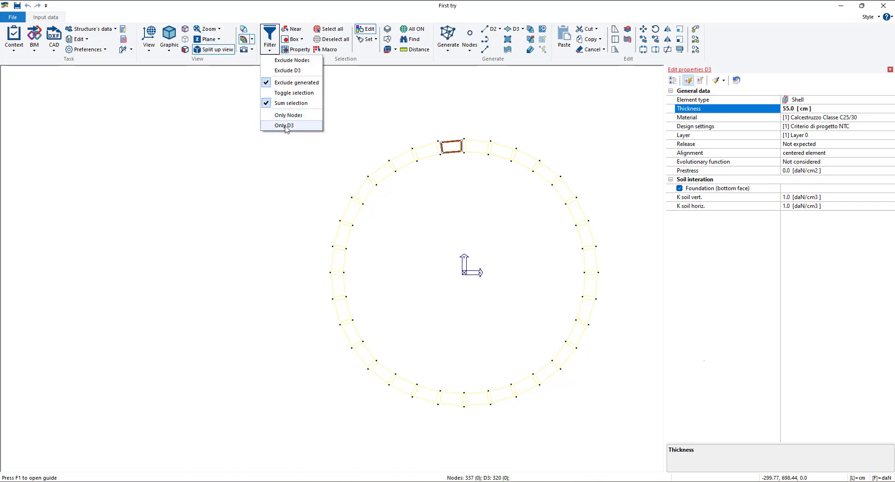
pyautogui.click(282, 124)
pyautogui.click(325, 32)
pyautogui.rightClick(339, 97)
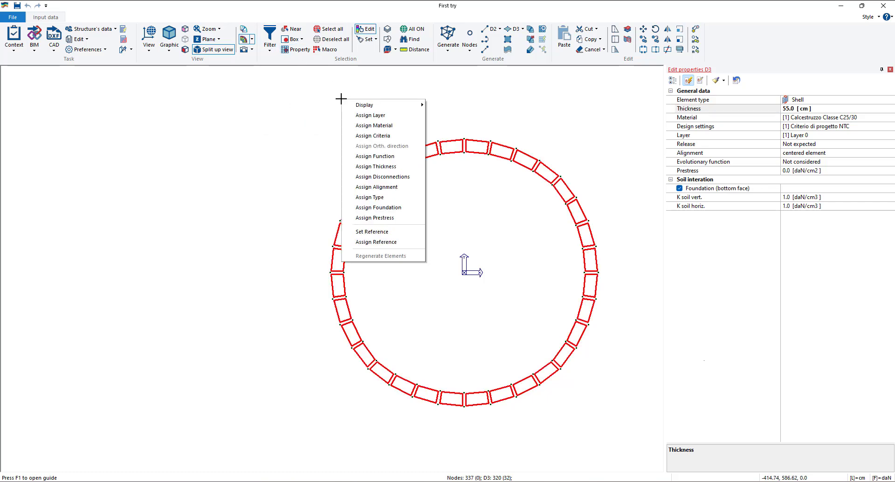
pyautogui.click(371, 242)
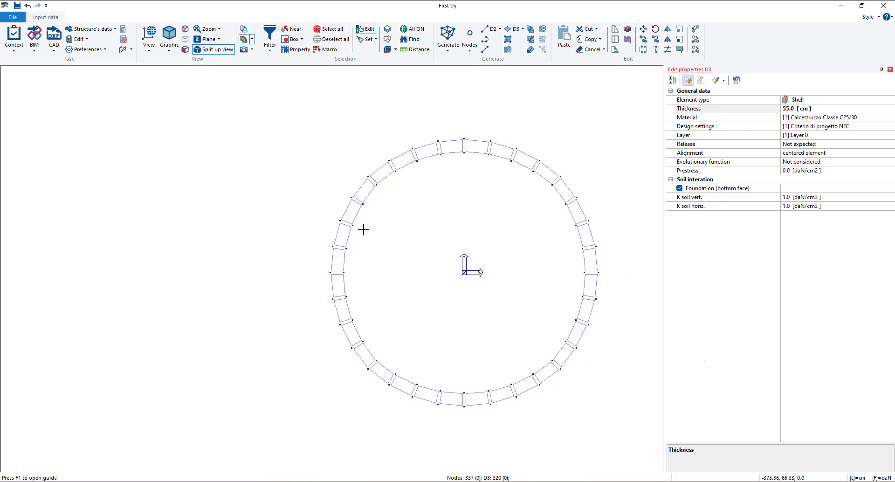
pyautogui.click(889, 69)
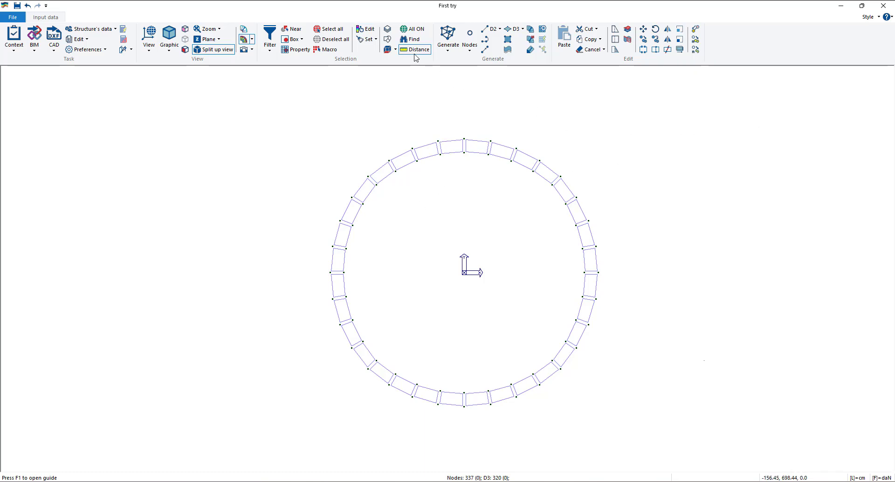
pyautogui.click(415, 31)
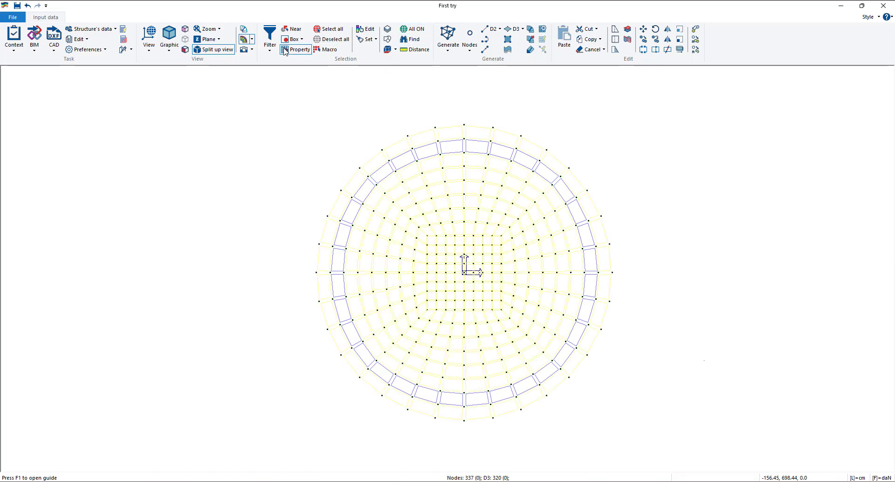
pyautogui.click(302, 39)
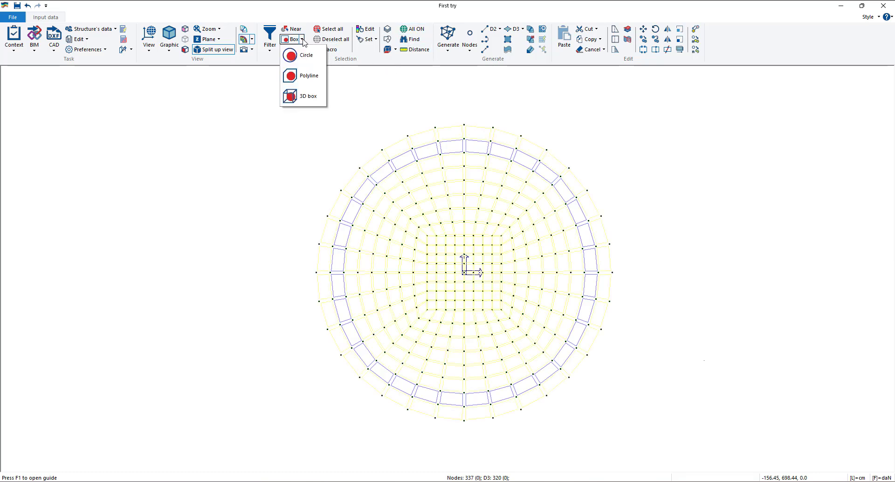
pyautogui.click(305, 97)
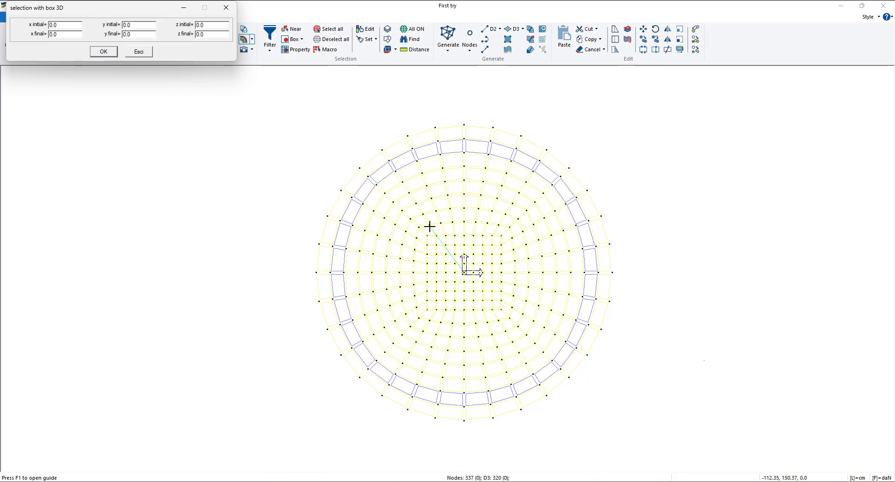
pyautogui.click(226, 8)
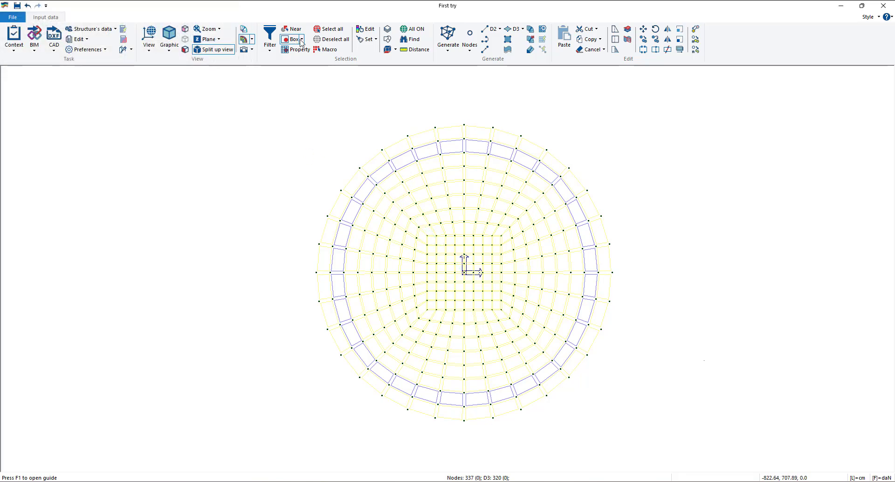
# Isolate the D3 elements inside the 55 cm ring using a circular selection centred on the origin.
pyautogui.click(301, 39)
pyautogui.click(304, 62)
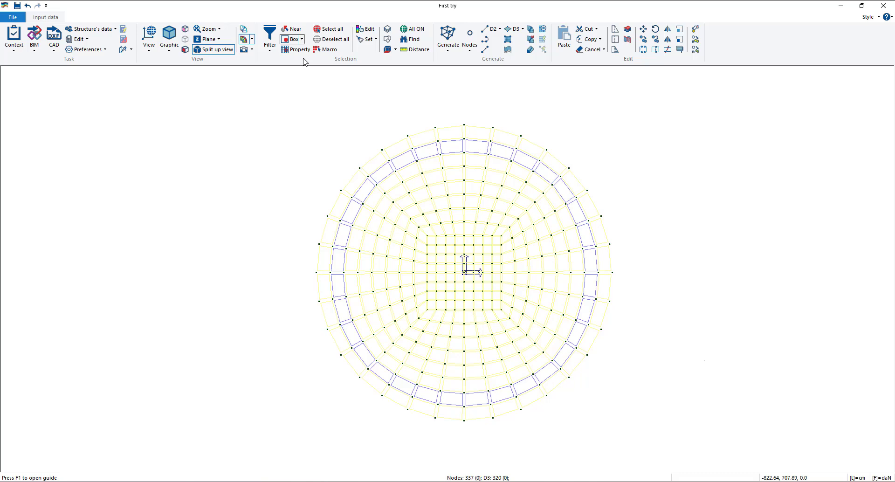
pyautogui.click(464, 273)
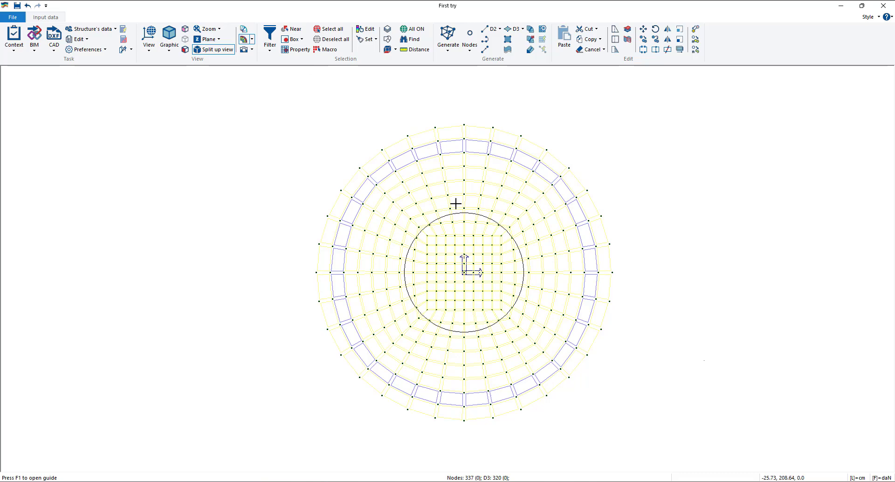
pyautogui.click(454, 160)
pyautogui.rightClick(702, 135)
pyautogui.moveTo(716, 140)
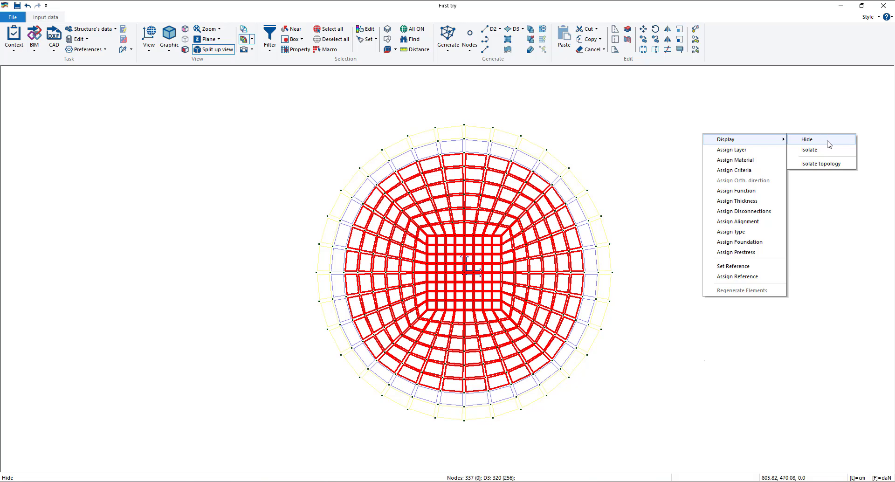
pyautogui.click(811, 150)
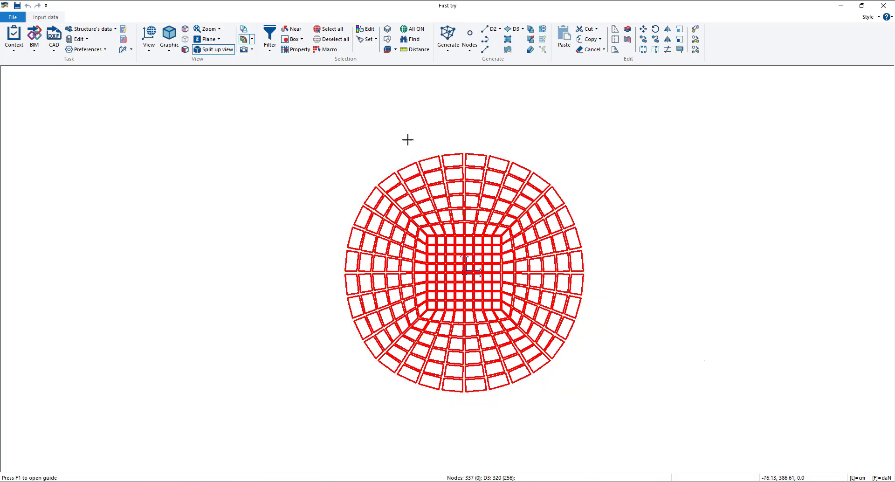
# Select all the isolated inner D3 elements using a circular selection centred on the origin.
pyautogui.click(299, 49)
pyautogui.click(302, 40)
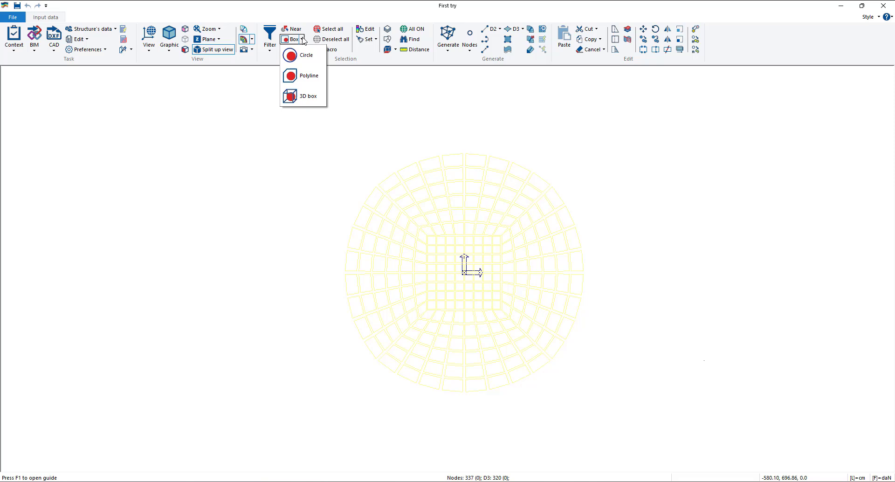
pyautogui.click(312, 74)
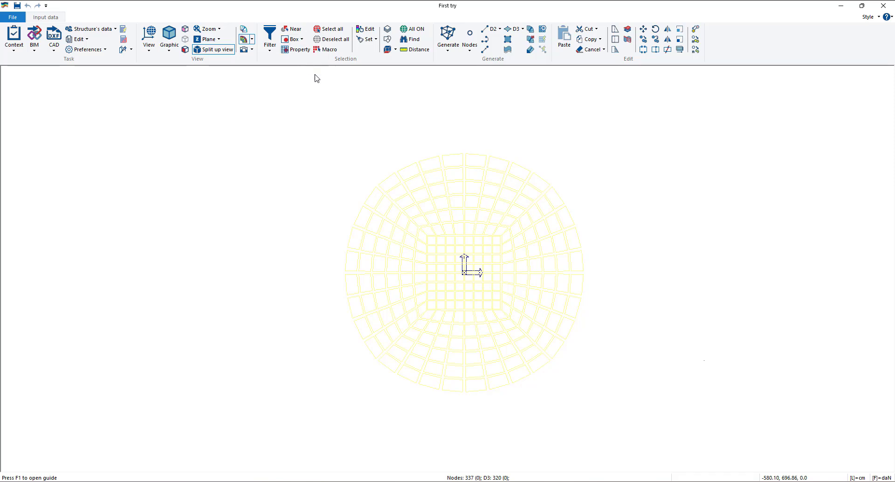
pyautogui.click(463, 272)
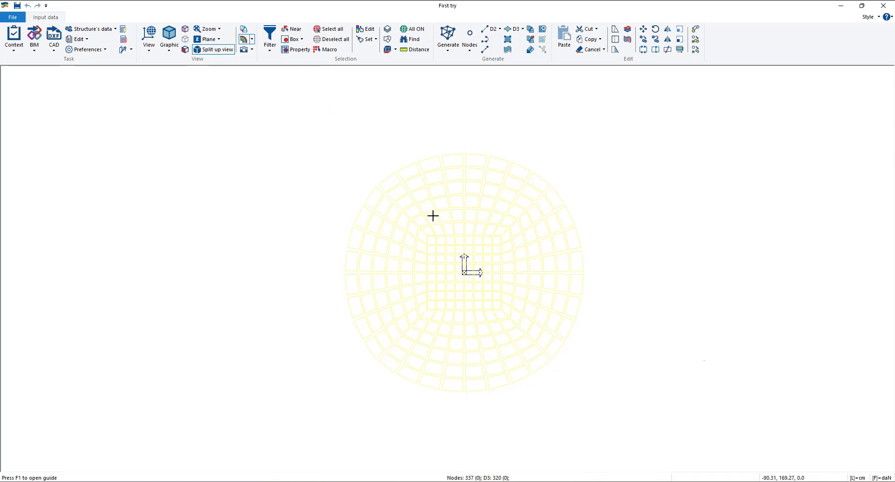
pyautogui.click(404, 178)
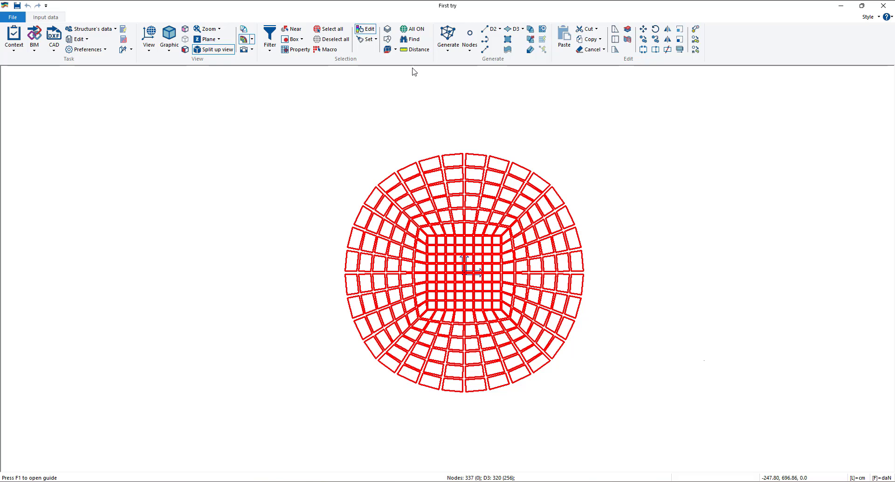
# Set one inner shell element's thickness to 100 cm, store its properties as the reference and assign them to all selected D3 elements.
pyautogui.click(476, 160)
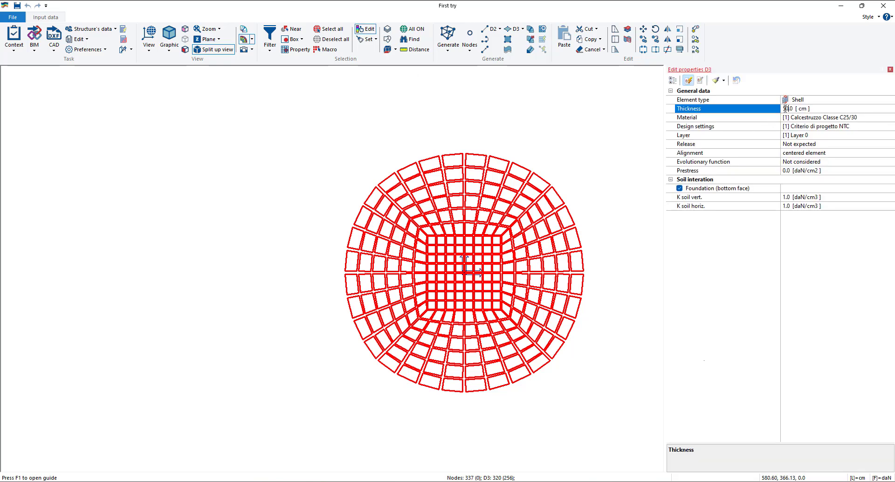
pyautogui.write('100')
pyautogui.press('Return')
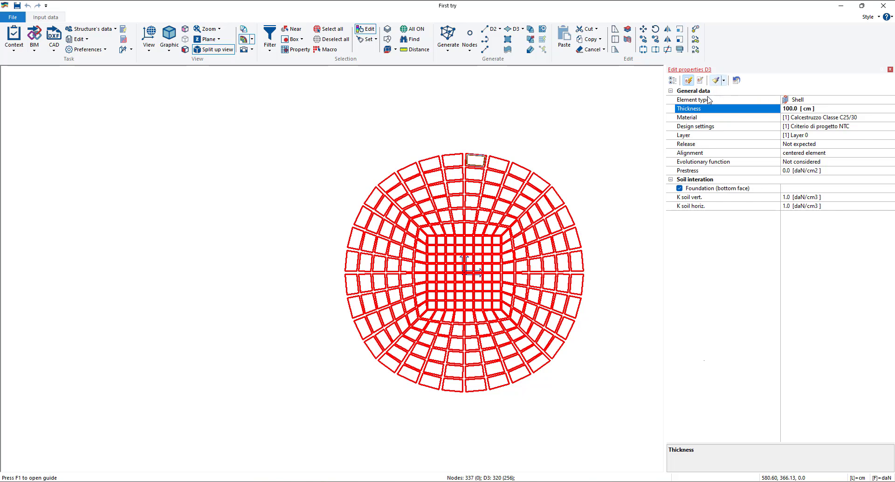
pyautogui.rightClick(612, 123)
pyautogui.click(648, 265)
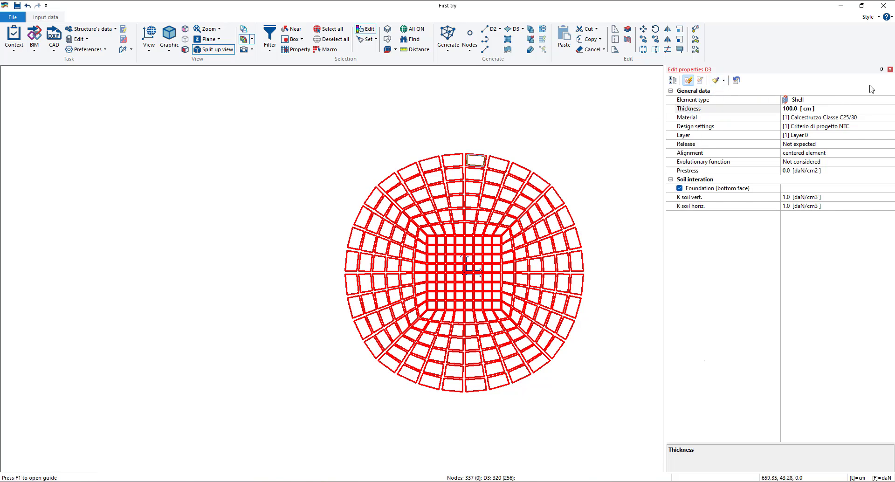
pyautogui.click(889, 70)
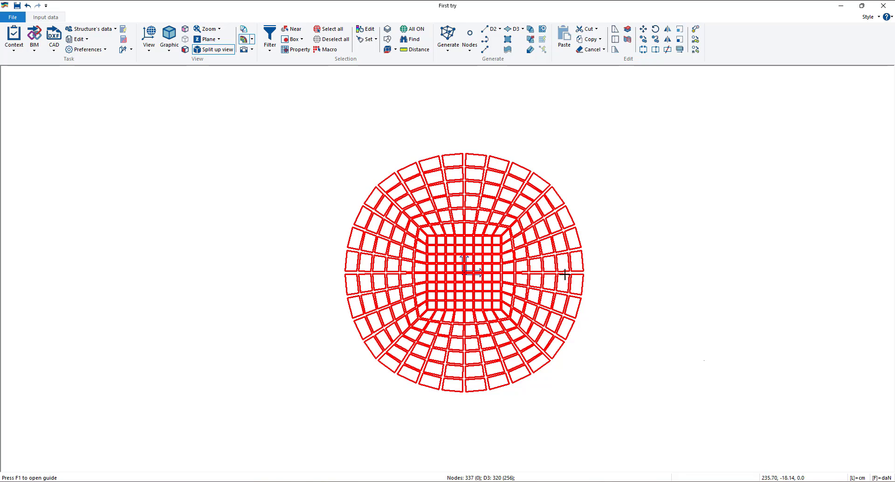
pyautogui.click(595, 266)
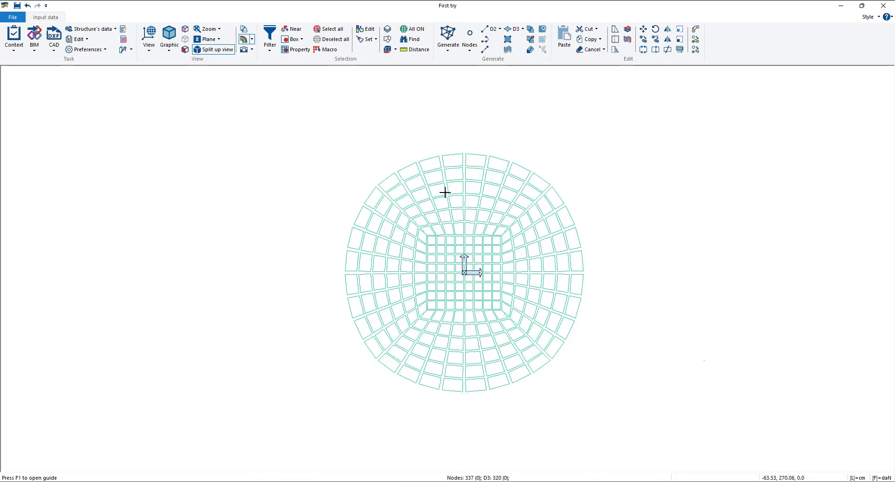
# Hide everything inside the outermost ring of the isolated 100 cm part using a circular selection from the centre.
pyautogui.click(303, 41)
pyautogui.moveTo(464, 274); pyautogui.dragTo(440, 176)
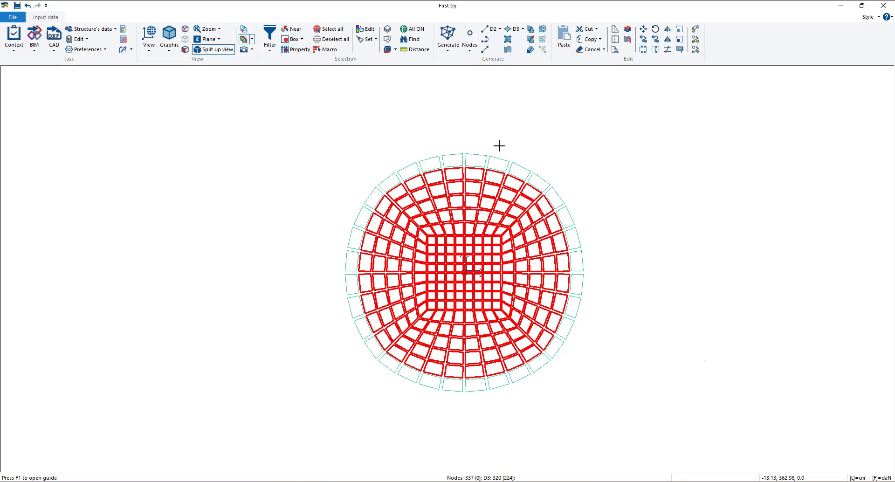
pyautogui.rightClick(575, 129)
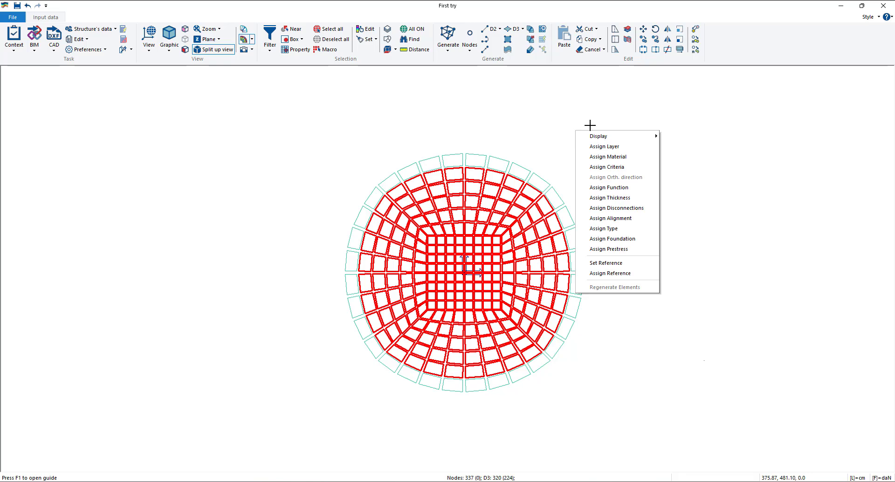
pyautogui.moveTo(611, 137)
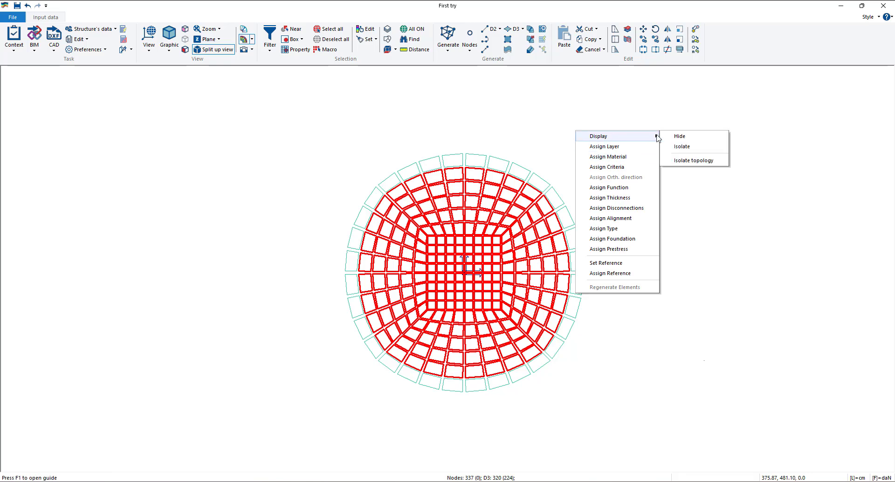
pyautogui.click(671, 136)
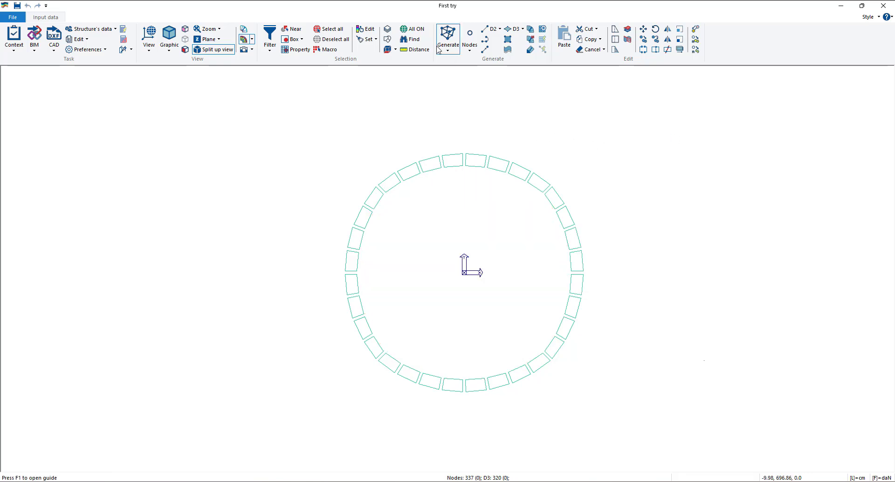
# Set the thickness of one shell element on the visible ring to 60 cm as the reference.
pyautogui.click(368, 30)
pyautogui.click(454, 162)
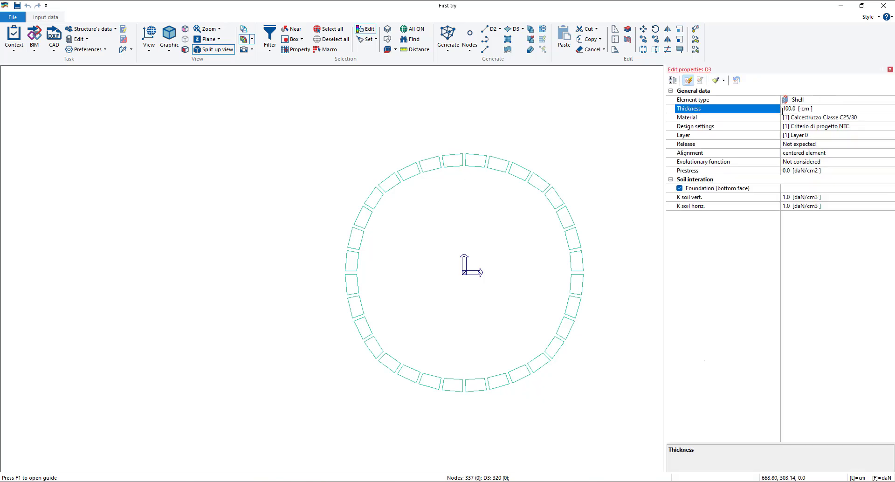
pyautogui.press('BackSpace')
pyautogui.press('BackSpace')
pyautogui.press('BackSpace')
pyautogui.write('60')
pyautogui.press('Return')
# Assign the 60 cm reference properties to all D3 elements of the visible ring and turn the whole slab's display back on.
pyautogui.click(329, 30)
pyautogui.rightClick(428, 126)
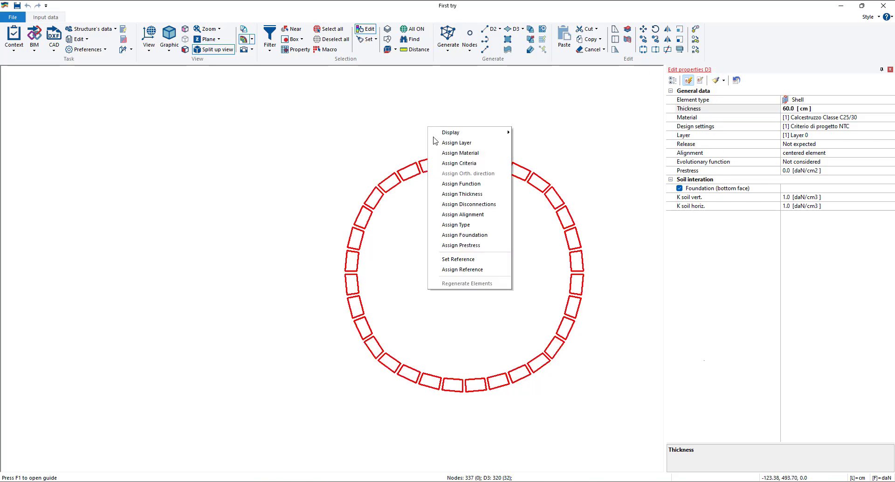
pyautogui.click(464, 271)
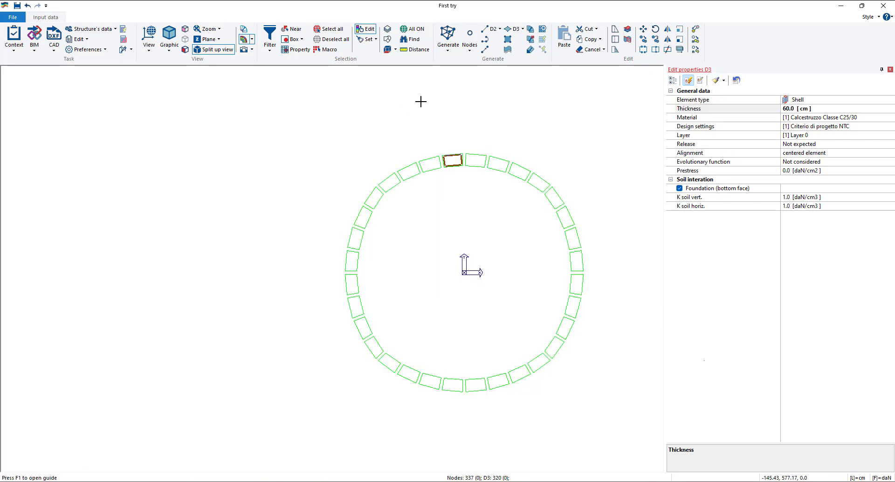
pyautogui.click(411, 29)
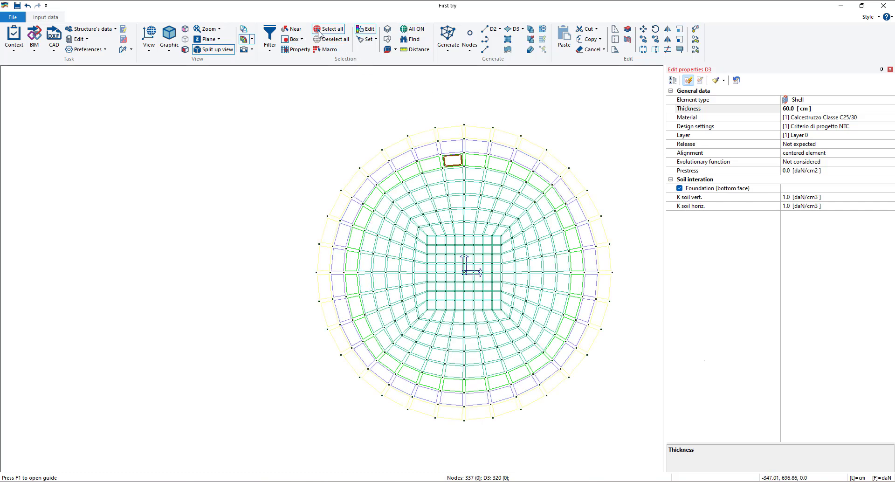
# Isolate the D3 elements inside the 60 cm ring using a circular selection centred on the origin.
pyautogui.click(302, 39)
pyautogui.click(306, 55)
pyautogui.click(464, 272)
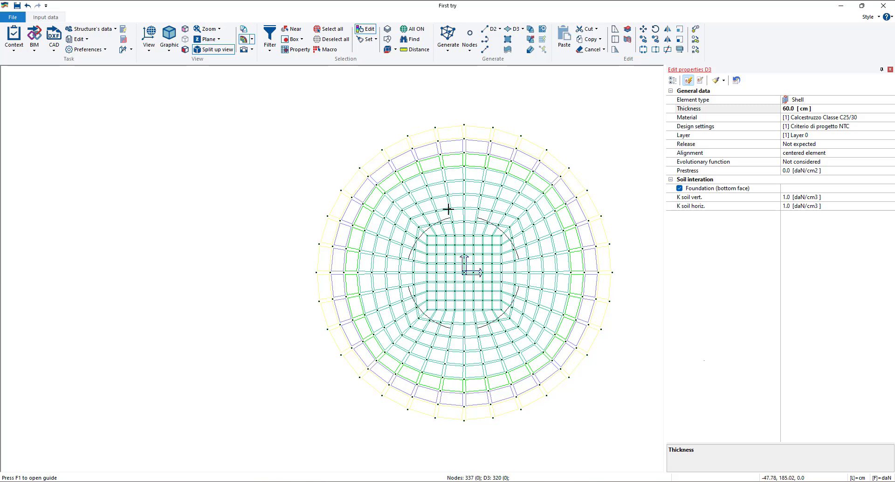
pyautogui.click(447, 173)
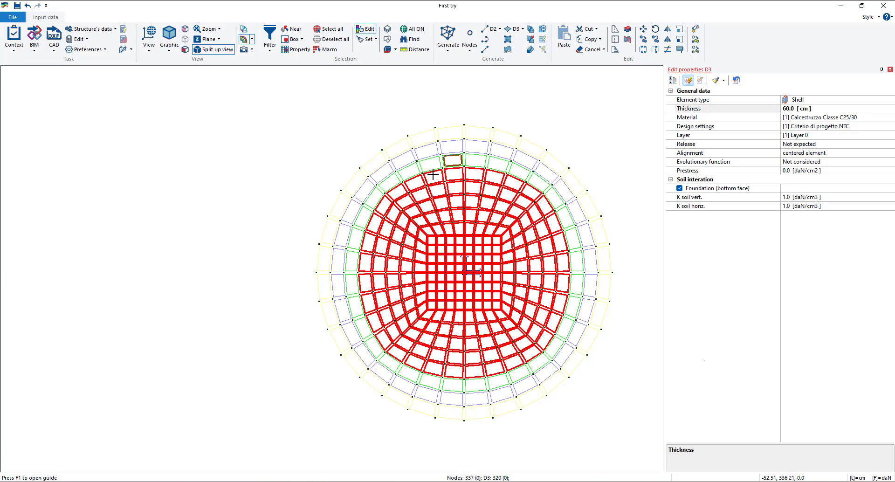
pyautogui.rightClick(292, 136)
pyautogui.moveTo(315, 147)
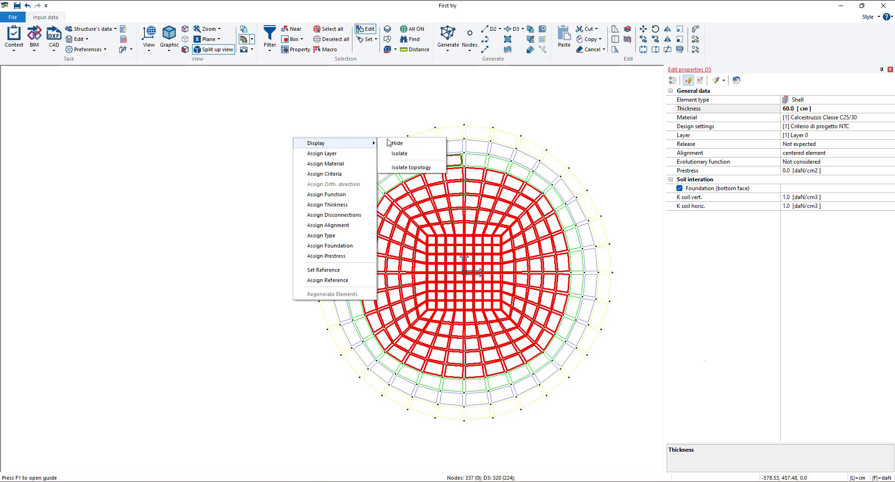
pyautogui.click(399, 153)
pyautogui.click(324, 39)
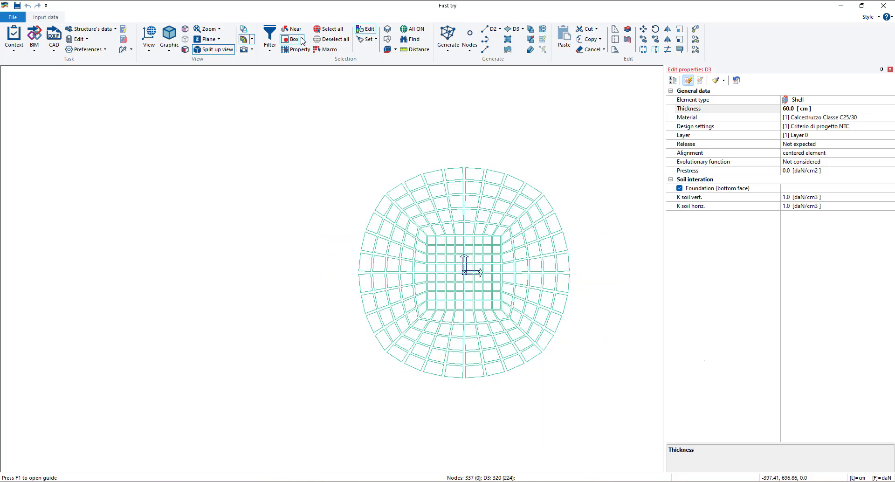
pyautogui.click(302, 40)
pyautogui.click(307, 57)
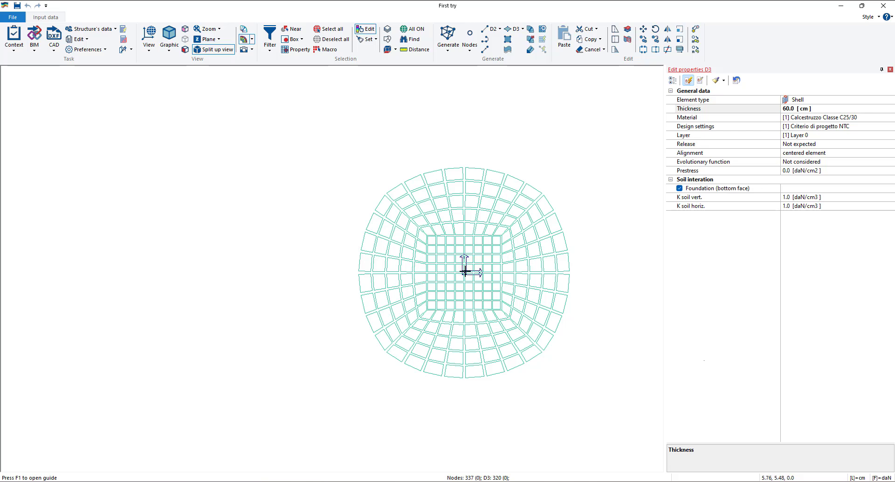
pyautogui.click(464, 272)
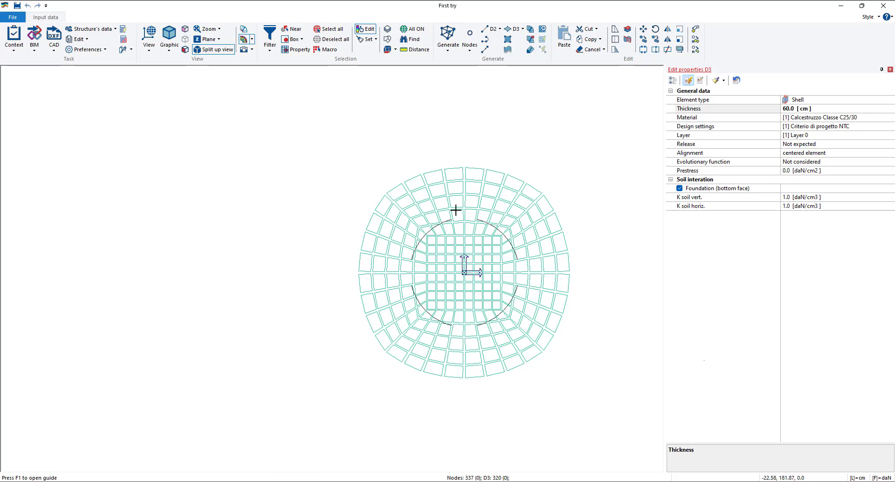
pyautogui.click(446, 173)
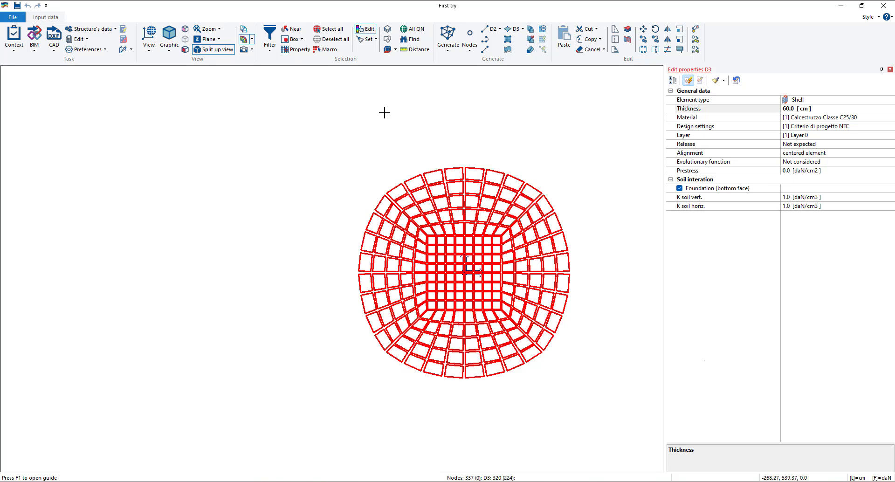
pyautogui.click(302, 40)
pyautogui.click(304, 62)
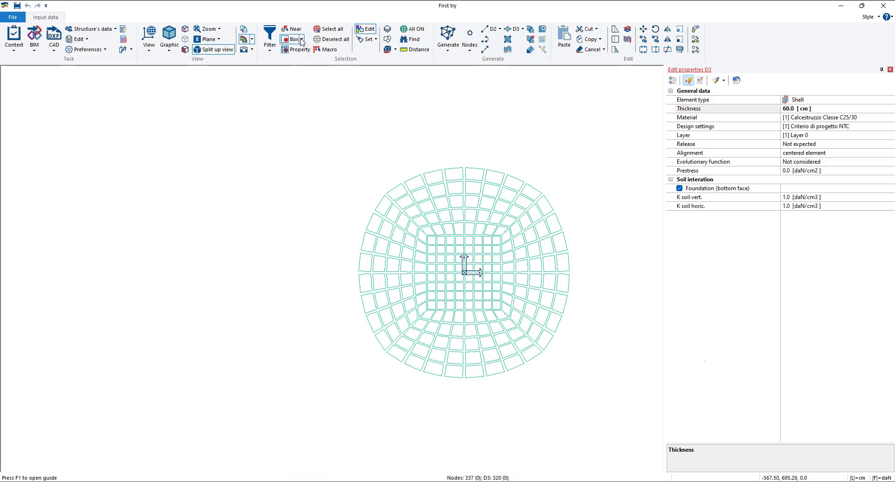
# Hide all elements within the outermost ring of the part inside the 60 cm ring using a circular selection.
pyautogui.click(302, 41)
pyautogui.click(304, 60)
pyautogui.click(446, 186)
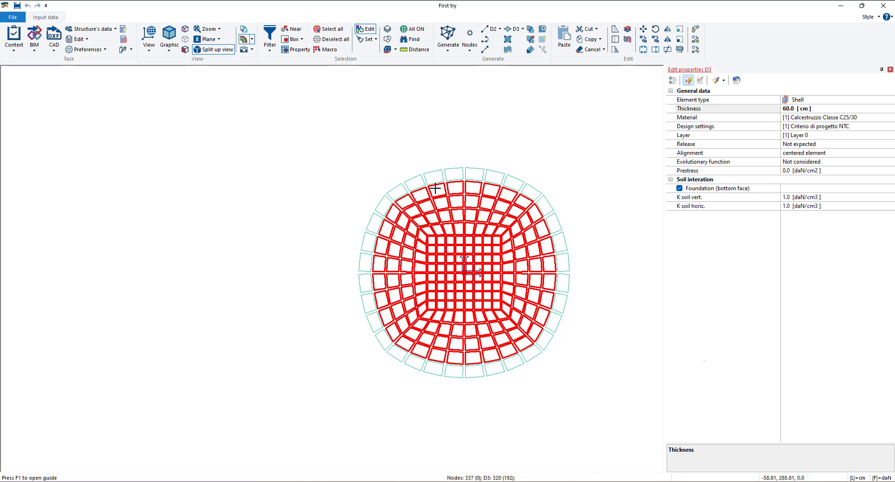
pyautogui.rightClick(310, 136)
pyautogui.moveTo(340, 140)
pyautogui.click(438, 144)
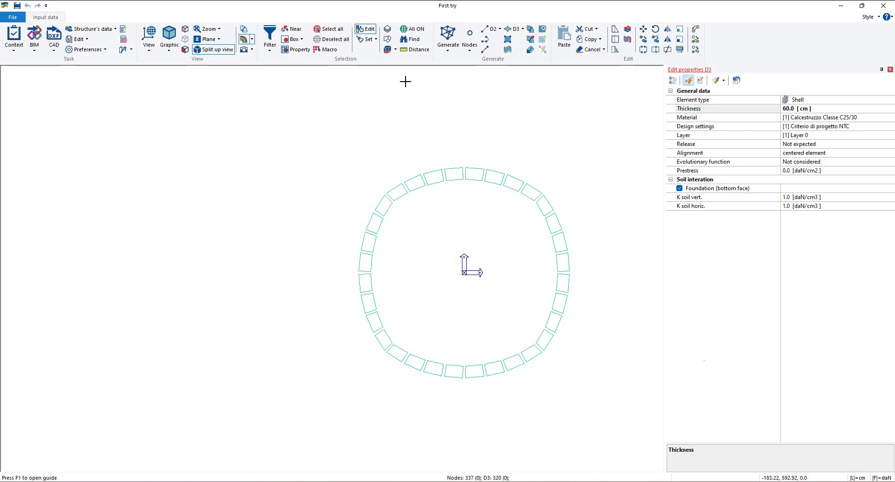
# Set the thickness of one shell element on the visible ring to 70 cm and store its properties as the reference.
pyautogui.click(454, 174)
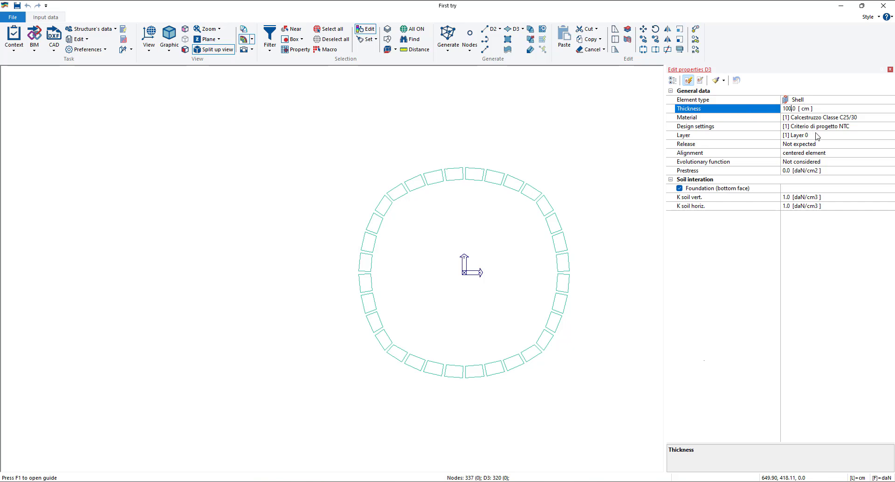
pyautogui.write('70')
pyautogui.click(716, 80)
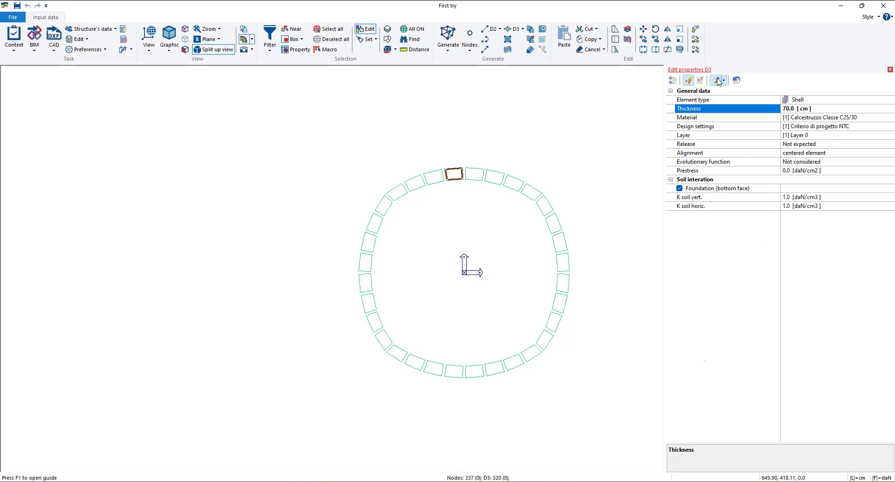
# Assign the 70 cm reference properties to all D3 elements of the visible ring and display the whole slab again.
pyautogui.click(341, 32)
pyautogui.rightClick(394, 92)
pyautogui.click(455, 242)
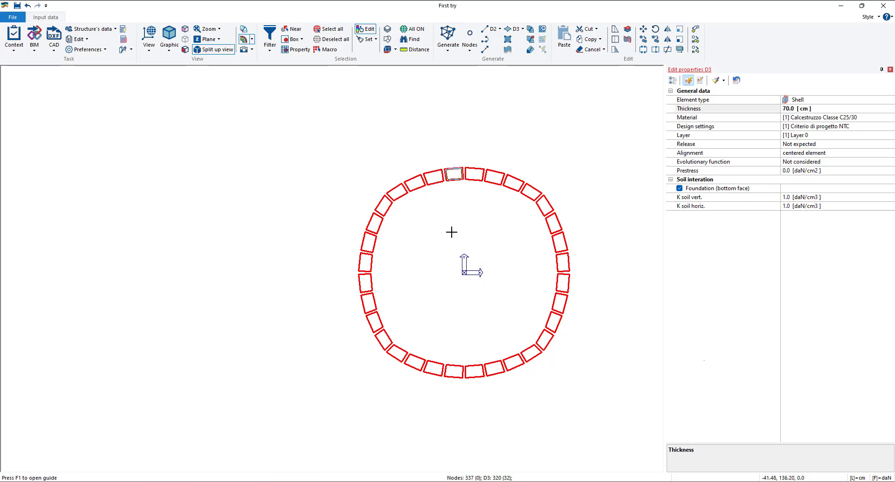
pyautogui.click(413, 30)
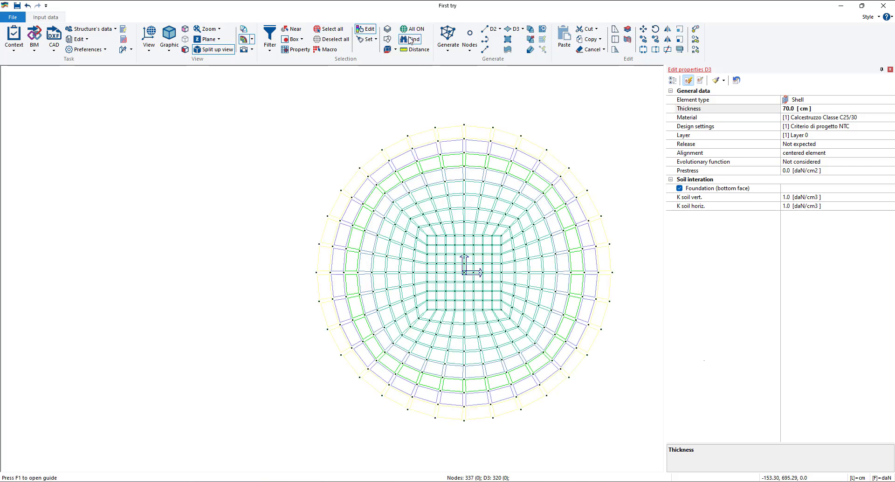
# Undo the 70 cm ring assignment, assign a 65 cm reference thickness to the whole ring instead, and redisplay the full slab.
pyautogui.click(451, 155)
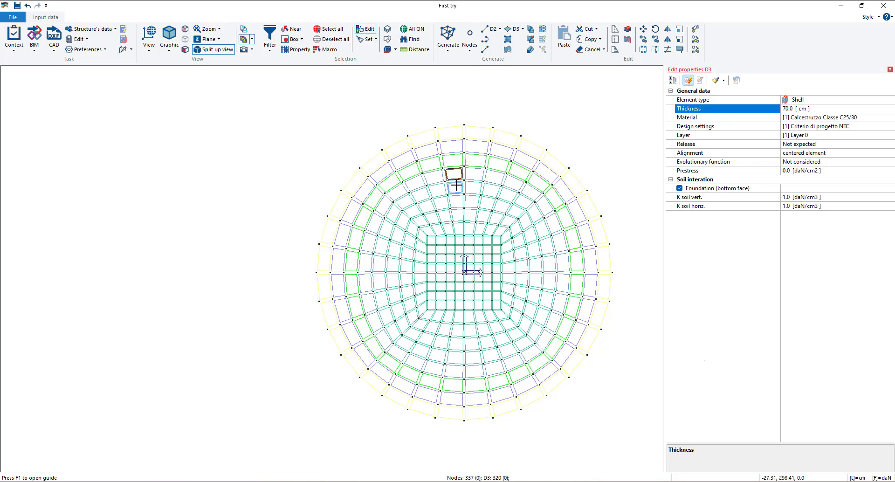
pyautogui.click(26, 7)
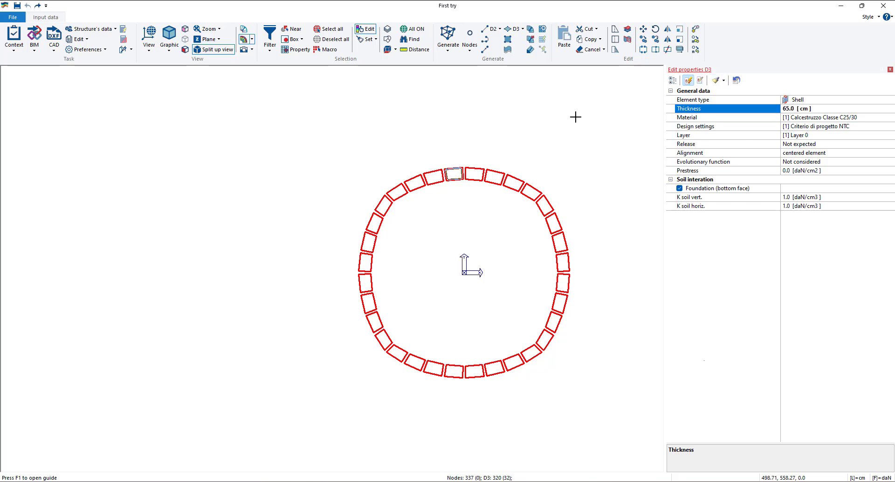
pyautogui.rightClick(490, 130)
pyautogui.click(524, 268)
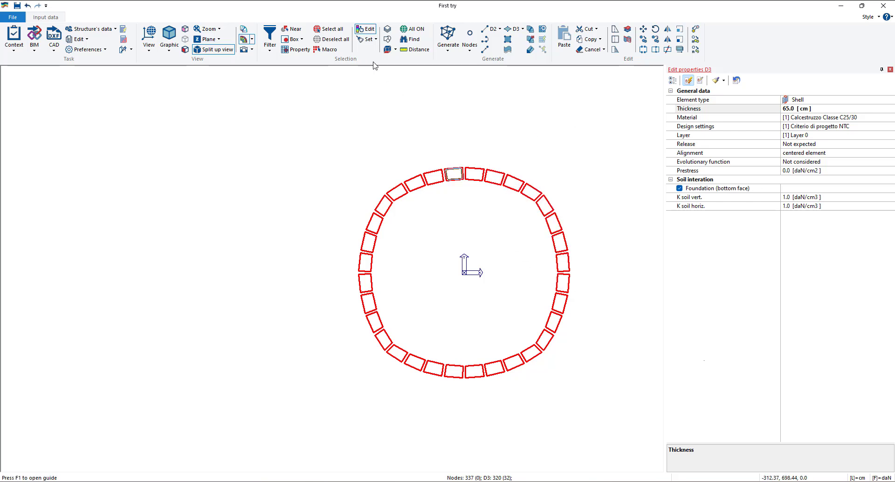
pyautogui.click(417, 30)
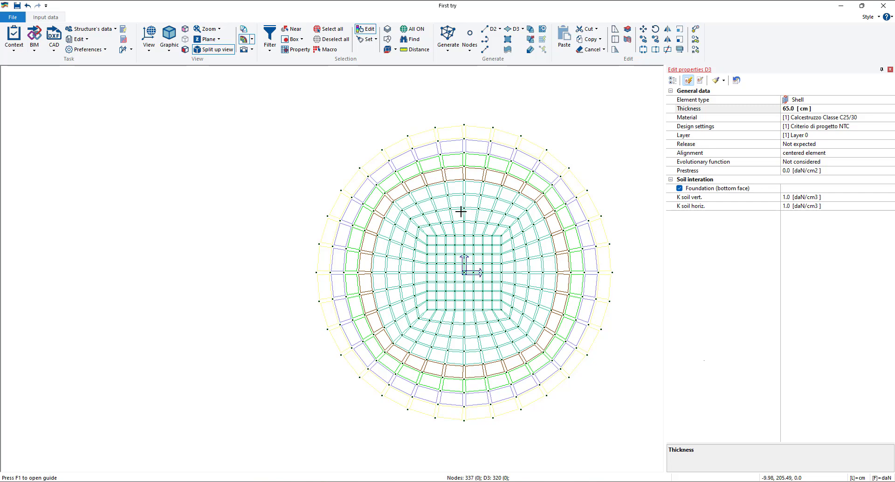
# Isolate all D3 elements inside the 65 cm ring using a circular selection centred on the slab.
pyautogui.click(302, 40)
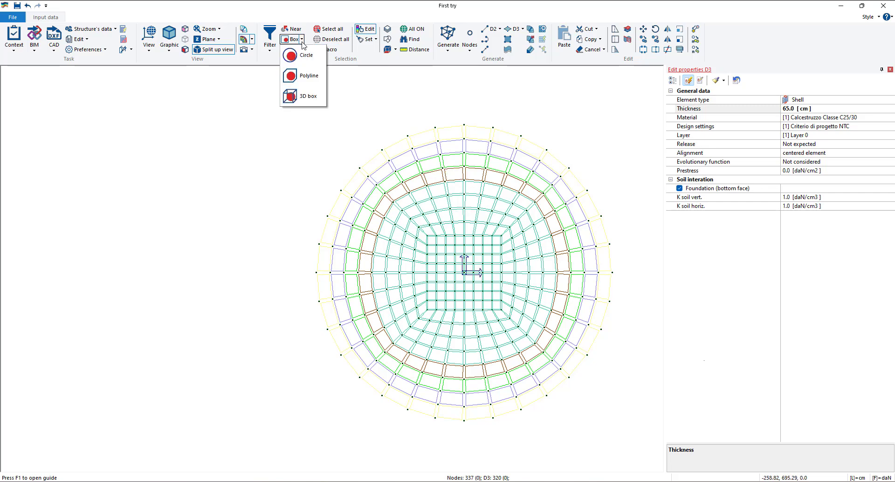
pyautogui.click(302, 55)
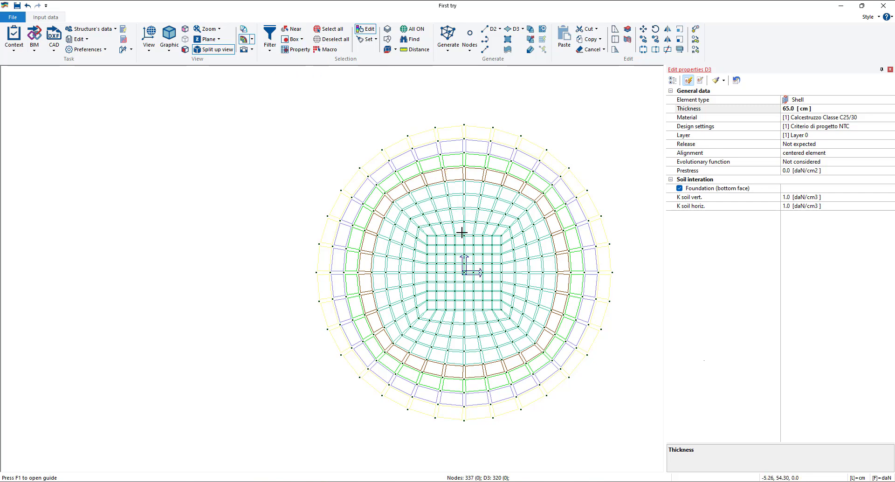
pyautogui.moveTo(462, 232); pyautogui.dragTo(456, 187)
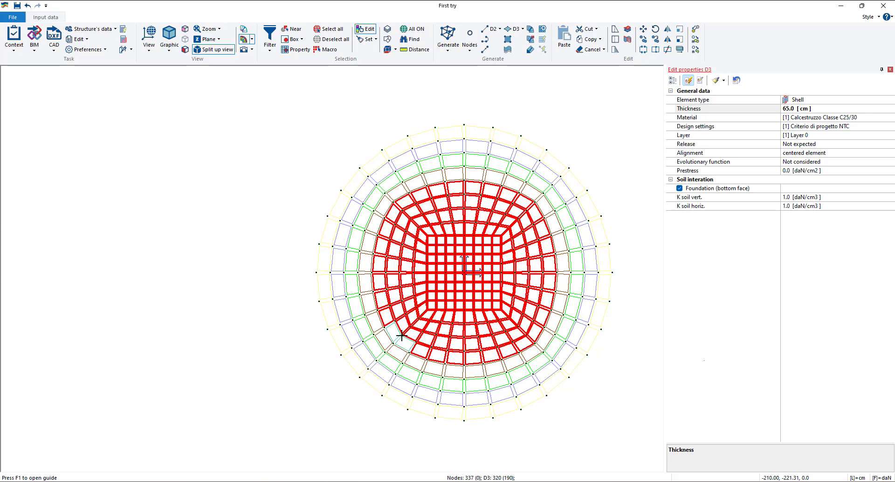
pyautogui.rightClick(250, 141)
pyautogui.moveTo(270, 140)
pyautogui.click(361, 152)
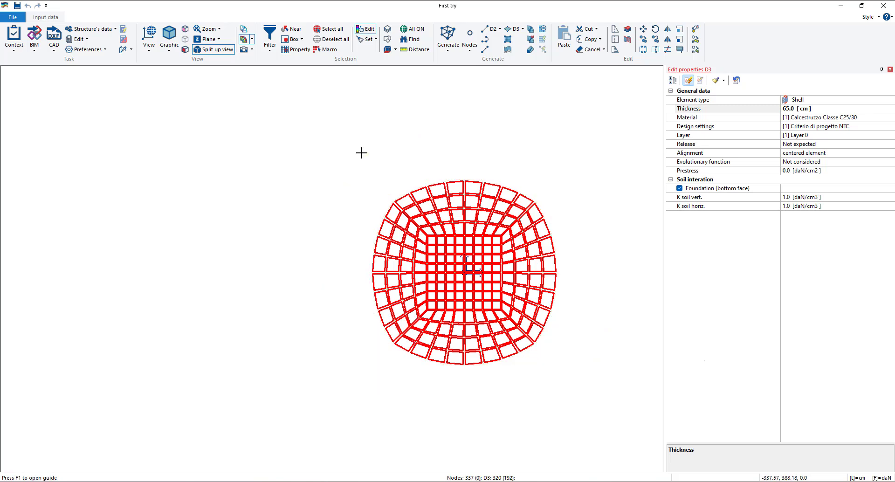
pyautogui.click(301, 39)
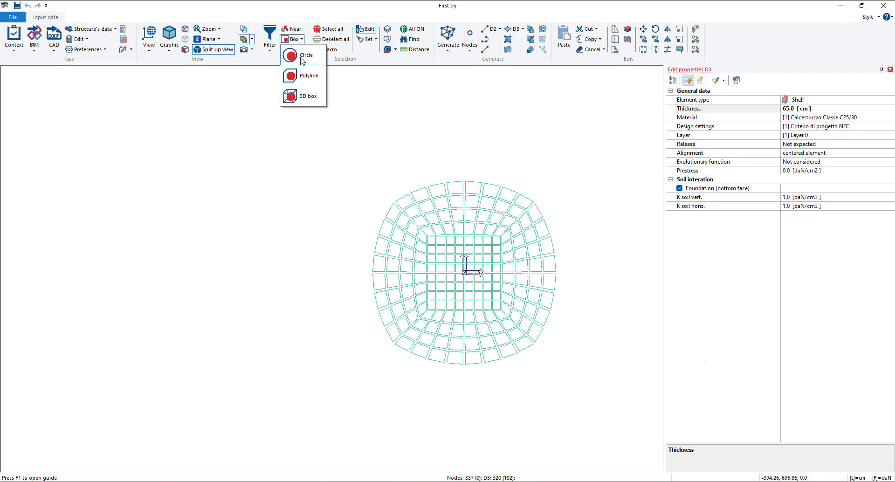
pyautogui.click(302, 56)
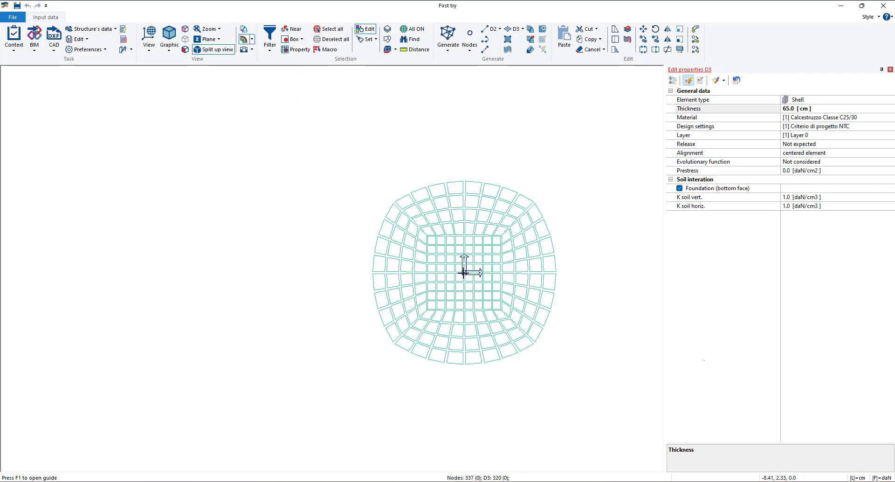
pyautogui.click(464, 186)
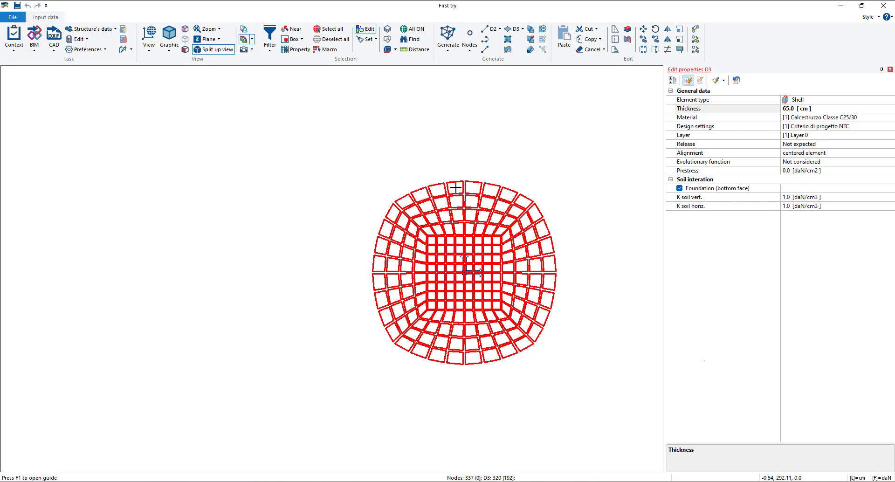
pyautogui.click(294, 39)
pyautogui.click(302, 40)
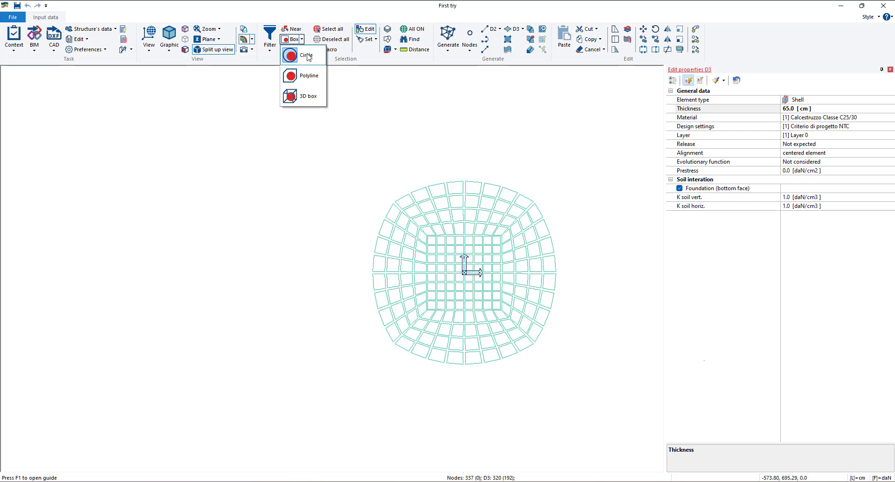
pyautogui.click(306, 57)
# Select all elements within the outermost ring of the isolated part with a circular selection and hide them.
pyautogui.click(302, 40)
pyautogui.click(302, 53)
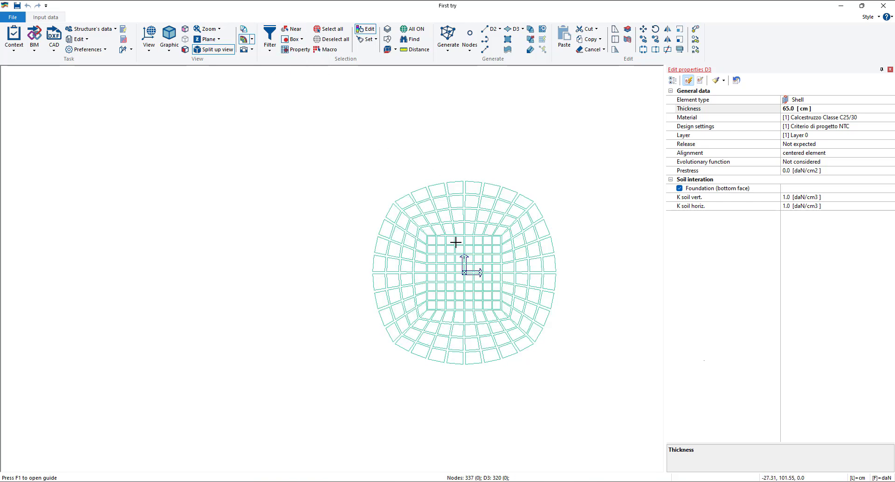
pyautogui.click(471, 201)
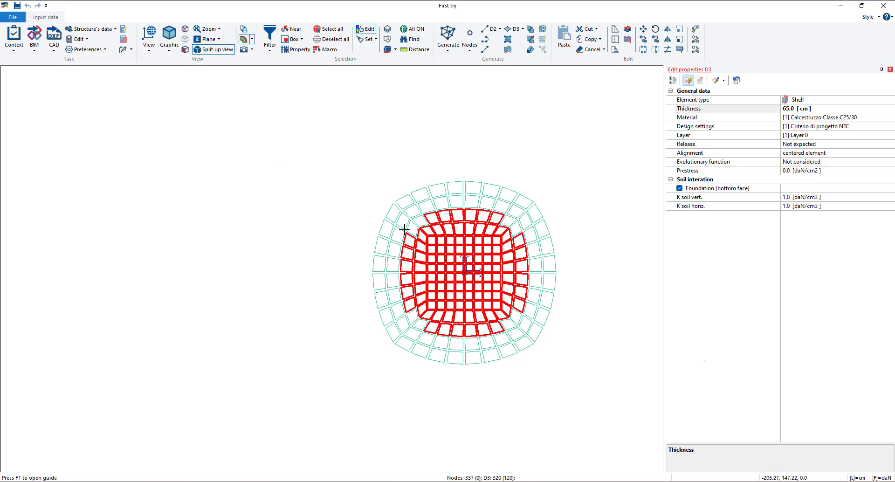
pyautogui.click(465, 270)
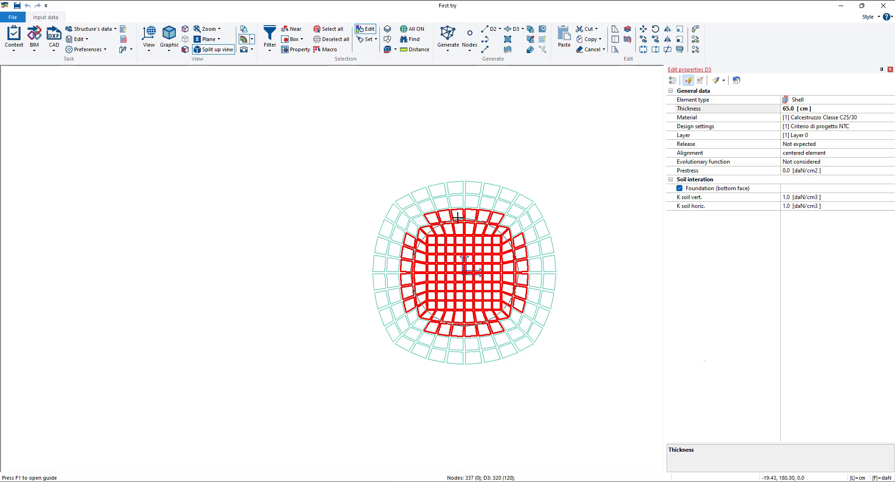
pyautogui.click(457, 196)
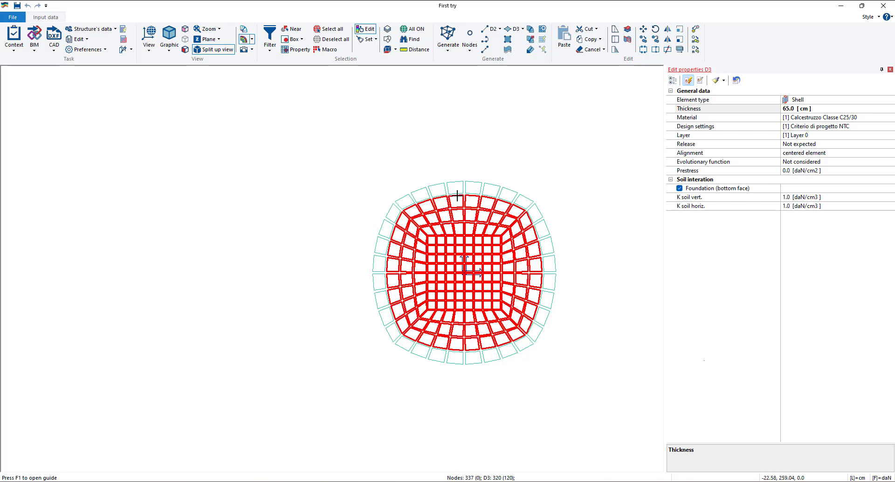
pyautogui.rightClick(362, 130)
pyautogui.moveTo(384, 136)
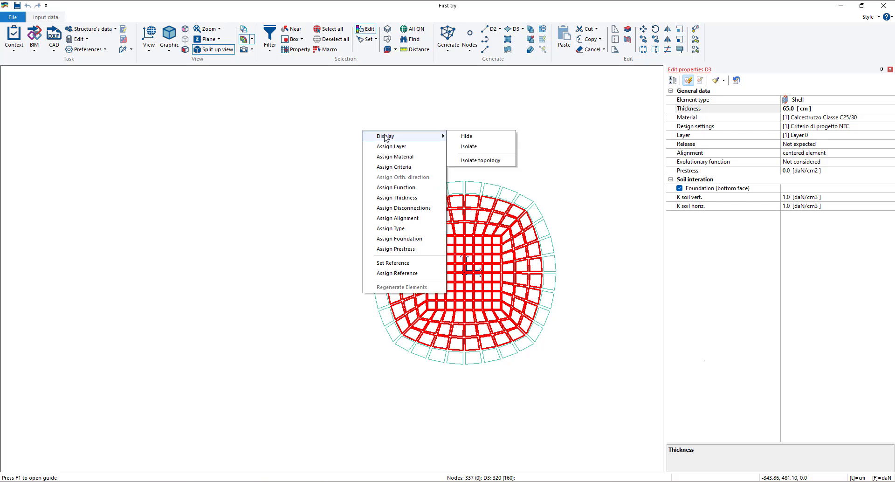
pyautogui.click(467, 136)
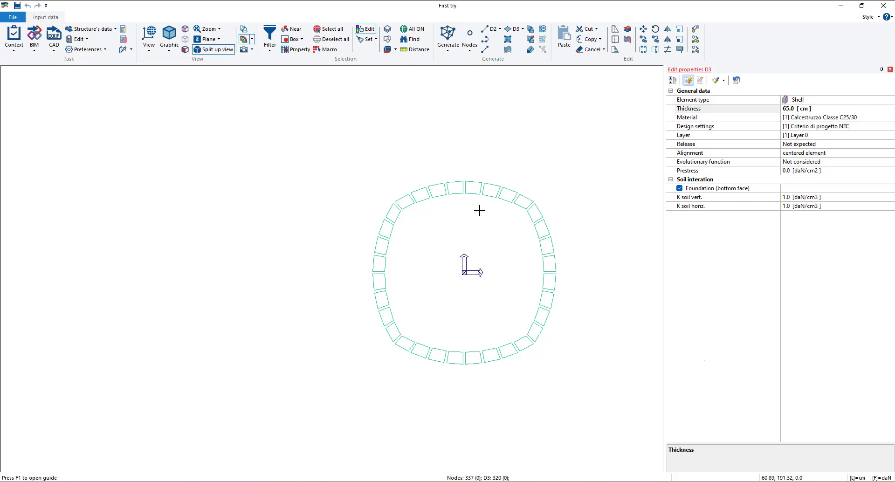
# Set the thickness of one shell element on the visible ring to 70 cm for use as the reference.
pyautogui.click(367, 31)
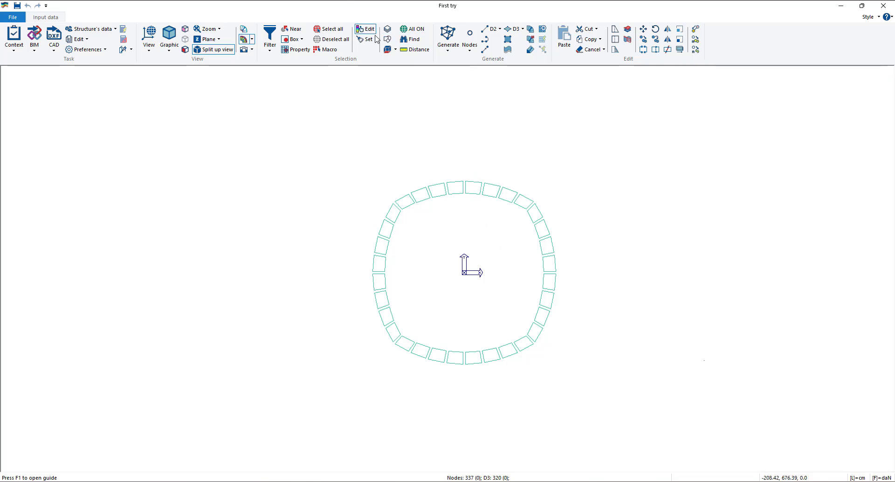
pyautogui.click(474, 186)
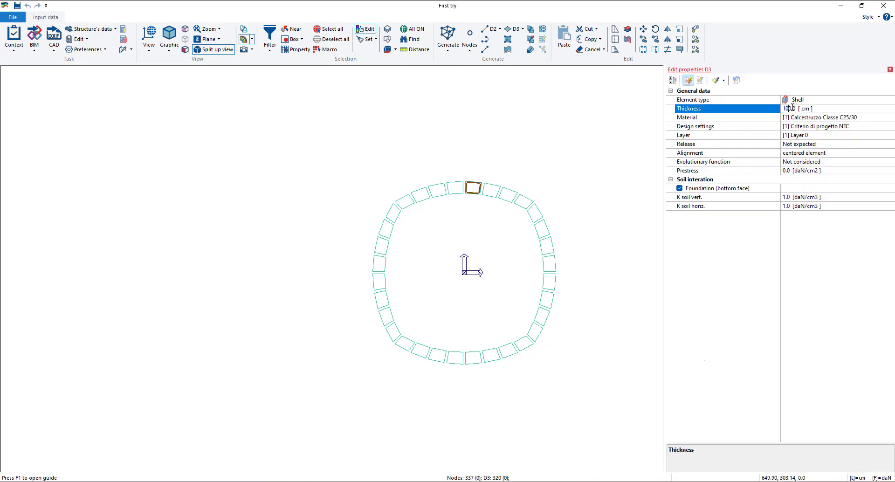
pyautogui.doubleClick(791, 108)
pyautogui.write('79')
pyautogui.write('0')
# Assign the 70 cm reference properties to every element of the visible ring and display the whole slab again.
pyautogui.click(328, 29)
pyautogui.rightClick(382, 121)
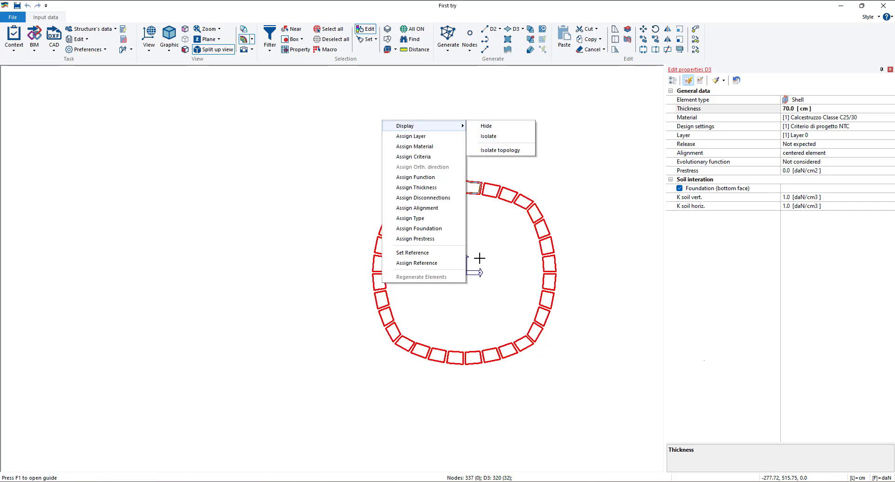
pyautogui.click(412, 264)
pyautogui.click(408, 29)
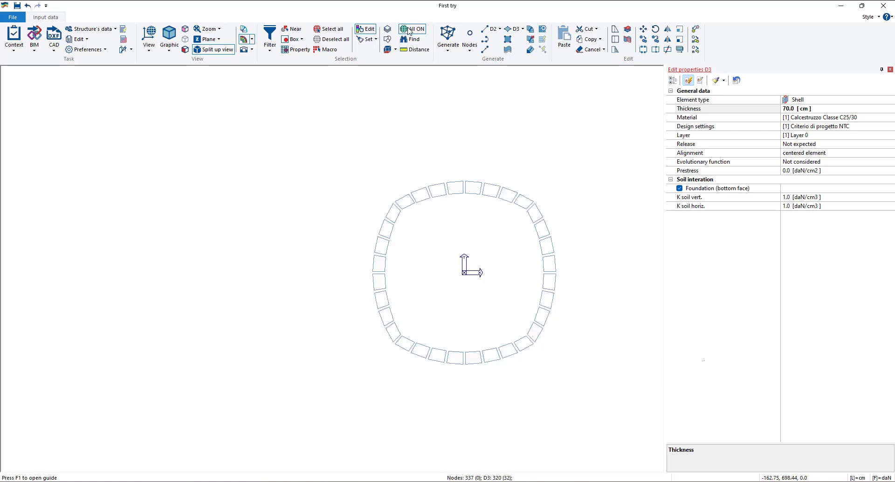
pyautogui.click(409, 29)
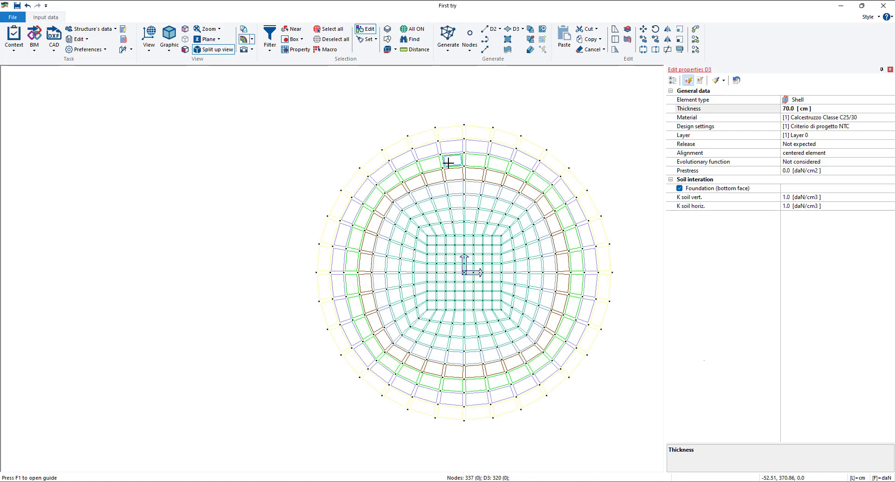
# Isolate all D3 elements inside the 70 cm ring using a circular selection from the slab centre.
pyautogui.click(302, 40)
pyautogui.click(303, 56)
pyautogui.click(463, 272)
pyautogui.click(458, 197)
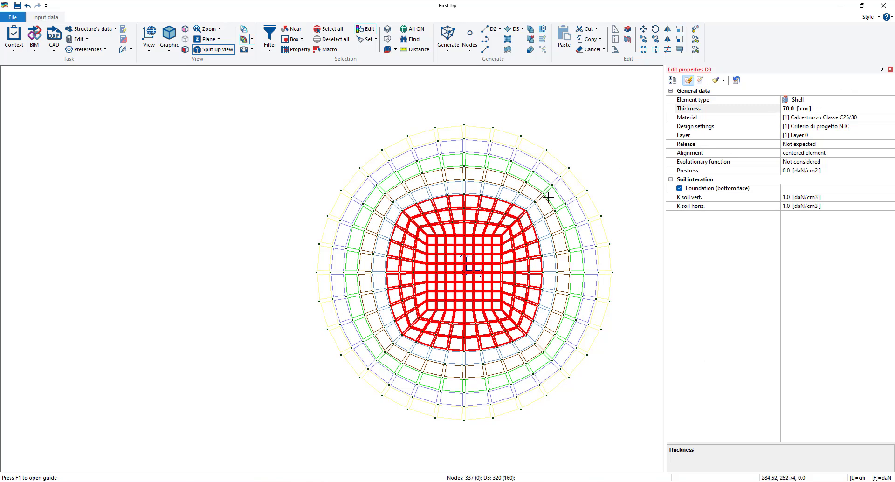
pyautogui.rightClick(505, 88)
pyautogui.moveTo(550, 94)
pyautogui.click(611, 104)
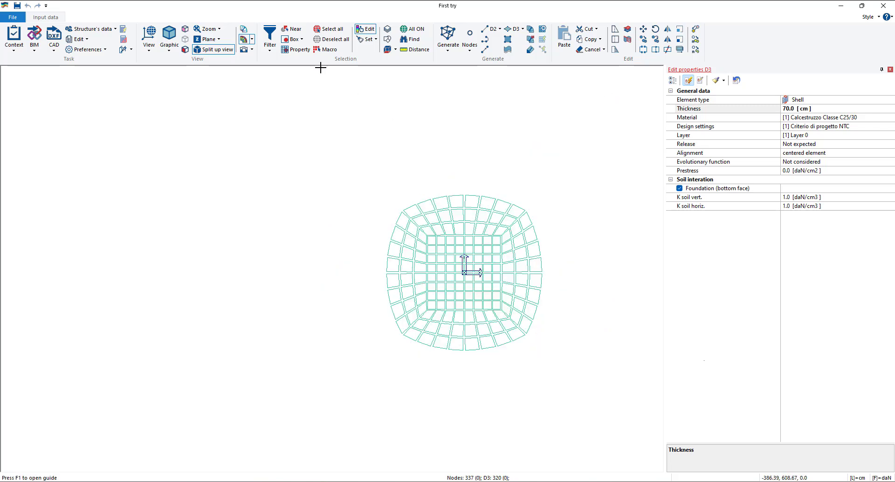
# Hide the elements within the outermost ring of the part inside the 70 cm ring using a circular selection.
pyautogui.click(295, 40)
pyautogui.click(306, 56)
pyautogui.moveTo(465, 272); pyautogui.dragTo(460, 209)
pyautogui.rightClick(324, 172)
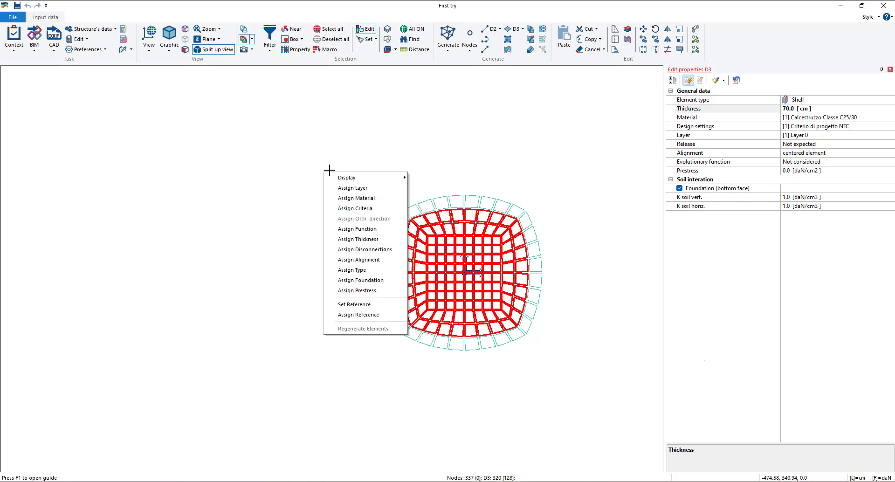
pyautogui.moveTo(370, 178)
pyautogui.click(428, 177)
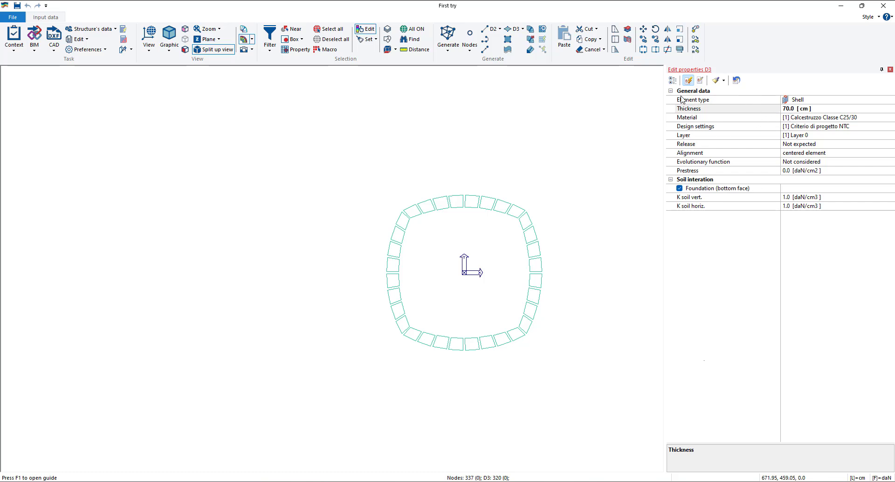
# Set one shell element of the visible ring to a thickness of 75 cm and store its properties as the reference.
pyautogui.click(369, 29)
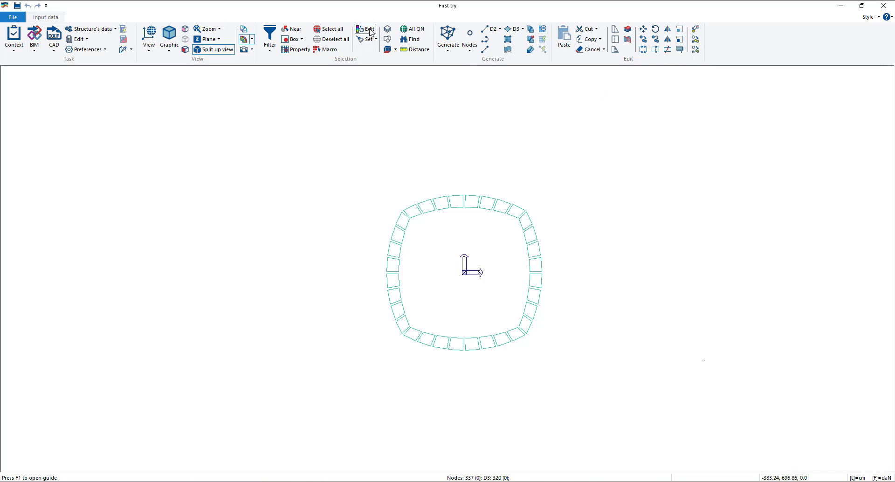
pyautogui.click(459, 204)
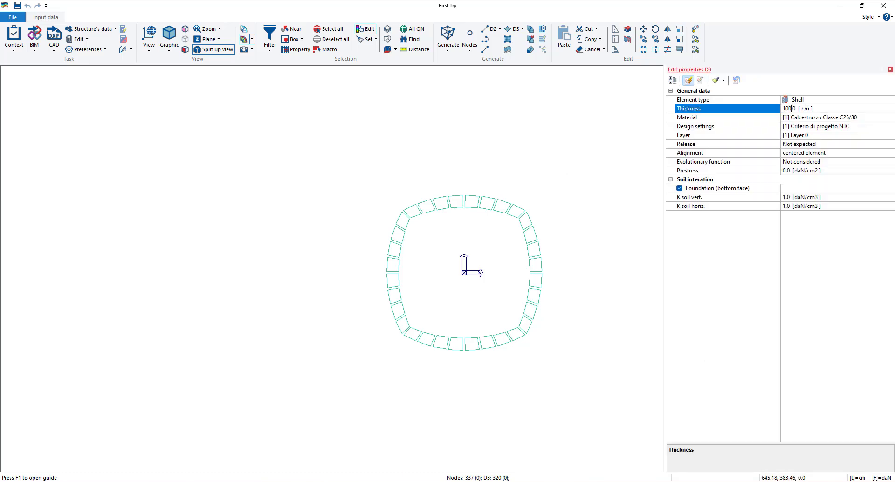
pyautogui.write('7')
pyautogui.press('BackSpace')
pyautogui.click(716, 82)
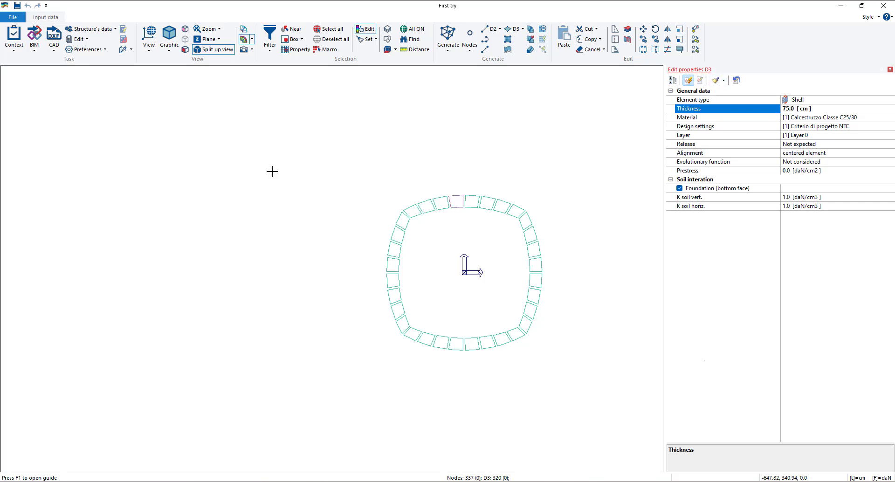
# Assign the 75 cm reference properties to all elements of the visible ring and redisplay the full slab.
pyautogui.click(329, 29)
pyautogui.rightClick(318, 117)
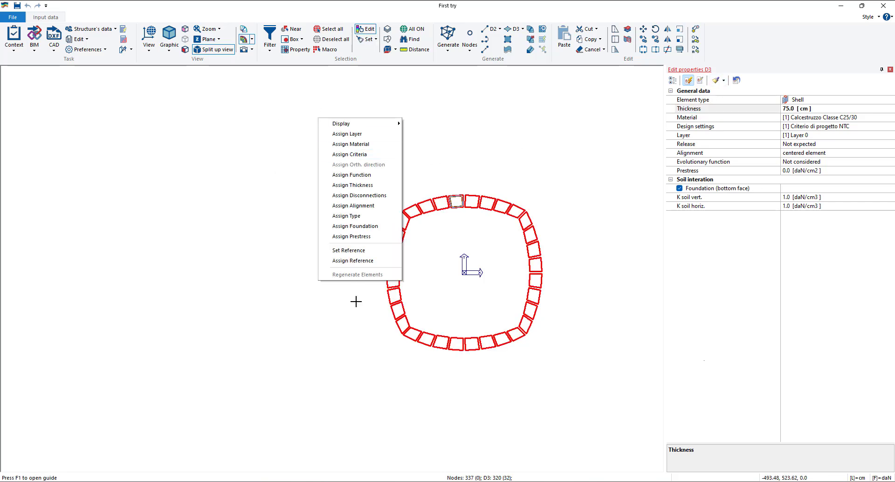
pyautogui.click(356, 260)
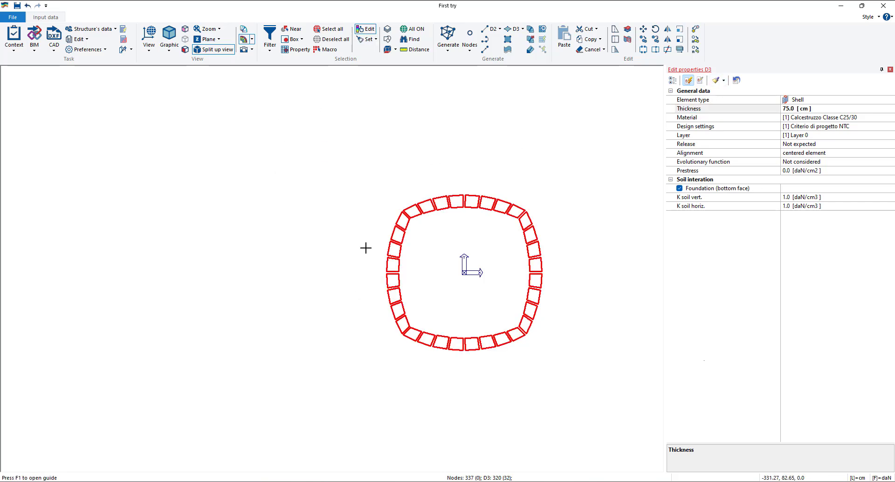
pyautogui.click(419, 32)
pyautogui.click(420, 30)
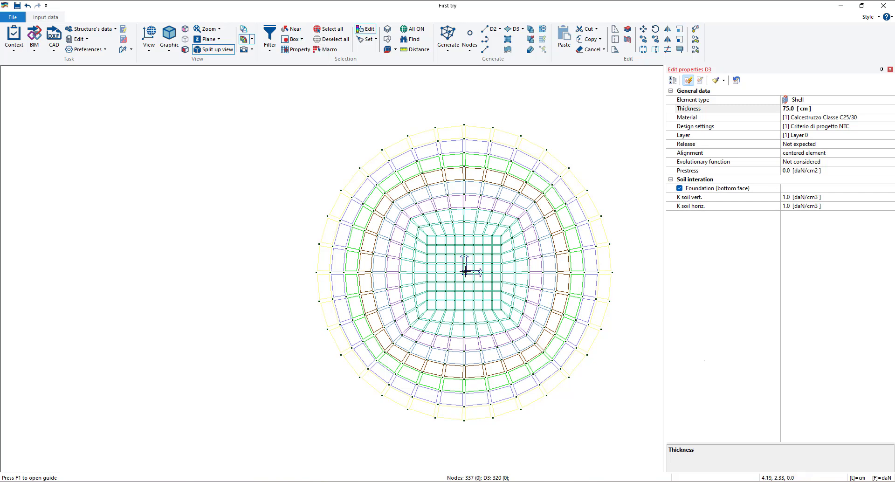
# Isolate the D3 elements inside the 75 cm ring with a circular selection around the slab centre.
pyautogui.click(459, 211)
pyautogui.rightClick(238, 138)
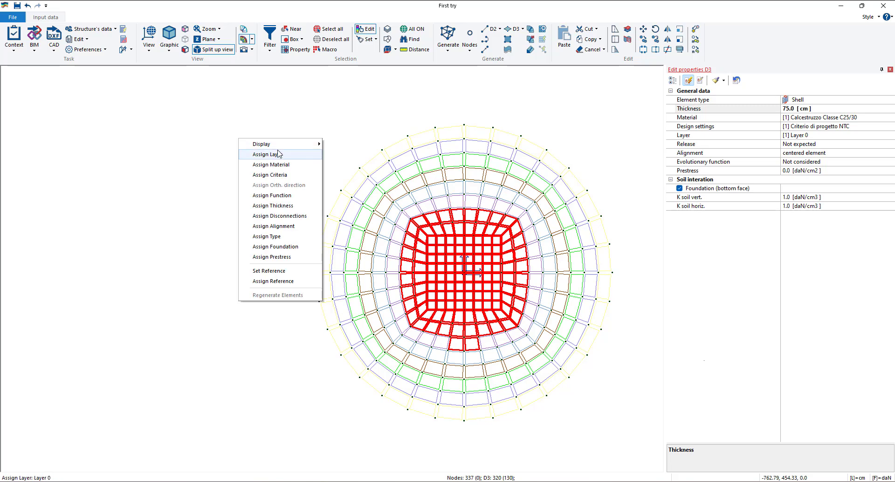
pyautogui.moveTo(279, 144)
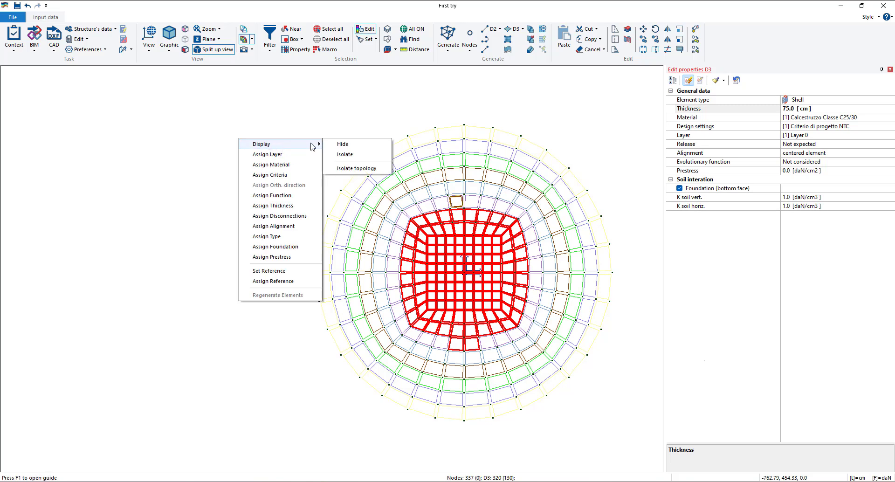
pyautogui.click(345, 154)
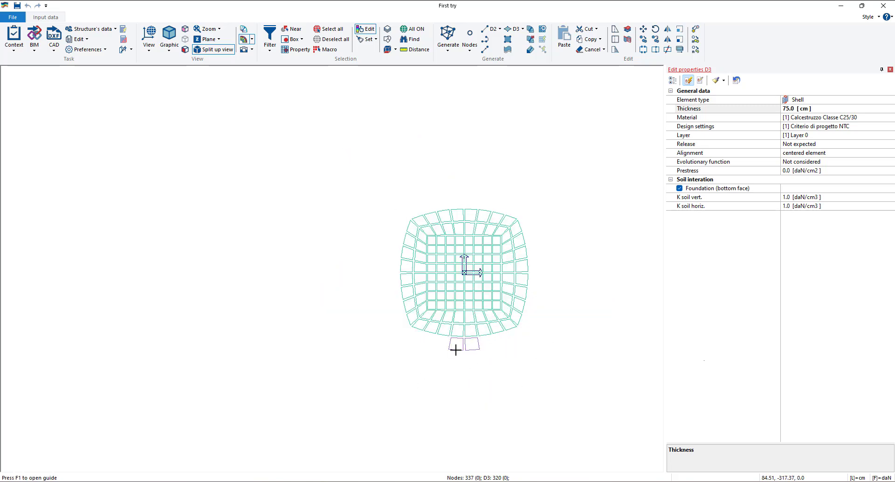
# Hide the central elements within the outermost complete ring of the isolated part using a circular selection.
pyautogui.click(301, 40)
pyautogui.click(298, 56)
pyautogui.moveTo(464, 272); pyautogui.dragTo(463, 224)
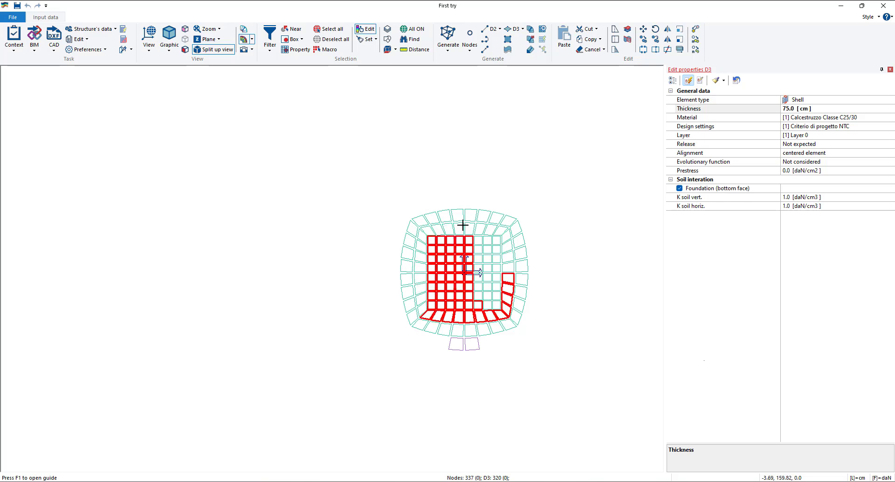
pyautogui.rightClick(322, 215)
pyautogui.moveTo(399, 226)
pyautogui.click(428, 223)
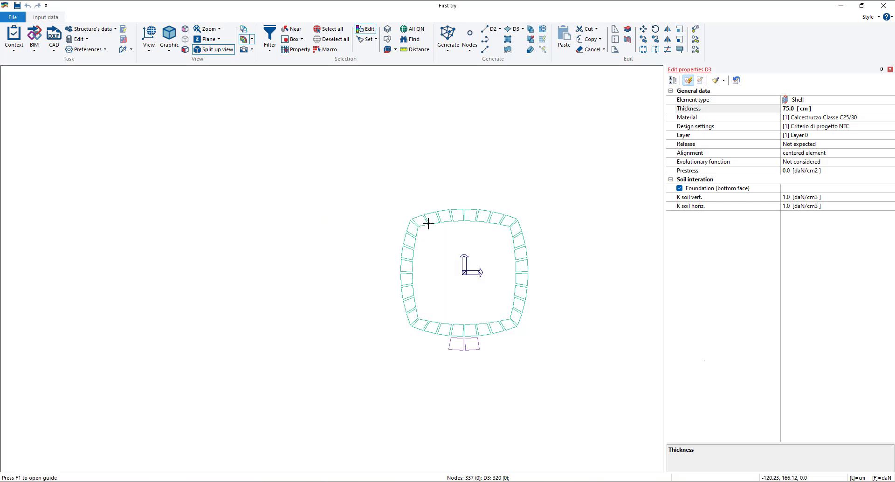
# Box-select the two stray 75 cm elements below the visible ring and hide them.
pyautogui.click(297, 38)
pyautogui.moveTo(505, 366); pyautogui.dragTo(426, 346)
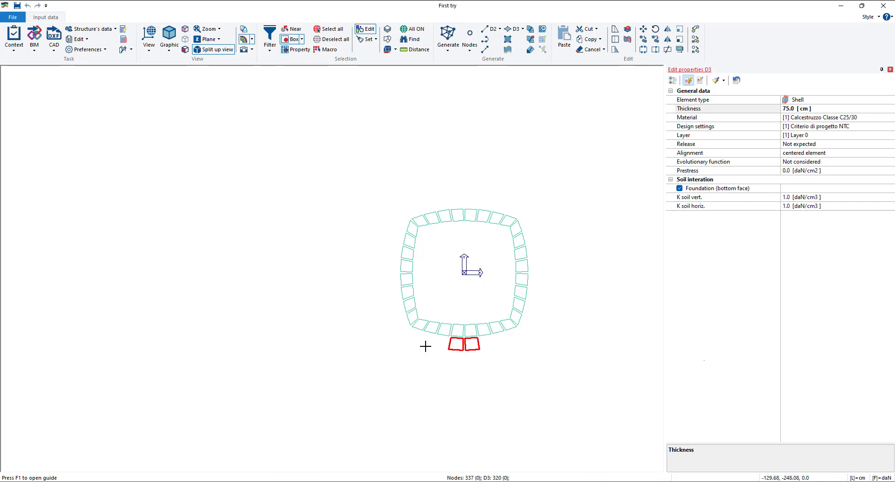
pyautogui.rightClick(358, 197)
pyautogui.moveTo(369, 205)
pyautogui.click(462, 203)
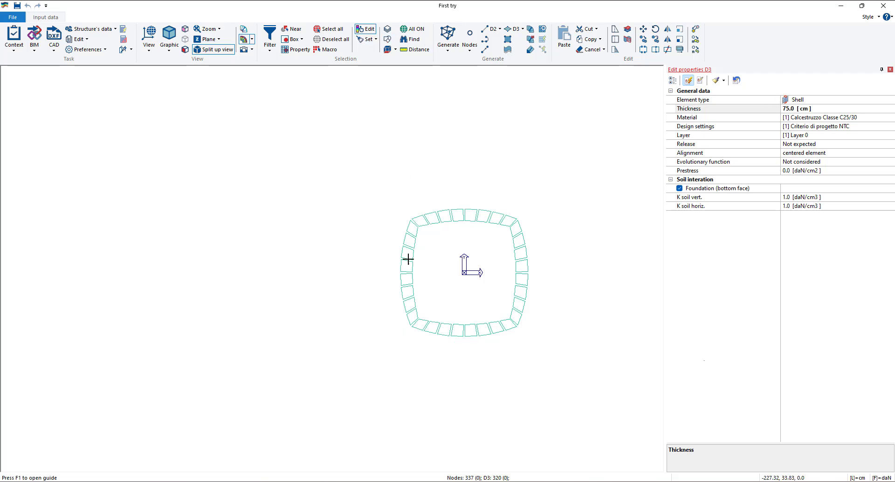
# Set one shell element of the visible ring to 80 cm thickness and assign its reference properties to the whole ring.
pyautogui.click(458, 215)
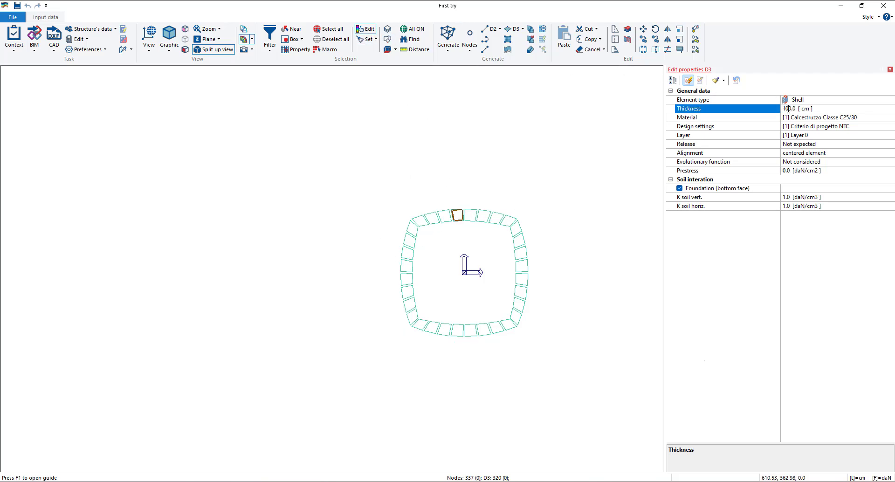
pyautogui.click(788, 109)
pyautogui.press('Return')
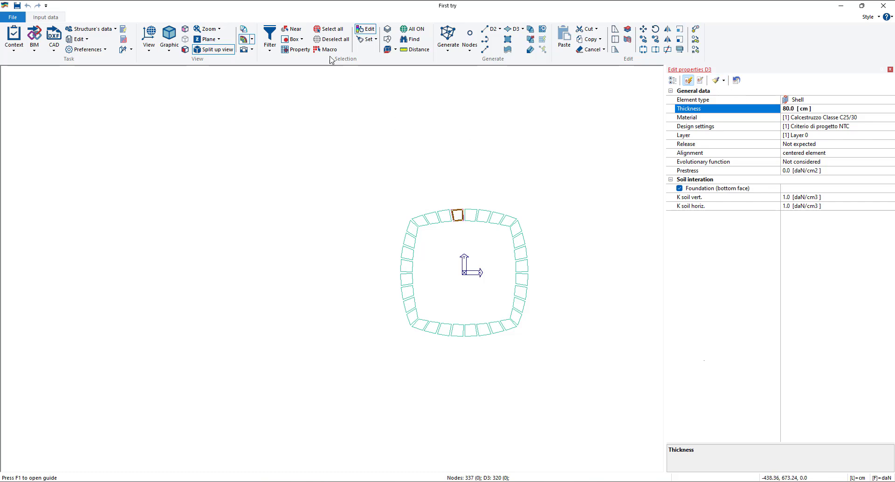
pyautogui.click(333, 30)
pyautogui.rightClick(387, 125)
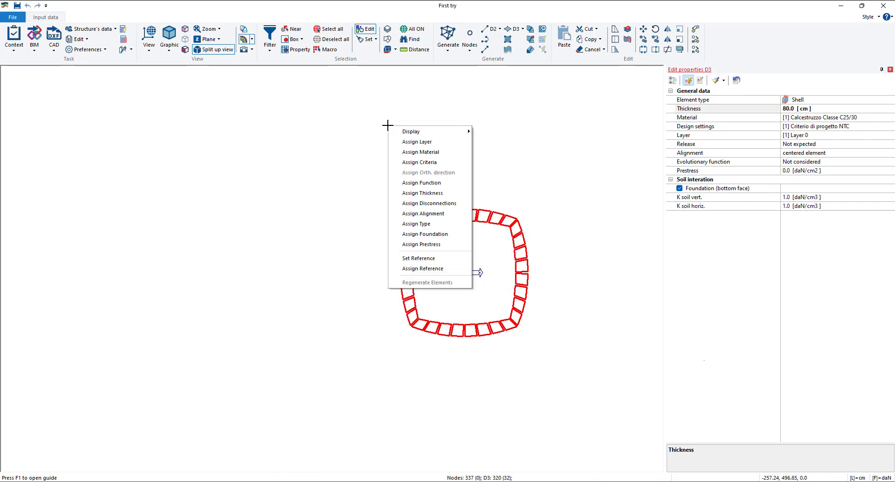
pyautogui.click(435, 267)
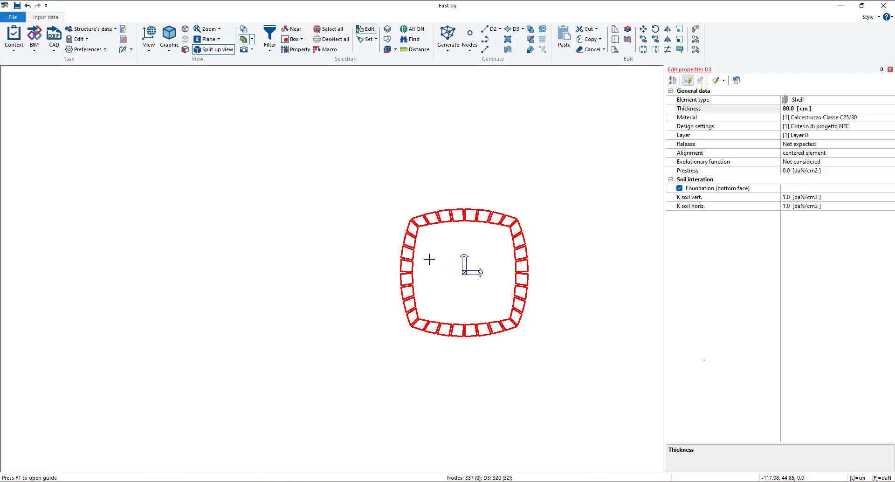
# Assign the 80 cm thickness to the selected ring of shell elements and redisplay all elements.
pyautogui.click(441, 213)
pyautogui.click(416, 30)
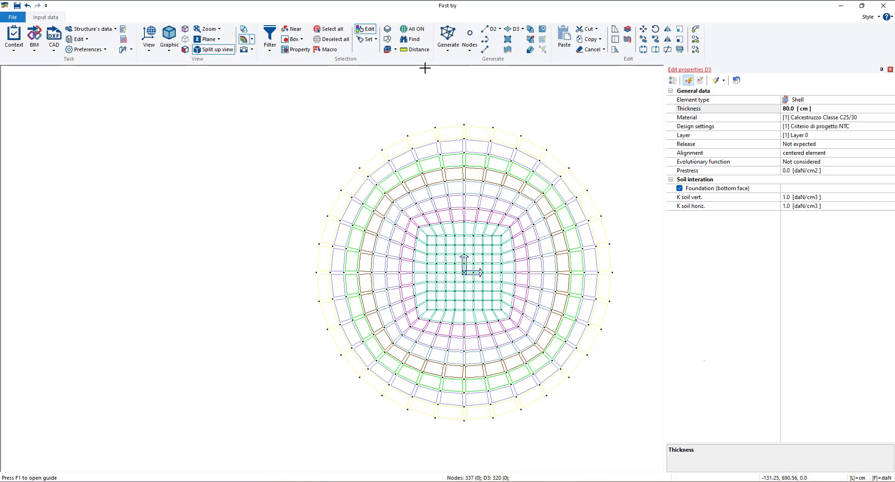
# Select the shell elements inside a circle centred on the origin, reaching the innermost curved ring, and isolate them.
pyautogui.click(300, 41)
pyautogui.click(293, 60)
pyautogui.moveTo(464, 272); pyautogui.dragTo(456, 224)
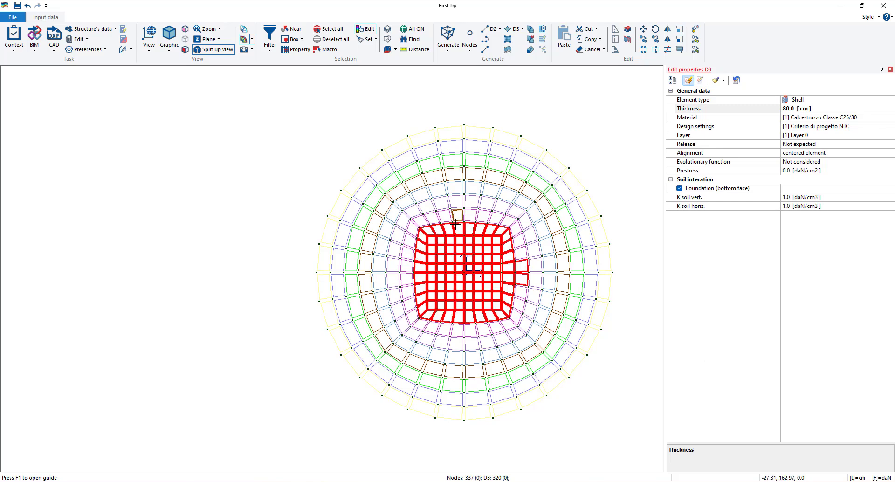
pyautogui.rightClick(173, 267)
pyautogui.moveTo(242, 272)
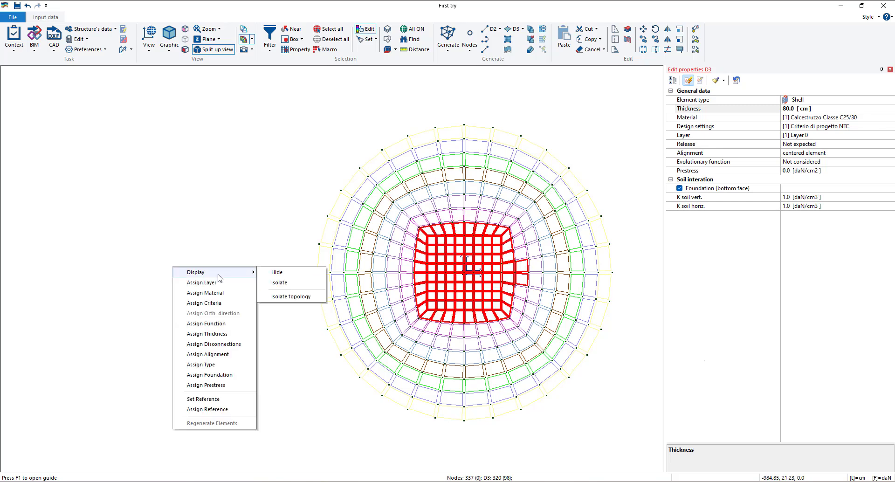
pyautogui.click(277, 282)
# Select the central square grid including its corner elements plus the two stray elements outside the ring, and hide them.
pyautogui.click(302, 39)
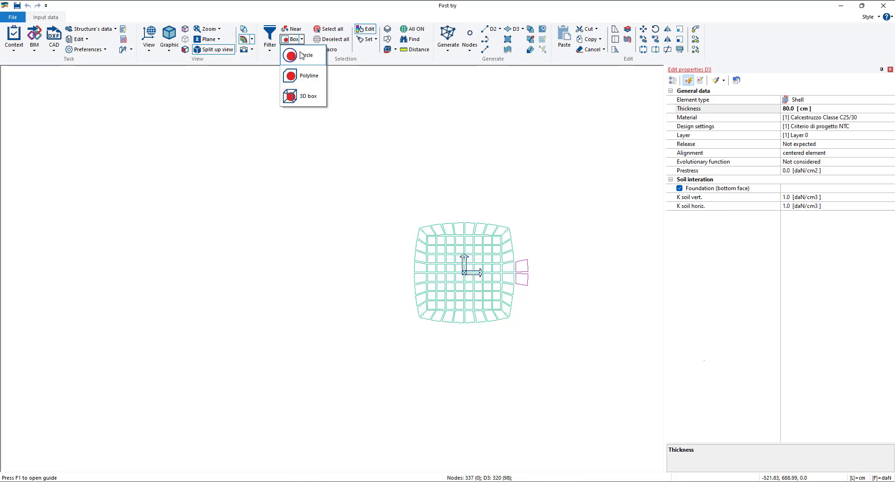
pyautogui.click(306, 56)
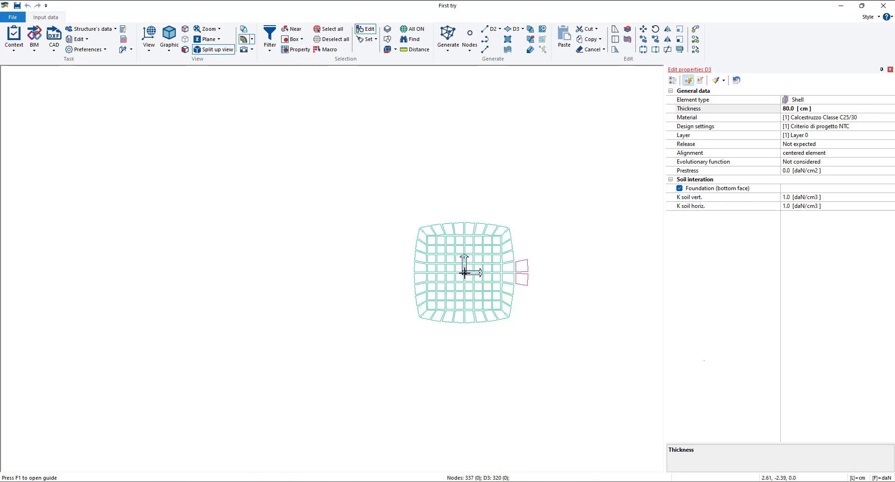
pyautogui.click(464, 272)
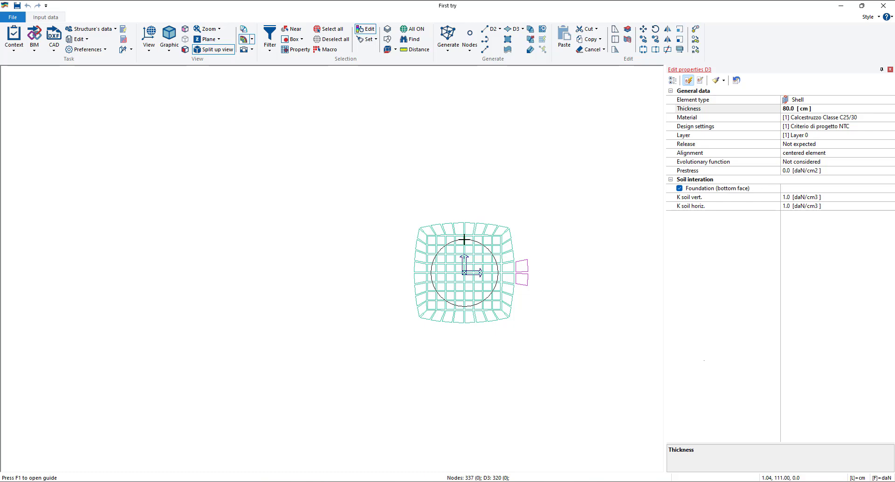
pyautogui.click(464, 239)
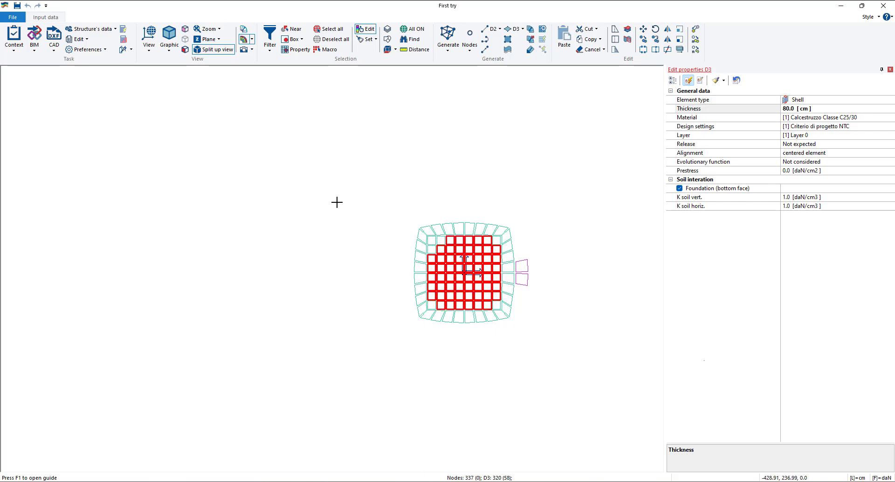
pyautogui.rightClick(376, 206)
pyautogui.click(375, 111)
pyautogui.click(296, 31)
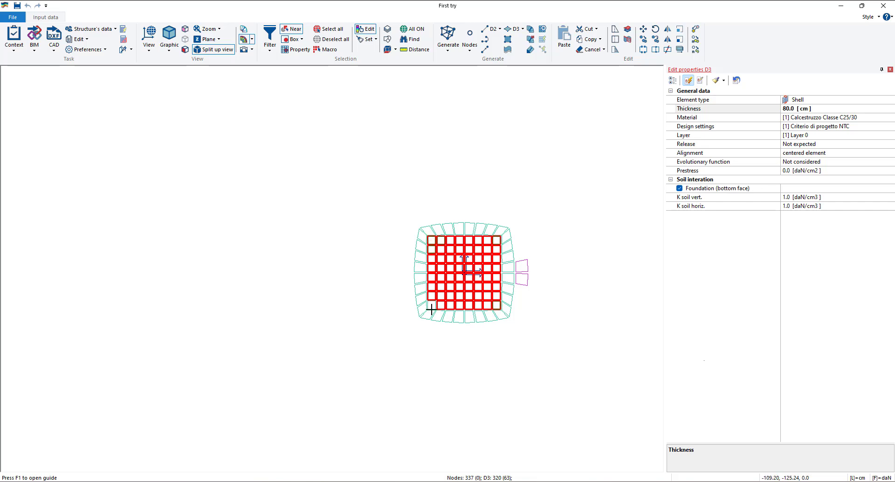
pyautogui.click(526, 266)
pyautogui.click(522, 280)
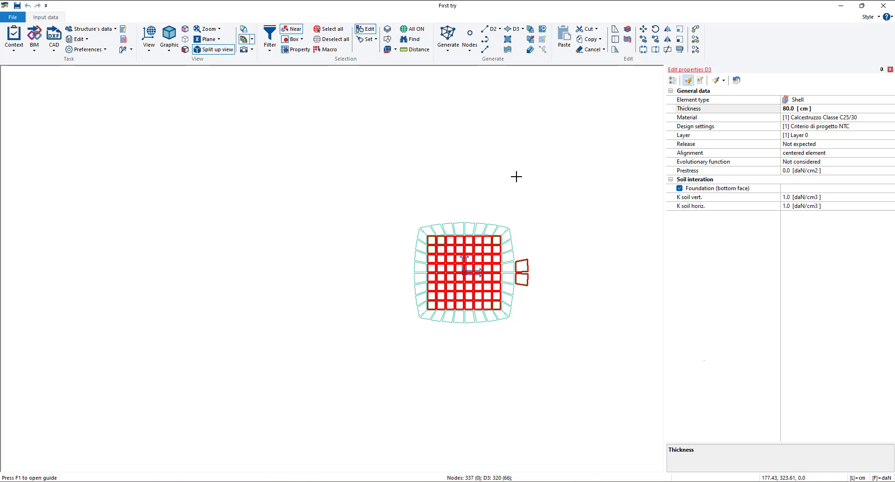
pyautogui.rightClick(517, 177)
pyautogui.moveTo(533, 185)
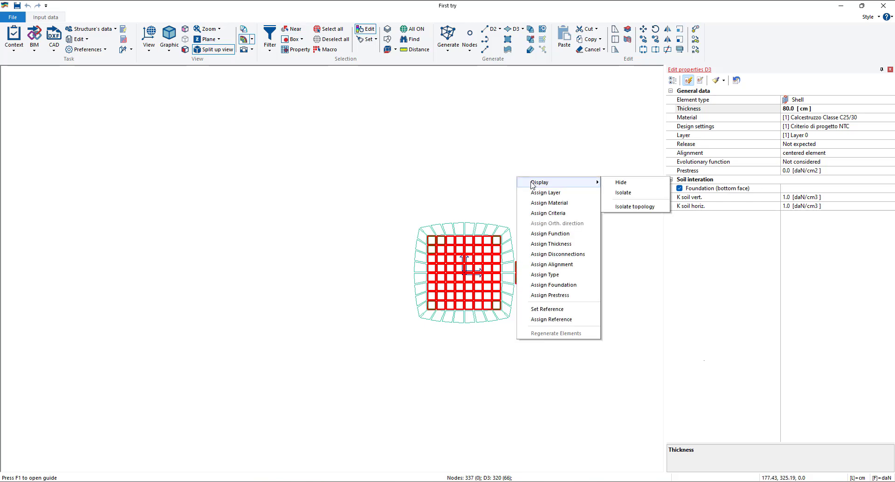
pyautogui.click(611, 183)
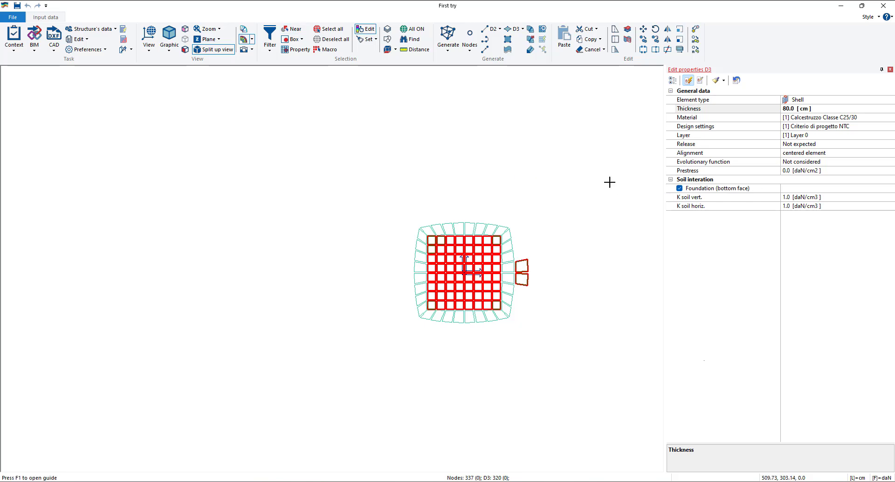
# Assign a thickness of 85 cm to all elements of the remaining ring, redisplay the whole slab and close the element properties.
pyautogui.click(458, 228)
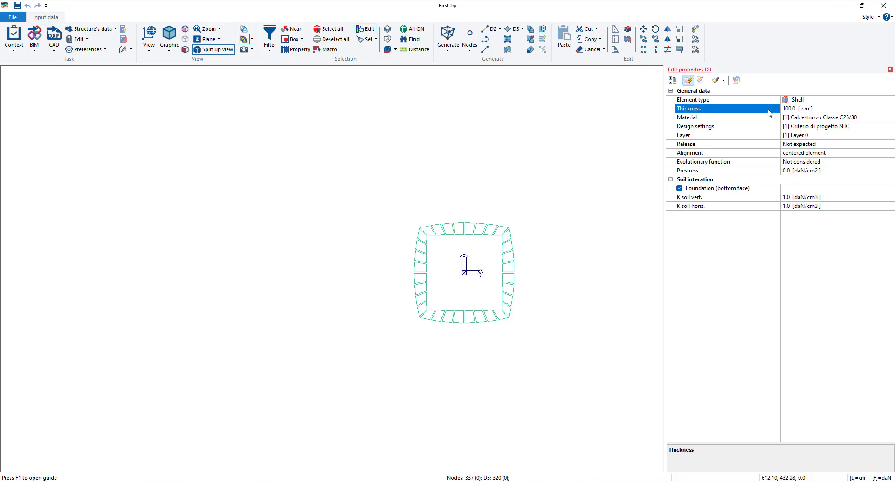
pyautogui.click(787, 108)
pyautogui.write('85')
pyautogui.click(715, 81)
pyautogui.click(329, 28)
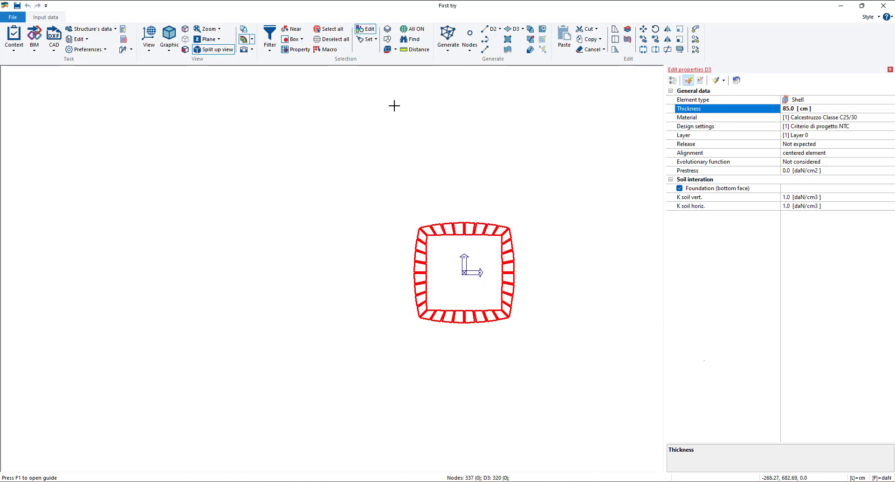
pyautogui.rightClick(428, 163)
pyautogui.click(474, 300)
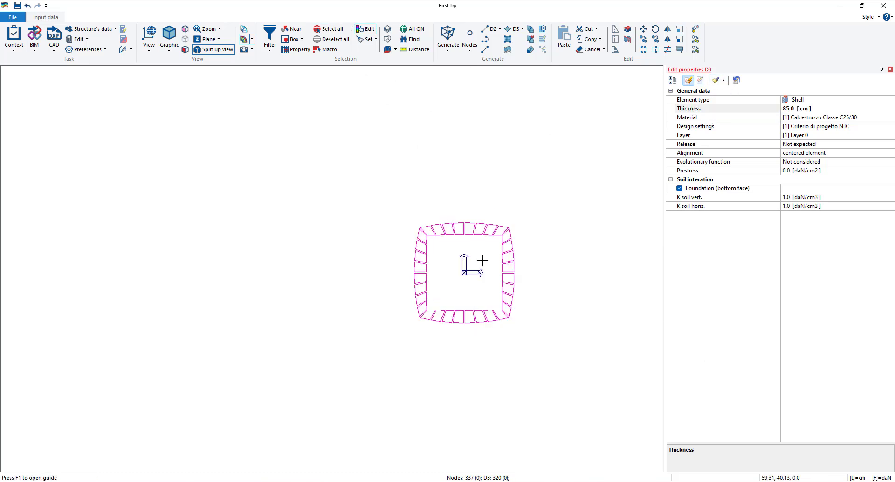
pyautogui.click(403, 29)
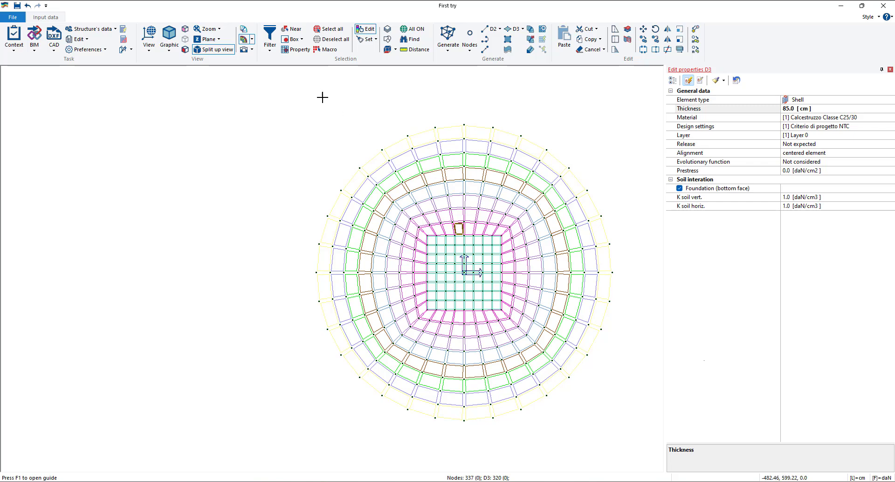
pyautogui.click(890, 69)
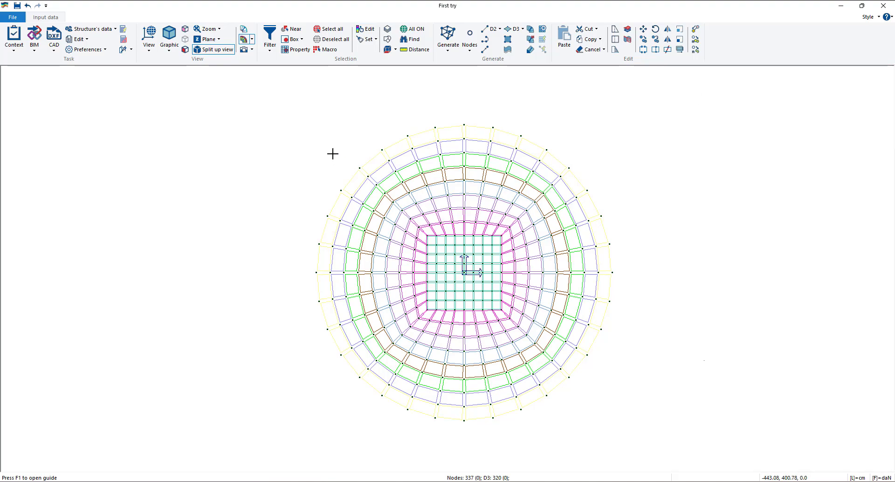
# Display the circular slab in solid view and examine its thickness from above, the side and below.
pyautogui.moveTo(313, 168); pyautogui.dragTo(338, 115, button='middle')
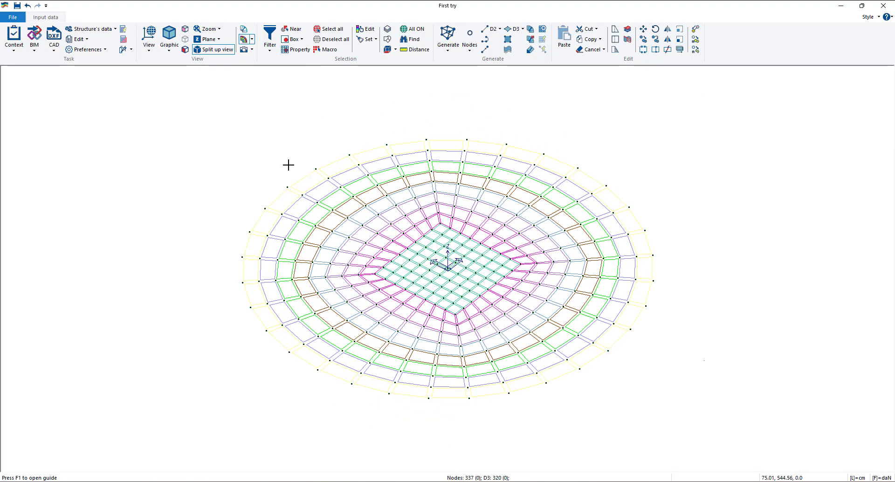
pyautogui.moveTo(261, 158)
pyautogui.mouseDown(button='middle')
pyautogui.moveTo(250, 155)
pyautogui.moveTo(260, 154)
pyautogui.mouseUp(button='middle')
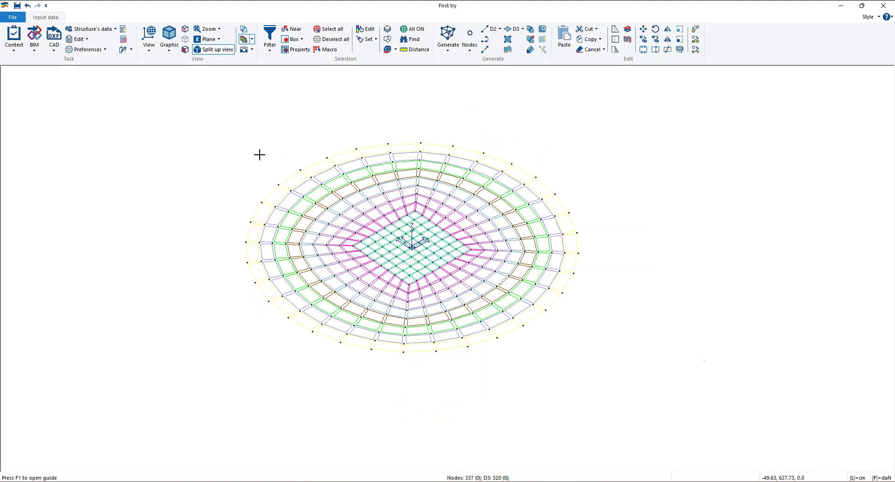
pyautogui.click(169, 39)
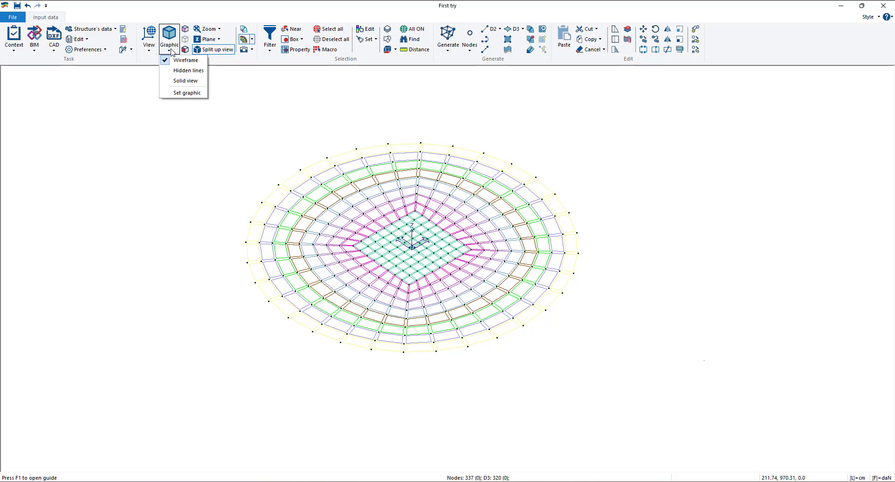
pyautogui.click(185, 81)
pyautogui.moveTo(648, 257); pyautogui.dragTo(644, 241, button='middle')
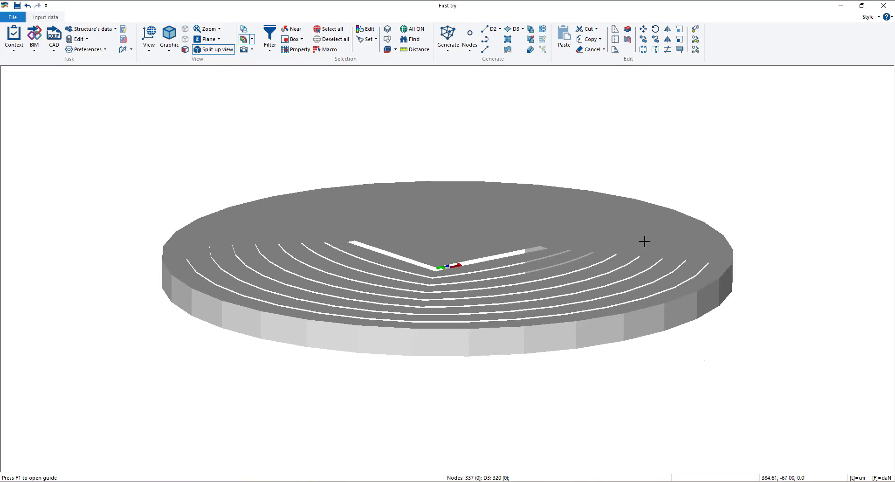
pyautogui.moveTo(753, 219); pyautogui.dragTo(680, 195, button='middle')
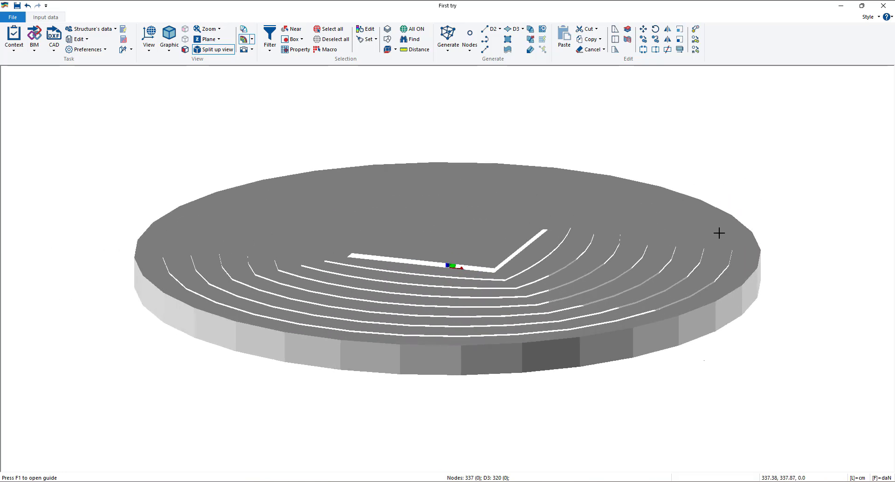
pyautogui.moveTo(741, 186); pyautogui.dragTo(743, 186, button='middle')
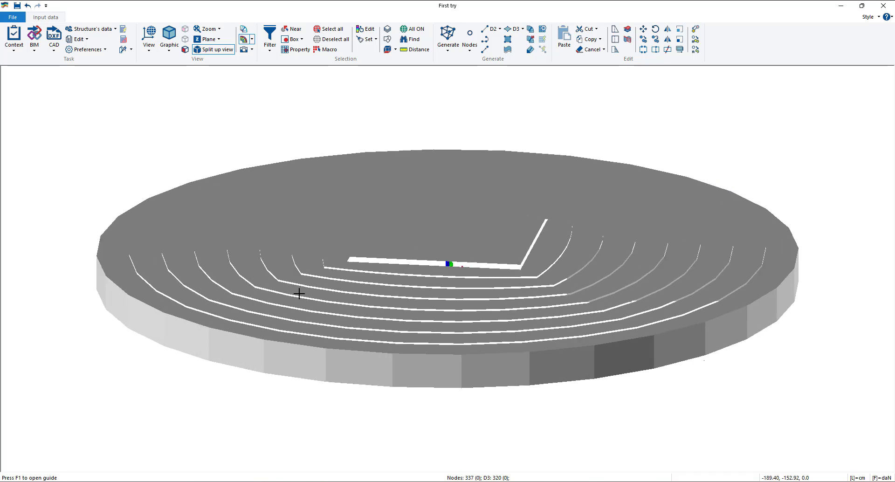
pyautogui.moveTo(589, 434); pyautogui.dragTo(591, 371, button='middle')
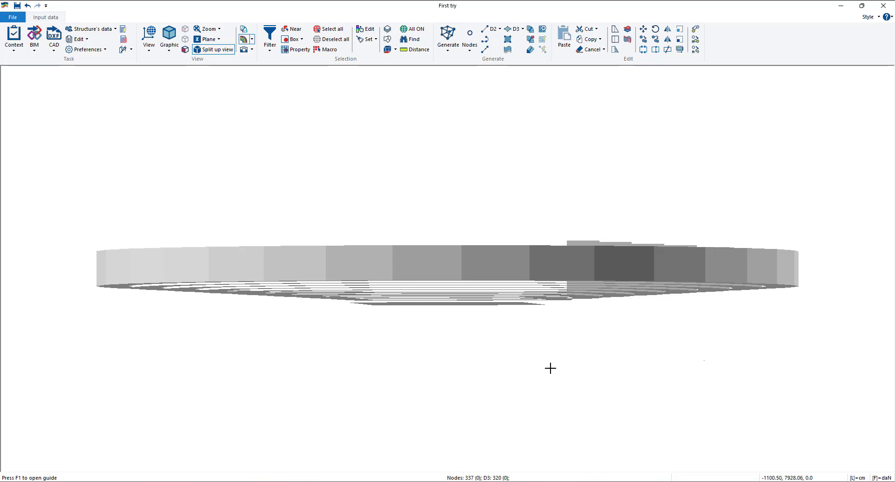
pyautogui.moveTo(529, 366); pyautogui.dragTo(504, 379, button='middle')
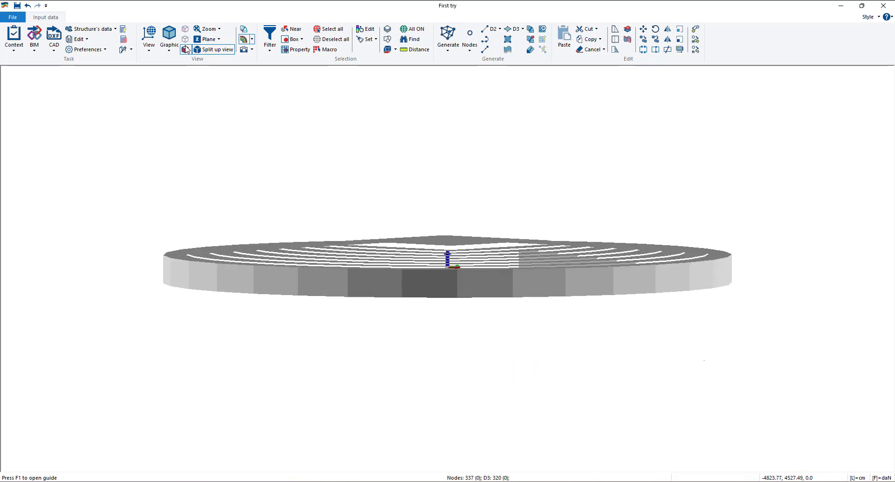
# Display the slab with hidden lines and opaque coloured faces, and examine the thickness steps between the rings.
pyautogui.click(169, 42)
pyautogui.click(172, 77)
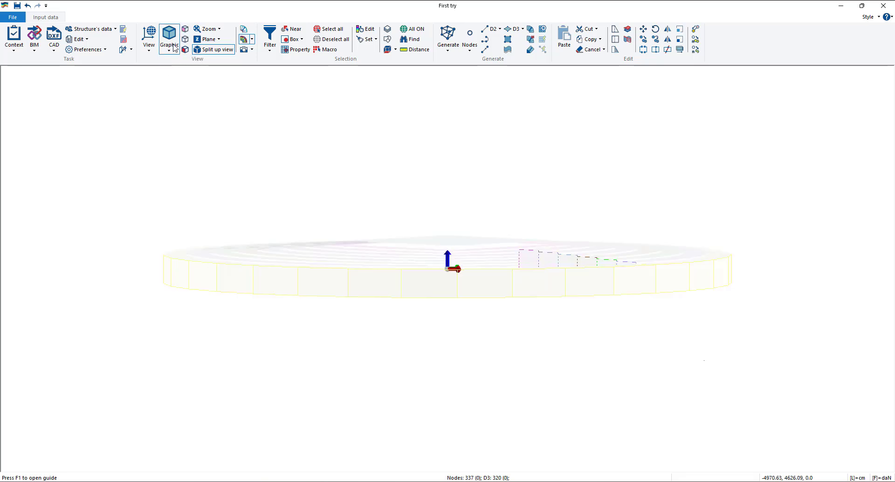
pyautogui.click(185, 30)
pyautogui.click(186, 31)
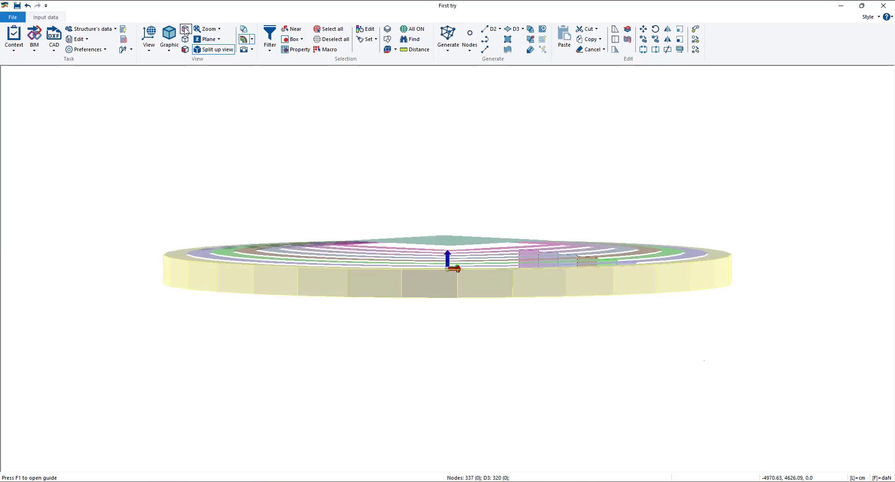
pyautogui.click(186, 31)
pyautogui.click(185, 31)
pyautogui.moveTo(177, 122)
pyautogui.mouseDown(button='middle')
pyautogui.moveTo(181, 138)
pyautogui.moveTo(173, 135)
pyautogui.mouseUp(button='middle')
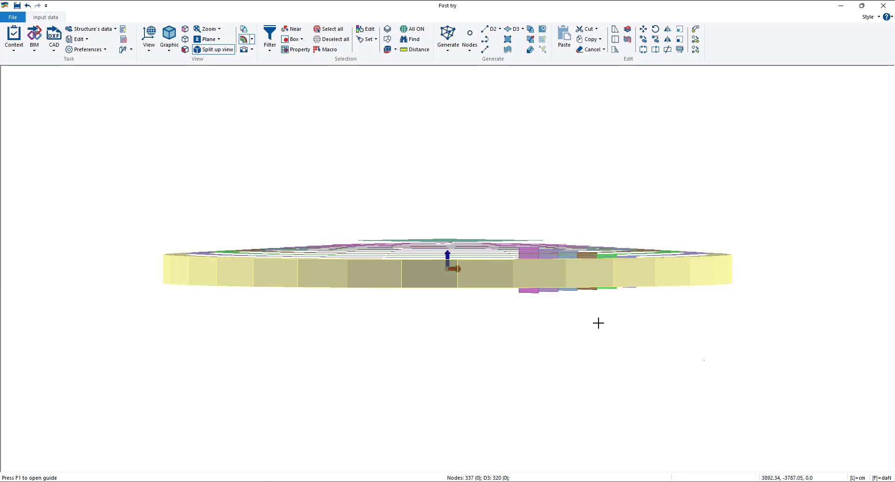
pyautogui.moveTo(586, 328); pyautogui.dragTo(456, 352, button='middle')
pyautogui.moveTo(510, 354); pyautogui.dragTo(539, 380, button='middle')
pyautogui.scroll(2, 564, 366)
pyautogui.scroll(-1, 539, 380)
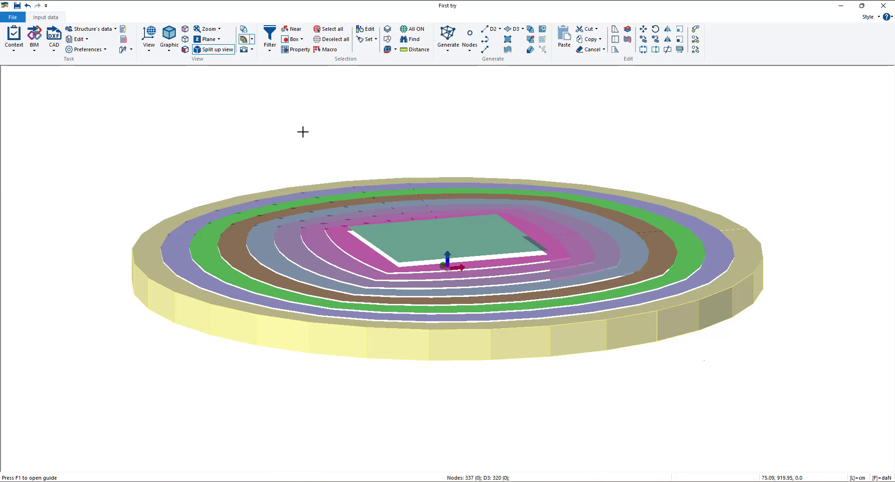
# Display the slab in wireframe and set Inner alignment in the properties of one shell element near the slab's outer edge.
pyautogui.click(169, 46)
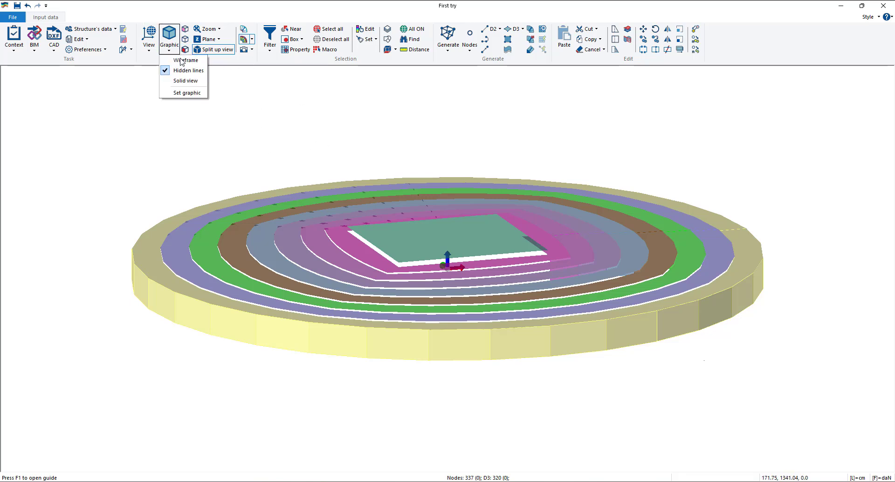
pyautogui.click(202, 66)
pyautogui.click(366, 29)
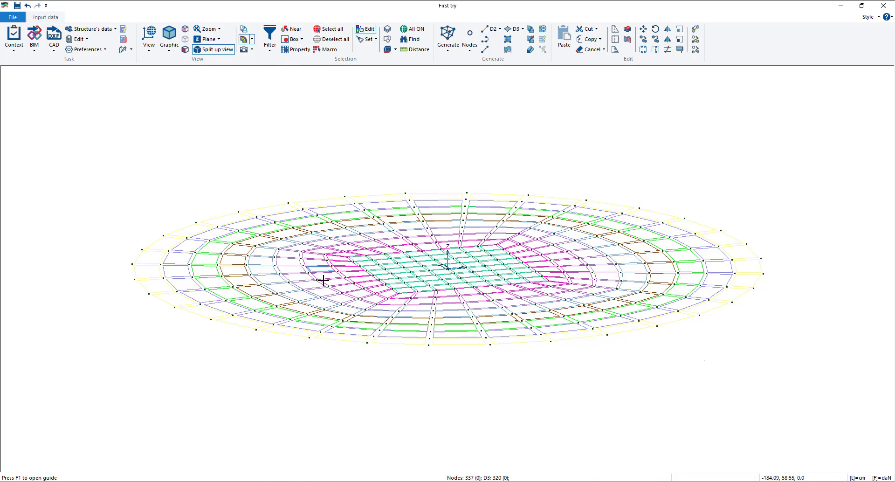
pyautogui.click(349, 331)
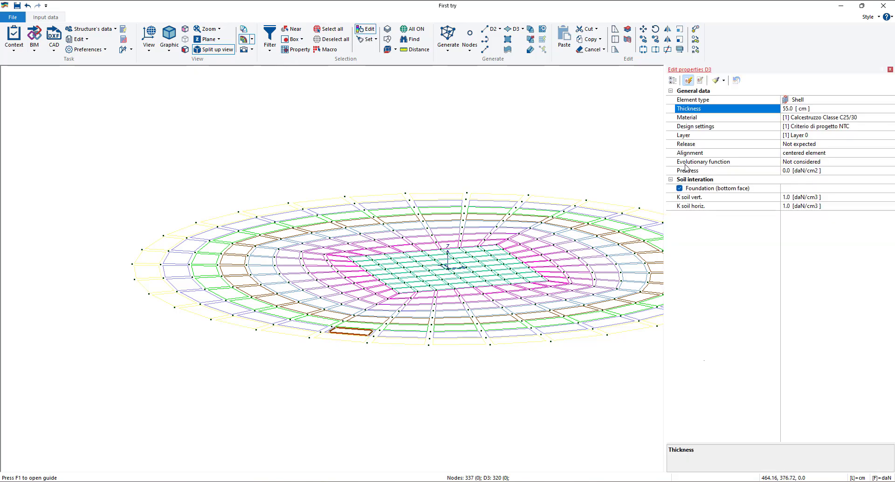
pyautogui.click(719, 153)
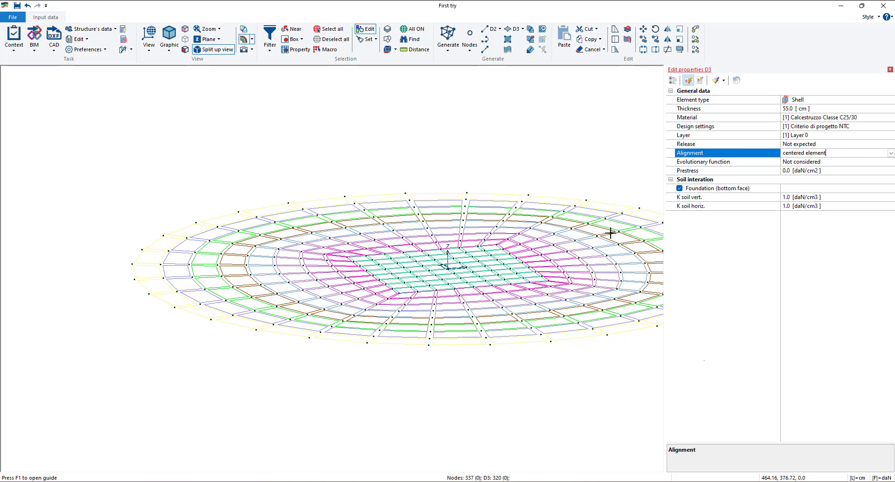
pyautogui.click(890, 156)
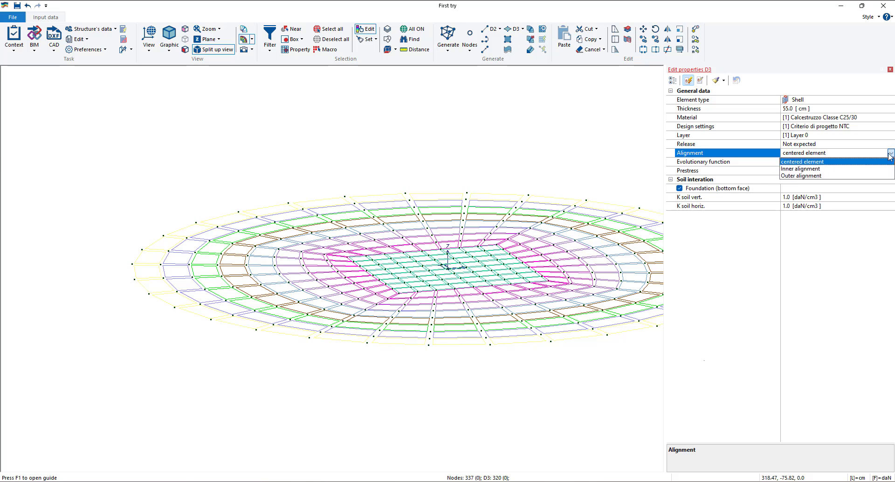
pyautogui.click(823, 170)
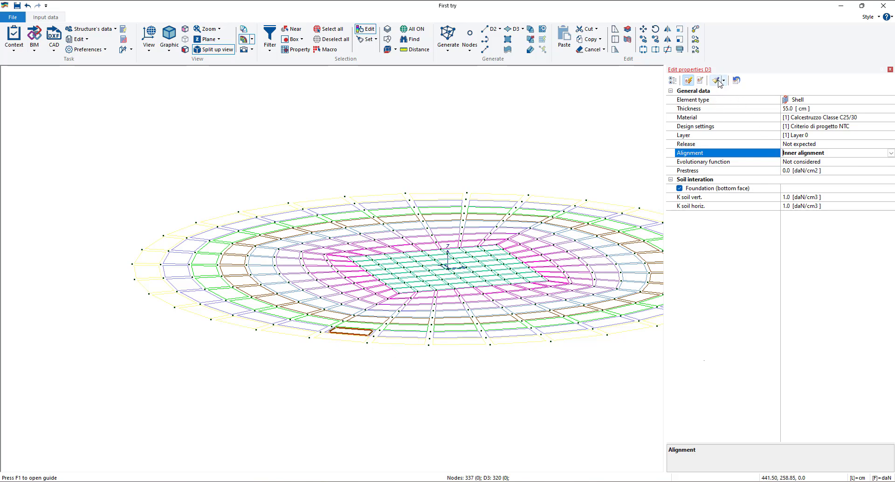
# Assign the inner alignment to all shell elements of the slab and check the properties of an element in another ring.
pyautogui.click(320, 29)
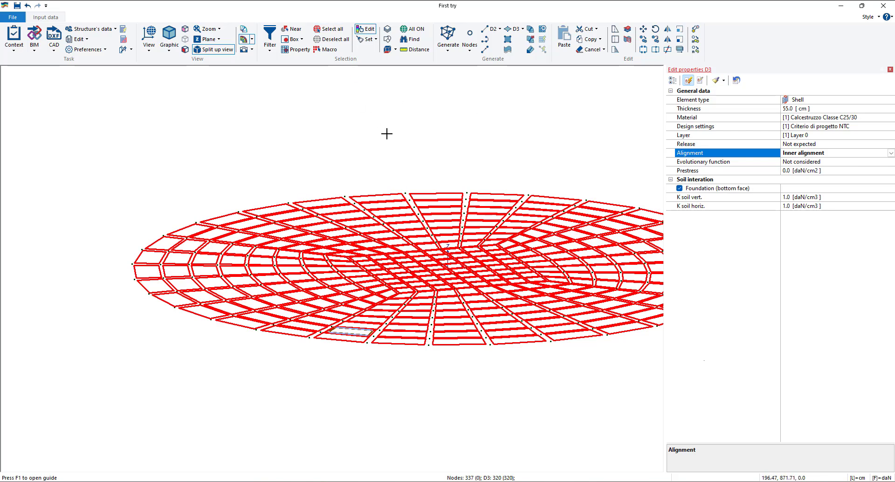
pyautogui.rightClick(390, 133)
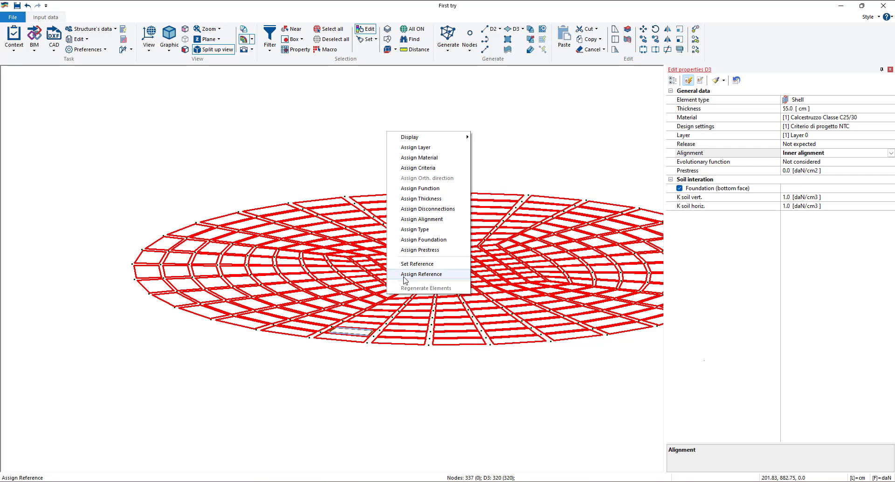
pyautogui.click(423, 219)
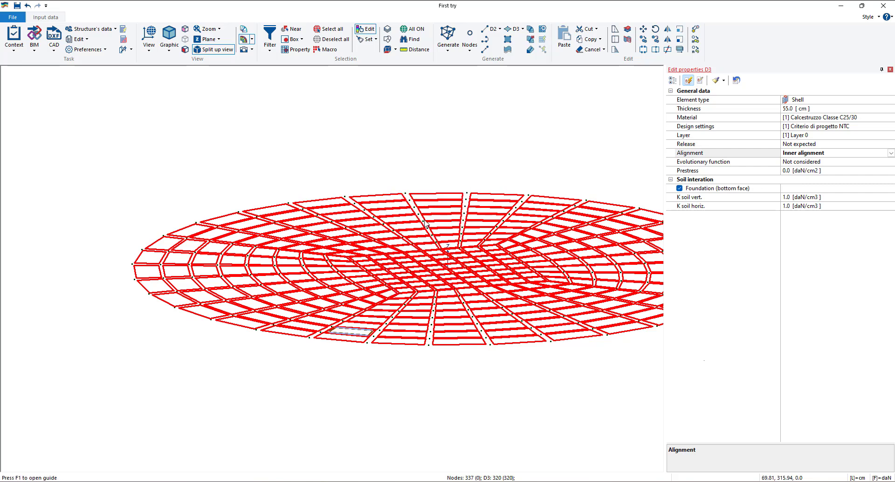
pyautogui.click(442, 201)
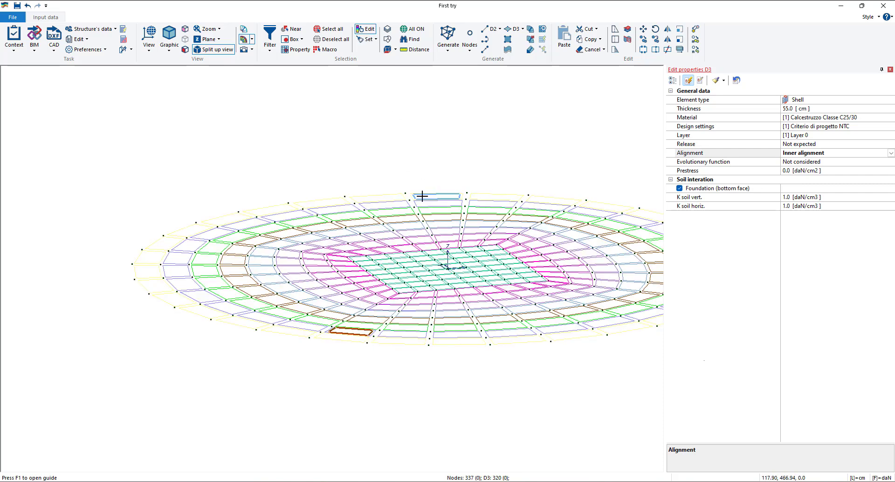
pyautogui.click(441, 209)
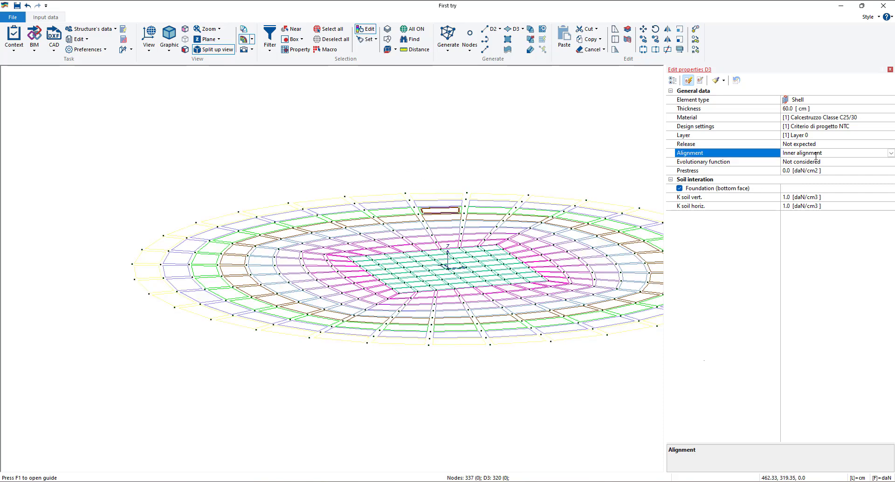
# Display the slab with hidden lines, examine the aligned rings from the side and above, and close the element properties.
pyautogui.moveTo(501, 202); pyautogui.dragTo(472, 201, button='middle')
pyautogui.click(169, 37)
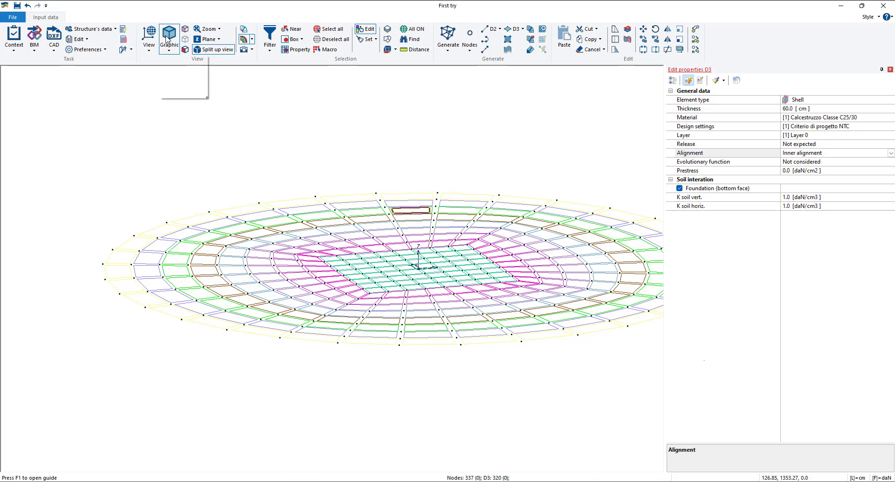
pyautogui.click(187, 73)
pyautogui.moveTo(213, 153)
pyautogui.mouseDown(button='middle')
pyautogui.moveTo(215, 136)
pyautogui.moveTo(223, 144)
pyautogui.moveTo(216, 156)
pyautogui.mouseUp(button='middle')
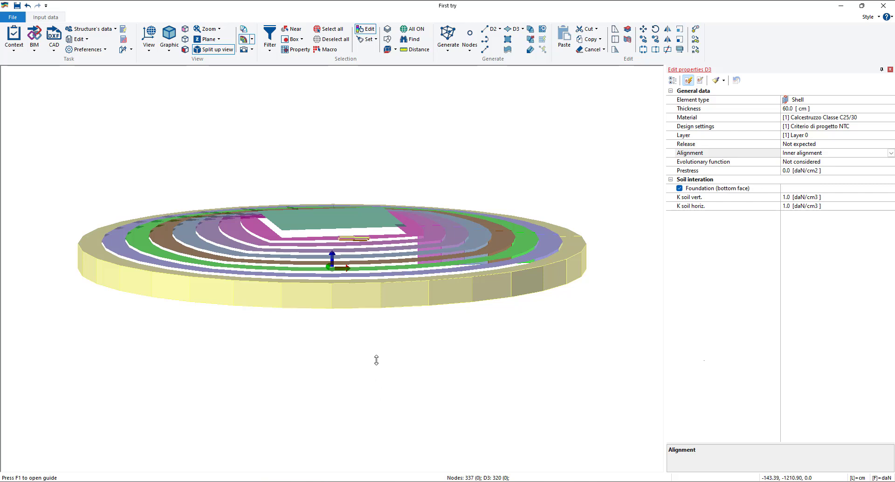
pyautogui.moveTo(375, 359); pyautogui.dragTo(489, 350, button='middle')
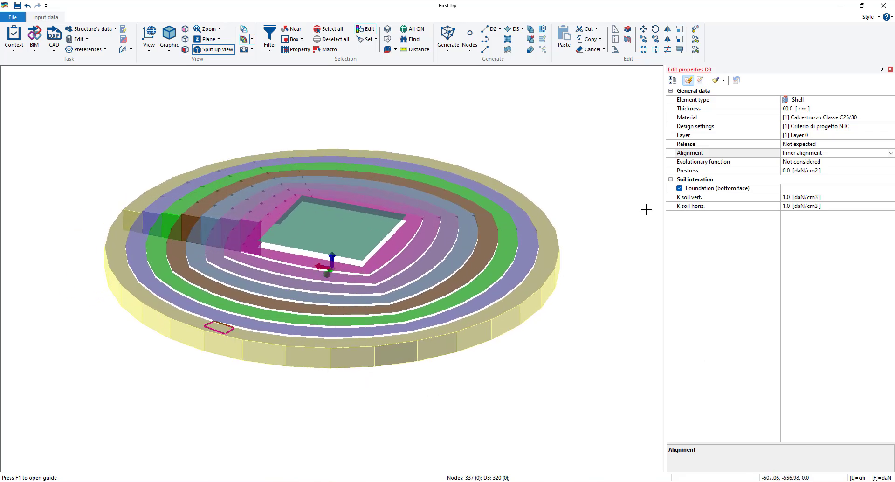
pyautogui.click(890, 69)
# Display the slab in wireframe and examine the whole mesh.
pyautogui.click(169, 49)
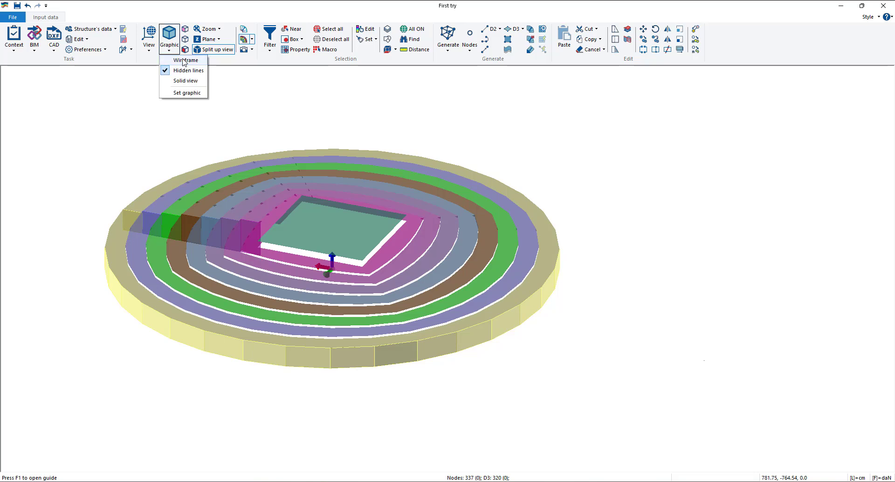
pyautogui.click(181, 61)
pyautogui.moveTo(346, 200); pyautogui.dragTo(444, 201, button='middle')
pyautogui.scroll(-5, 433, 208)
pyautogui.scroll(5, 433, 208)
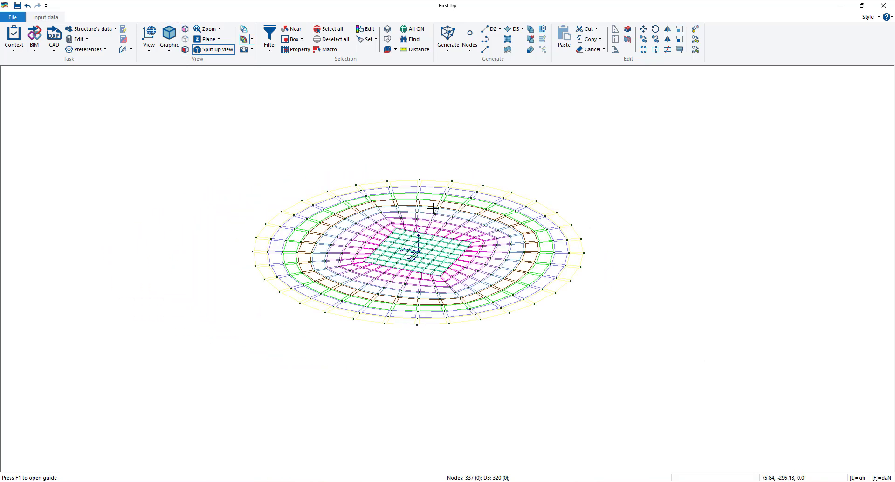
pyautogui.scroll(-2, 429, 206)
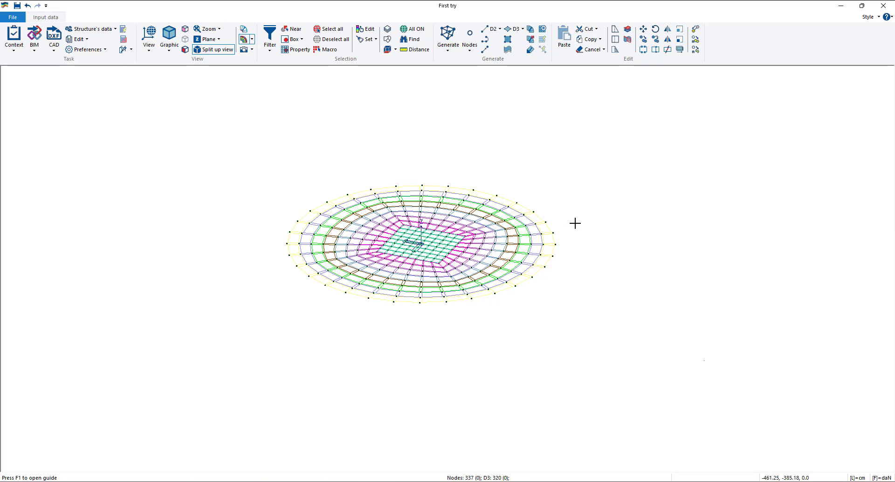
pyautogui.moveTo(574, 227); pyautogui.dragTo(569, 204, button='middle')
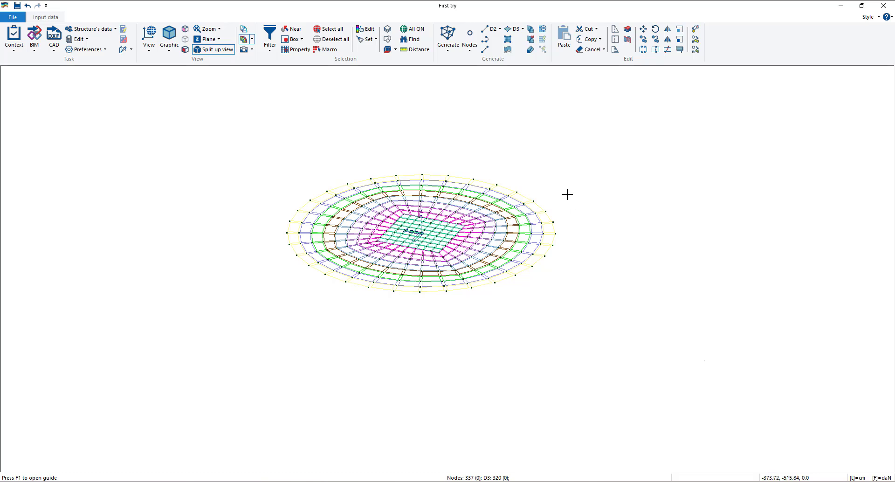
pyautogui.moveTo(567, 196); pyautogui.dragTo(560, 225, button='middle')
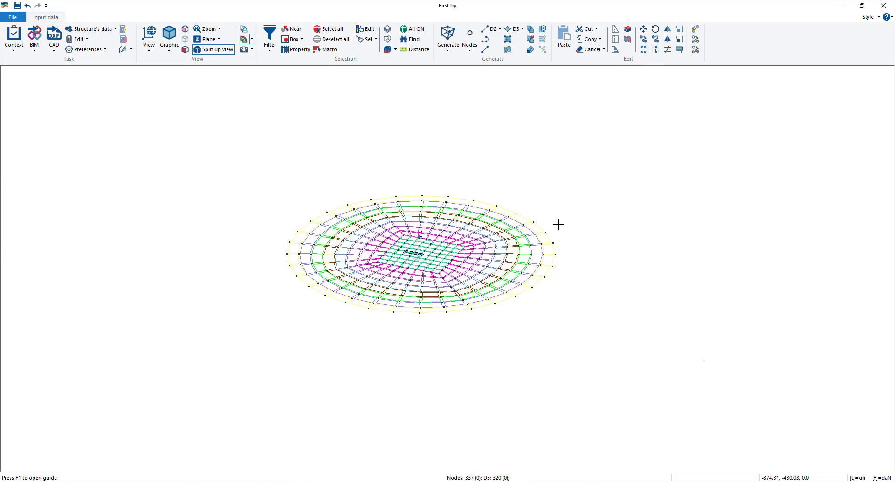
pyautogui.scroll(3, 538, 207)
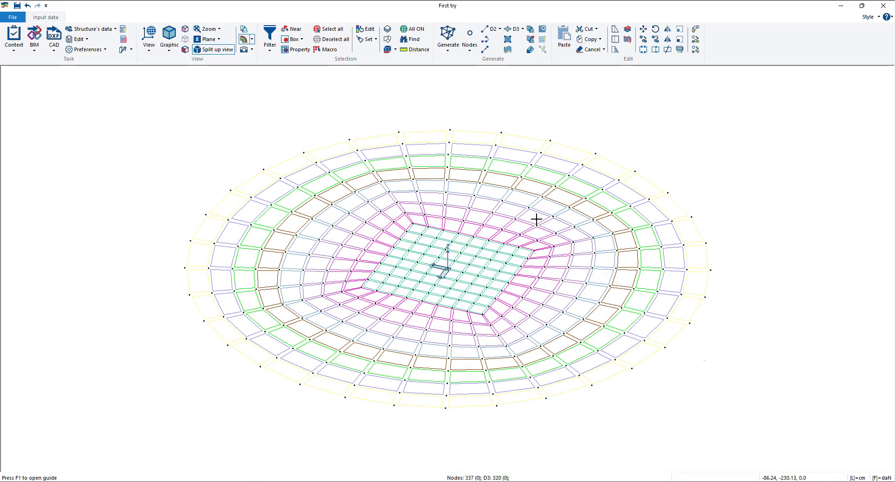
pyautogui.scroll(-2, 494, 222)
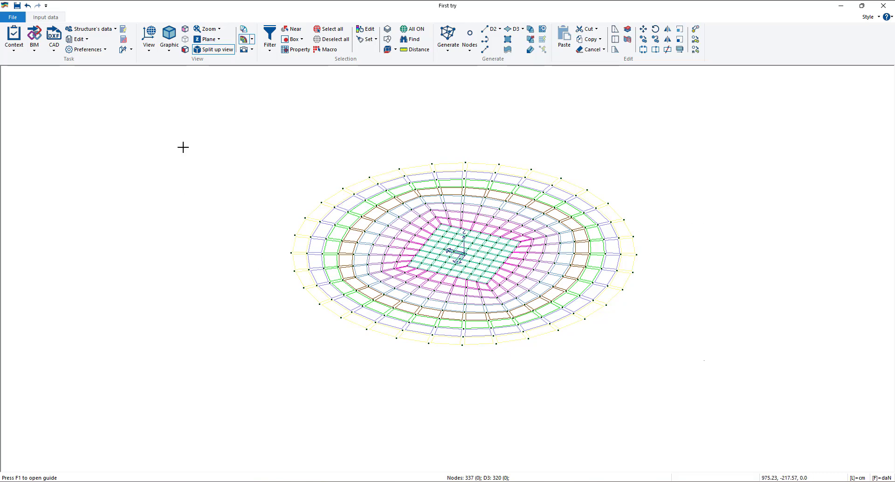
# Run the structure's data check, read and close the status report, and open the load assignment phase.
pyautogui.click(14, 47)
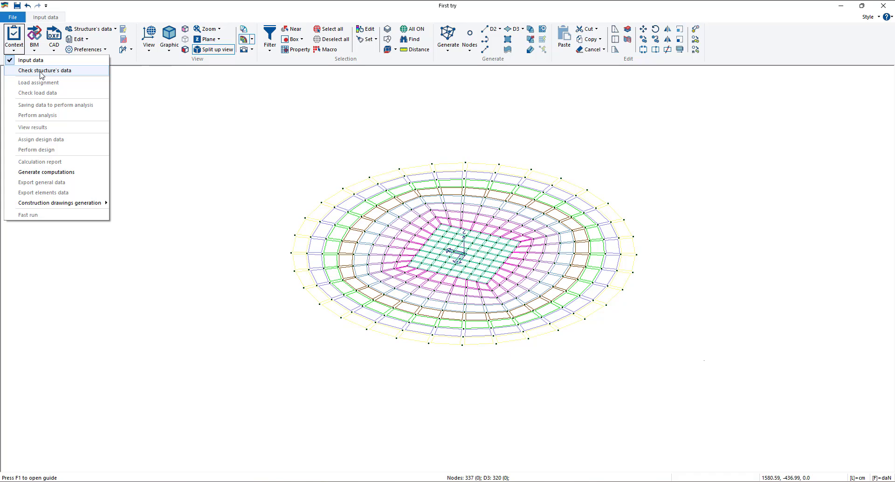
pyautogui.click(85, 73)
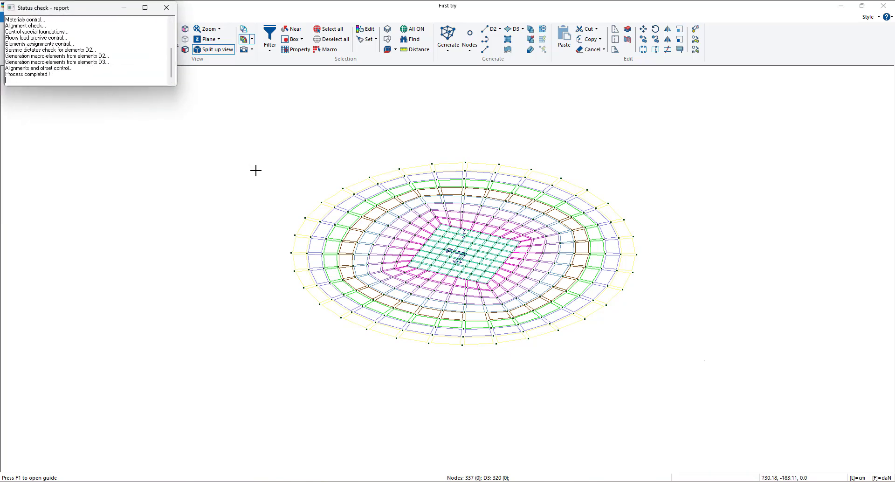
pyautogui.moveTo(73, 10); pyautogui.dragTo(129, 116)
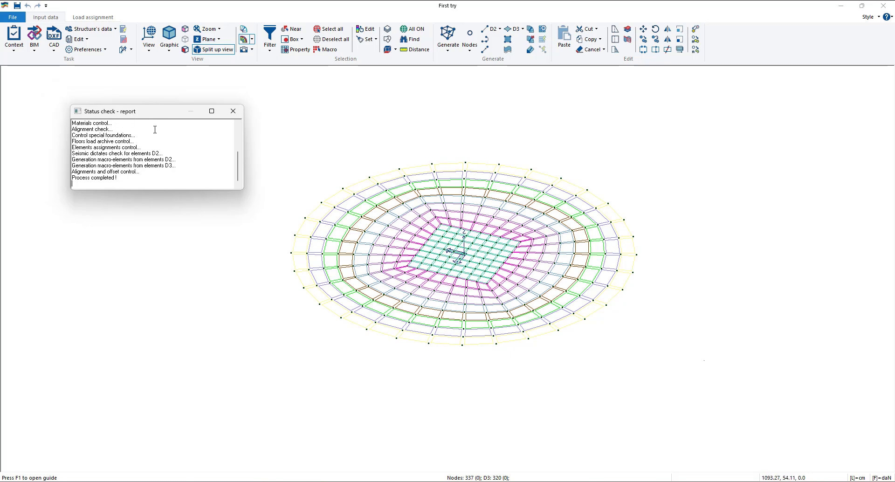
pyautogui.scroll(4, 149, 137)
pyautogui.moveTo(65, 180); pyautogui.dragTo(66, 177)
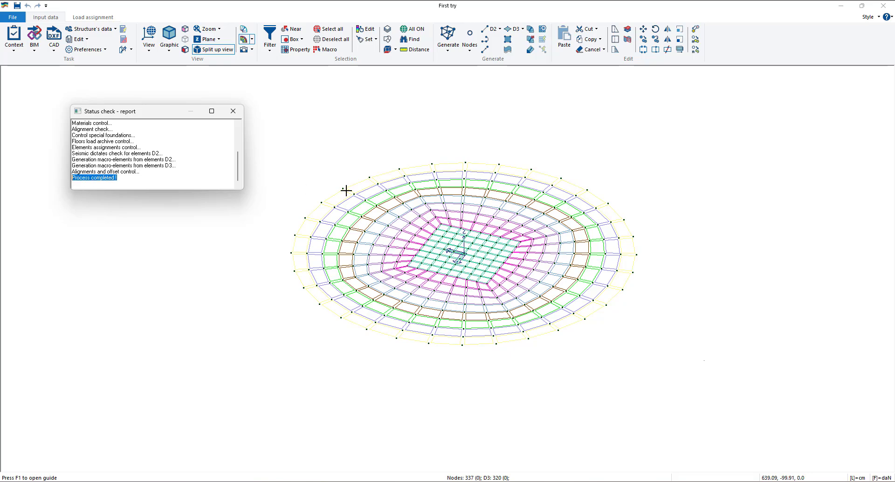
pyautogui.click(233, 111)
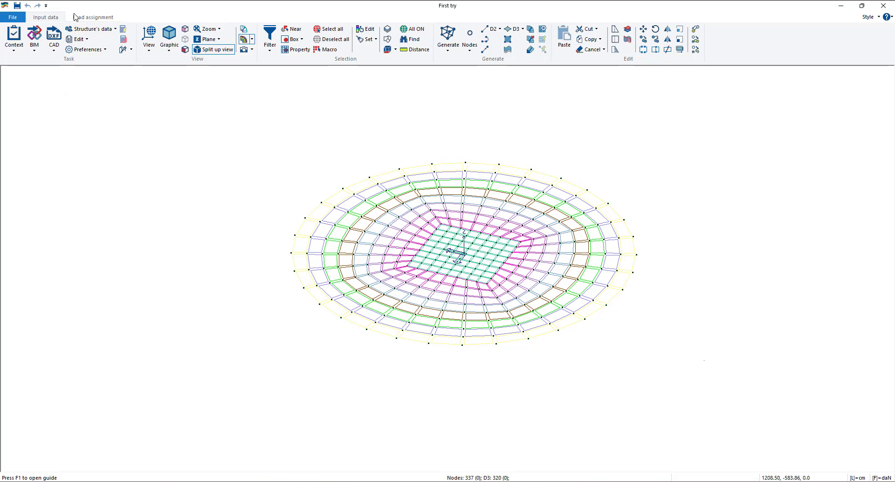
pyautogui.click(94, 19)
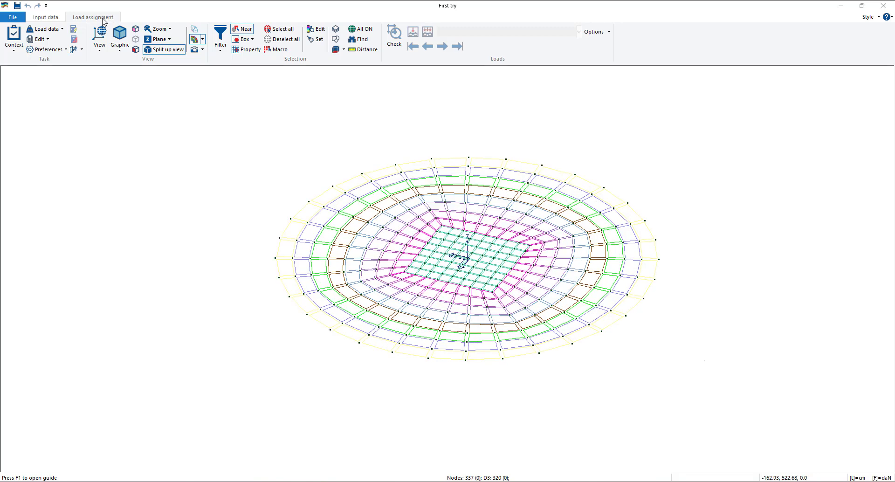
# Return to the input data and translate one node on the slab's outer edge by 20 cm along z.
pyautogui.click(55, 20)
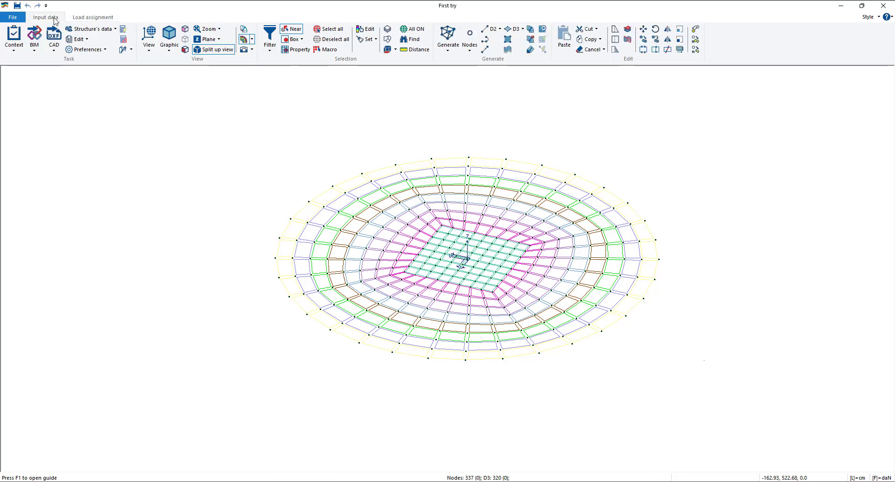
pyautogui.click(332, 186)
pyautogui.click(643, 39)
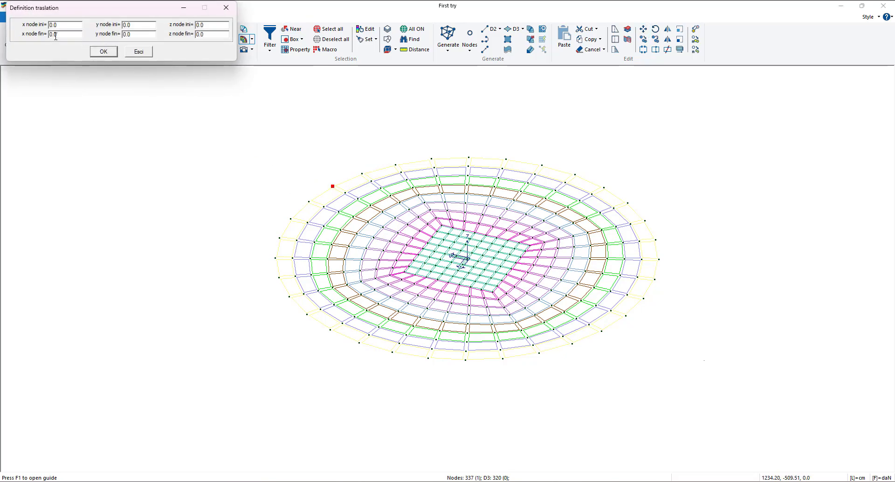
pyautogui.doubleClick(194, 33)
pyautogui.press('BackSpace')
pyautogui.write('20')
pyautogui.scroll(5, 334, 186)
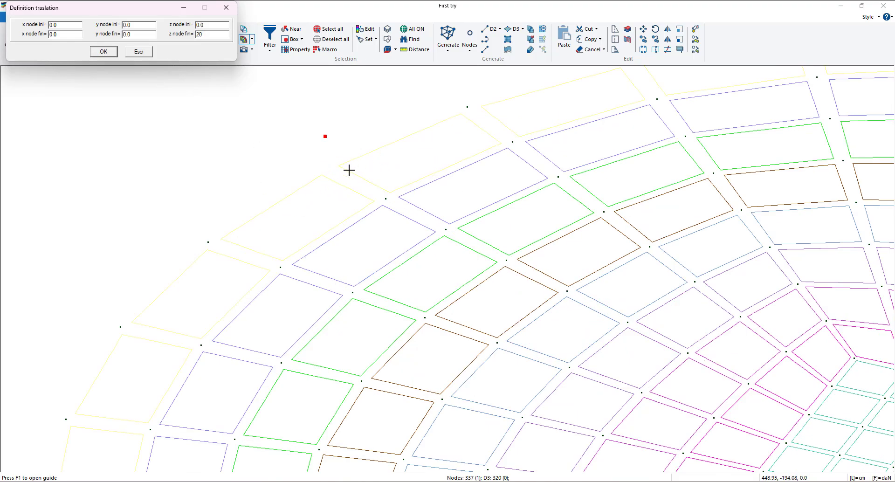
pyautogui.scroll(-5, 349, 168)
pyautogui.click(225, 8)
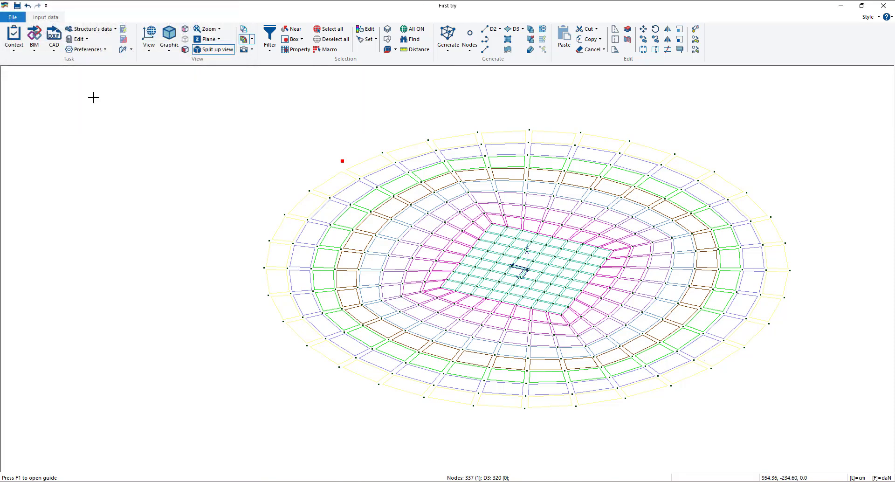
# Run the structure's data check again and let the program delete the free nodes.
pyautogui.click(6, 49)
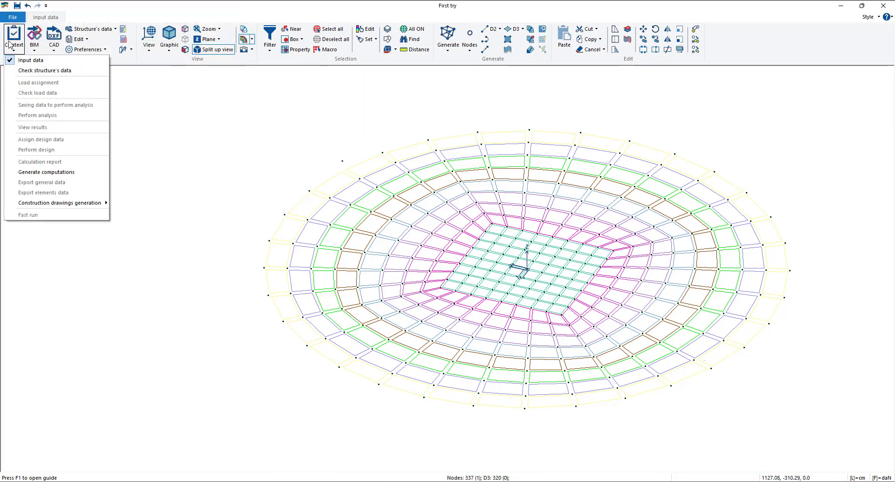
pyautogui.click(25, 70)
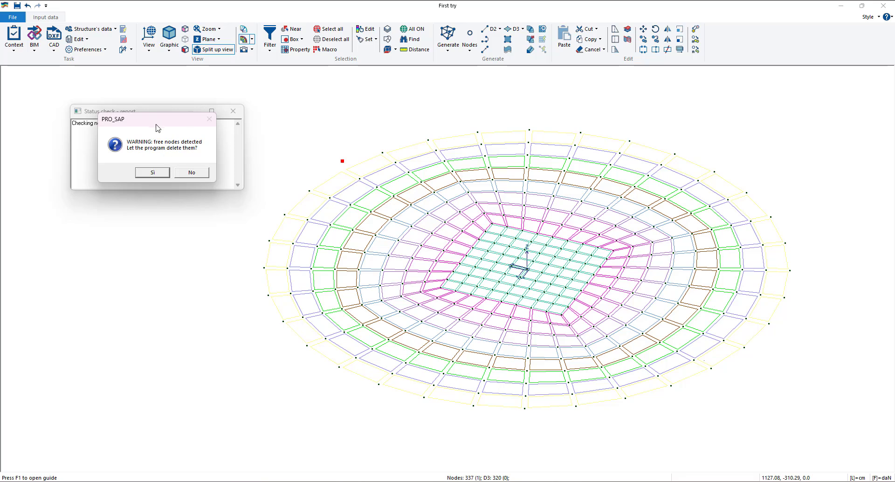
pyautogui.moveTo(158, 123); pyautogui.dragTo(459, 130)
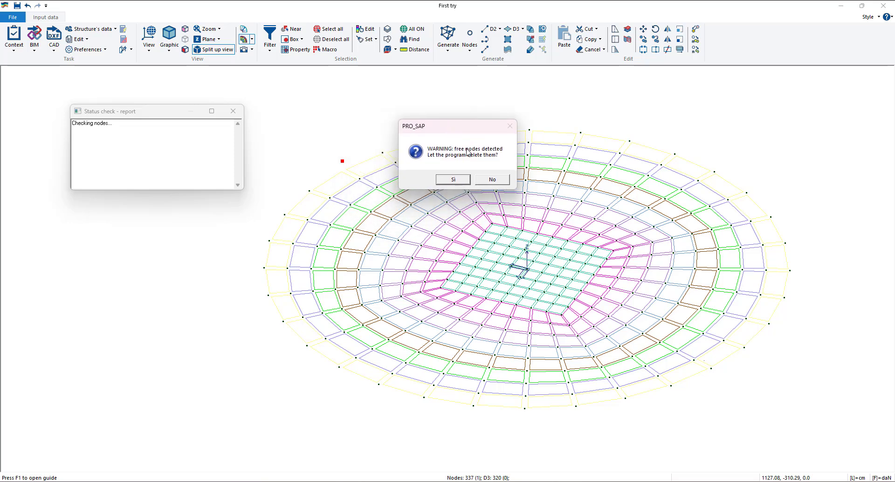
pyautogui.click(453, 179)
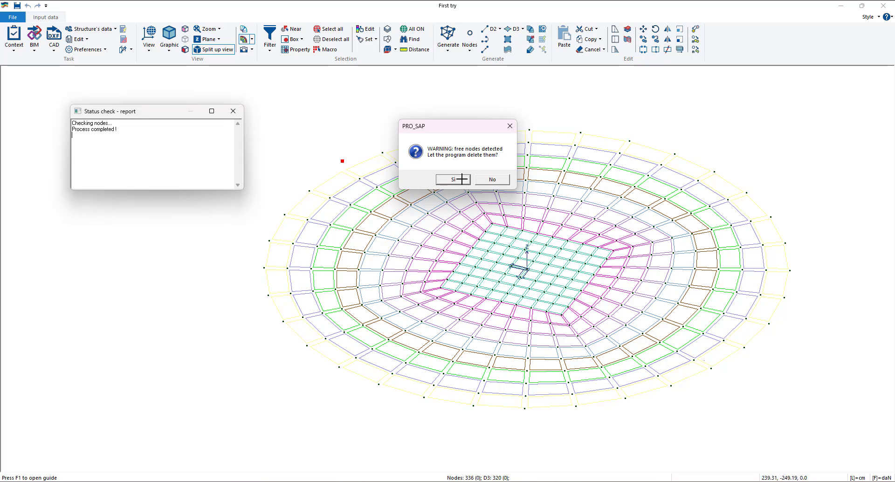
# Close the status report, repeat the structure's data check and accept the program's correction of the topological definition.
pyautogui.click(233, 111)
pyautogui.scroll(1, 329, 170)
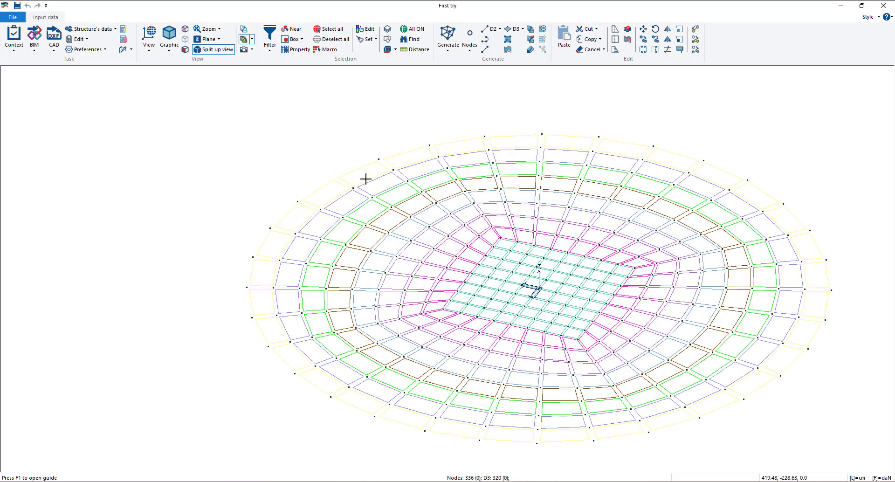
pyautogui.click(15, 46)
pyautogui.click(31, 71)
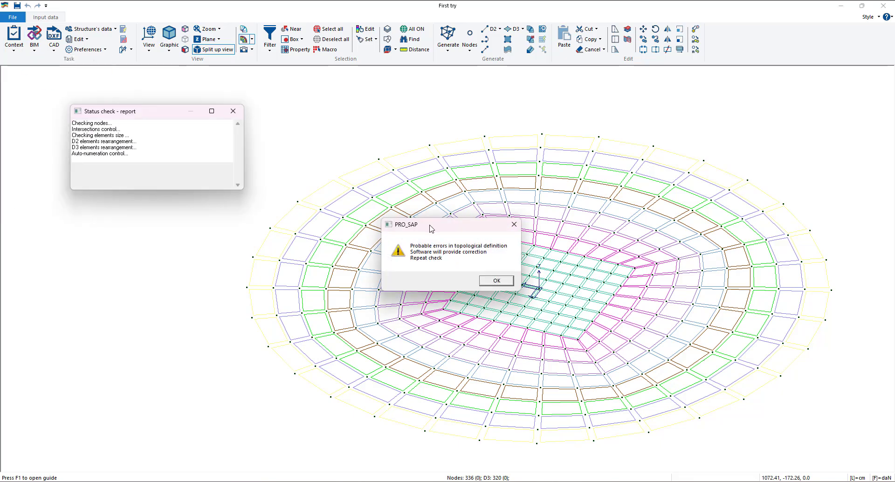
pyautogui.moveTo(429, 228); pyautogui.dragTo(488, 149)
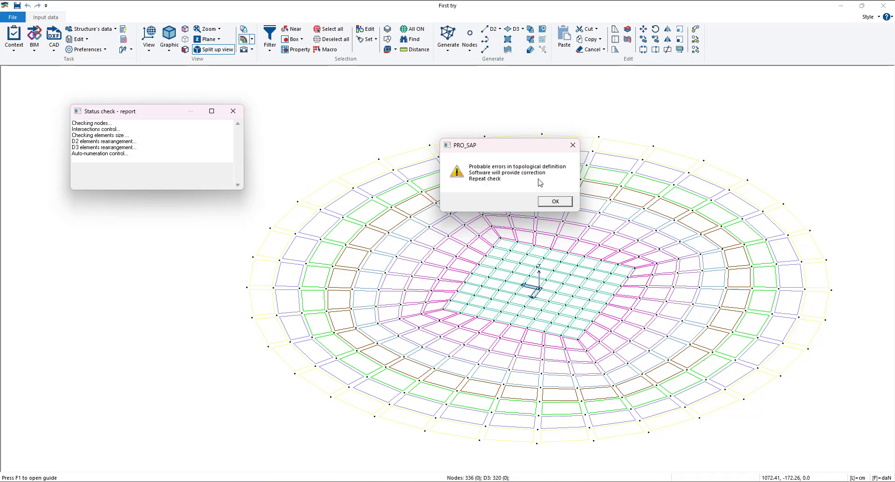
pyautogui.click(553, 202)
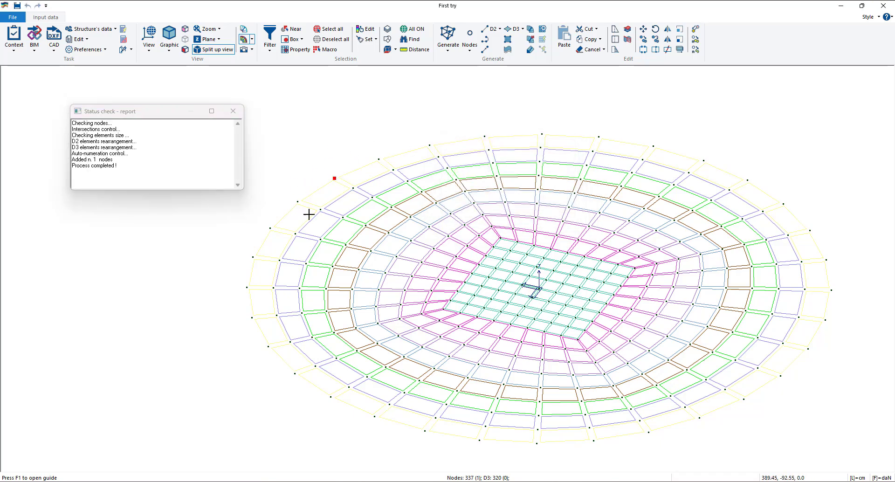
pyautogui.scroll(-1, 282, 178)
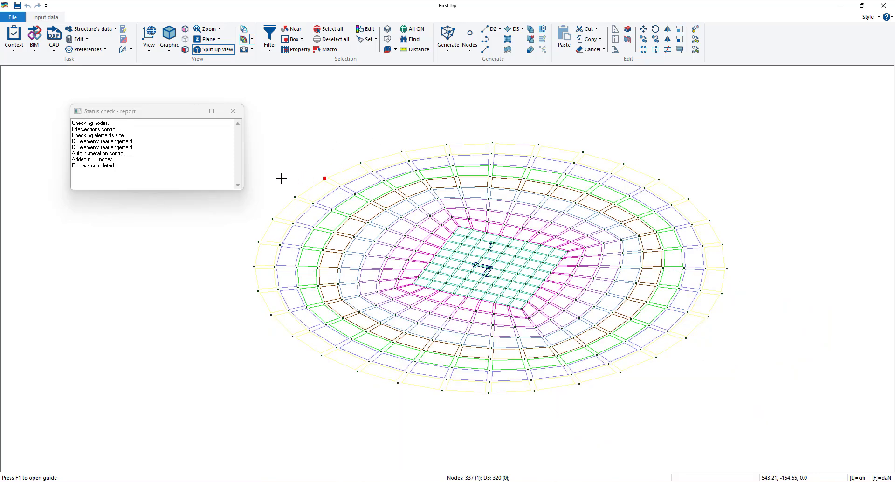
# Run the structure's data check once more, close the status report and switch to the load assignment phase.
pyautogui.scroll(2, 281, 178)
pyautogui.click(14, 44)
pyautogui.click(34, 67)
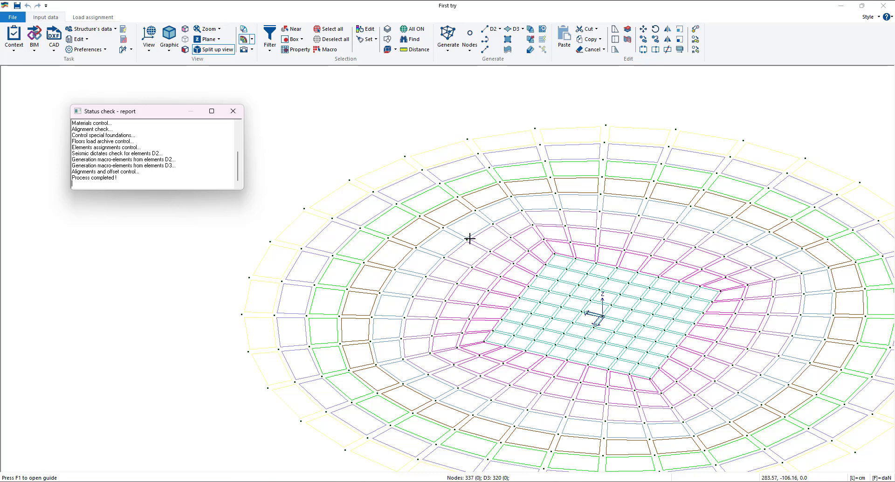
pyautogui.scroll(-2, 475, 238)
pyautogui.moveTo(564, 256); pyautogui.dragTo(539, 255, button='middle')
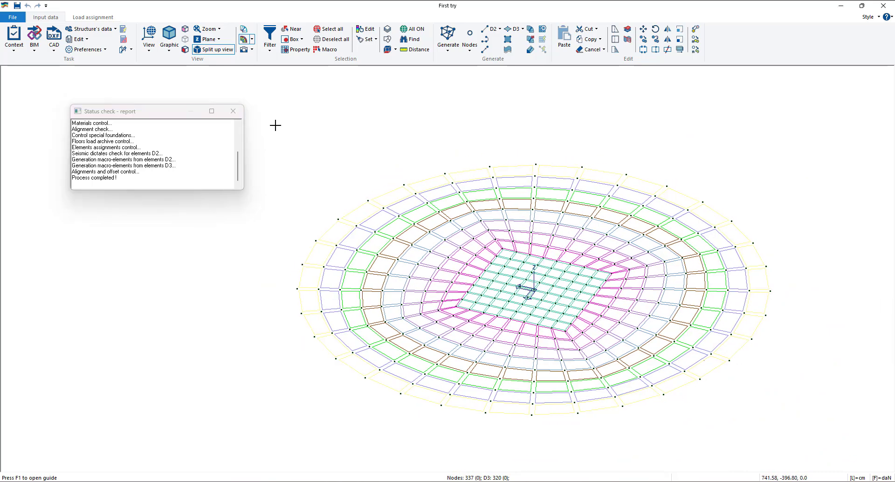
pyautogui.click(233, 111)
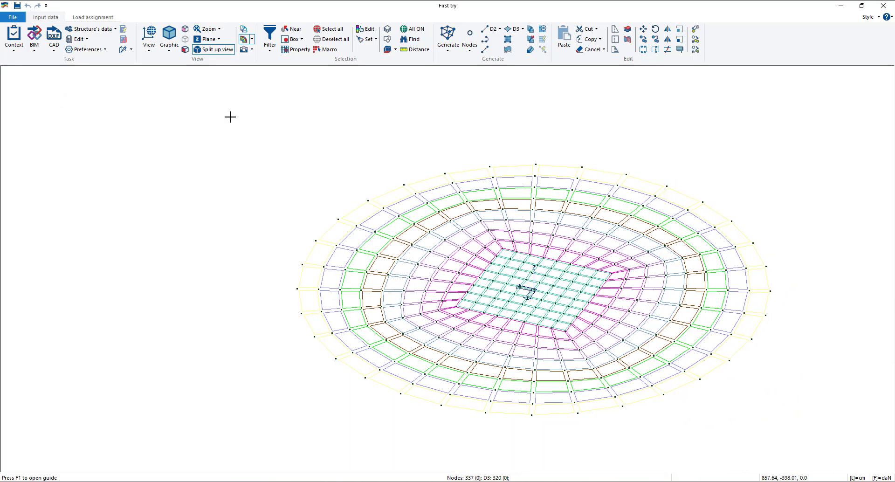
pyautogui.click(96, 17)
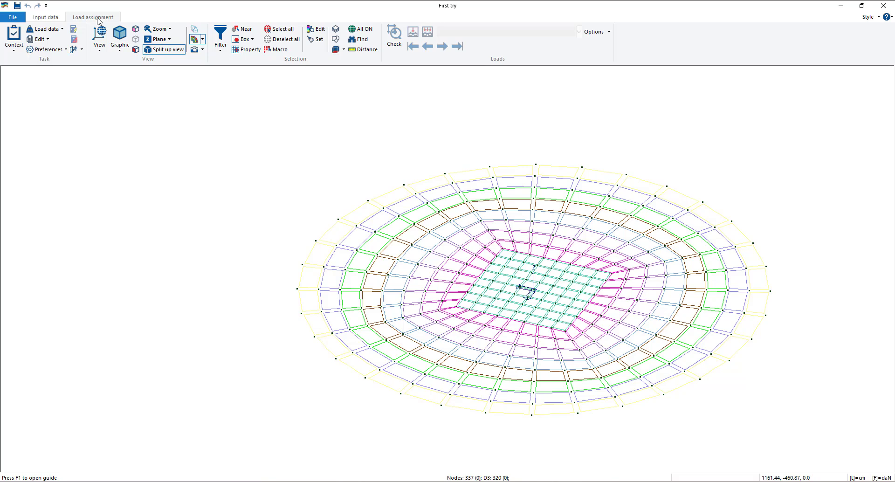
# View the load cases table, declining the automatic definition of seismic load cases, and close it.
pyautogui.click(59, 30)
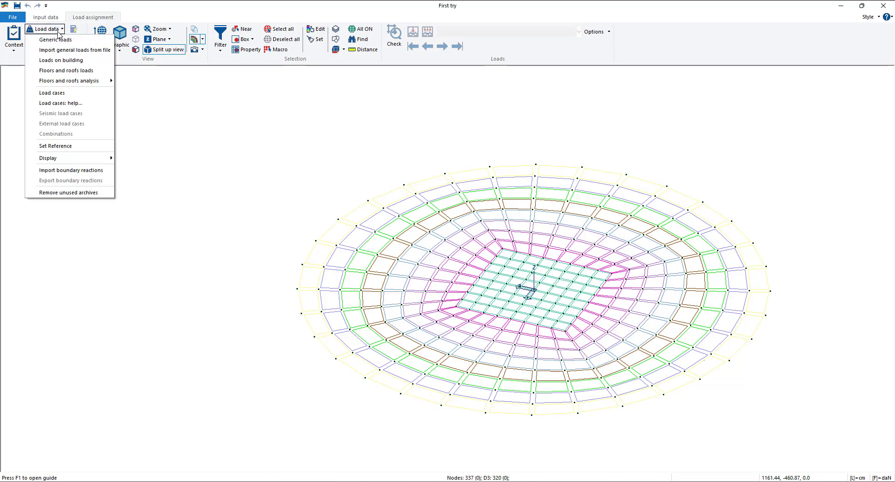
pyautogui.click(68, 95)
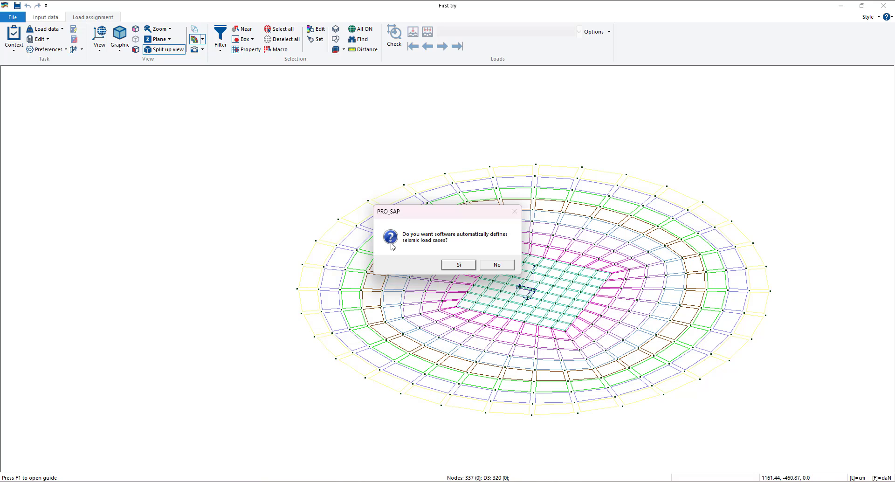
pyautogui.click(489, 264)
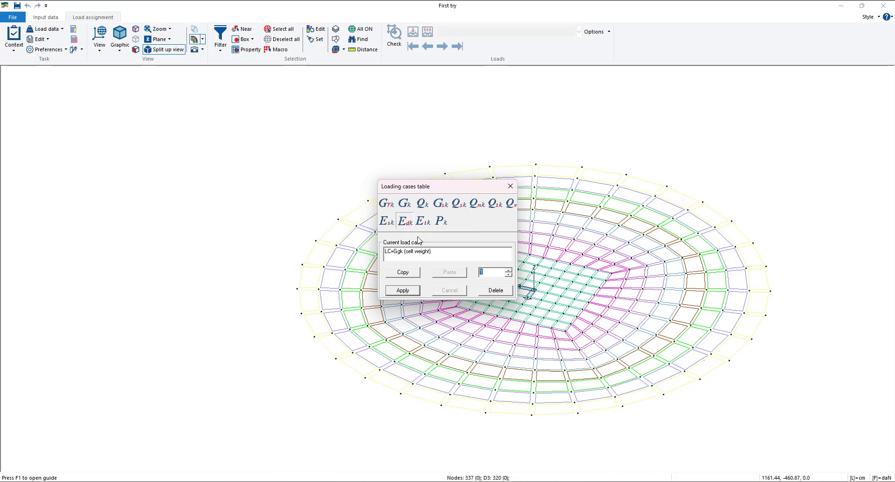
pyautogui.click(509, 190)
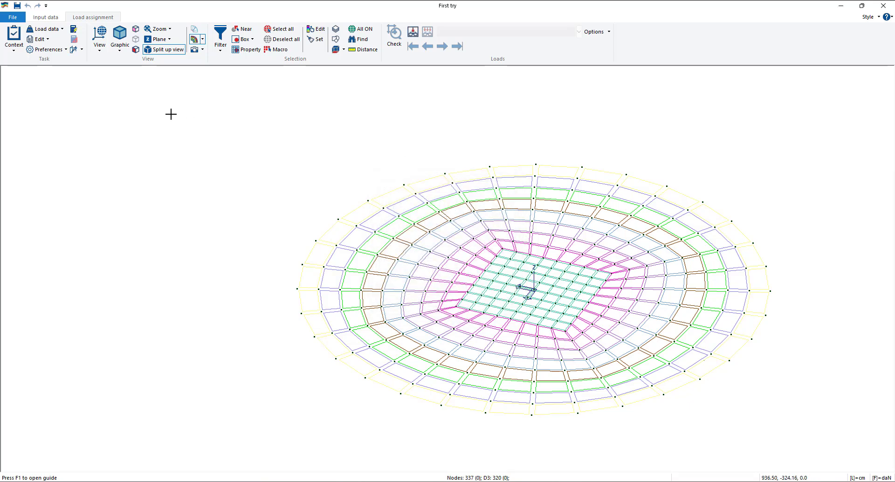
# Add the typical actions on structures (Ggk + Gsk + Qsk + Qnk + Ek) with the load case help, replacing existing cases of the same type.
pyautogui.click(59, 31)
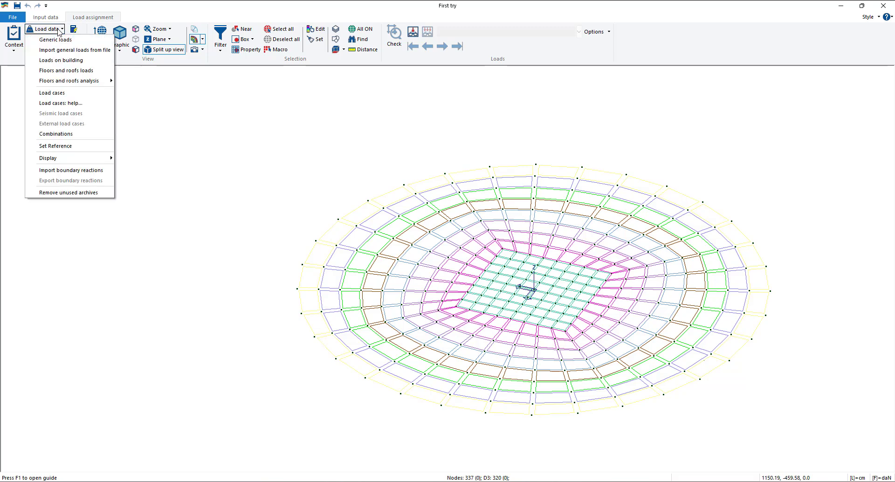
pyautogui.click(71, 103)
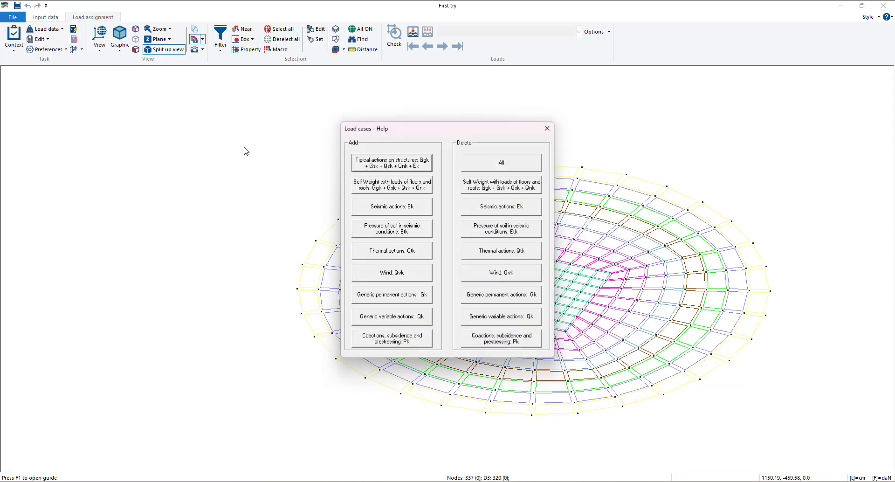
pyautogui.moveTo(430, 132); pyautogui.dragTo(377, 149)
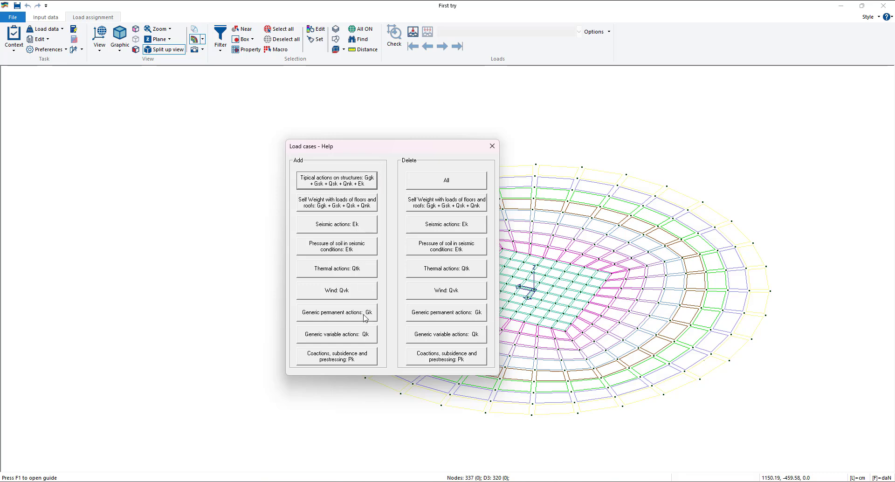
pyautogui.moveTo(415, 150); pyautogui.dragTo(402, 155)
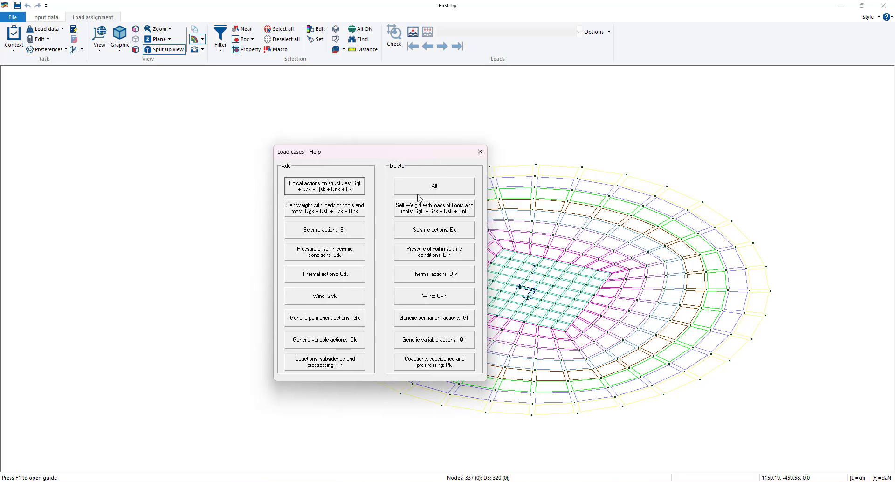
pyautogui.moveTo(355, 155); pyautogui.dragTo(368, 164)
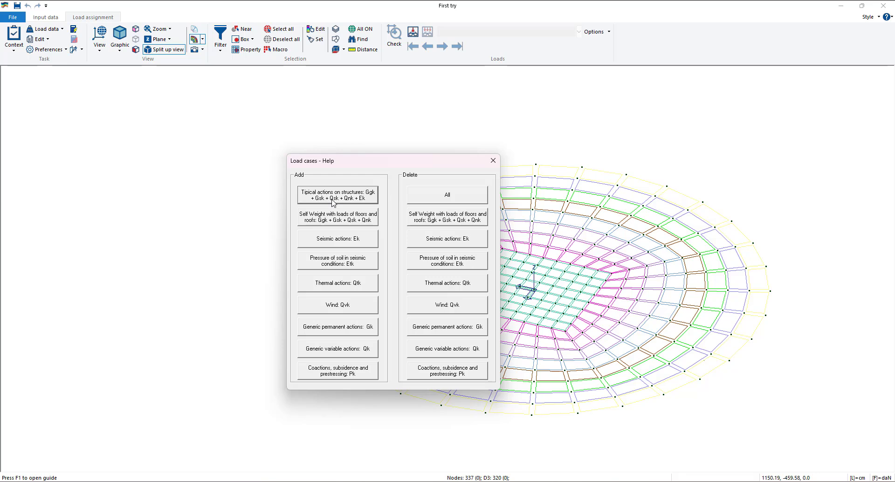
pyautogui.click(372, 200)
pyautogui.moveTo(412, 246); pyautogui.dragTo(408, 202)
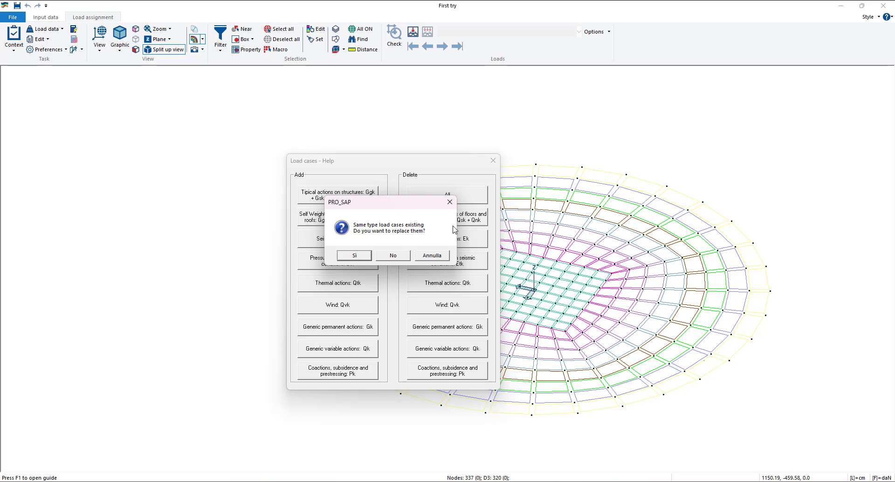
pyautogui.click(365, 257)
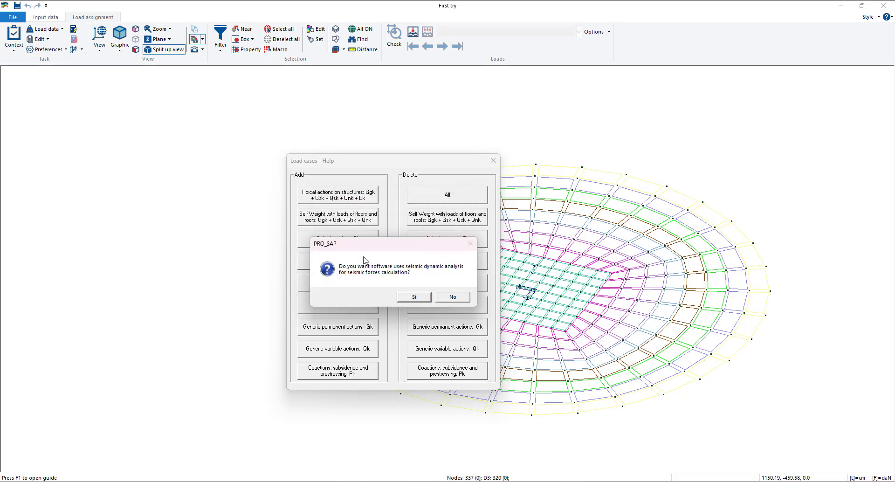
# Accept seismic dynamic analysis for the seismic forces, close the load case help and dismiss the seismic hazard and mass warnings.
pyautogui.moveTo(402, 247); pyautogui.dragTo(402, 226)
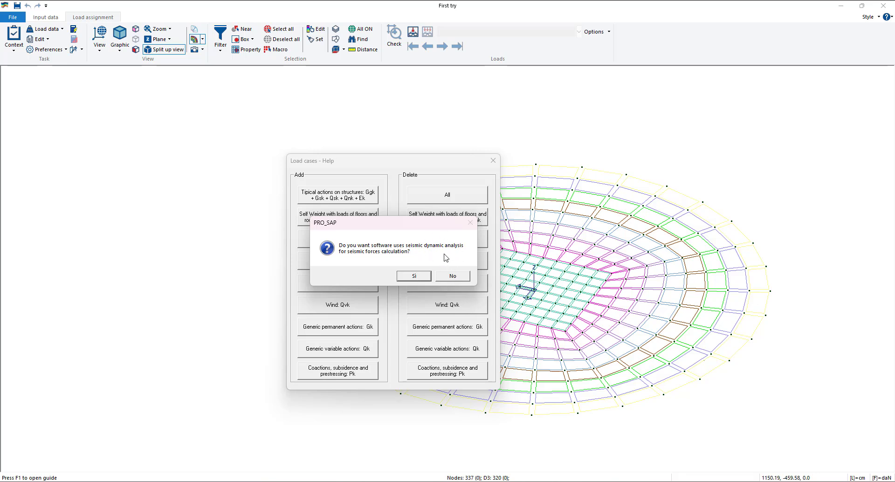
pyautogui.click(425, 278)
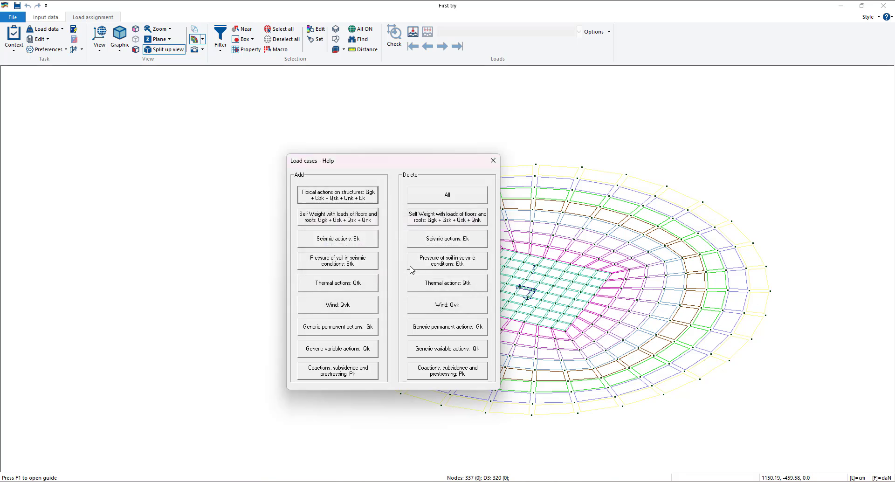
pyautogui.click(492, 162)
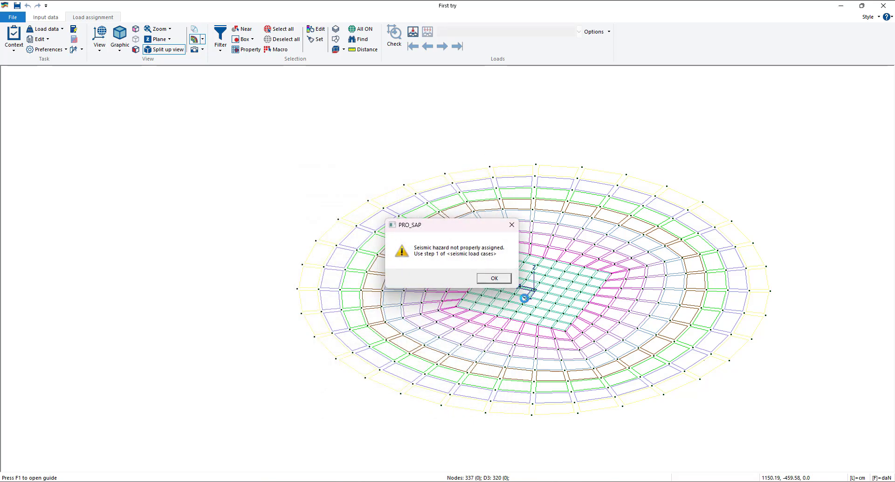
pyautogui.moveTo(440, 231); pyautogui.dragTo(415, 181)
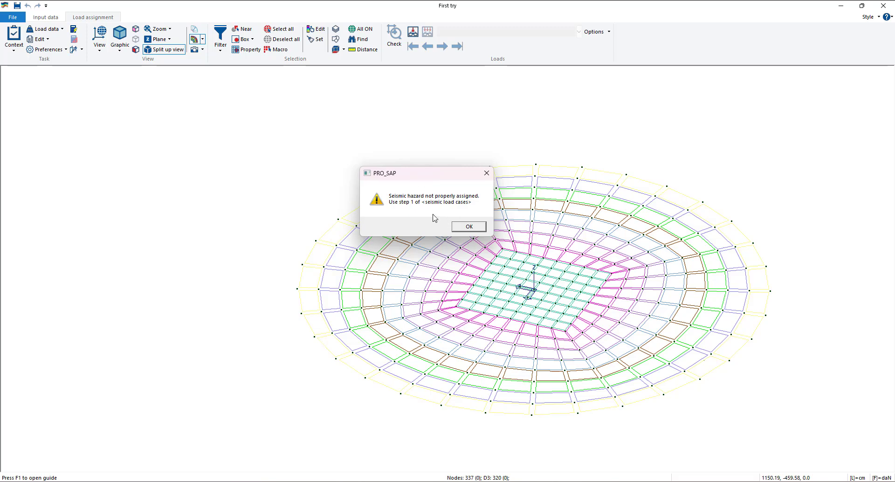
pyautogui.click(470, 226)
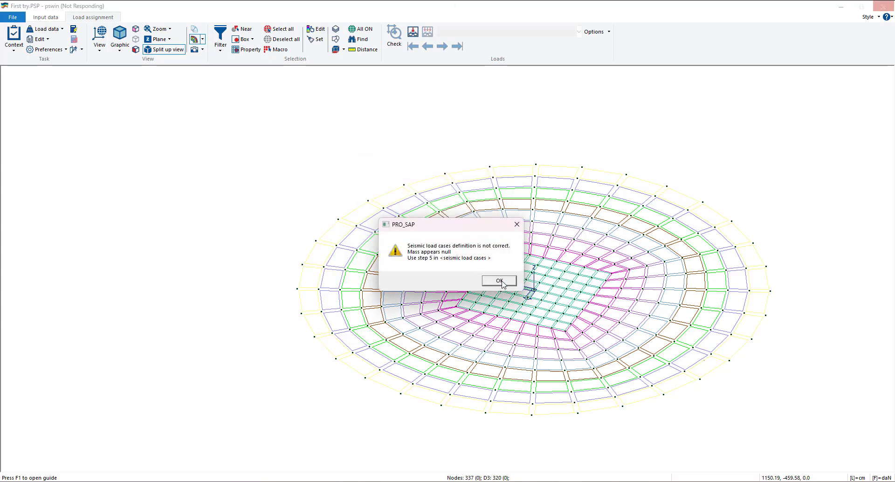
pyautogui.click(501, 282)
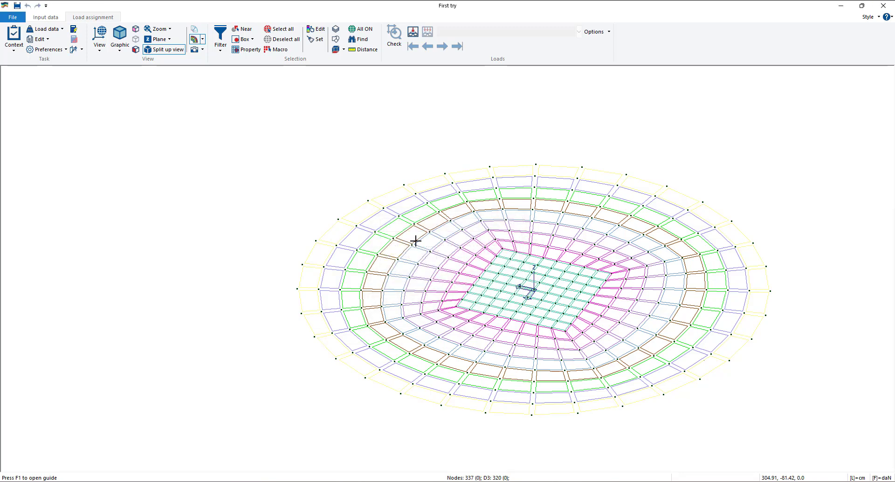
# Browse the defined load cases in the load cases table up to number 11 and close the table.
pyautogui.click(52, 29)
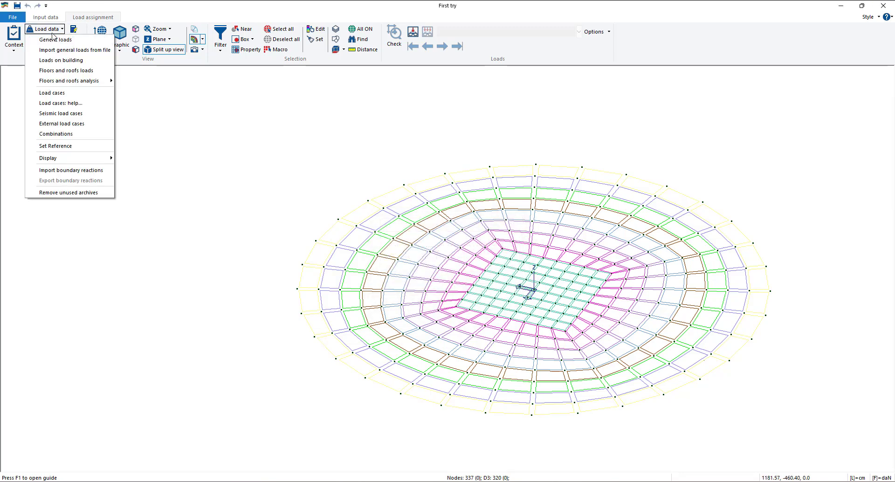
pyautogui.click(69, 93)
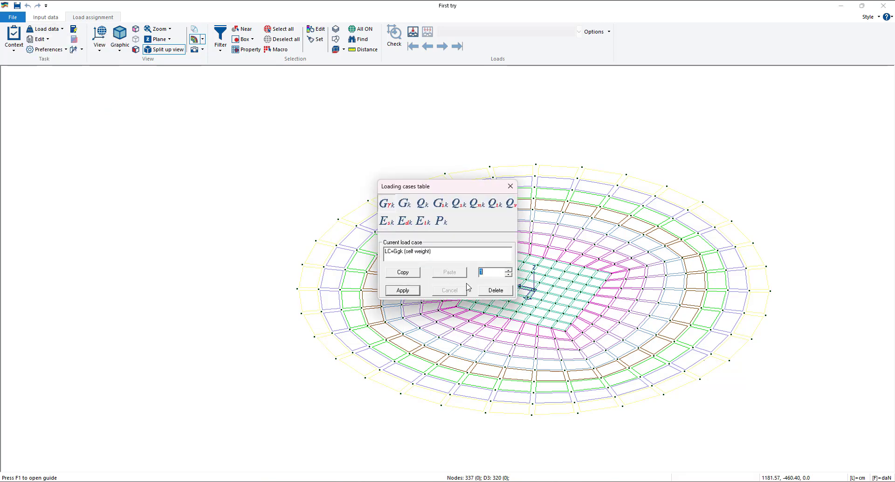
pyautogui.click(509, 269)
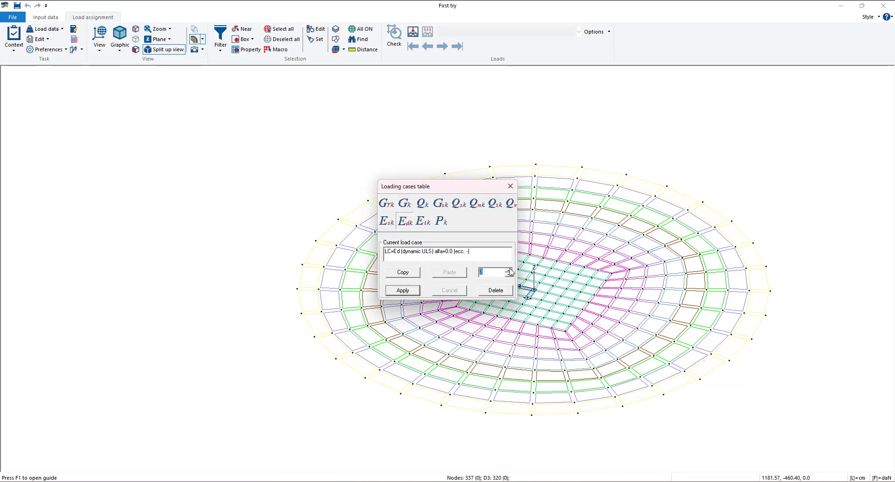
pyautogui.click(508, 269)
pyautogui.click(508, 269)
pyautogui.click(508, 269)
pyautogui.click(509, 269)
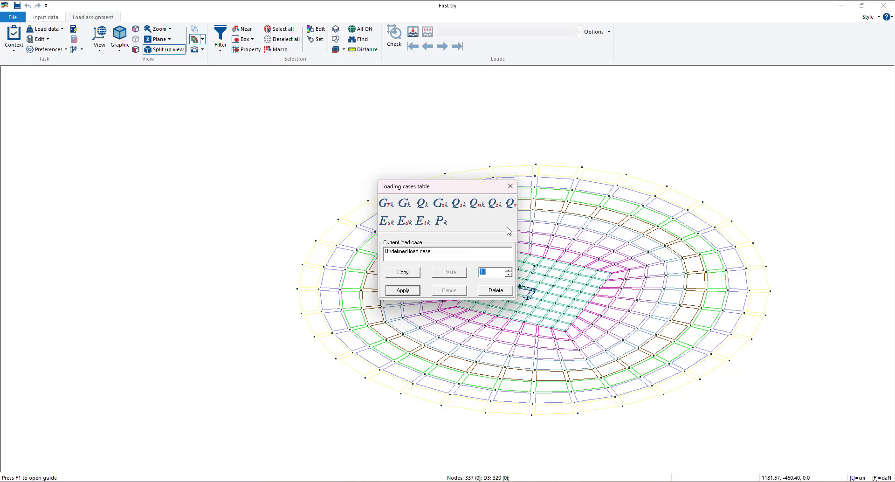
pyautogui.click(510, 186)
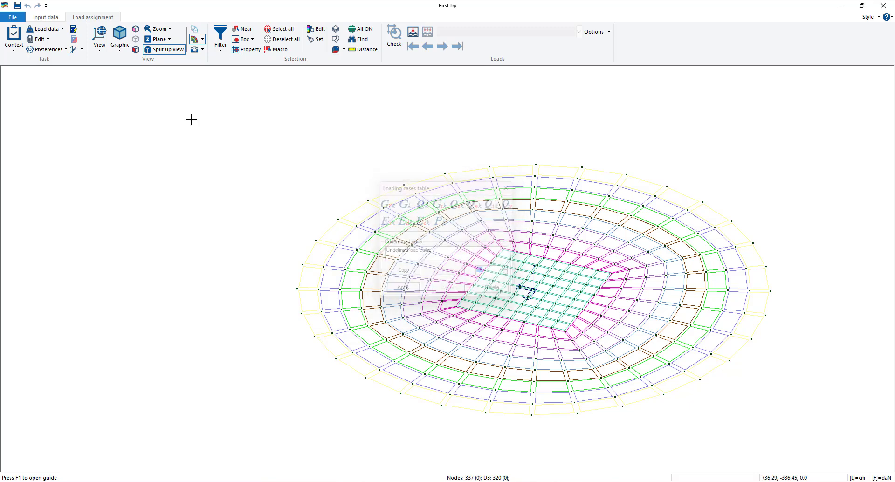
# Start the seismic load case definition, keeping importance class IV, and open the seismic hazard evaluation.
pyautogui.click(59, 35)
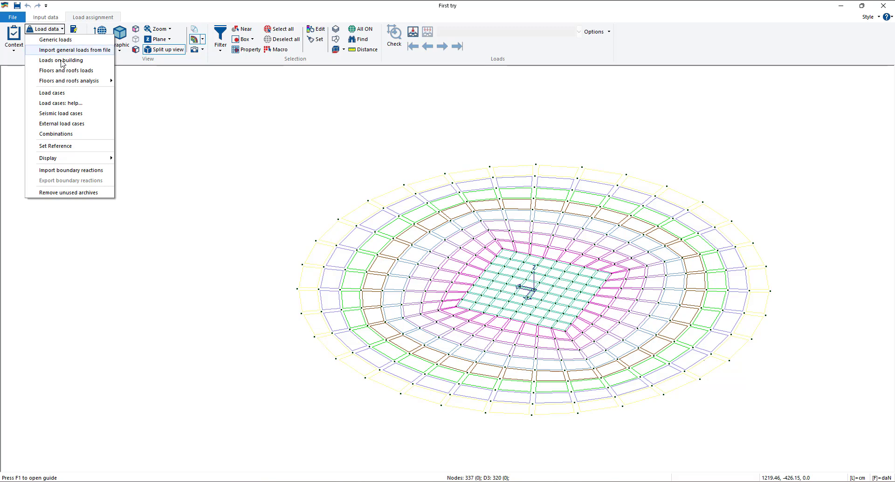
pyautogui.moveTo(68, 118)
pyautogui.click(135, 127)
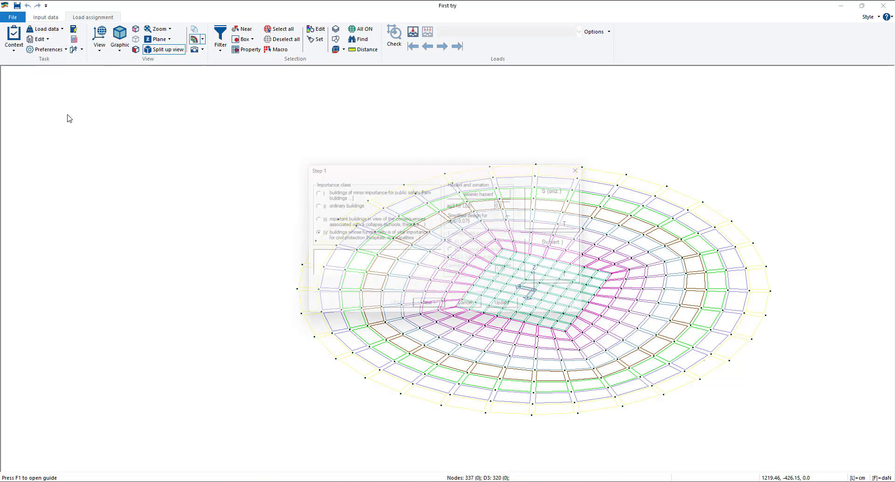
pyautogui.moveTo(416, 168); pyautogui.dragTo(437, 204)
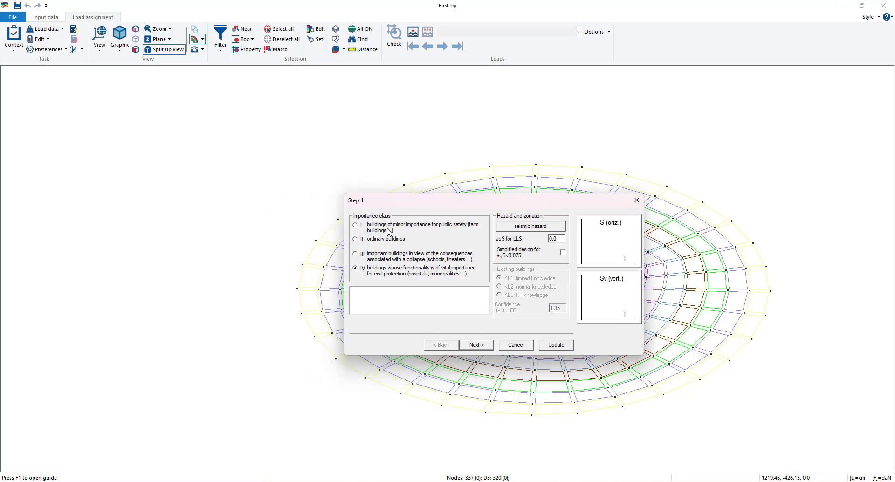
pyautogui.moveTo(424, 204); pyautogui.dragTo(223, 195)
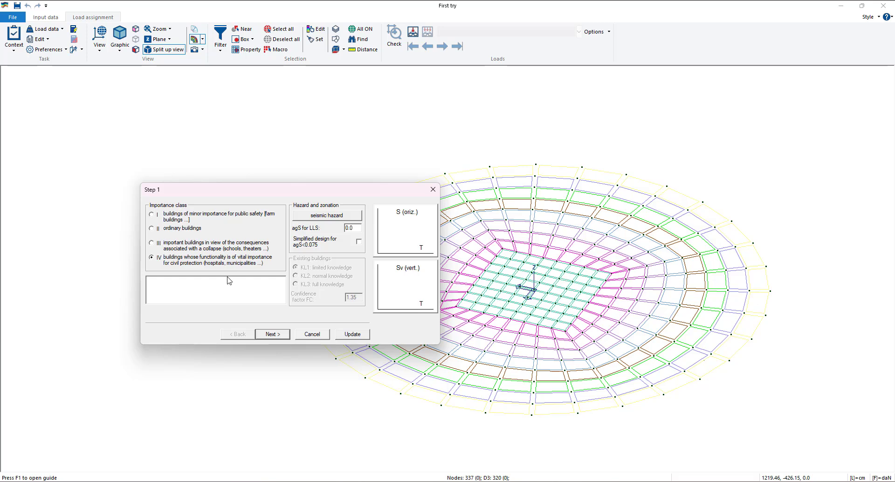
pyautogui.click(331, 219)
pyautogui.moveTo(303, 135); pyautogui.dragTo(329, 136)
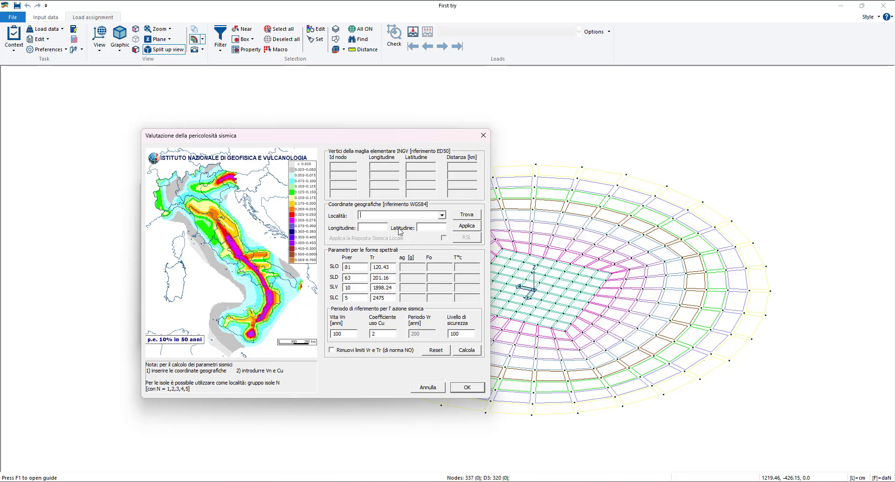
# Find the locality Ferrara (FE) for the site coordinates and accept the seismic hazard with a safety level of 100.
pyautogui.click(441, 214)
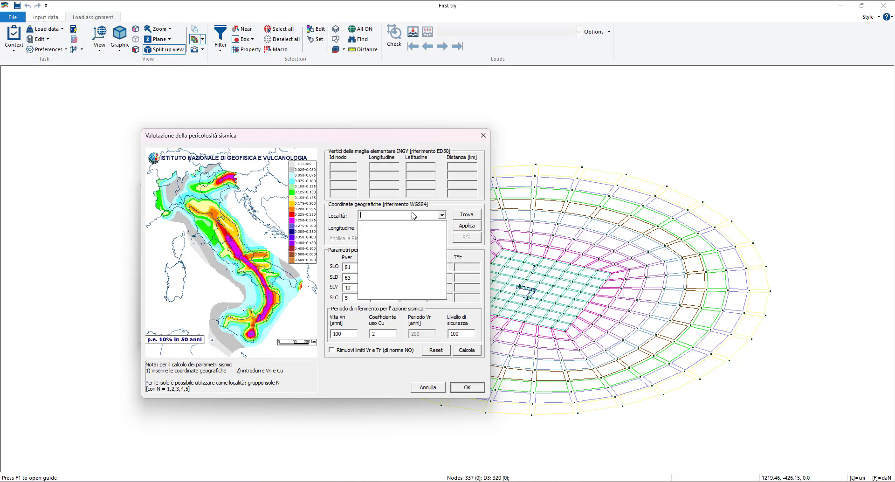
pyautogui.click(414, 215)
pyautogui.write('ferr')
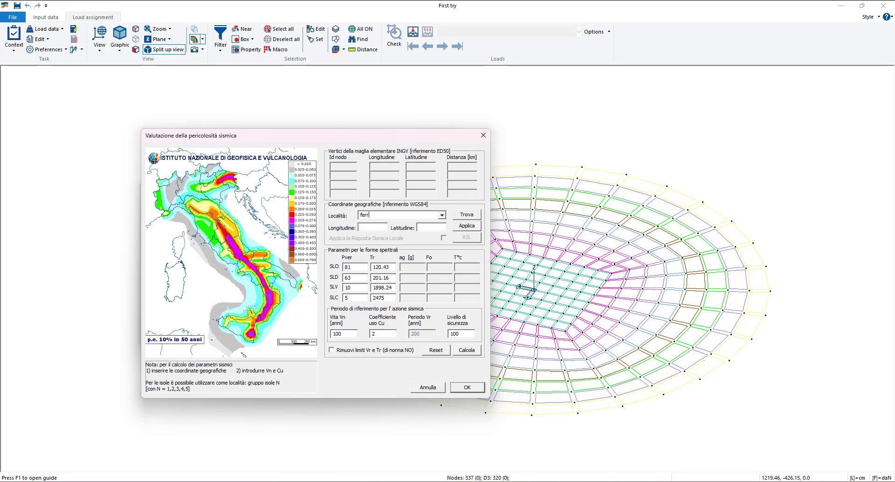
pyautogui.write('ara')
pyautogui.click(467, 214)
pyautogui.click(399, 230)
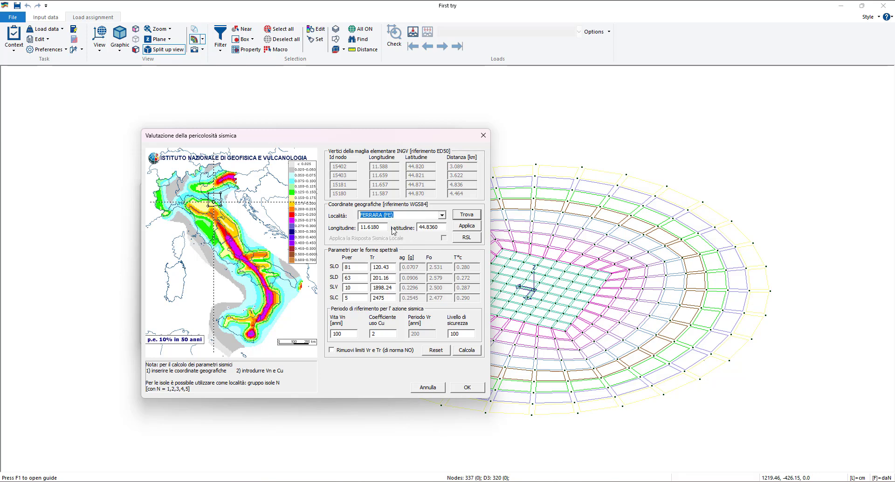
pyautogui.click(407, 215)
pyautogui.moveTo(468, 334); pyautogui.dragTo(449, 334)
pyautogui.click(466, 334)
pyautogui.click(469, 387)
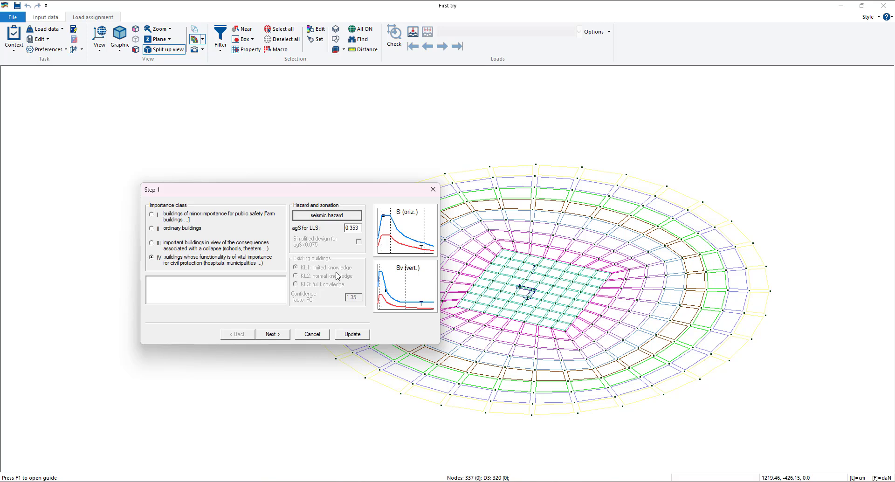
# Keep foundation soil category D and topographic category T1, and set the ductility to ND (non-dissipative).
pyautogui.click(273, 335)
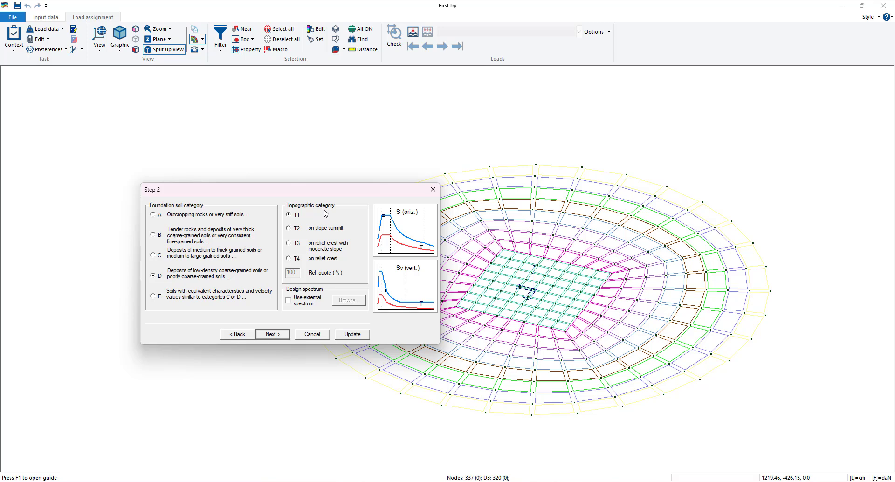
pyautogui.click(275, 334)
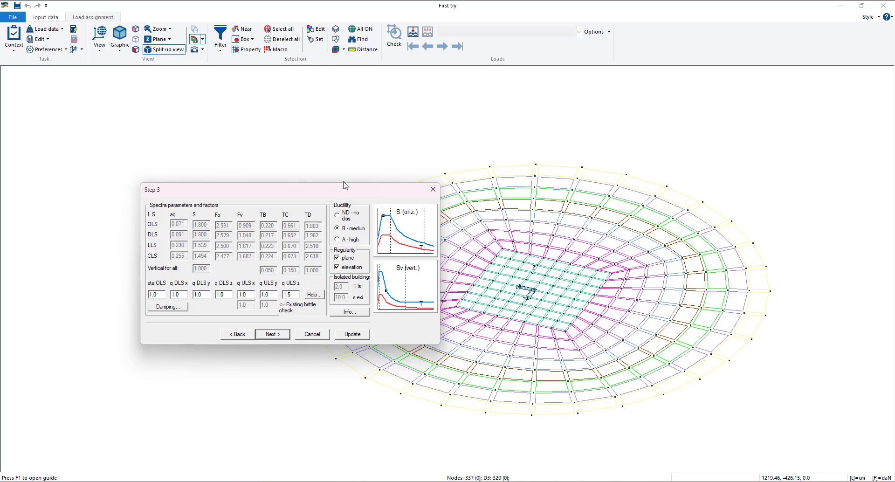
pyautogui.click(338, 218)
pyautogui.moveTo(304, 197); pyautogui.dragTo(382, 210)
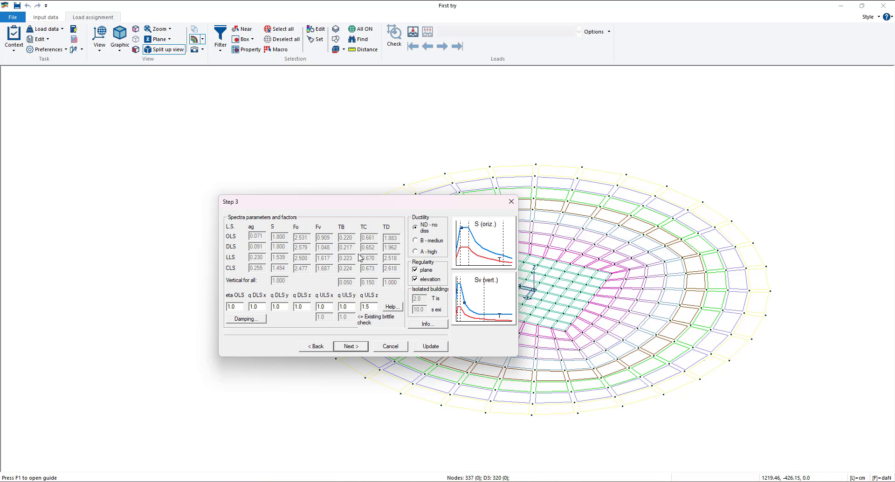
pyautogui.click(353, 347)
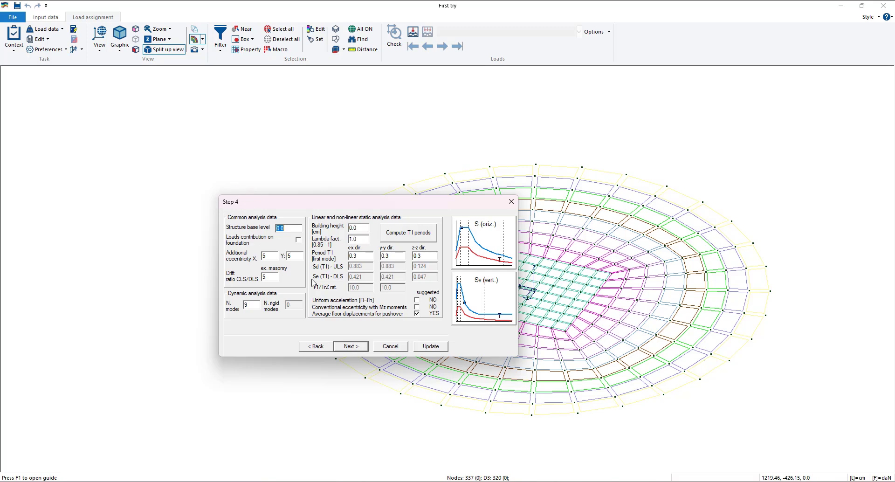
# Keep the structure base level at 0.0, finish the seismic load case definition and dismiss the mass warning.
pyautogui.click(288, 229)
pyautogui.moveTo(296, 208); pyautogui.dragTo(242, 231)
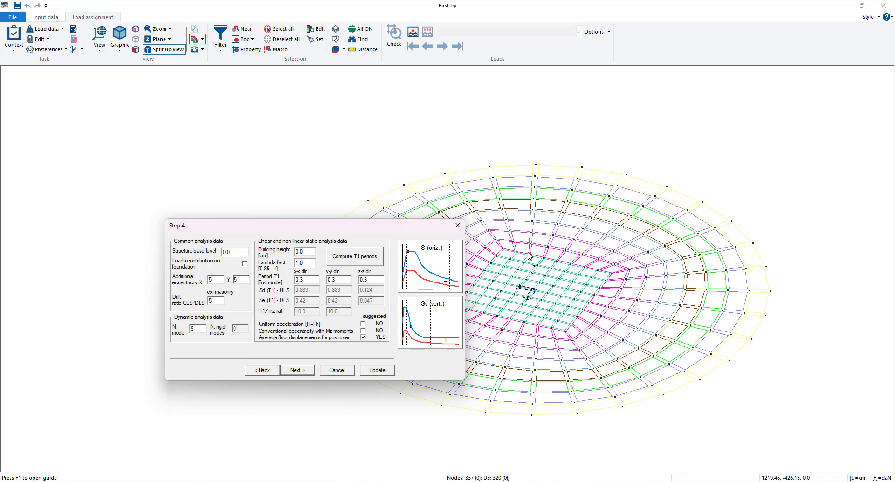
pyautogui.click(312, 371)
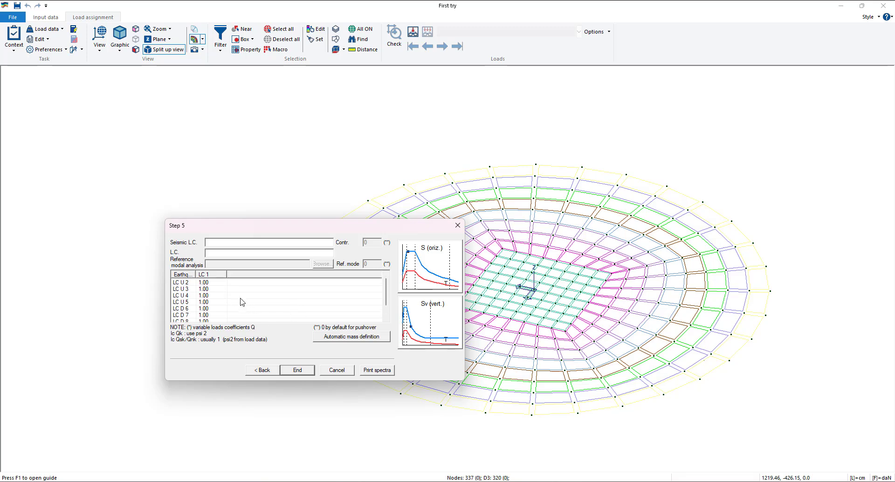
pyautogui.click(217, 276)
pyautogui.click(301, 371)
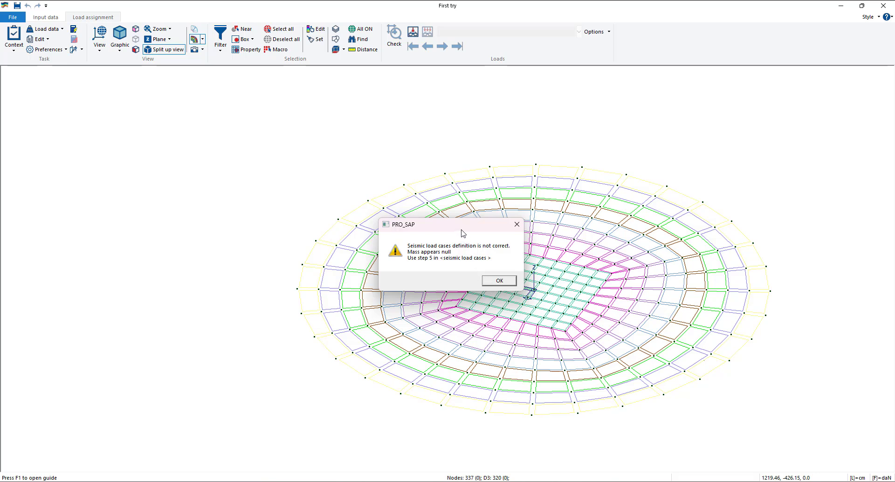
pyautogui.moveTo(462, 228); pyautogui.dragTo(384, 193)
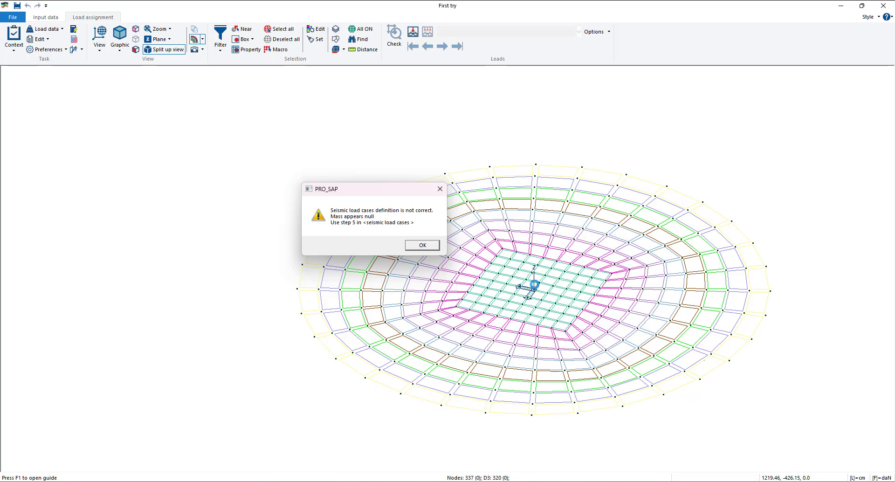
pyautogui.click(421, 245)
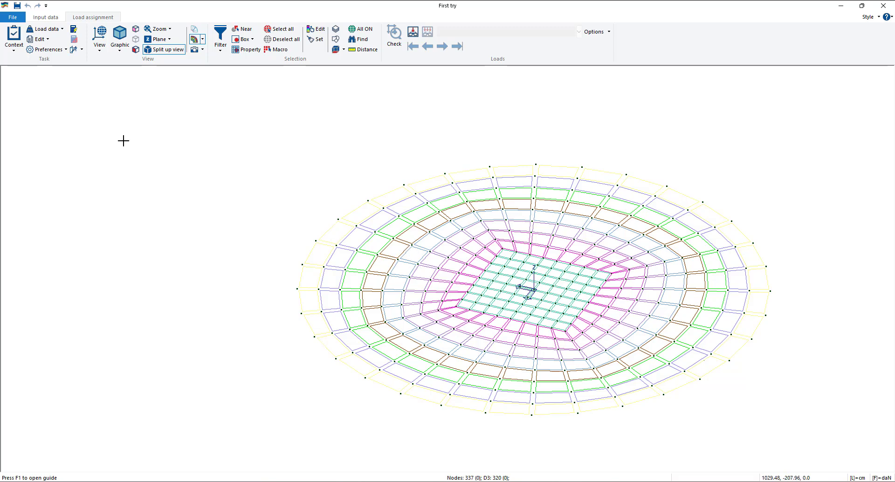
# Try generating a D2 element from the origin node with offsets dx 500 and dz 1000, and undo it.
pyautogui.click(45, 18)
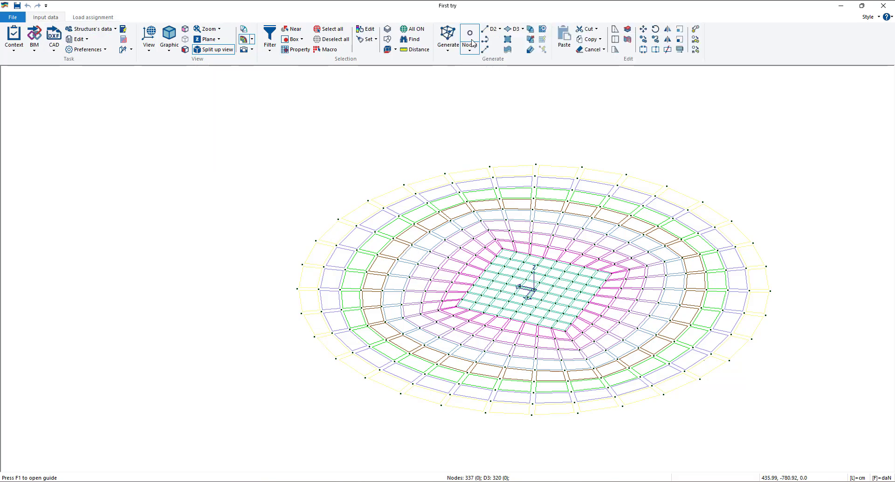
pyautogui.click(500, 30)
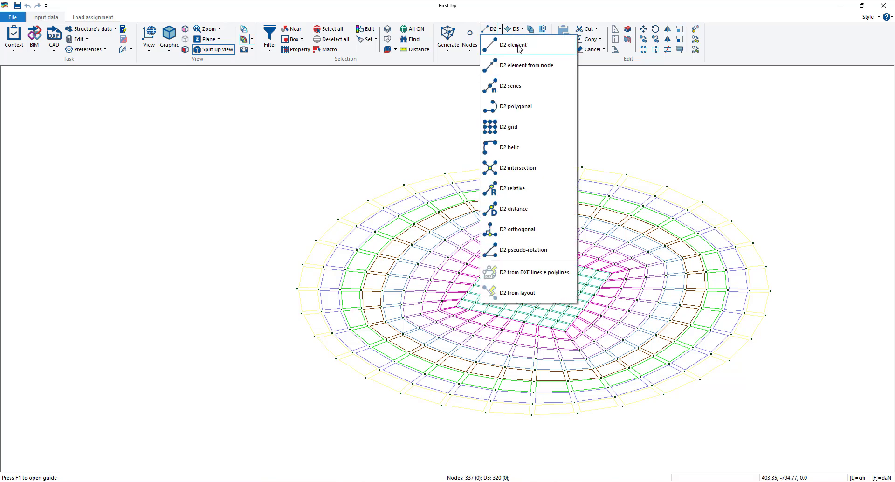
pyautogui.click(513, 65)
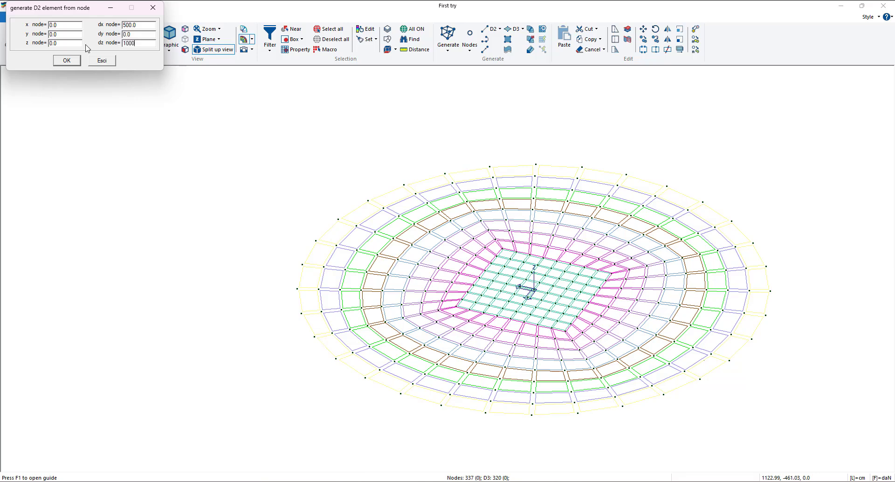
pyautogui.click(69, 62)
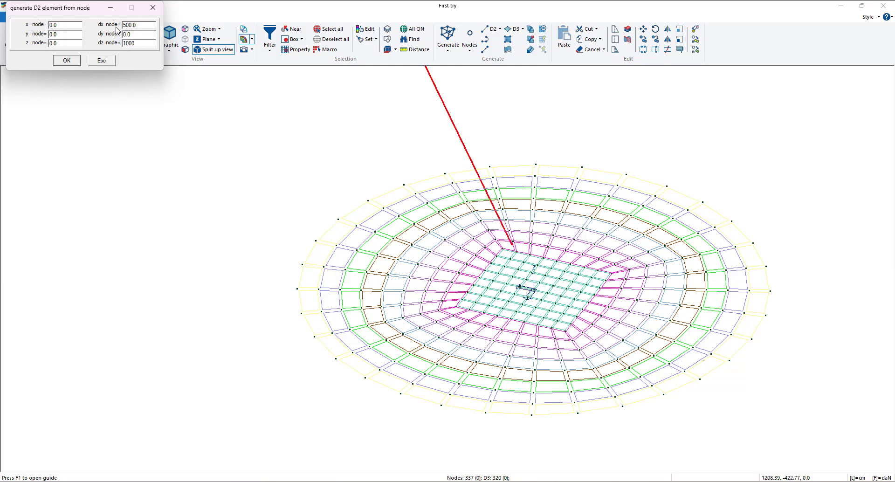
pyautogui.click(152, 8)
pyautogui.hotkey('ctrl', 'z')
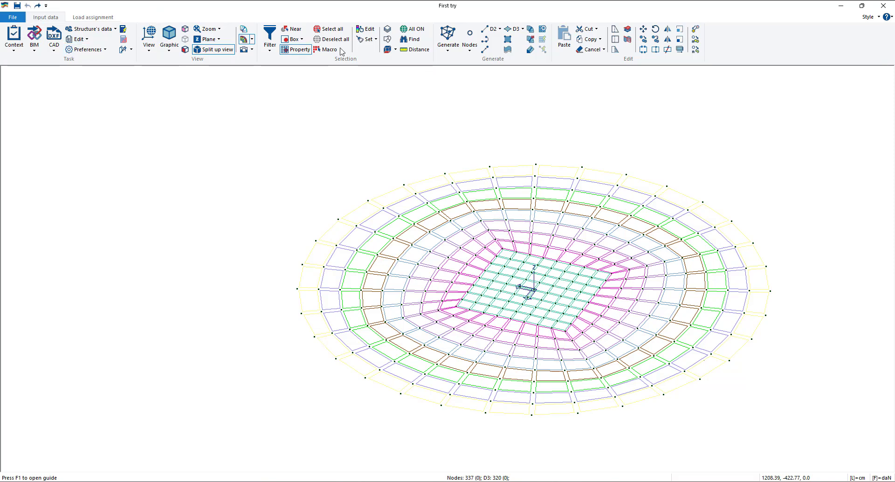
# Generate a vertical D2 element from the origin node with offsets dx 0, dy 0 and dz 1000 cm, and deselect it.
pyautogui.click(494, 29)
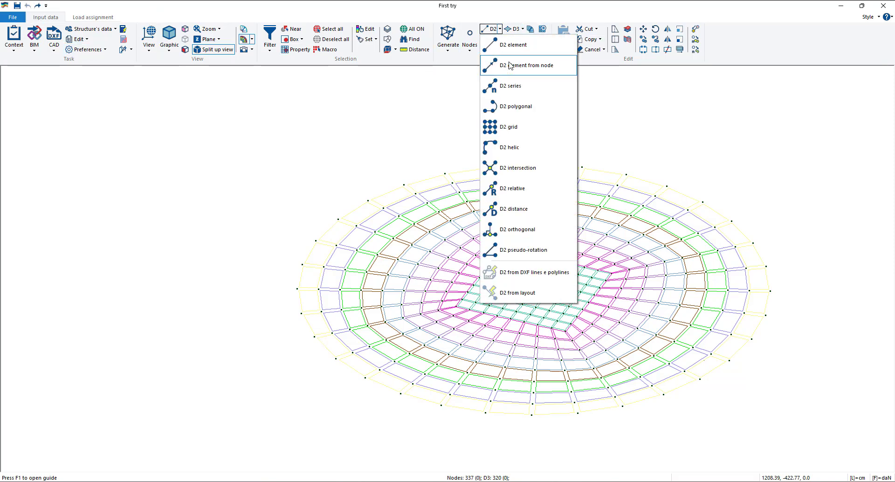
pyautogui.click(518, 58)
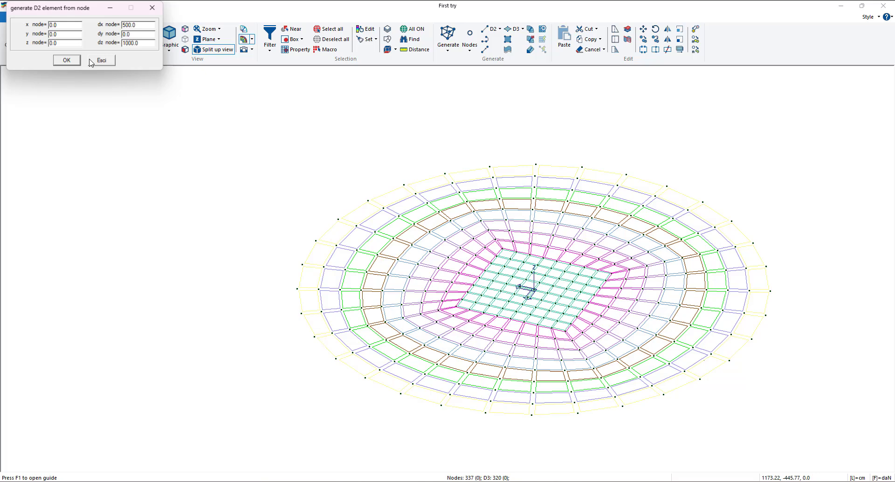
pyautogui.doubleClick(139, 25)
pyautogui.write('0')
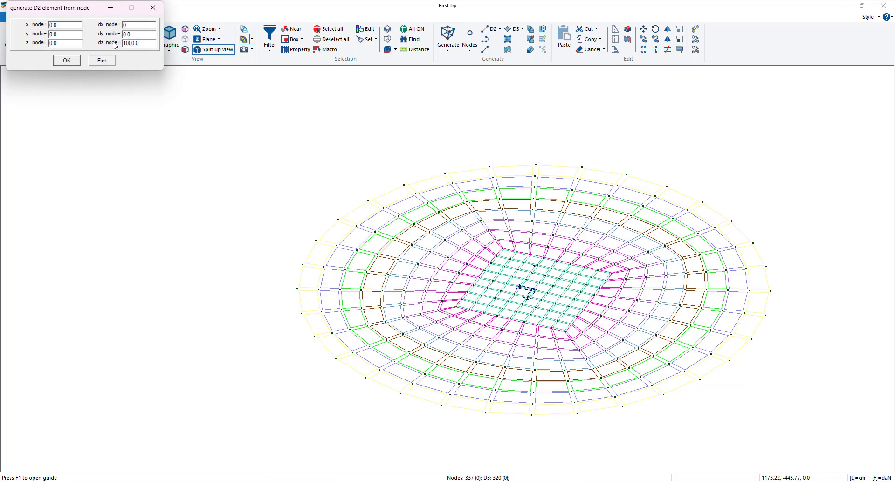
pyautogui.click(67, 61)
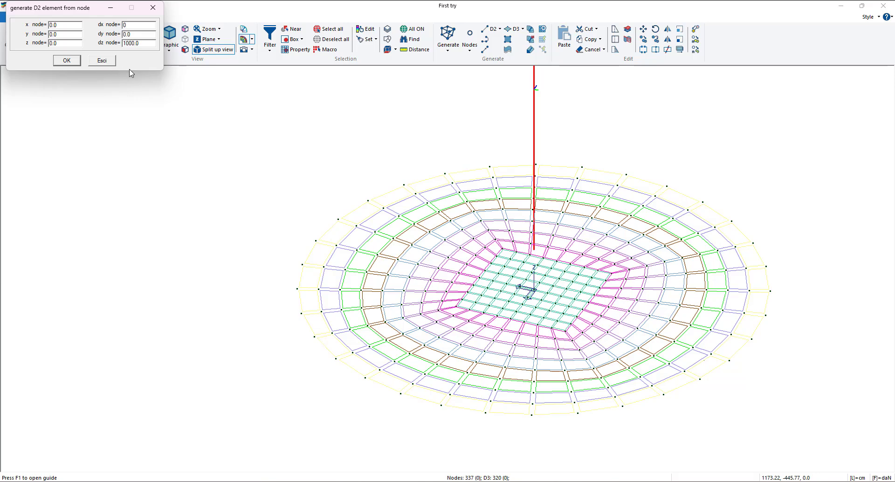
pyautogui.click(153, 8)
pyautogui.scroll(-5, 331, 173)
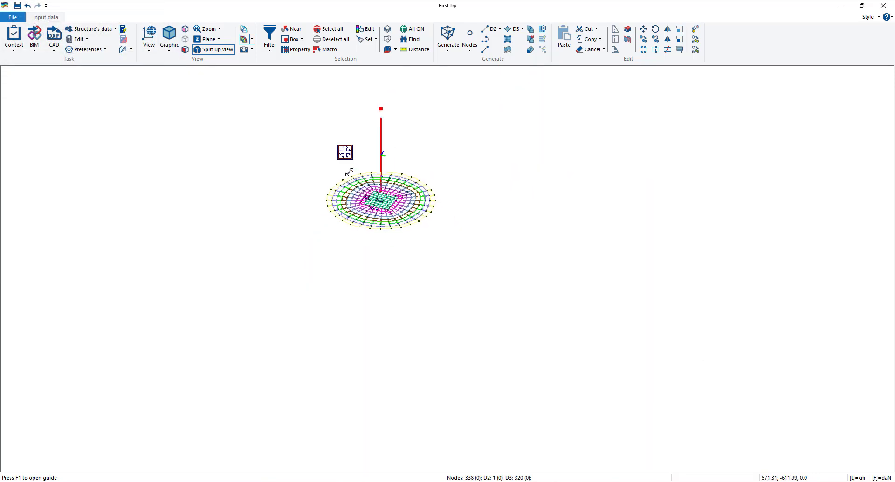
pyautogui.scroll(3, 392, 160)
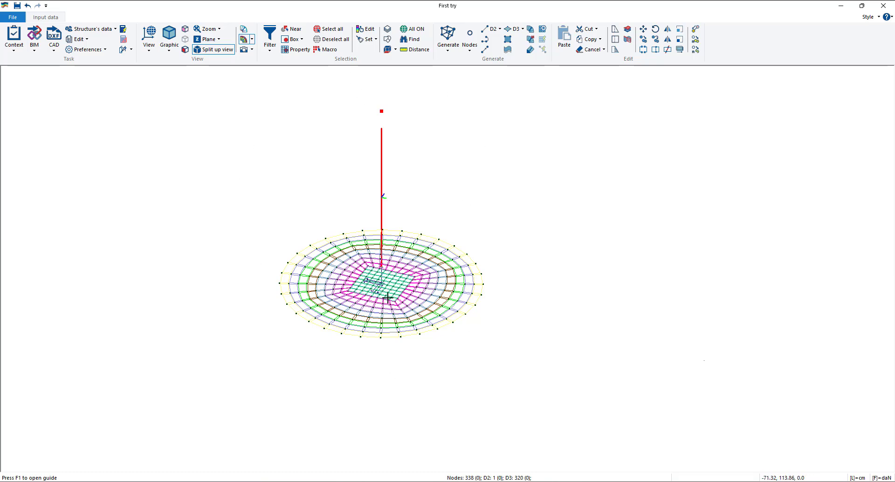
pyautogui.click(401, 348)
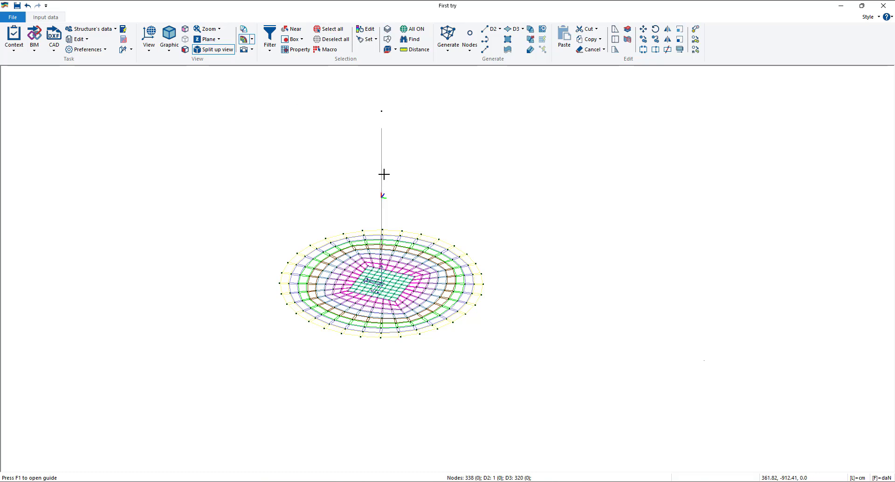
# Define a circular section for r.c. elements named "Column" with radius R 100 cm and apply it to the sections table.
pyautogui.click(80, 39)
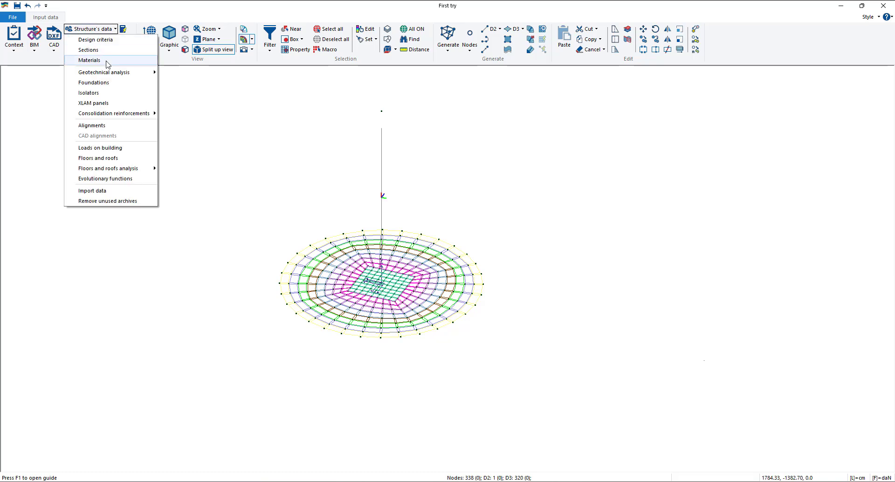
pyautogui.click(95, 58)
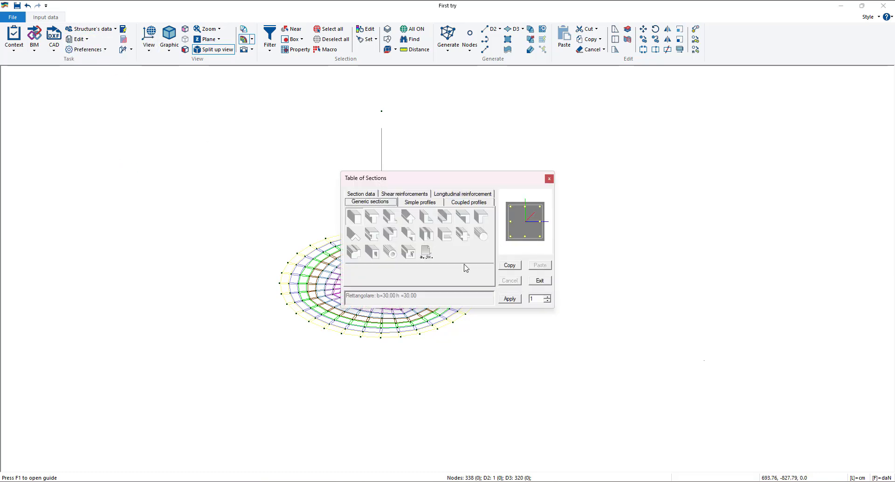
pyautogui.click(482, 237)
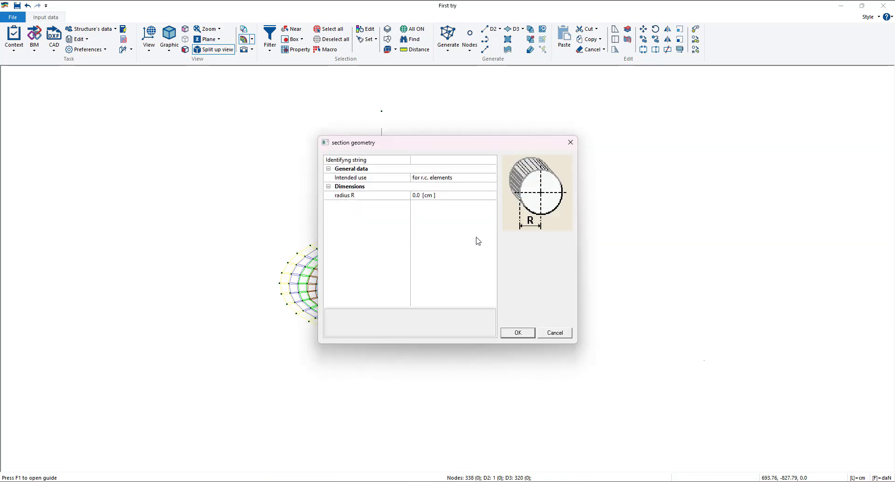
pyautogui.click(420, 162)
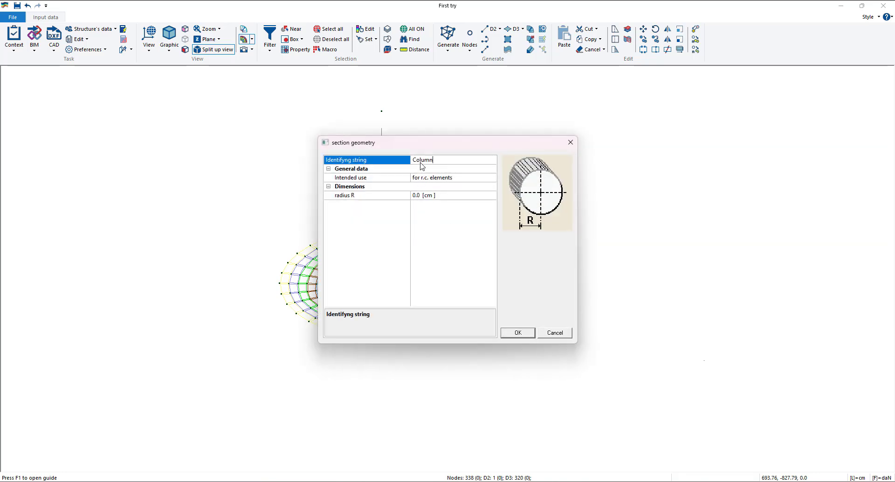
pyautogui.click(416, 196)
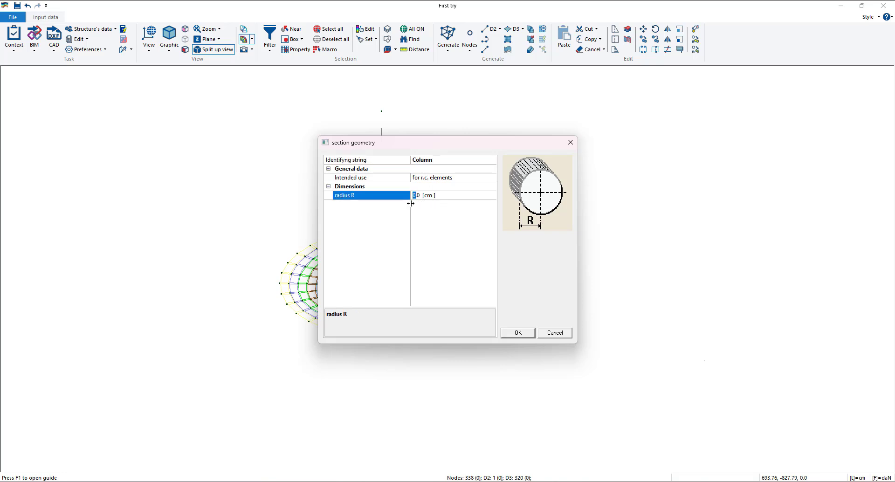
pyautogui.write('100')
pyautogui.click(518, 333)
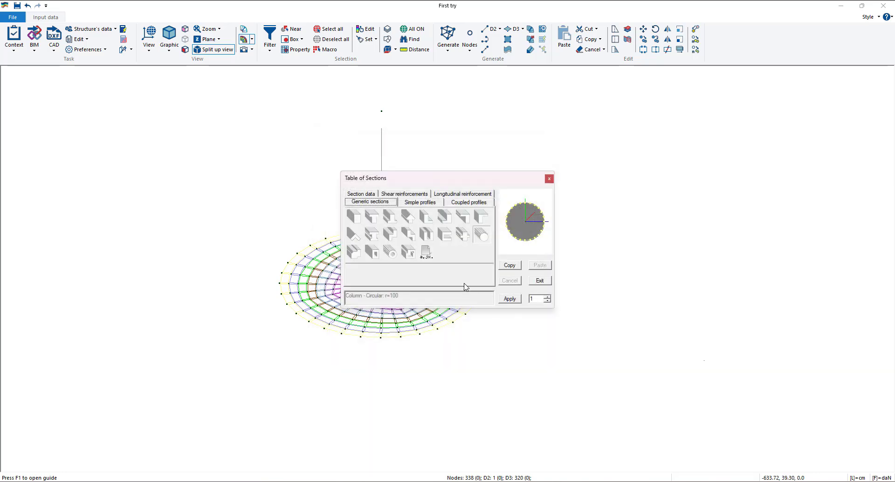
pyautogui.click(513, 301)
pyautogui.click(549, 178)
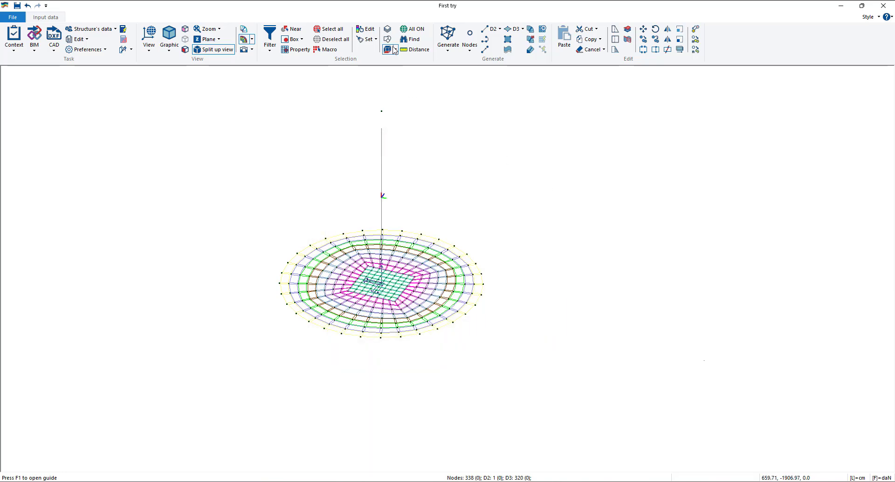
# Inspect the properties of the vertical D2 element, close them and display the model in solid view.
pyautogui.click(365, 29)
pyautogui.click(381, 150)
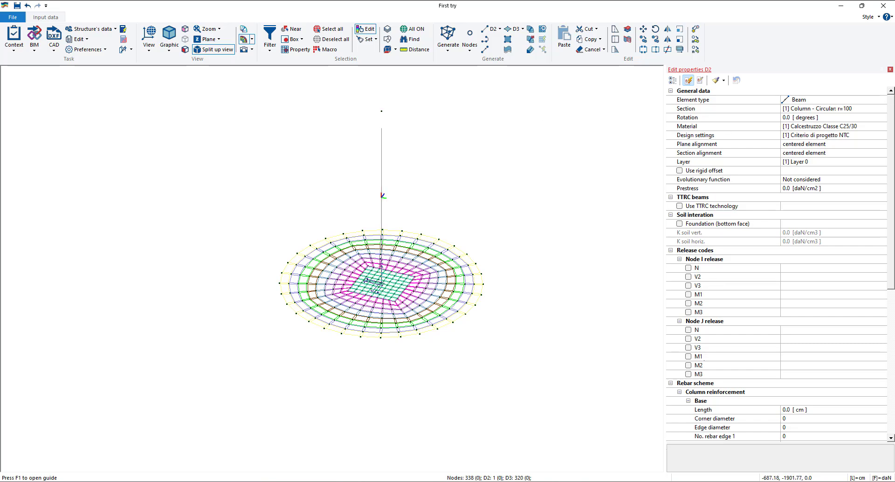
pyautogui.click(889, 69)
pyautogui.click(169, 37)
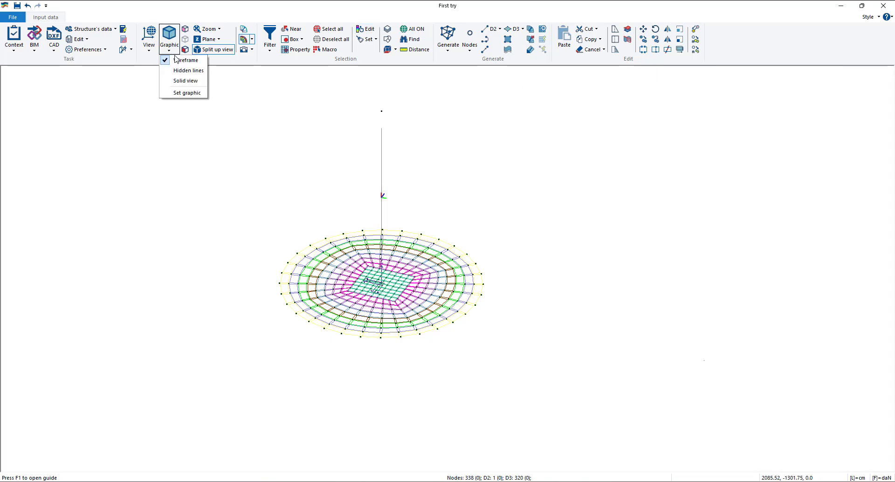
pyautogui.click(179, 81)
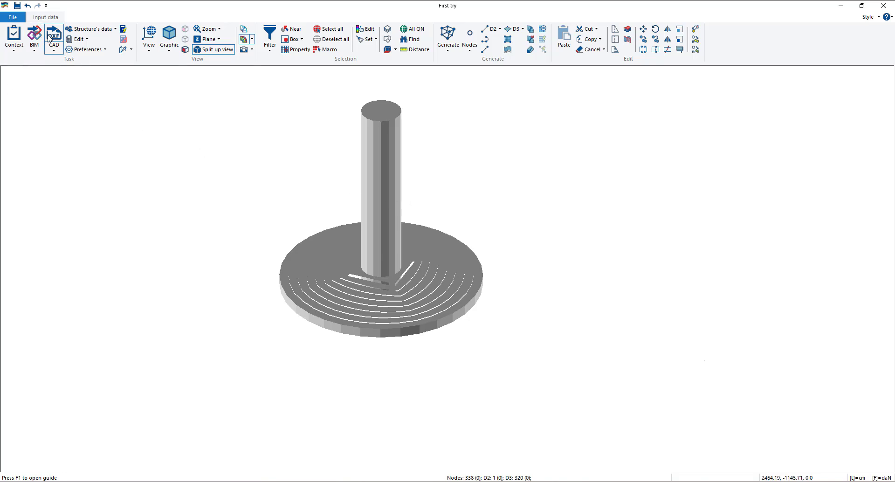
# Run the structure data check, close its report and return the model to wireframe display.
pyautogui.click(15, 44)
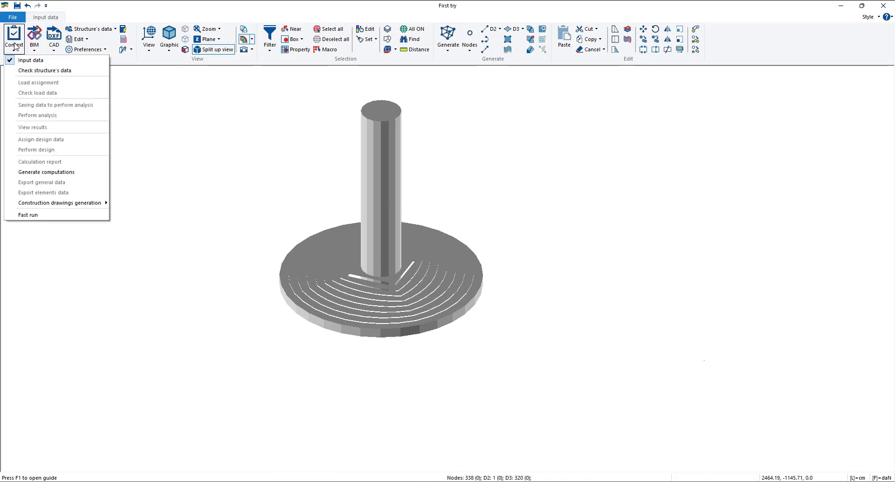
pyautogui.click(26, 72)
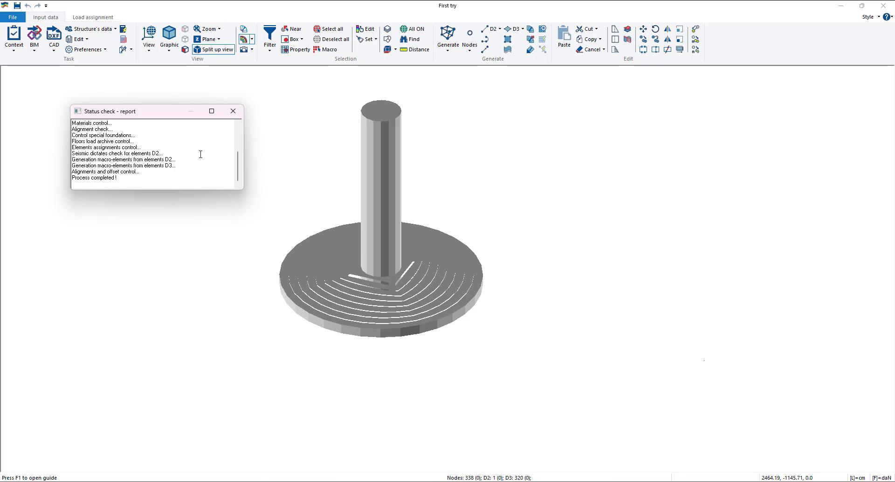
pyautogui.click(233, 111)
pyautogui.click(169, 42)
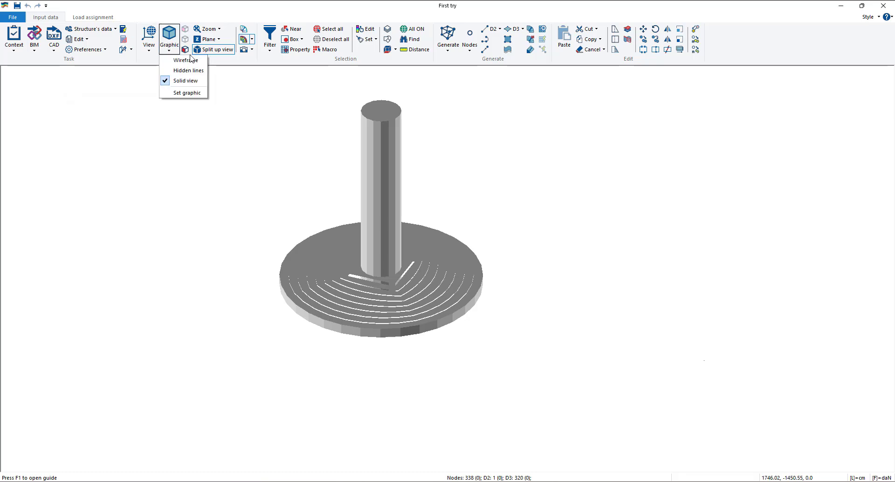
pyautogui.click(199, 69)
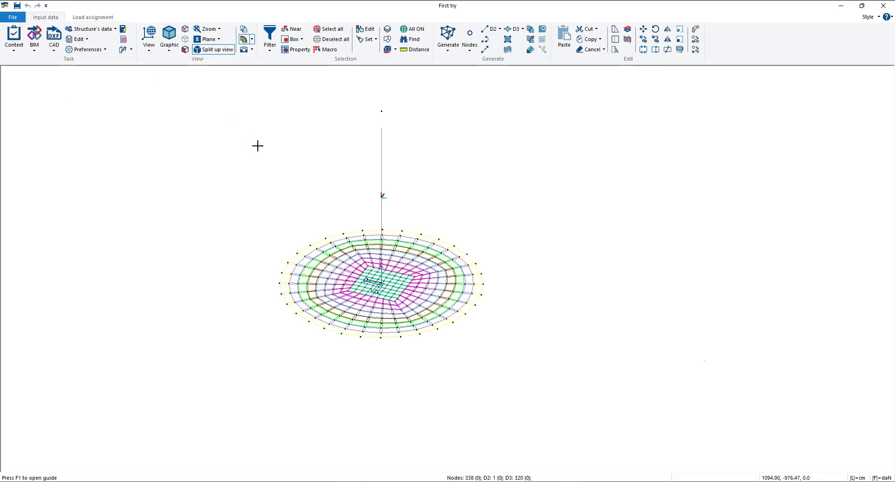
# In the seismic load case definition, compute the T1 periods for the 1000 cm building height and finish the definition.
pyautogui.click(86, 18)
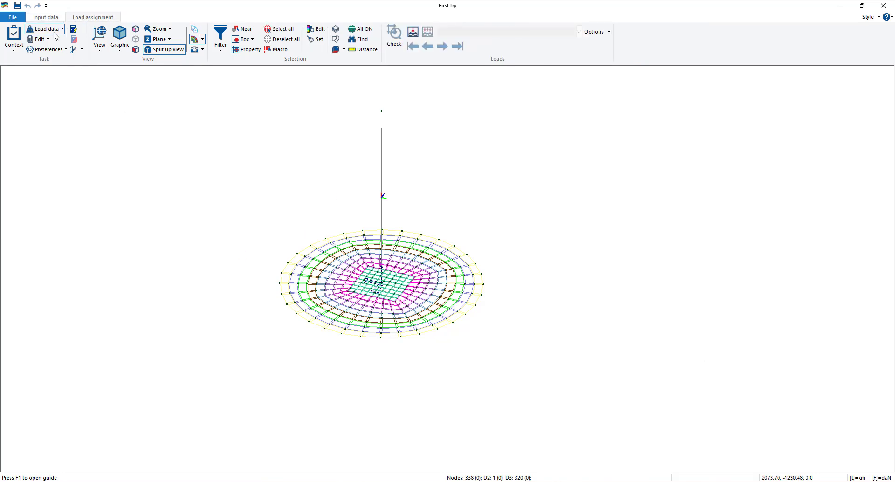
pyautogui.click(46, 29)
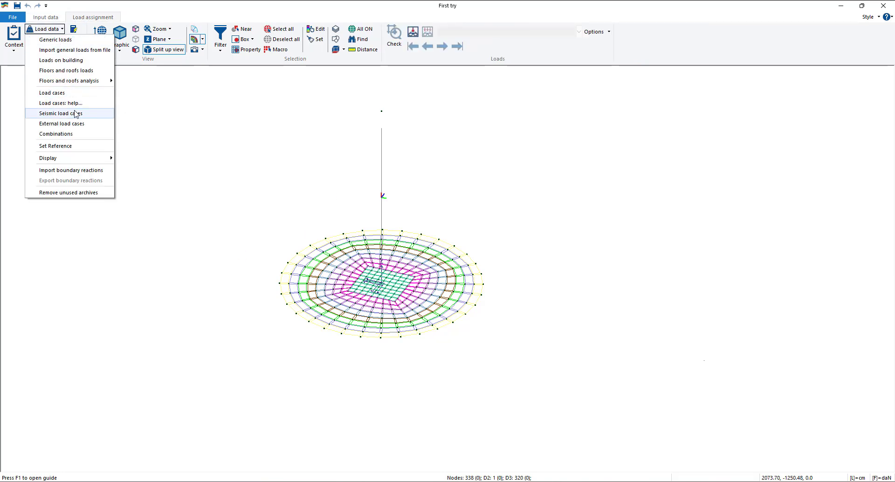
pyautogui.click(78, 113)
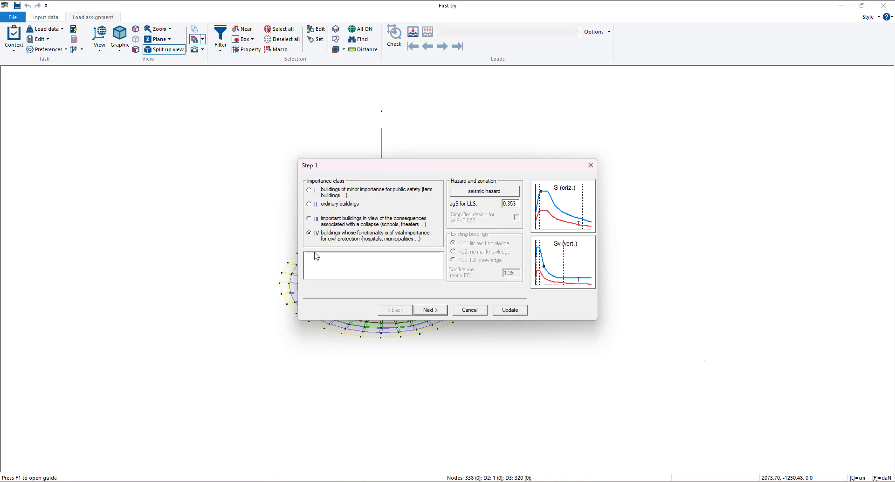
pyautogui.click(429, 310)
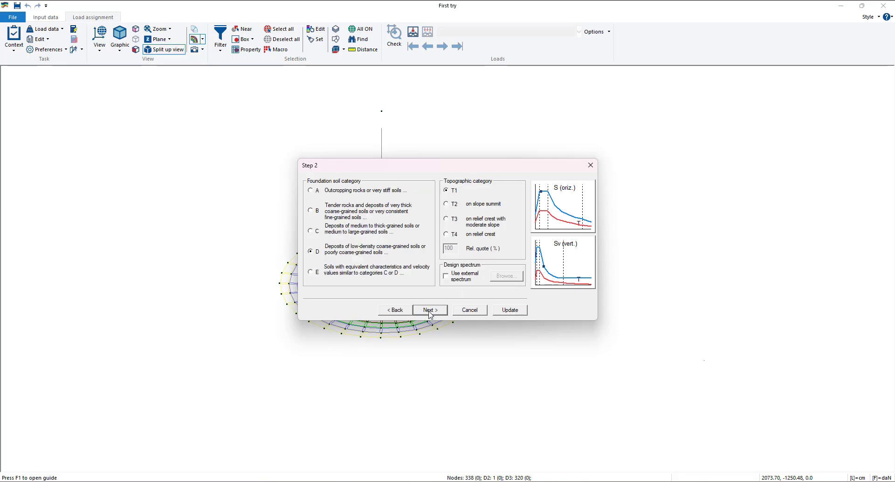
pyautogui.click(429, 309)
pyautogui.click(430, 310)
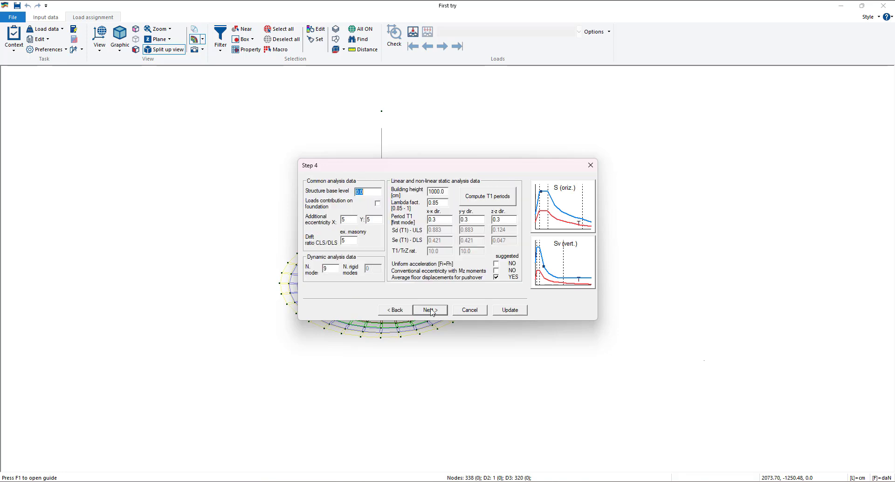
pyautogui.click(502, 204)
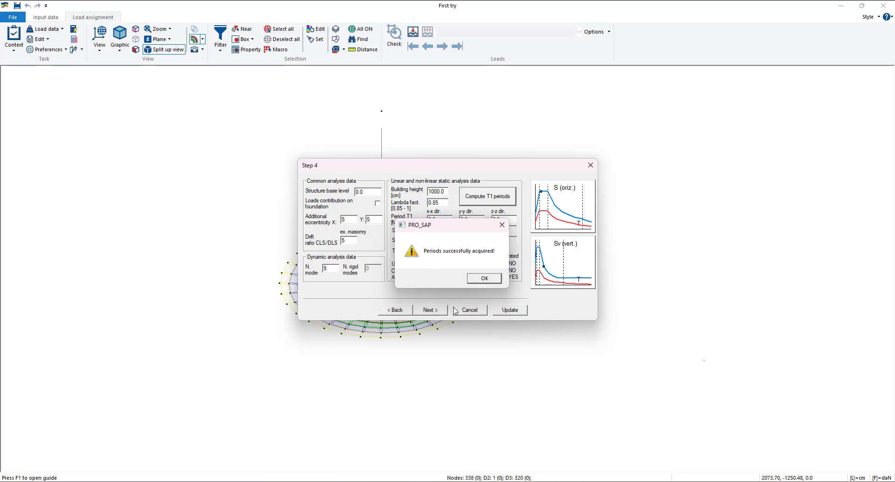
pyautogui.click(495, 279)
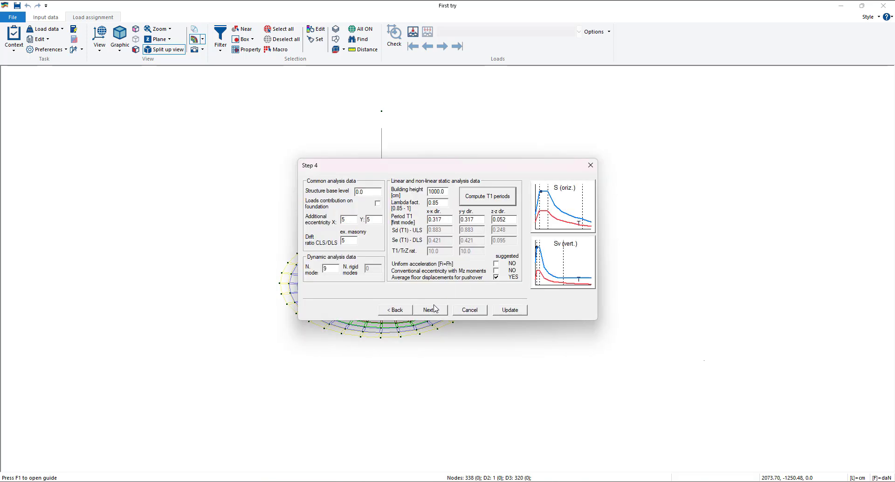
pyautogui.click(437, 311)
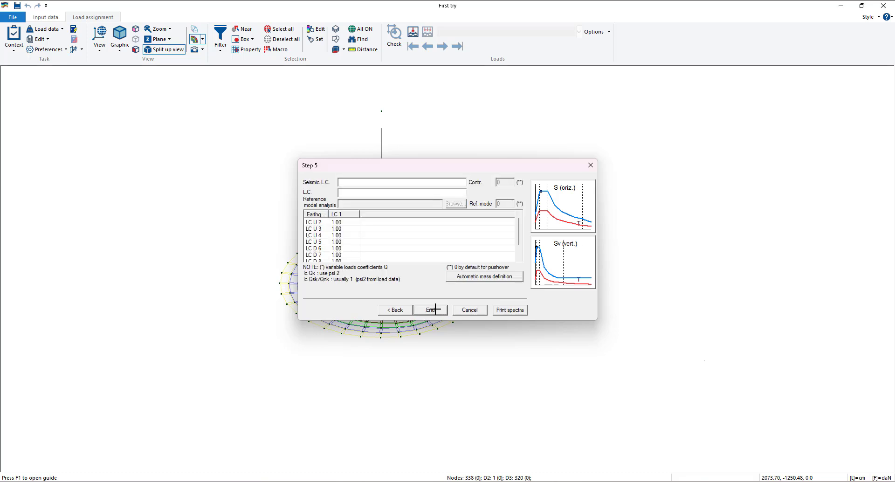
pyautogui.click(434, 310)
pyautogui.moveTo(456, 276); pyautogui.dragTo(489, 303, button='middle')
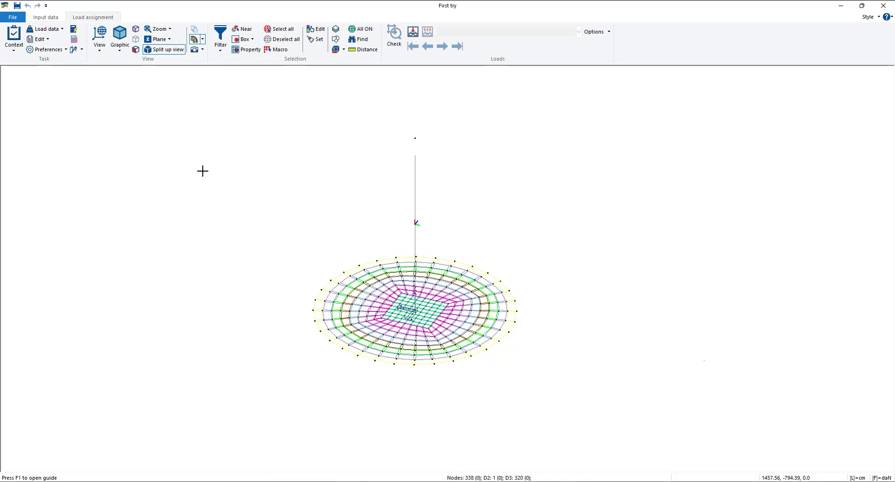
# Start a new nodal load in the generic load table and name it "Puntual action".
pyautogui.click(47, 29)
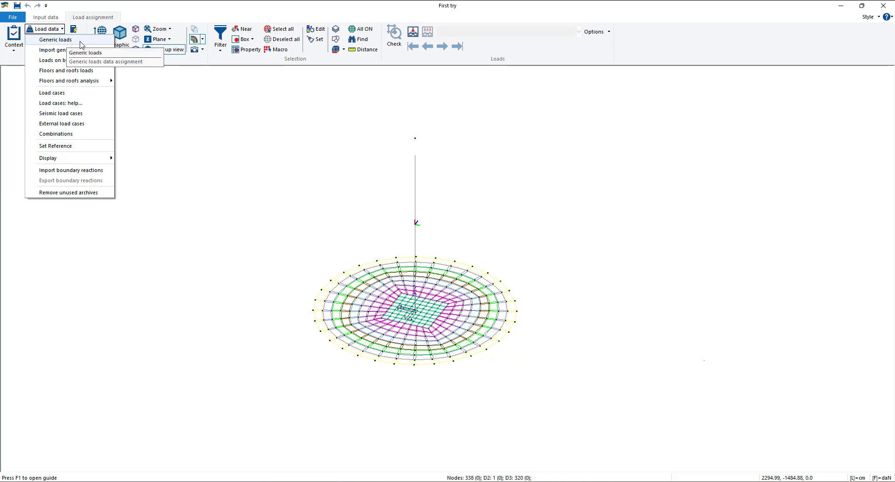
pyautogui.click(55, 39)
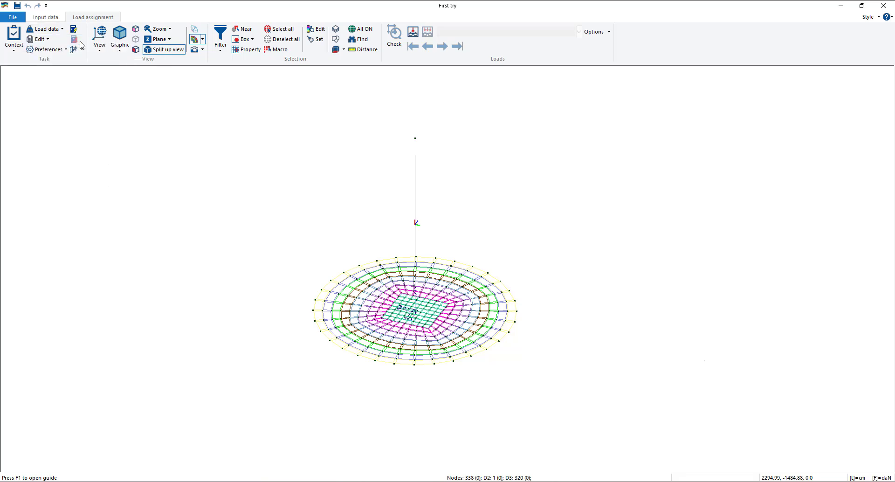
pyautogui.moveTo(387, 182); pyautogui.dragTo(172, 134)
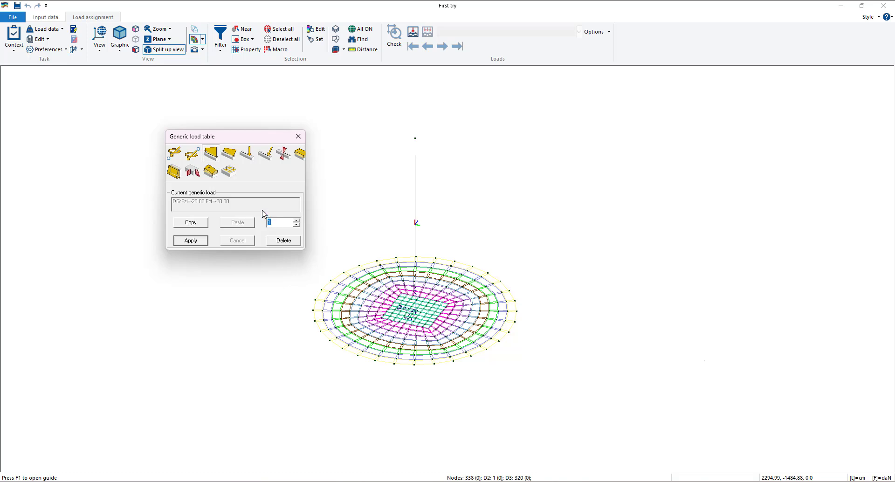
pyautogui.click(174, 153)
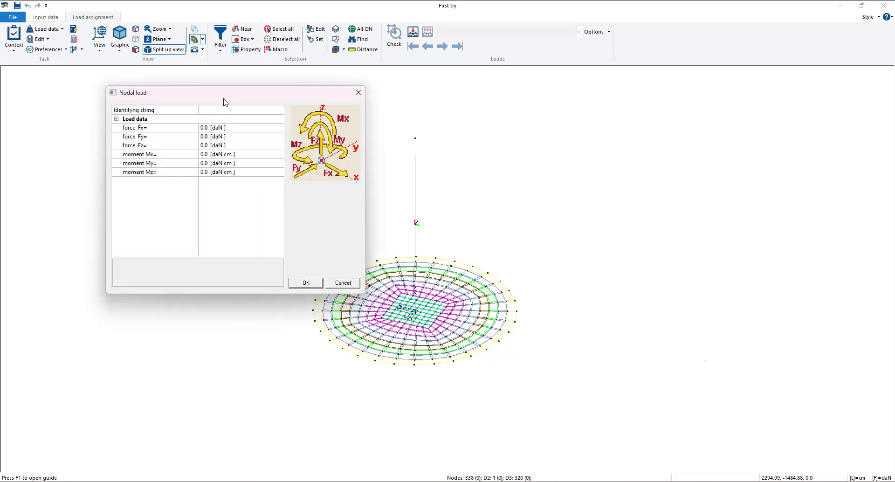
pyautogui.moveTo(223, 93); pyautogui.dragTo(199, 190)
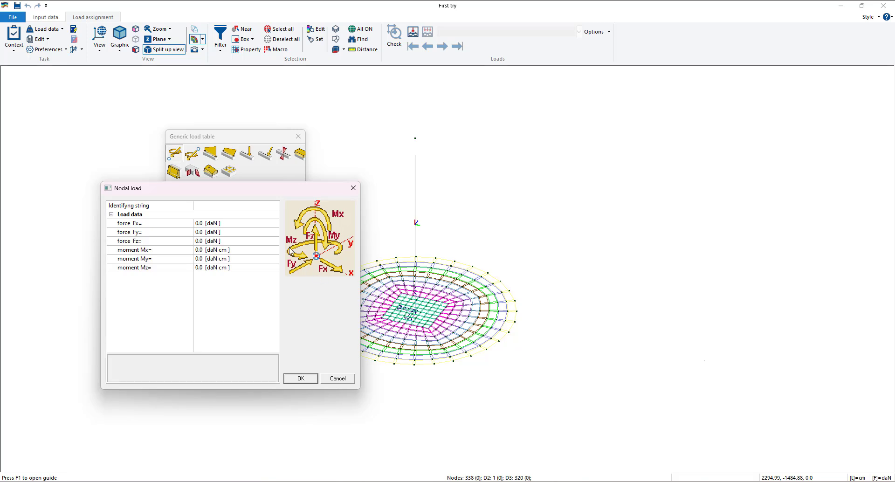
pyautogui.click(204, 206)
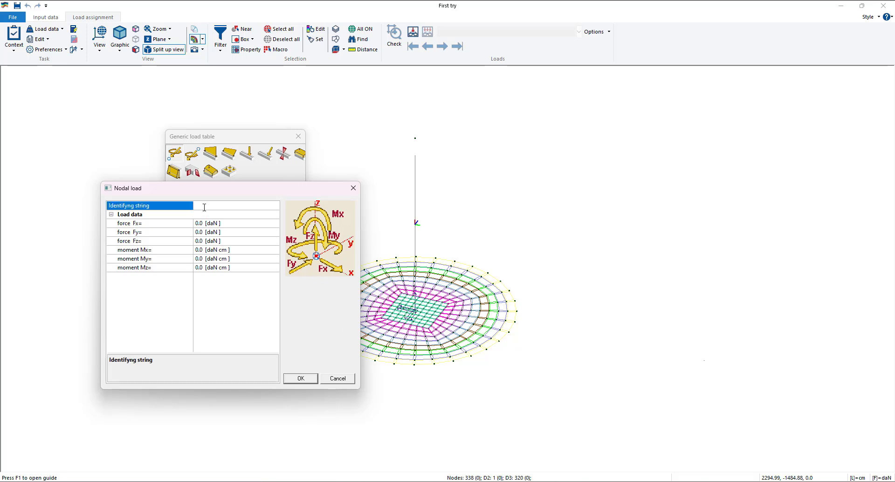
pyautogui.write('POIntak')
pyautogui.press('BackSpace')
pyautogui.press('BackSpace')
pyautogui.press('BackSpace')
# Set the nodal load's force Fz to 200 daN, confirm it and apply it to the generic load table.
pyautogui.click(199, 223)
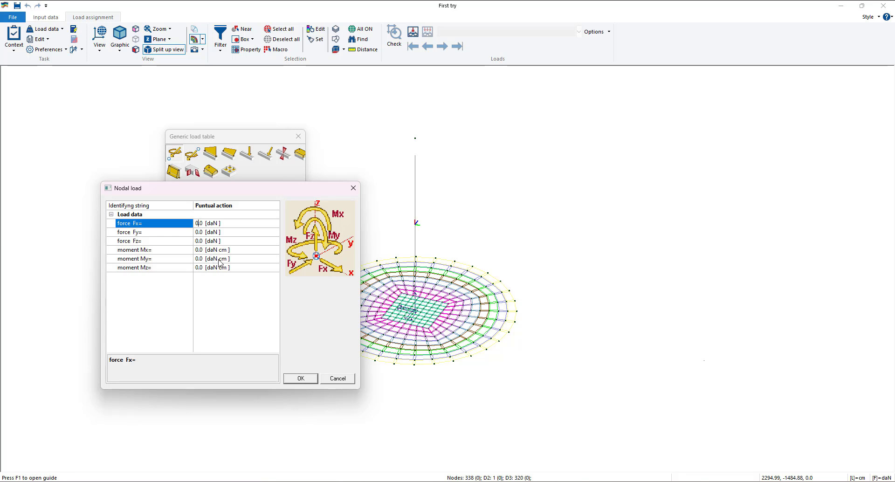
pyautogui.click(201, 241)
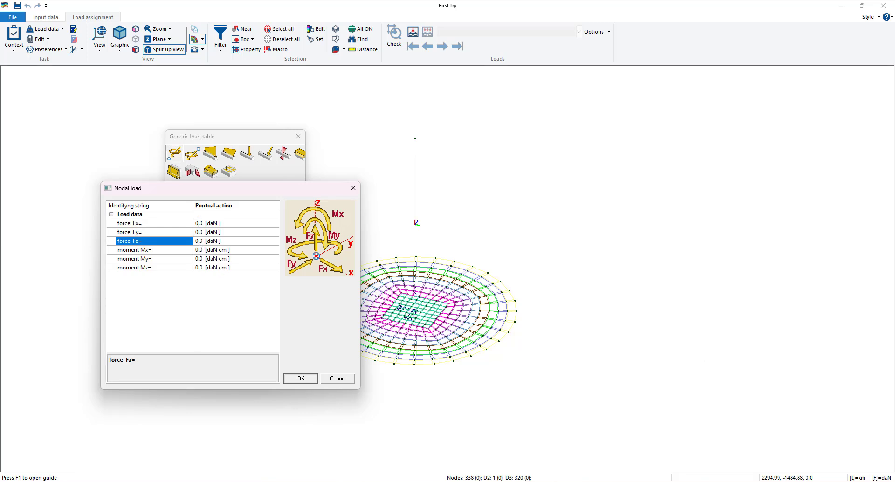
pyautogui.press('Delete')
pyautogui.write('200')
pyautogui.click(300, 378)
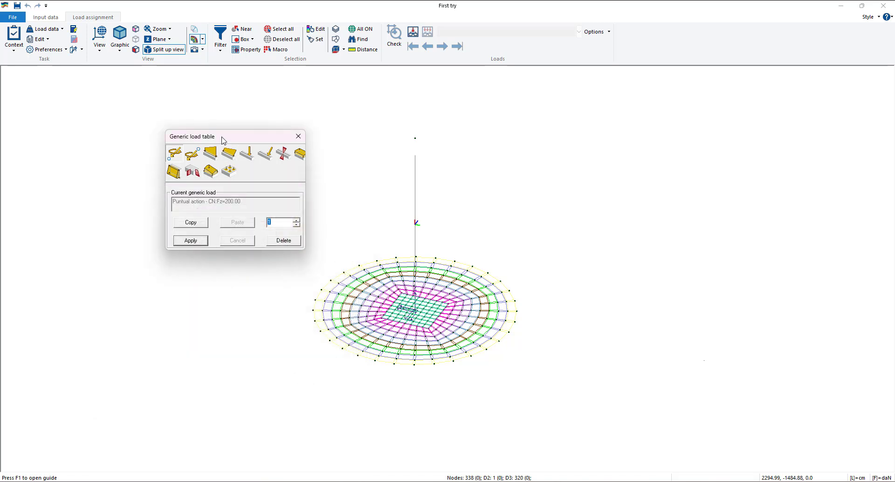
pyautogui.moveTo(224, 140)
pyautogui.mouseDown()
pyautogui.moveTo(229, 154)
pyautogui.moveTo(209, 137)
pyautogui.mouseUp()
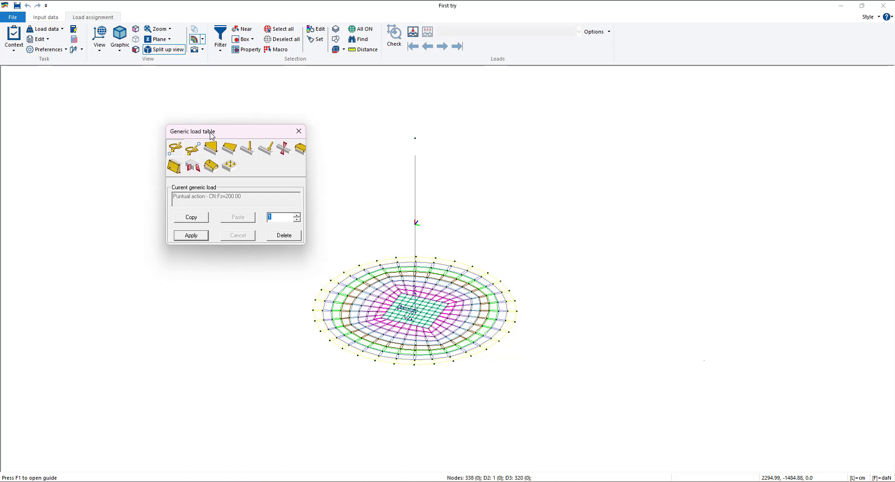
pyautogui.click(201, 236)
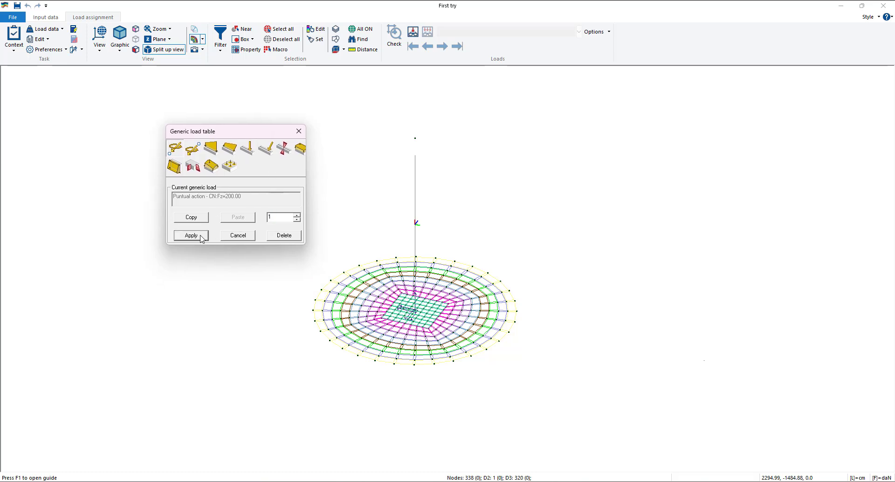
# Try changing the Fz force of nodal load 1 to 500 daN and switch to another load without applying the change.
pyautogui.click(174, 149)
pyautogui.click(204, 140)
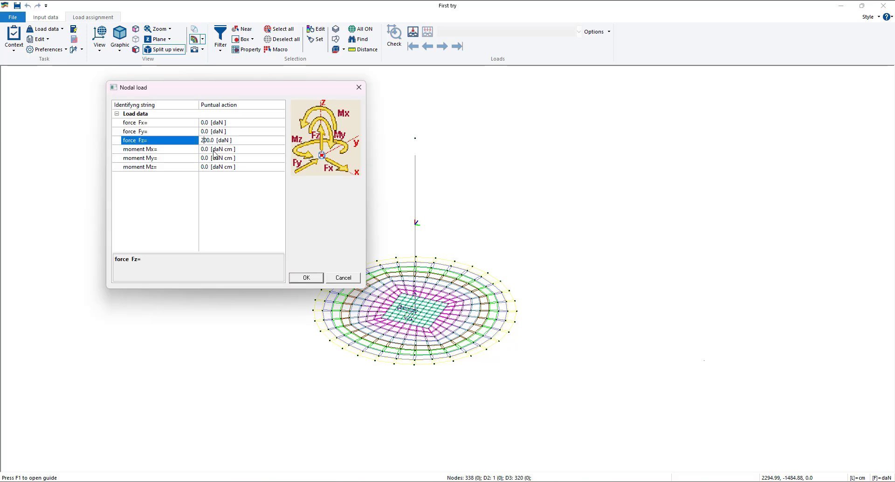
pyautogui.press('BackSpace')
pyautogui.write('5')
pyautogui.click(306, 278)
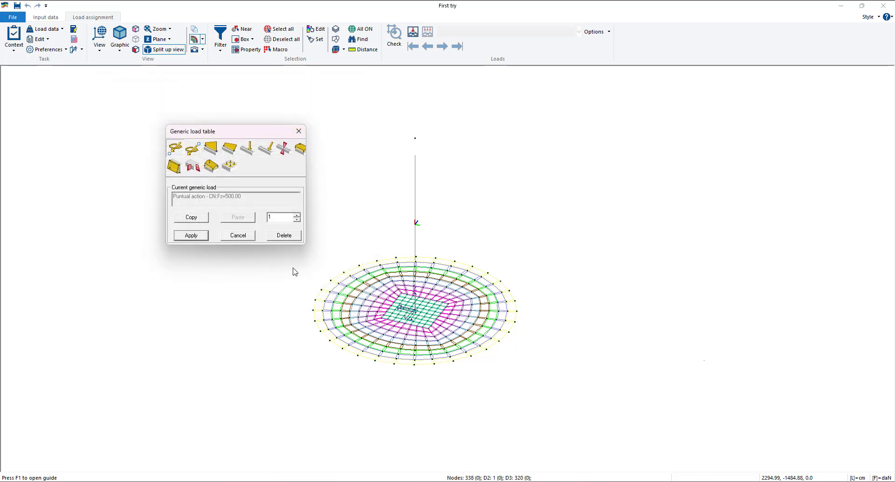
pyautogui.click(296, 215)
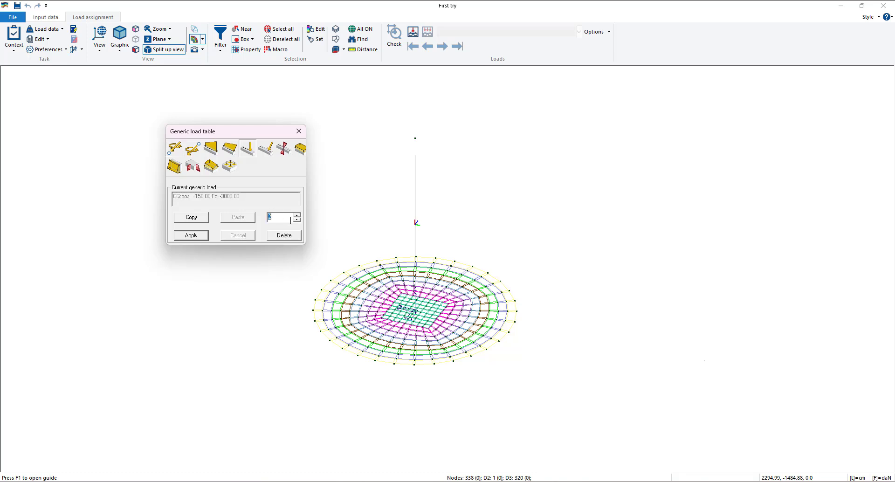
pyautogui.click(296, 219)
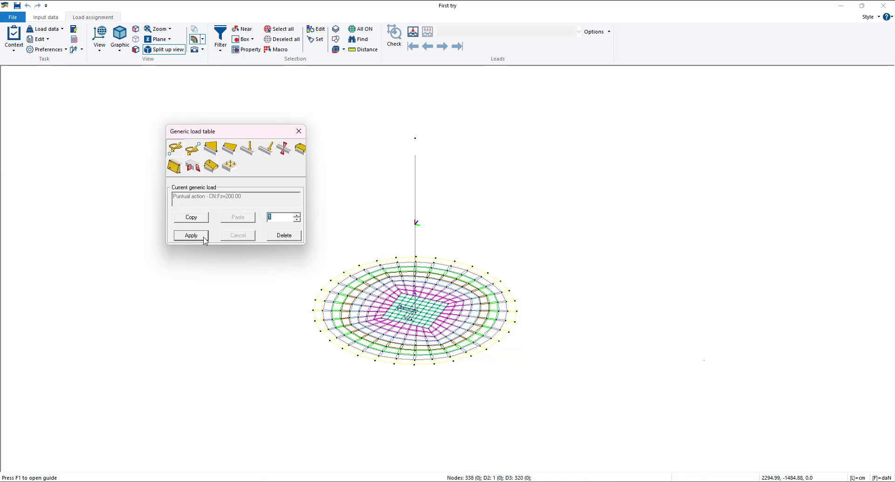
# Browse the entries of the generic load table up to number 6 and return to number 2.
pyautogui.click(296, 215)
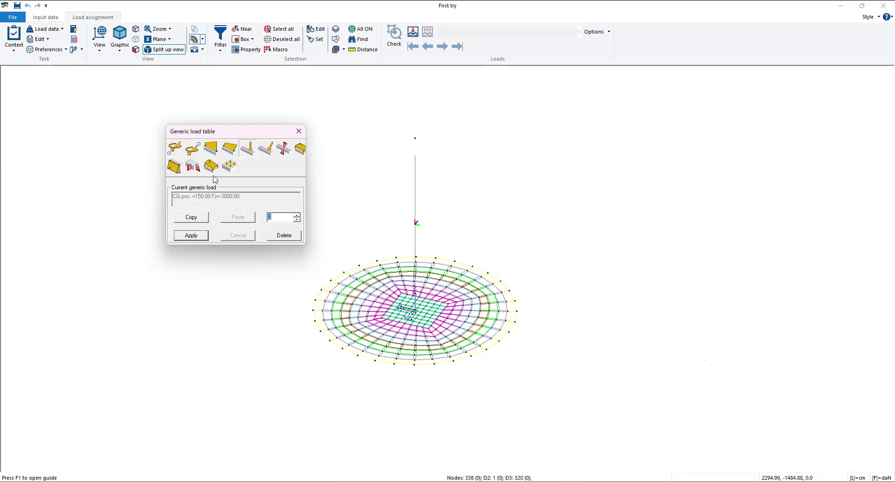
pyautogui.click(298, 215)
pyautogui.click(298, 214)
pyautogui.click(297, 215)
pyautogui.click(297, 215)
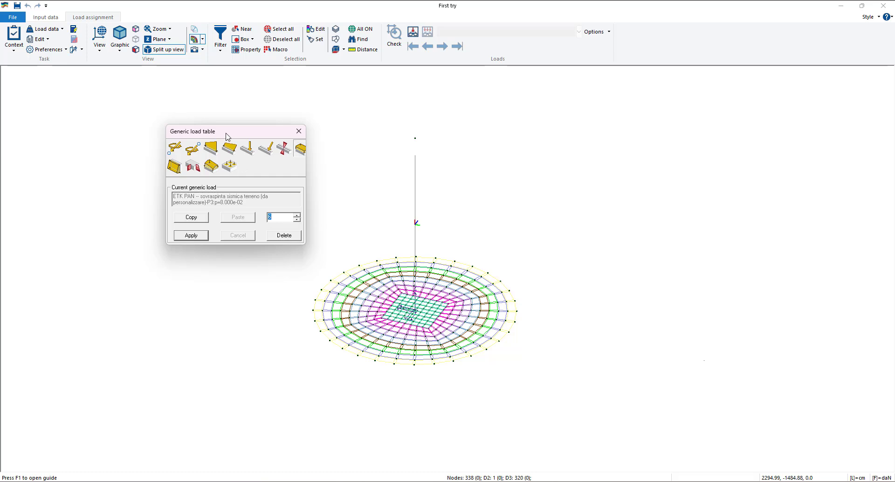
pyautogui.moveTo(228, 137); pyautogui.dragTo(241, 169)
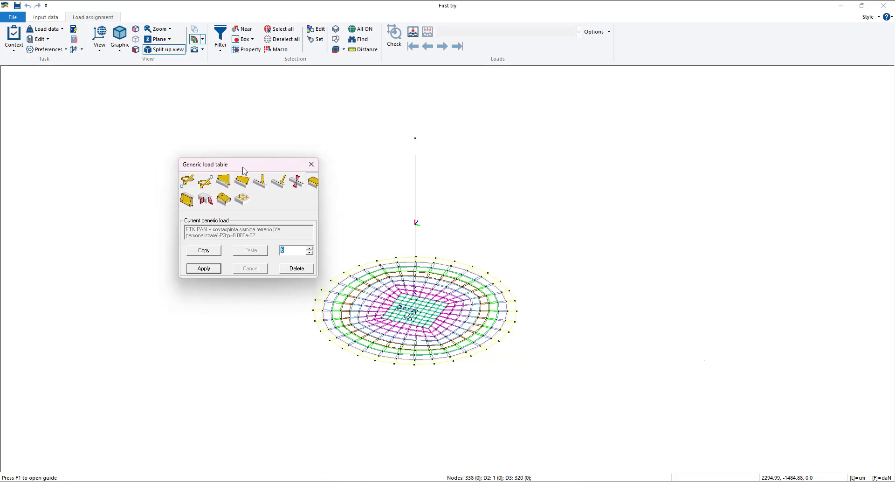
pyautogui.click(309, 254)
pyautogui.click(309, 254)
pyautogui.click(310, 254)
pyautogui.click(309, 254)
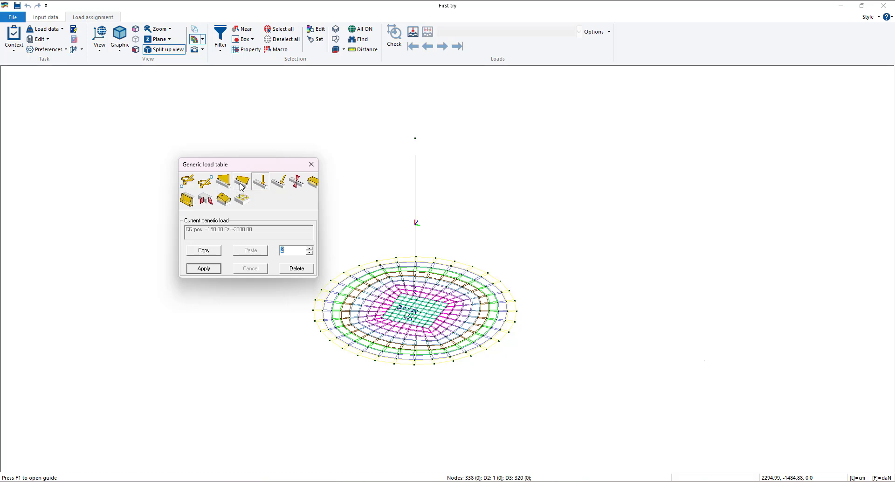
# View the parameters of a global distributed load and a local distributed load, cancelling both definitions.
pyautogui.click(224, 183)
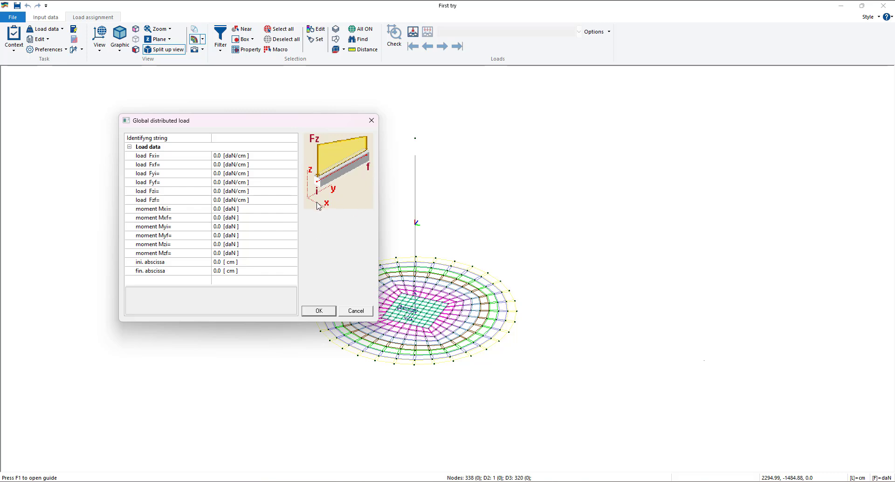
pyautogui.click(363, 314)
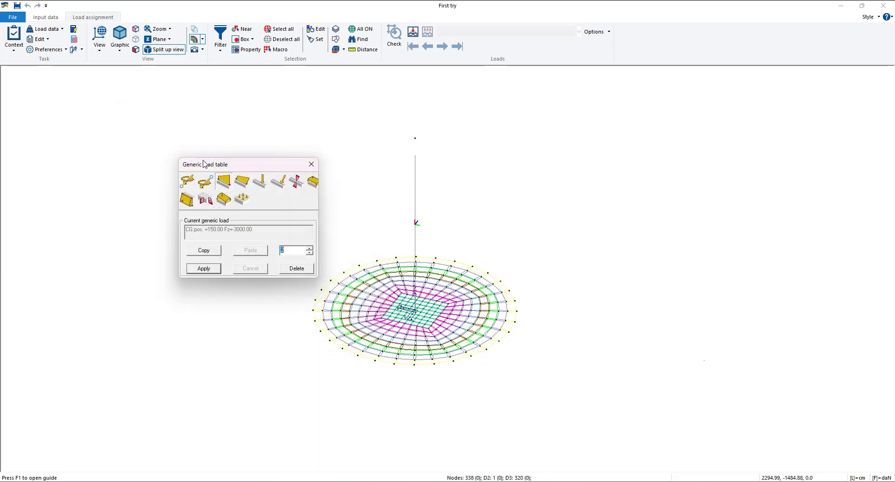
pyautogui.click(238, 180)
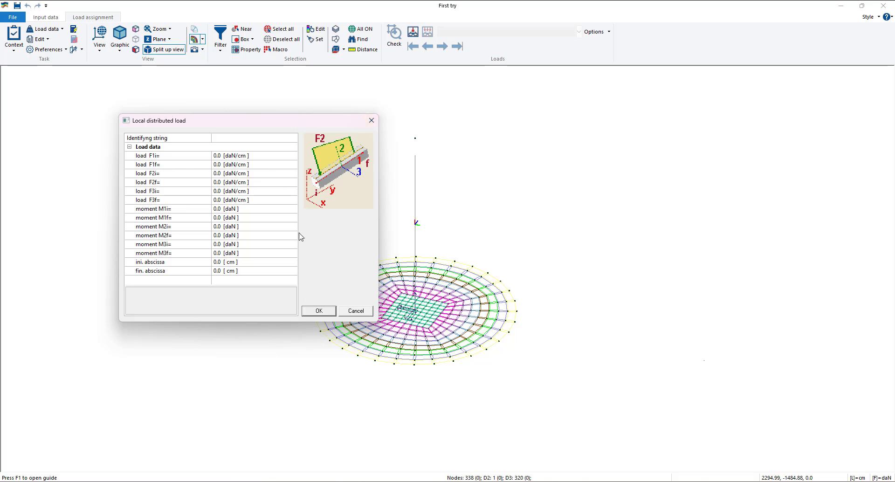
pyautogui.click(355, 312)
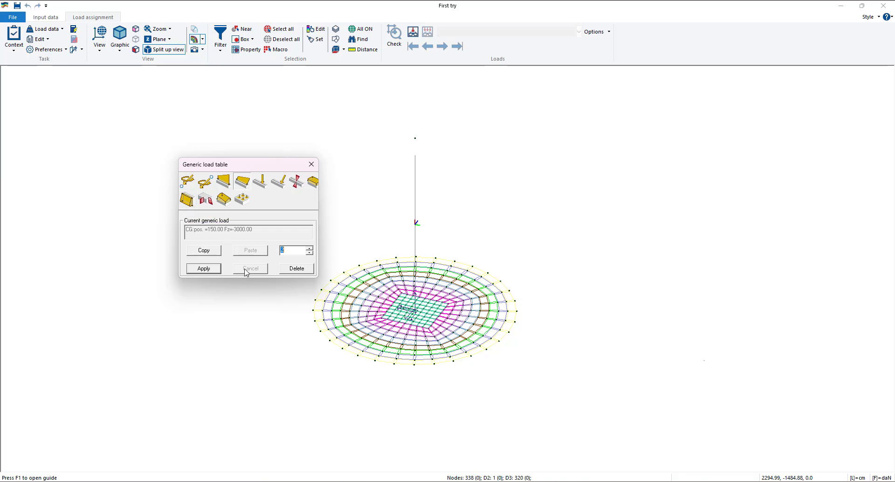
# Define a uniform pressure load in entry 2, named "Pressure load", with a pressure of 100 daN/cm2.
pyautogui.click(312, 183)
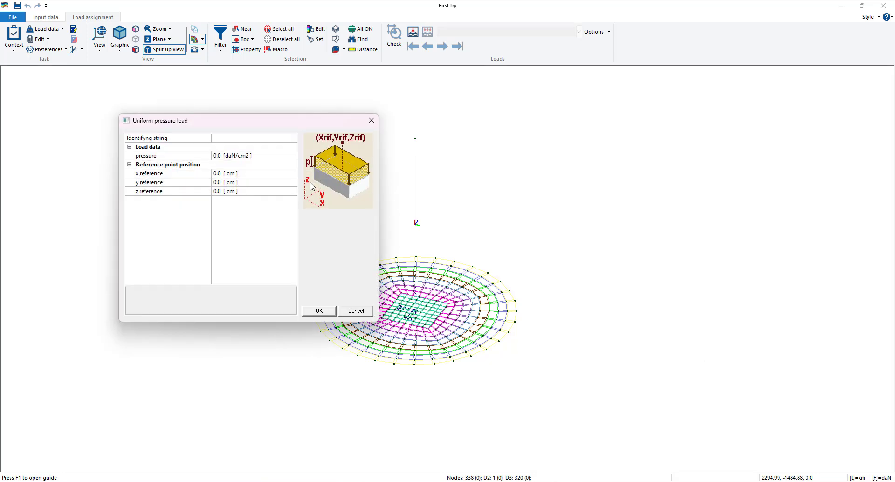
pyautogui.click(234, 140)
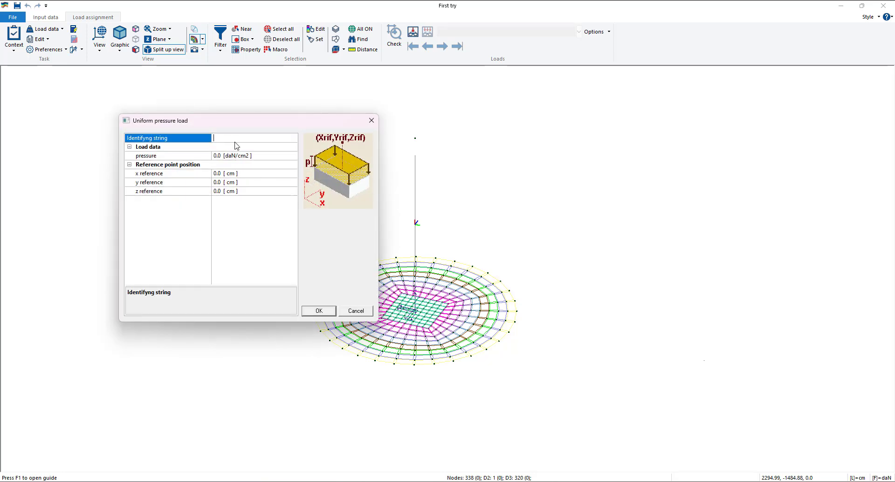
pyautogui.write('Pressure load')
pyautogui.click(217, 156)
pyautogui.press('BackSpace')
pyautogui.press('BackSpace')
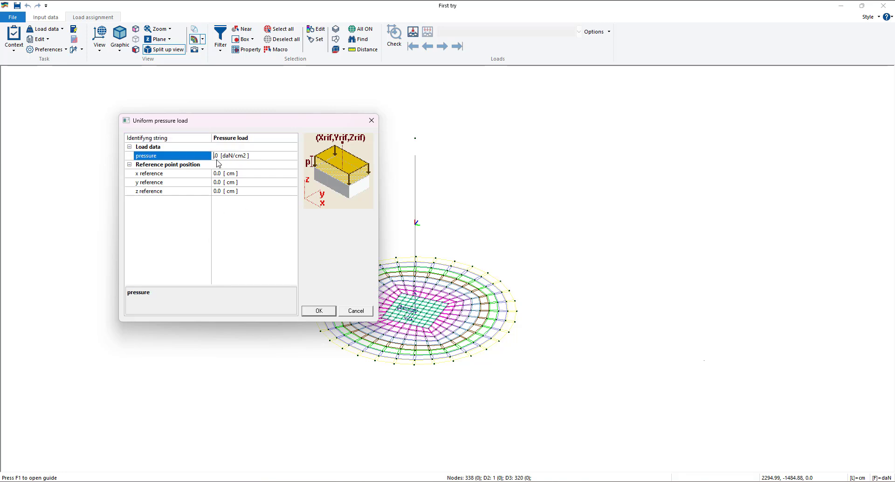
pyautogui.write('100')
# Set the pressure load's z reference to -10 cm, confirm it, and review entries 1 and 2 before closing the generic load table.
pyautogui.click(214, 191)
pyautogui.press('Delete')
pyautogui.press('Delete')
pyautogui.write('-')
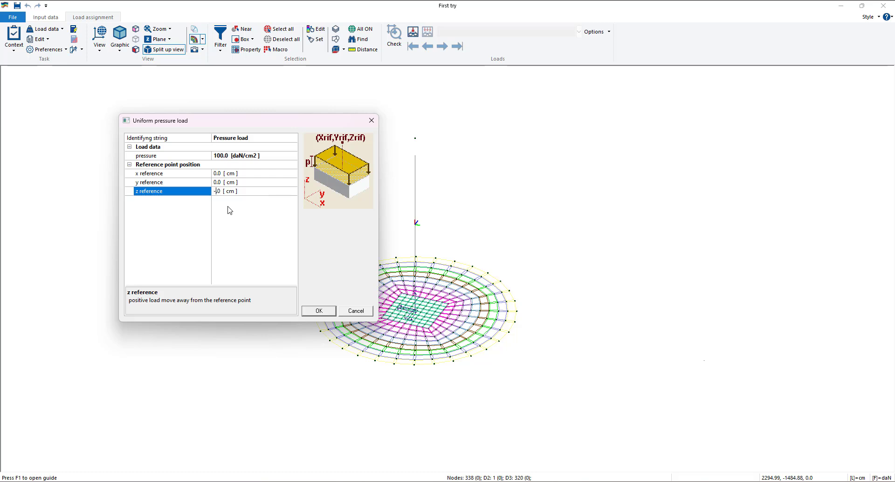
pyautogui.write('10')
pyautogui.click(317, 311)
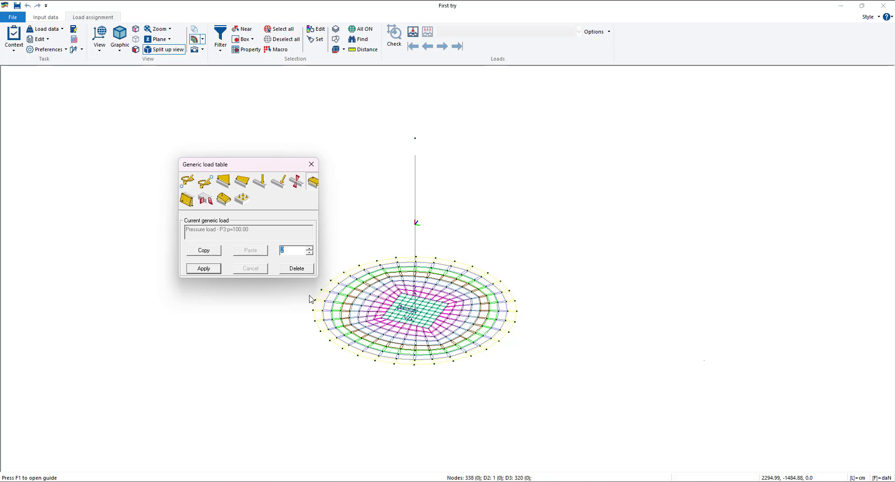
pyautogui.click(309, 253)
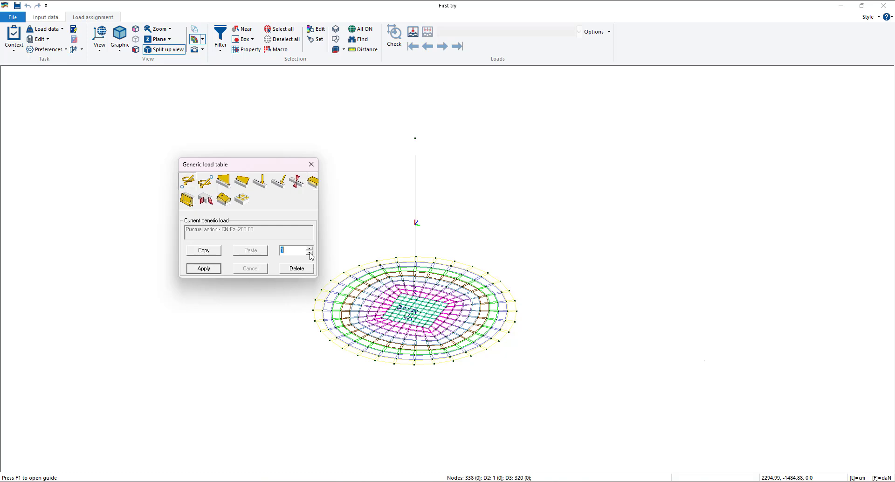
pyautogui.click(309, 249)
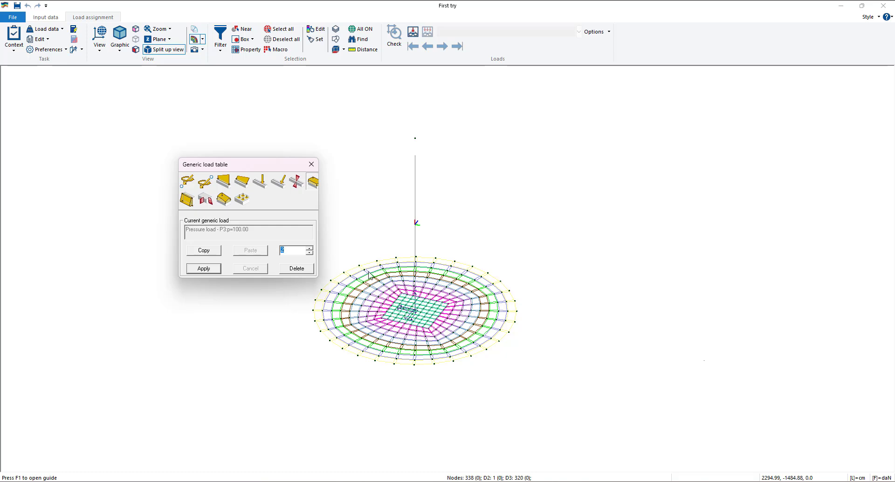
pyautogui.click(312, 165)
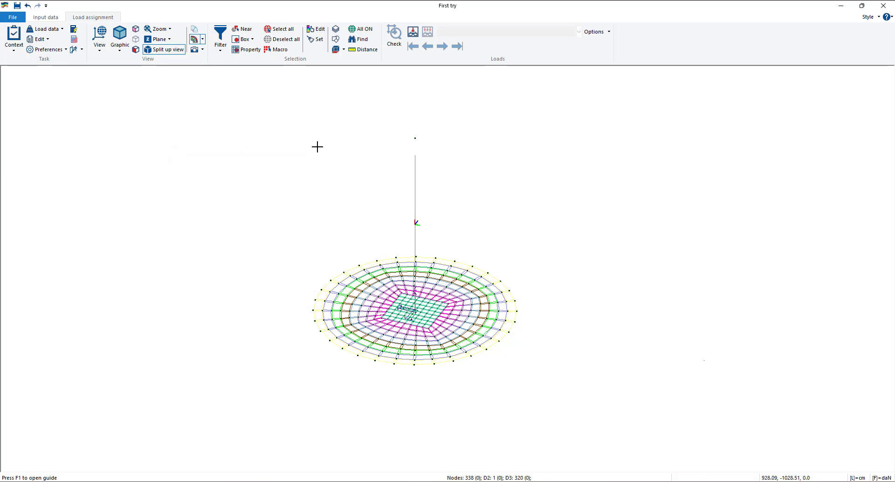
# Try to edit the loads of a slab element and of a node on the slab's outer edge.
pyautogui.click(315, 29)
pyautogui.click(361, 273)
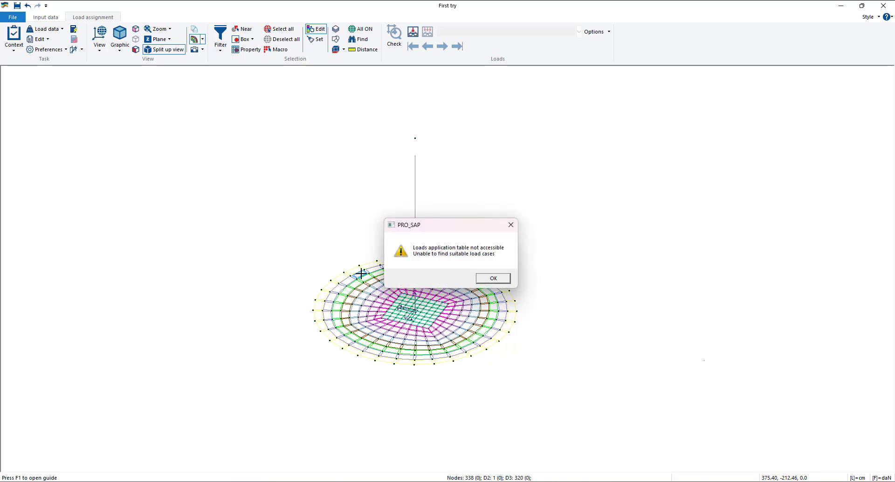
pyautogui.click(493, 278)
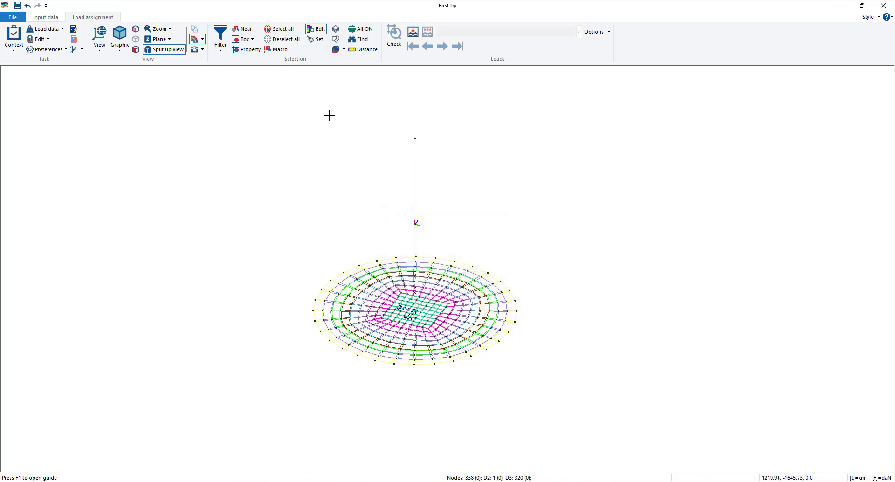
pyautogui.click(370, 259)
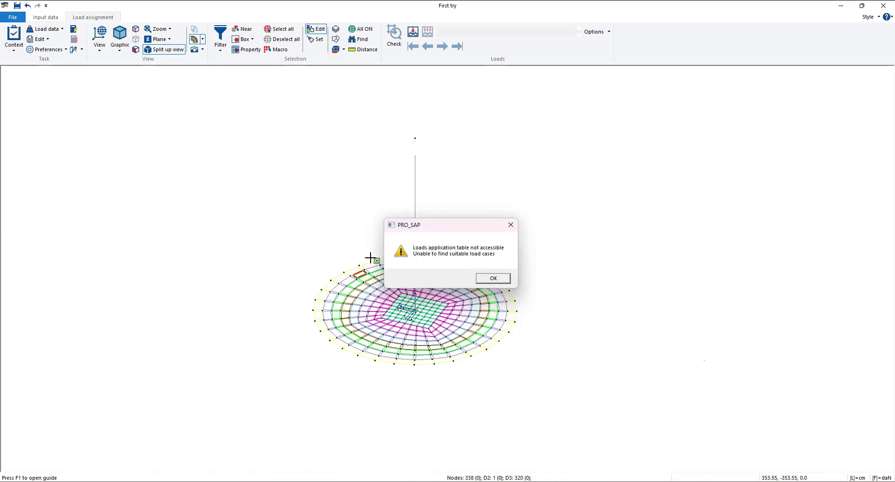
pyautogui.click(504, 280)
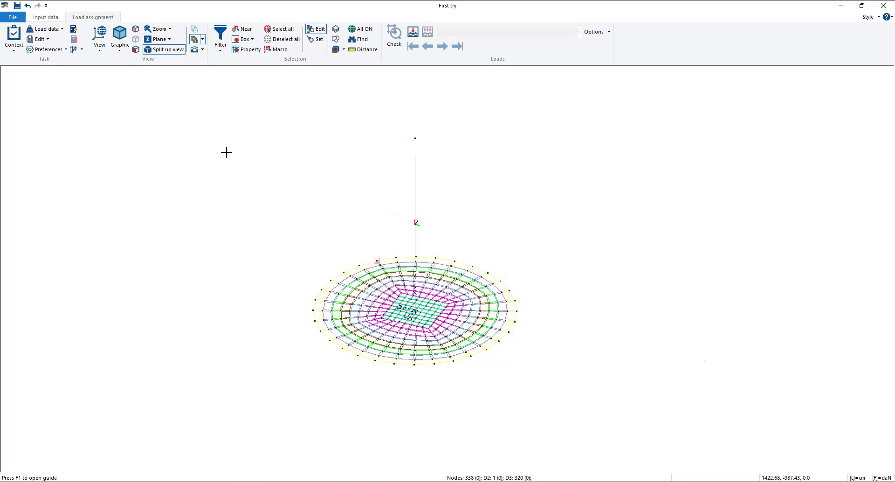
# Reopen the generic load table, review the defined loads and close it.
pyautogui.click(60, 31)
pyautogui.click(59, 38)
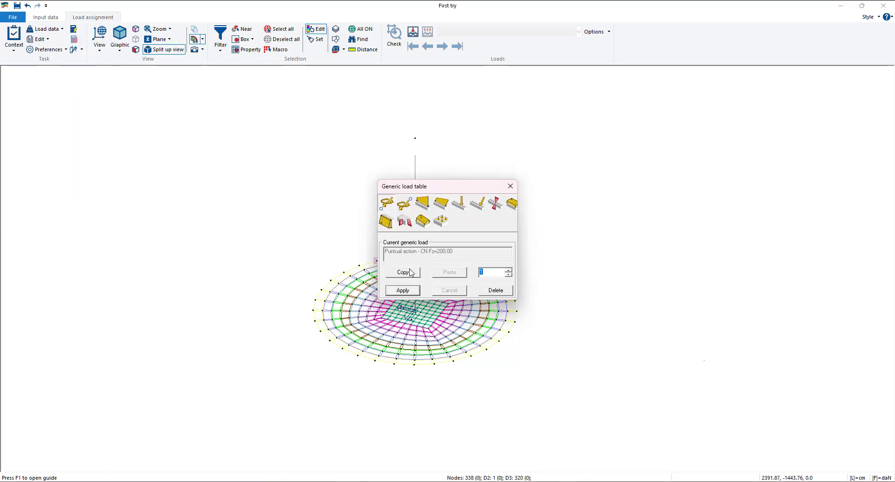
pyautogui.click(509, 270)
pyautogui.click(508, 270)
pyautogui.click(509, 274)
pyautogui.click(510, 186)
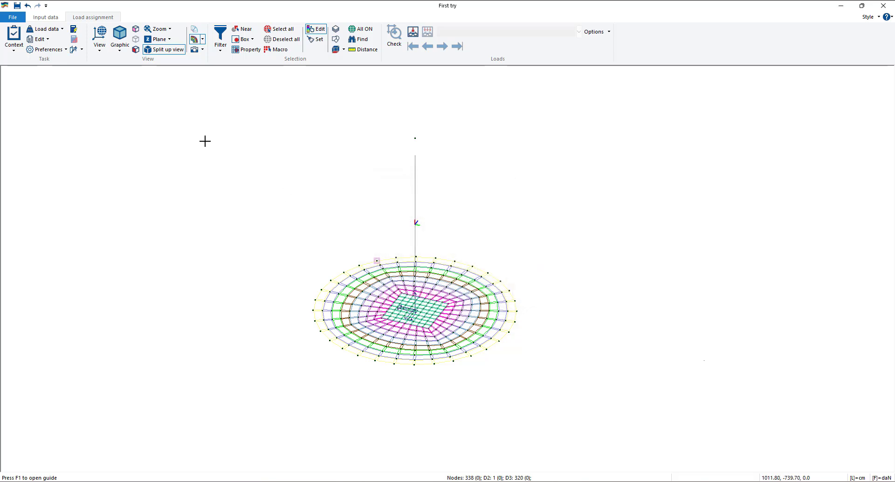
# In the loading cases table, define case 10 as a generic live load (Qk), apply it and close the table.
pyautogui.click(62, 30)
pyautogui.click(70, 95)
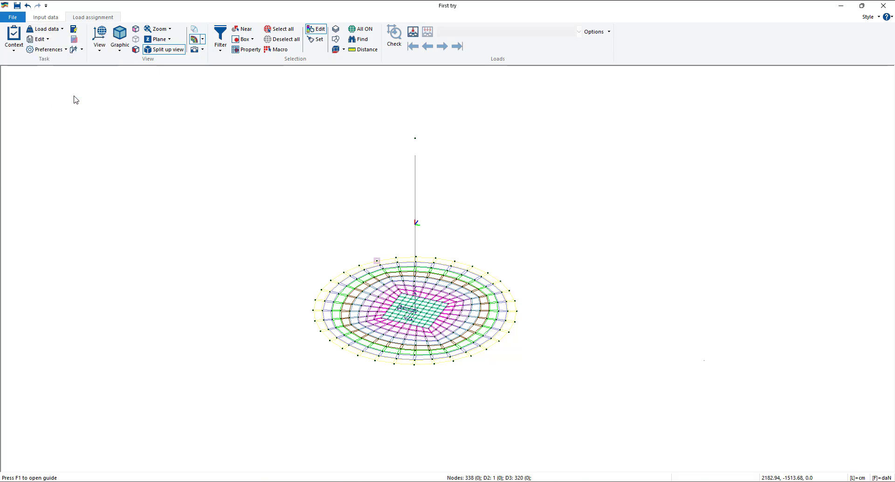
pyautogui.click(509, 269)
pyautogui.click(508, 269)
pyautogui.click(508, 269)
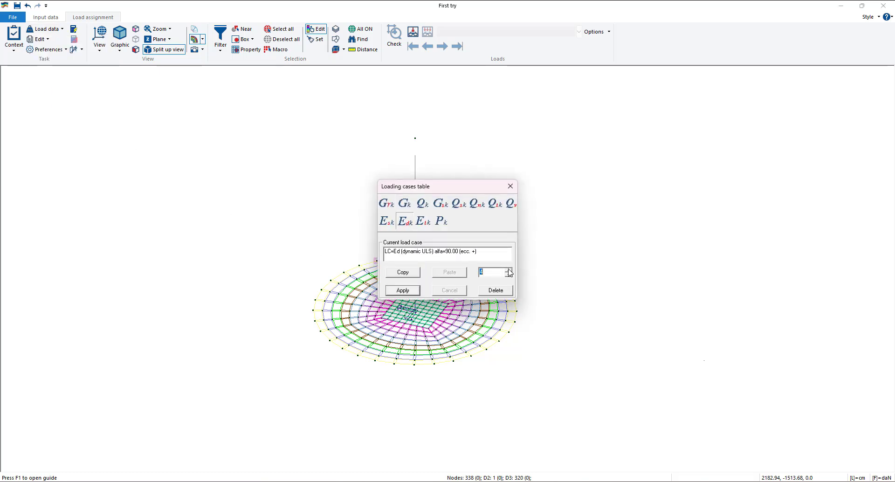
pyautogui.click(508, 270)
pyautogui.click(508, 269)
pyautogui.click(508, 270)
pyautogui.click(508, 270)
pyautogui.click(508, 270)
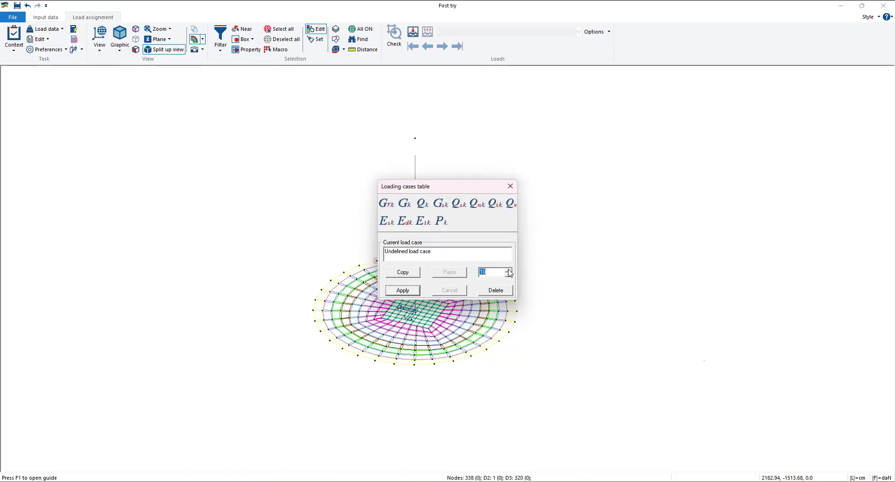
pyautogui.moveTo(414, 189); pyautogui.dragTo(515, 188)
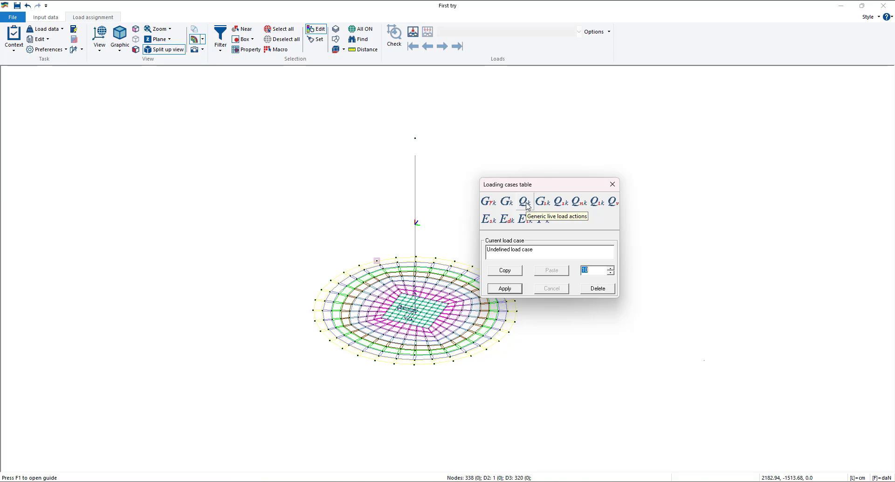
pyautogui.click(525, 202)
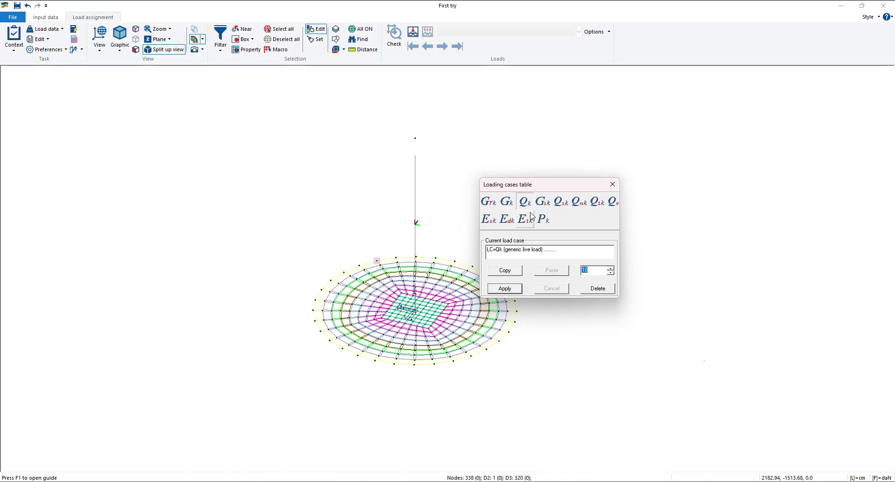
pyautogui.click(511, 292)
pyautogui.click(612, 184)
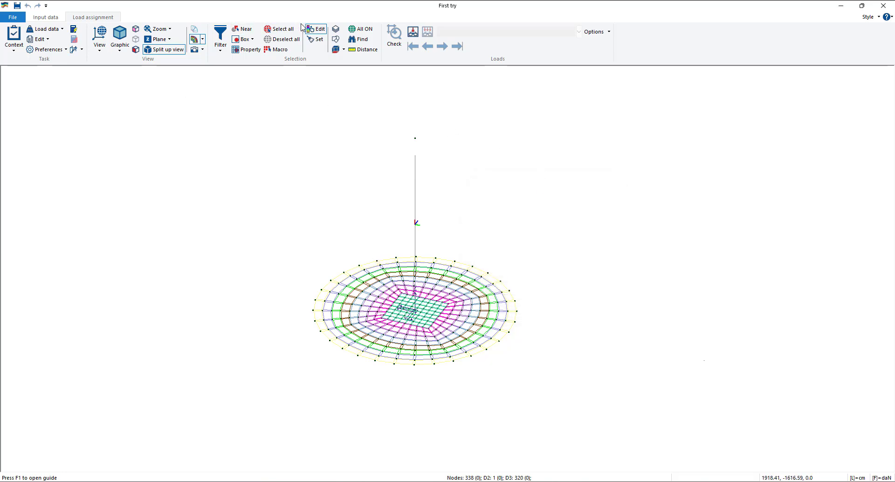
# Open the applicable loads for a node on the slab's outer edge and add the Fz=200 punctual action to load case 10.
pyautogui.click(397, 258)
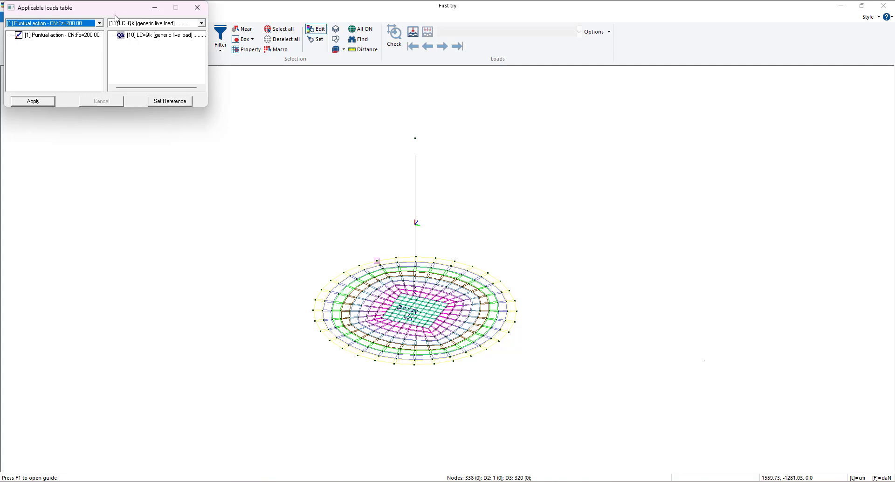
pyautogui.moveTo(115, 16); pyautogui.dragTo(180, 156)
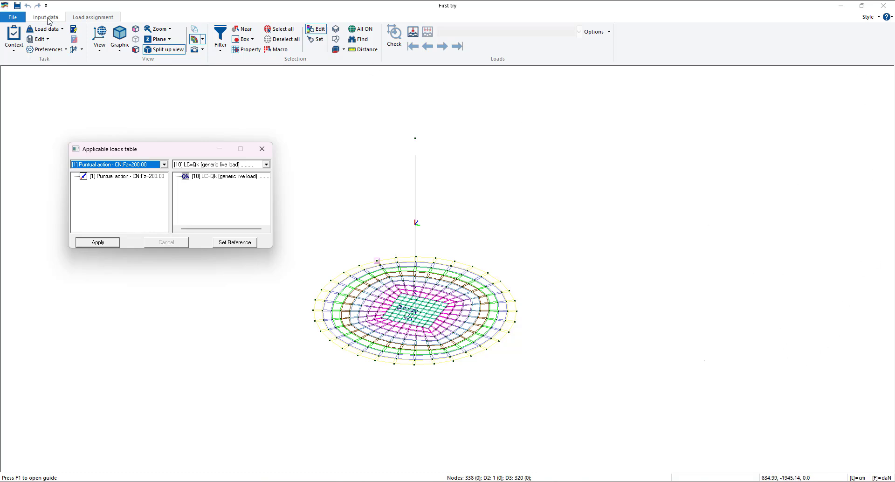
pyautogui.moveTo(143, 150); pyautogui.dragTo(184, 135)
pyautogui.moveTo(311, 234); pyautogui.dragTo(352, 273)
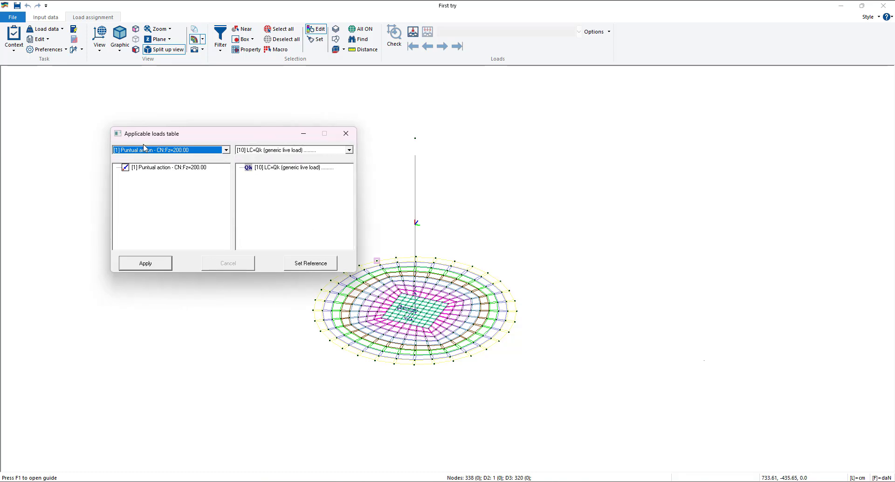
pyautogui.moveTo(178, 136); pyautogui.dragTo(142, 124)
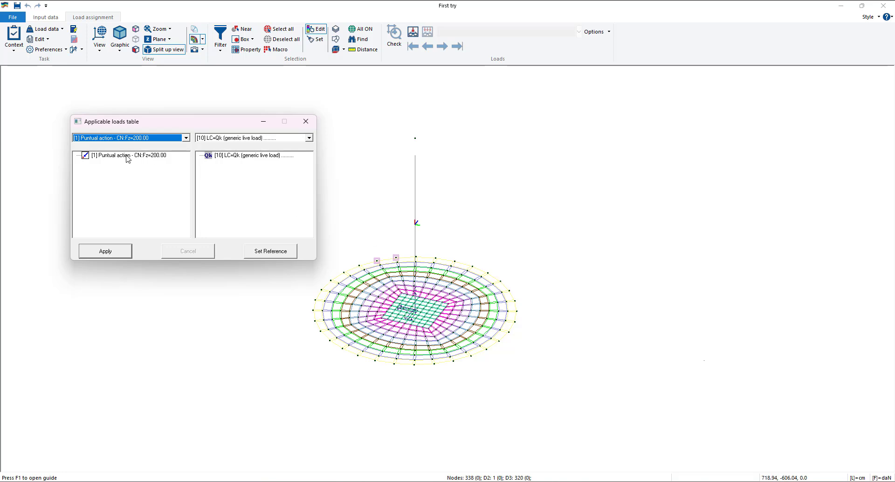
pyautogui.moveTo(134, 157); pyautogui.dragTo(251, 159)
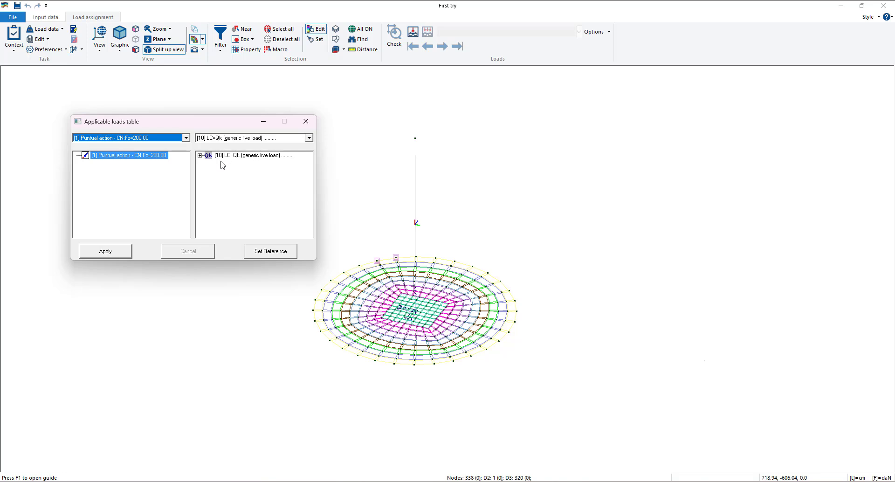
# Expand load case 10, remove the duplicate punctual action from it, then apply the node's load assignment and close the table.
pyautogui.moveTo(140, 162); pyautogui.dragTo(243, 160)
pyautogui.click(200, 156)
pyautogui.click(200, 155)
pyautogui.click(200, 156)
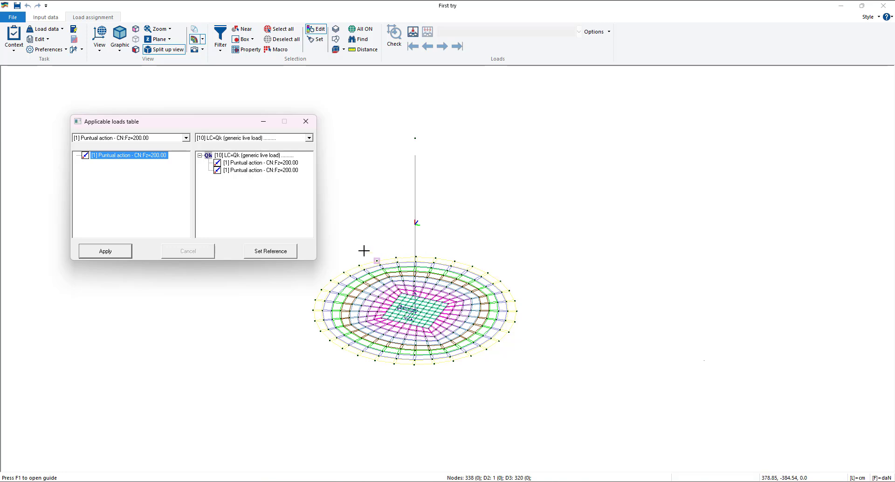
pyautogui.click(264, 172)
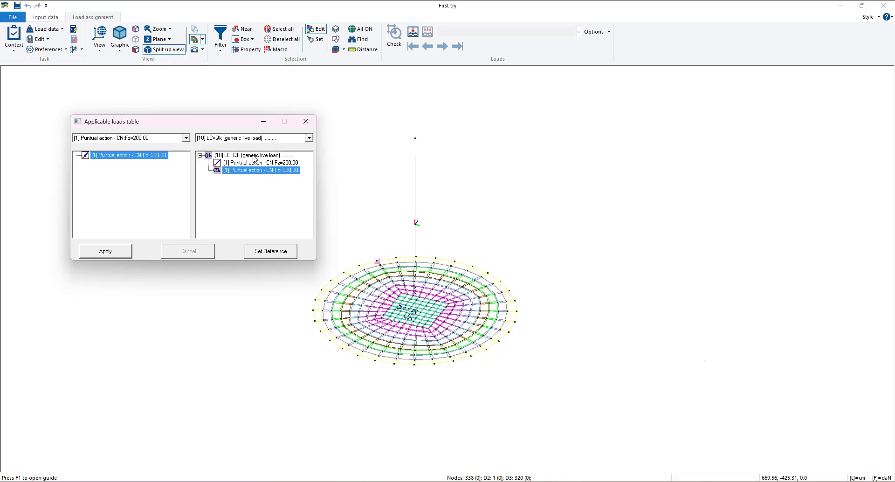
pyautogui.moveTo(262, 170); pyautogui.dragTo(119, 191)
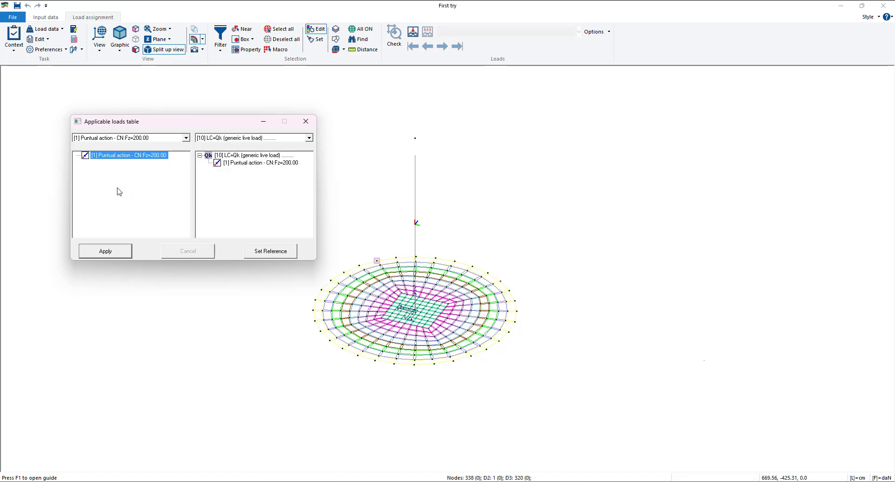
pyautogui.click(124, 251)
pyautogui.click(315, 123)
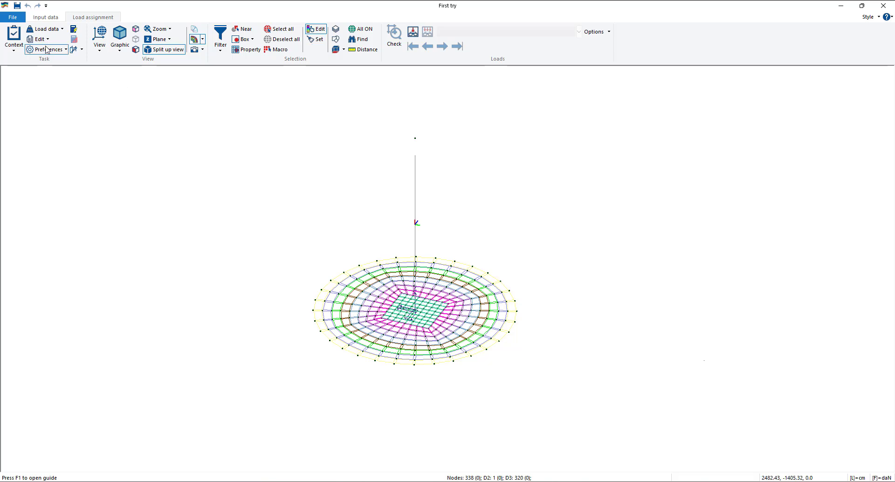
# Assign pressure load 2 (p=100) to load case 10 on a slab element near the outer edge and apply it.
pyautogui.click(359, 274)
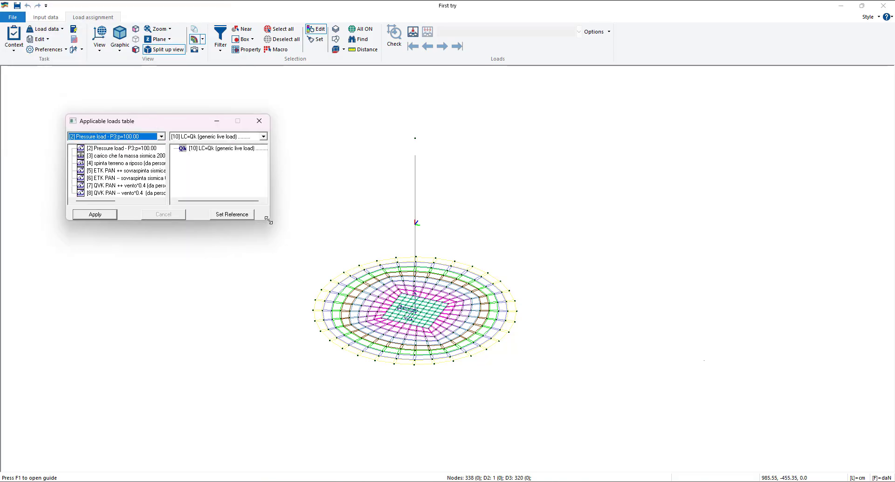
pyautogui.moveTo(269, 219); pyautogui.dragTo(333, 278)
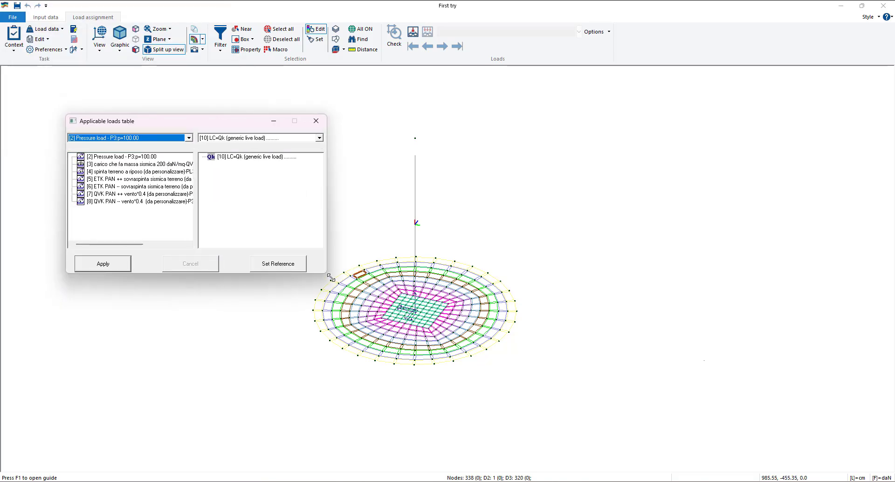
pyautogui.click(123, 158)
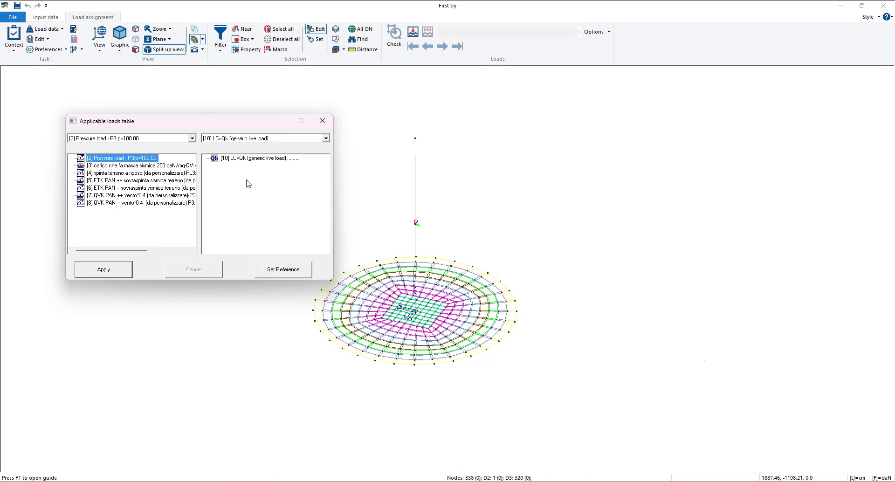
pyautogui.moveTo(102, 161); pyautogui.dragTo(246, 164)
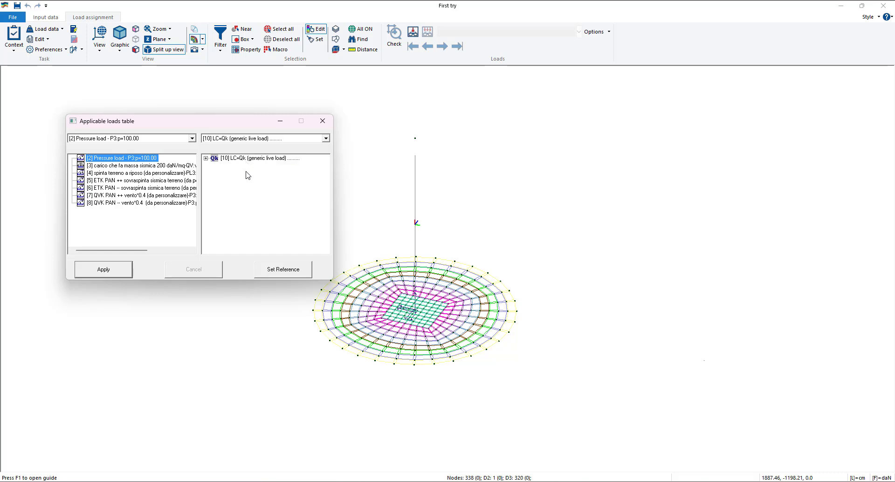
pyautogui.click(122, 269)
pyautogui.click(322, 122)
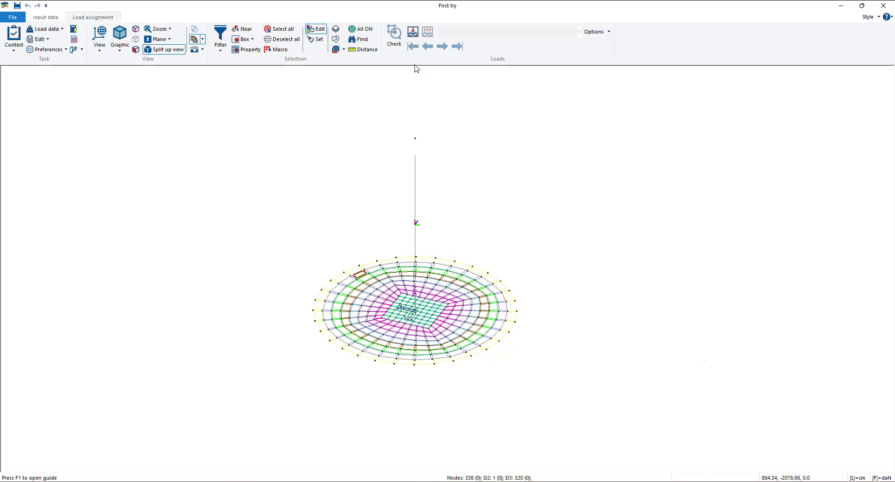
# Display the load case 10 loads on the model and examine the directions of the nodal and pressure loads.
pyautogui.click(413, 32)
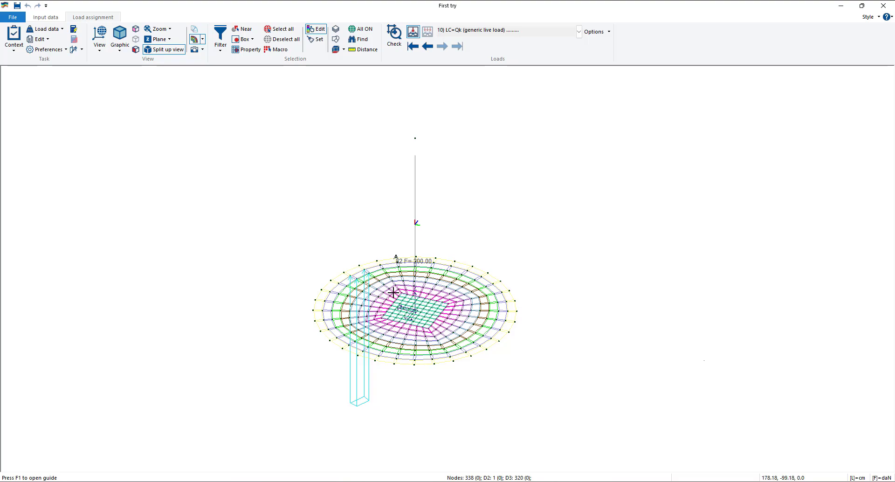
pyautogui.scroll(4, 393, 259)
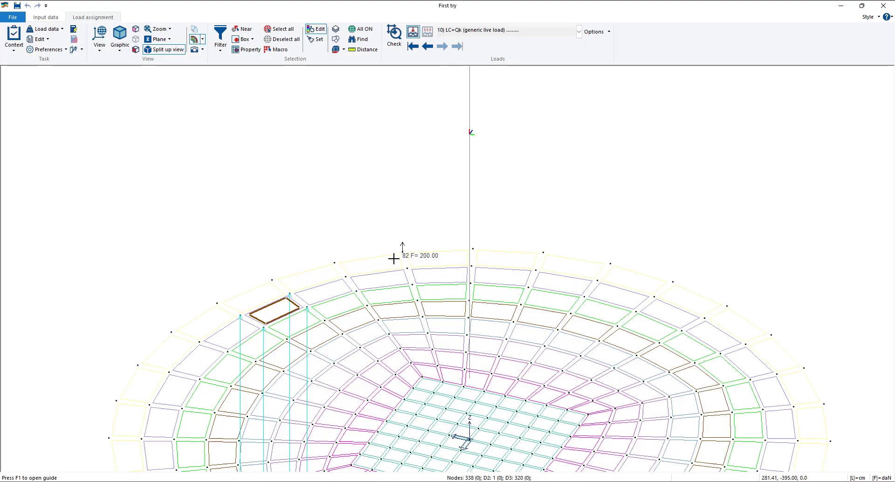
pyautogui.scroll(3, 394, 258)
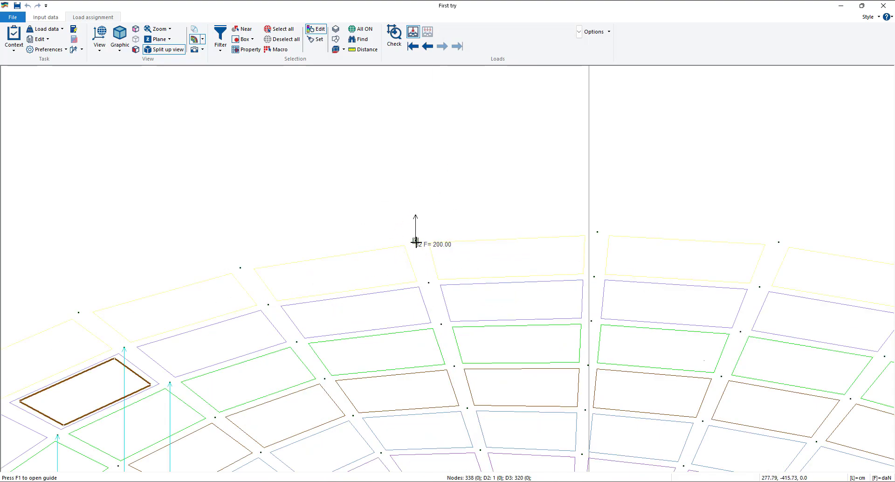
pyautogui.scroll(-6, 415, 242)
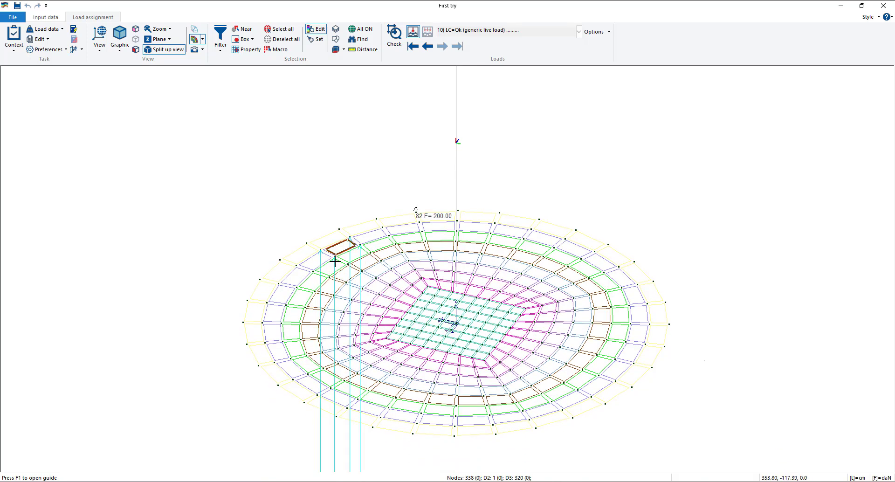
pyautogui.moveTo(354, 285); pyautogui.dragTo(349, 226, button='middle')
pyautogui.scroll(-2, 320, 409)
pyautogui.moveTo(358, 404); pyautogui.dragTo(359, 360, button='middle')
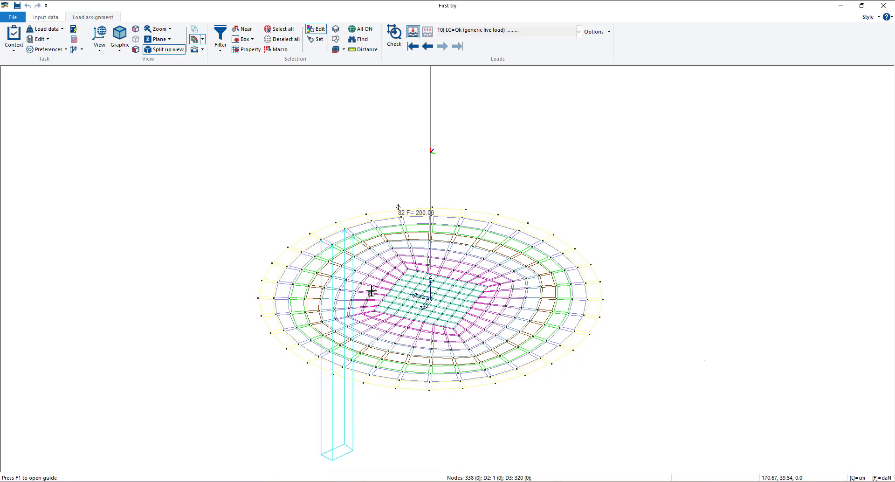
pyautogui.scroll(-2, 371, 291)
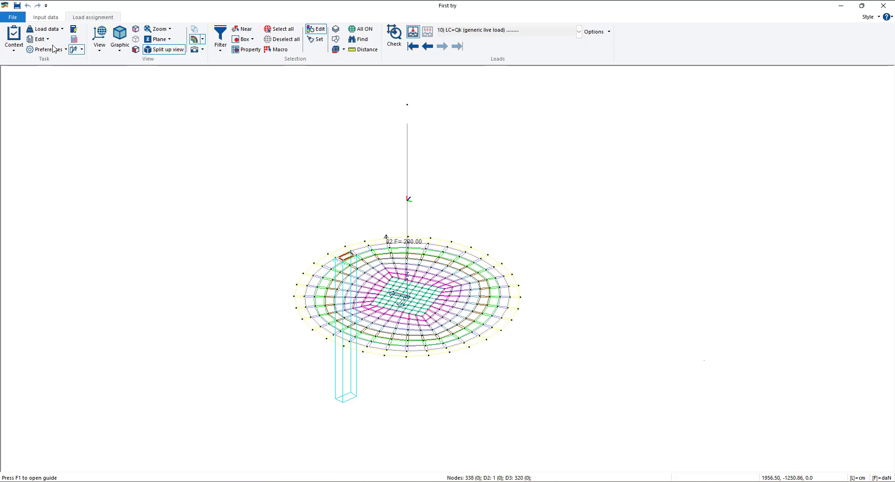
# Set the nodal load's force Fz to -200 daN in the generic load table, apply it and close the table.
pyautogui.click(47, 29)
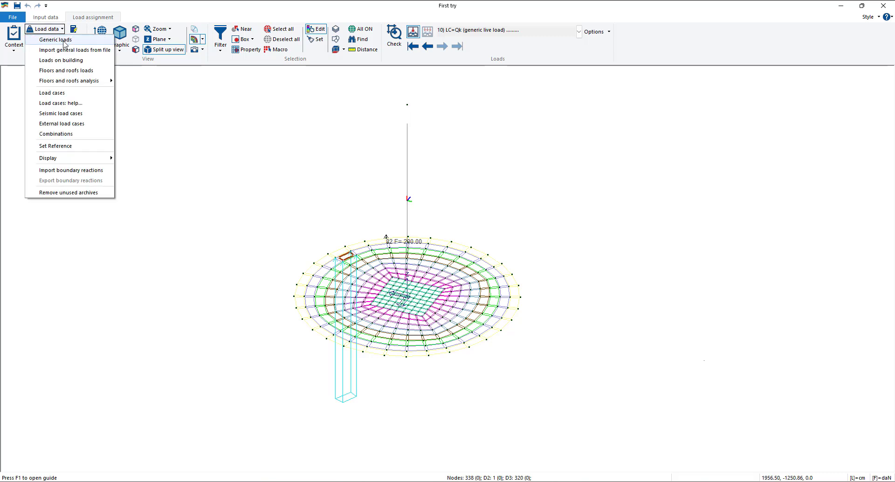
pyautogui.click(63, 43)
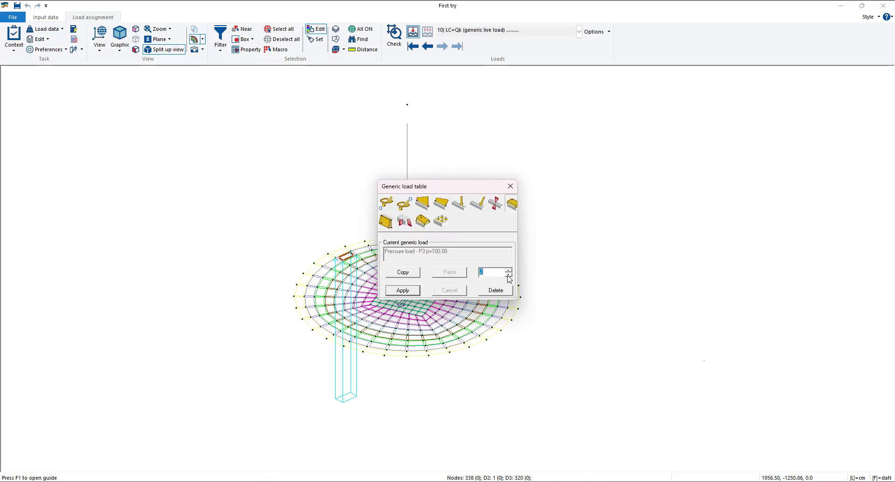
pyautogui.click(386, 204)
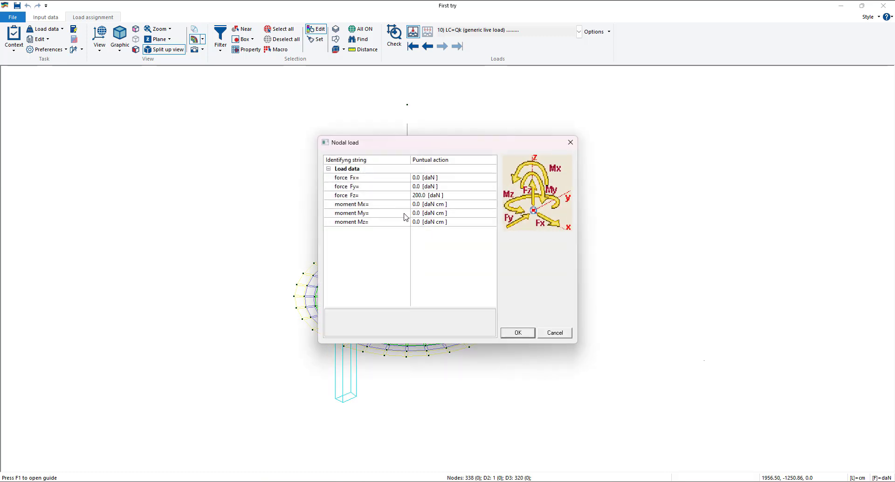
pyautogui.click(414, 196)
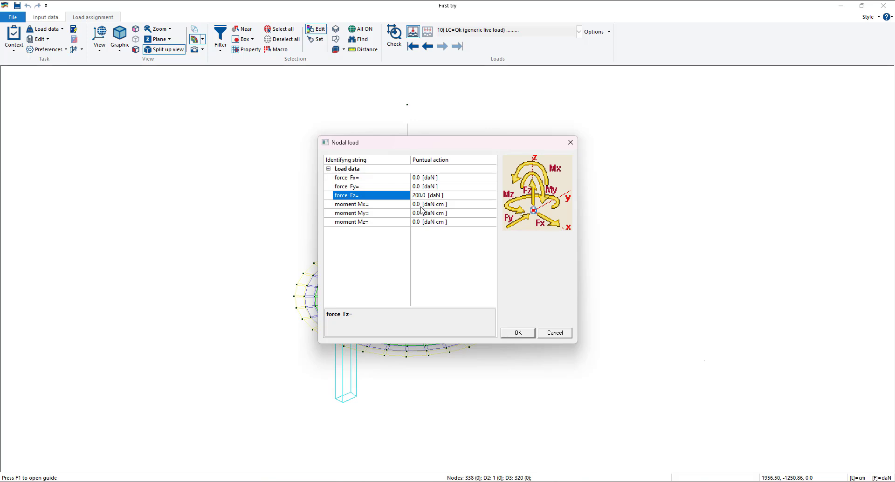
pyautogui.write('-')
pyautogui.click(517, 332)
pyautogui.click(400, 291)
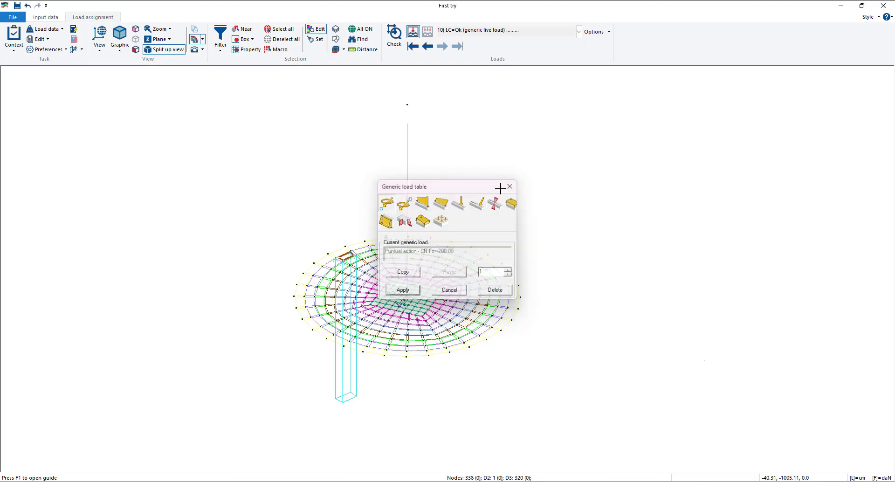
pyautogui.click(510, 186)
# Check the direction of the nodal load arrow on the slab's outer edge against the pressure load.
pyautogui.scroll(5, 394, 247)
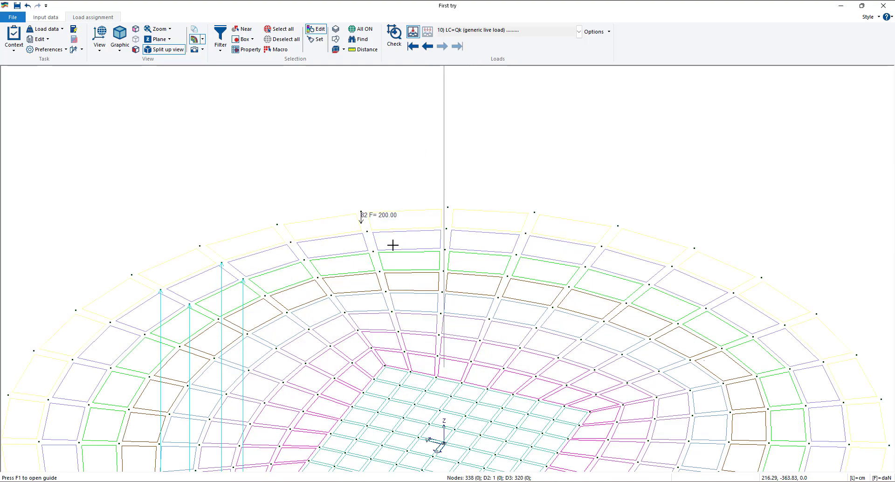
pyautogui.scroll(-2, 393, 244)
pyautogui.scroll(1, 416, 252)
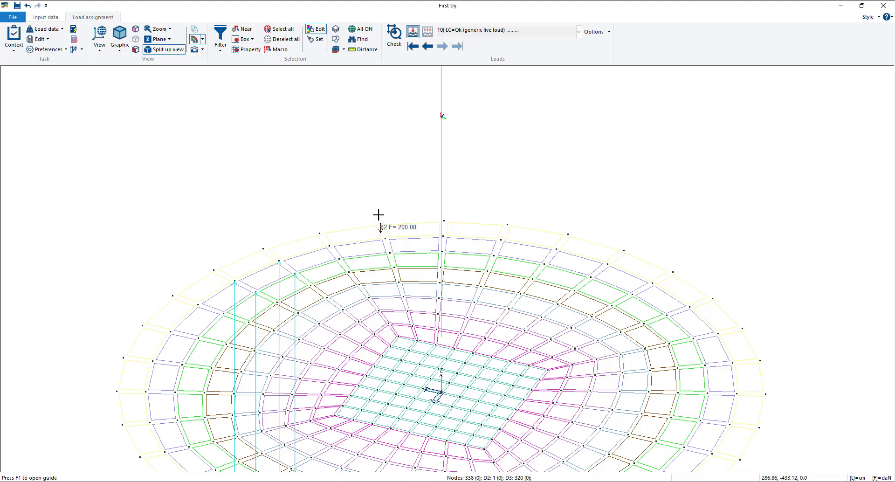
pyautogui.scroll(3, 372, 217)
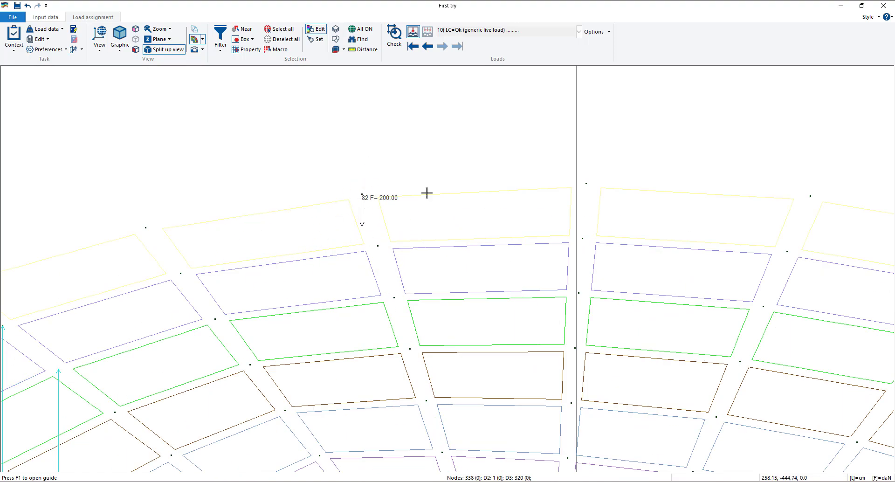
pyautogui.scroll(-4, 384, 242)
pyautogui.scroll(-4, 390, 292)
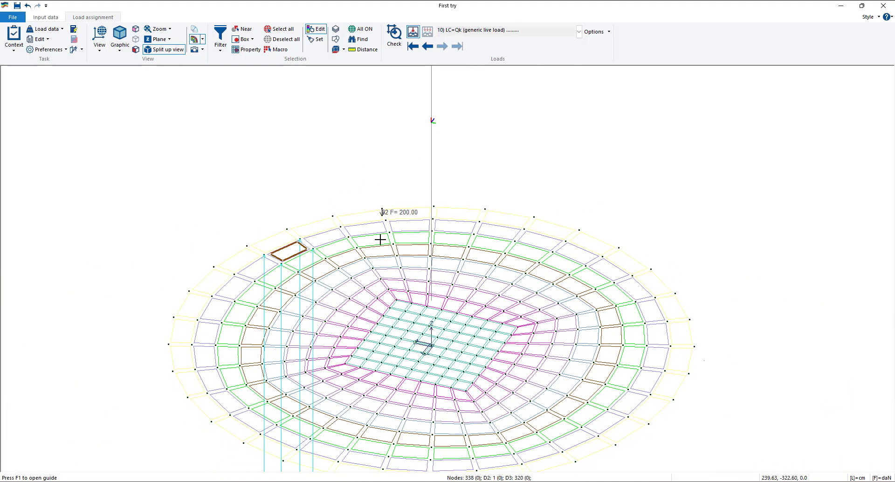
pyautogui.scroll(-2, 357, 275)
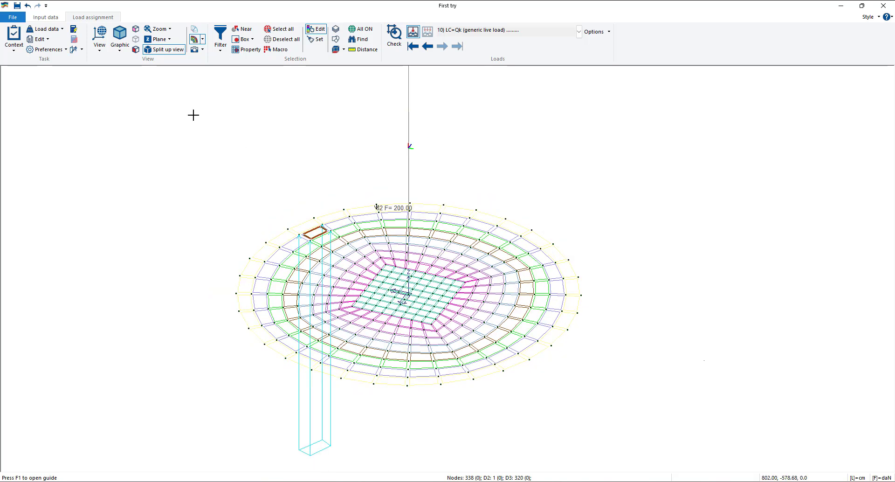
# Make the z reference of the 100 daN/cm2 pressure load positive to reverse its direction, and close the load table.
pyautogui.click(49, 28)
pyautogui.click(60, 41)
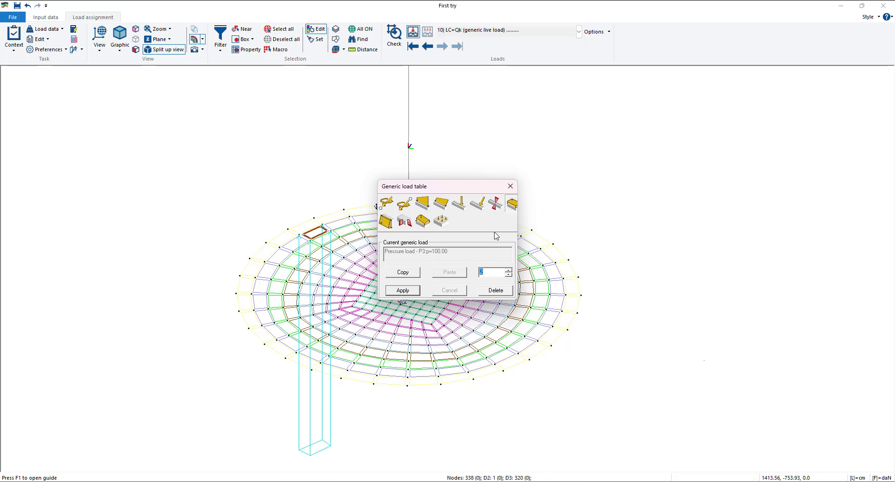
pyautogui.click(512, 206)
pyautogui.click(512, 205)
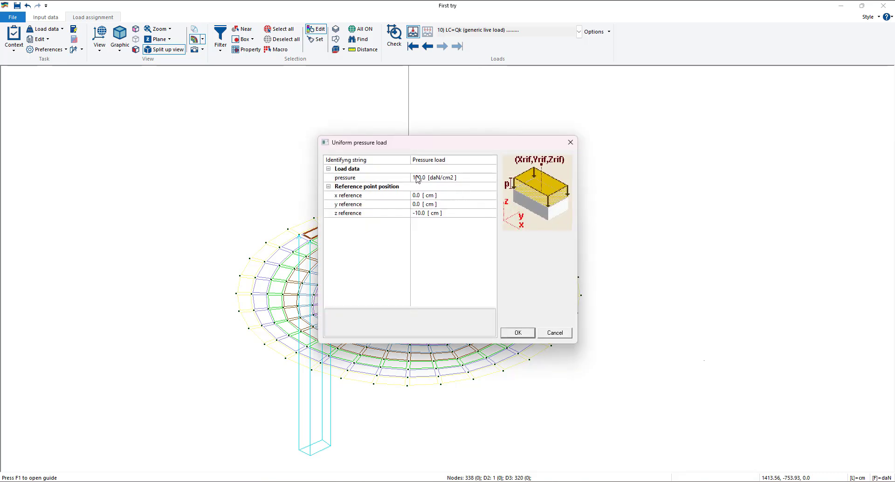
pyautogui.click(416, 179)
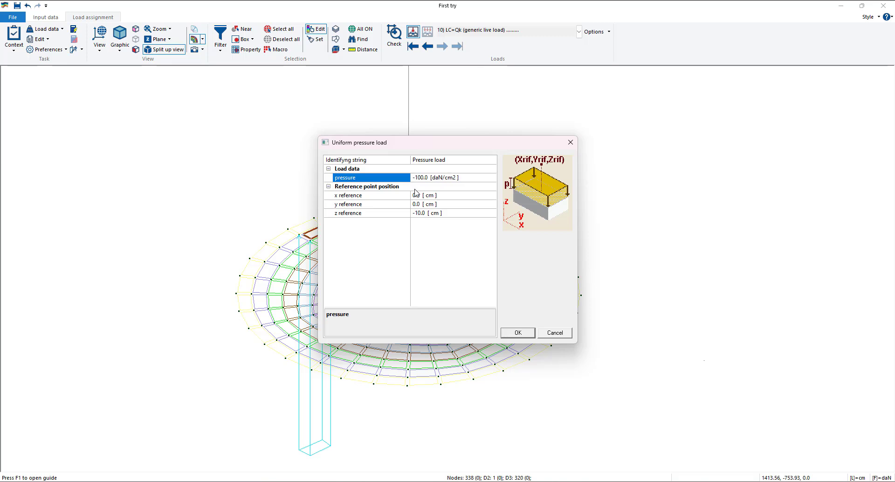
pyautogui.click(419, 214)
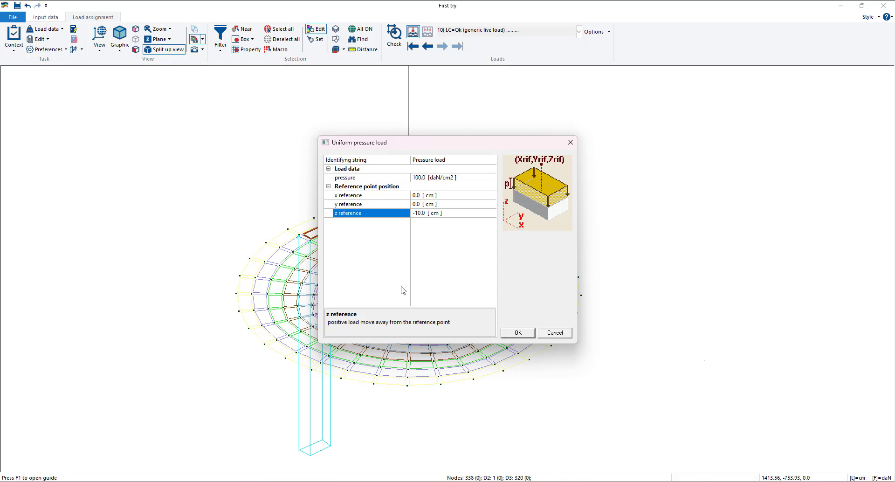
pyautogui.press('Delete')
pyautogui.click(517, 332)
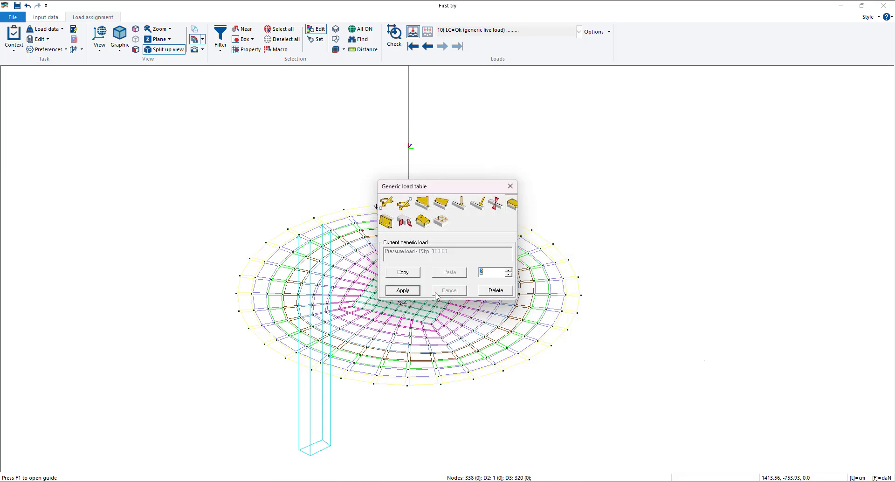
pyautogui.click(510, 187)
pyautogui.scroll(-1, 361, 281)
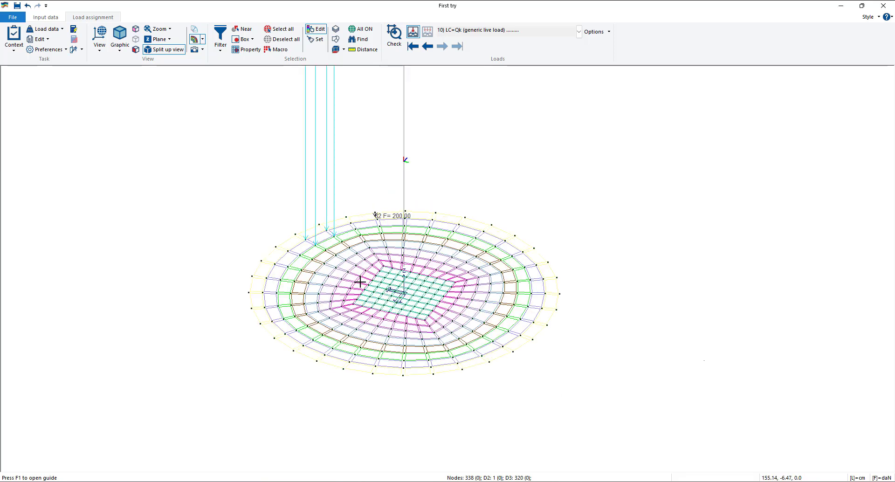
pyautogui.scroll(-2, 363, 253)
pyautogui.moveTo(363, 252); pyautogui.dragTo(362, 267, button='middle')
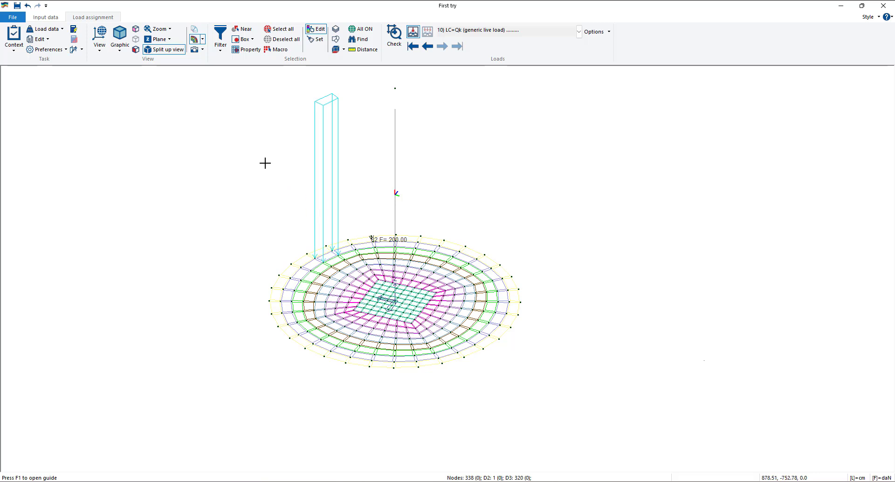
pyautogui.moveTo(300, 187); pyautogui.dragTo(303, 212, button='middle')
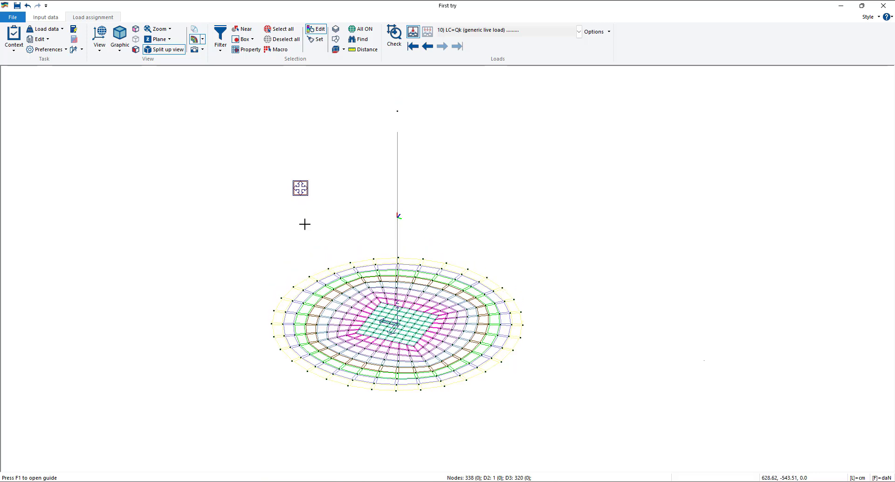
# Review the load types available in the generic load table and close it.
pyautogui.click(47, 29)
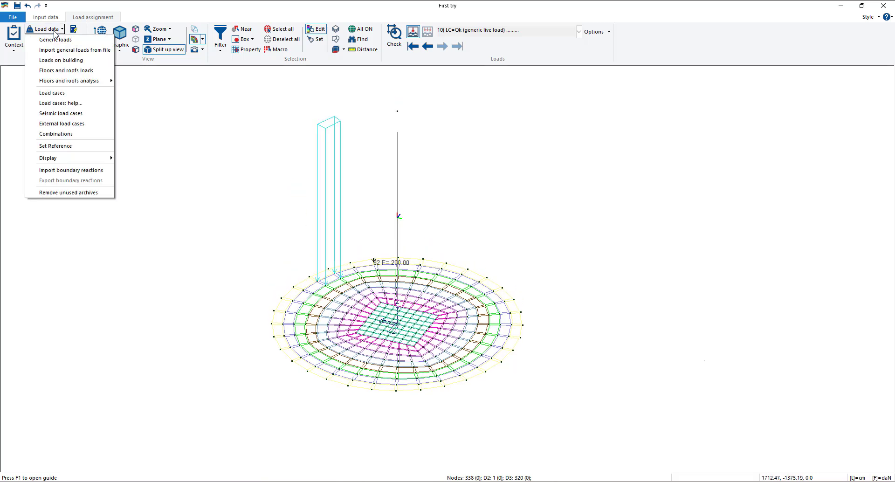
pyautogui.click(55, 40)
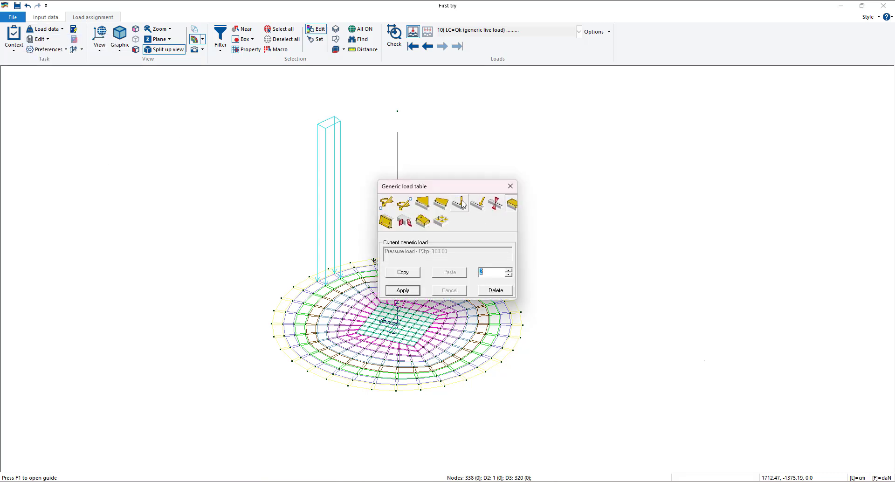
pyautogui.click(442, 204)
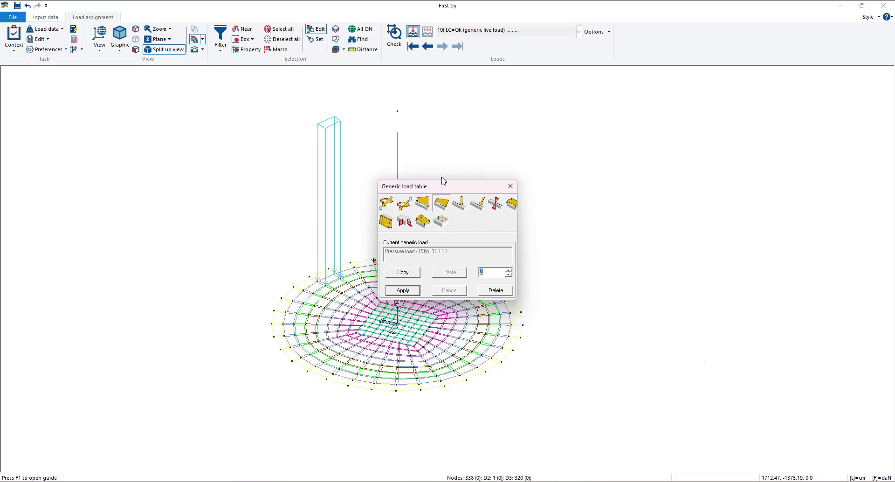
pyautogui.moveTo(451, 187); pyautogui.dragTo(485, 137)
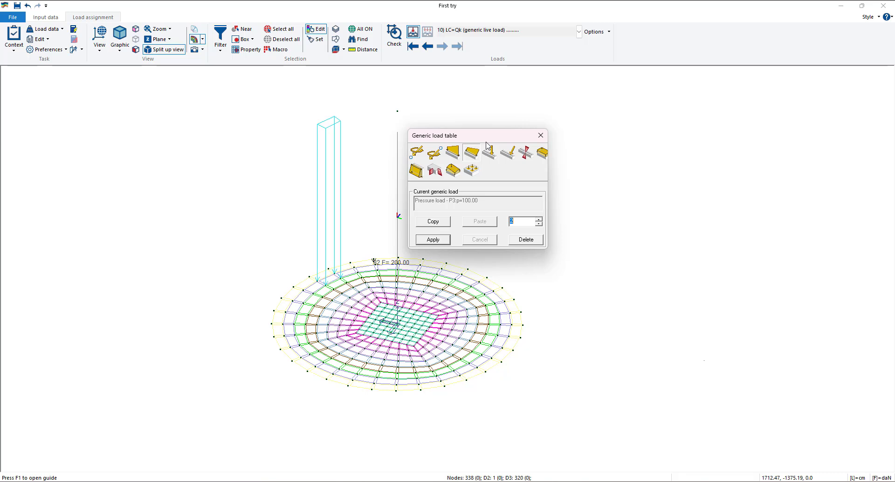
pyautogui.press('Escape')
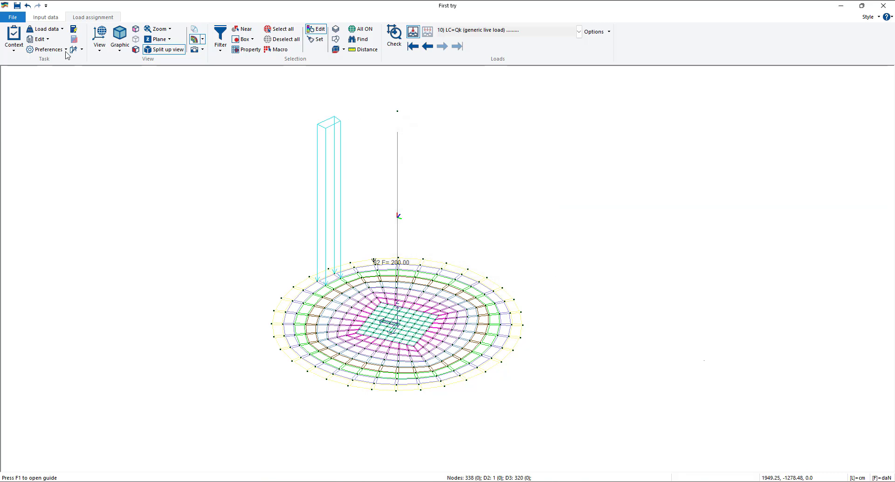
# Open the load combinations table and enlarge it to show all ten load cases.
pyautogui.click(61, 29)
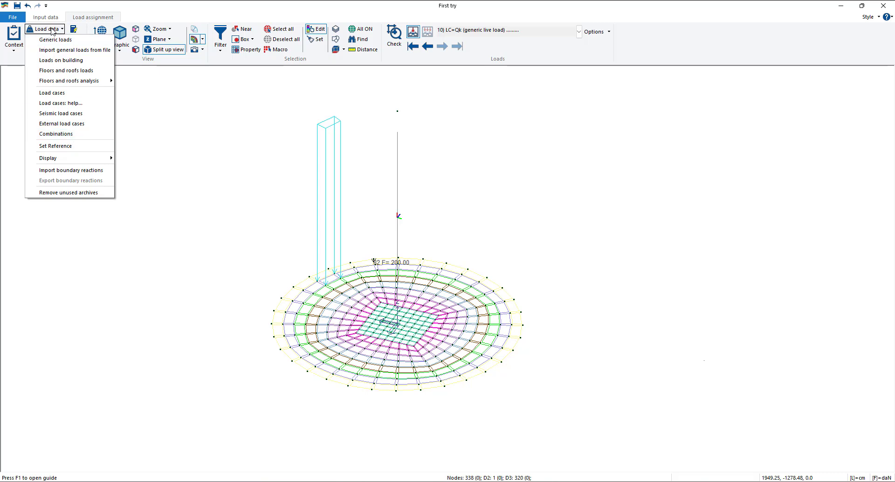
pyautogui.click(84, 135)
pyautogui.moveTo(381, 126); pyautogui.dragTo(316, 112)
pyautogui.moveTo(517, 350); pyautogui.dragTo(603, 386)
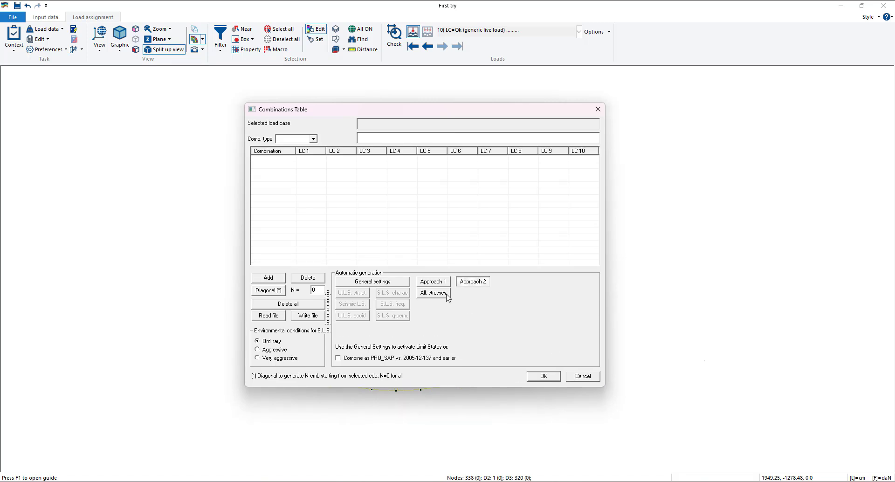
# Complete the general settings for automatic combinations, accepting the preset variable load parameters, interaction, durations and load scenario factors.
pyautogui.click(385, 285)
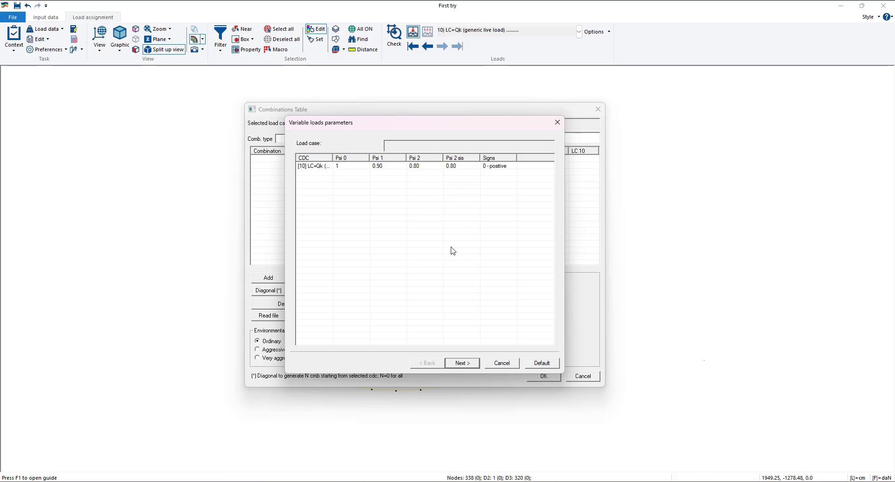
pyautogui.click(465, 367)
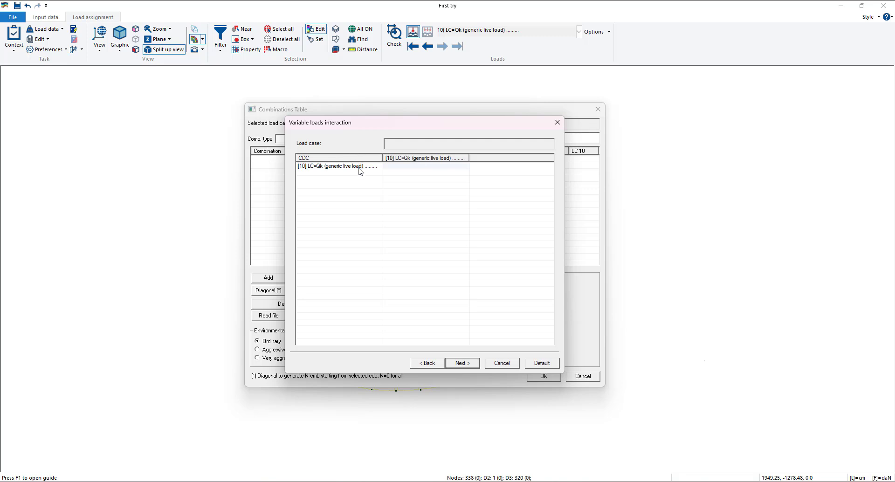
pyautogui.click(428, 167)
pyautogui.click(469, 364)
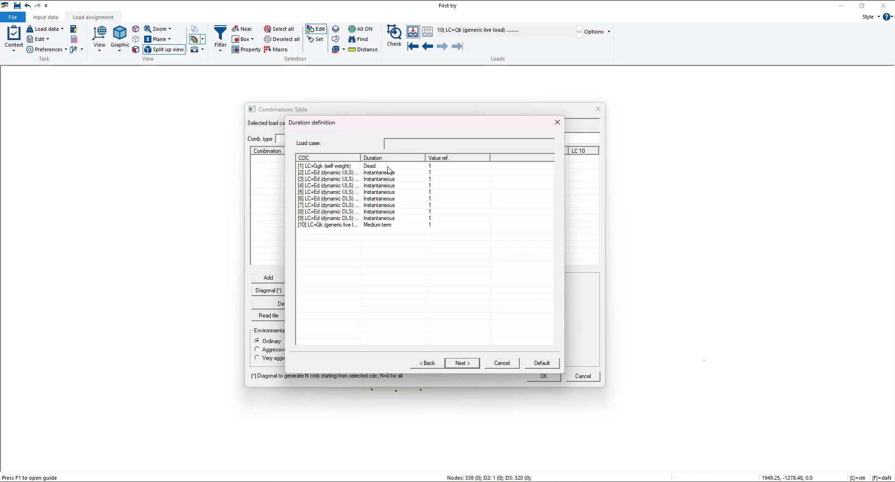
pyautogui.click(465, 362)
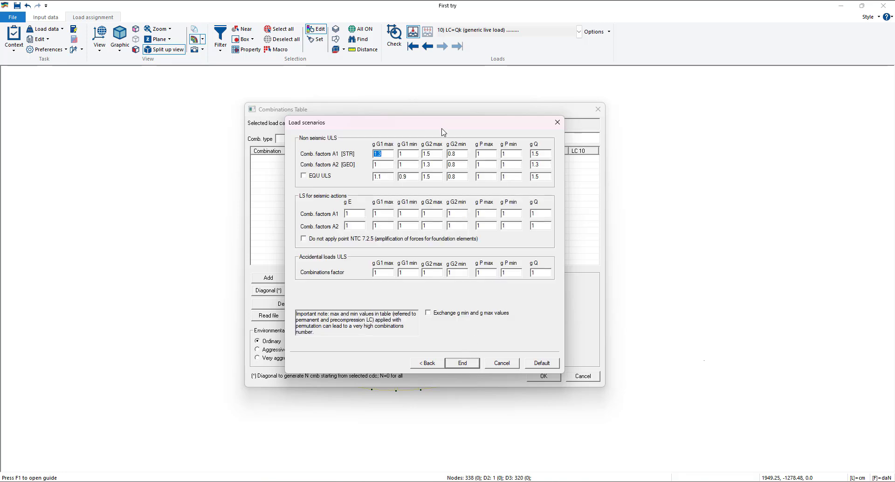
pyautogui.moveTo(441, 128); pyautogui.dragTo(643, 159)
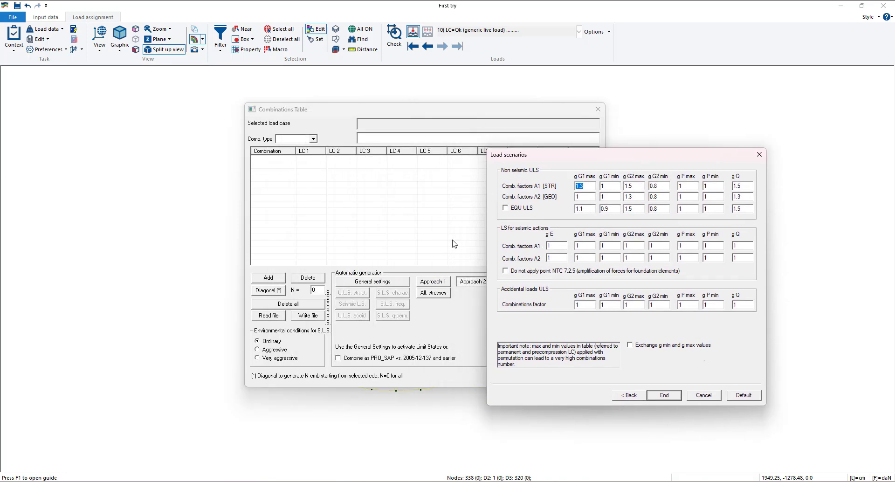
pyautogui.moveTo(583, 159); pyautogui.dragTo(482, 124)
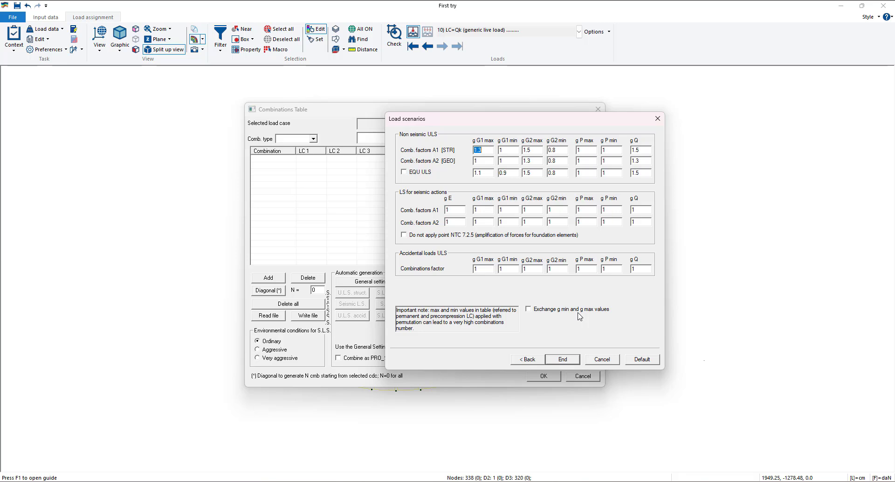
pyautogui.click(562, 359)
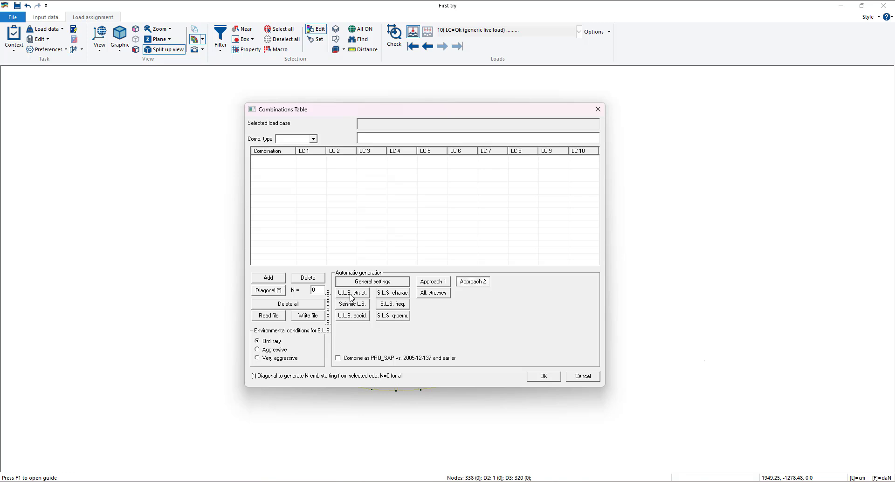
# Generate the structural ULS combinations automatically and view the type and description of CMB 4.
pyautogui.click(353, 297)
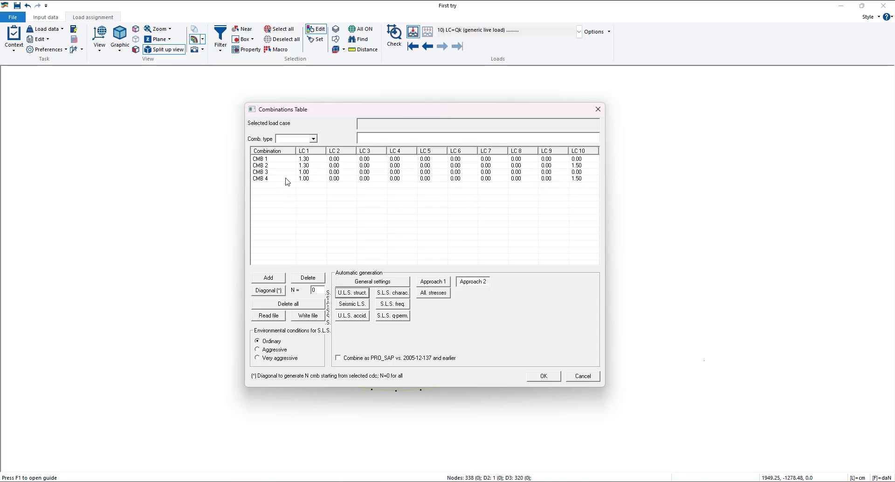
pyautogui.click(267, 180)
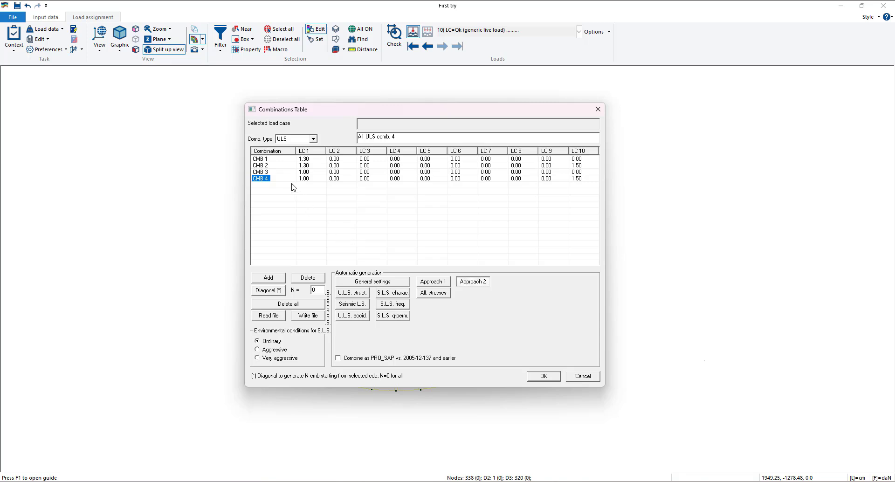
pyautogui.click(292, 187)
# Add a fifth combination manually and set its LC 1 self-weight factor to 1.
pyautogui.click(275, 281)
pyautogui.click(261, 185)
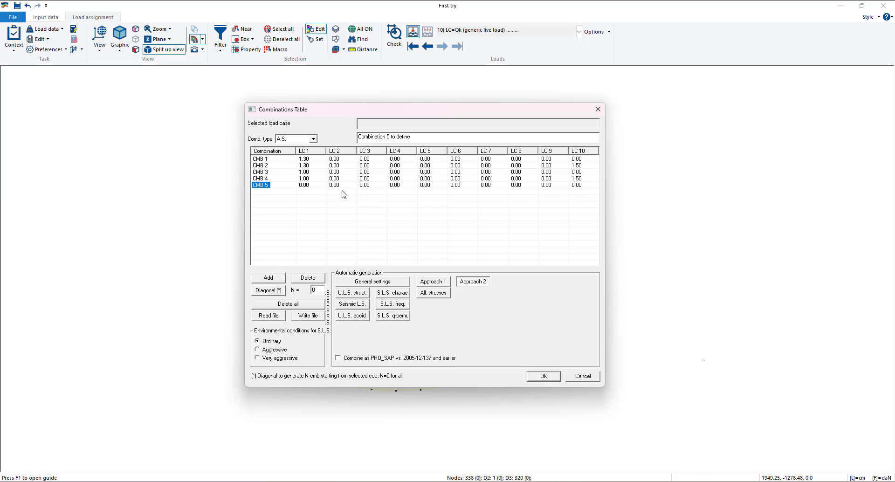
pyautogui.click(316, 185)
pyautogui.moveTo(313, 188); pyautogui.dragTo(254, 199)
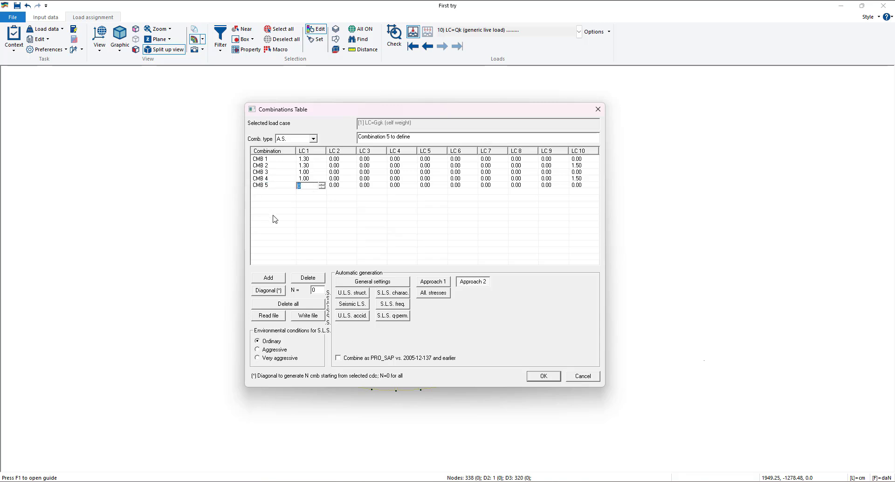
pyautogui.write('1')
# Set the LC 2 and LC 3 factors of combination CMB 5 to 1 and confirm the combinations table.
pyautogui.click(337, 186)
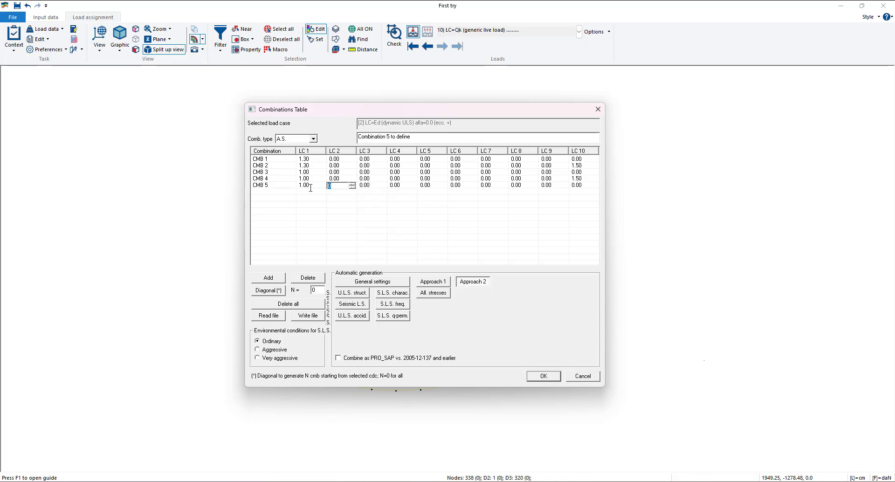
pyautogui.write('1')
pyautogui.click(352, 207)
pyautogui.click(379, 185)
pyautogui.write('1')
pyautogui.click(404, 204)
pyautogui.click(401, 185)
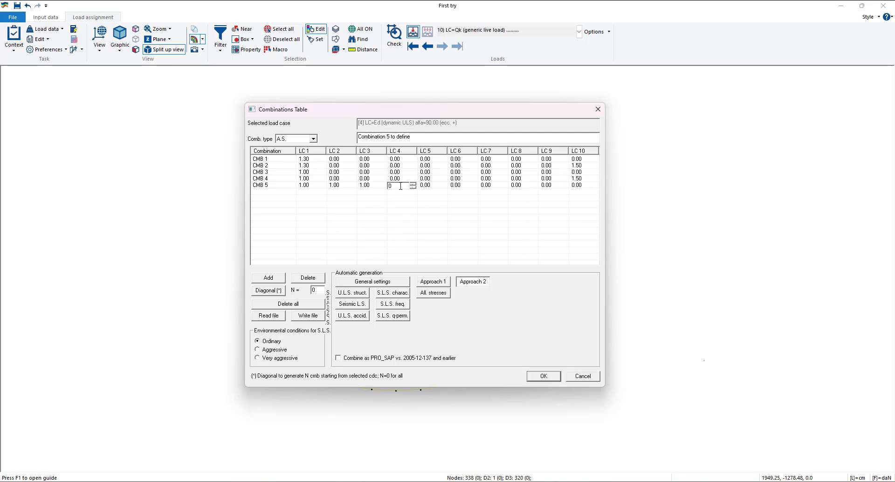
pyautogui.write('1')
pyautogui.click(544, 377)
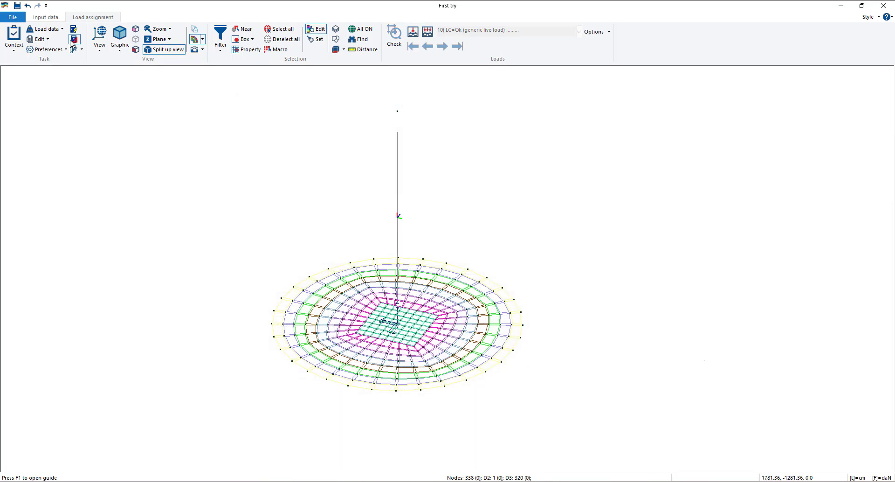
# Reopen the combinations table and examine the types assigned to the generated combinations and CMB 5, along with the available type options.
pyautogui.click(54, 29)
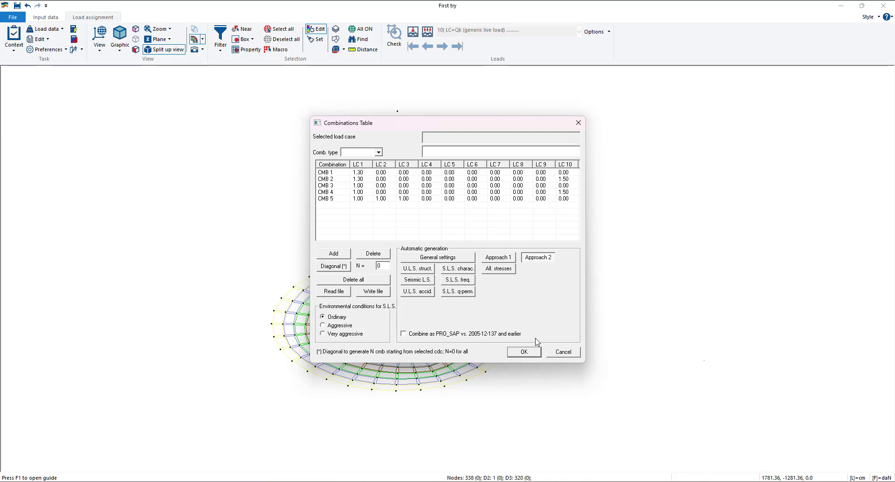
pyautogui.click(326, 179)
pyautogui.click(330, 179)
pyautogui.click(330, 185)
pyautogui.click(331, 172)
pyautogui.click(378, 153)
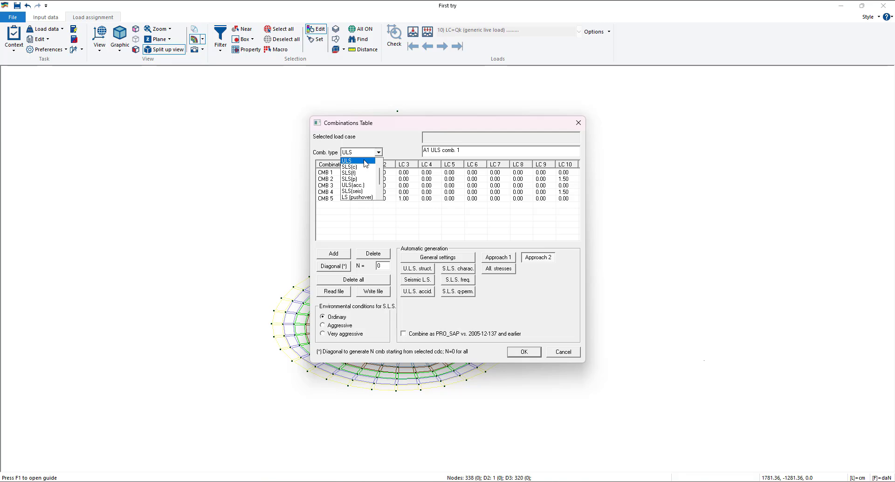
pyautogui.scroll(-1, 359, 182)
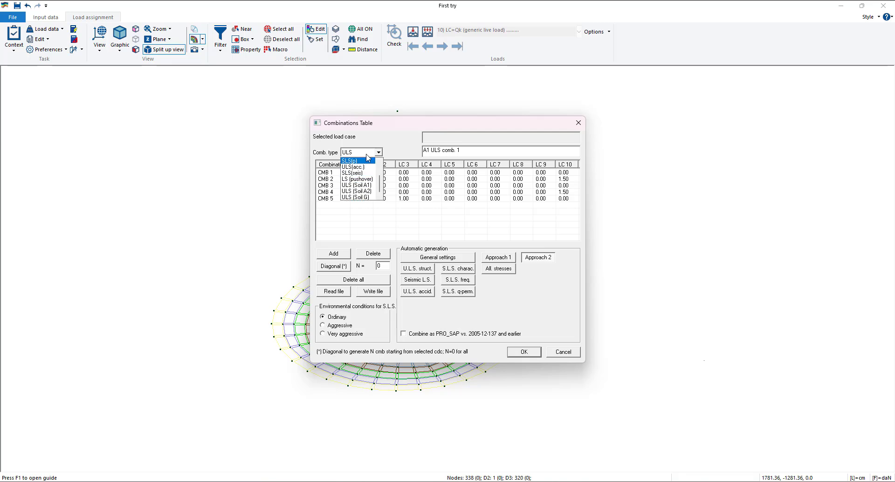
pyautogui.scroll(2, 360, 185)
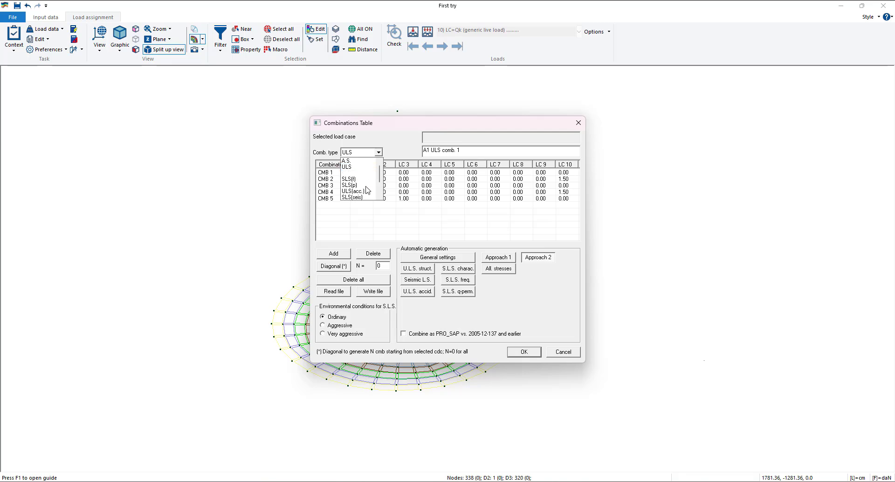
pyautogui.scroll(-2, 372, 205)
pyautogui.click(383, 219)
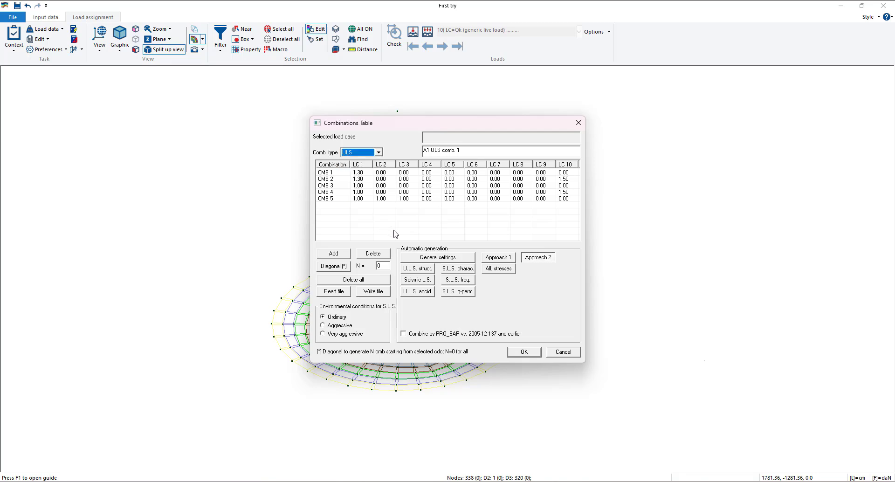
pyautogui.click(331, 198)
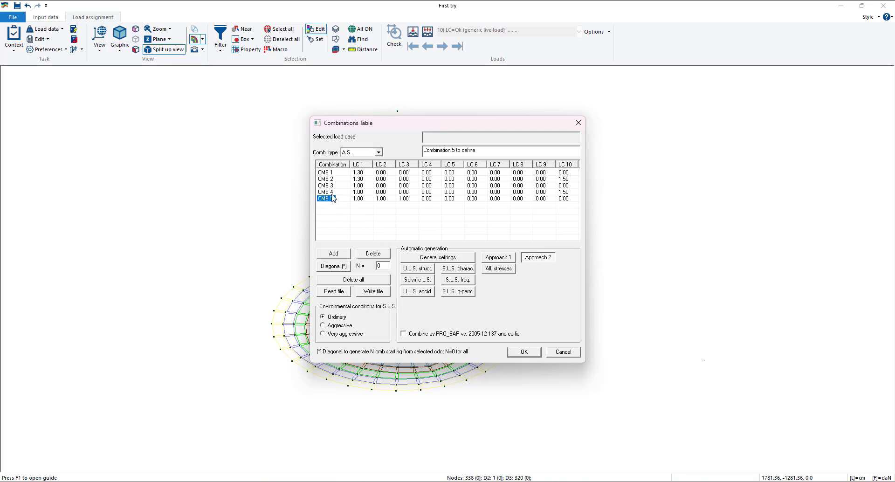
# Delete CMB 5, clear all remaining combinations from the table, and regenerate the structural ULS combinations.
pyautogui.click(373, 253)
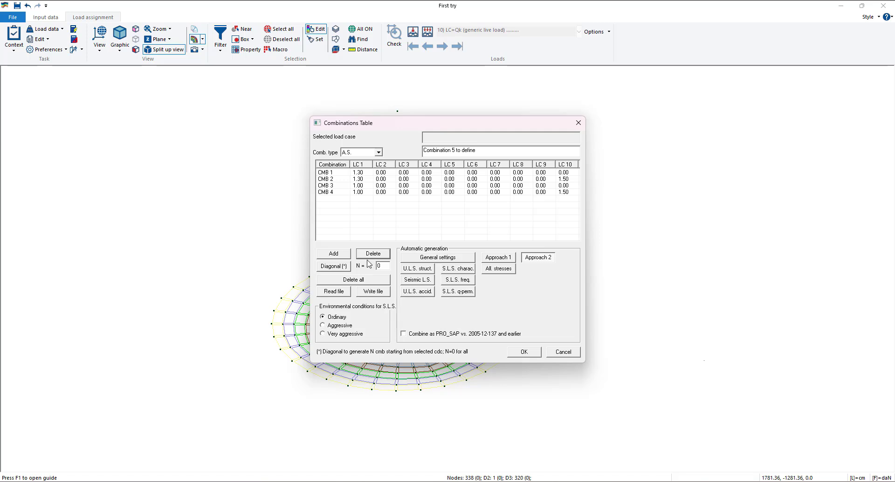
pyautogui.click(376, 280)
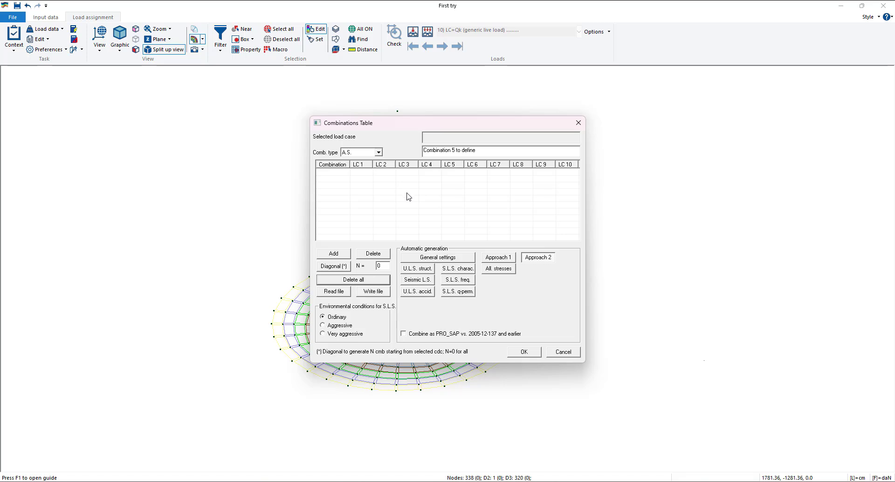
pyautogui.click(426, 271)
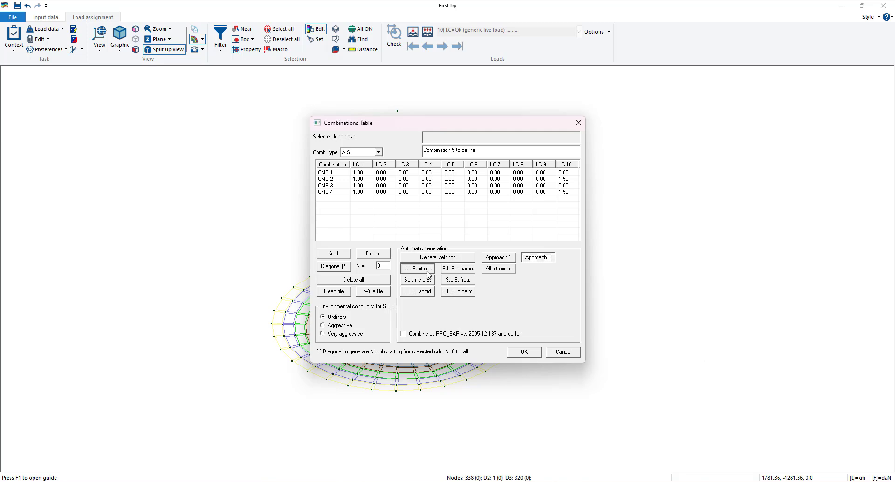
# Generate the seismic limit state combinations, widen the combinations table, and review the added rows.
pyautogui.moveTo(428, 130); pyautogui.dragTo(380, 120)
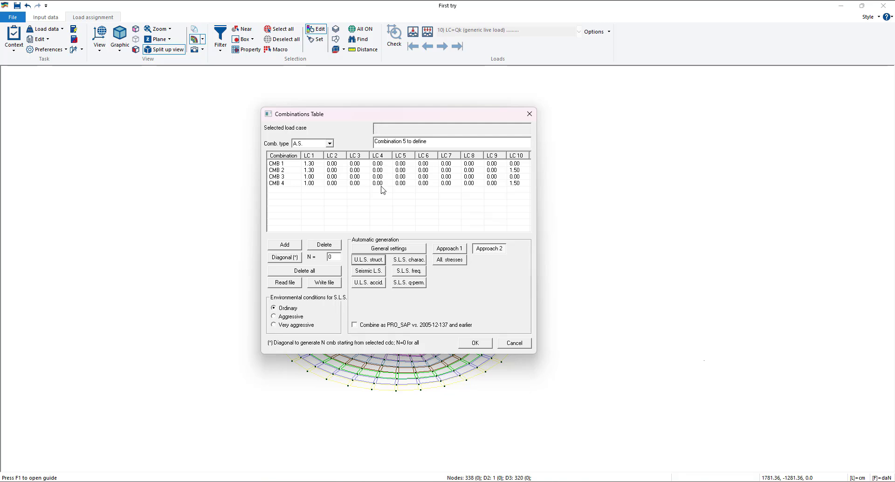
pyautogui.click(369, 271)
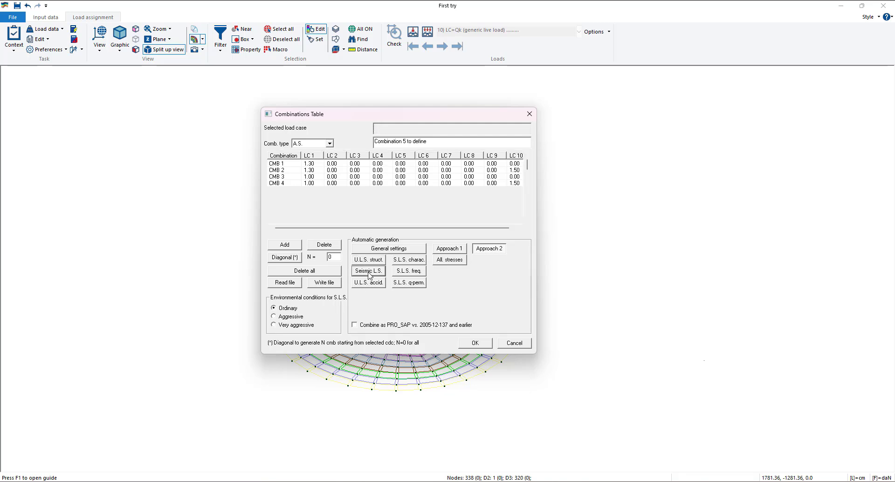
pyautogui.scroll(-20, 401, 184)
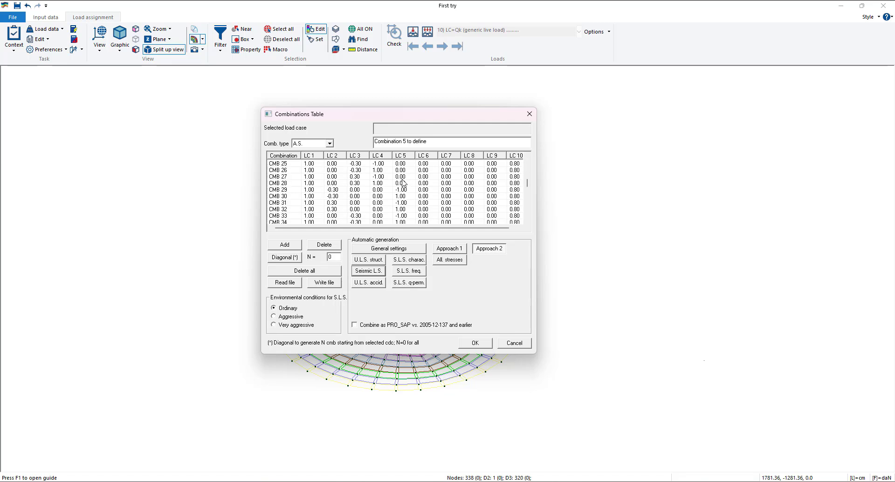
pyautogui.scroll(20, 401, 188)
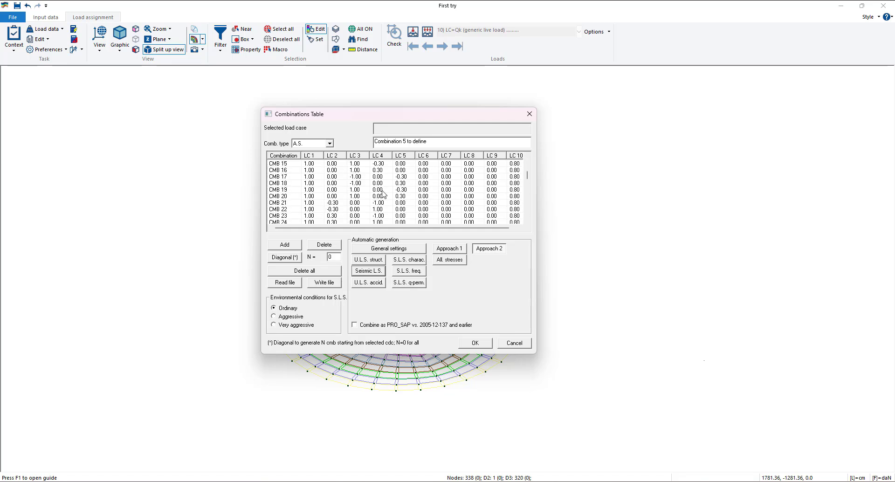
pyautogui.scroll(-20, 403, 200)
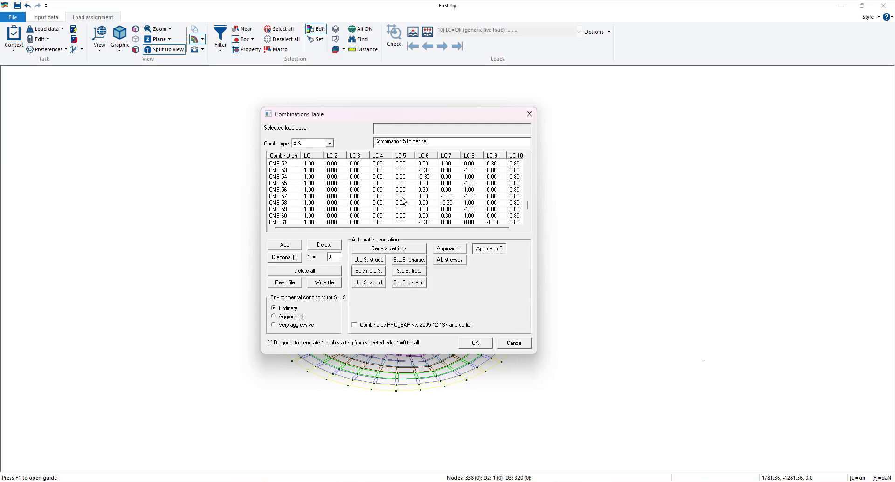
pyautogui.moveTo(538, 196); pyautogui.dragTo(568, 194)
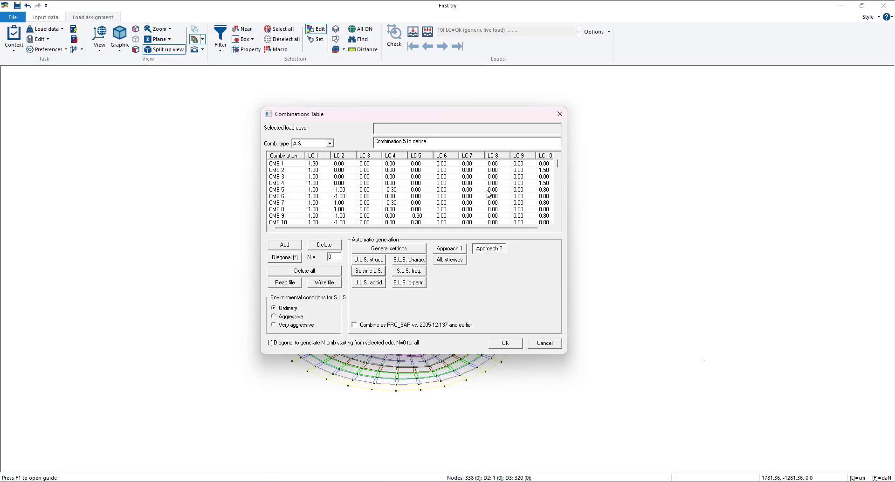
pyautogui.scroll(-3, 489, 205)
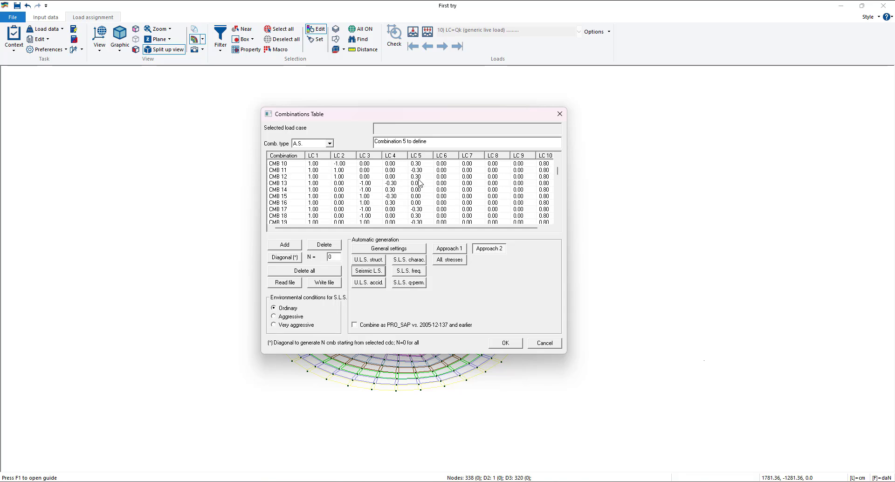
# Examine the load cases behind the LC 3, LC 4 and LC 5 factors of CMB 13 and review the remaining seismic combinations.
pyautogui.click(372, 184)
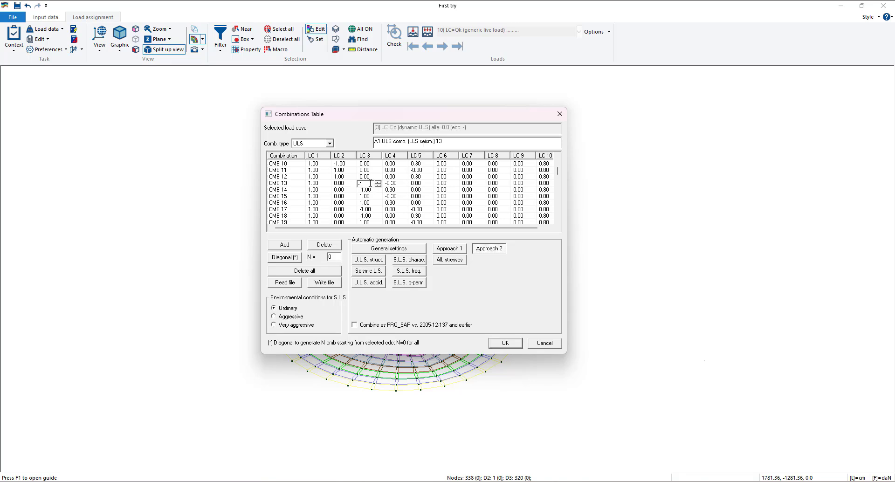
pyautogui.click(397, 184)
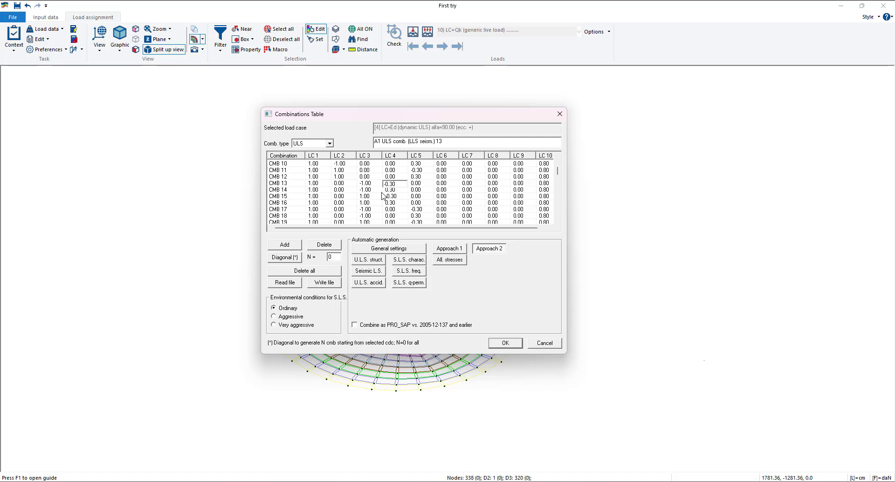
pyautogui.click(397, 176)
pyautogui.click(409, 184)
pyautogui.scroll(3, 346, 173)
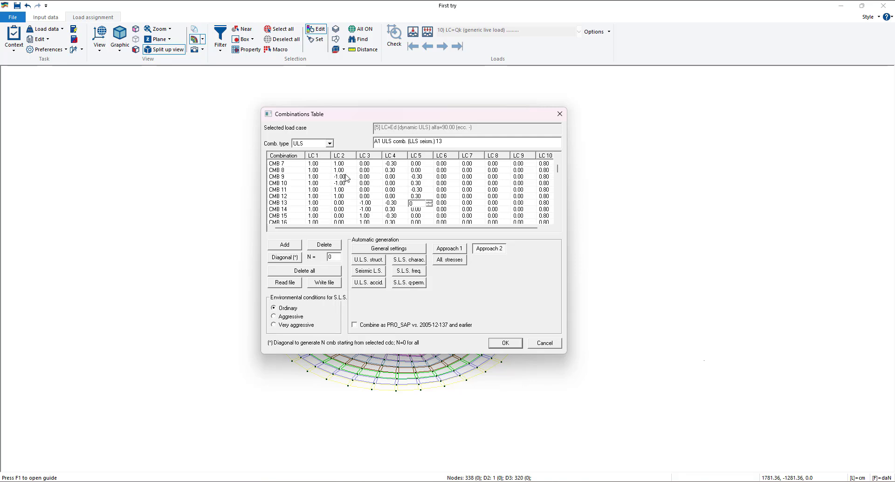
pyautogui.scroll(-1, 345, 179)
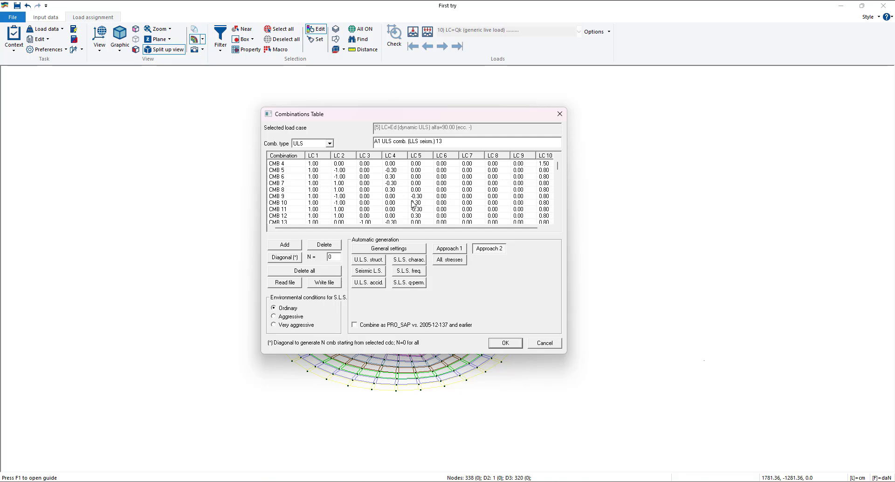
pyautogui.scroll(-19, 413, 203)
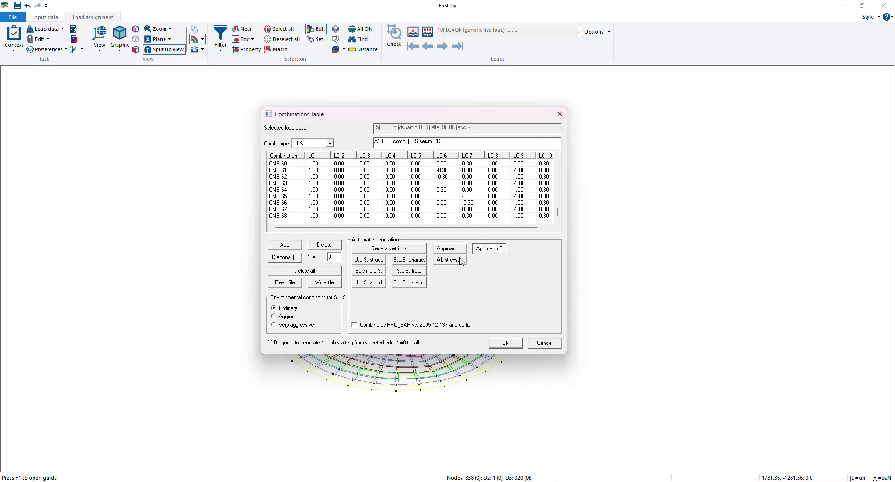
# Export the combinations table to a CSV file named Combinations1 in the Corso Syma Group folder.
pyautogui.moveTo(386, 117); pyautogui.dragTo(382, 134)
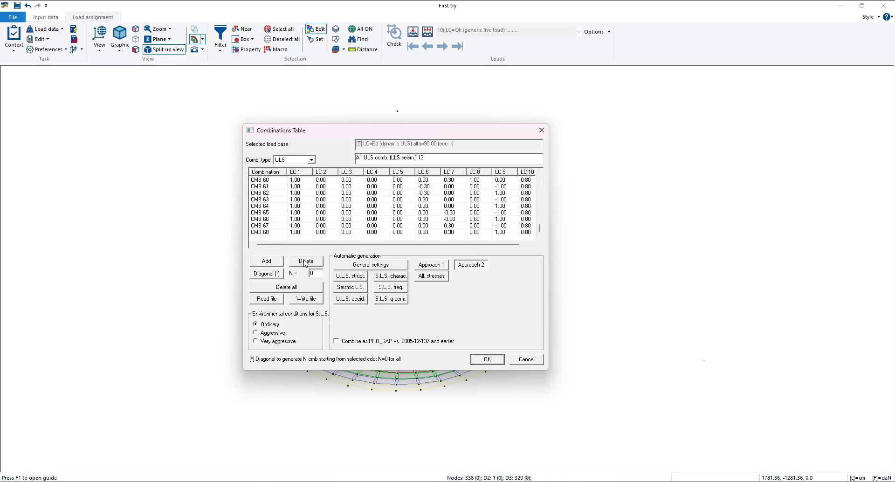
pyautogui.click(302, 299)
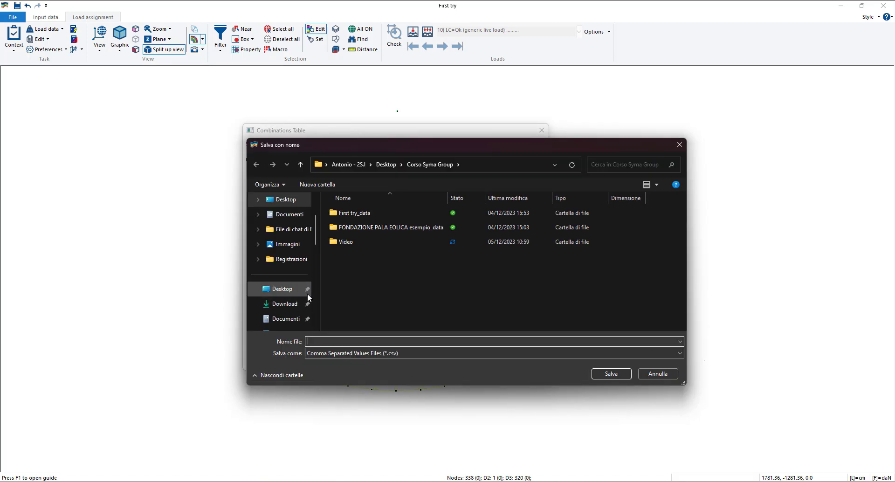
pyautogui.click(400, 353)
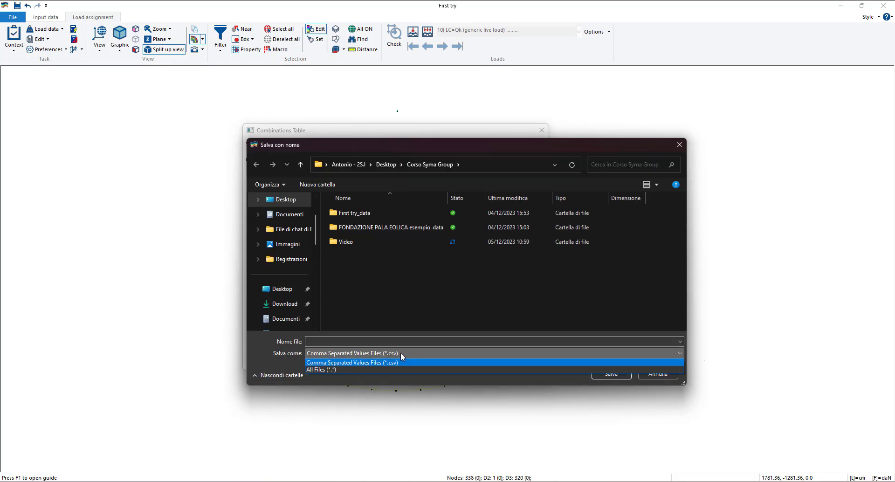
pyautogui.click(398, 354)
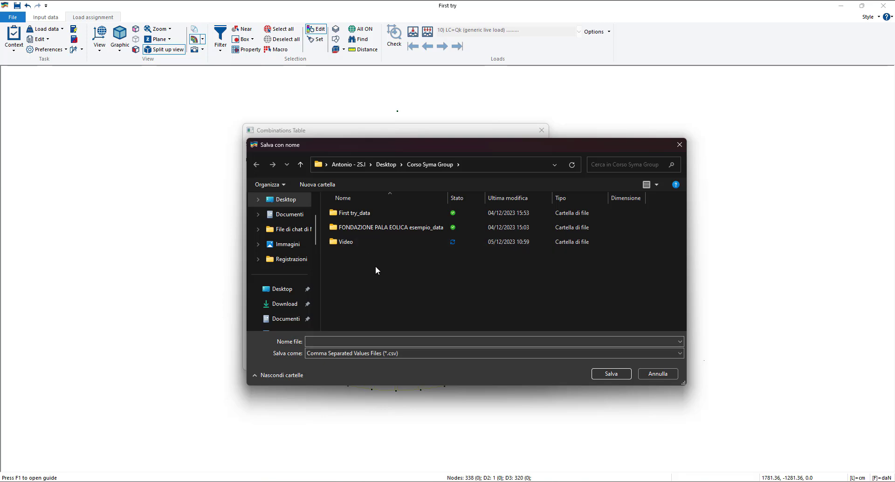
pyautogui.moveTo(409, 155); pyautogui.dragTo(414, 245)
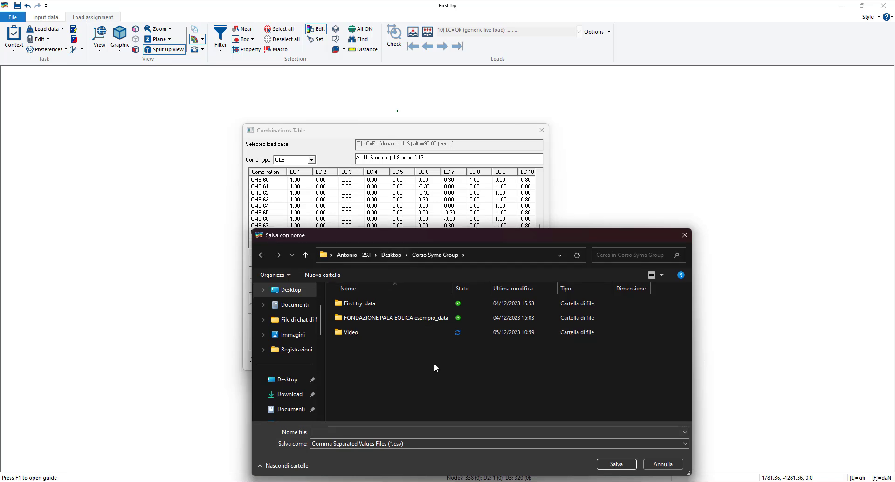
pyautogui.click(394, 429)
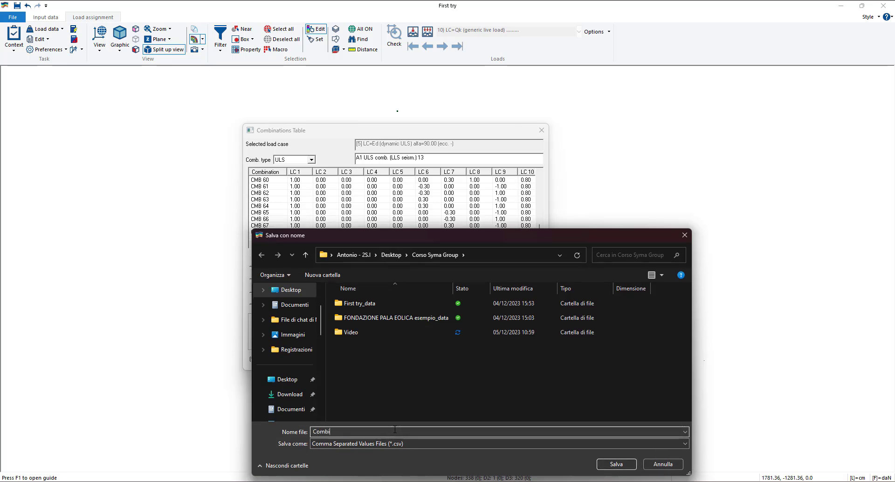
pyautogui.write('Combinations1')
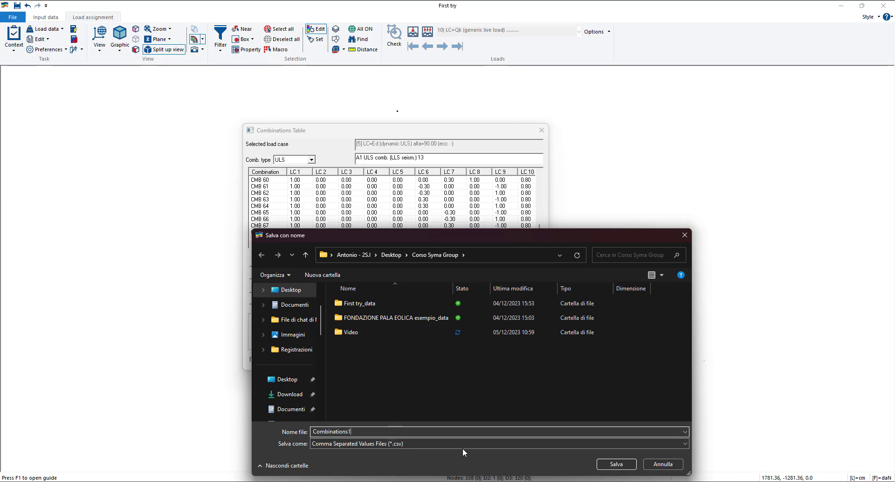
pyautogui.click(616, 463)
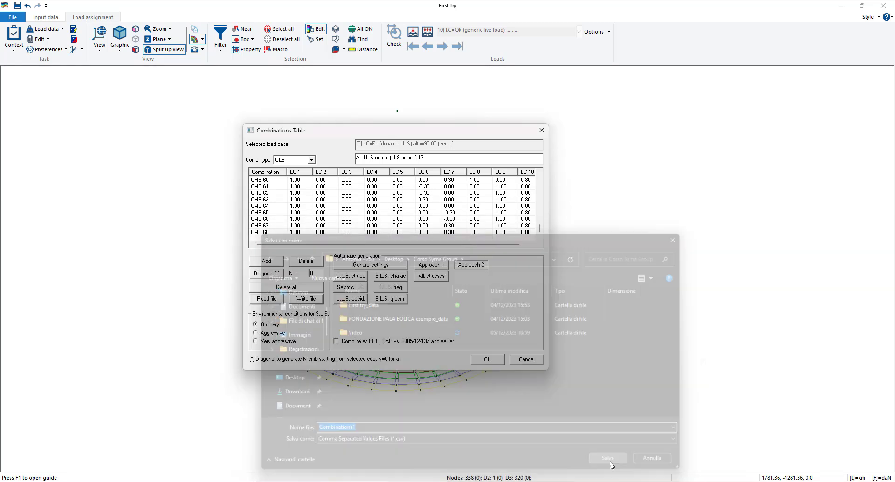
# Clear the combinations table, reload it from Combinations1.csv, and check the imported rows.
pyautogui.click(281, 288)
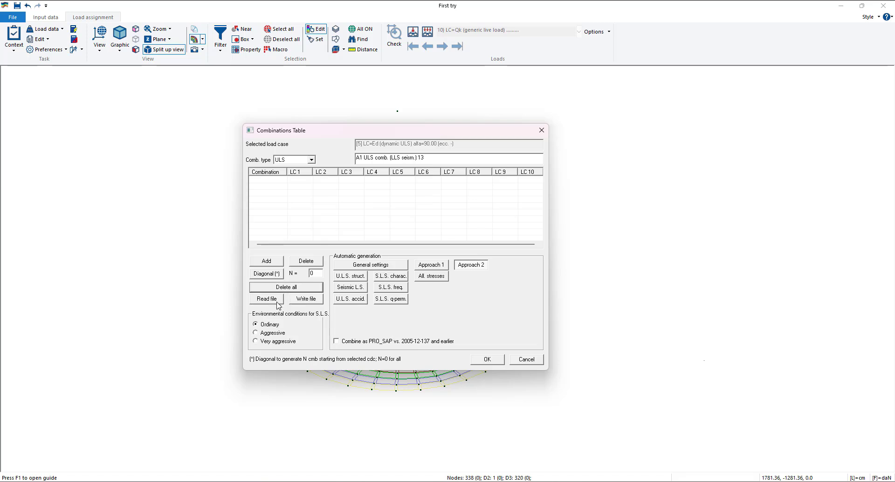
pyautogui.click(276, 299)
pyautogui.click(429, 345)
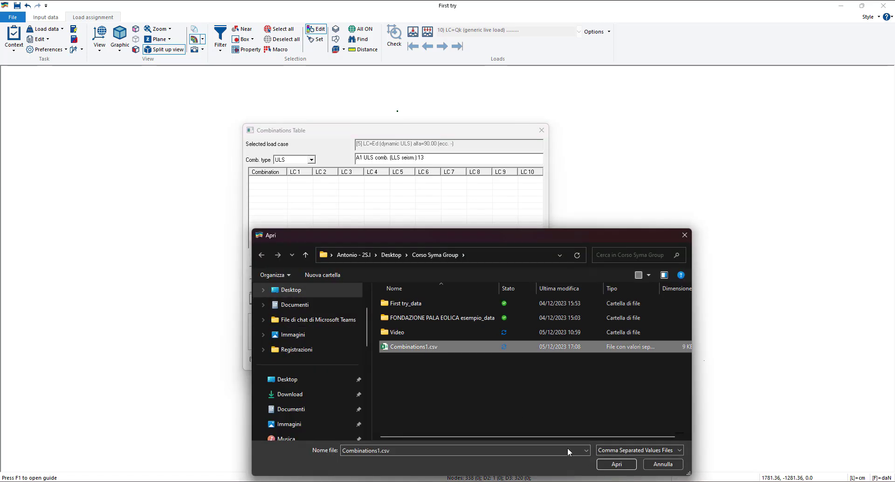
pyautogui.click(616, 464)
pyautogui.scroll(-11, 383, 207)
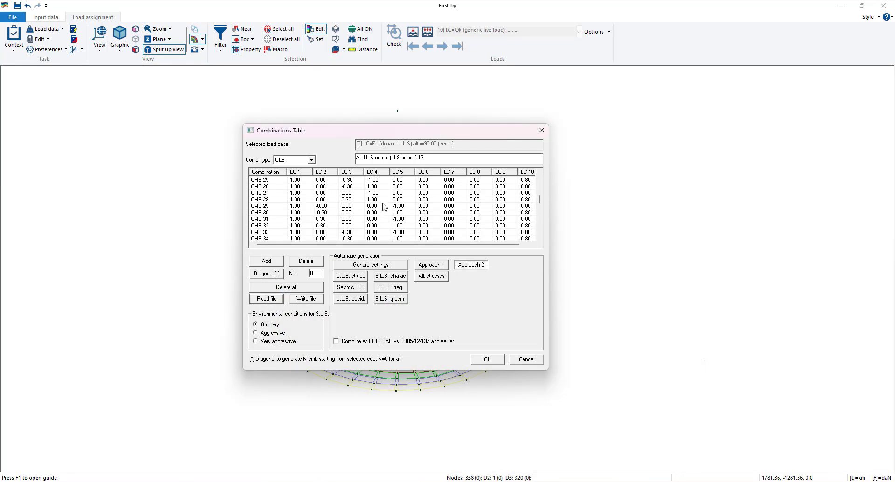
pyautogui.scroll(-7, 383, 207)
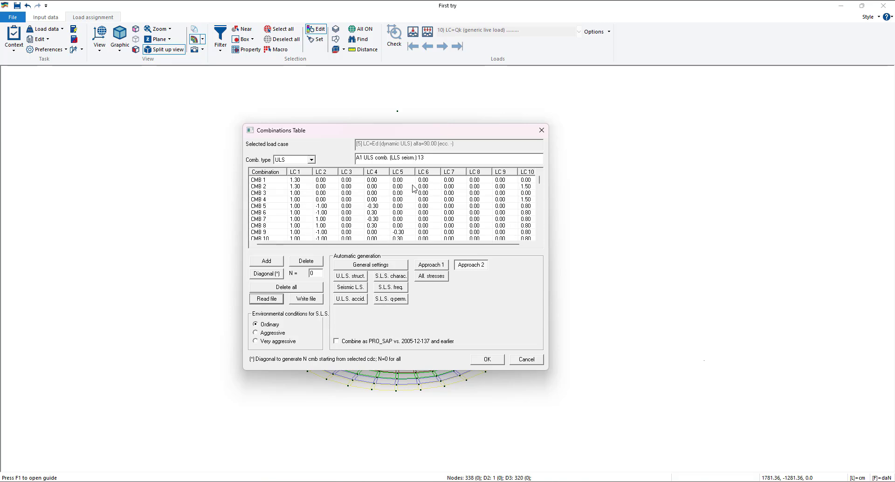
pyautogui.scroll(18, 409, 218)
# Delete all combinations and generate diagonal combinations with N set to 10.
pyautogui.click(278, 285)
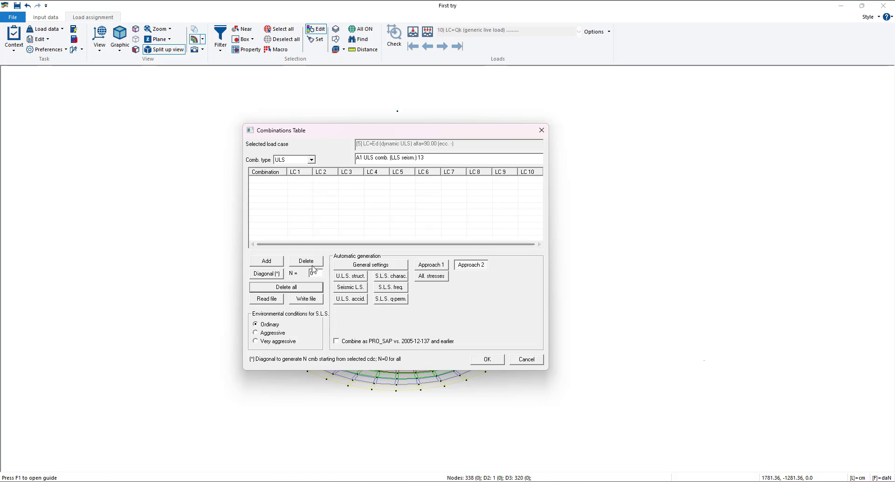
pyautogui.moveTo(317, 273); pyautogui.dragTo(287, 276)
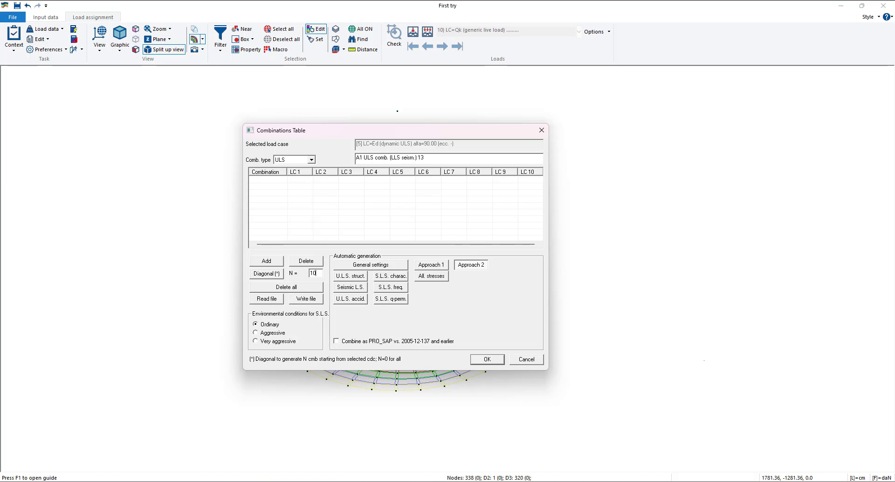
pyautogui.write('10')
pyautogui.click(270, 273)
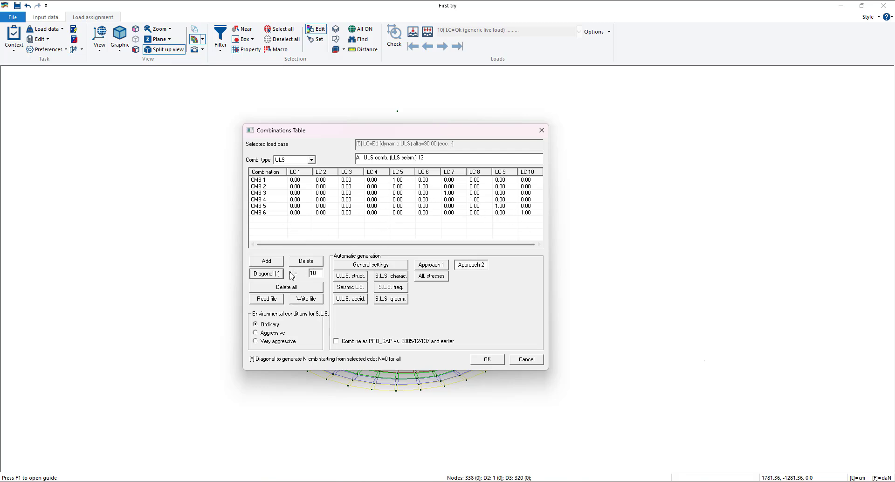
# Clear the table, generate diagonal combinations with N set to 6, and close the combinations table without confirming.
pyautogui.click(298, 288)
pyautogui.hotkey('shift', 'Tab')
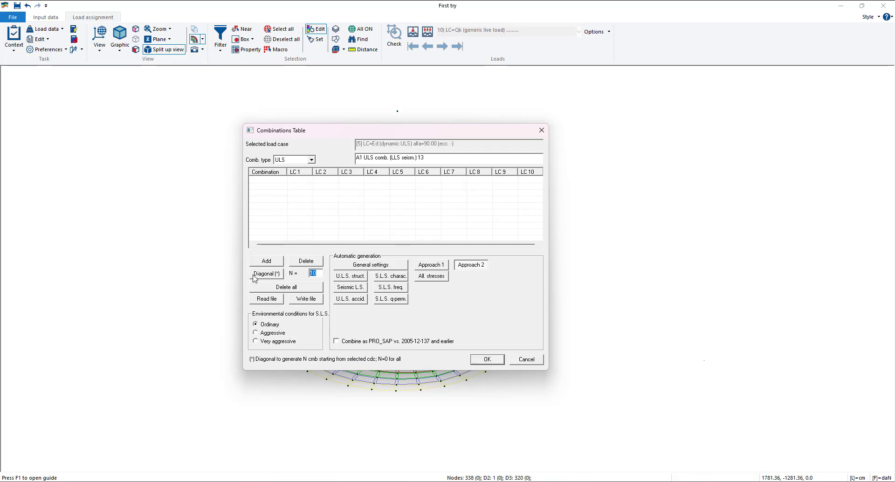
pyautogui.write('6')
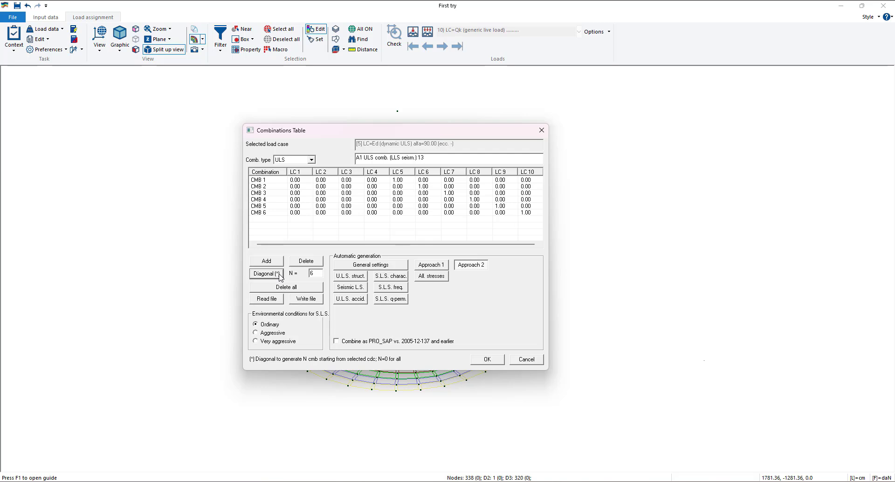
pyautogui.moveTo(342, 131); pyautogui.dragTo(667, 102)
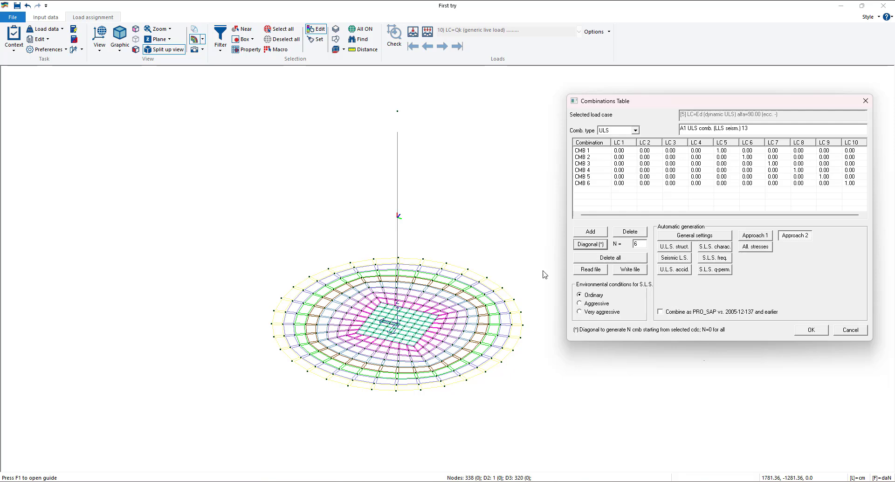
pyautogui.click(865, 101)
# Open the import of general loads from a Load Data (*.ldf) file, view the file selection, and cancel it.
pyautogui.click(46, 29)
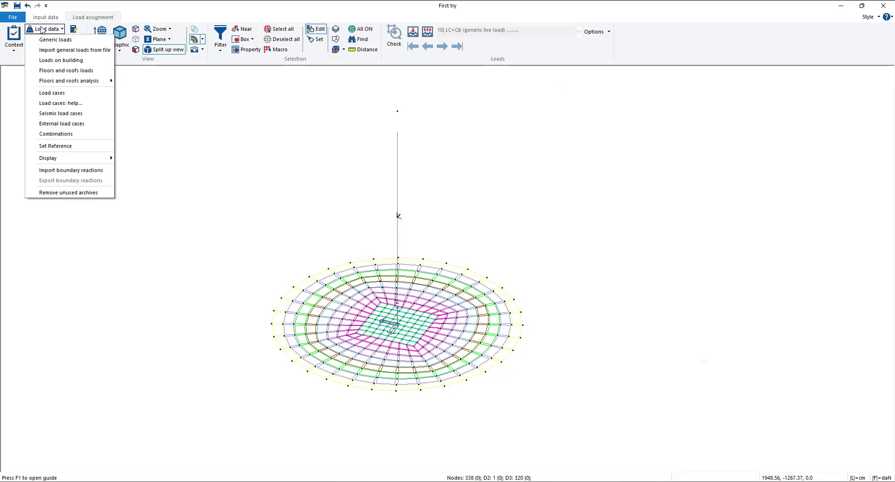
pyautogui.click(72, 58)
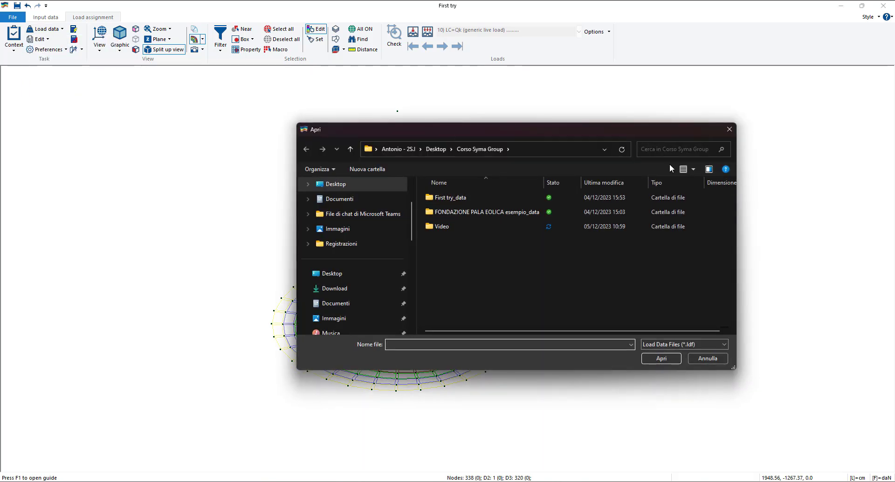
pyautogui.click(728, 130)
# Open the import of boundary reactions from a Reaction load cases (*.rlc) file, view the file selection, and cancel it.
pyautogui.click(45, 29)
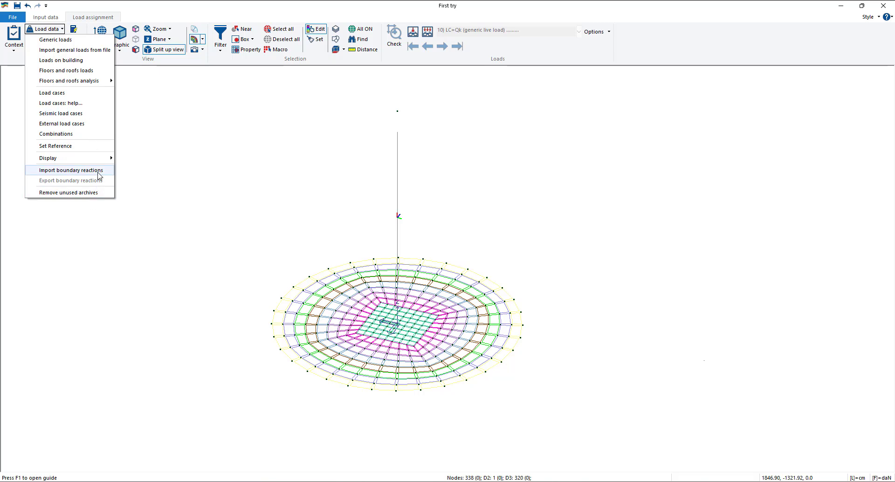
pyautogui.click(70, 170)
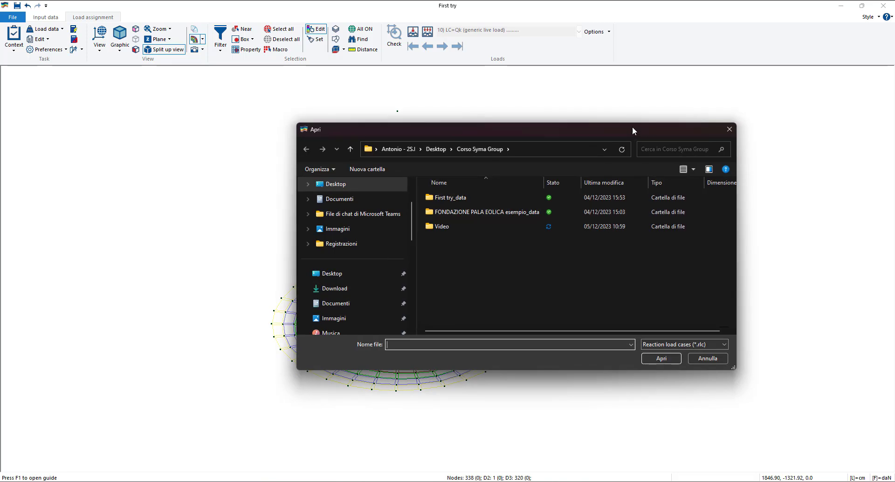
pyautogui.moveTo(632, 127); pyautogui.dragTo(530, 111)
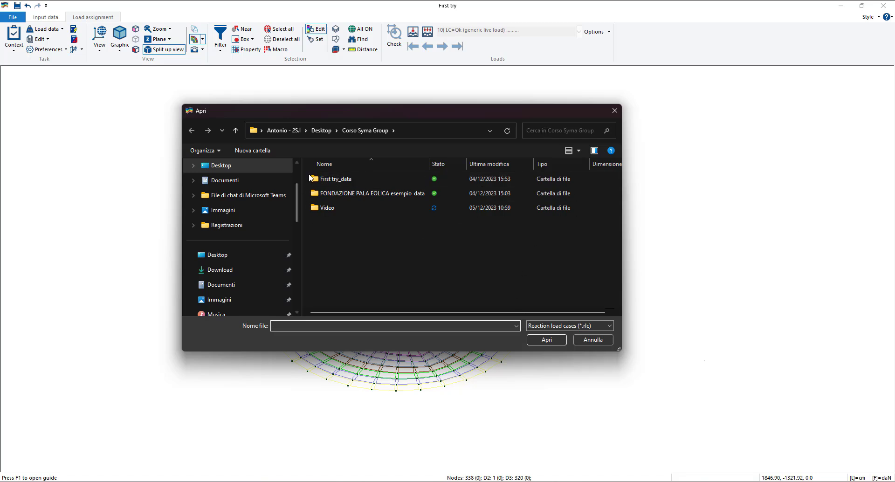
pyautogui.click(615, 110)
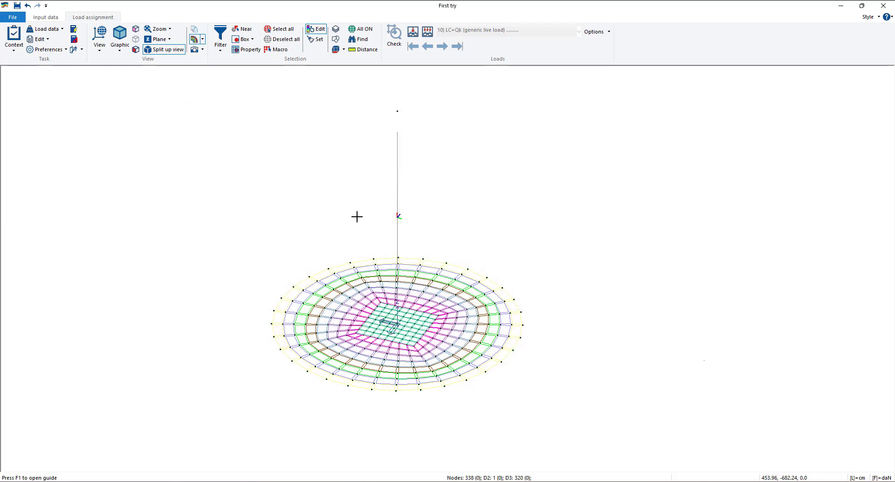
pyautogui.click(59, 30)
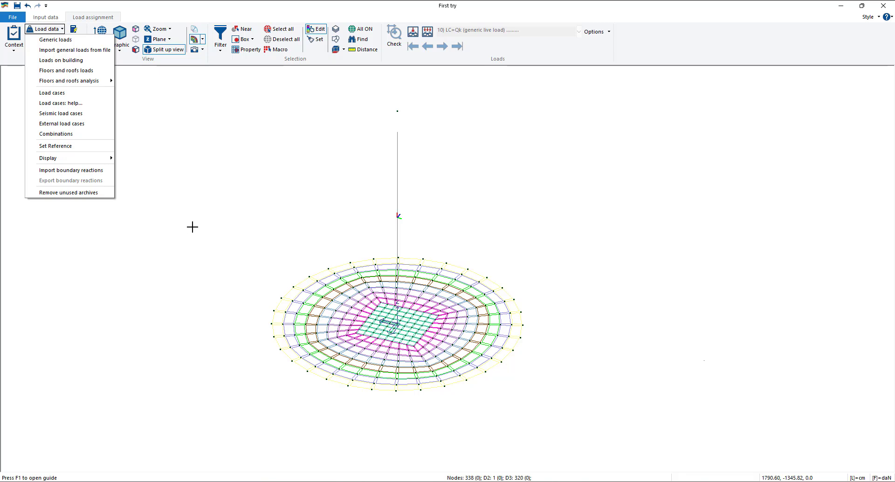
pyautogui.click(204, 188)
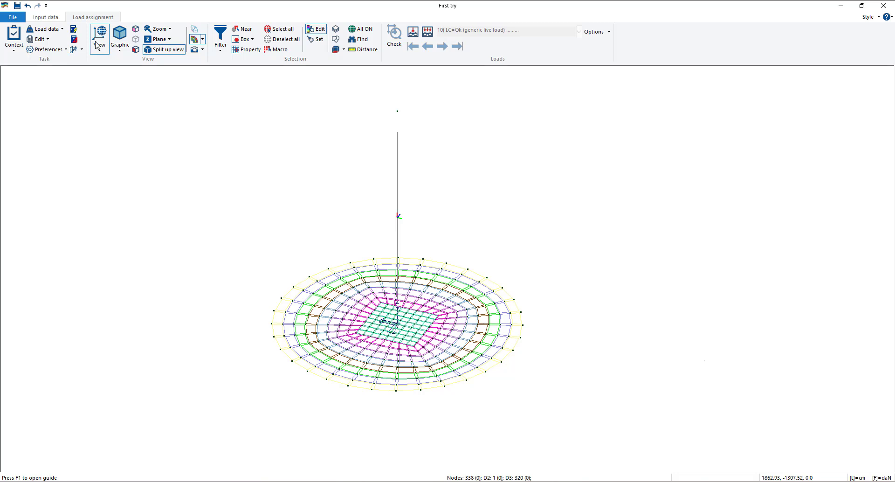
# Display the applied loads by load case and examine live load case 10, dynamic case 9, self weight case 1 and dynamic case 2.
pyautogui.click(414, 34)
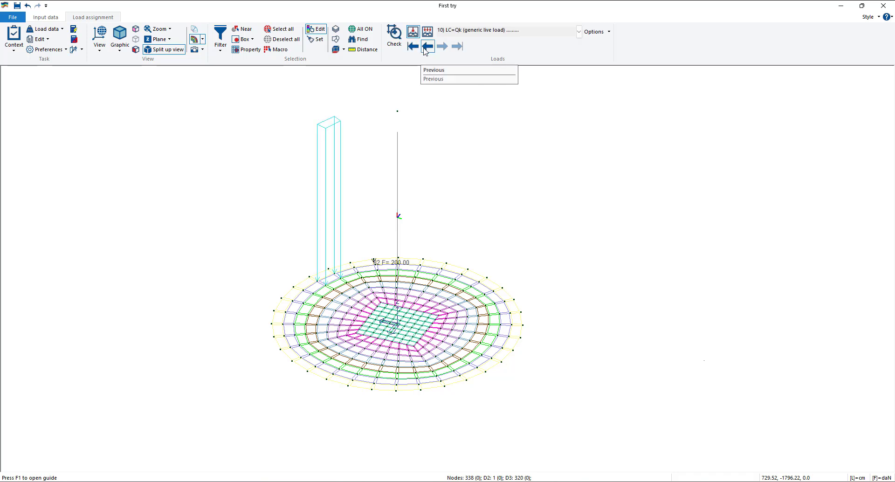
pyautogui.click(427, 46)
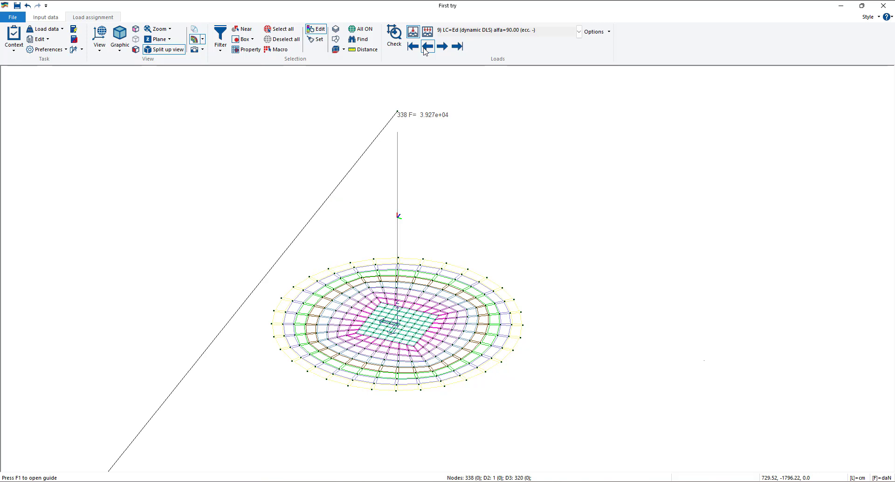
pyautogui.click(412, 46)
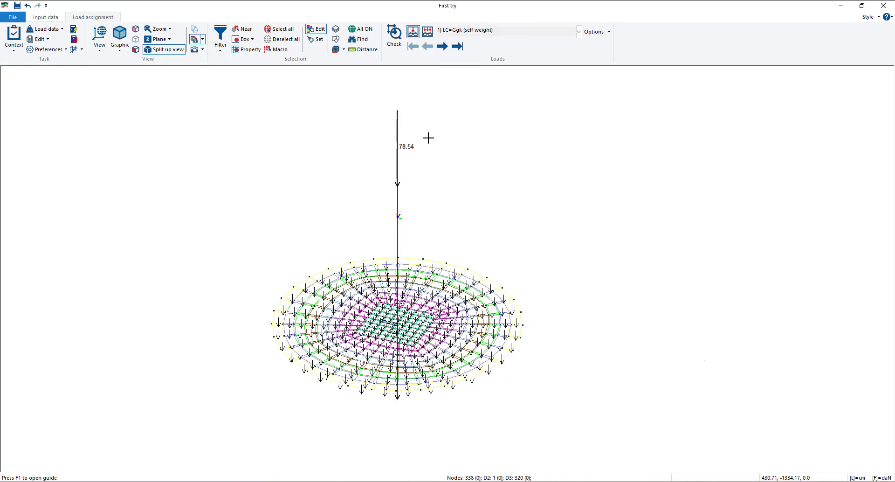
pyautogui.click(442, 46)
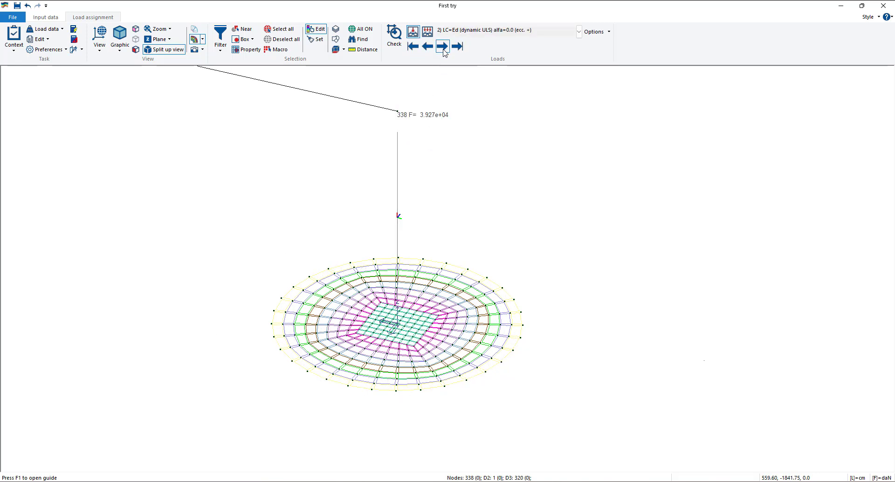
pyautogui.scroll(-3, 397, 134)
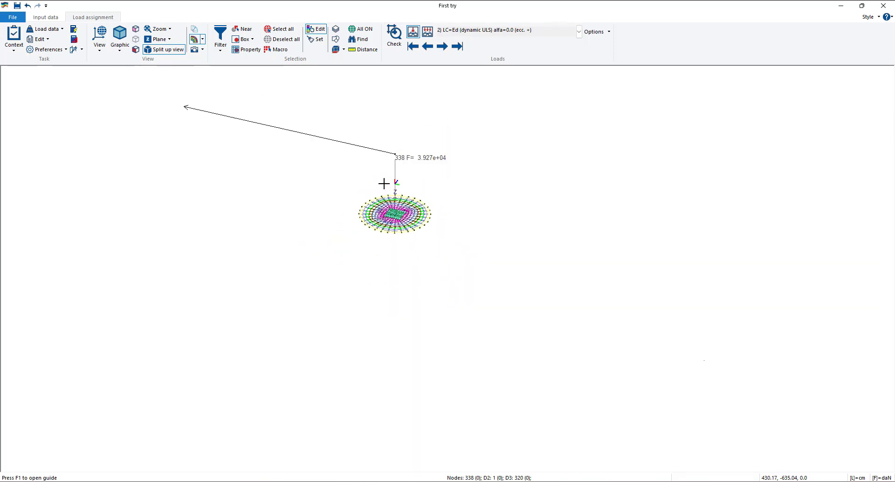
pyautogui.scroll(3, 413, 90)
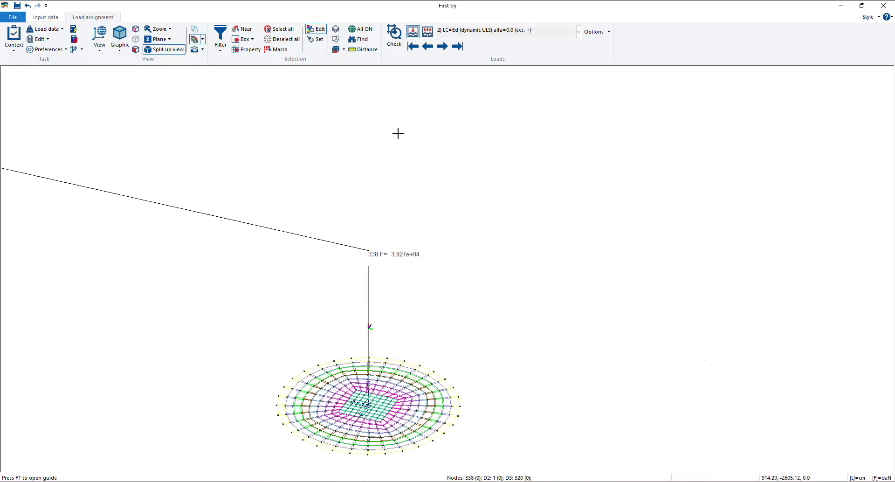
# Switch the load display to combinations and step back from combination 5 to examine the first ones, ending on A1 ULS comb. 2.
pyautogui.click(413, 35)
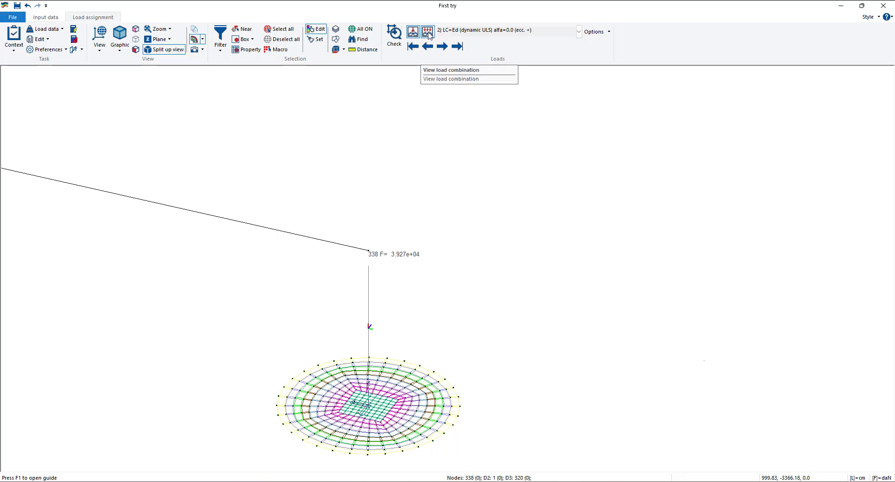
pyautogui.click(428, 33)
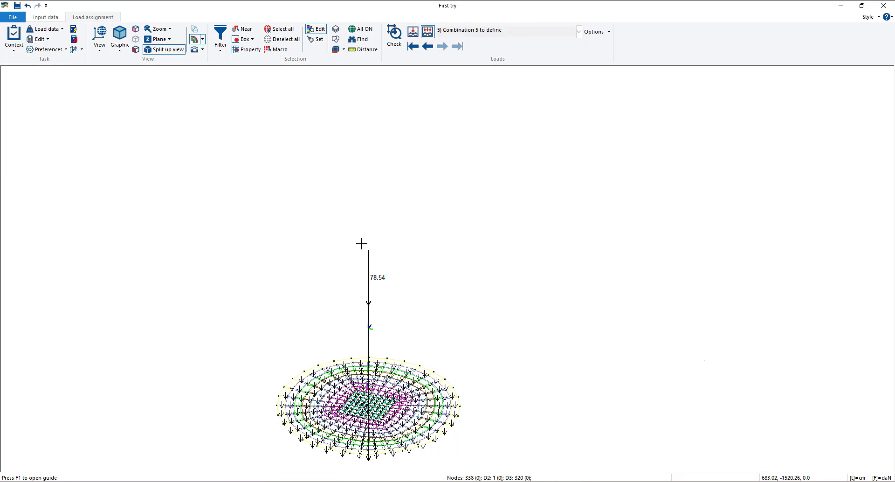
pyautogui.moveTo(407, 260); pyautogui.dragTo(419, 236, button='middle')
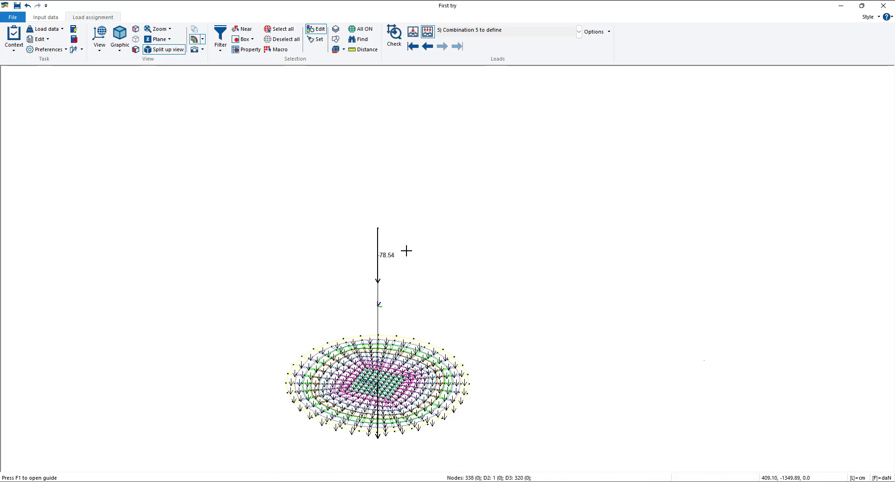
pyautogui.click(427, 47)
pyautogui.click(427, 46)
pyautogui.click(426, 47)
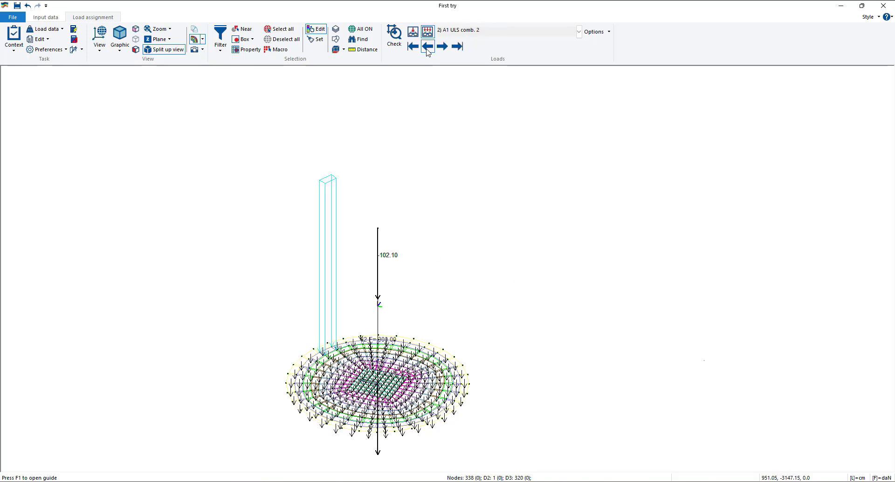
pyautogui.click(427, 47)
pyautogui.click(442, 46)
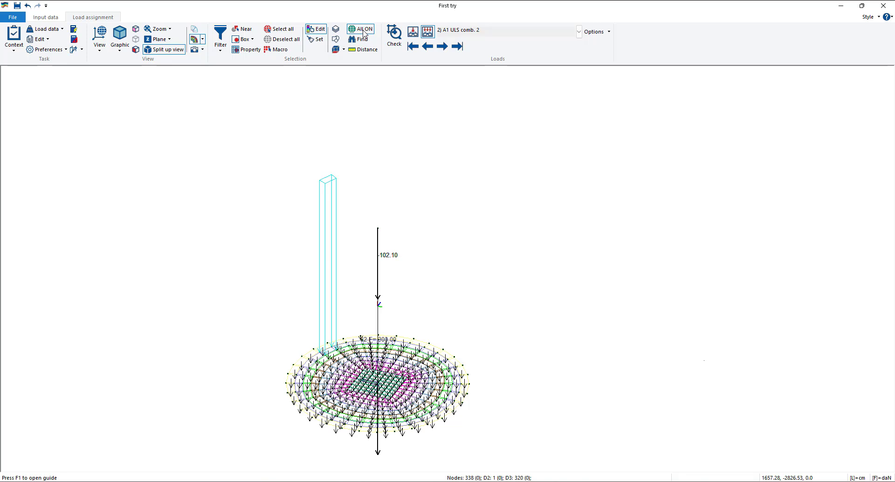
pyautogui.click(221, 49)
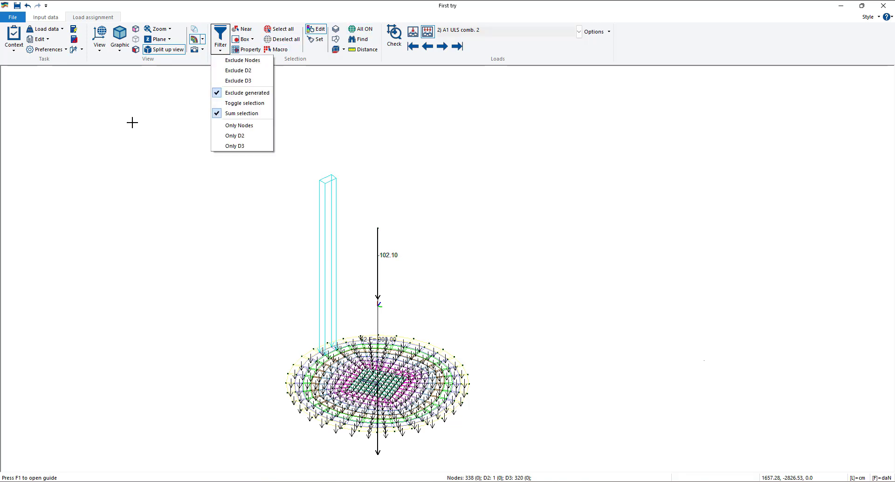
pyautogui.click(133, 123)
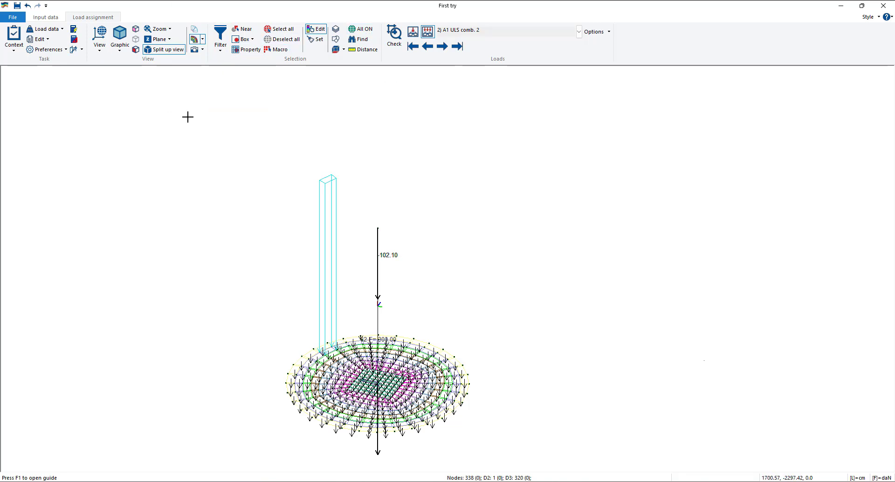
pyautogui.click(40, 18)
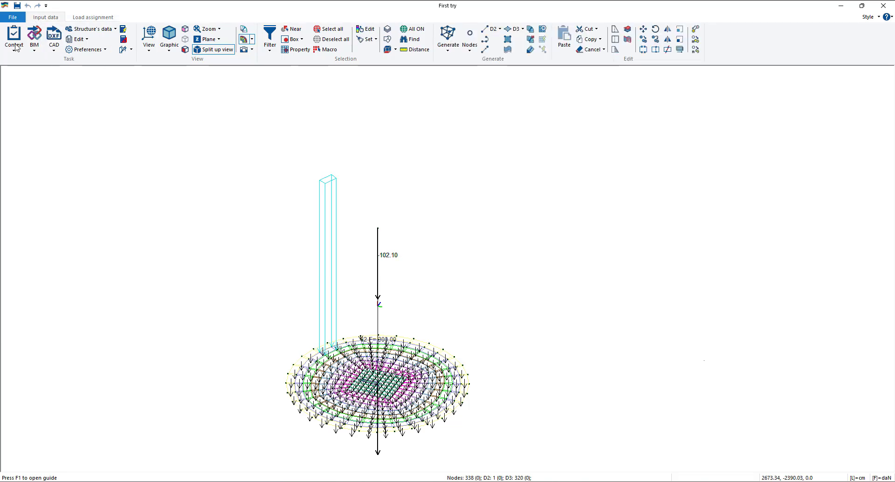
pyautogui.click(82, 18)
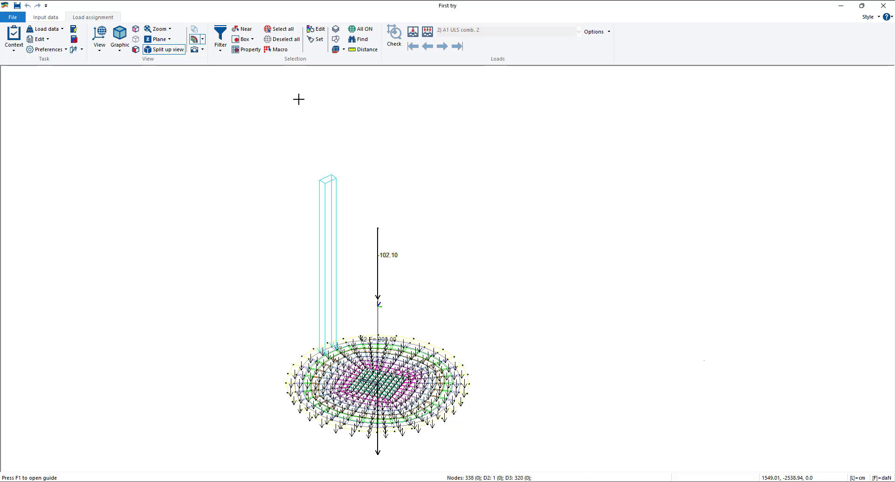
pyautogui.click(53, 29)
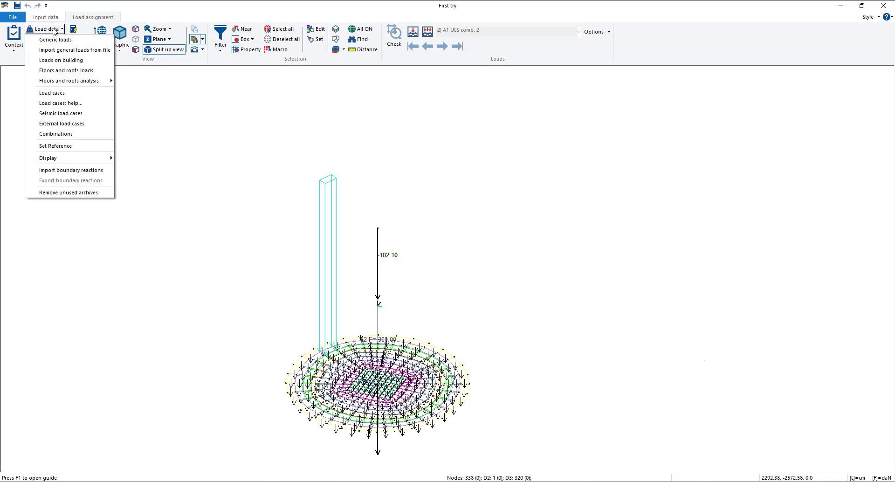
pyautogui.click(61, 30)
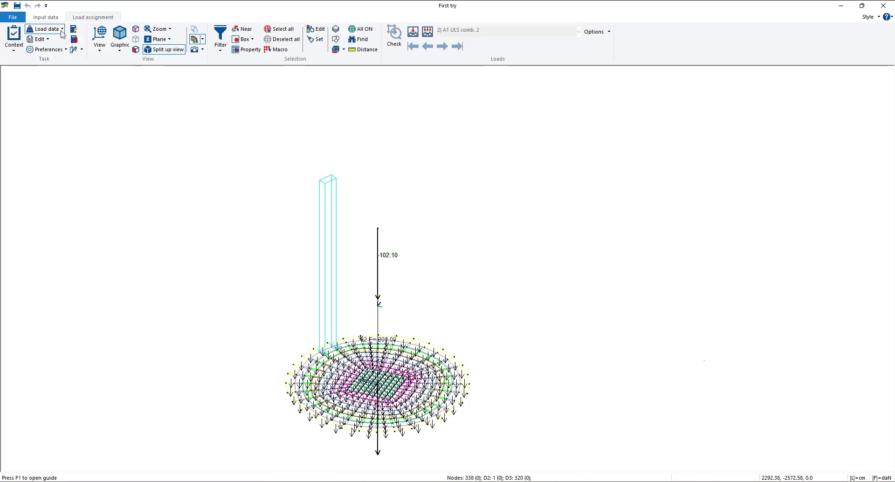
pyautogui.click(61, 30)
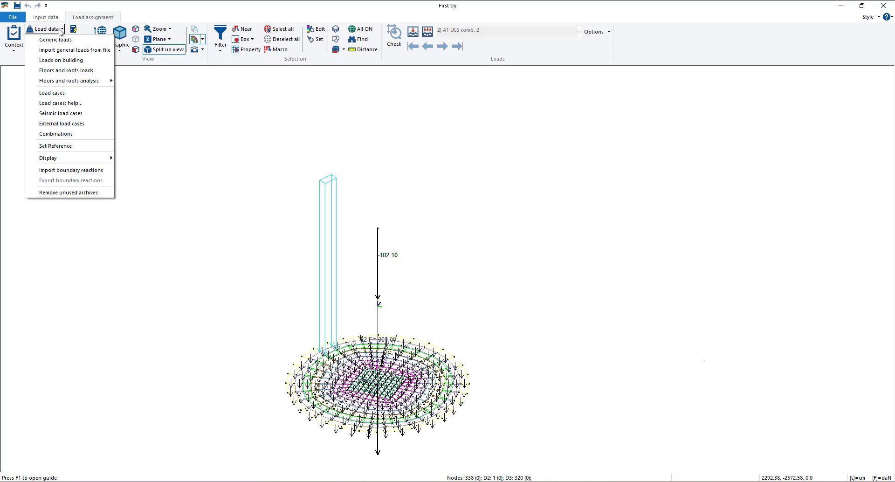
pyautogui.click(241, 161)
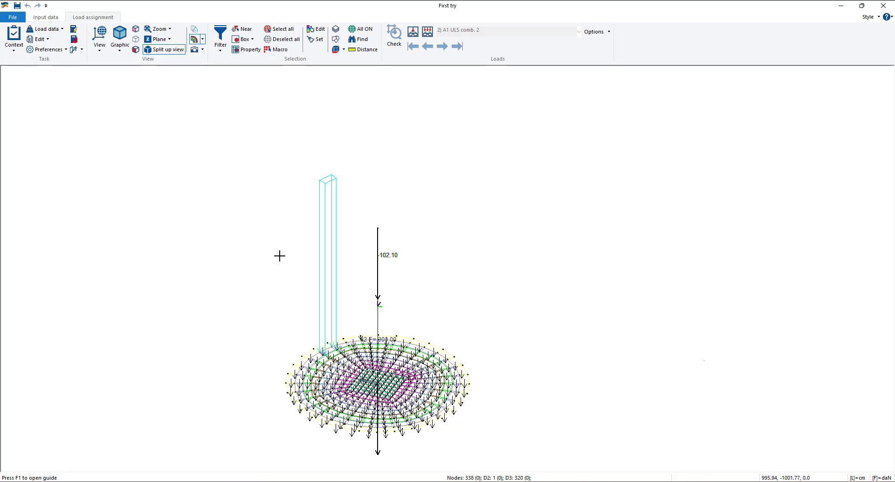
pyautogui.moveTo(291, 232); pyautogui.dragTo(306, 202, button='middle')
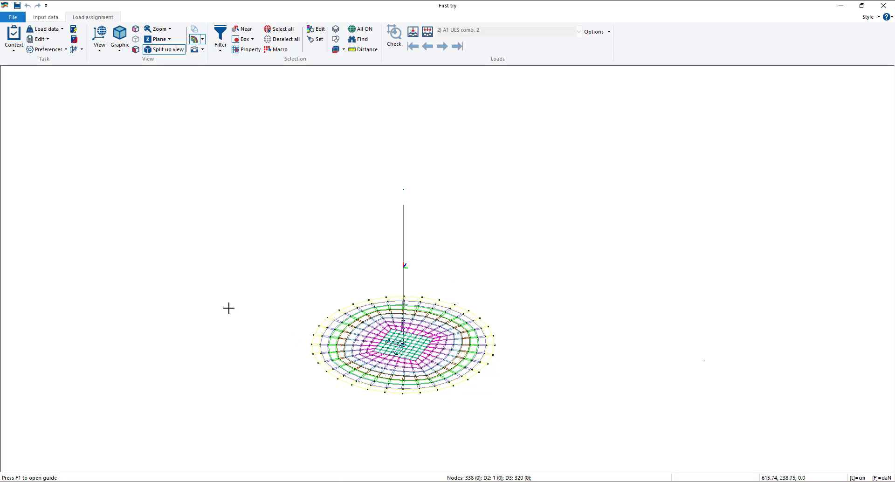
# Check the load data and save the model data to perform the analysis.
pyautogui.click(8, 52)
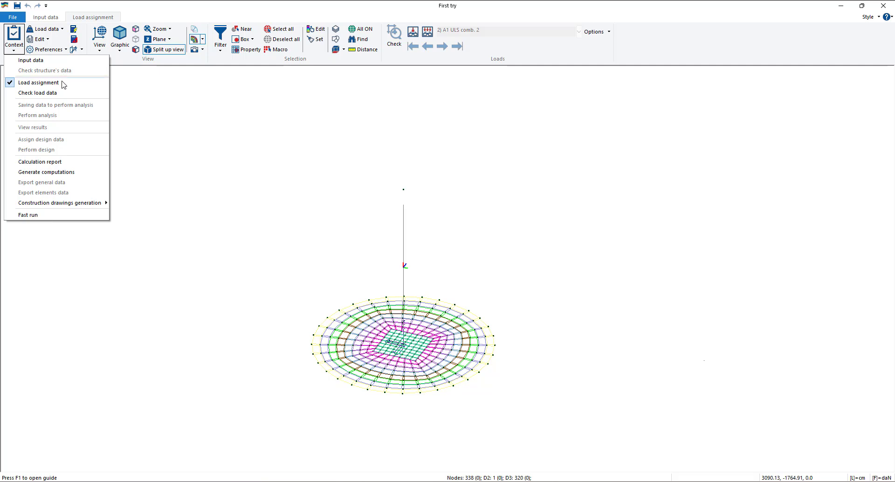
pyautogui.click(65, 92)
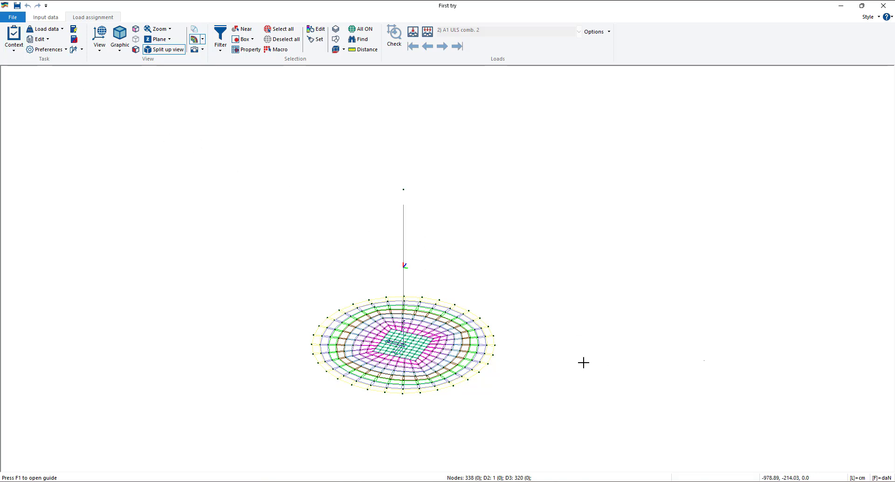
pyautogui.click(10, 49)
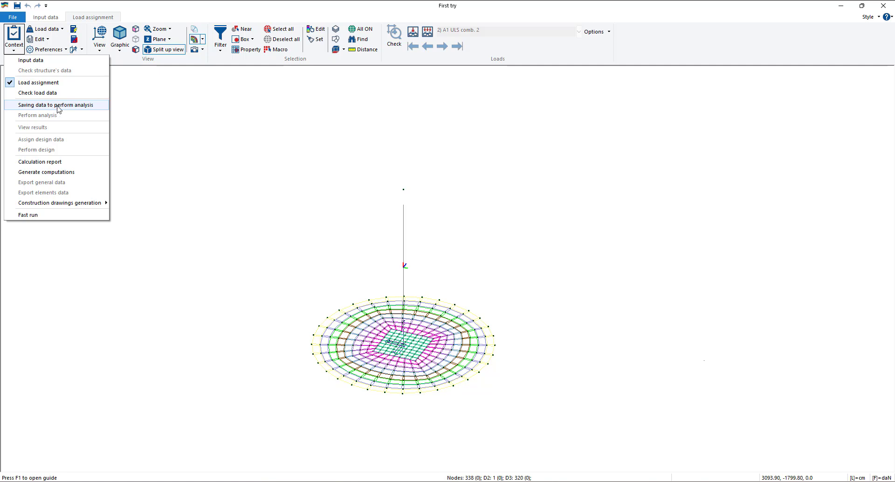
pyautogui.click(58, 109)
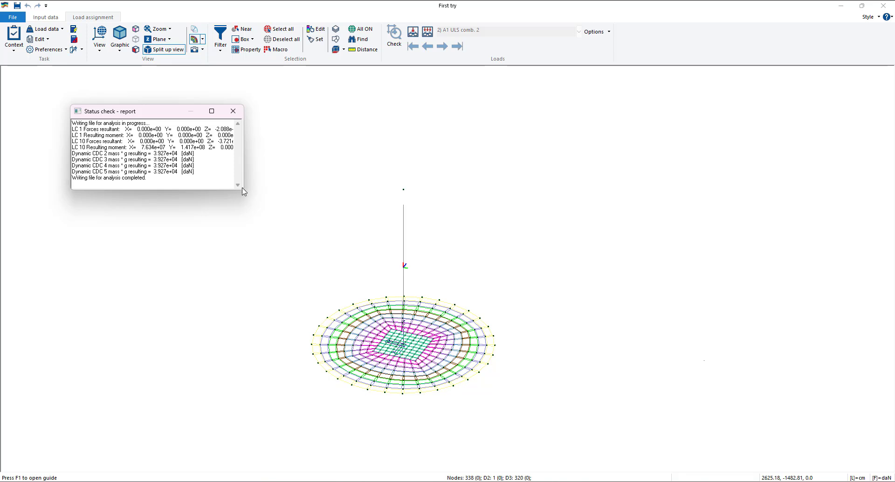
# Enlarge the status check report, examine the load case resultants and dynamic masses, and close the report.
pyautogui.moveTo(125, 112); pyautogui.dragTo(122, 99)
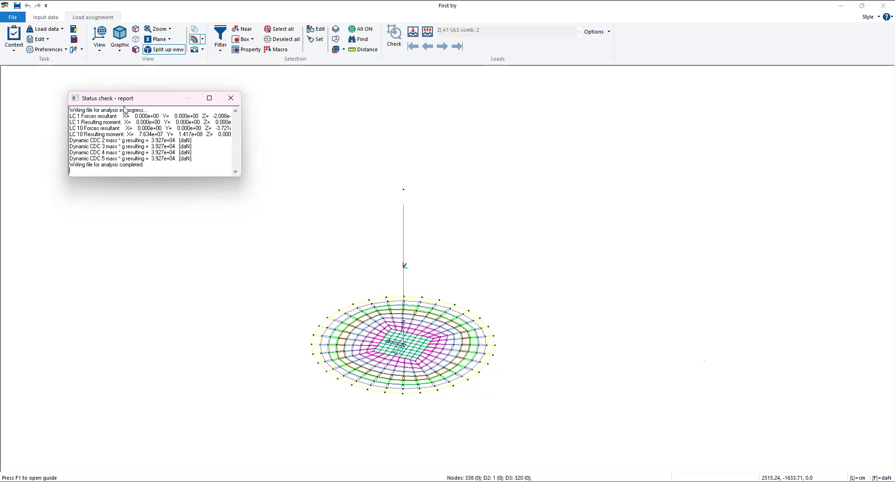
pyautogui.moveTo(241, 176); pyautogui.dragTo(310, 240)
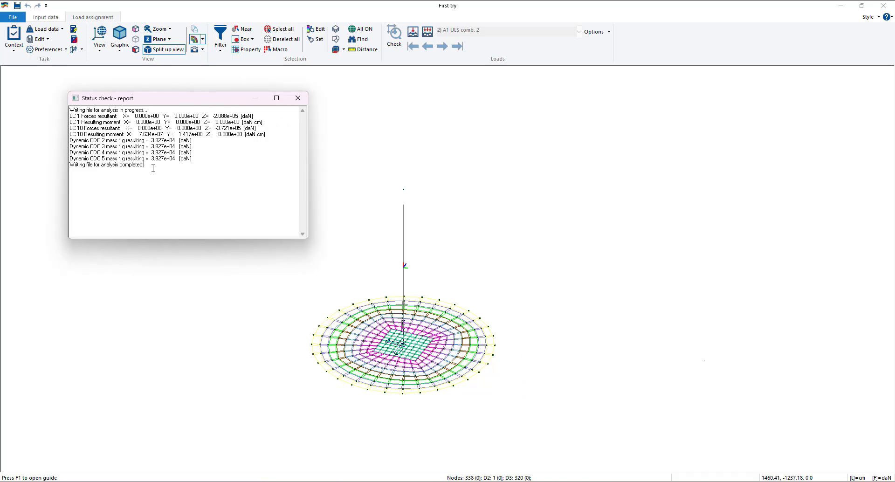
pyautogui.moveTo(205, 163); pyautogui.dragTo(153, 164)
pyautogui.moveTo(126, 143); pyautogui.dragTo(190, 141)
pyautogui.click(297, 98)
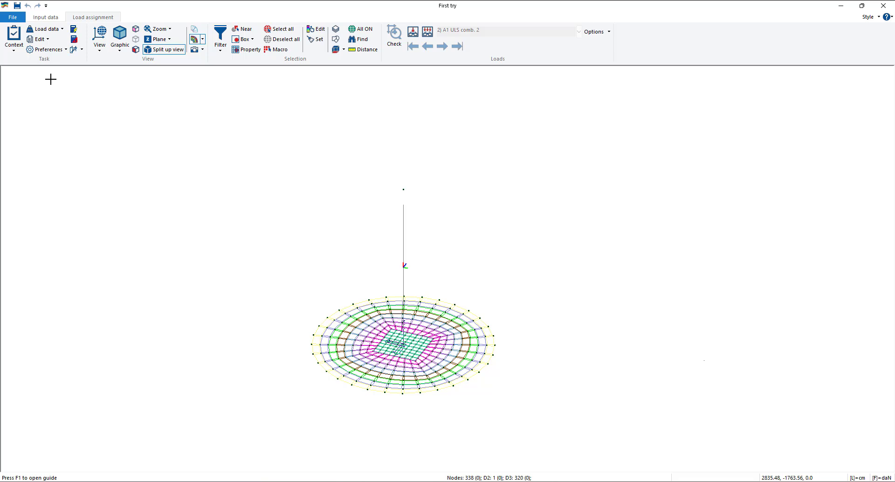
# Perform the analysis, review the mode frequencies, excited masses and solver notes in the status check report, and close the report.
pyautogui.click(20, 49)
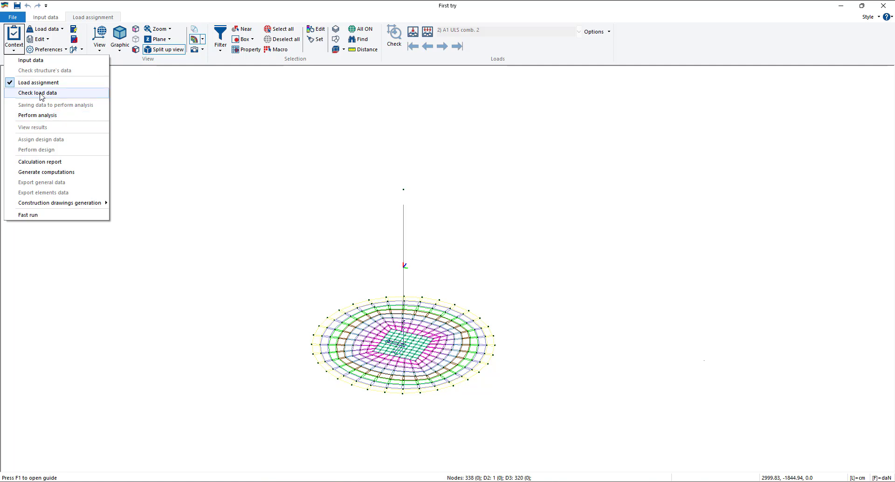
pyautogui.click(56, 115)
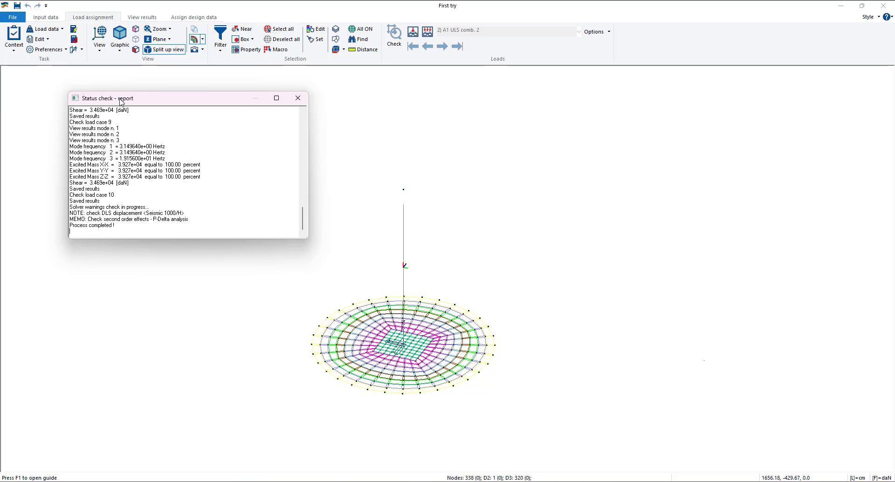
pyautogui.moveTo(65, 228); pyautogui.dragTo(63, 227)
pyautogui.click(198, 212)
pyautogui.scroll(13, 148, 188)
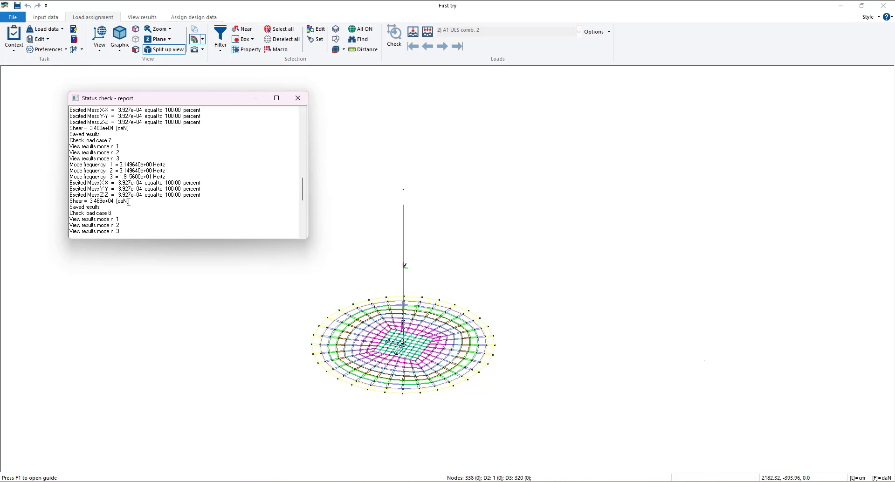
pyautogui.scroll(-3, 148, 188)
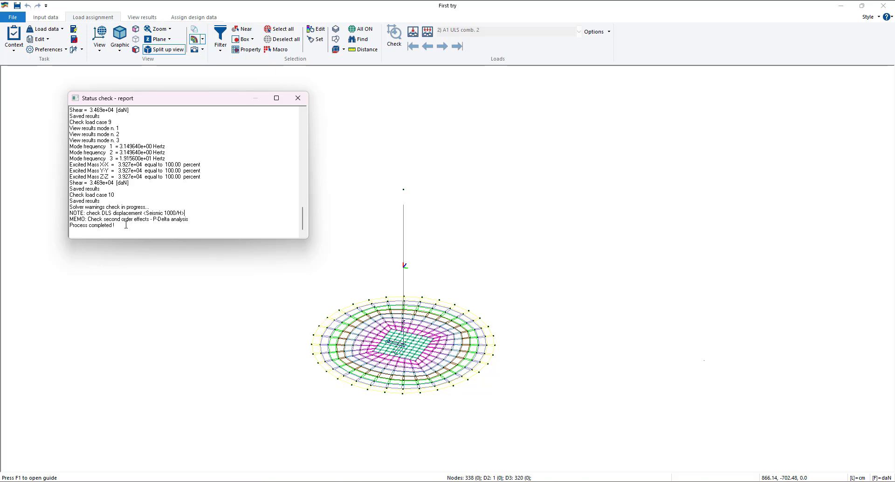
pyautogui.moveTo(126, 225); pyautogui.dragTo(68, 226)
pyautogui.click(298, 98)
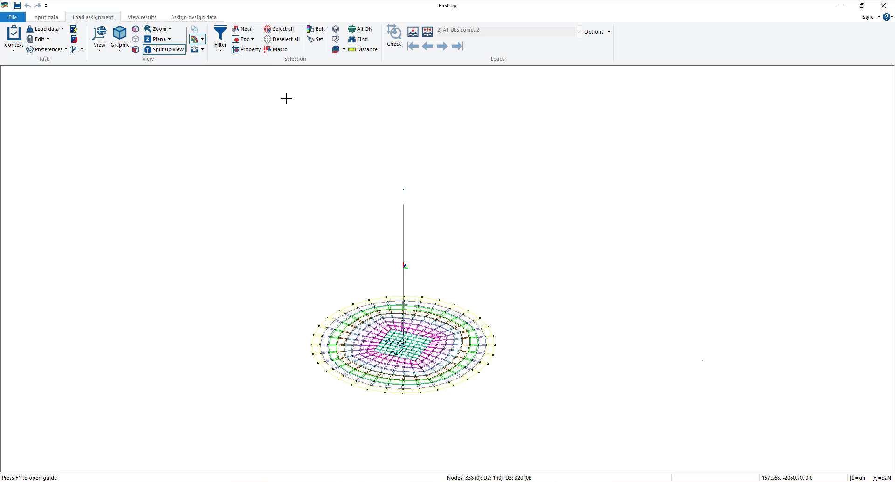
pyautogui.click(152, 18)
pyautogui.click(182, 20)
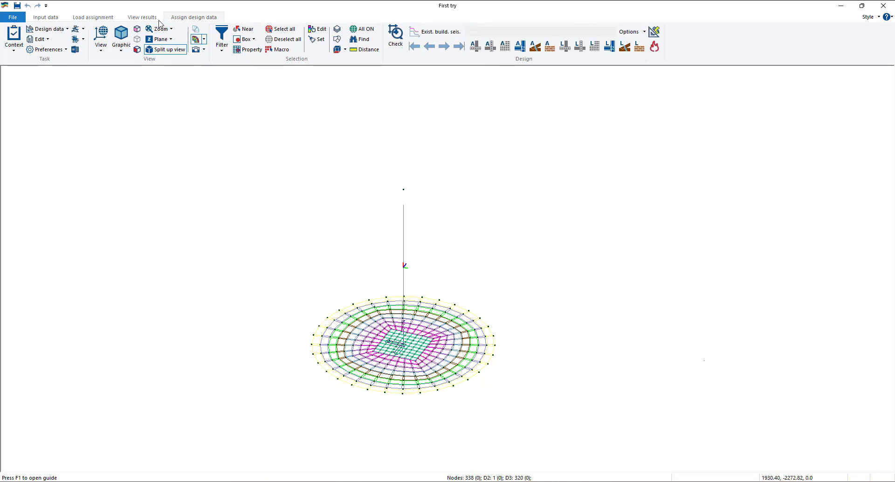
pyautogui.click(151, 20)
pyautogui.click(184, 20)
pyautogui.click(148, 20)
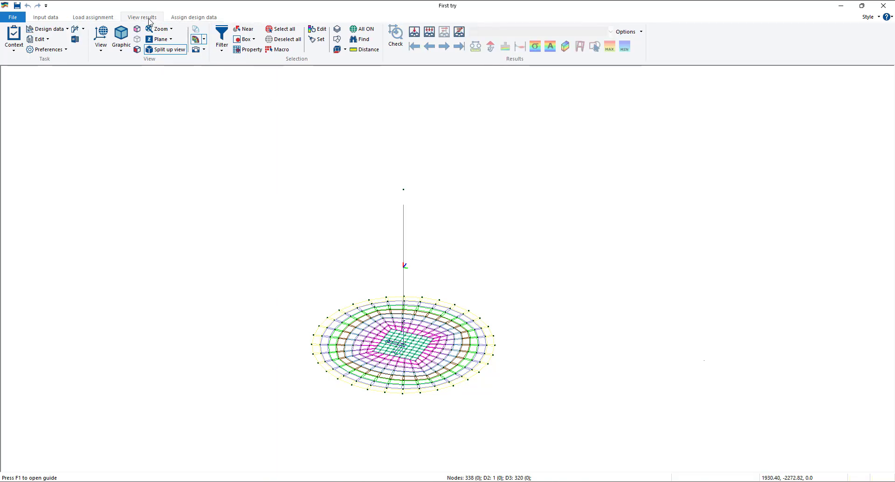
pyautogui.click(178, 19)
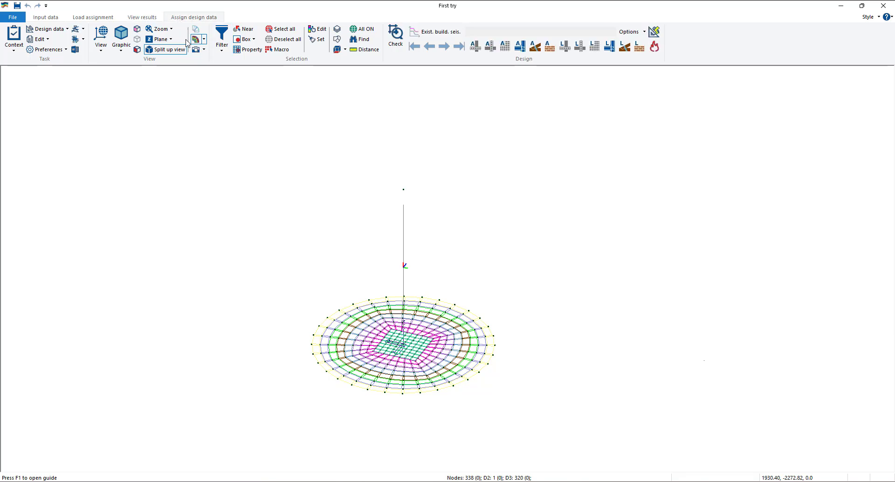
# Open the analysis results and display vibration mode 2 of dynamic load case 2.
pyautogui.click(145, 18)
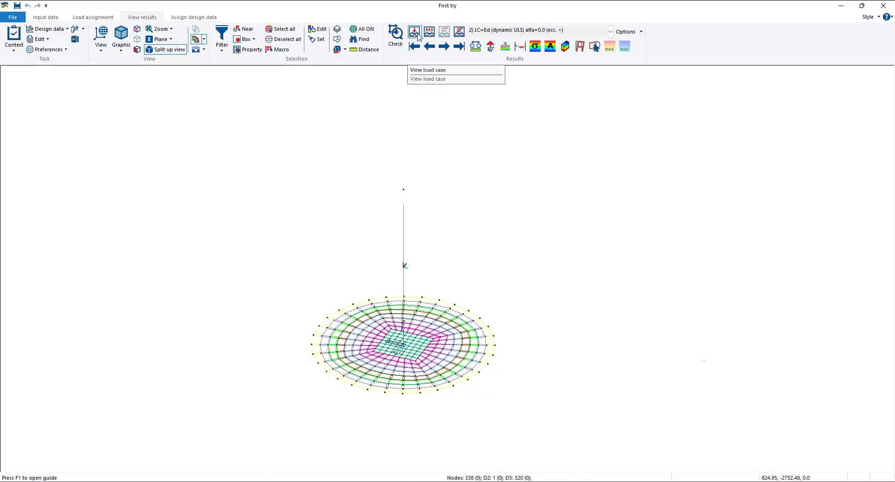
pyautogui.click(458, 37)
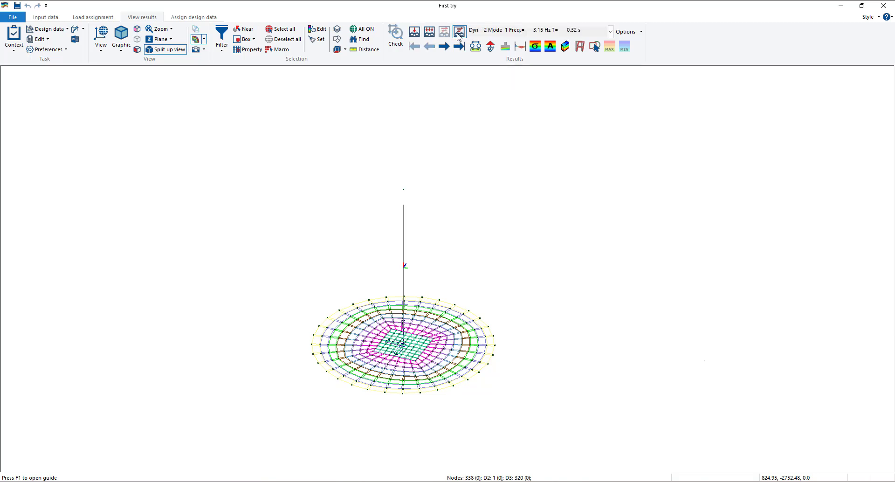
pyautogui.click(444, 46)
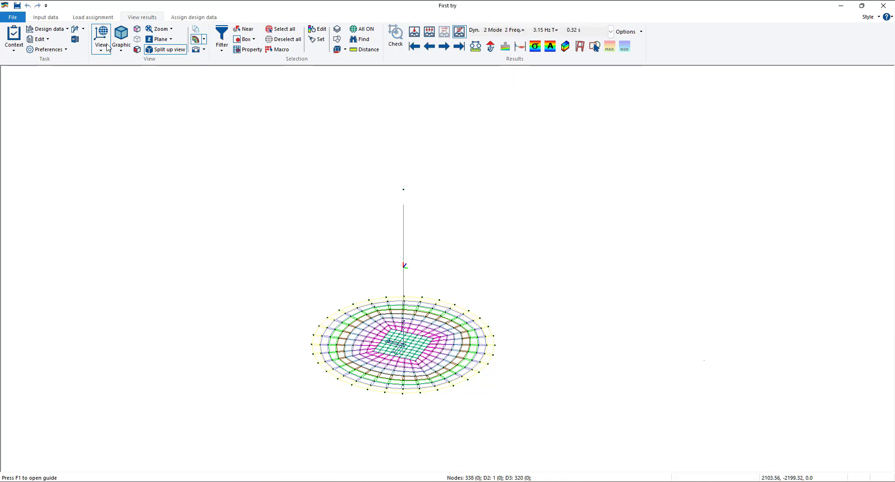
# Map the nodal Y rotation for mode 2, and switch the map to Z translation.
pyautogui.click(127, 47)
pyautogui.click(223, 58)
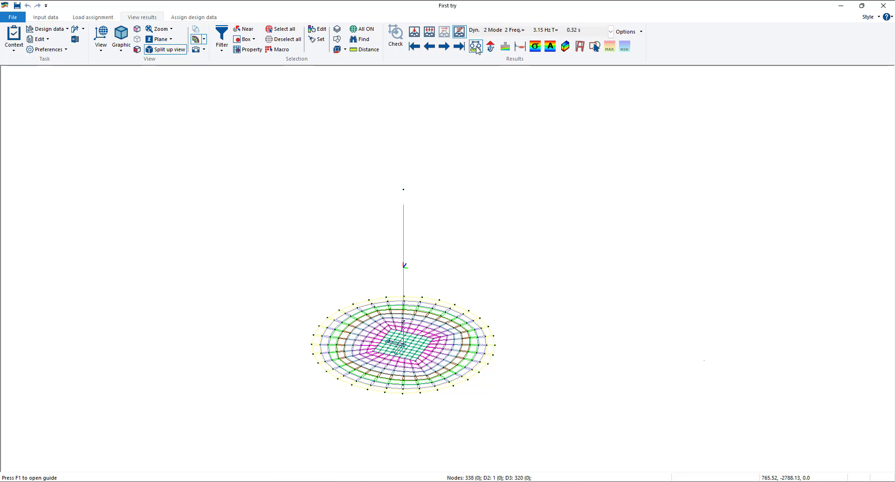
pyautogui.click(478, 51)
pyautogui.click(497, 97)
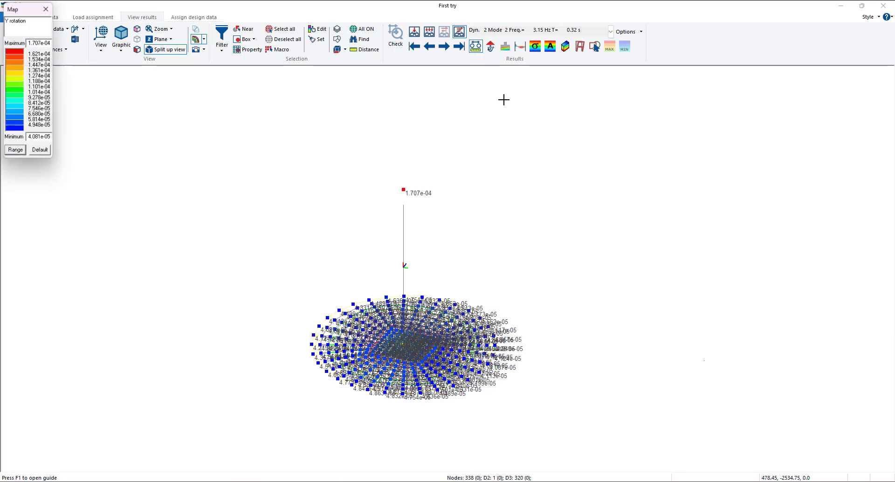
pyautogui.click(476, 49)
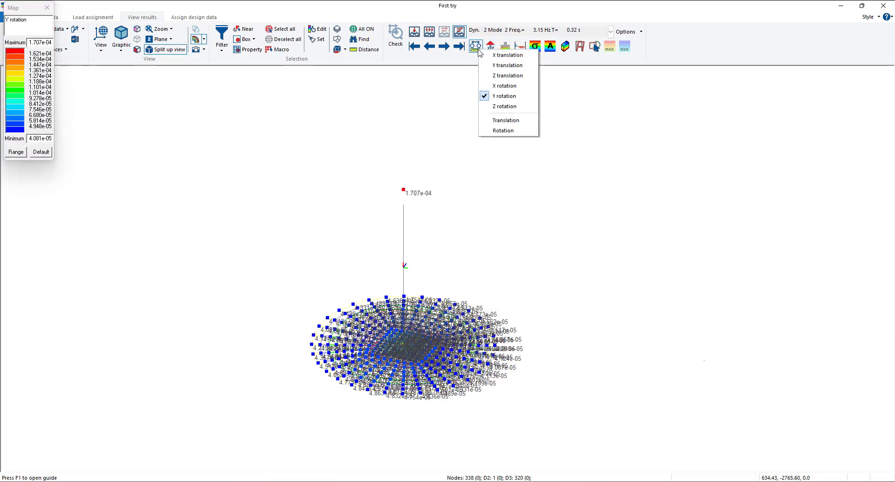
pyautogui.click(500, 76)
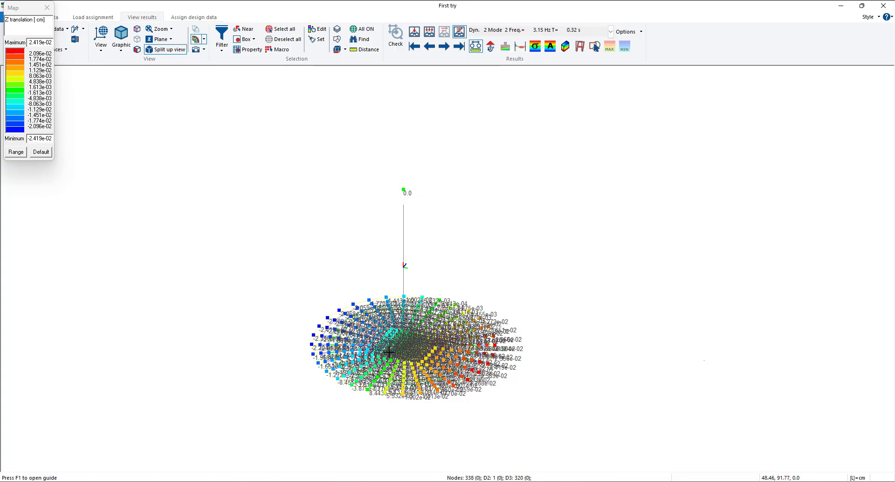
# Examine the nodal Z translation values of mode 2 across the circular slab, from the central mesh to the outer ring.
pyautogui.scroll(3, 468, 337)
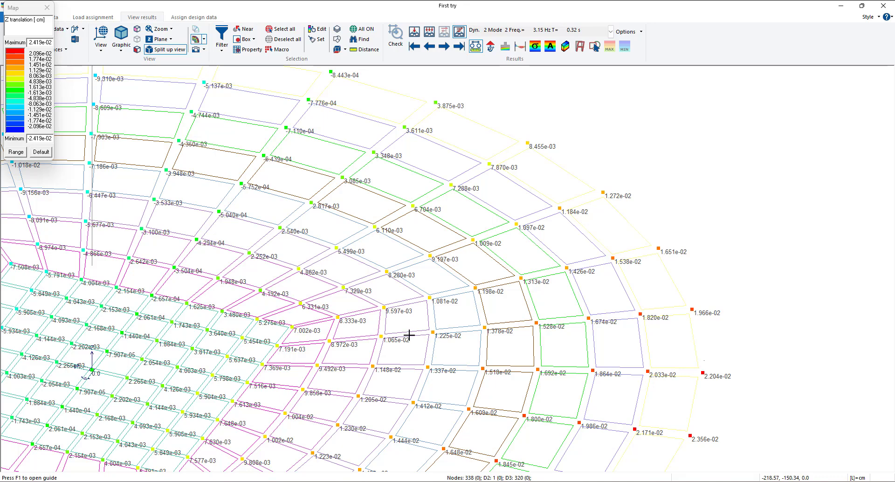
pyautogui.scroll(-4, 435, 312)
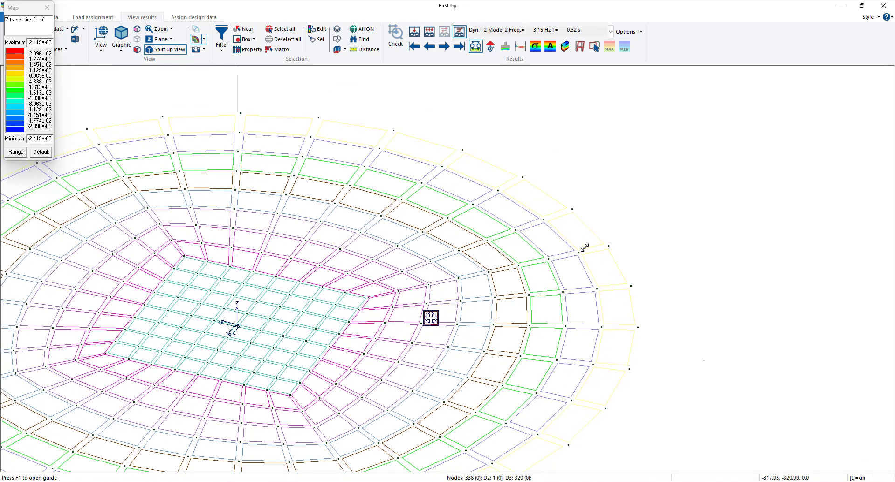
pyautogui.scroll(3, 430, 317)
pyautogui.scroll(-3, 348, 296)
pyautogui.scroll(3, 377, 281)
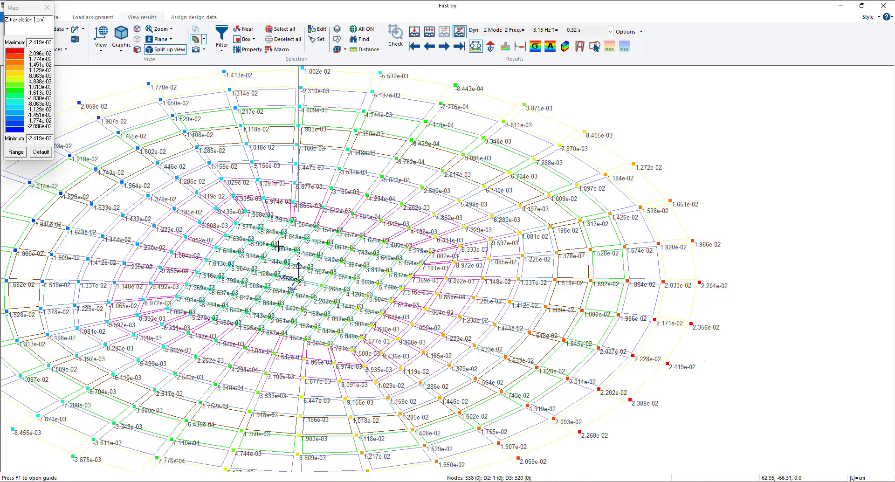
pyautogui.scroll(-3, 400, 291)
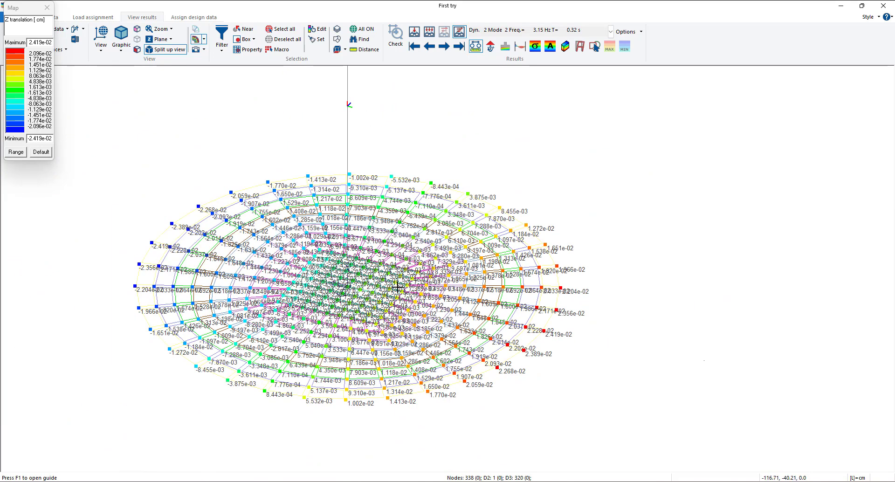
pyautogui.scroll(-2, 439, 255)
pyautogui.scroll(3, 473, 174)
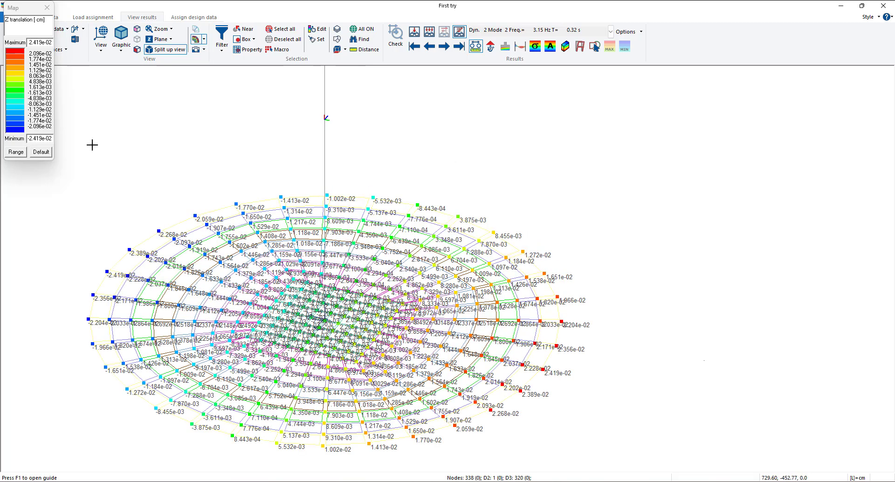
# Close the Z translation map, return to the input data and subdivide the vertical column element into 8 elements.
pyautogui.click(47, 7)
pyautogui.scroll(-2, 337, 199)
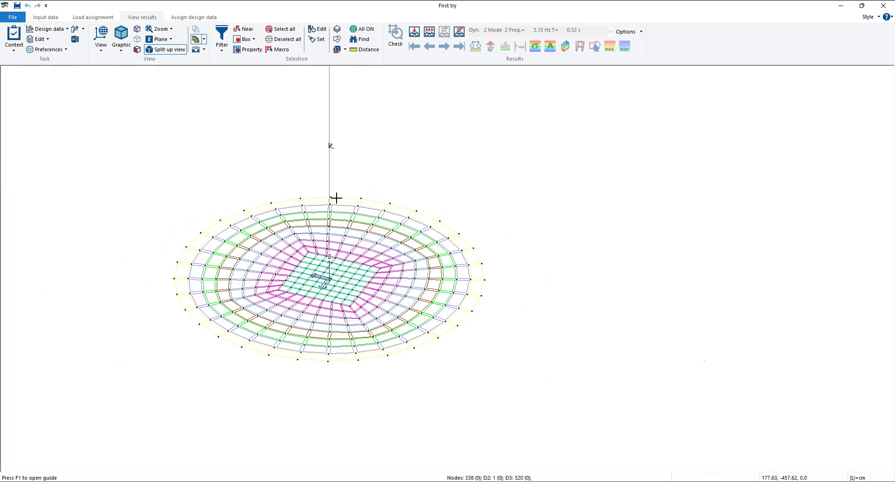
pyautogui.scroll(-1, 360, 194)
pyautogui.moveTo(377, 173); pyautogui.dragTo(439, 217, button='middle')
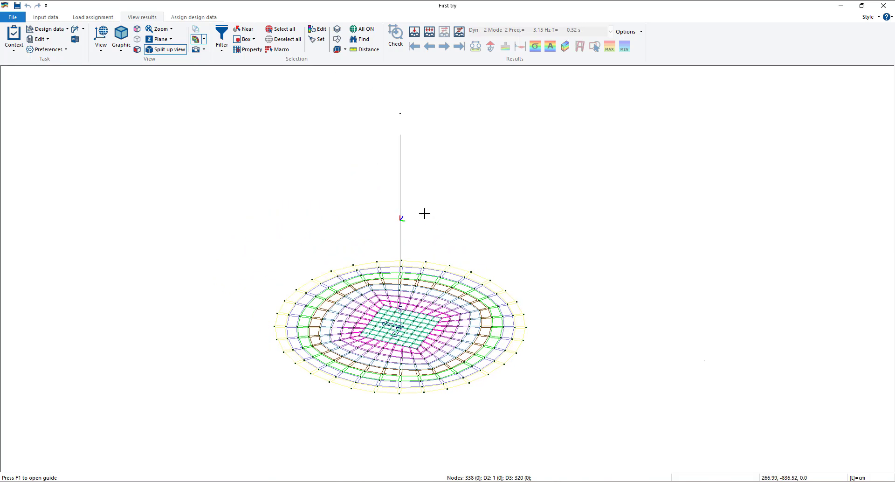
pyautogui.click(46, 18)
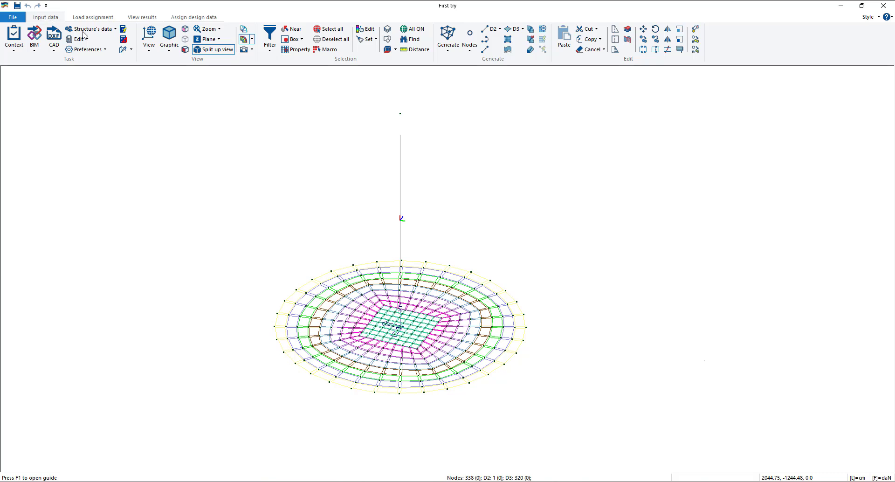
pyautogui.click(292, 29)
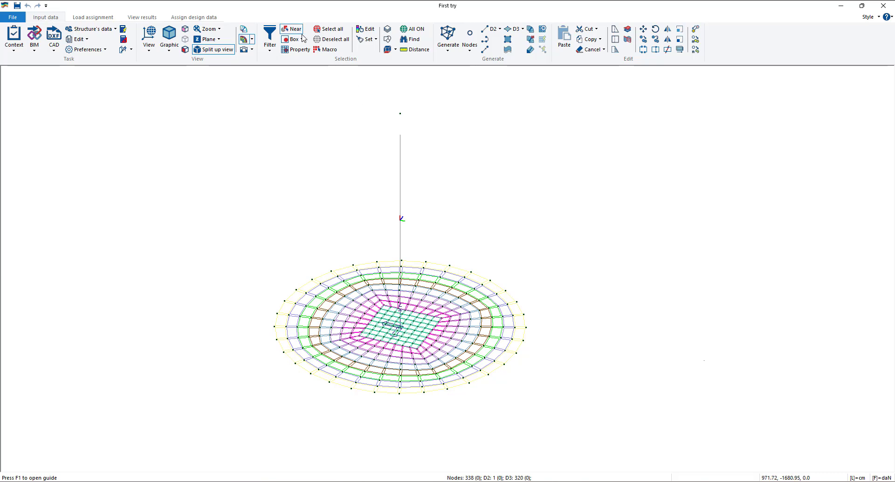
pyautogui.click(400, 156)
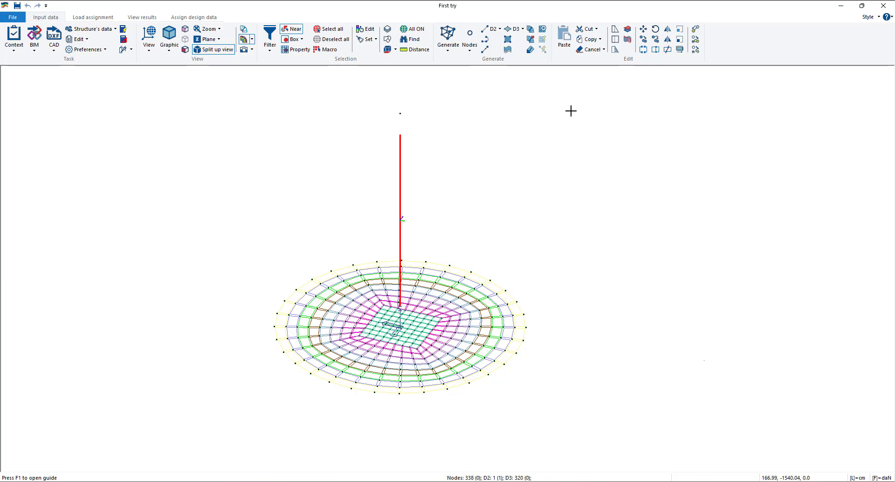
pyautogui.click(646, 52)
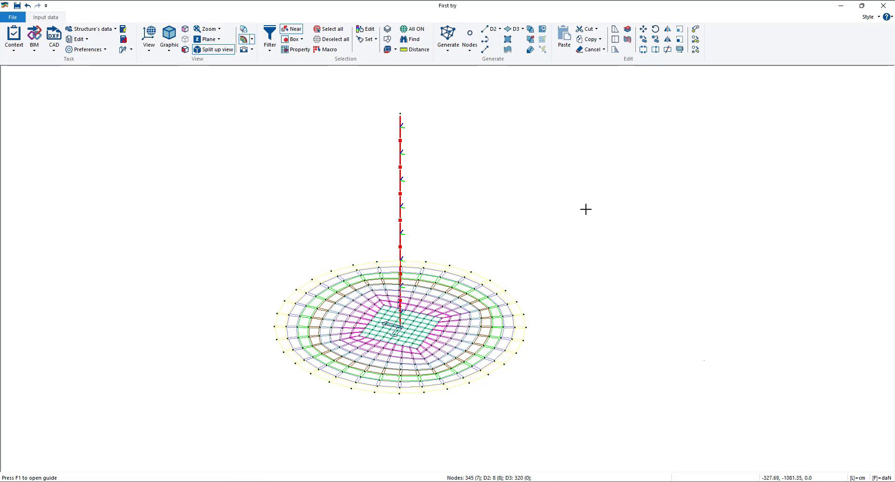
# Run the analysis of the model with the subdivided column and close the status check report.
pyautogui.click(14, 40)
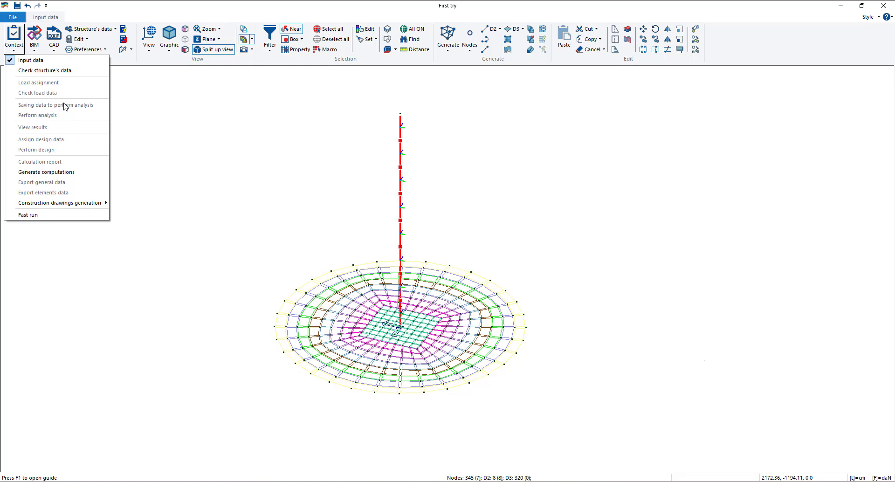
pyautogui.click(147, 99)
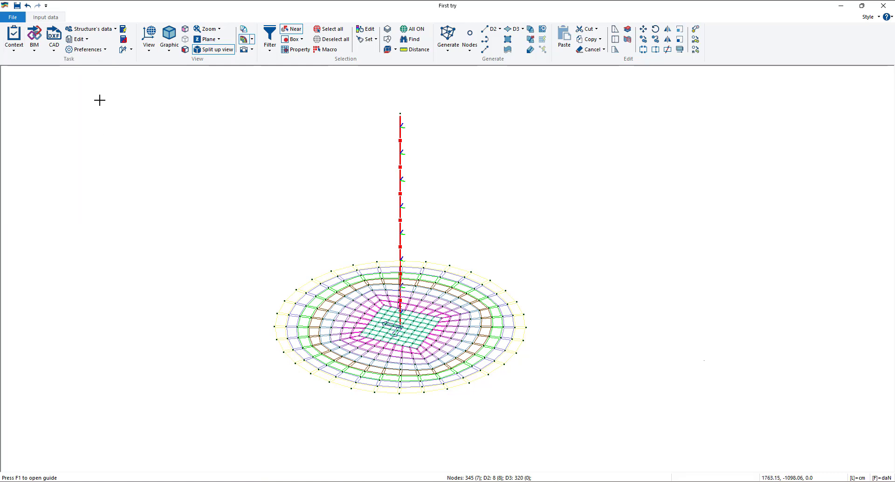
pyautogui.click(124, 30)
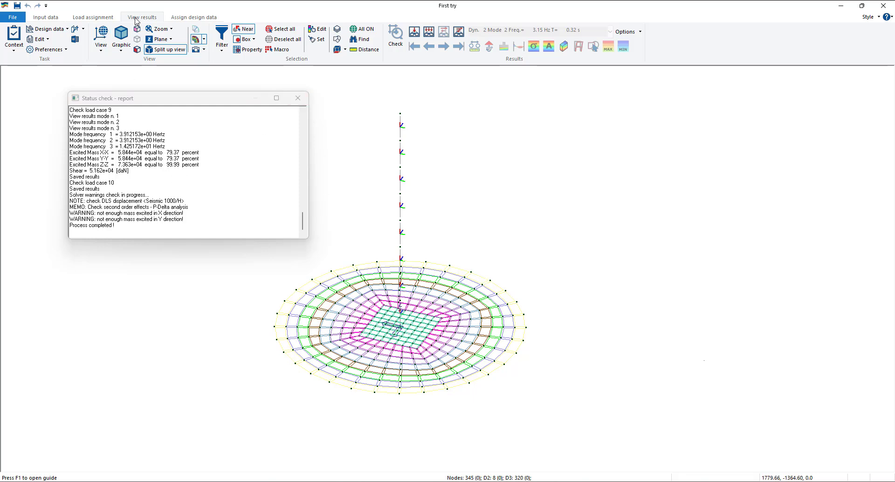
pyautogui.click(297, 98)
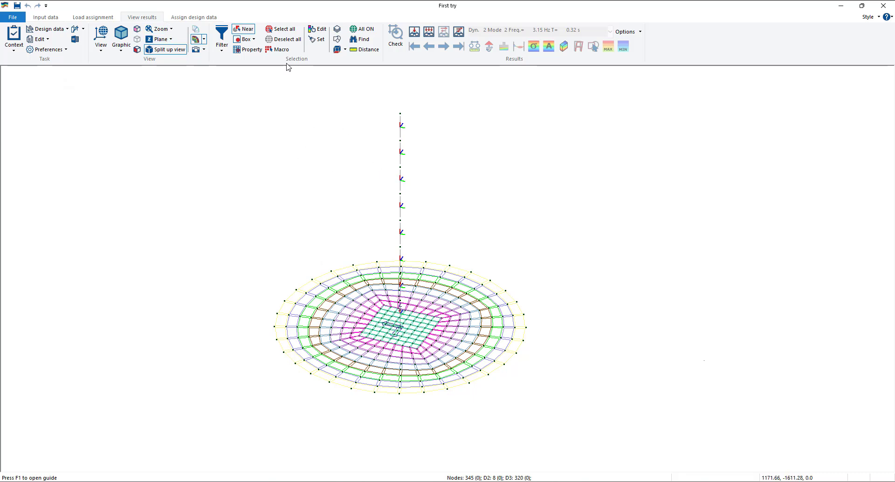
# Display the deformed shape for the dynamic results, step through the modes up to Dyn. 4 Mode 2, and close the map.
pyautogui.click(461, 35)
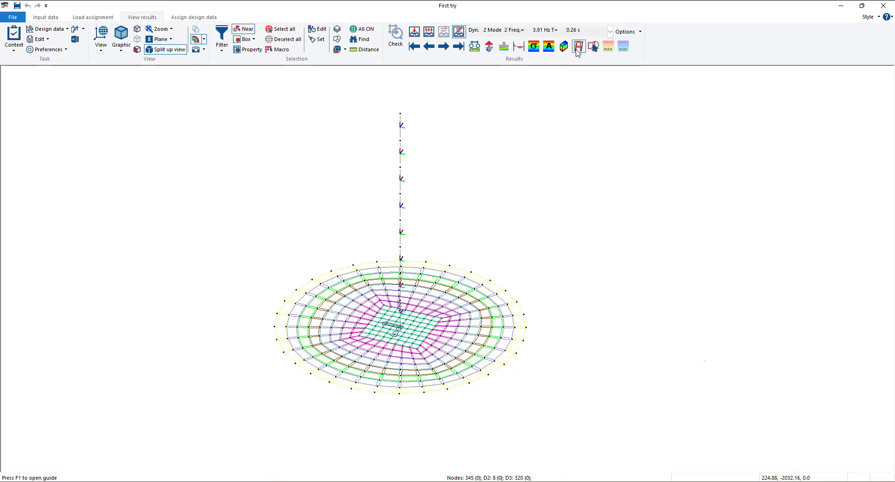
pyautogui.click(577, 51)
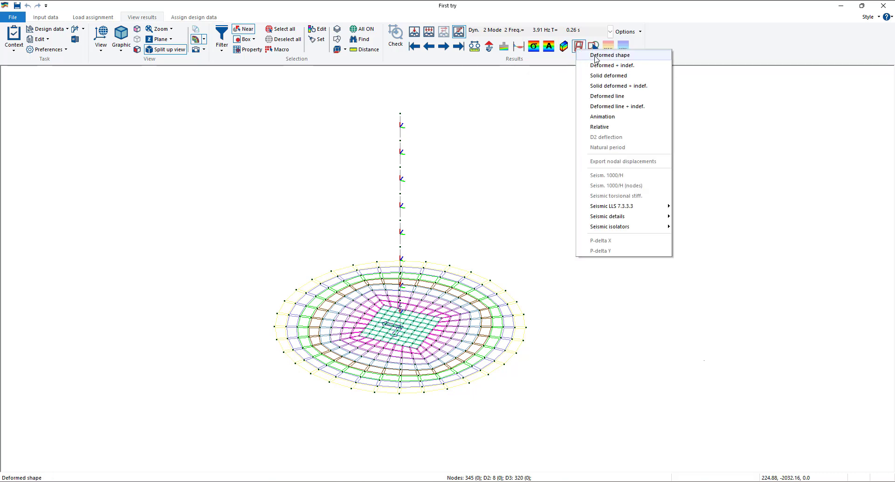
pyautogui.click(595, 57)
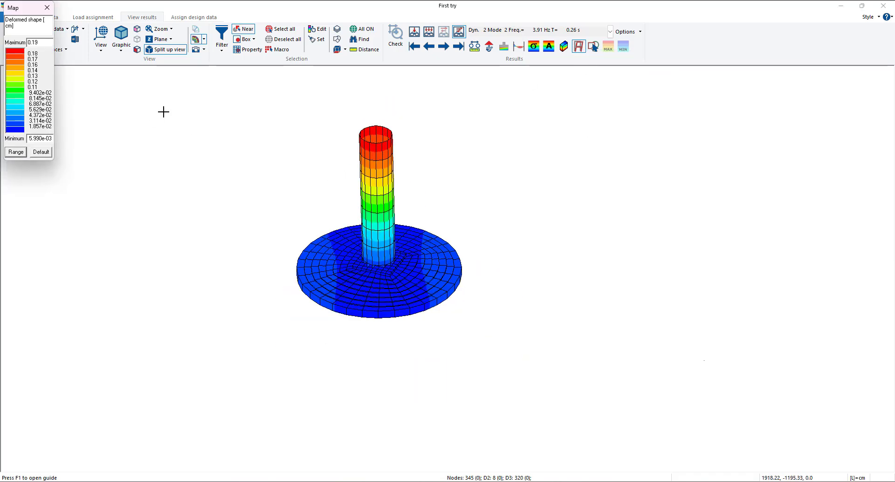
pyautogui.click(441, 49)
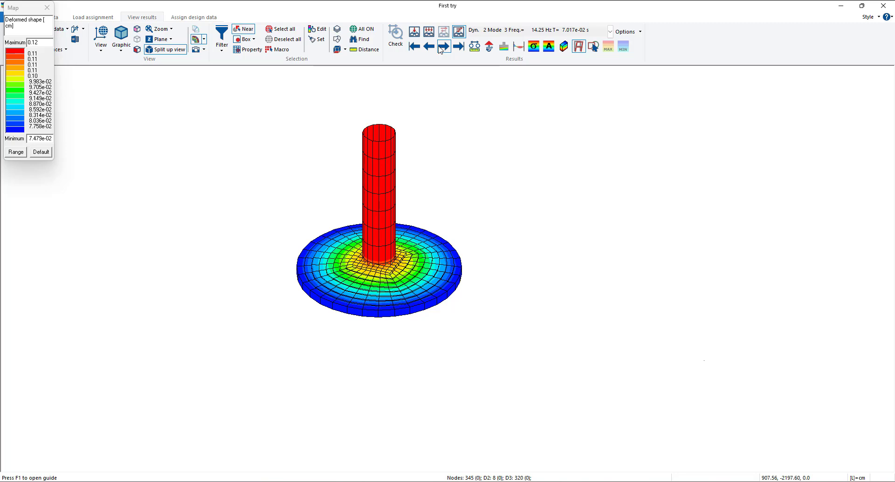
pyautogui.click(441, 48)
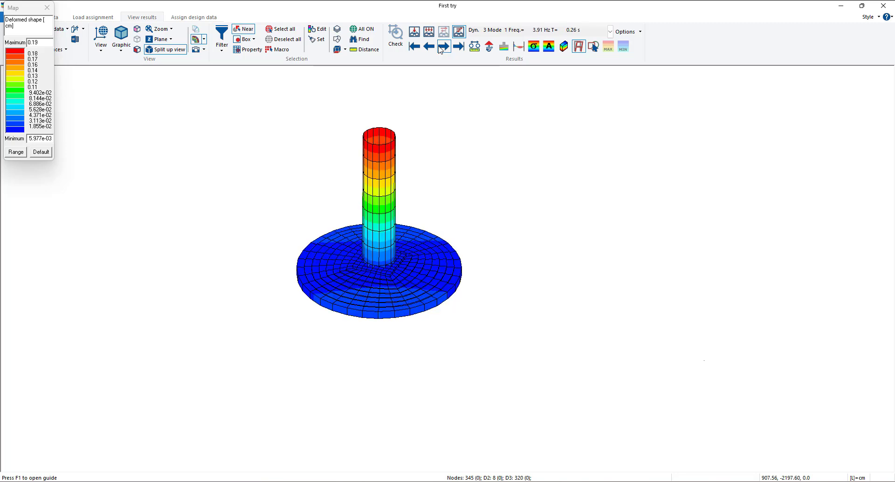
pyautogui.click(440, 49)
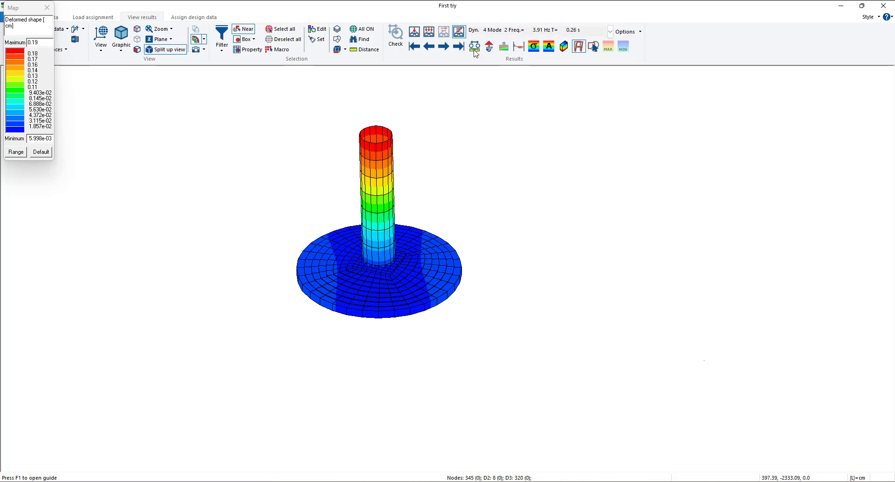
pyautogui.click(47, 7)
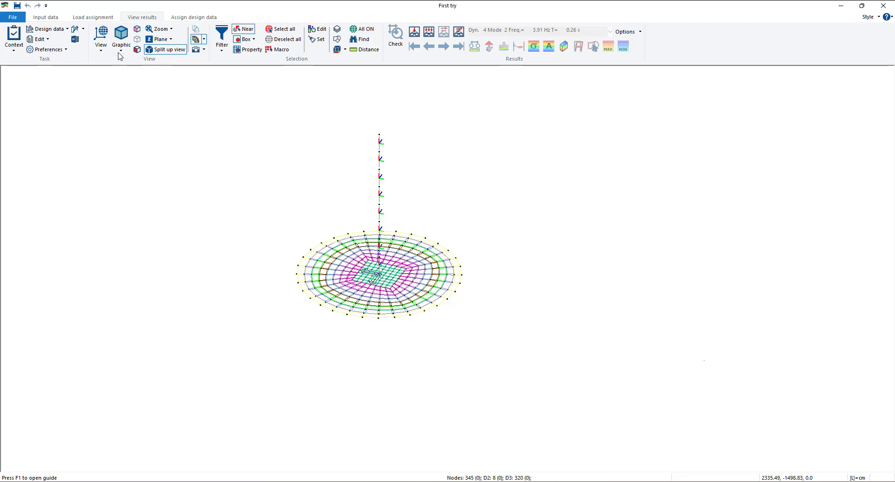
# Switch the model to a plan view and display the deformed shape of Dyn. 4 Mode 2.
pyautogui.click(101, 43)
pyautogui.click(125, 105)
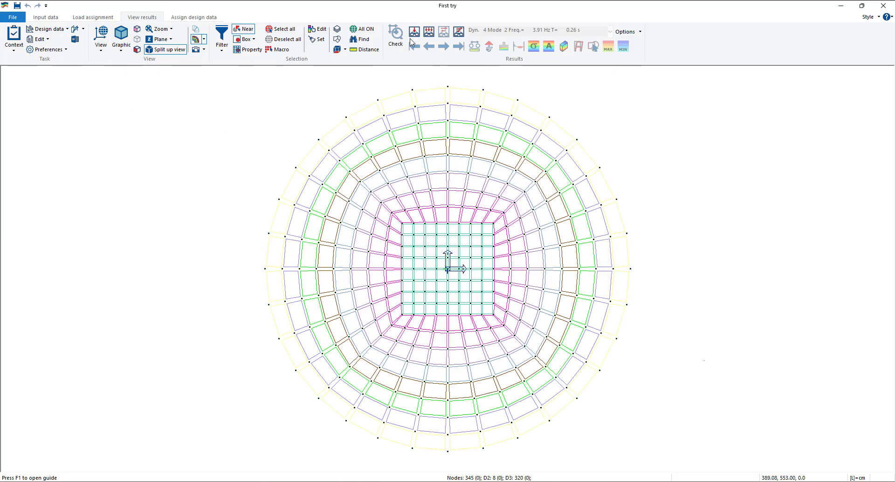
pyautogui.click(459, 32)
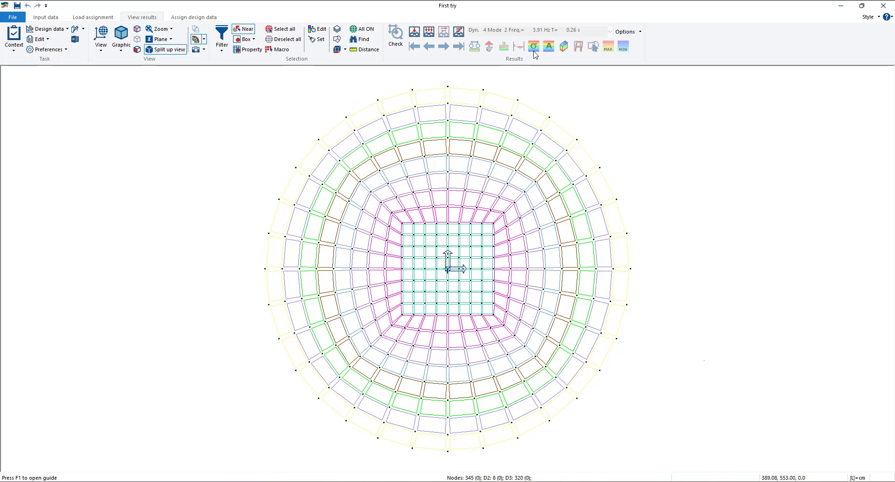
pyautogui.click(578, 47)
pyautogui.click(601, 60)
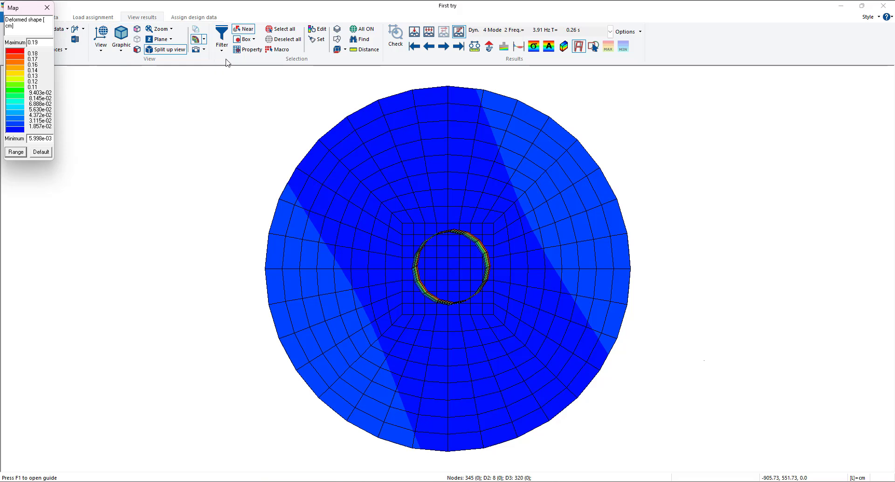
# Step through the deformed shapes in plan view from Dyn. 4 Mode 3 to spectral case Spt. 2 Mode 1.
pyautogui.click(443, 47)
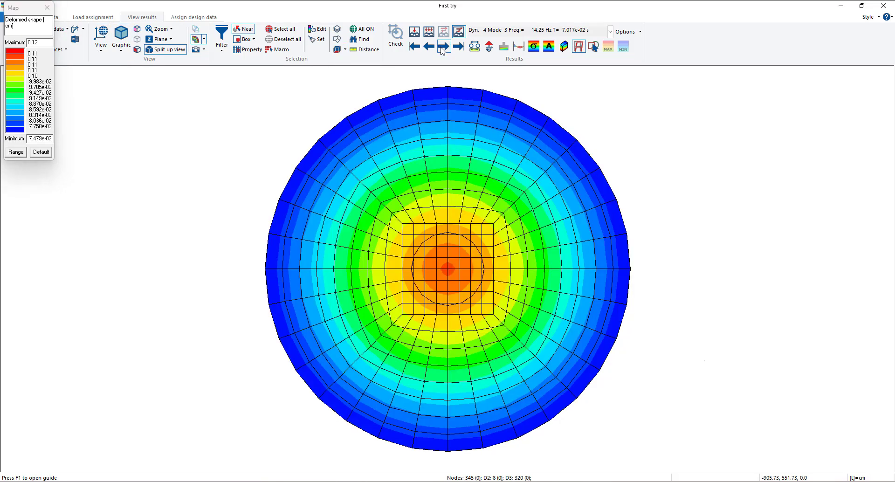
pyautogui.click(442, 49)
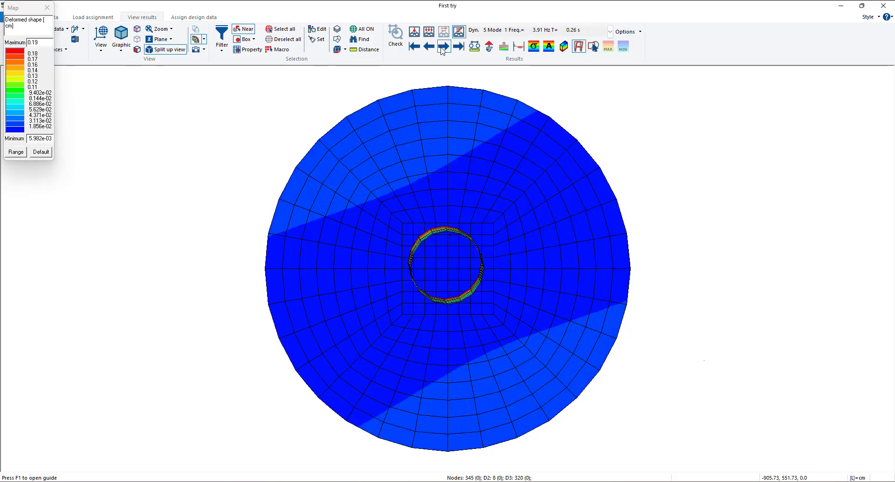
pyautogui.click(443, 47)
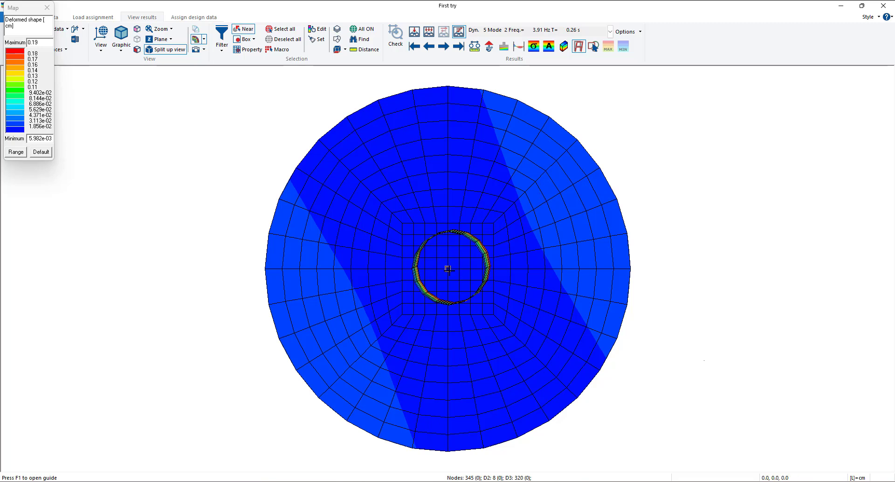
pyautogui.click(445, 47)
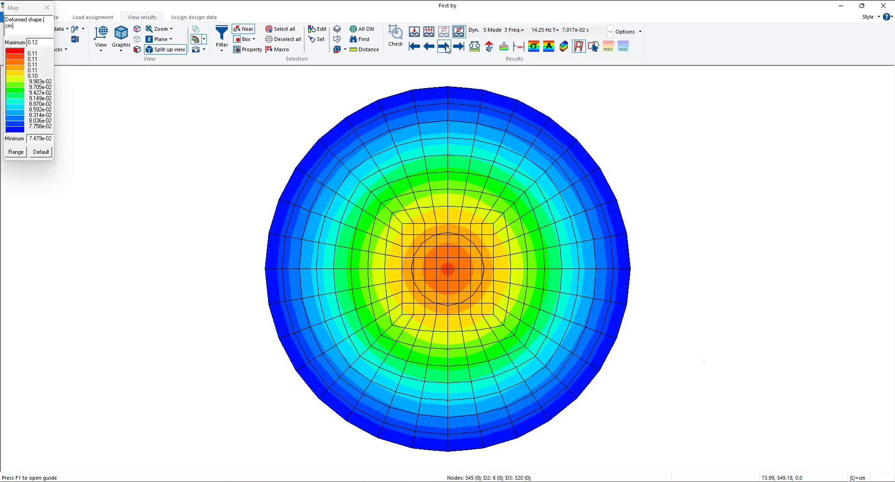
pyautogui.click(445, 48)
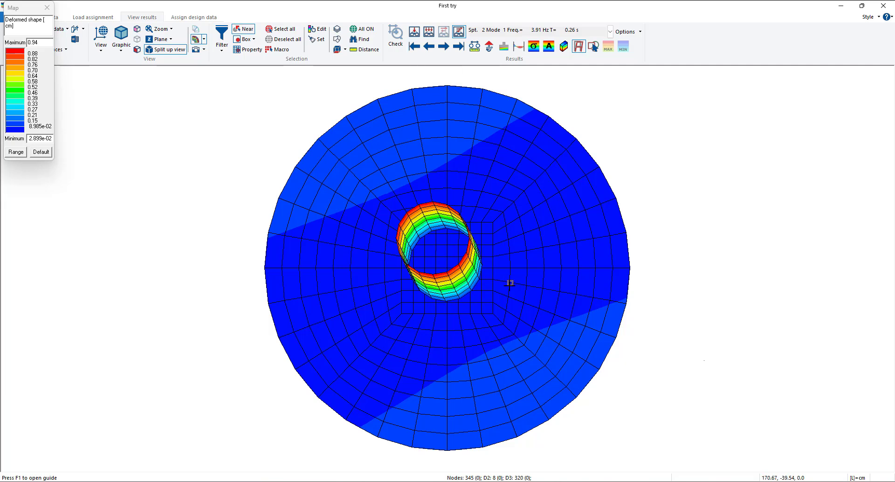
# Try to display the Action Fx result for spectral case Spt. 2 Mode 1.
pyautogui.moveTo(510, 283); pyautogui.dragTo(485, 283, button='middle')
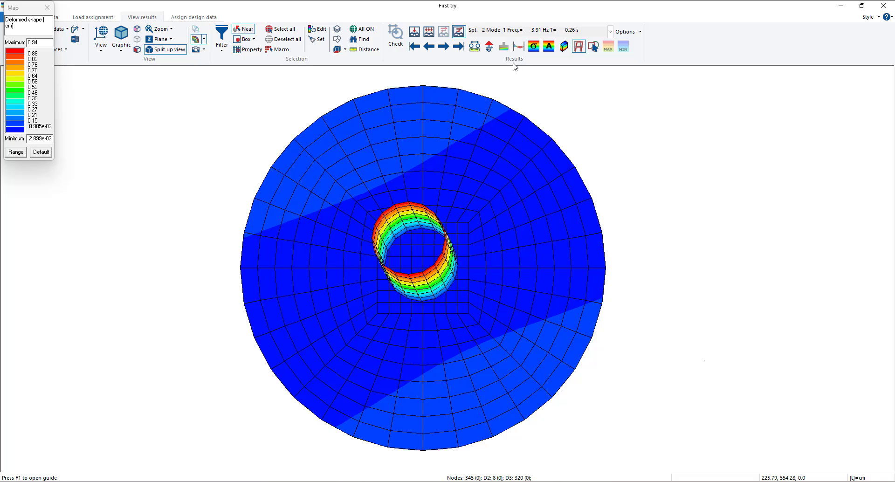
pyautogui.click(474, 47)
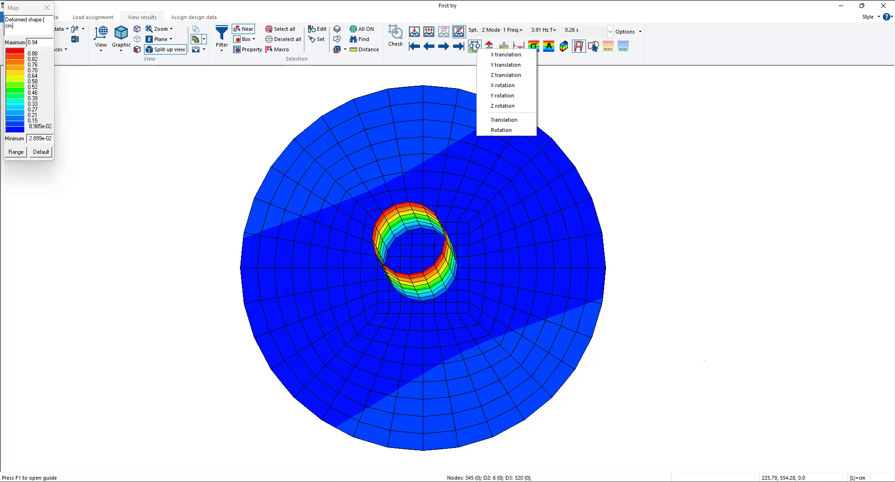
pyautogui.click(491, 75)
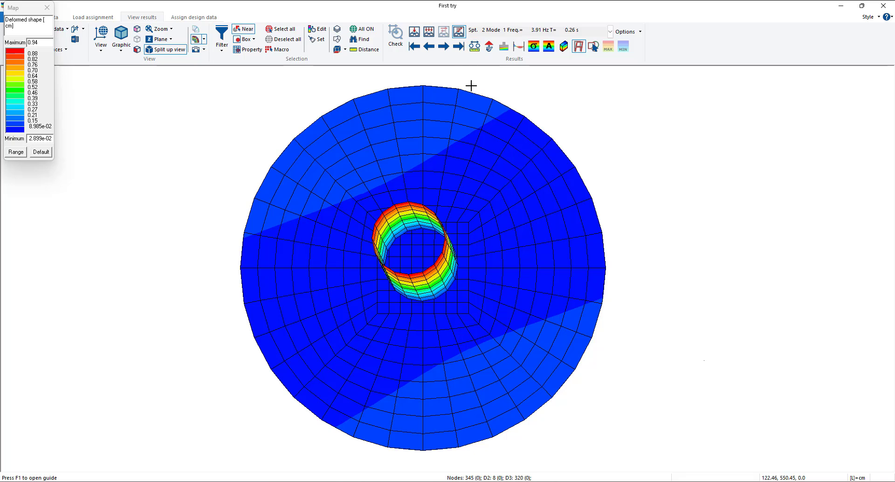
pyautogui.click(491, 51)
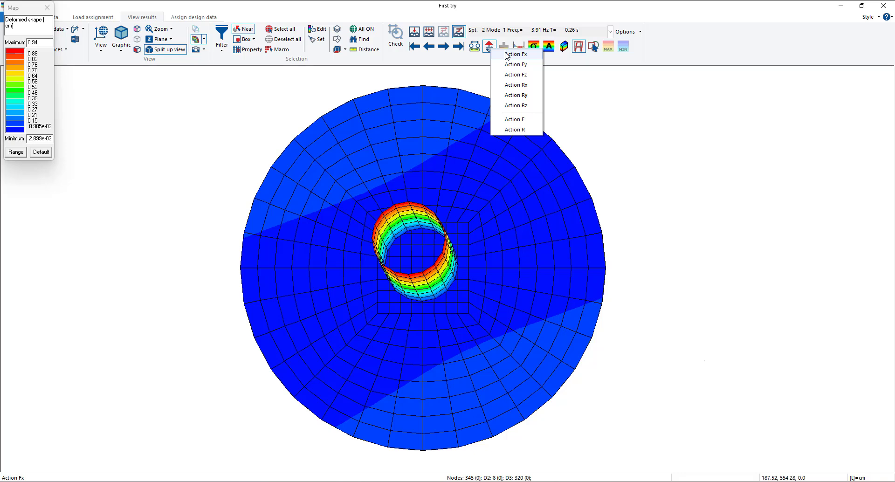
pyautogui.click(504, 55)
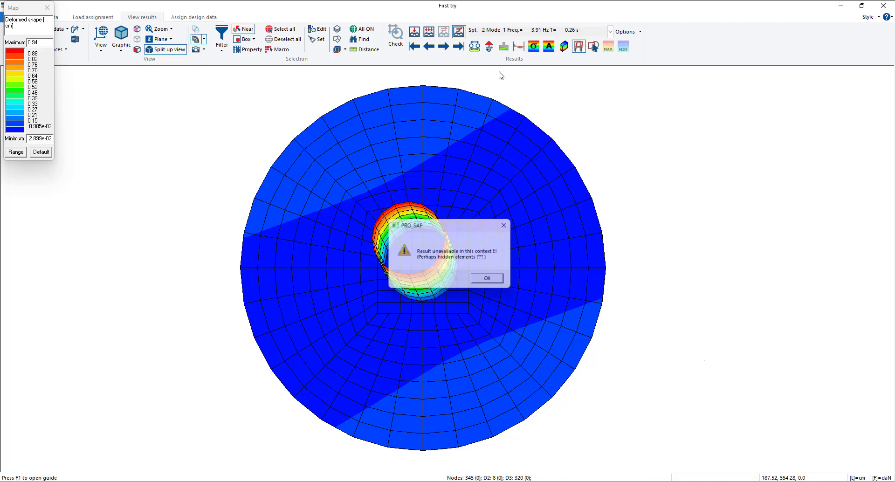
pyautogui.click(498, 283)
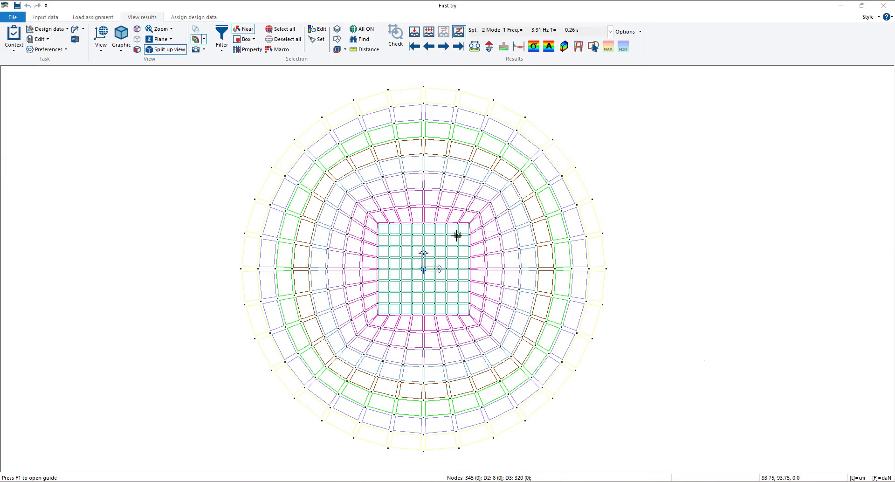
# Return the mesh to a three-dimensional view and look over the available force and moment action results.
pyautogui.moveTo(676, 252); pyautogui.dragTo(555, 244, button='middle')
pyautogui.scroll(4, 370, 314)
pyautogui.scroll(-4, 387, 312)
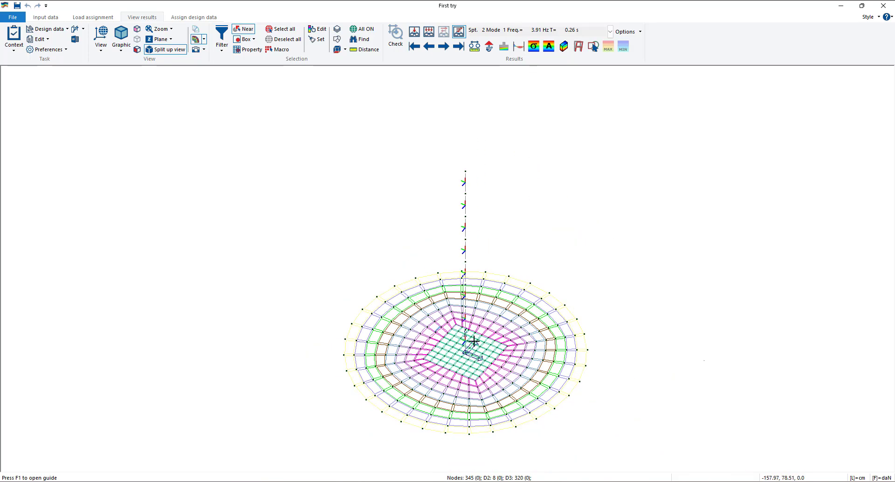
pyautogui.moveTo(487, 348); pyautogui.dragTo(448, 259, button='middle')
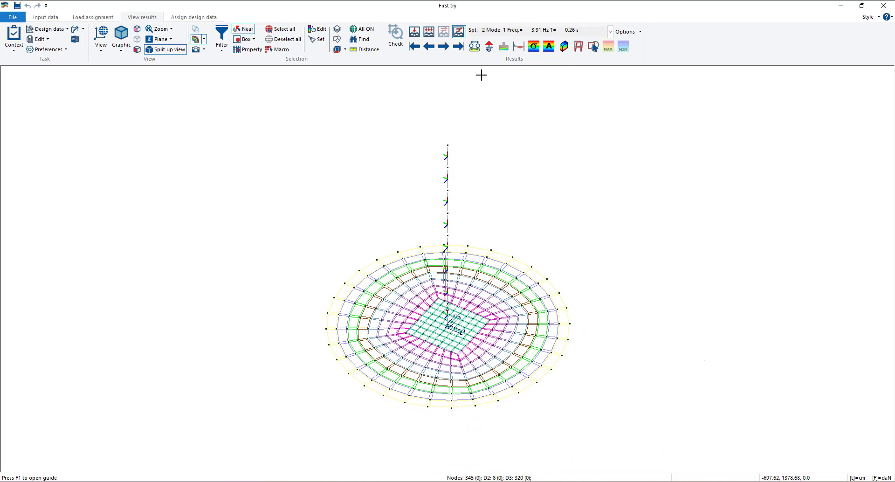
pyautogui.click(490, 47)
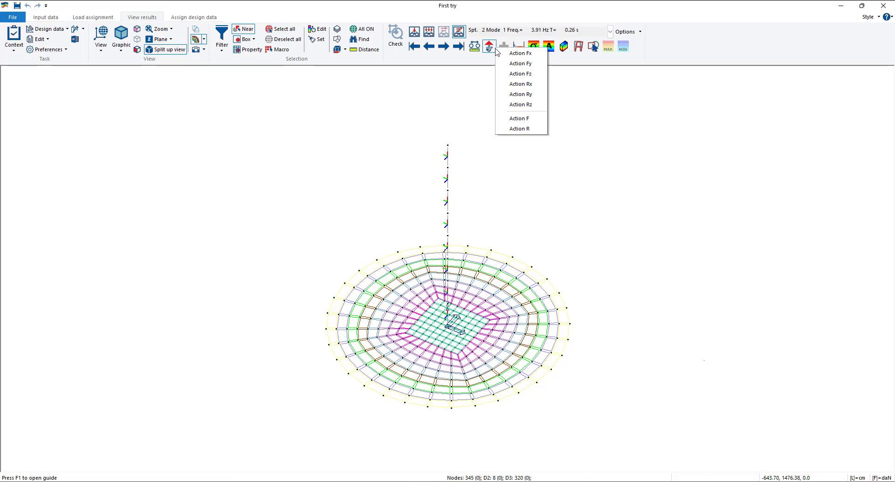
pyautogui.click(466, 93)
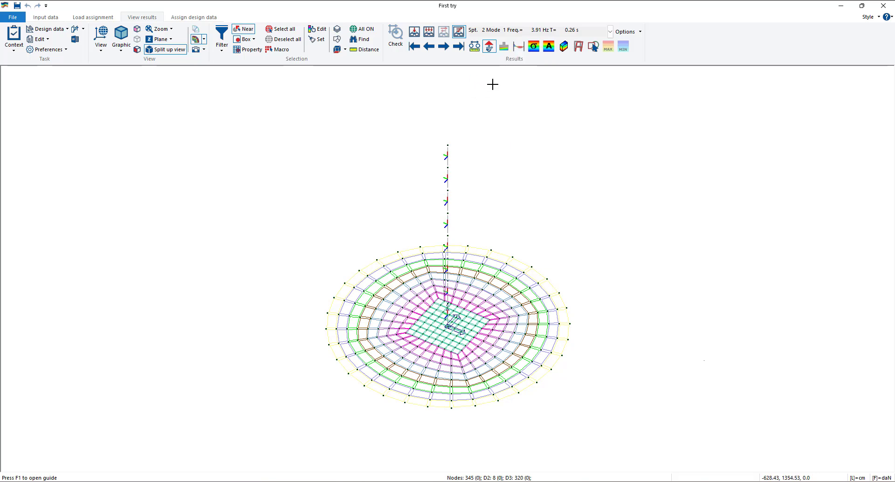
# Display the column's axial action and step through the dynamic ULS load cases up to LC=Ed alfa=90.00 (ecc. -).
pyautogui.click(519, 47)
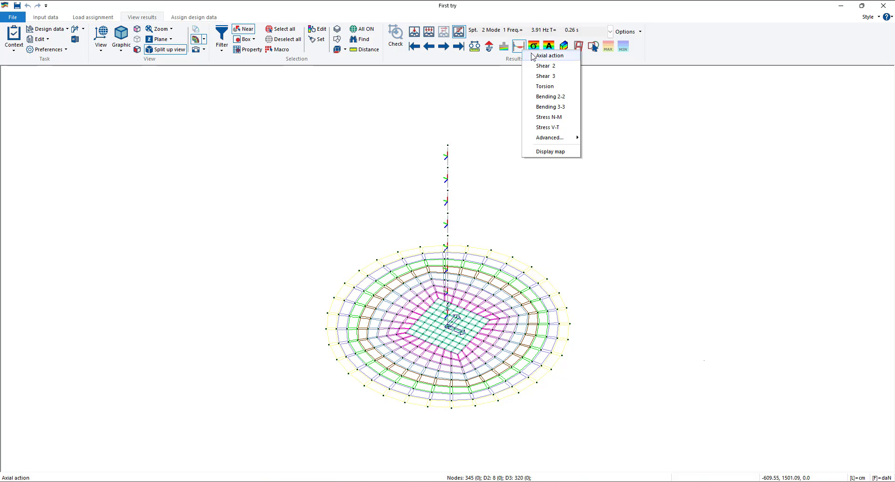
pyautogui.click(545, 56)
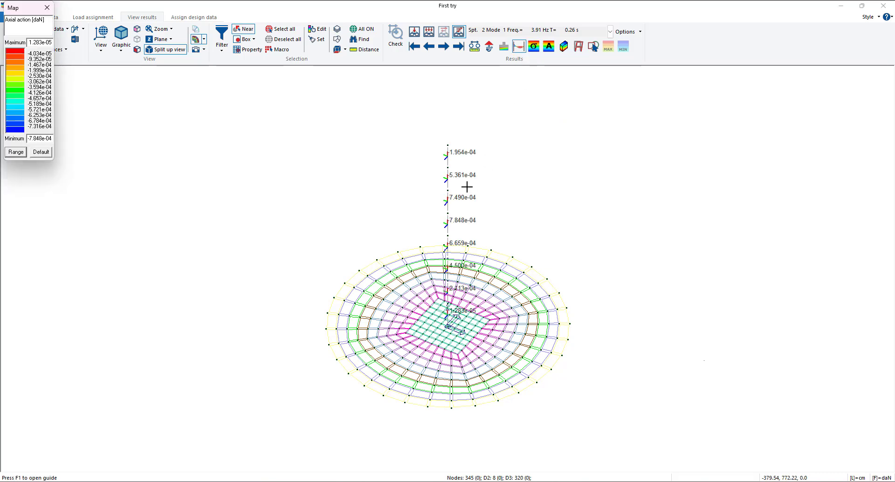
pyautogui.click(414, 32)
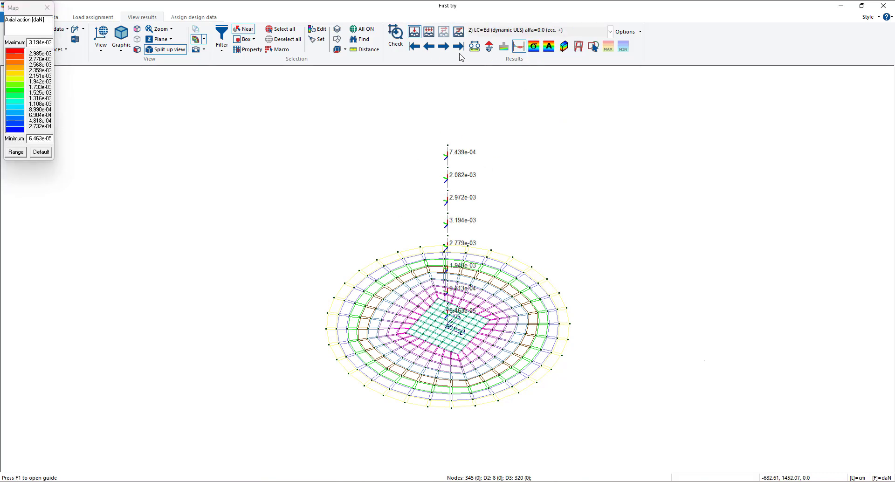
pyautogui.click(444, 47)
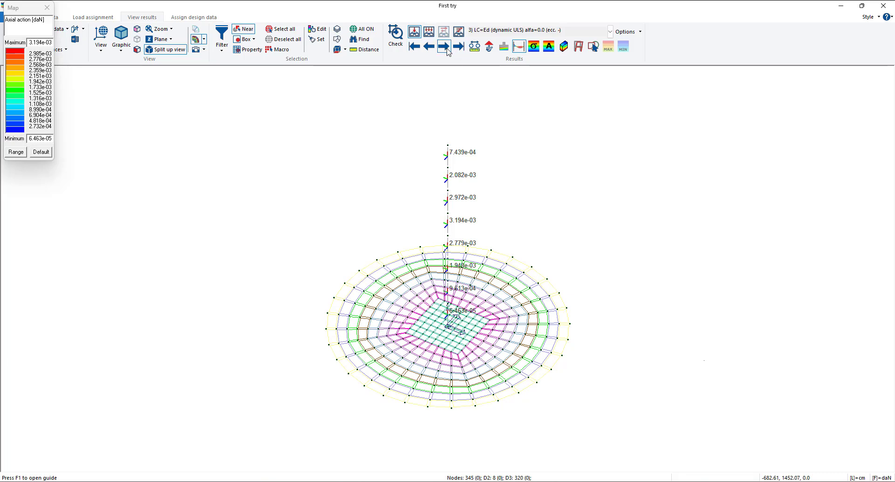
pyautogui.click(444, 47)
pyautogui.click(444, 47)
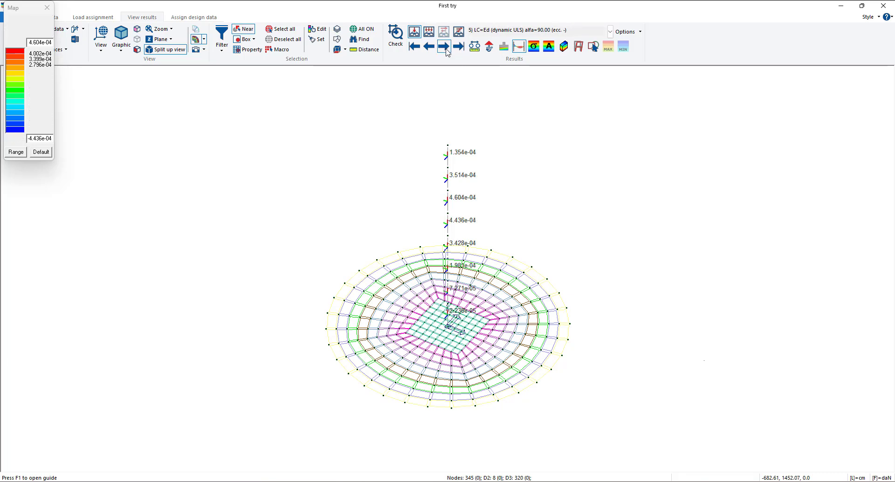
# Display the axial action for load case 1, Ggk (self weight), and close the result map after viewing it.
pyautogui.click(413, 47)
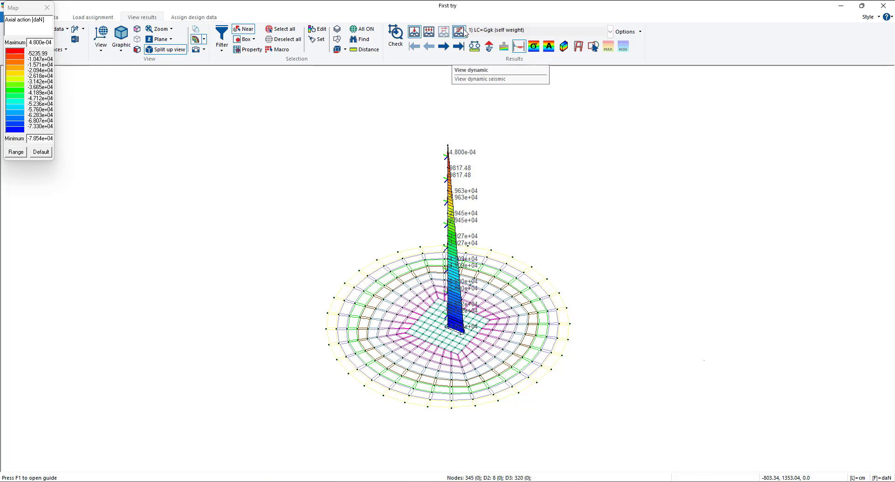
pyautogui.moveTo(17, 8); pyautogui.dragTo(281, 126)
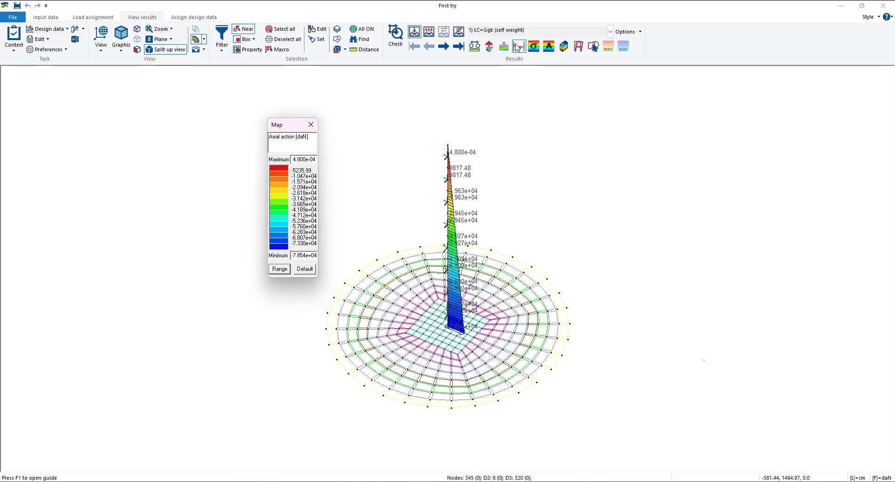
pyautogui.click(310, 125)
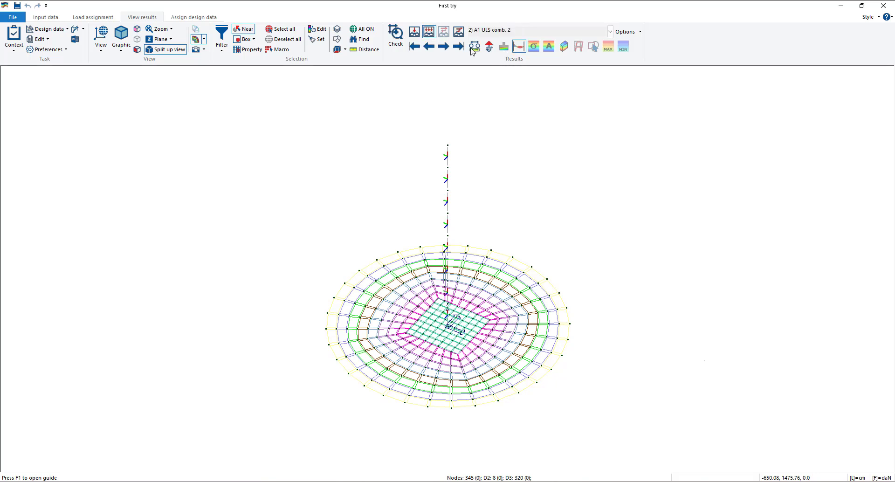
# Display the foundation slab pressure for load combination A1 ULS comb. 2 and dismiss the warning.
pyautogui.click(503, 46)
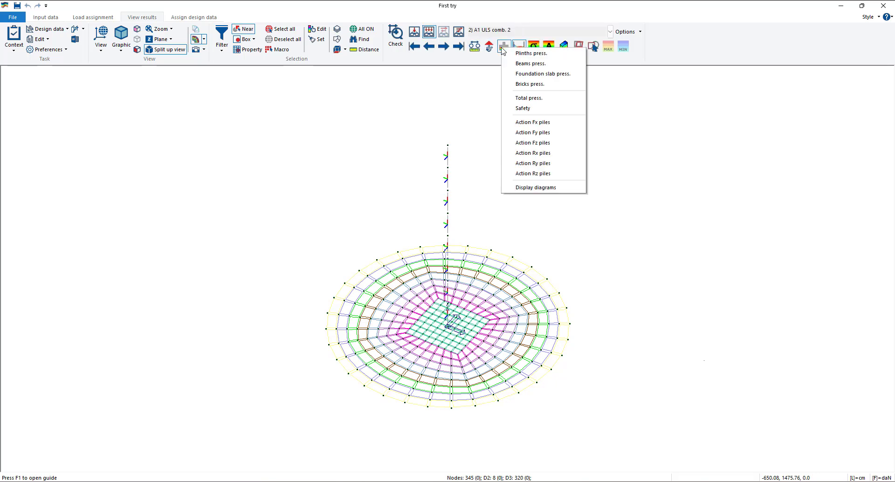
pyautogui.click(554, 75)
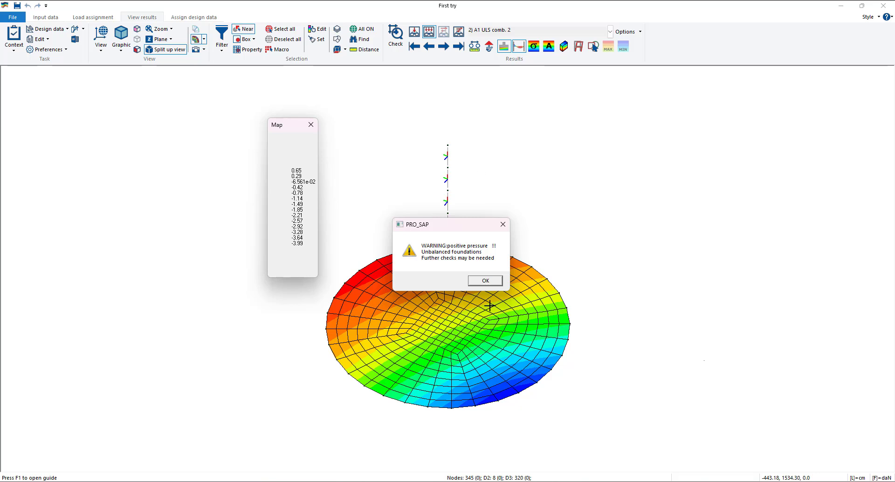
pyautogui.click(486, 280)
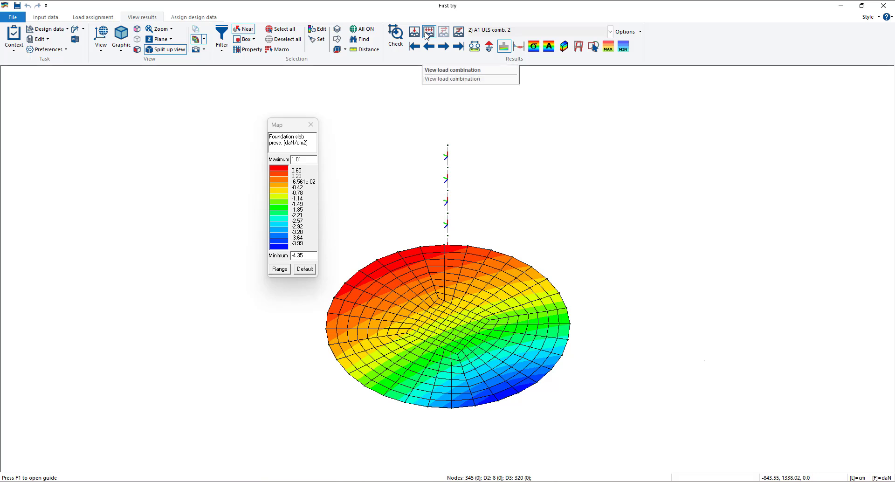
# Step forward one load combination and return to A1 ULS comb. 2 to compare the foundation slab pressure.
pyautogui.click(507, 51)
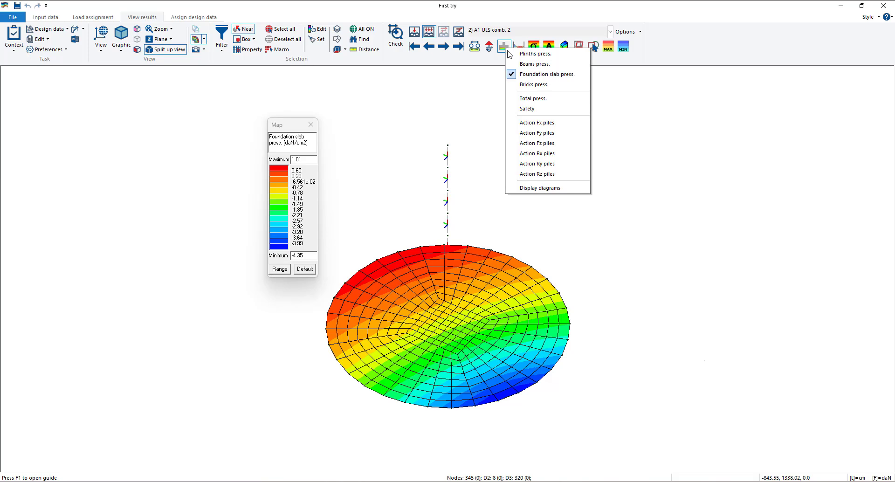
pyautogui.click(681, 176)
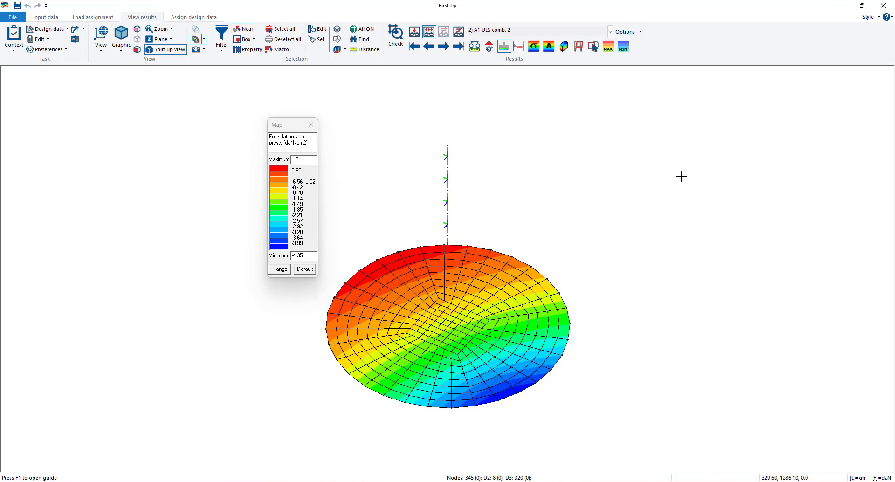
pyautogui.click(446, 48)
pyautogui.click(432, 51)
pyautogui.click(484, 278)
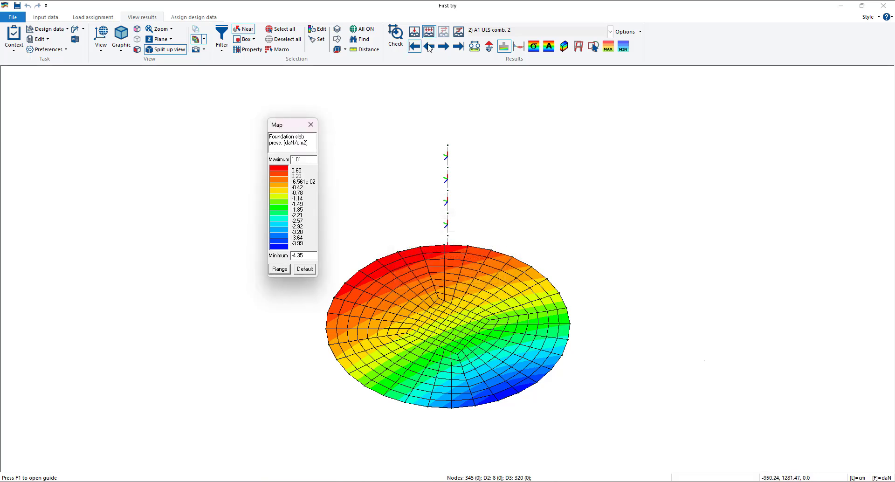
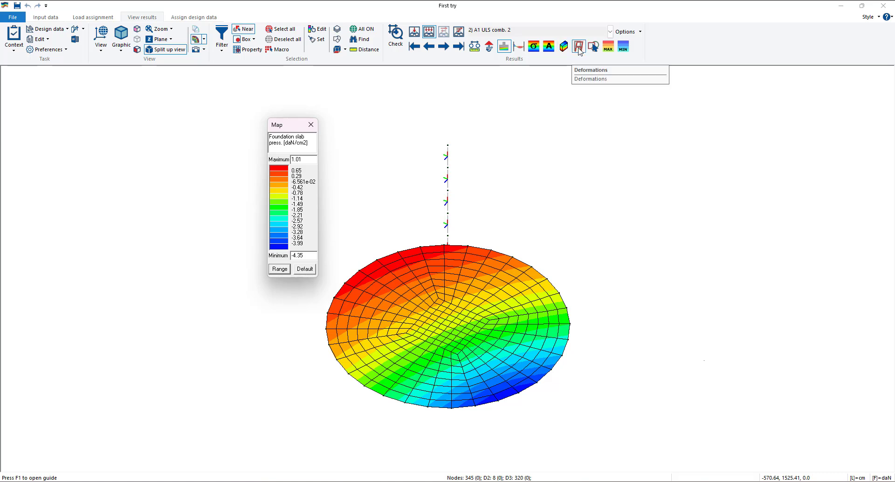
# Display the deformed shape of the foundation and column for A1 ULS comb. 2 and examine its maximum value.
pyautogui.click(578, 46)
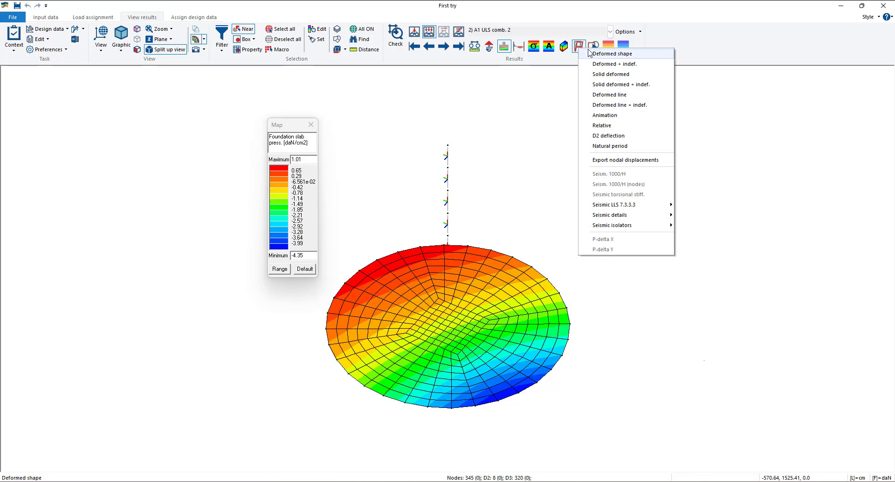
pyautogui.click(610, 54)
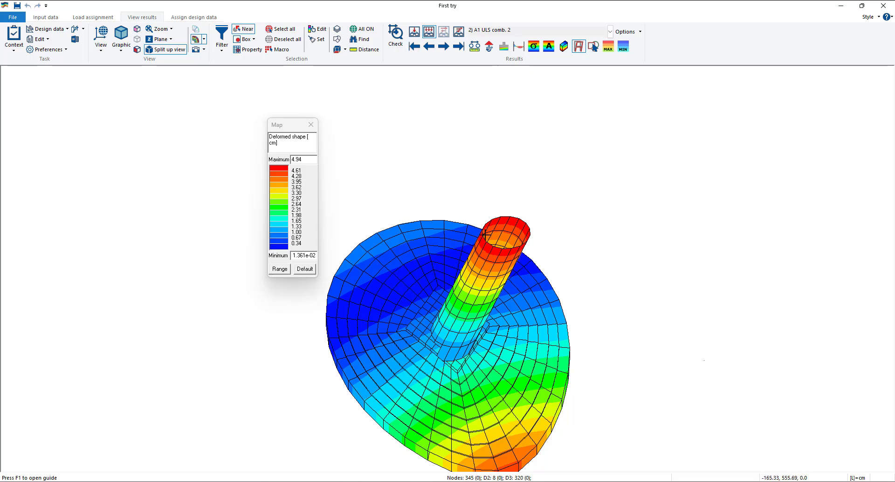
pyautogui.moveTo(557, 276); pyautogui.dragTo(558, 238, button='middle')
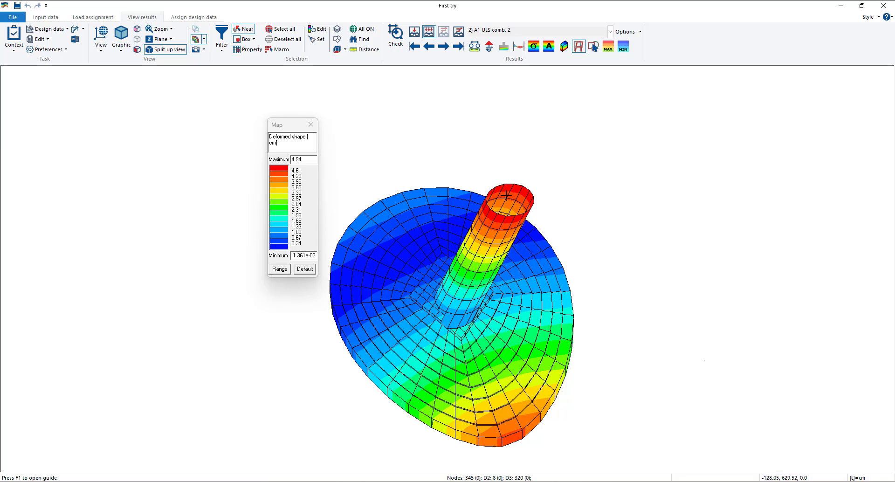
pyautogui.doubleClick(303, 159)
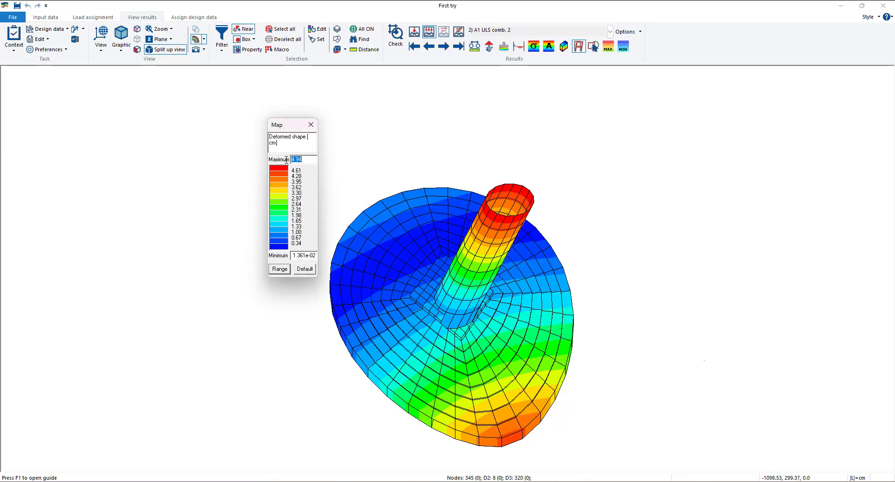
pyautogui.click(312, 161)
# Open the scale settings for displayed results and raise the strains scale to 4.
pyautogui.click(638, 33)
pyautogui.click(647, 44)
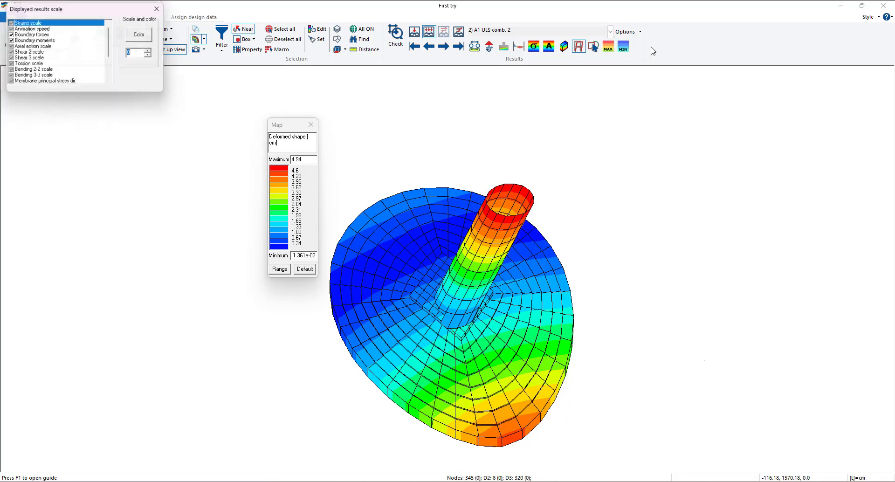
pyautogui.moveTo(62, 8); pyautogui.dragTo(114, 84)
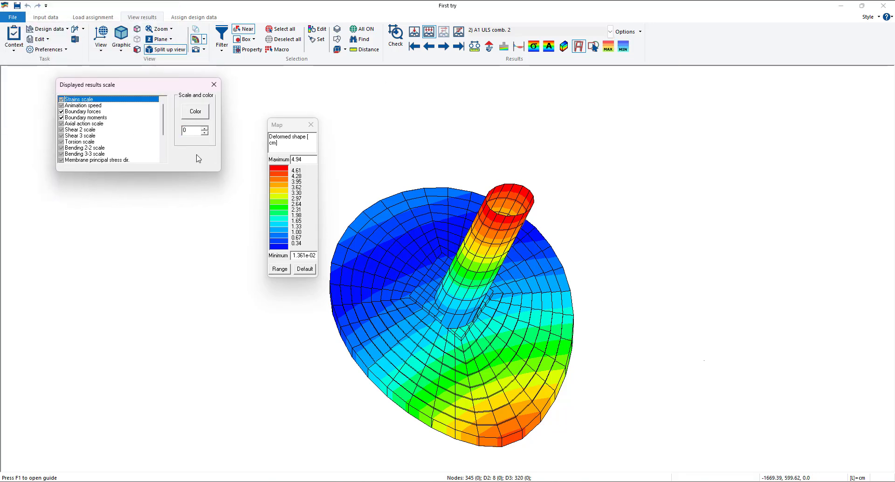
pyautogui.click(205, 128)
pyautogui.click(204, 129)
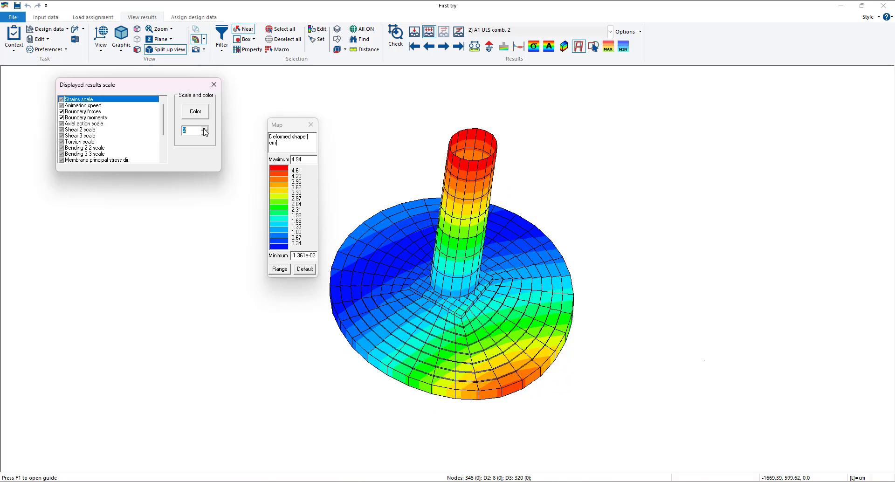
pyautogui.click(204, 129)
pyautogui.click(205, 129)
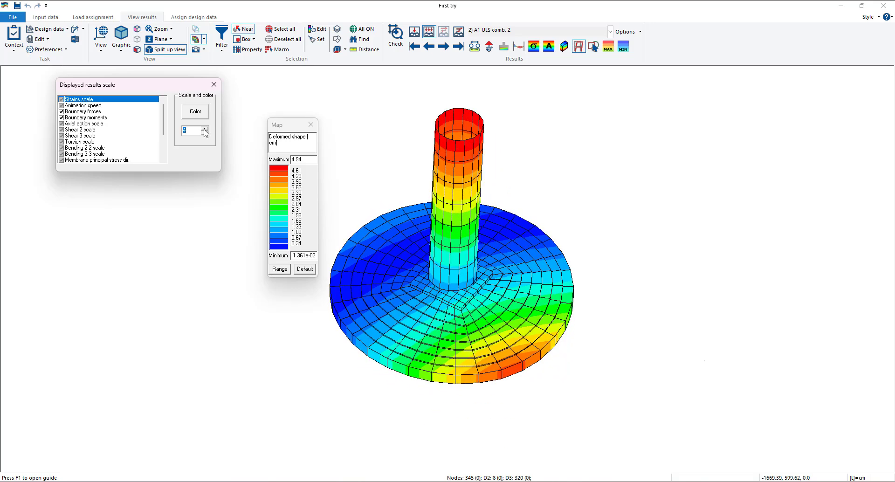
pyautogui.click(205, 133)
pyautogui.click(206, 130)
pyautogui.moveTo(162, 85); pyautogui.dragTo(166, 104)
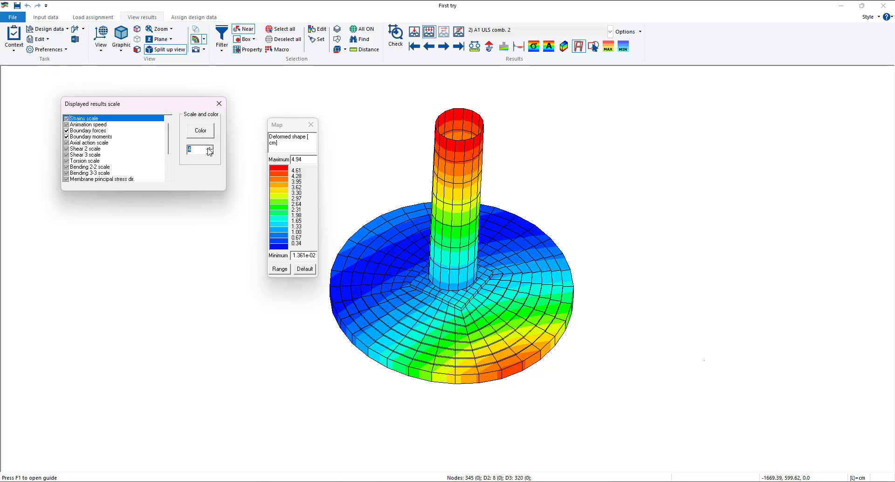
# Lower the strains scale to -3 to exaggerate the deformed shape.
pyautogui.click(208, 148)
pyautogui.click(211, 152)
pyautogui.click(210, 152)
pyautogui.click(210, 153)
pyautogui.click(211, 153)
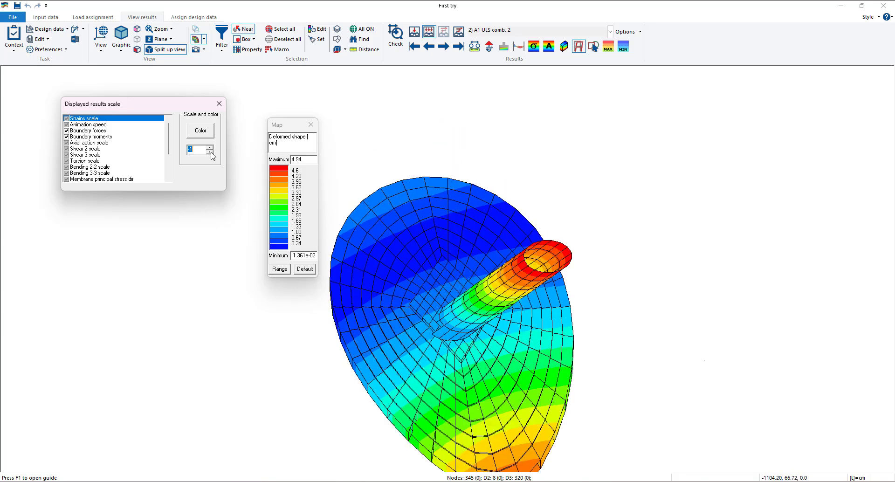
pyautogui.click(210, 152)
pyautogui.click(210, 152)
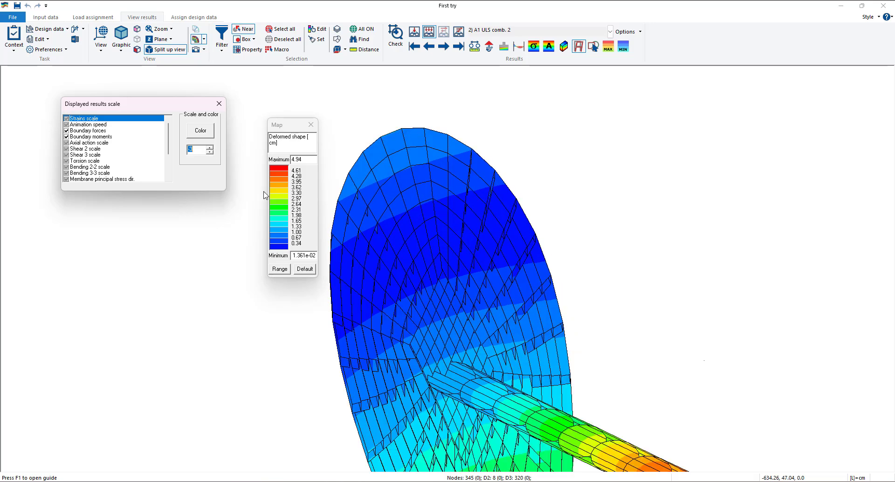
# Reset the strains scale to 0 and close the deformed shape map and the scale settings.
pyautogui.click(211, 150)
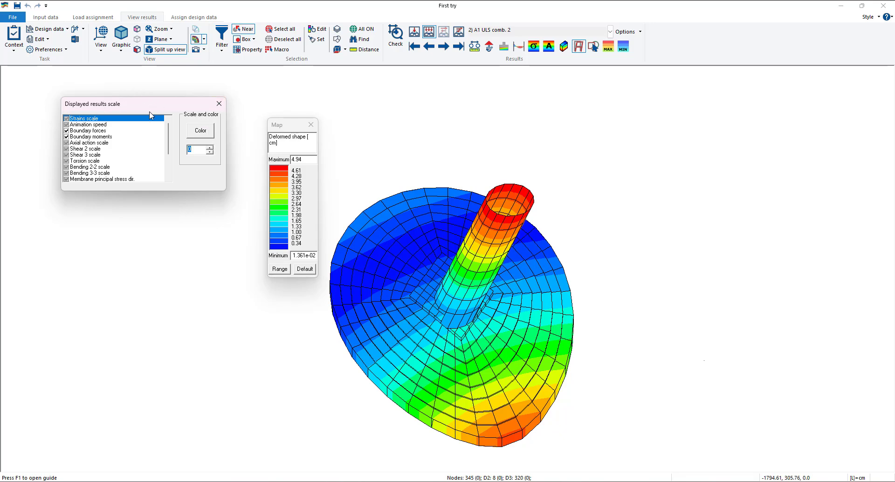
pyautogui.click(312, 125)
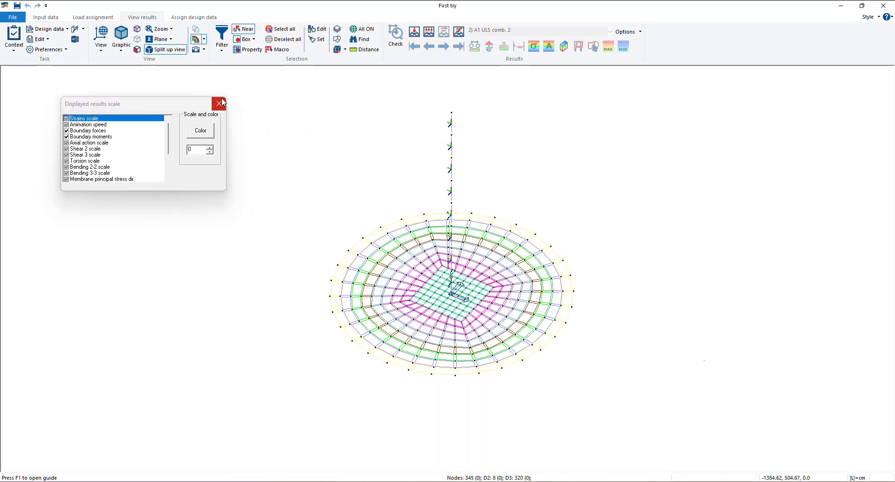
pyautogui.click(219, 104)
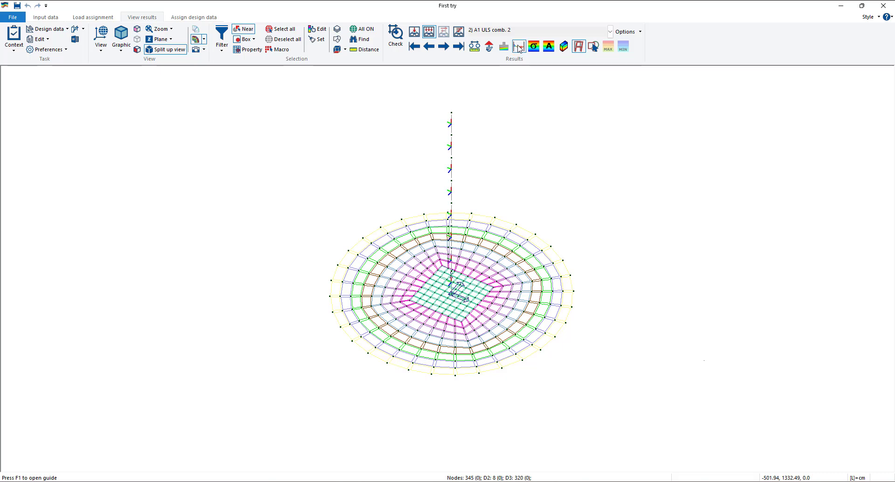
# Display the column's axial action for A1 ULS comb. 2 and set the axial action scale to -5.
pyautogui.click(518, 46)
pyautogui.click(535, 51)
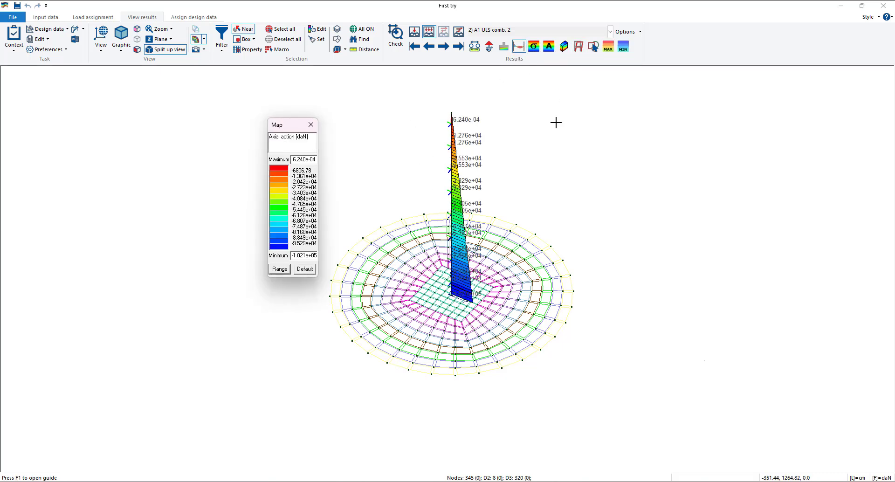
pyautogui.click(638, 32)
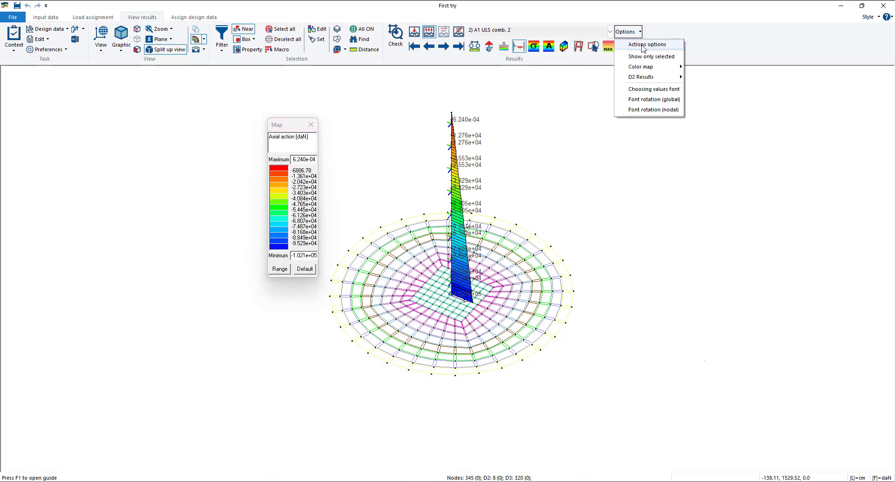
pyautogui.click(648, 44)
pyautogui.moveTo(68, 8); pyautogui.dragTo(84, 74)
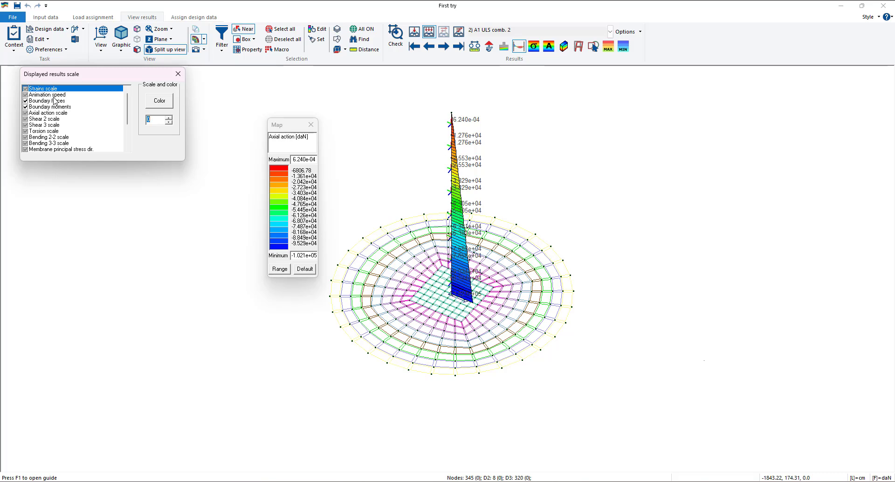
pyautogui.click(65, 113)
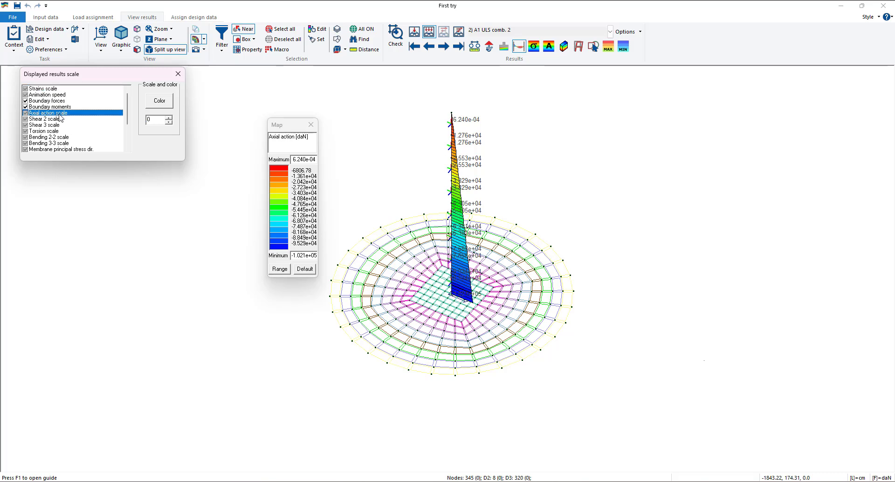
pyautogui.click(169, 122)
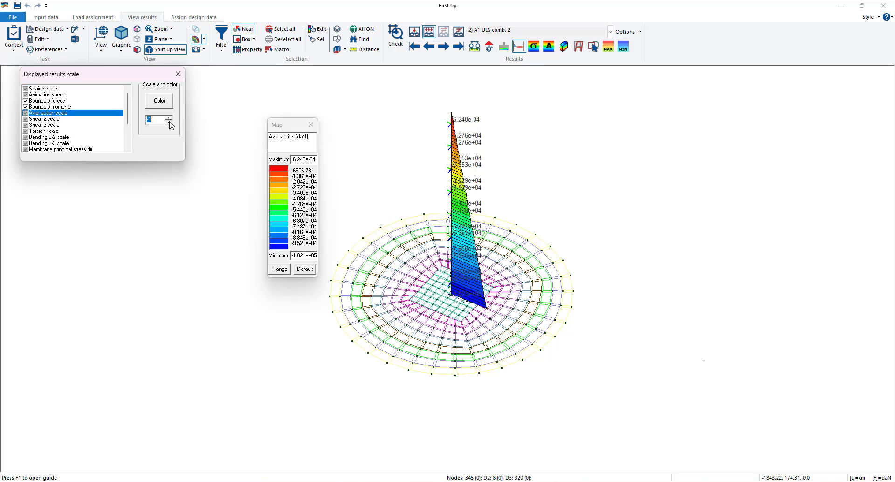
pyautogui.click(169, 123)
pyautogui.click(169, 122)
pyautogui.click(169, 122)
pyautogui.click(168, 122)
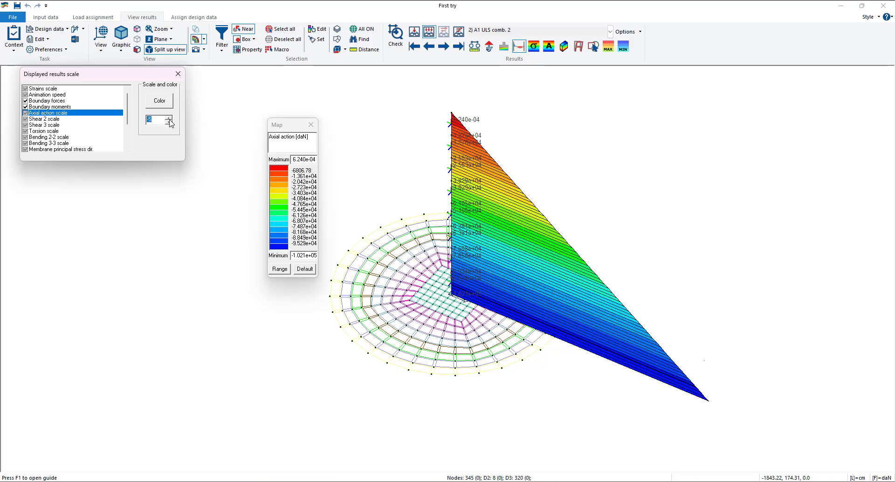
# Raise the axial action scale to 2 to shrink the column's diagram.
pyautogui.click(169, 118)
pyautogui.click(169, 118)
pyautogui.click(169, 118)
pyautogui.click(169, 118)
pyautogui.click(169, 119)
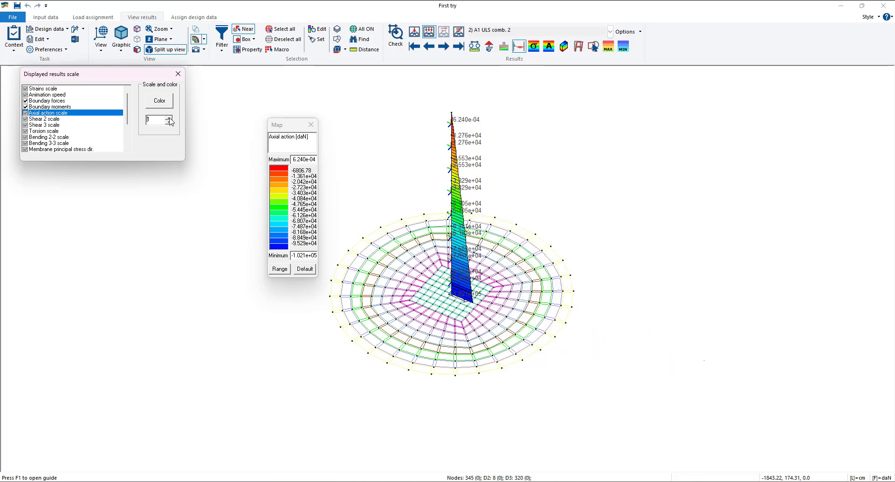
pyautogui.click(169, 118)
pyautogui.click(169, 118)
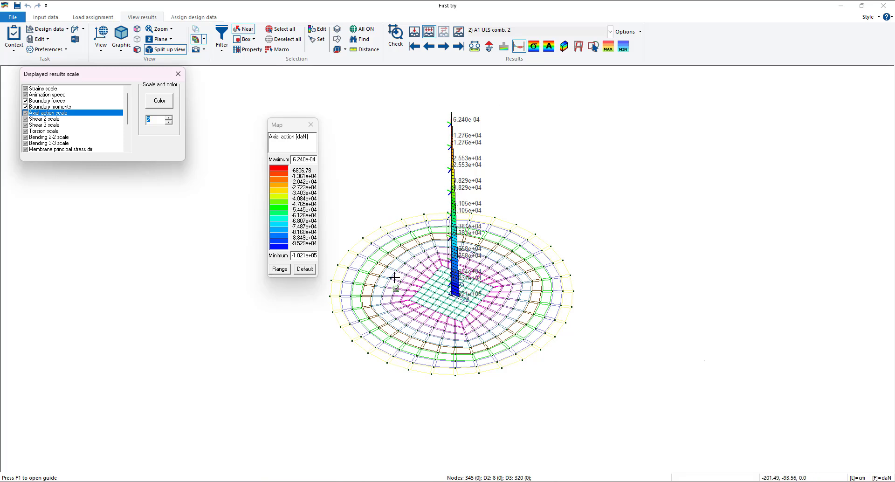
# Reset the axial action scale to 0 and close the axial action map and the scale settings.
pyautogui.click(169, 122)
pyautogui.click(168, 123)
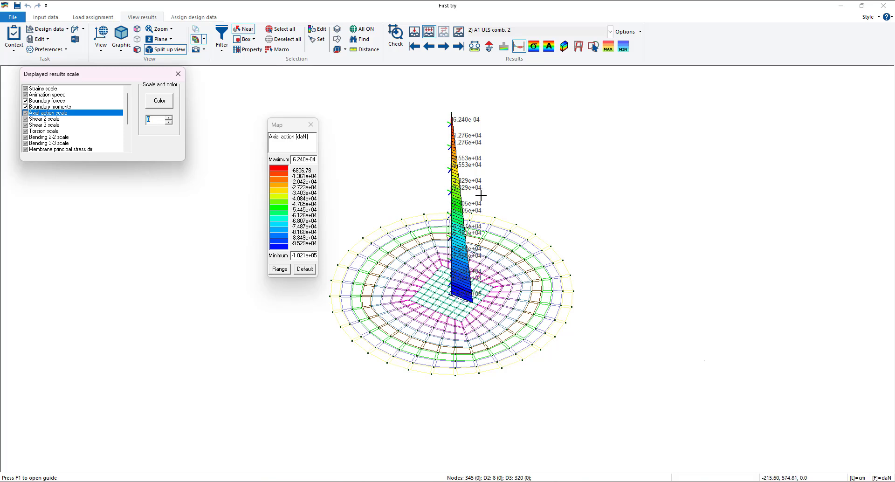
pyautogui.click(310, 125)
pyautogui.click(178, 74)
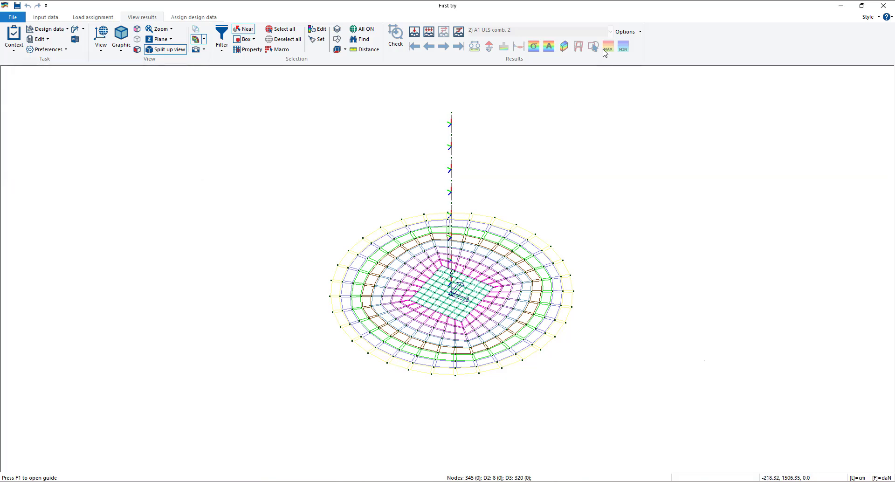
# Display the column's axial action for A1 ULS comb. 1 and 2, look through the available combinations, and close the map.
pyautogui.click(428, 33)
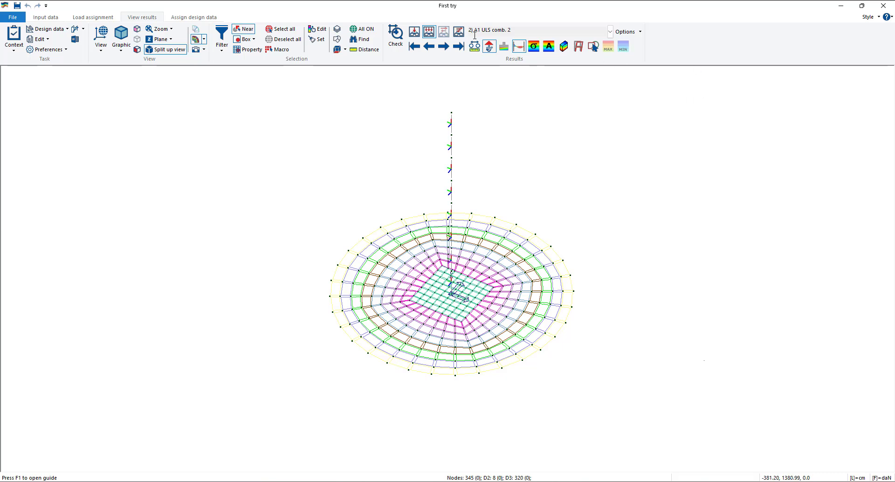
pyautogui.click(519, 47)
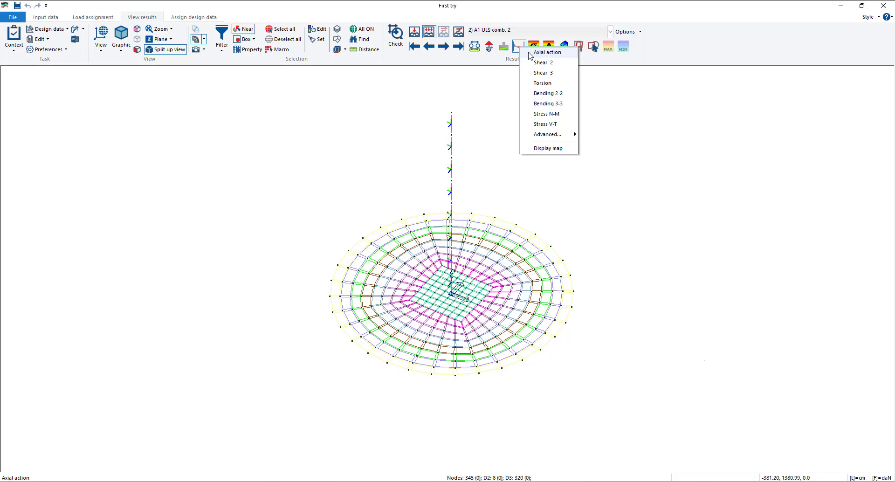
pyautogui.click(529, 53)
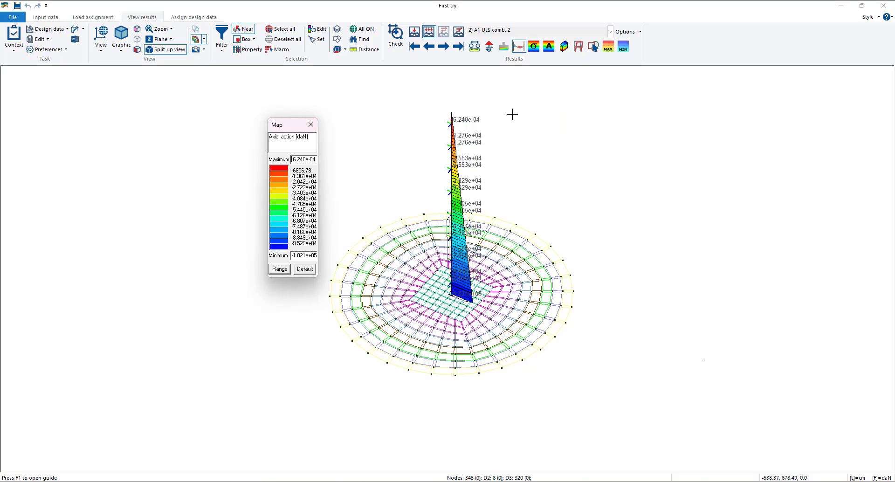
pyautogui.moveTo(290, 125)
pyautogui.mouseDown()
pyautogui.moveTo(278, 122)
pyautogui.moveTo(284, 118)
pyautogui.mouseUp()
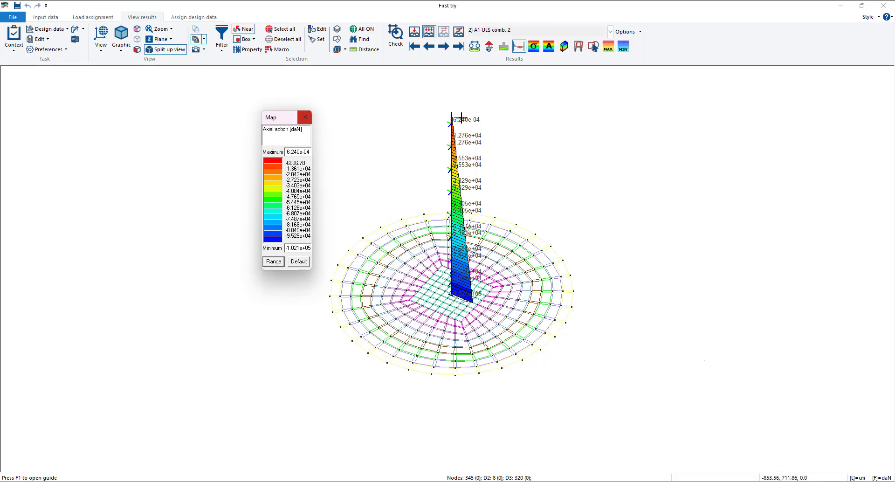
pyautogui.click(611, 51)
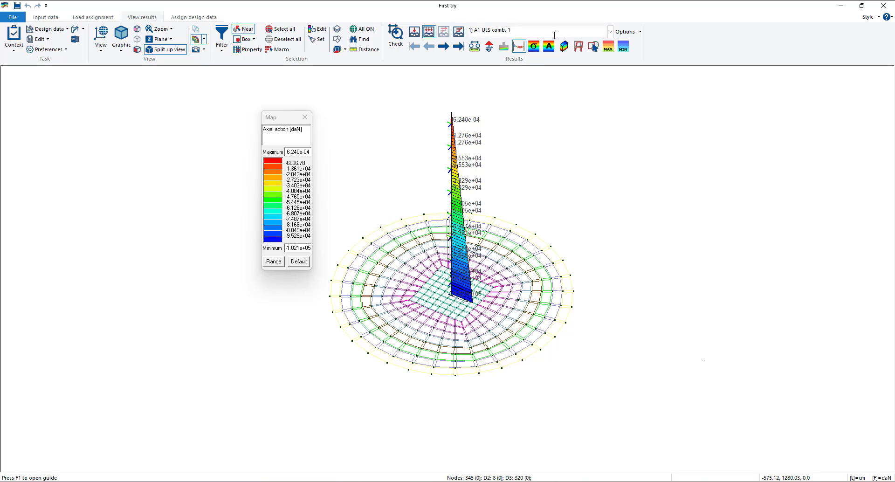
pyautogui.scroll(-1, 554, 35)
pyautogui.click(610, 32)
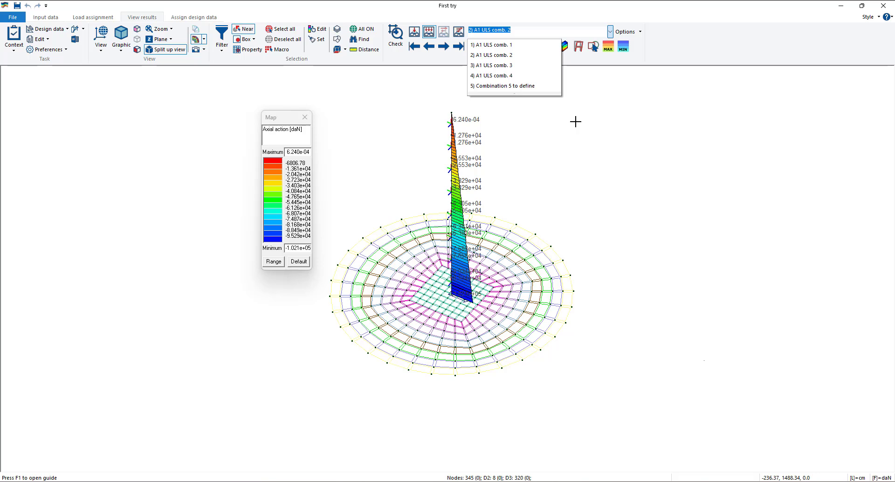
pyautogui.click(305, 117)
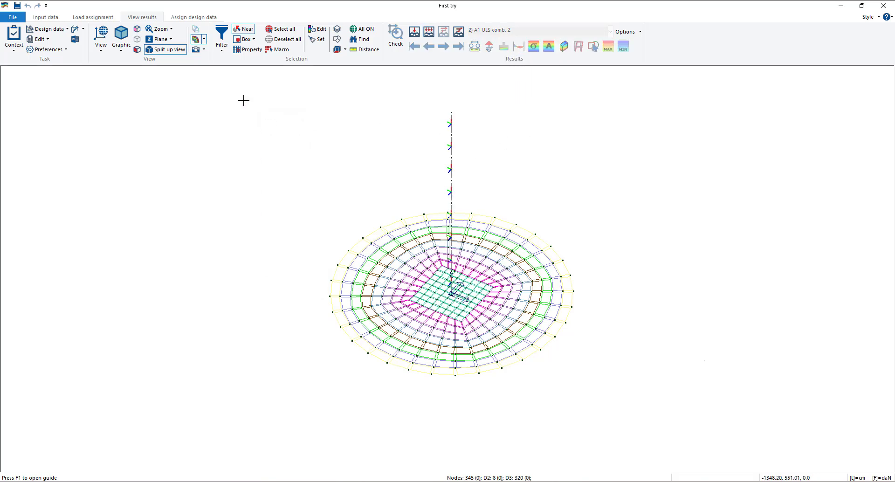
# Generate the seismic limit state combinations automatically in the load combinations table and accept them.
pyautogui.click(92, 17)
pyautogui.click(46, 29)
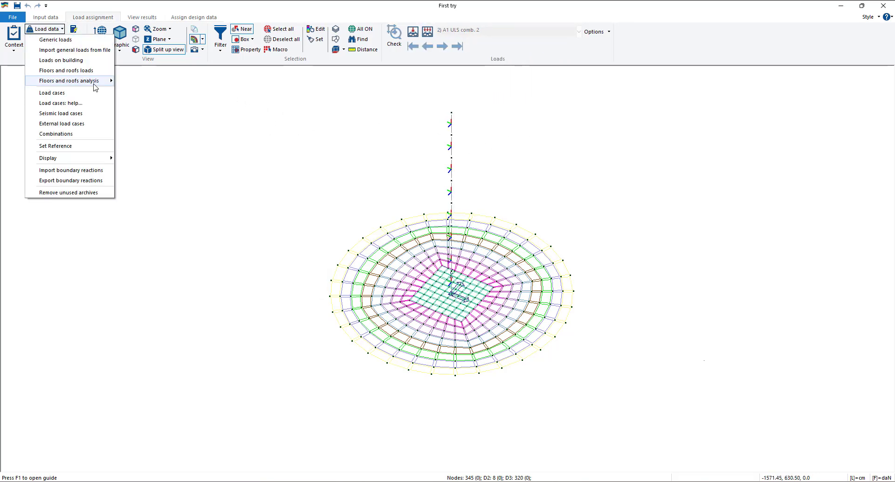
pyautogui.click(56, 134)
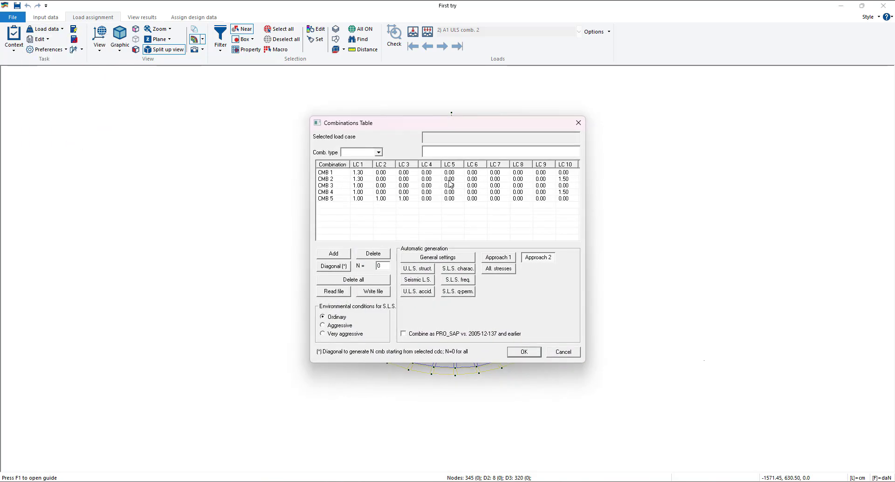
pyautogui.click(426, 283)
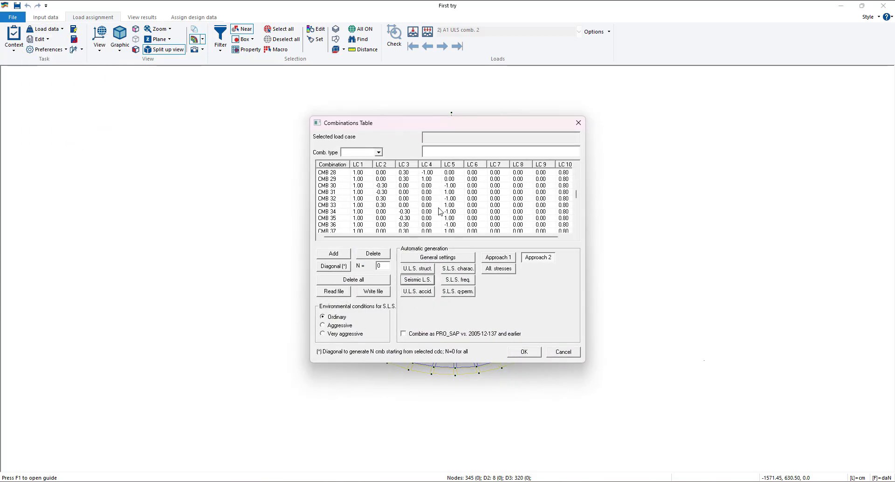
pyautogui.click(528, 355)
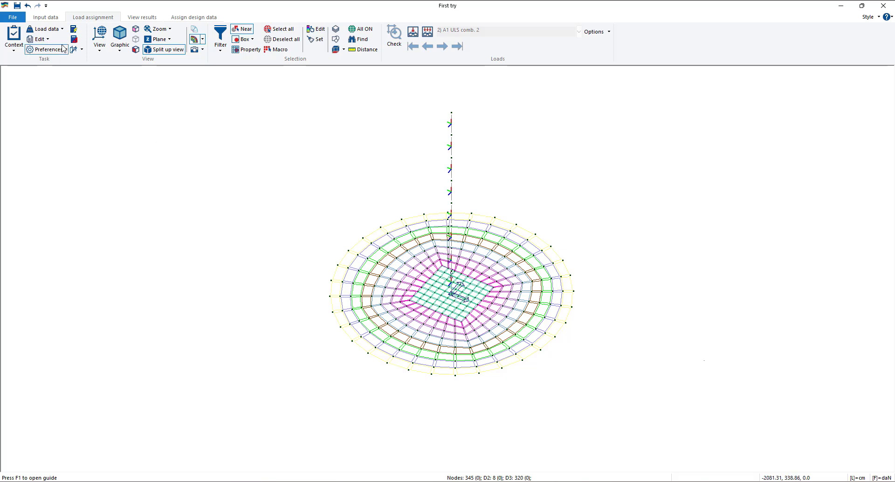
# Rerun the analysis with the added seismic combinations and close the status check report.
pyautogui.click(73, 32)
pyautogui.click(461, 264)
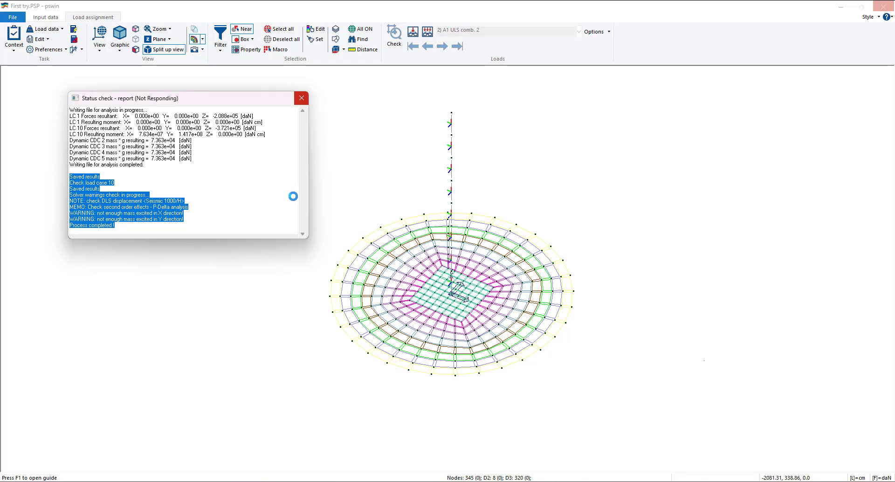
pyautogui.click(297, 97)
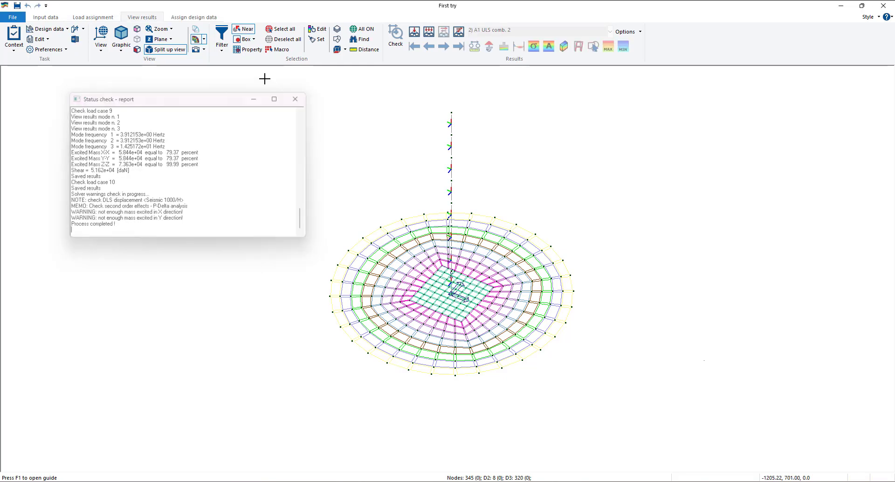
# Display the column's axial action from the combination results and go to A1 ULS comb. 1.
pyautogui.click(429, 31)
pyautogui.click(519, 46)
pyautogui.click(543, 71)
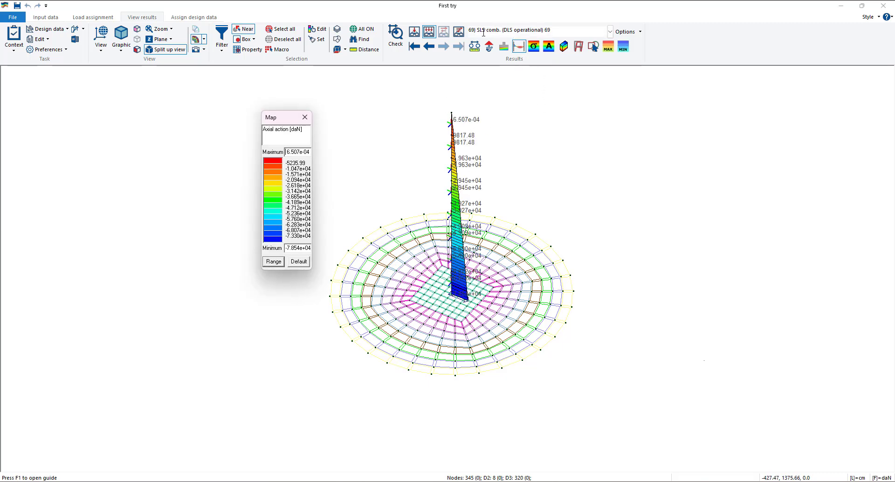
pyautogui.click(414, 47)
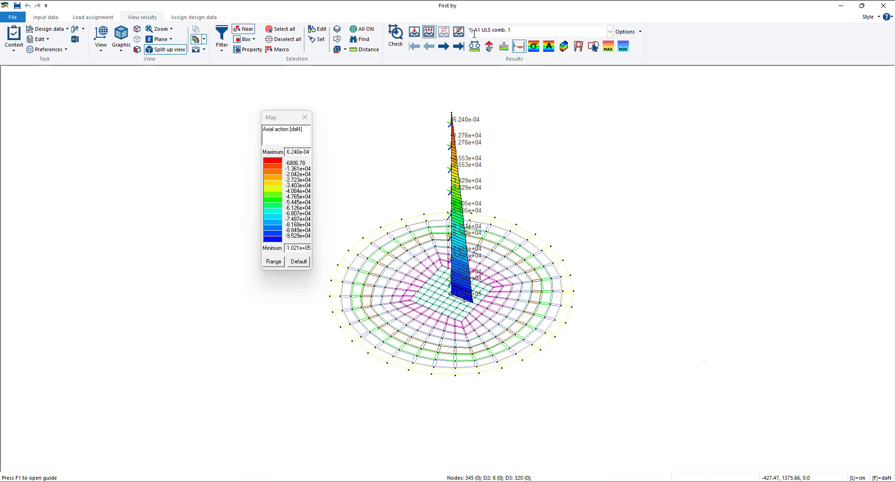
pyautogui.click(443, 46)
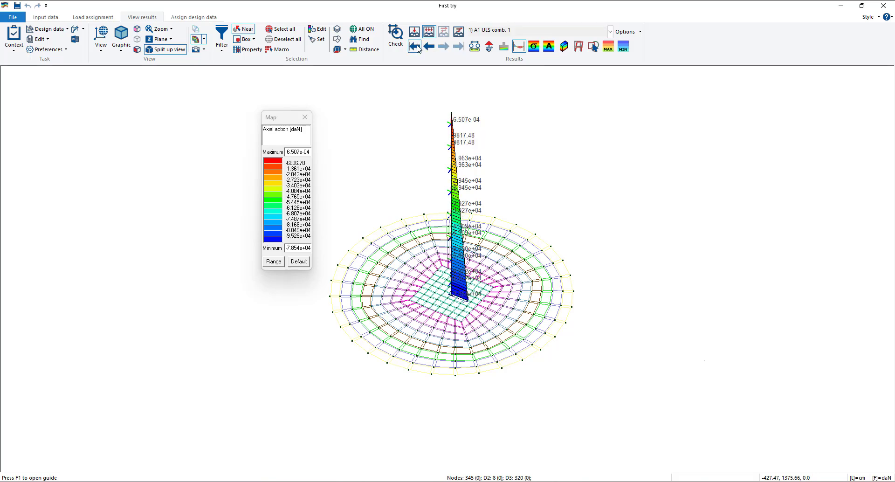
pyautogui.click(416, 47)
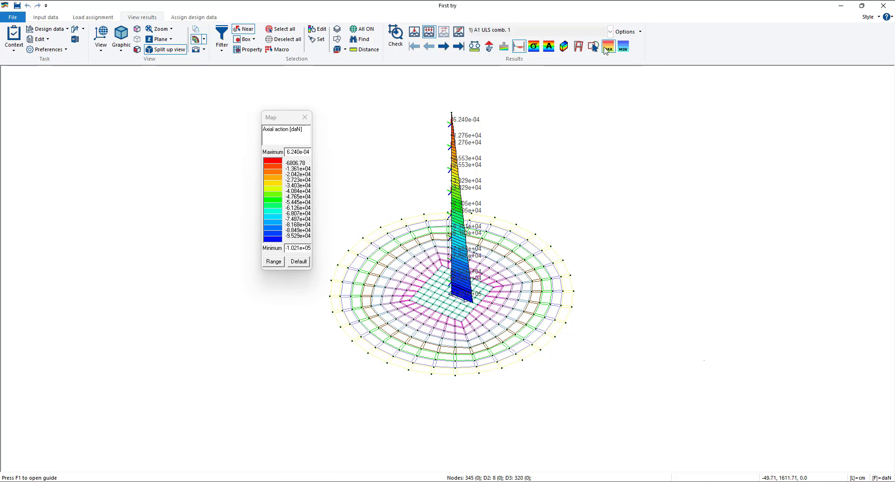
# View the column's axial action for A1 ULS comb. 2 and the LLS seismic combinations 9 and 17, and close the map.
pyautogui.click(619, 46)
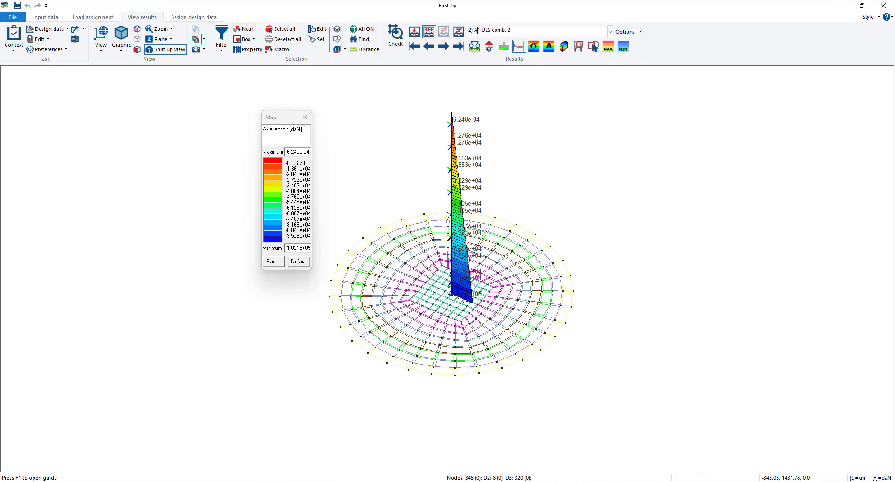
pyautogui.click(518, 30)
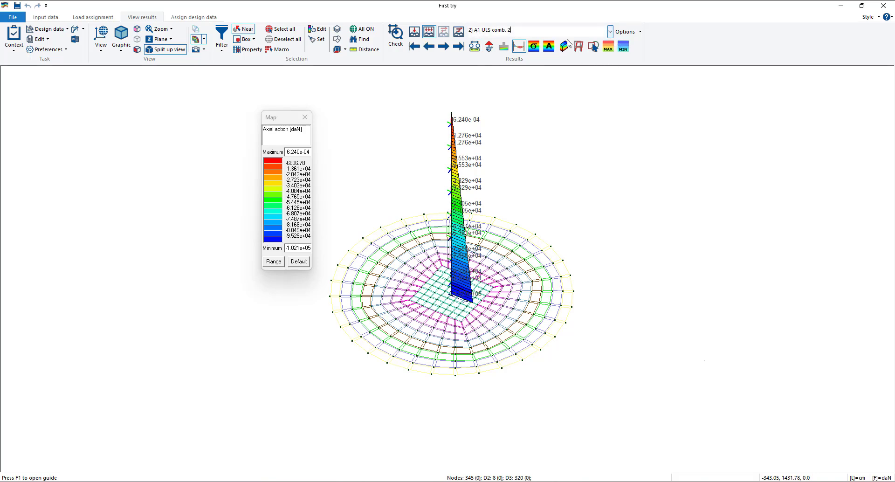
pyautogui.click(610, 32)
pyautogui.scroll(-2, 498, 76)
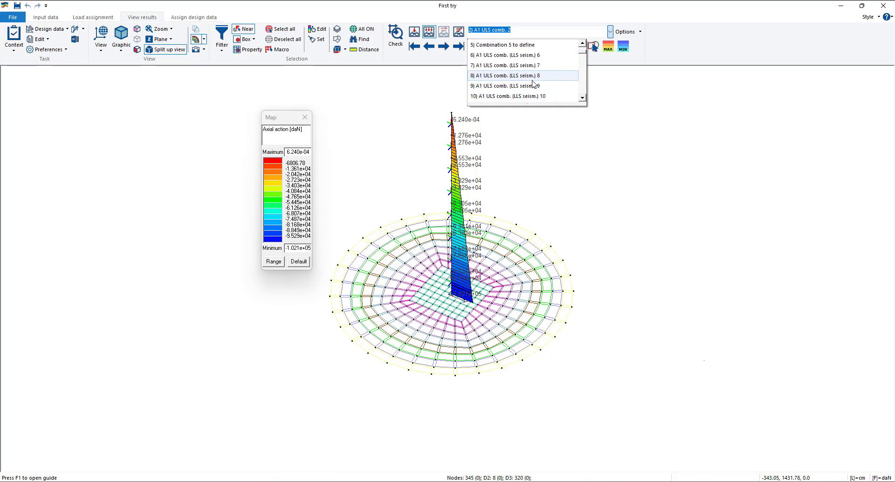
pyautogui.click(501, 86)
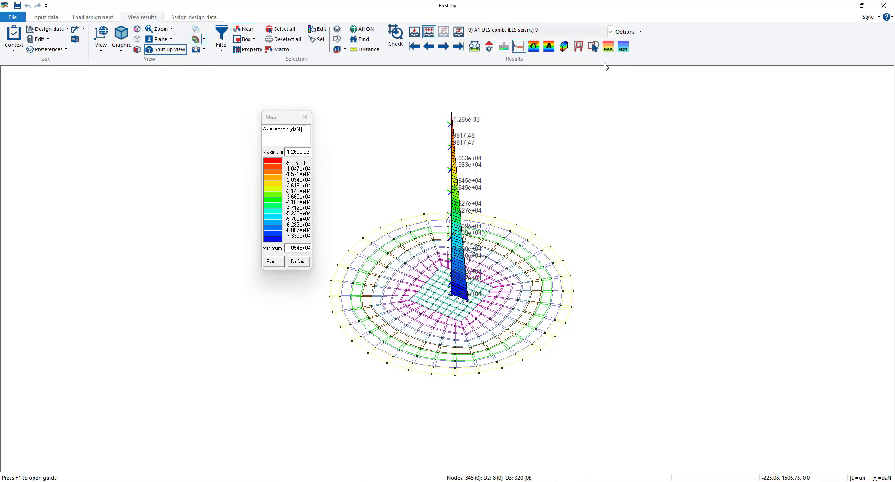
pyautogui.click(608, 48)
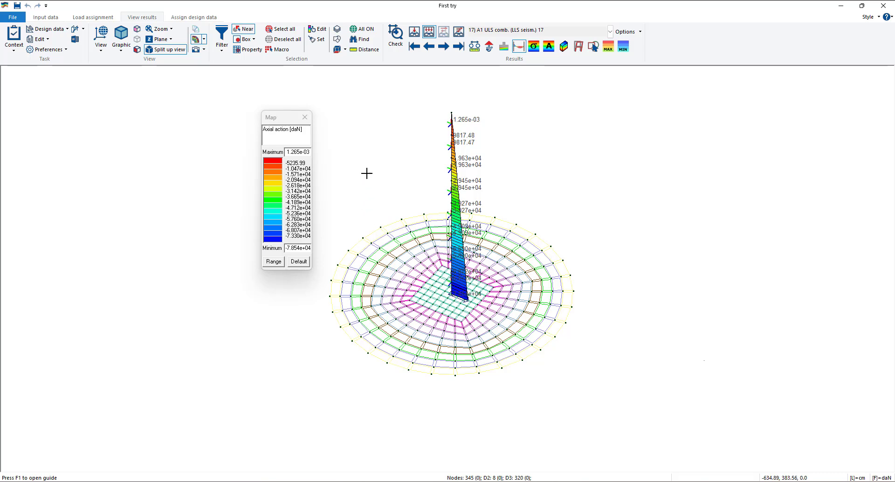
pyautogui.click(304, 117)
# Open the design criteria table from the design data, look at the R.C. slabs criteria, and close it.
pyautogui.click(201, 17)
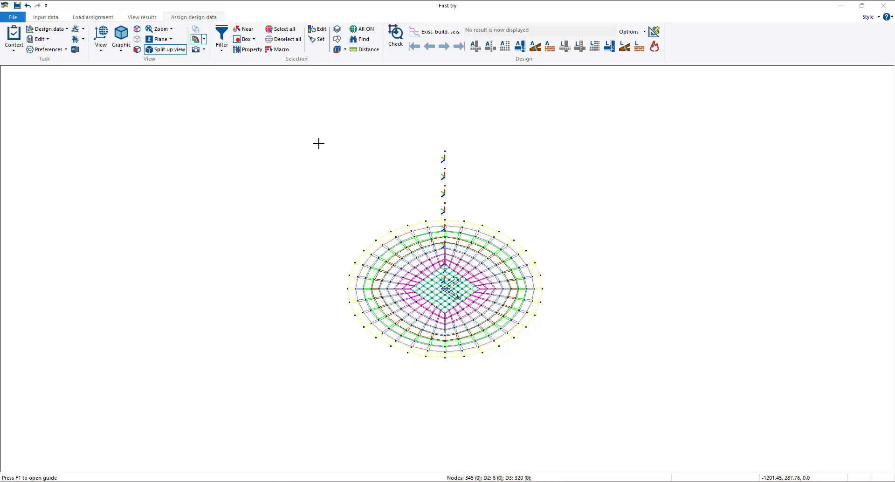
pyautogui.click(59, 33)
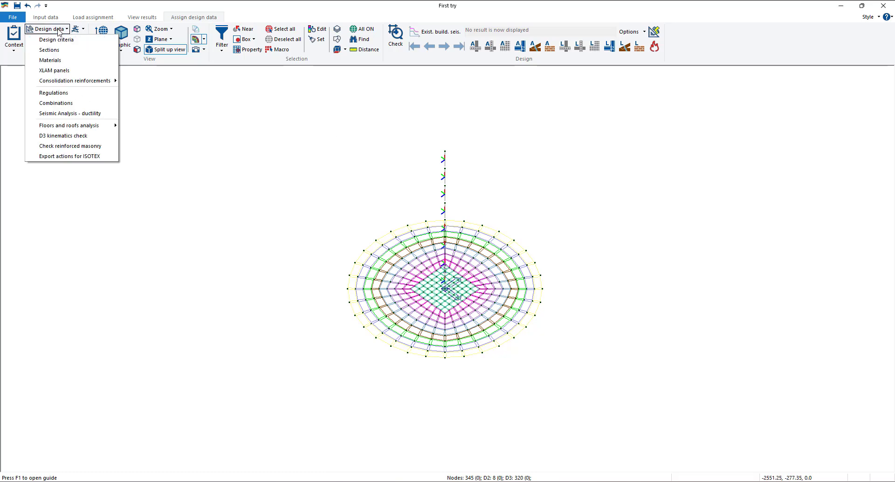
pyautogui.click(66, 42)
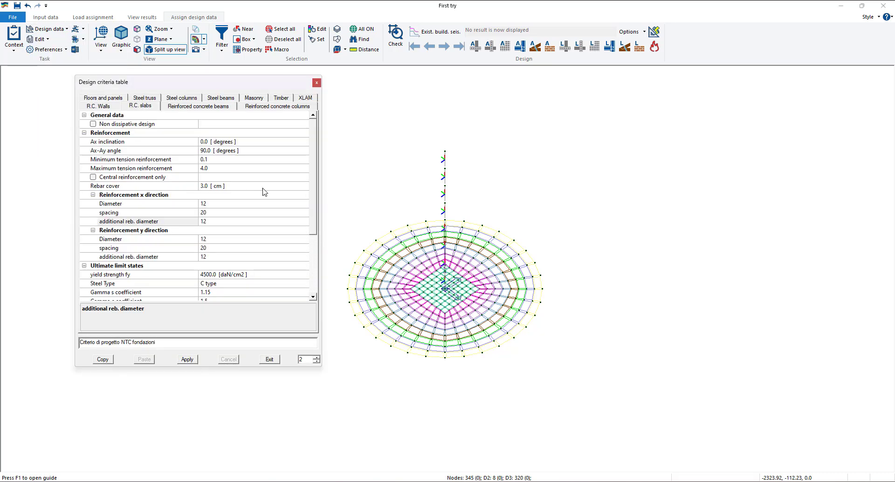
pyautogui.click(317, 83)
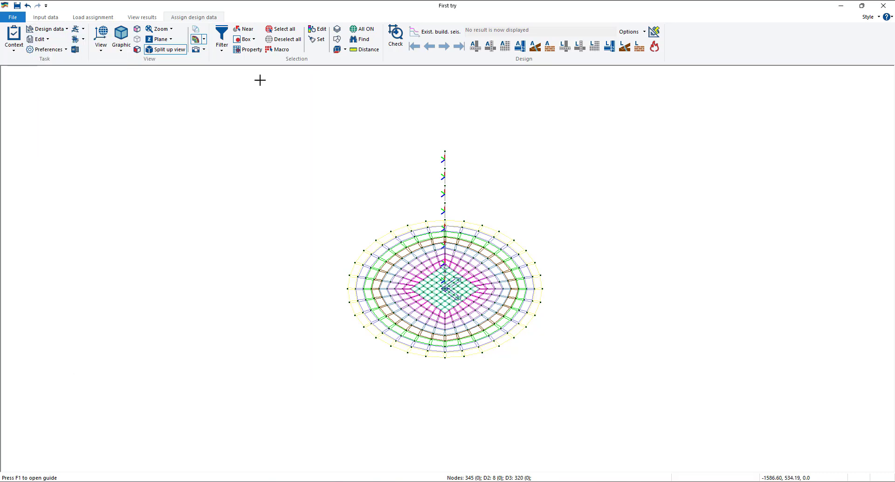
pyautogui.click(126, 21)
pyautogui.click(65, 28)
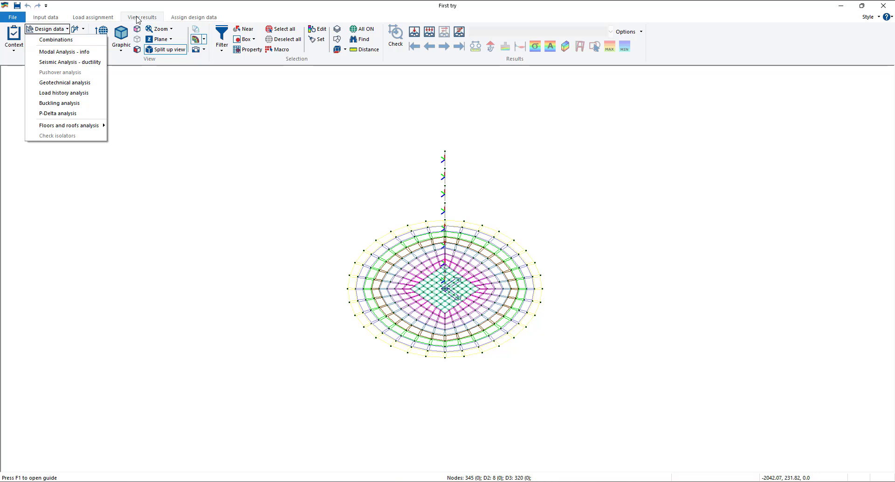
pyautogui.click(107, 18)
pyautogui.click(50, 30)
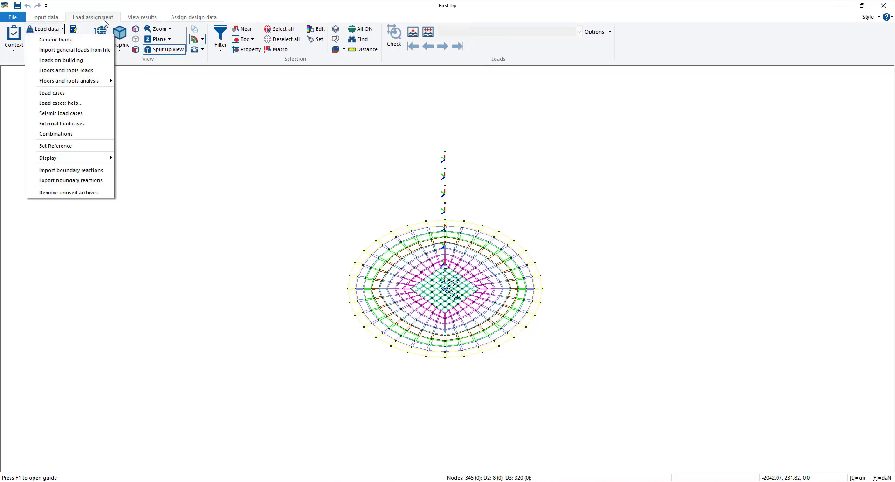
pyautogui.click(59, 18)
pyautogui.click(68, 29)
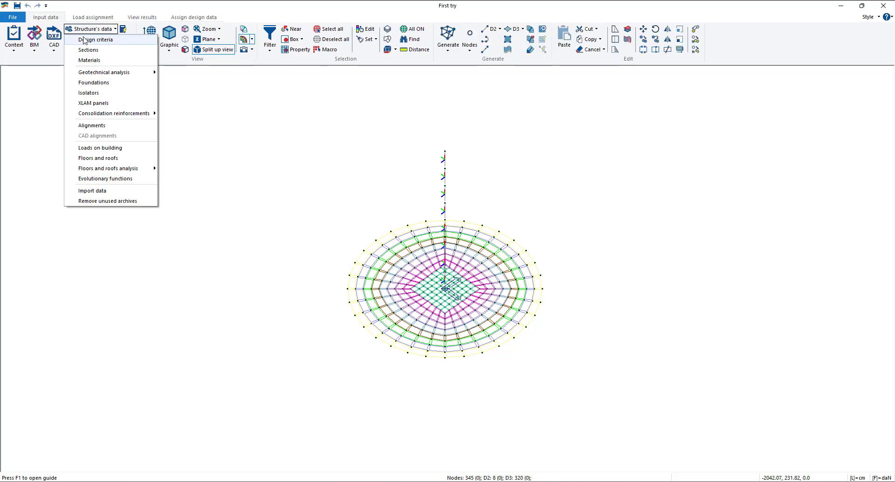
# Reopen the design criteria table in the design data assignment to review the R.C. slabs criteria.
pyautogui.click(194, 19)
pyautogui.click(43, 30)
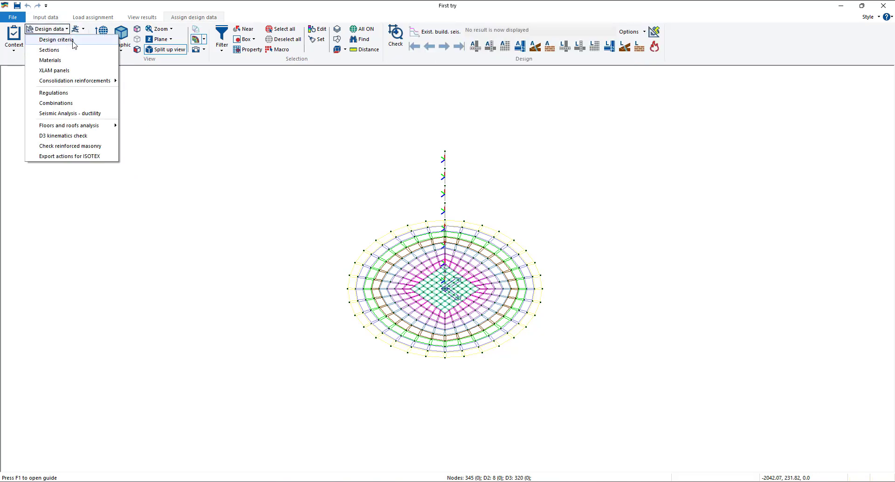
pyautogui.click(73, 41)
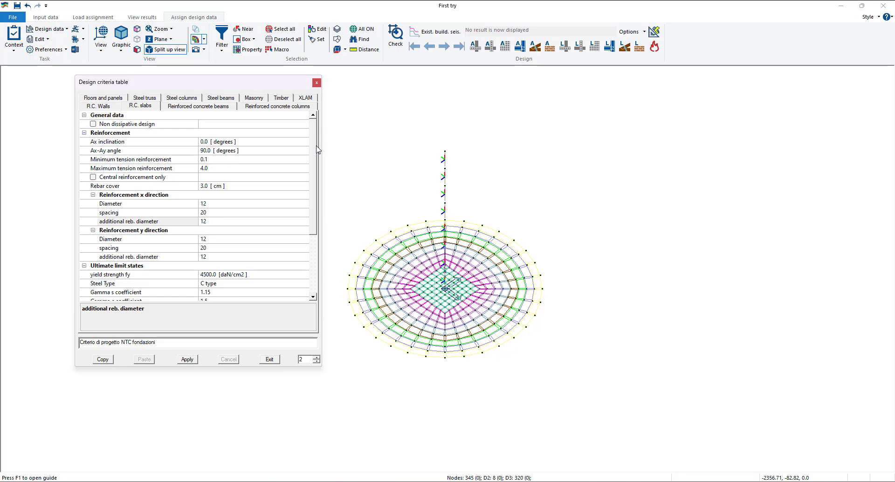
# Compare the R.C. slabs settings of design criteria 1, 2 and 3, and return to criterion 2, Criterio di progetto NTC fondazioni.
pyautogui.click(317, 361)
pyautogui.click(316, 358)
pyautogui.click(316, 361)
pyautogui.click(316, 362)
pyautogui.click(316, 361)
pyautogui.click(316, 362)
pyautogui.moveTo(142, 344)
pyautogui.mouseDown()
pyautogui.moveTo(78, 343)
pyautogui.moveTo(136, 345)
pyautogui.mouseUp()
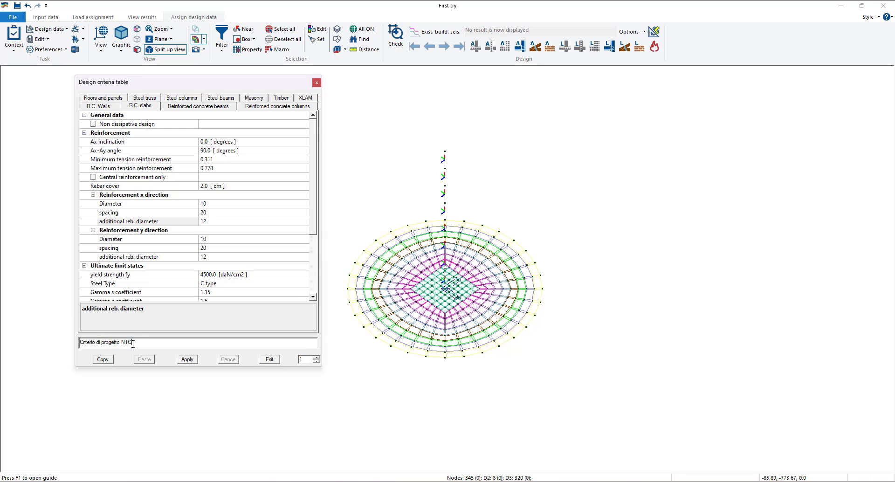
pyautogui.click(316, 357)
pyautogui.click(316, 357)
pyautogui.click(316, 362)
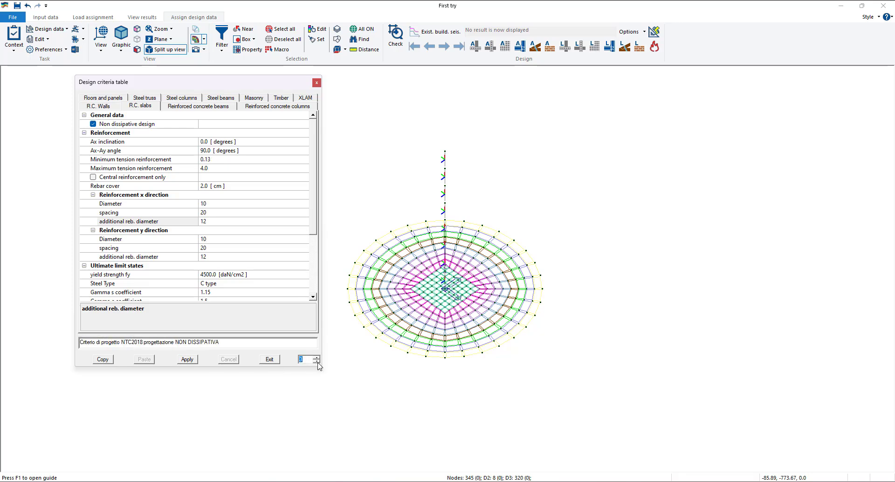
pyautogui.click(193, 345)
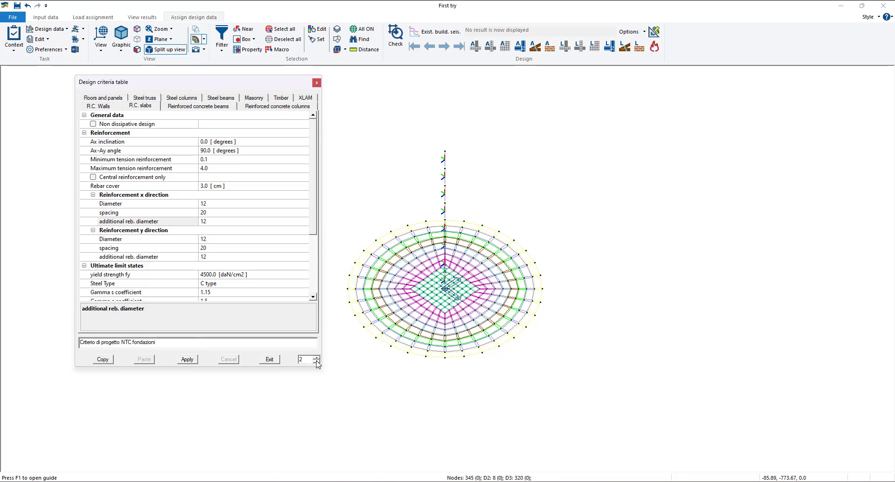
pyautogui.moveTo(161, 344); pyautogui.dragTo(133, 344)
pyautogui.click(152, 343)
# Look through criterion 2's settings for floors, R.C. walls, slabs, concrete beams and columns, steel beams, masonry and timber.
pyautogui.click(103, 98)
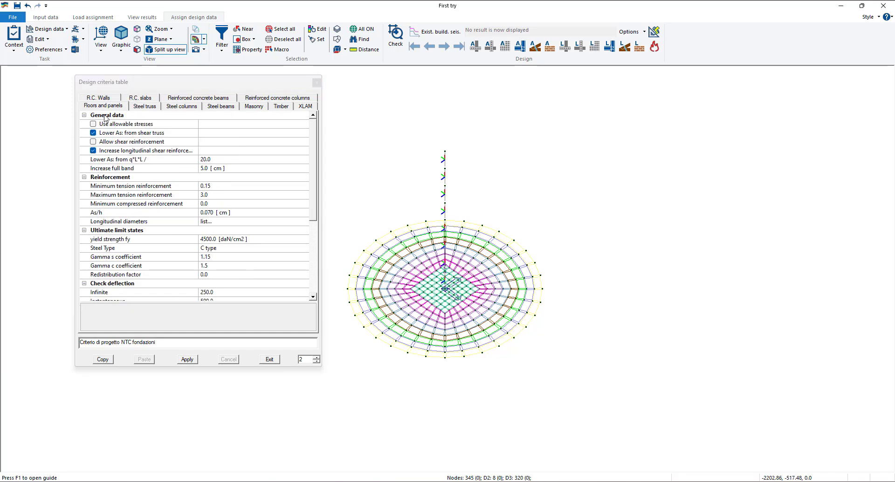
pyautogui.click(94, 99)
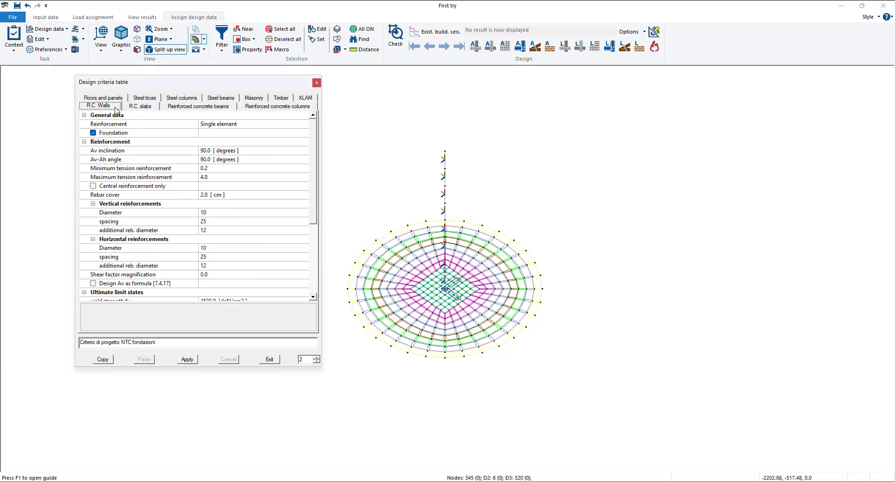
pyautogui.click(134, 106)
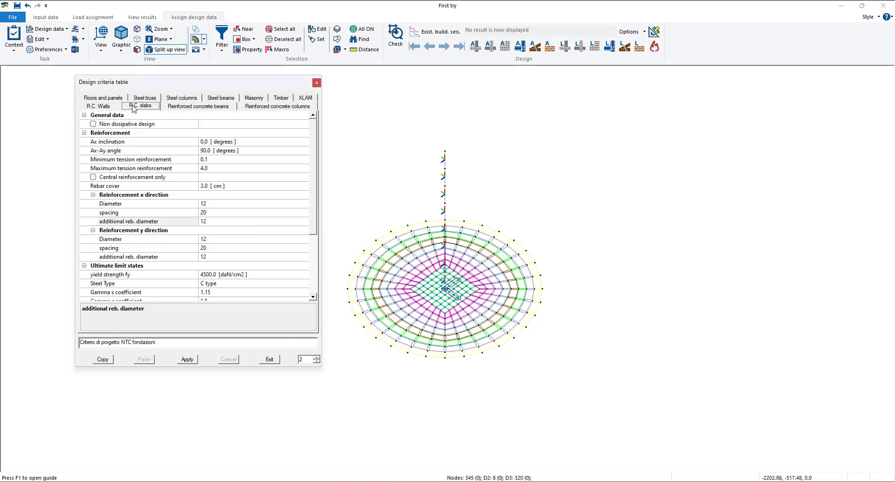
pyautogui.click(191, 108)
pyautogui.click(253, 108)
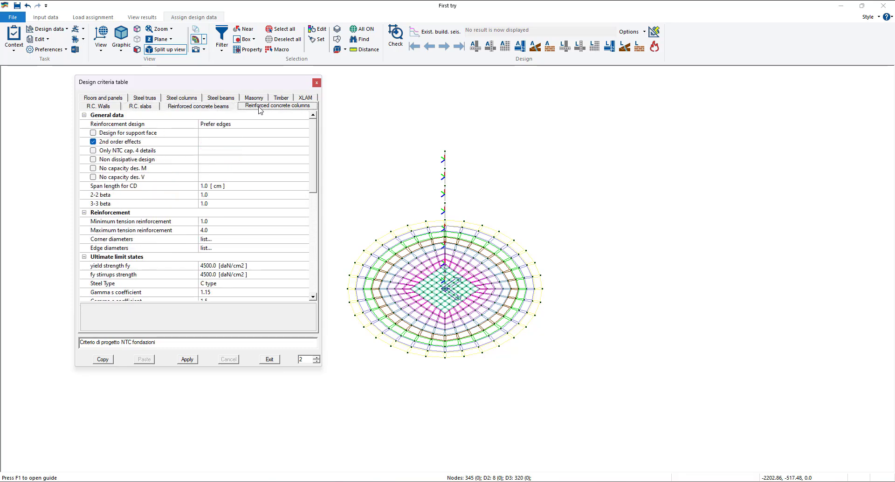
pyautogui.click(223, 99)
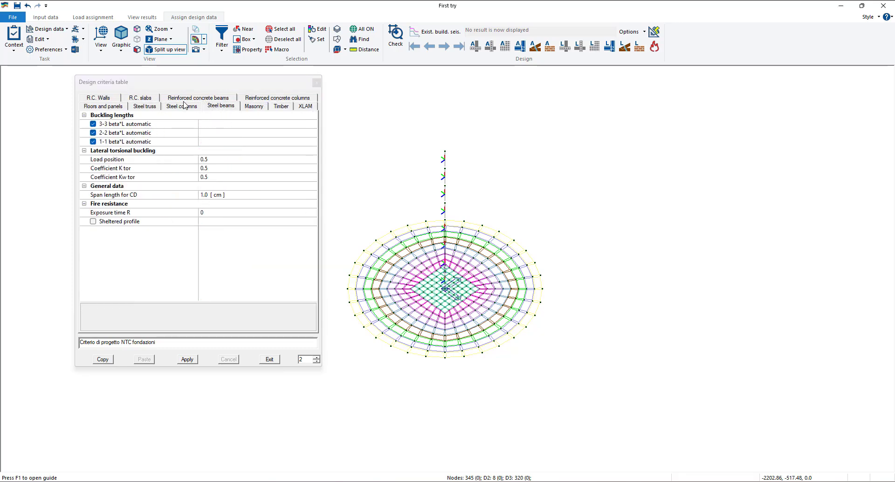
pyautogui.click(251, 108)
pyautogui.click(281, 107)
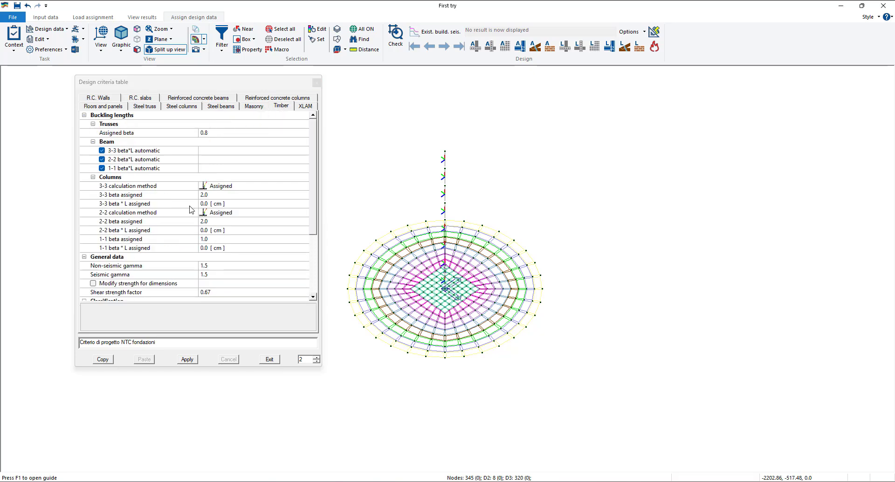
# Return to the R.C. slabs criteria and examine the non dissipative design option, the Ax inclination and the Ax-Ay angle.
pyautogui.click(139, 98)
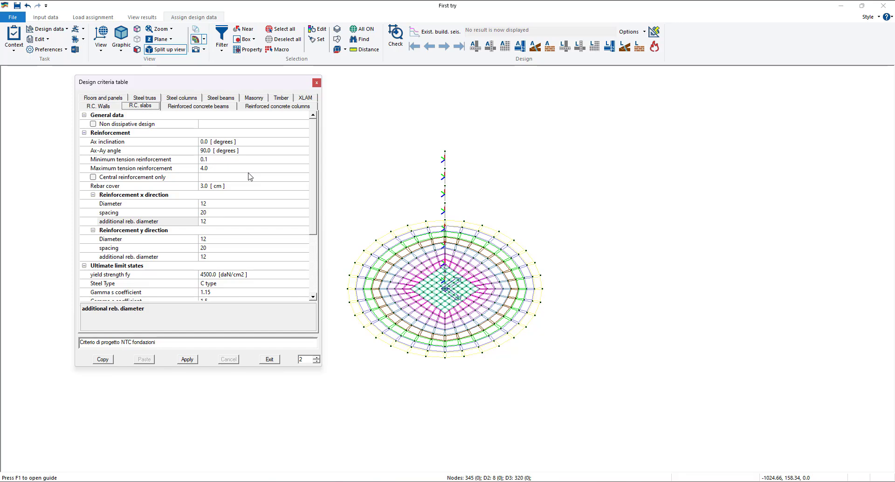
pyautogui.scroll(-2, 245, 178)
pyautogui.scroll(2, 224, 167)
pyautogui.click(94, 124)
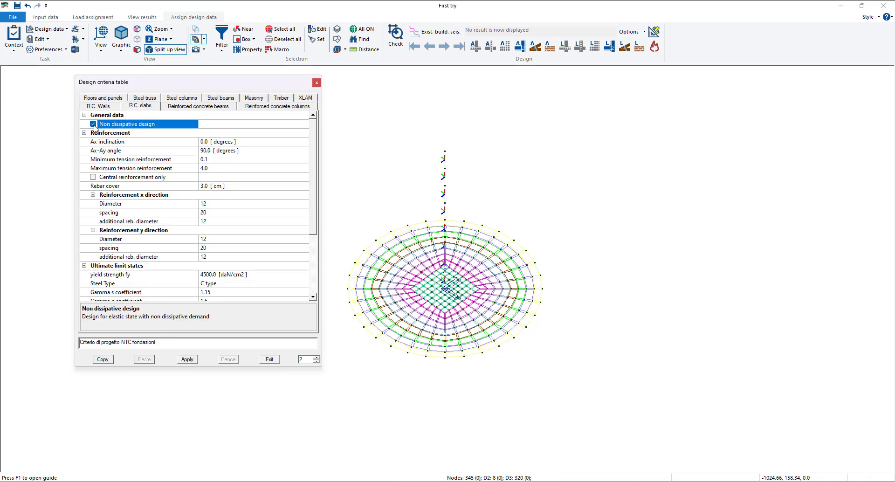
pyautogui.click(94, 124)
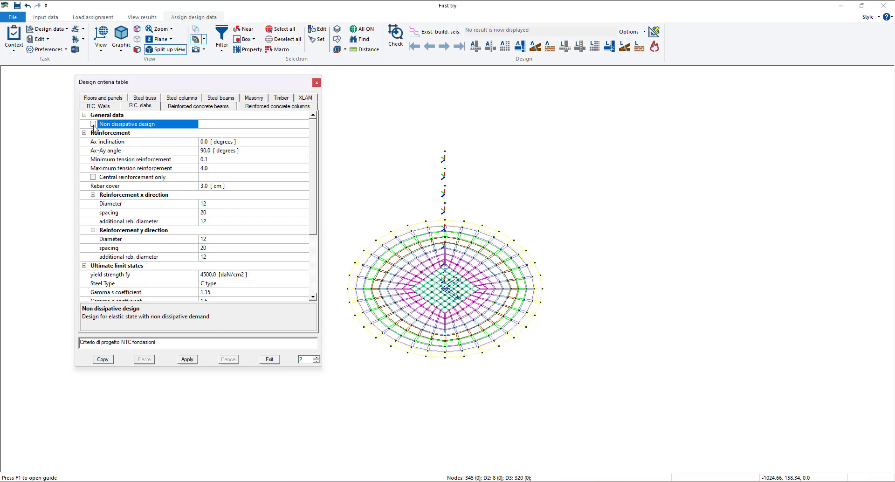
pyautogui.click(129, 144)
pyautogui.click(138, 151)
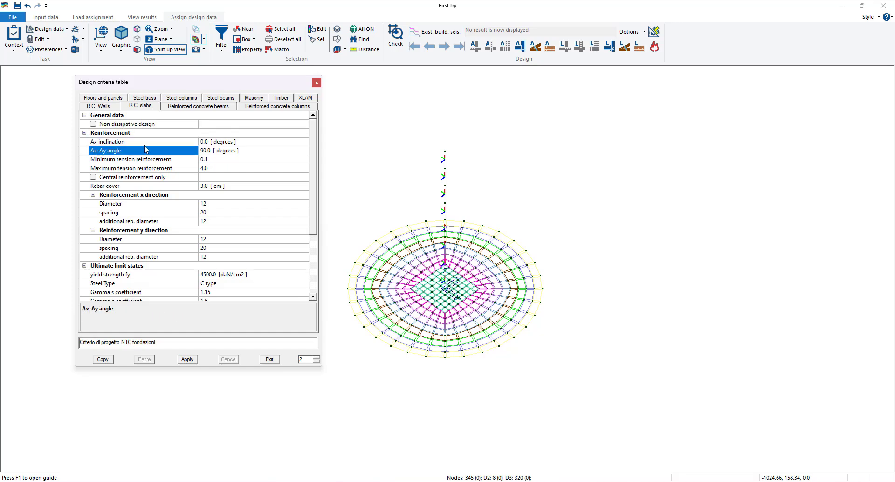
pyautogui.click(144, 142)
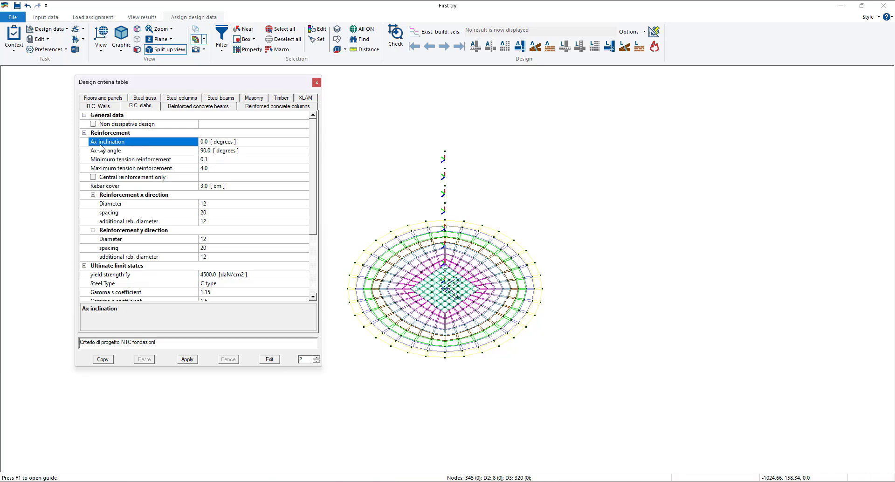
pyautogui.click(131, 152)
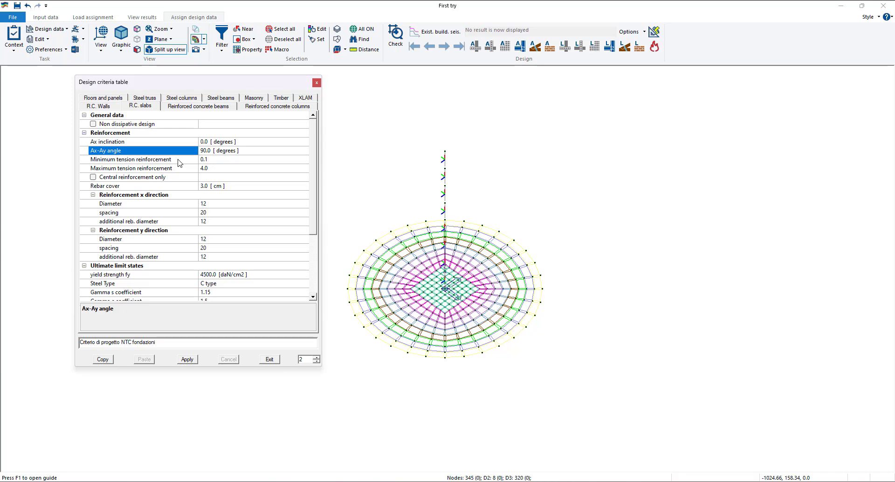
# Switch the slabs' central reinforcement only option on and back off, and check the rebar cover setting.
pyautogui.click(93, 177)
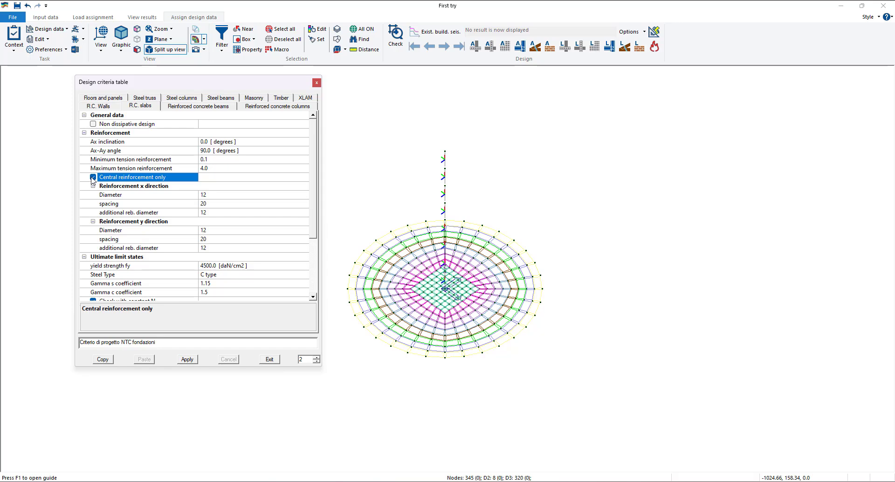
pyautogui.click(92, 177)
pyautogui.scroll(-1, 141, 200)
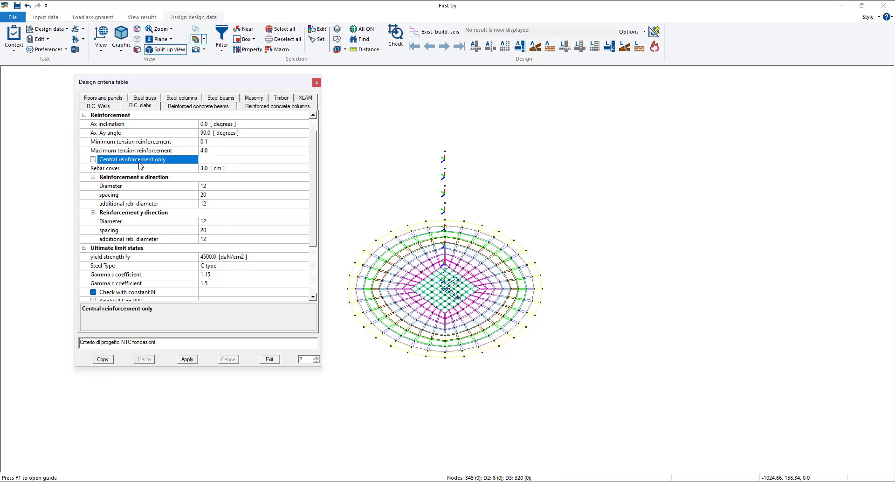
pyautogui.click(155, 168)
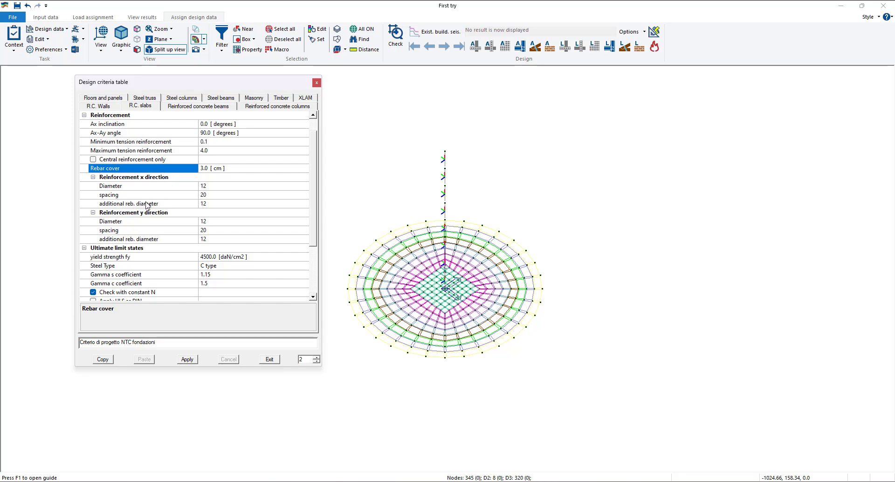
# Examine the slab reinforcement diameters in the x and y directions and the x direction's spacing and additional rebar diameter.
pyautogui.click(160, 186)
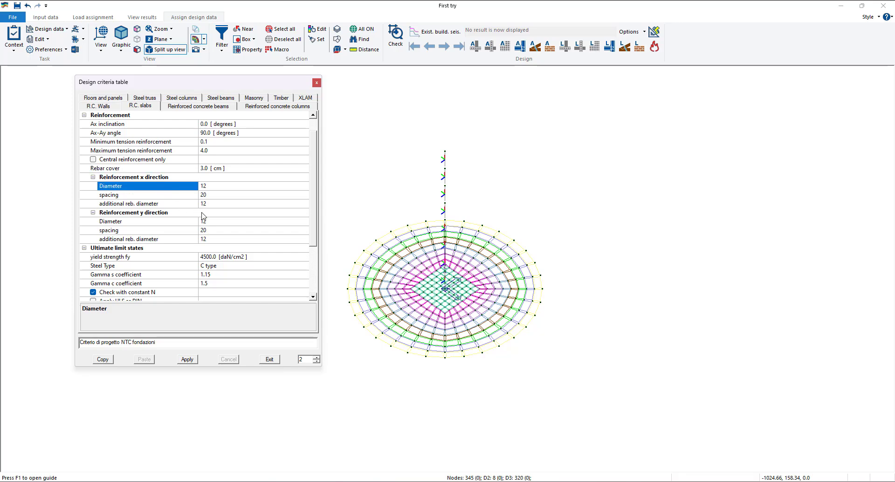
pyautogui.click(166, 222)
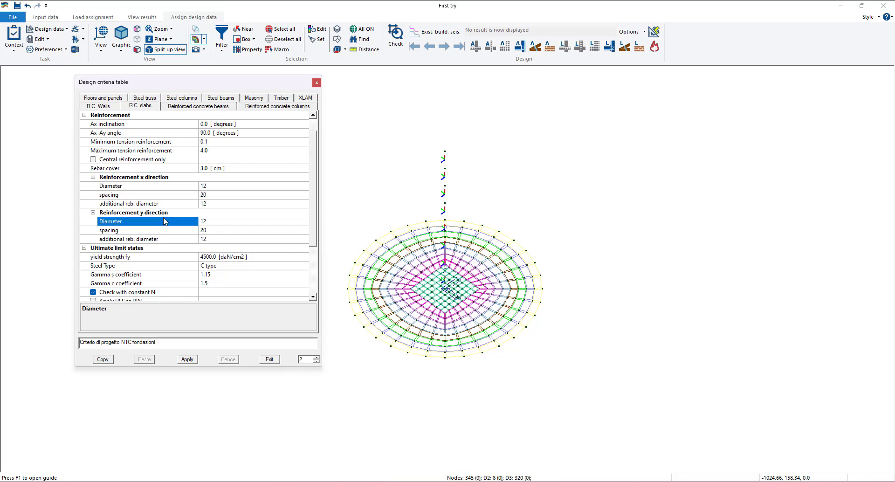
pyautogui.click(173, 188)
pyautogui.click(205, 190)
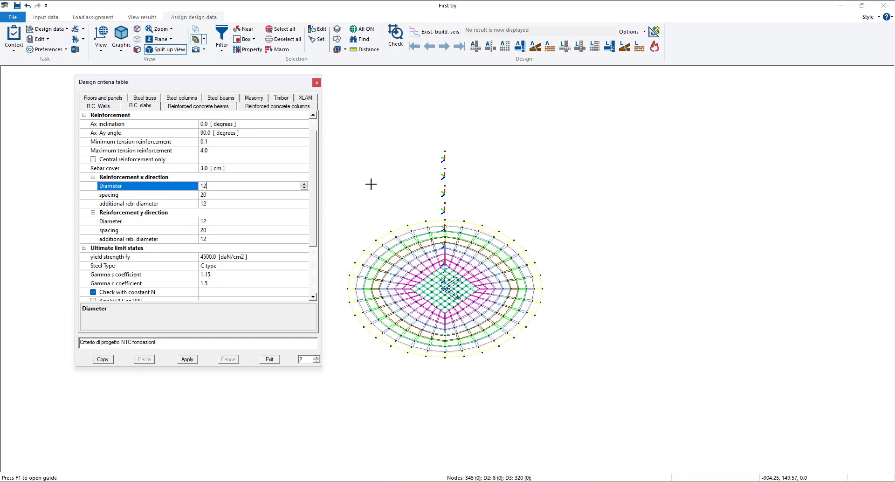
pyautogui.click(303, 184)
pyautogui.click(304, 189)
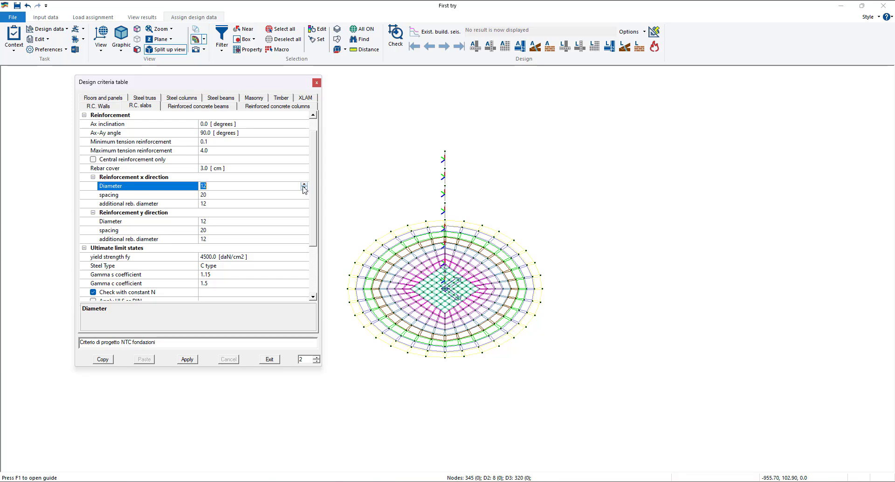
pyautogui.click(244, 196)
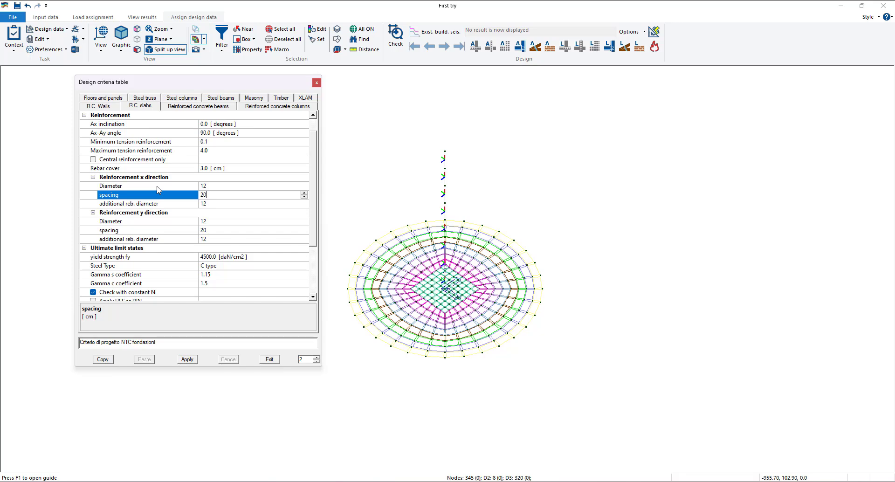
pyautogui.click(162, 203)
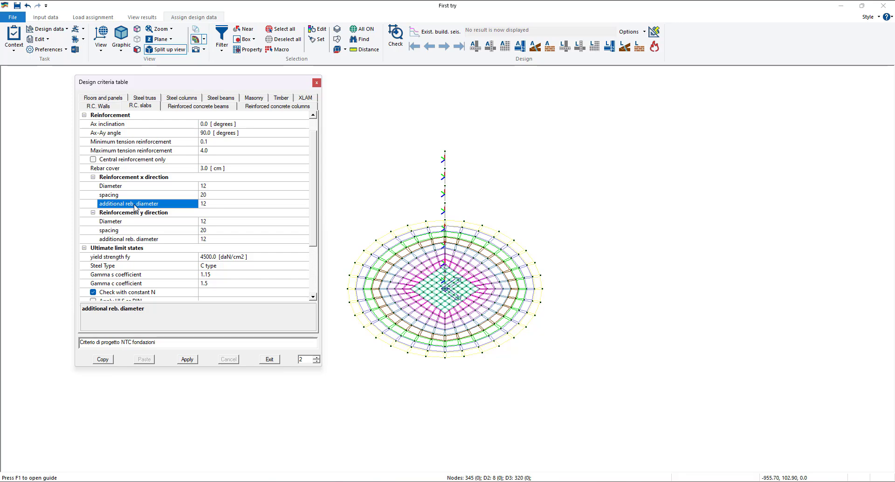
pyautogui.click(140, 187)
pyautogui.click(139, 196)
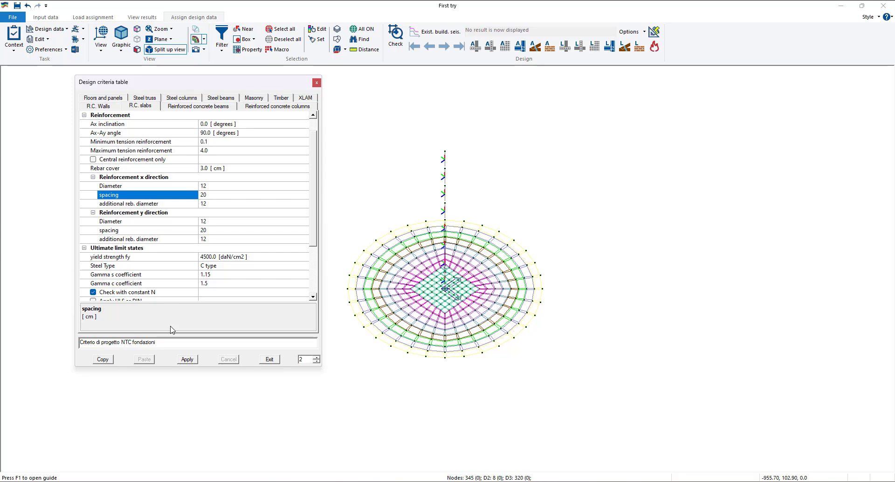
pyautogui.click(170, 204)
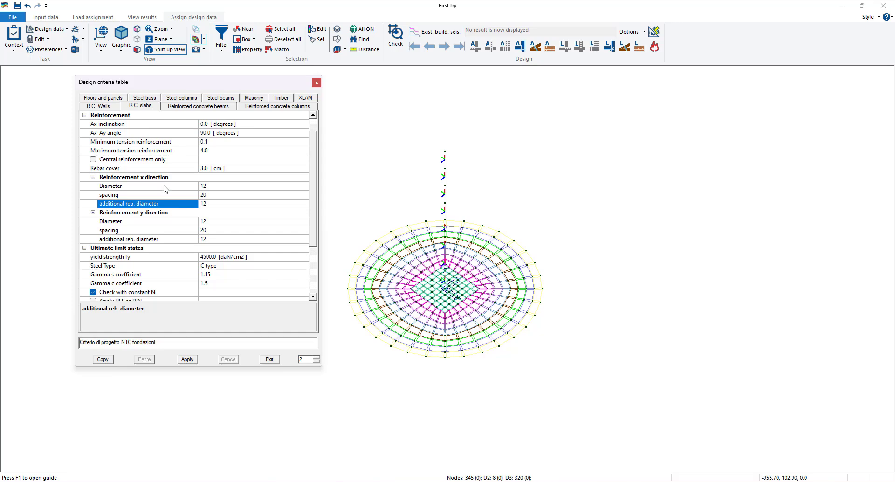
pyautogui.click(165, 186)
pyautogui.click(162, 197)
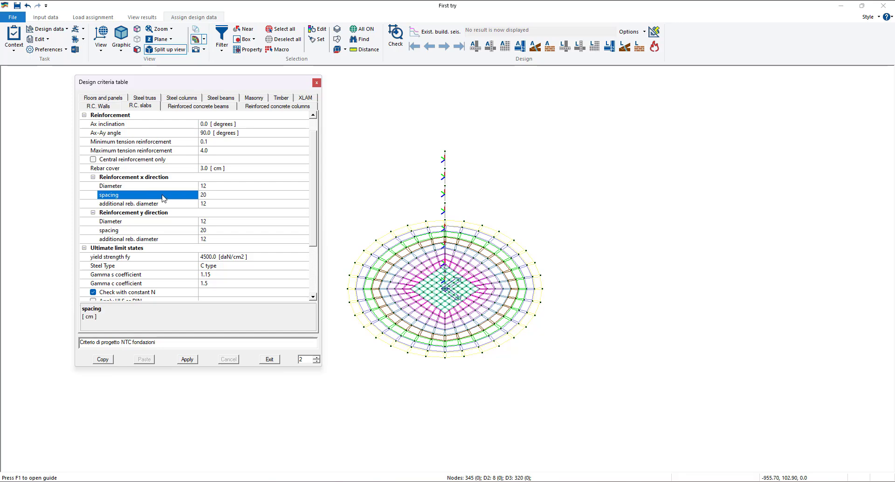
pyautogui.click(162, 208)
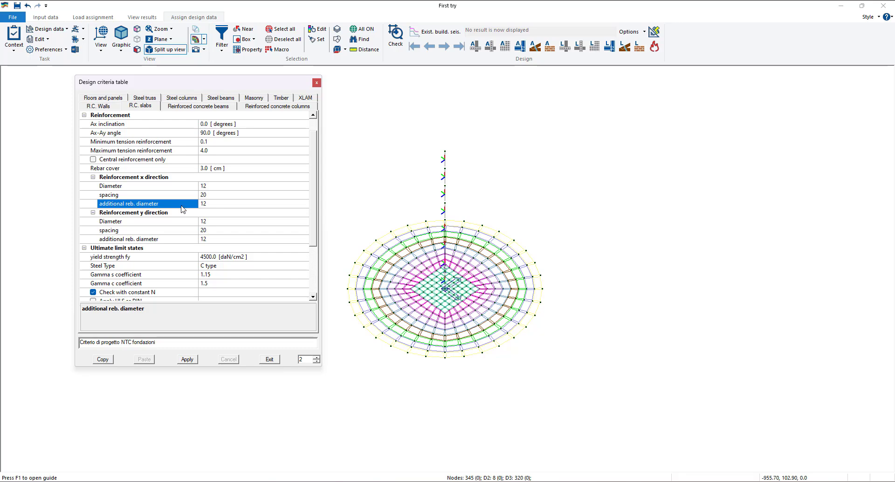
# Examine the slabs' ultimate limit state settings, including yield strength, steel type and gamma coefficients, and the fire resistance settings.
pyautogui.scroll(-3, 186, 208)
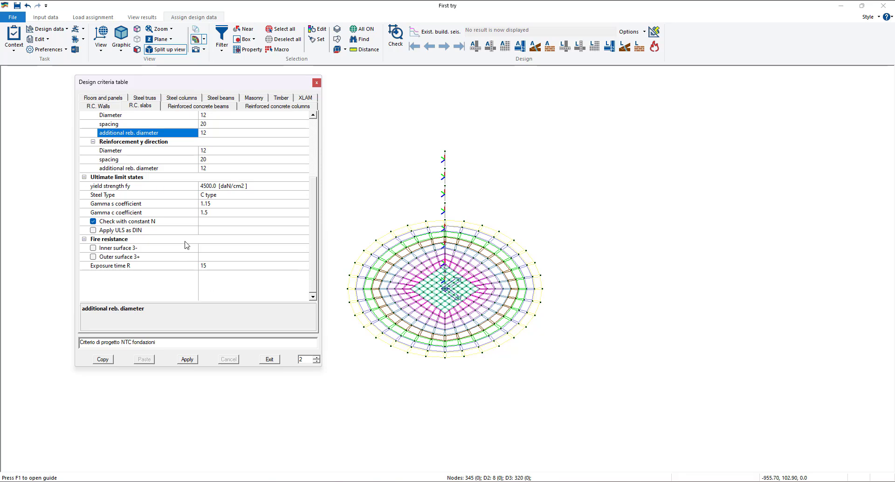
pyautogui.click(264, 185)
pyautogui.click(254, 195)
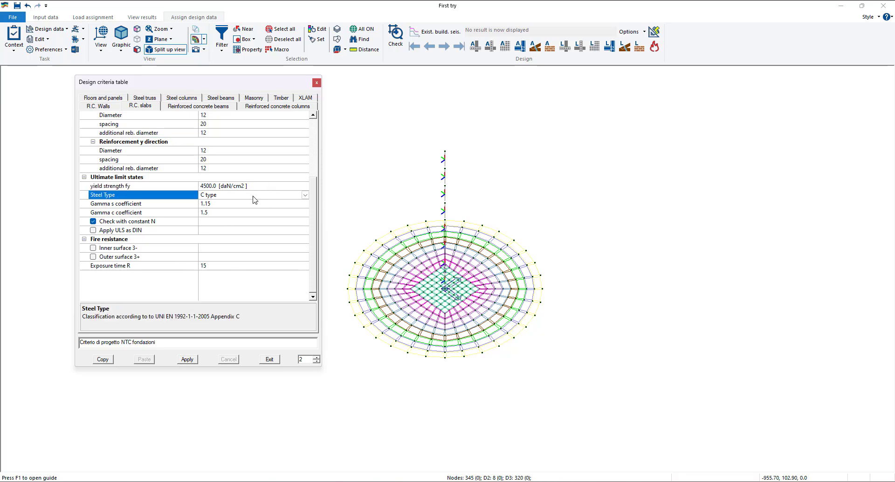
pyautogui.click(251, 205)
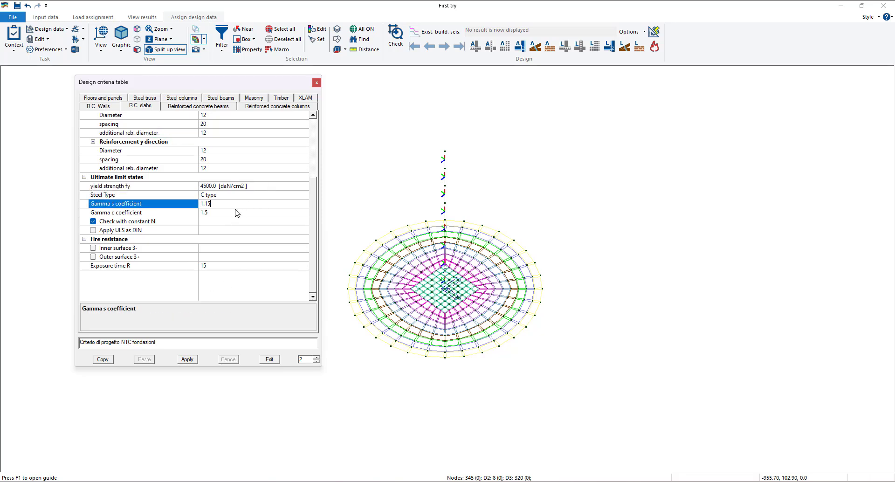
pyautogui.click(229, 195)
pyautogui.click(304, 194)
pyautogui.click(306, 195)
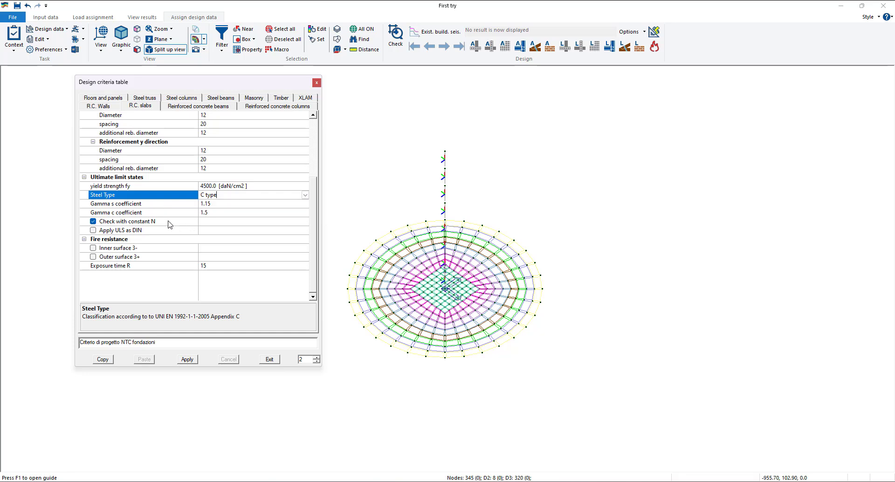
pyautogui.scroll(3, 170, 224)
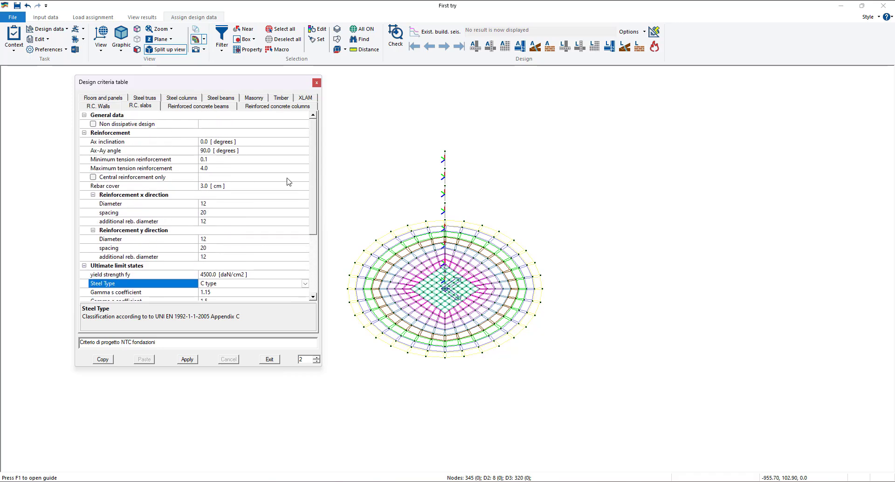
pyautogui.scroll(-3, 198, 233)
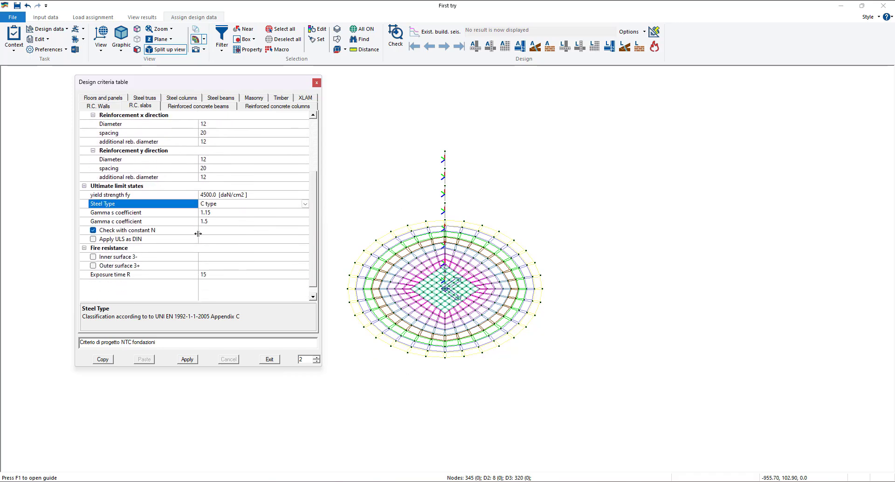
pyautogui.scroll(3, 198, 233)
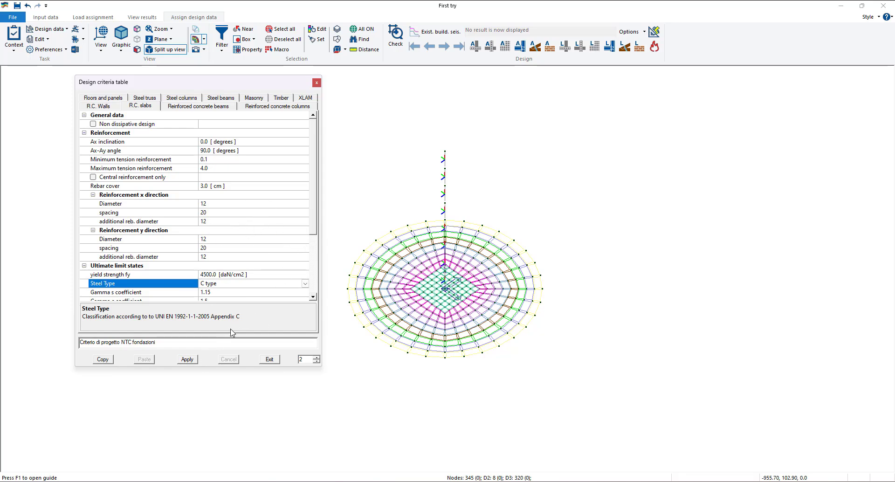
pyautogui.moveTo(312, 202)
pyautogui.mouseDown()
pyautogui.moveTo(312, 255)
pyautogui.moveTo(311, 199)
pyautogui.mouseUp()
pyautogui.click(302, 201)
pyautogui.click(303, 202)
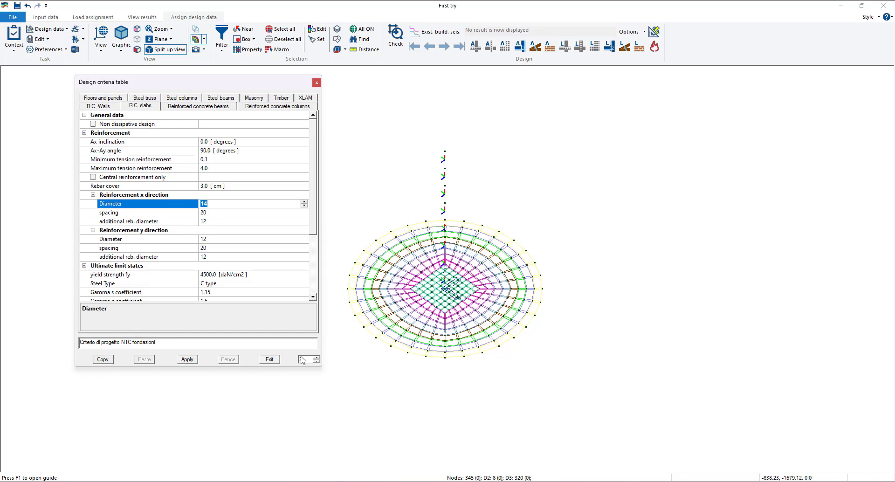
pyautogui.click(317, 357)
pyautogui.click(316, 359)
pyautogui.click(316, 362)
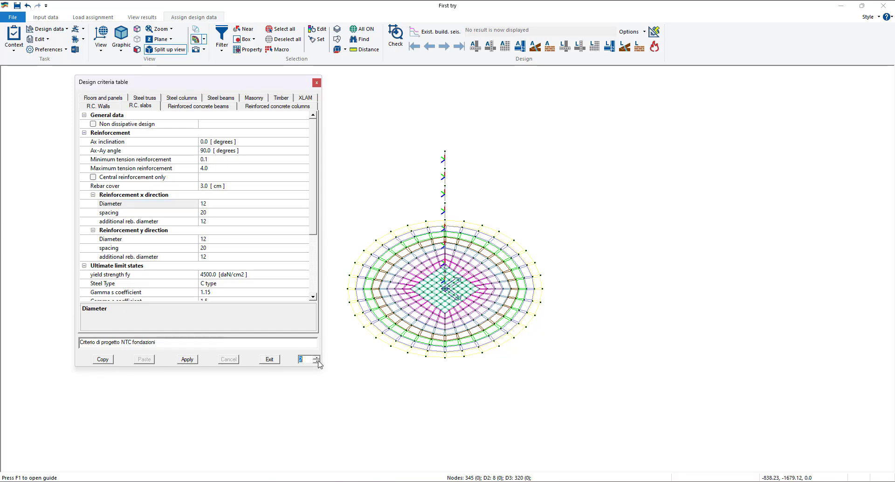
# Set the slab reinforcement diameter to 10 in both the x and y directions, apply the criteria, and close the table.
pyautogui.click(225, 204)
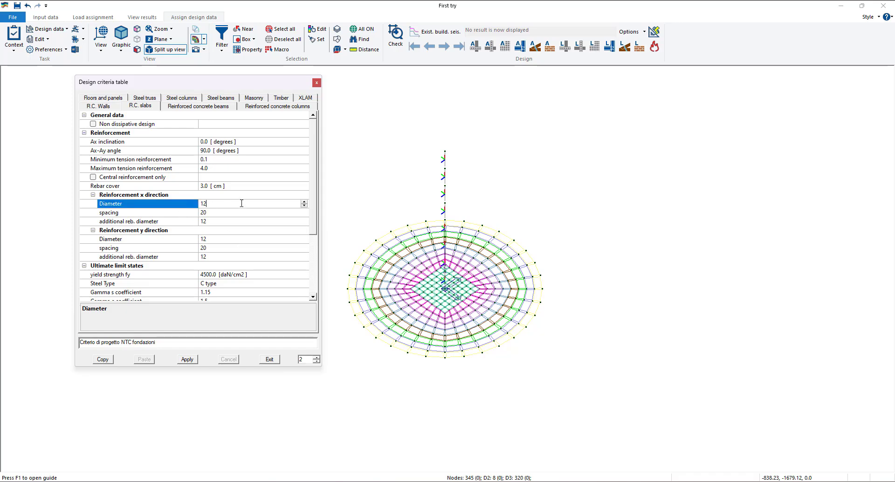
pyautogui.click(304, 206)
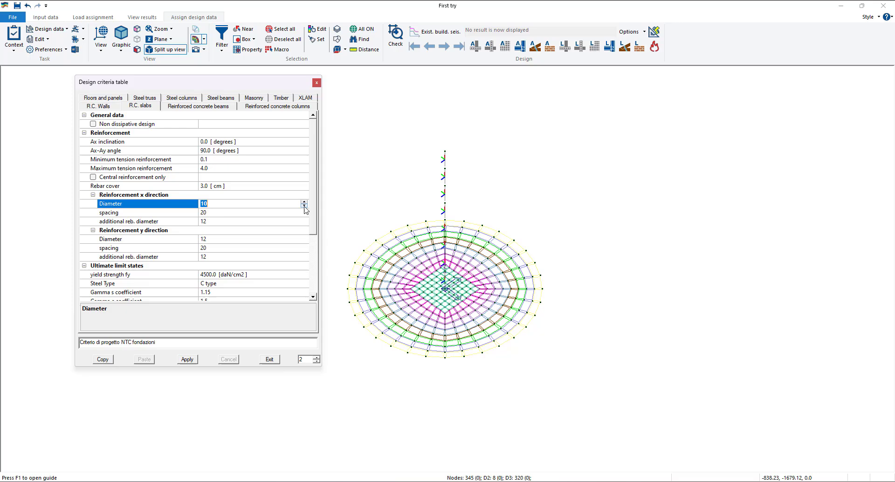
pyautogui.click(303, 242)
pyautogui.click(303, 241)
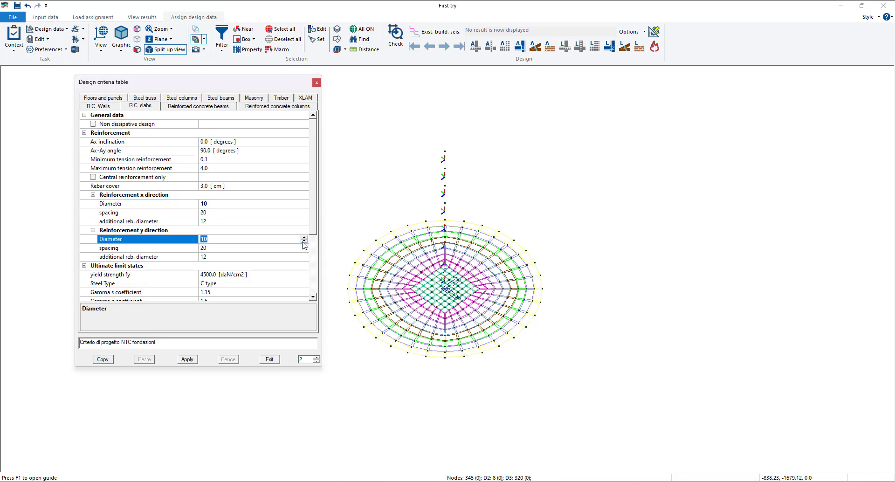
pyautogui.click(187, 359)
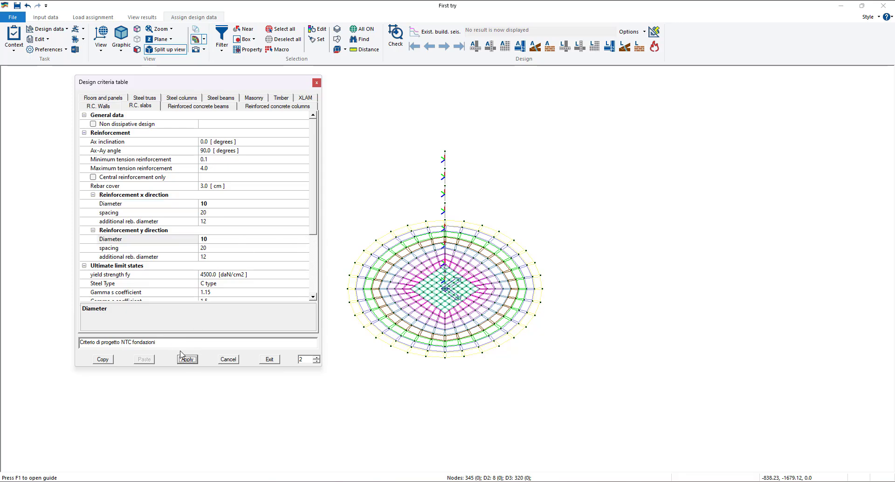
pyautogui.click(316, 84)
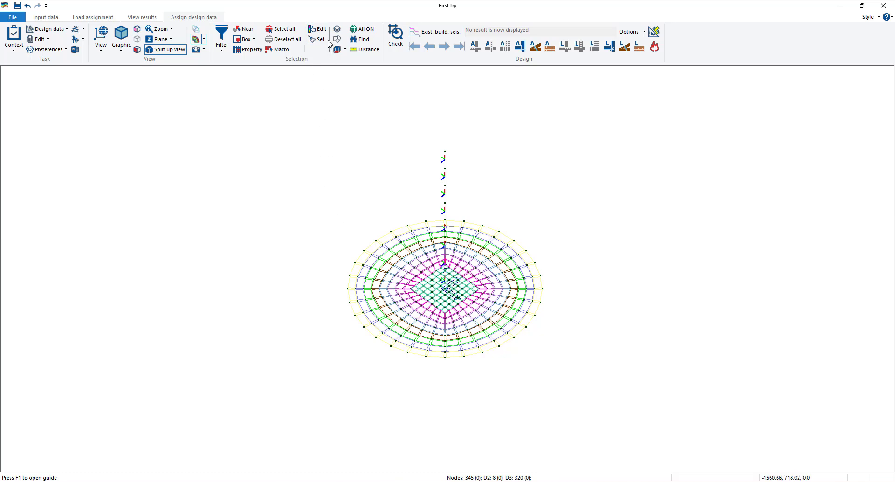
# Edit one foundation shell element and set its design settings to [2] Criterio di progetto NTC fondazioni.
pyautogui.click(317, 28)
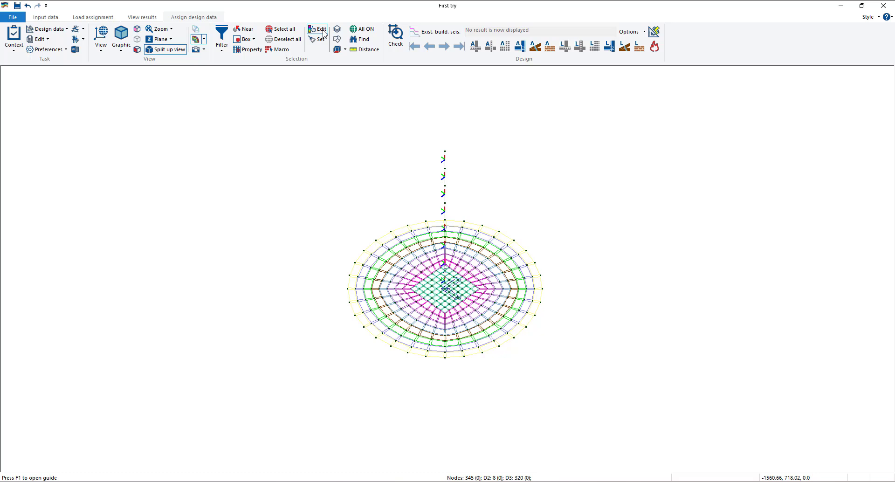
pyautogui.click(497, 241)
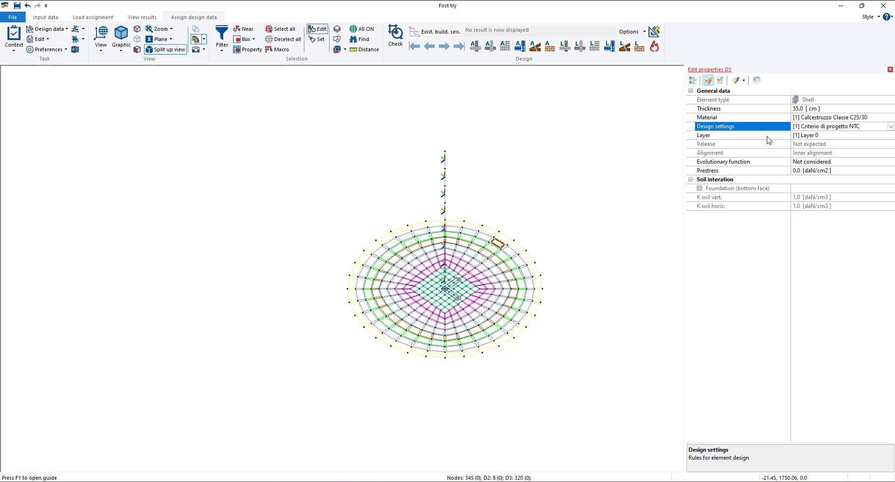
pyautogui.click(890, 126)
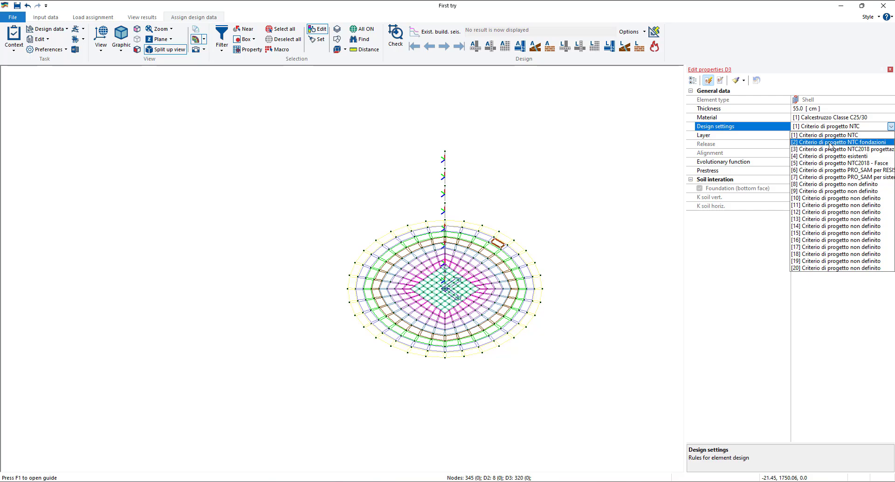
pyautogui.click(829, 142)
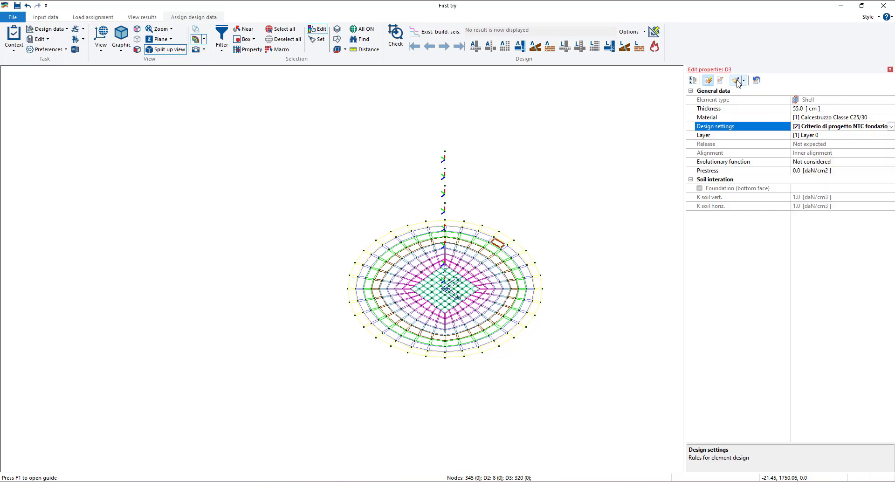
pyautogui.click(889, 69)
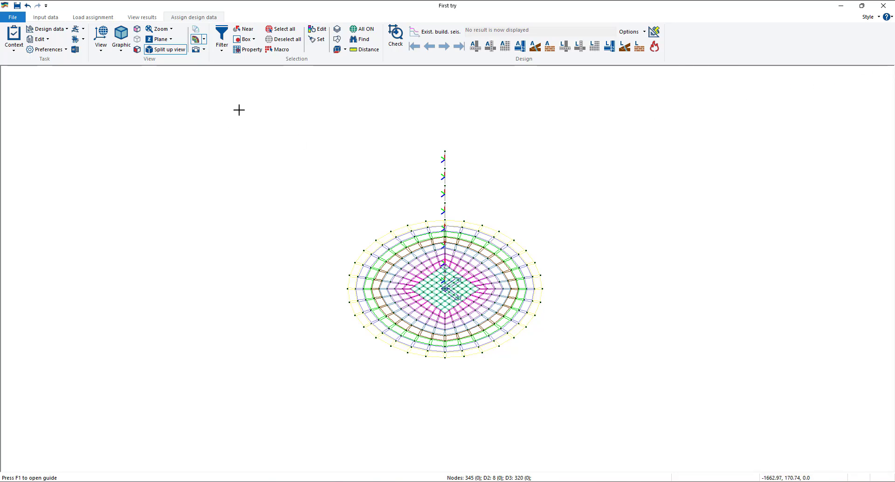
# Select all foundation slabs by property and assign the reference design criteria to them.
pyautogui.click(245, 49)
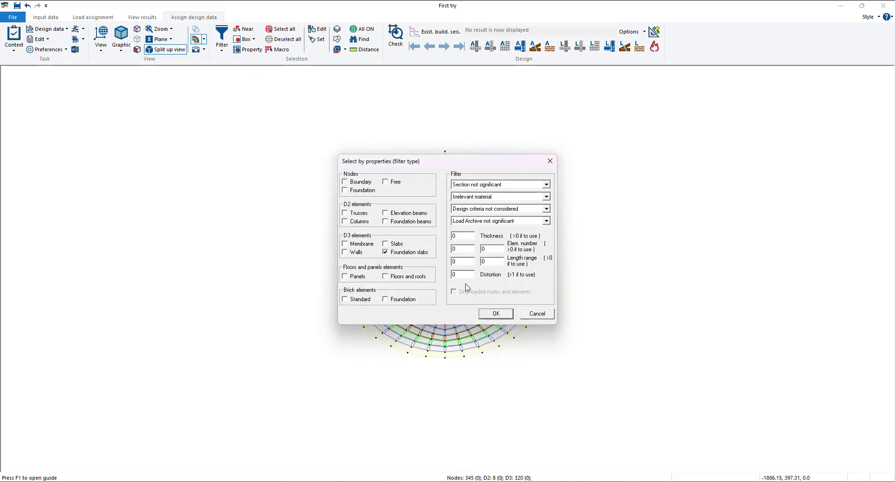
pyautogui.click(497, 313)
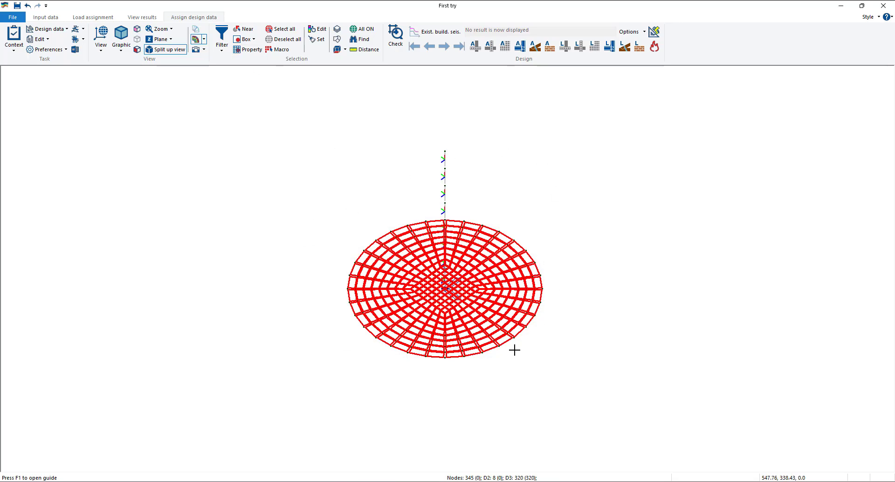
pyautogui.rightClick(506, 155)
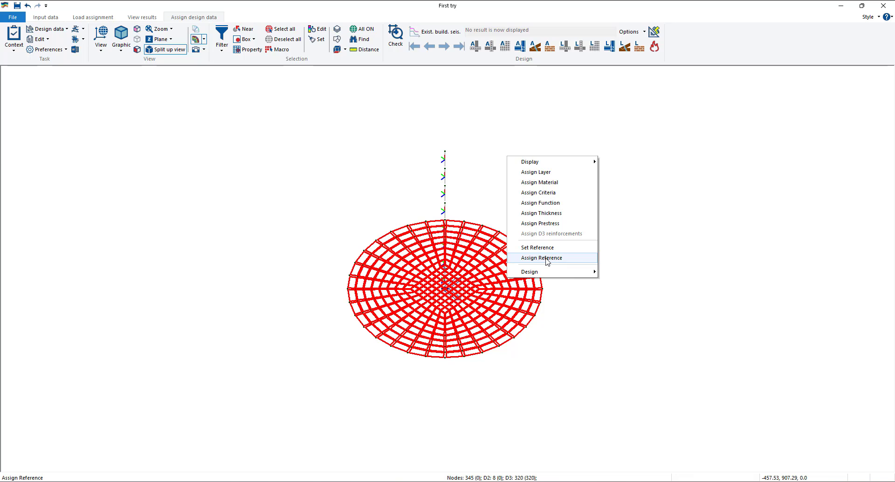
pyautogui.click(542, 195)
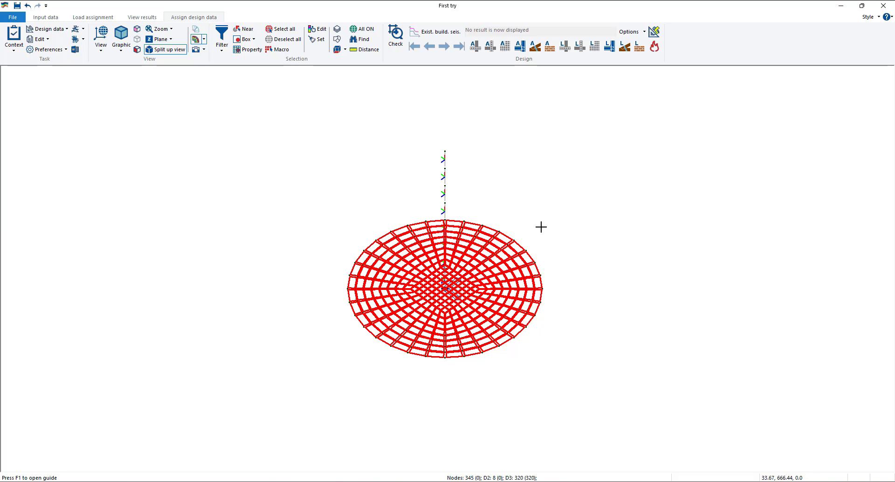
# Check the design settings of several foundation shell elements in their properties.
pyautogui.click(317, 29)
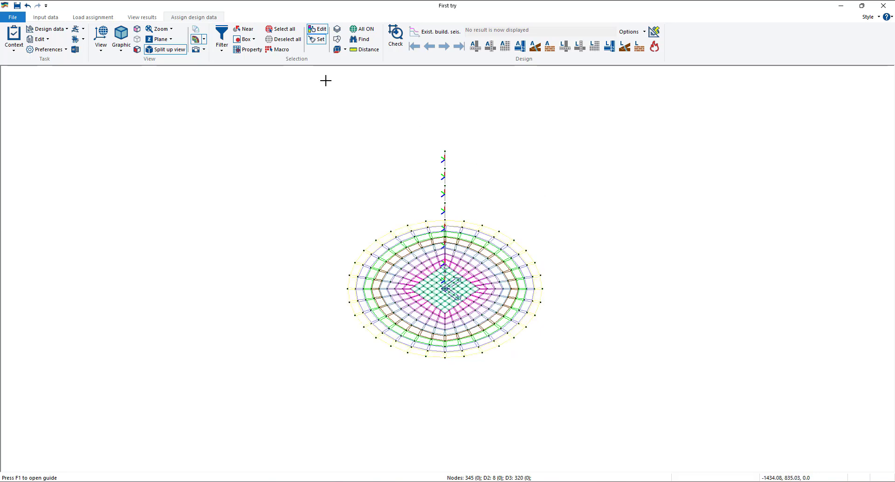
pyautogui.click(395, 281)
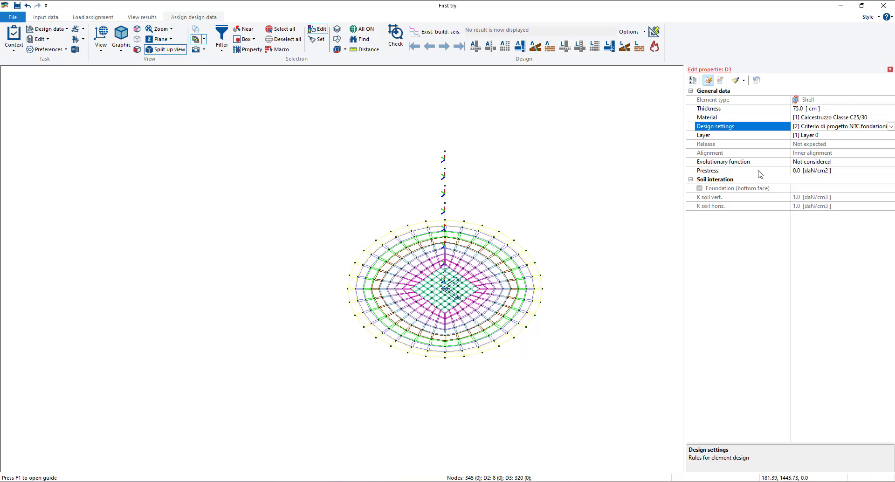
pyautogui.scroll(2, 497, 309)
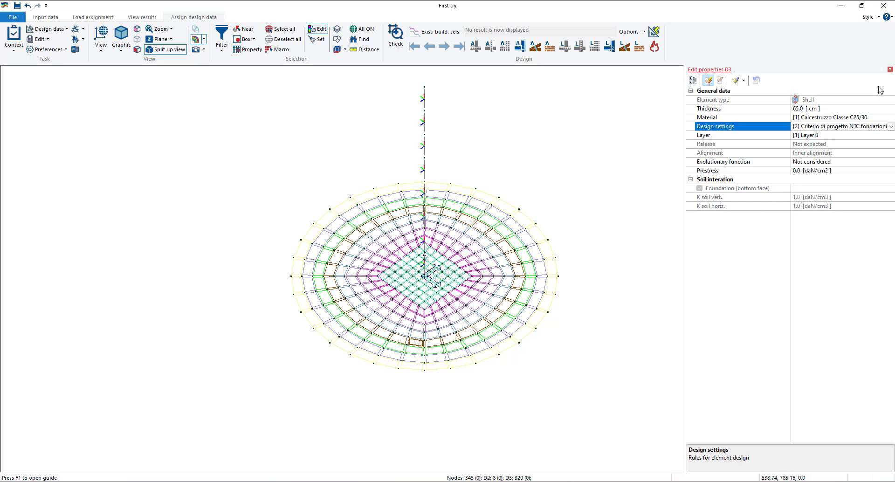
pyautogui.click(890, 69)
pyautogui.scroll(-2, 505, 246)
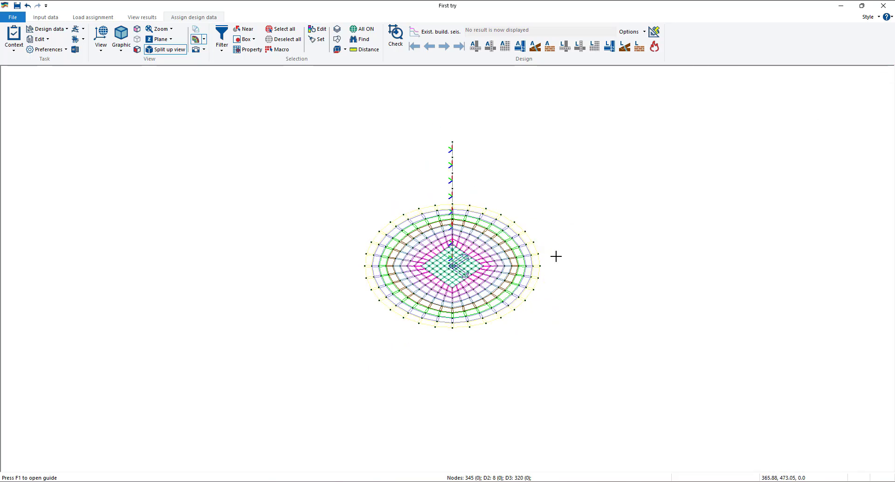
pyautogui.moveTo(555, 254)
pyautogui.mouseDown(button='middle')
pyautogui.moveTo(515, 265)
pyautogui.moveTo(516, 274)
pyautogui.moveTo(530, 271)
pyautogui.mouseUp(button='middle')
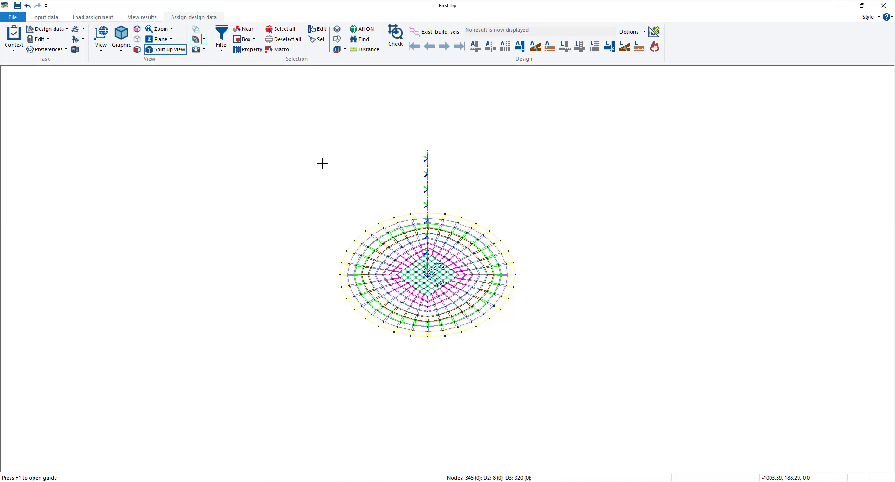
pyautogui.click(244, 39)
pyautogui.moveTo(303, 180); pyautogui.dragTo(581, 342)
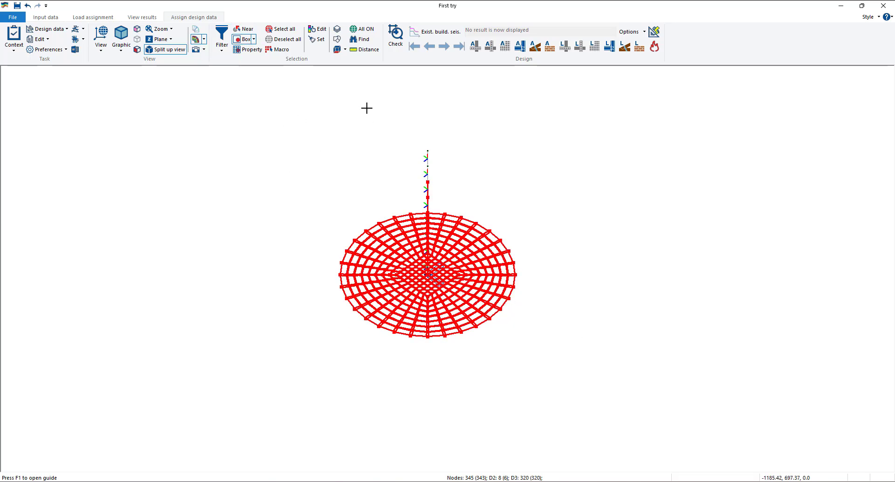
pyautogui.moveTo(400, 123); pyautogui.dragTo(455, 294)
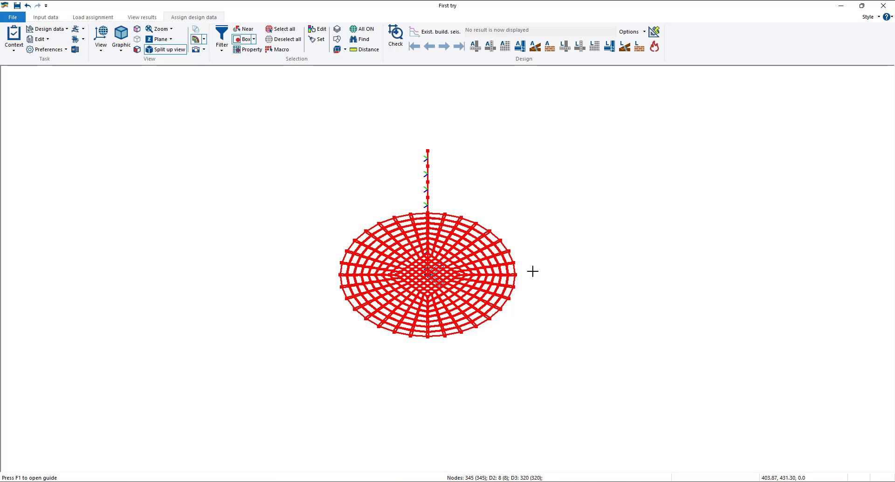
pyautogui.press('Escape')
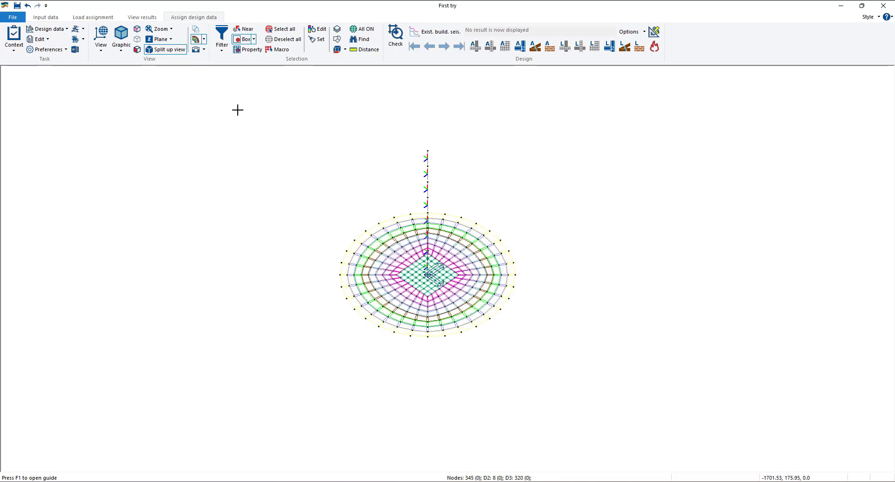
# Select all foundation slabs by property, run the limit states design on them, and acknowledge the alerts.
pyautogui.click(251, 50)
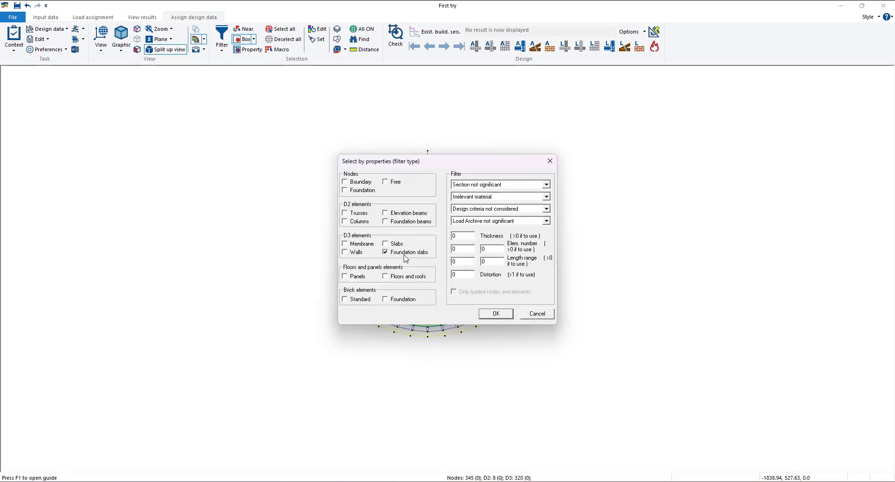
pyautogui.click(503, 312)
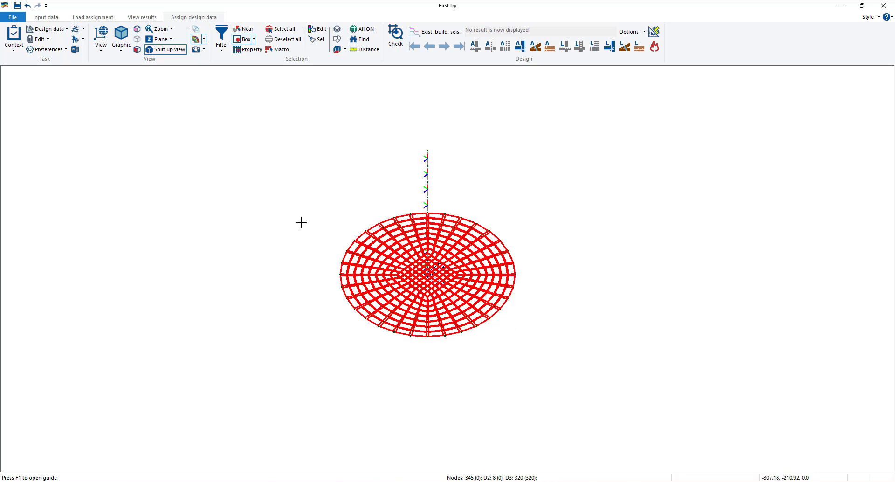
pyautogui.rightClick(297, 186)
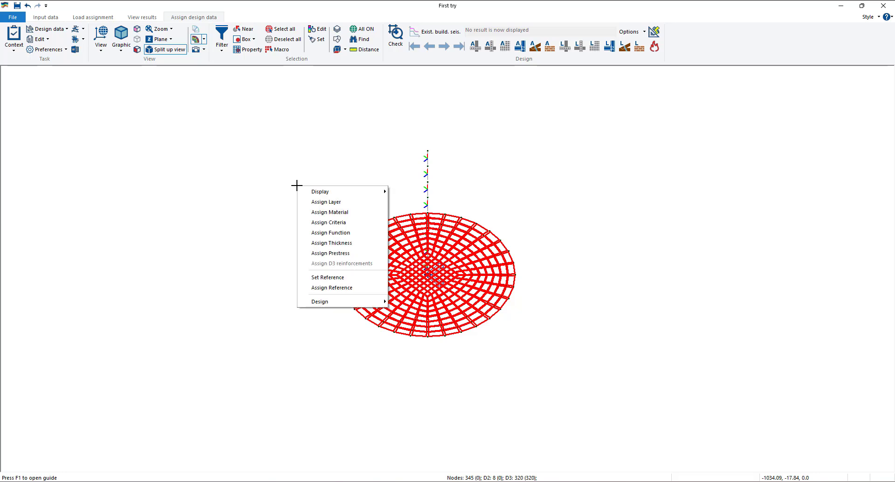
pyautogui.moveTo(343, 301)
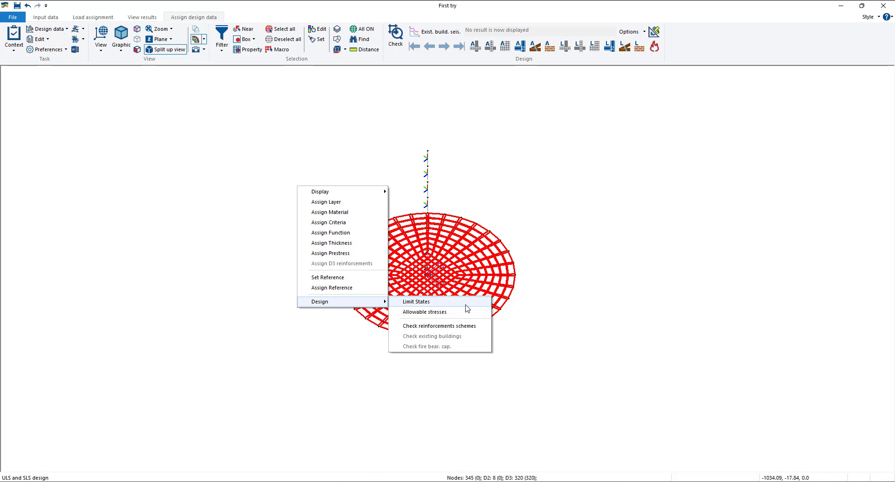
pyautogui.click(465, 306)
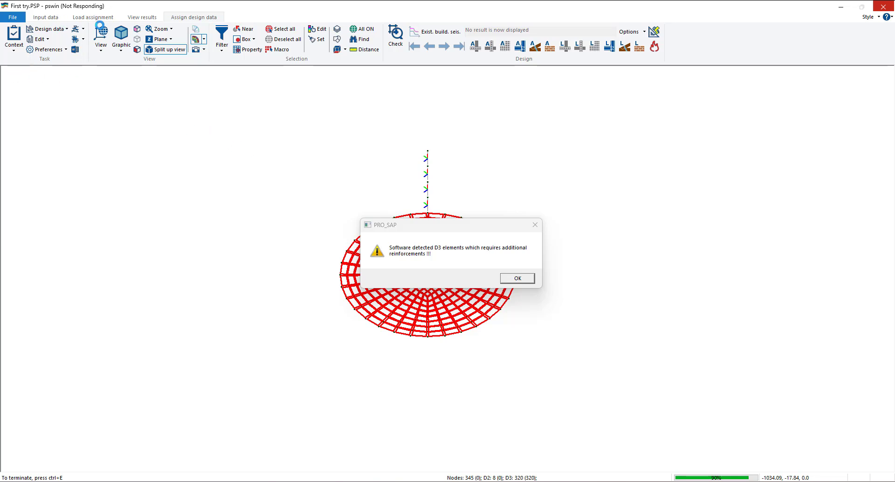
pyautogui.moveTo(489, 227); pyautogui.dragTo(468, 212)
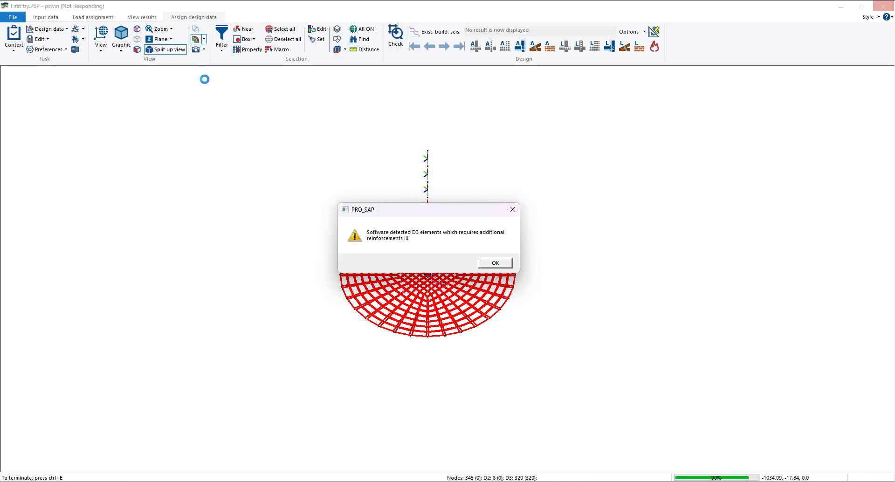
pyautogui.moveTo(438, 215); pyautogui.dragTo(543, 145)
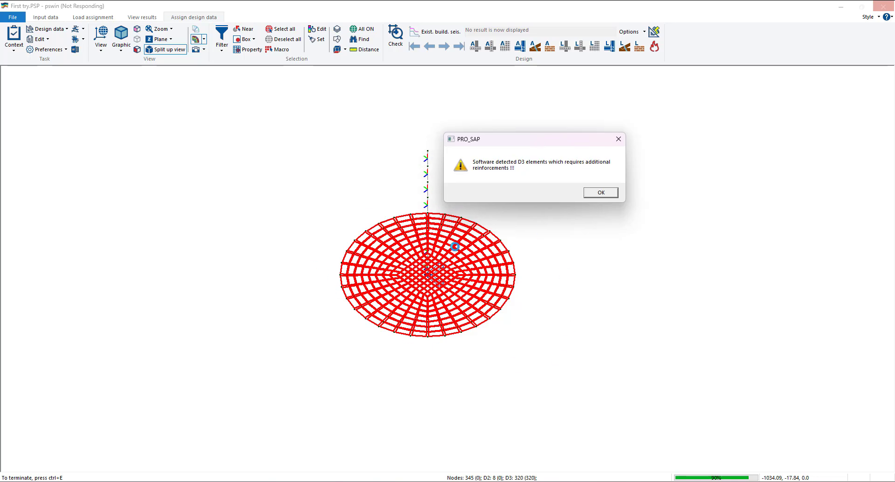
pyautogui.moveTo(512, 136); pyautogui.dragTo(509, 137)
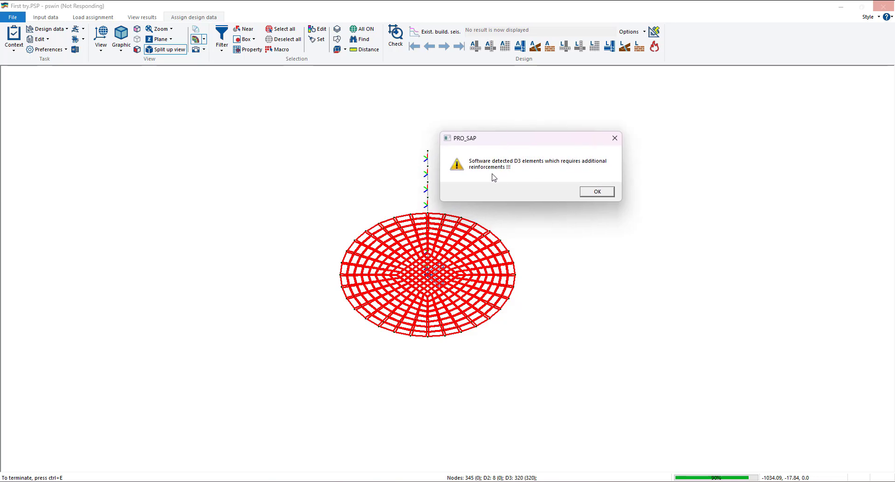
pyautogui.click(596, 192)
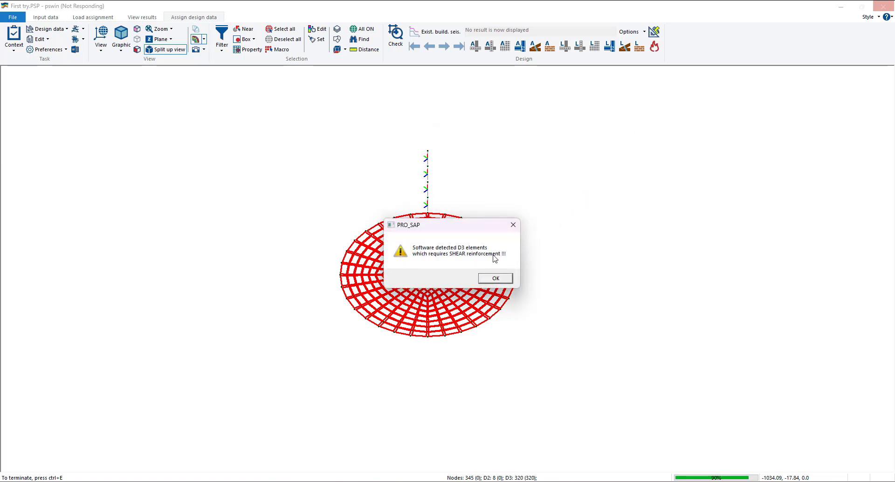
pyautogui.moveTo(461, 225); pyautogui.dragTo(515, 143)
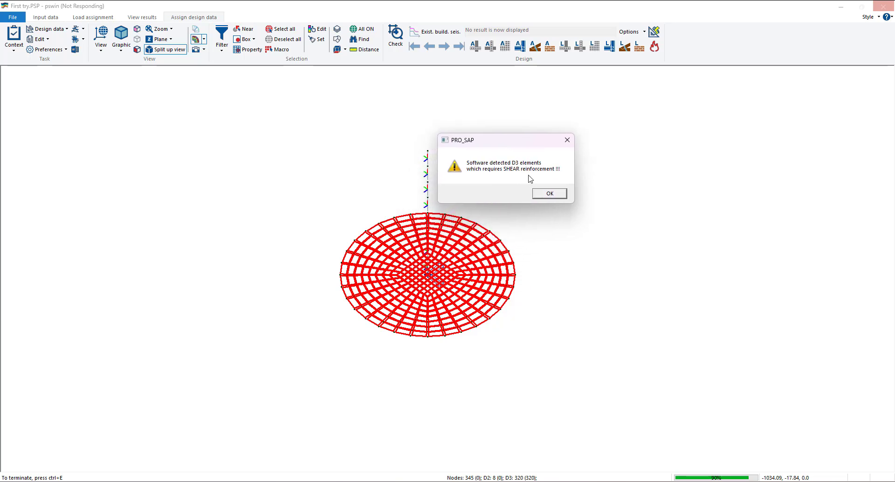
pyautogui.click(548, 194)
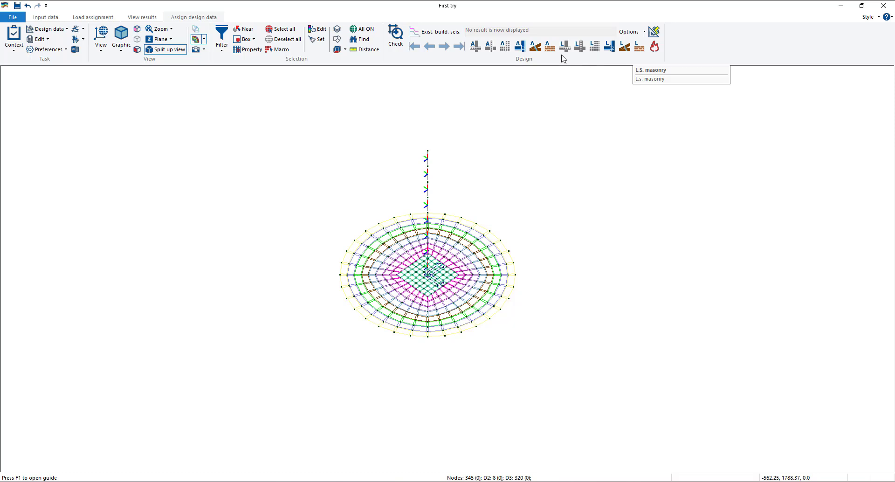
# Display the ULS design status of the foundation slab elements in the limit states results.
pyautogui.click(594, 46)
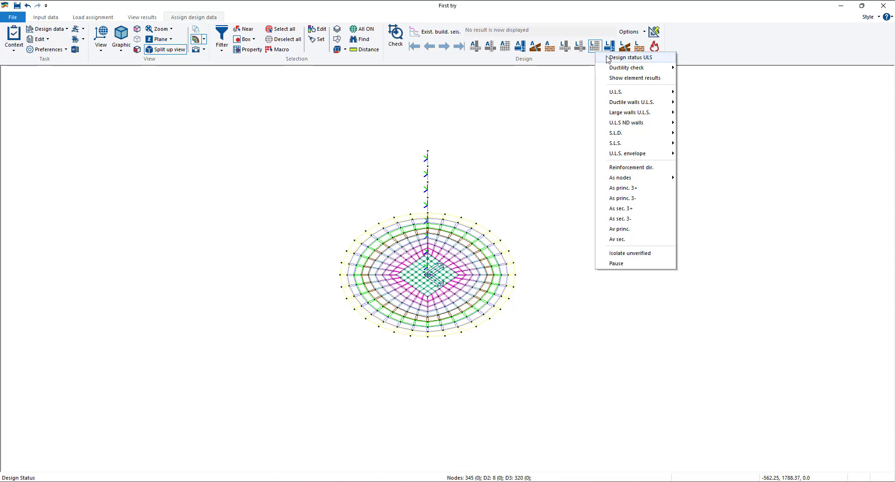
pyautogui.click(630, 57)
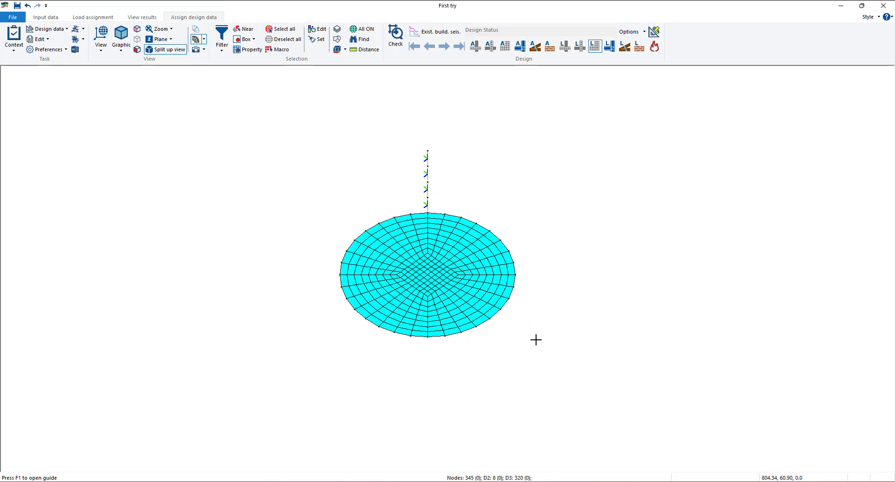
pyautogui.scroll(1, 583, 101)
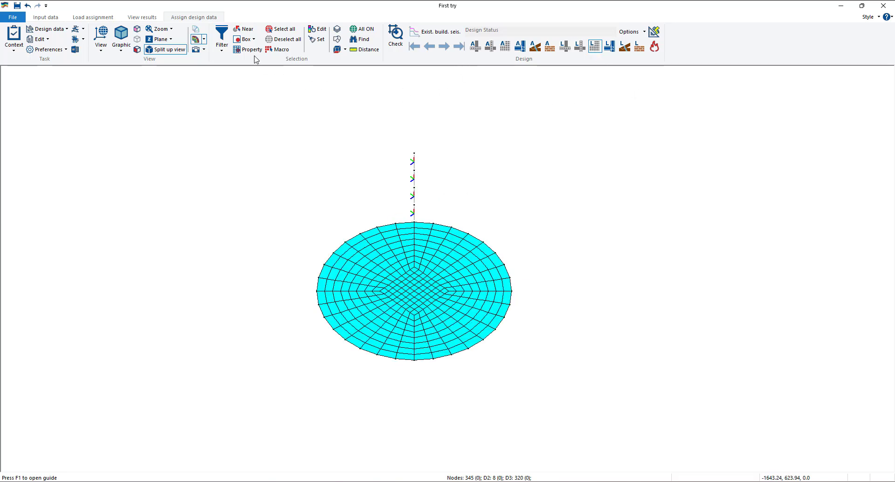
# Box-select one half of the circular foundation slab, run the limit states design on it, and acknowledge the alerts.
pyautogui.click(245, 40)
pyautogui.moveTo(545, 397); pyautogui.dragTo(423, 195)
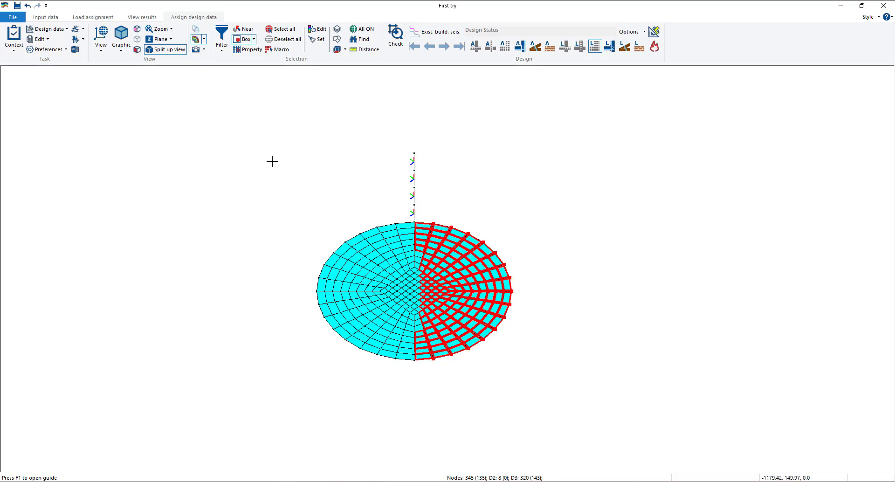
pyautogui.rightClick(256, 148)
pyautogui.moveTo(289, 191)
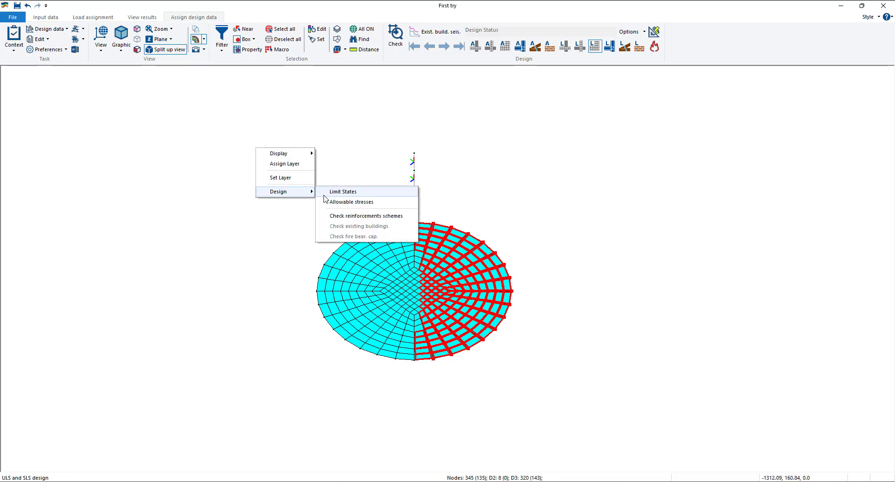
pyautogui.click(328, 193)
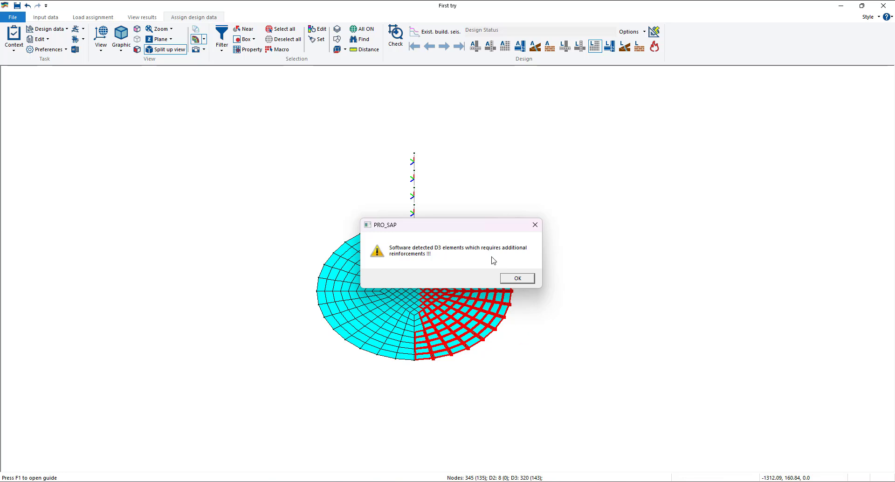
pyautogui.moveTo(460, 229); pyautogui.dragTo(515, 157)
pyautogui.click(577, 208)
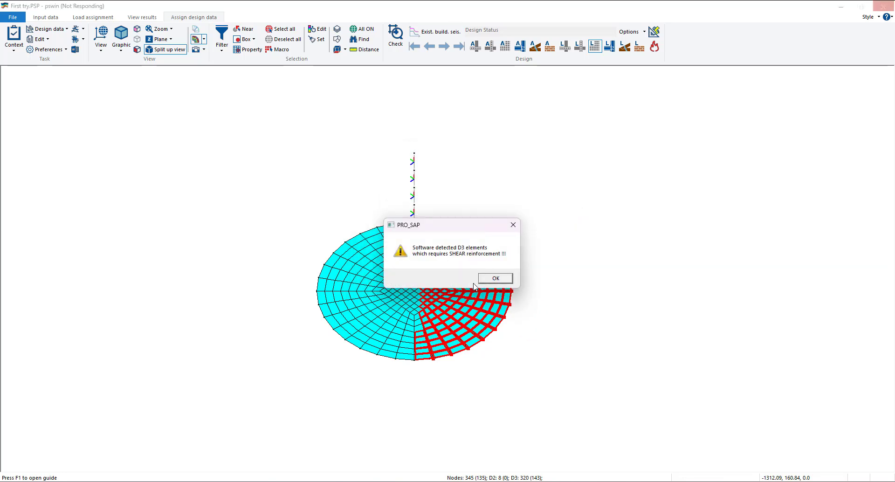
pyautogui.click(492, 282)
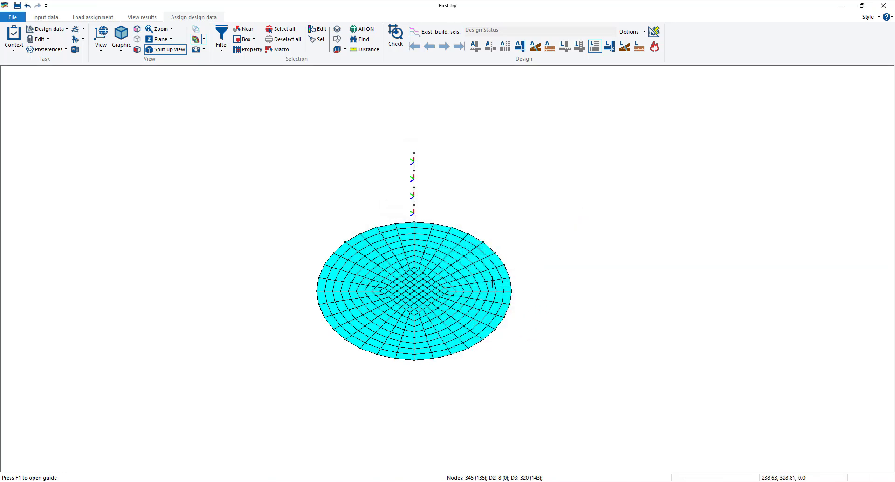
# Redisplay the ULS design status on the slab and clear the element selection.
pyautogui.click(594, 46)
pyautogui.click(599, 50)
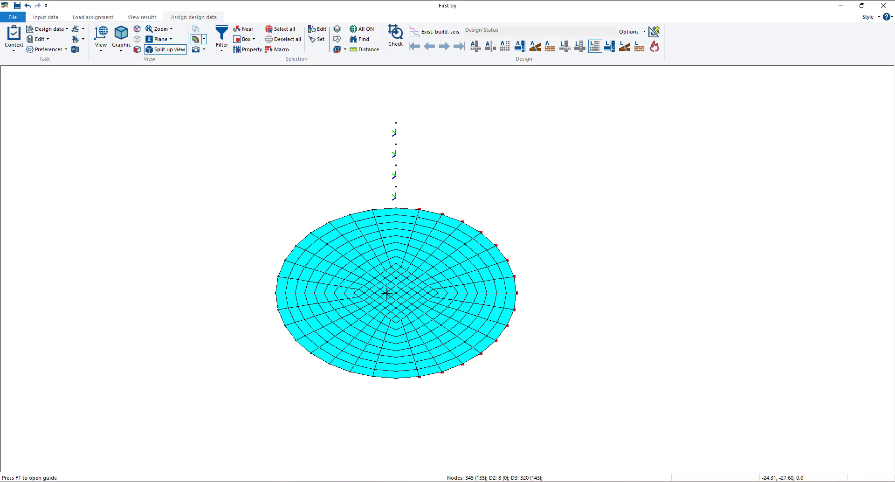
pyautogui.press('Escape')
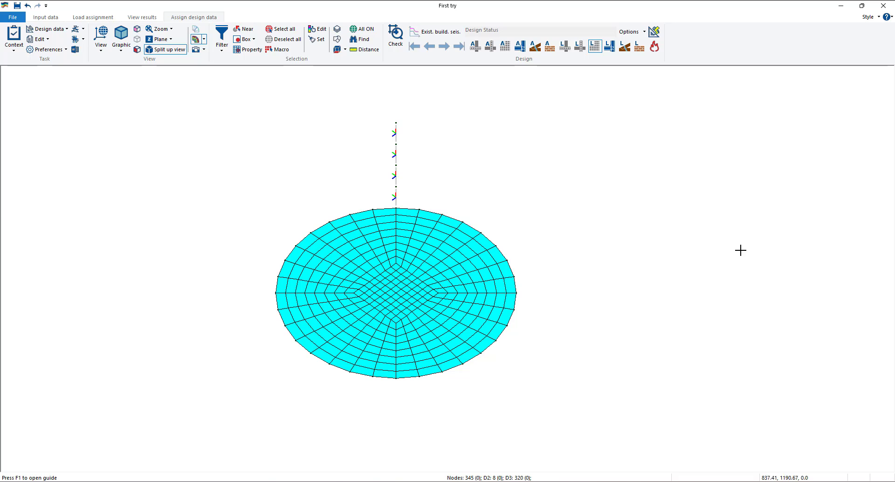
pyautogui.moveTo(473, 265); pyautogui.dragTo(516, 275, button='middle')
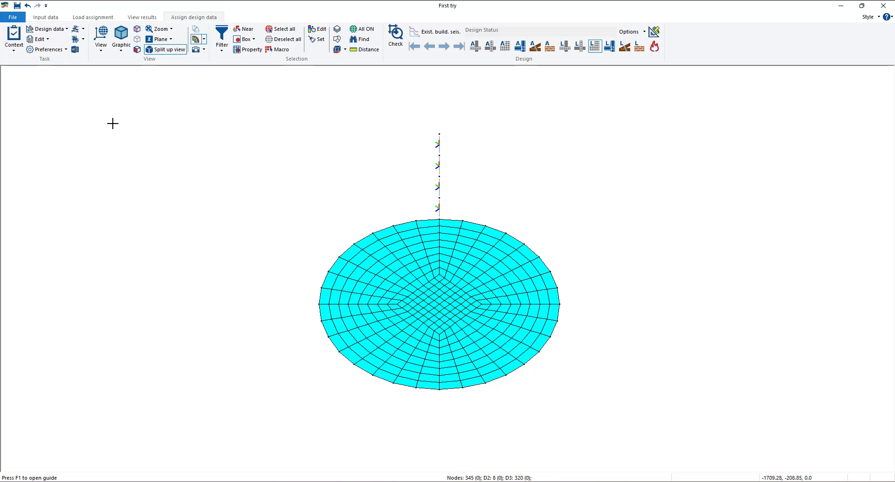
# Review the R.C. slabs reinforcement settings of criterion 2 in the design criteria table, then close it.
pyautogui.click(47, 29)
pyautogui.click(52, 40)
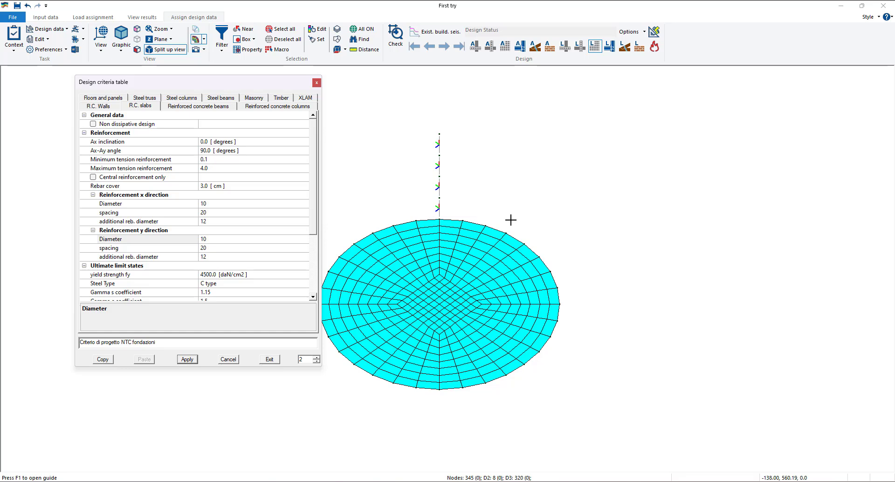
pyautogui.moveTo(246, 86); pyautogui.dragTo(212, 111)
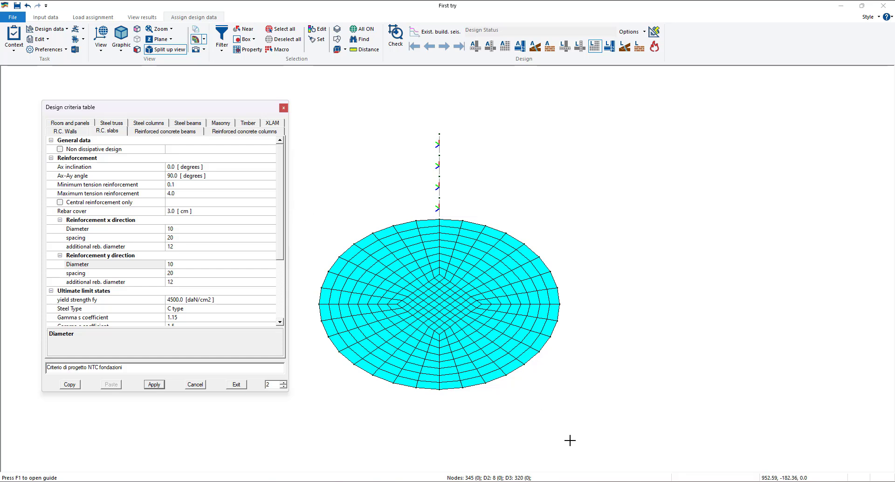
pyautogui.click(284, 108)
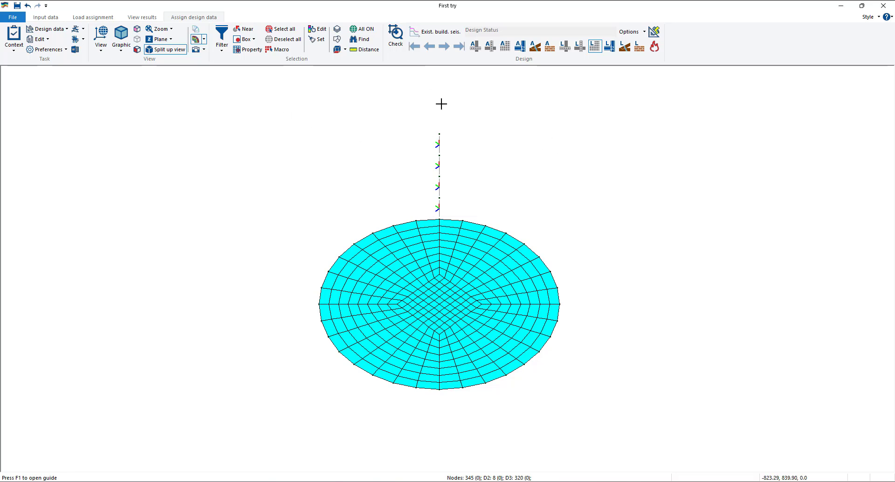
# Check a shell element near the slab's outer edge and examine its design status and longitudinal reinforcement.
pyautogui.click(399, 47)
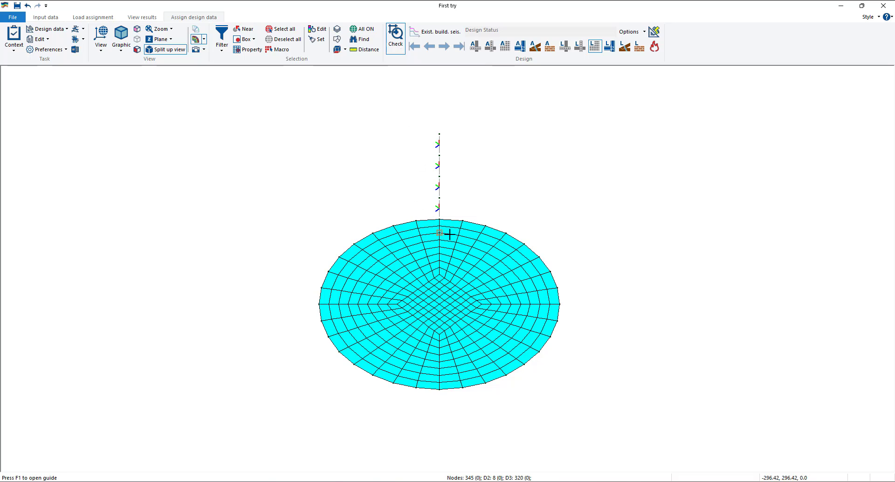
pyautogui.click(469, 227)
pyautogui.moveTo(122, 8); pyautogui.dragTo(143, 86)
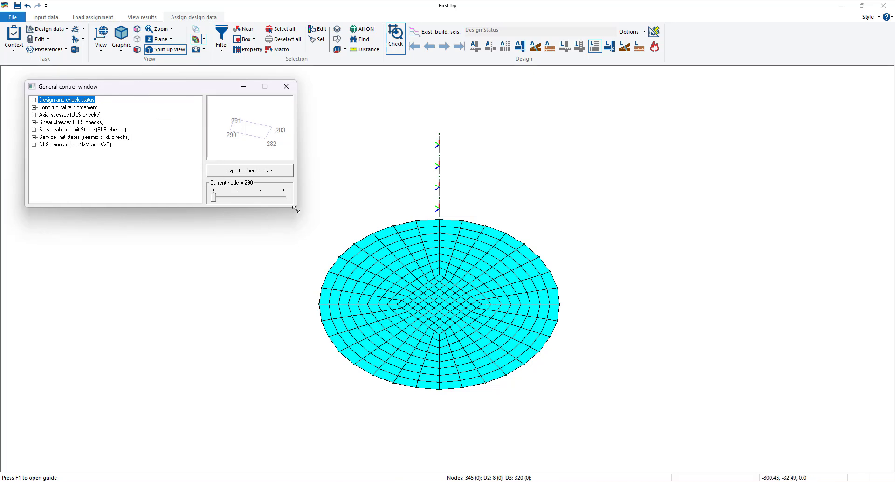
pyautogui.moveTo(296, 207); pyautogui.dragTo(392, 322)
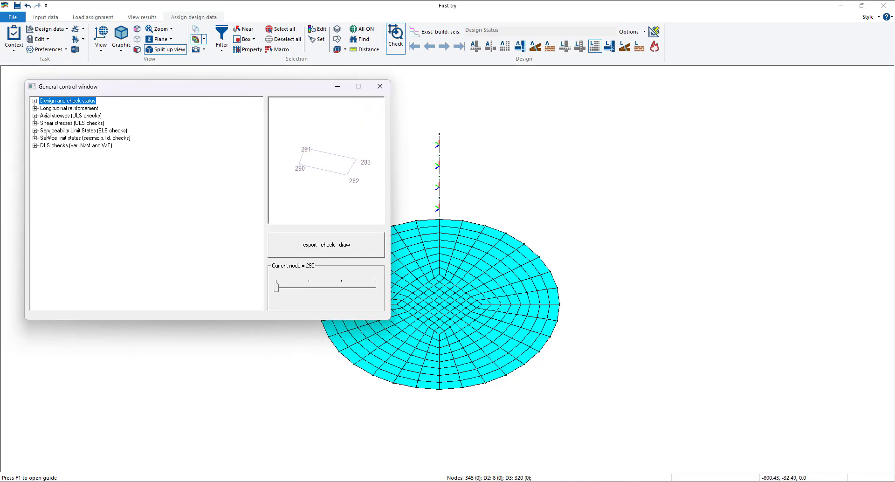
pyautogui.click(35, 100)
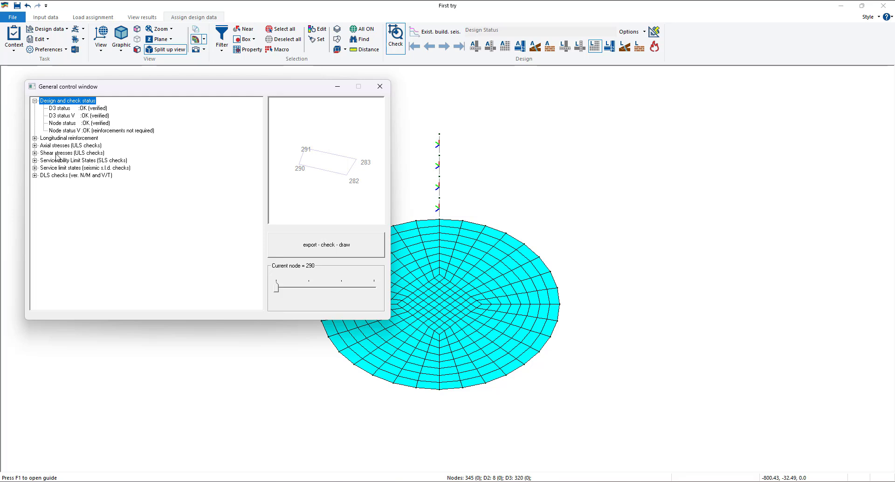
pyautogui.click(35, 139)
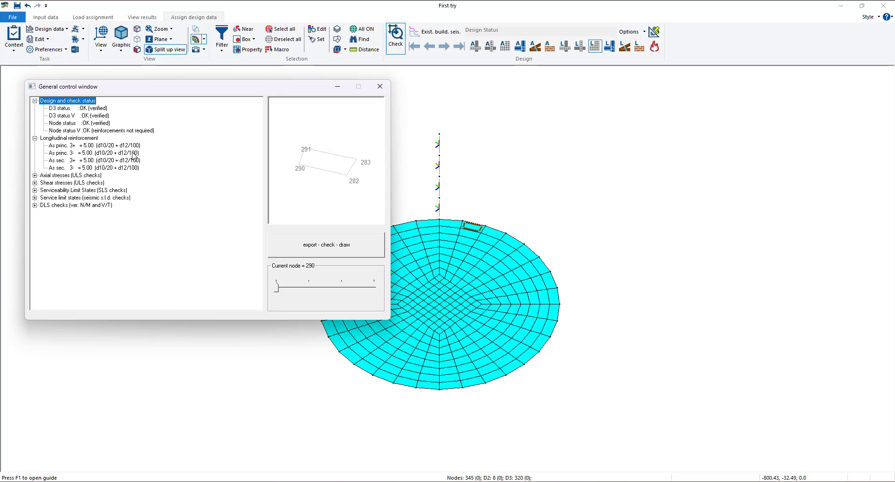
# Examine the element's axial stress, shear stress and serviceability limit state checks, then close the check results.
pyautogui.click(34, 175)
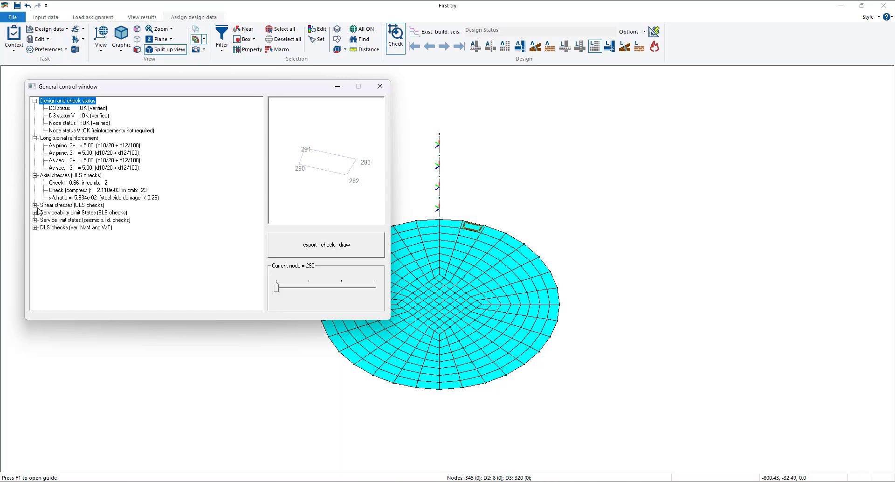
pyautogui.click(34, 205)
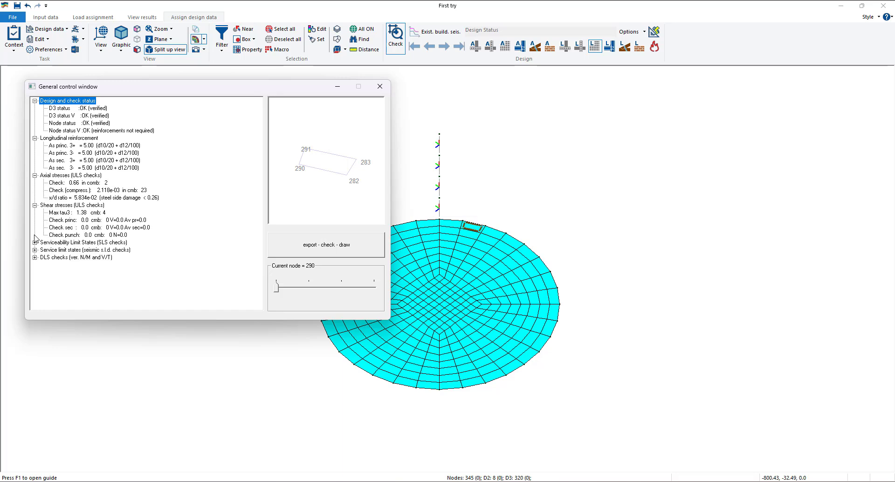
pyautogui.click(35, 242)
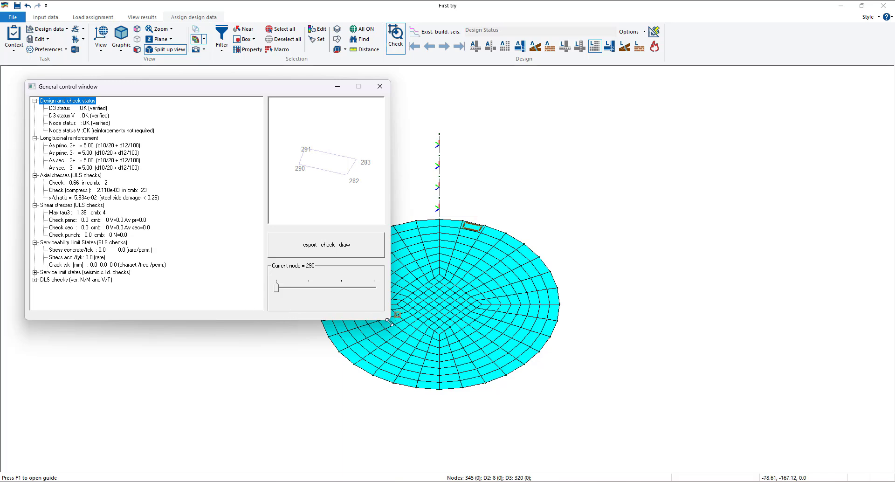
pyautogui.moveTo(390, 319); pyautogui.dragTo(460, 380)
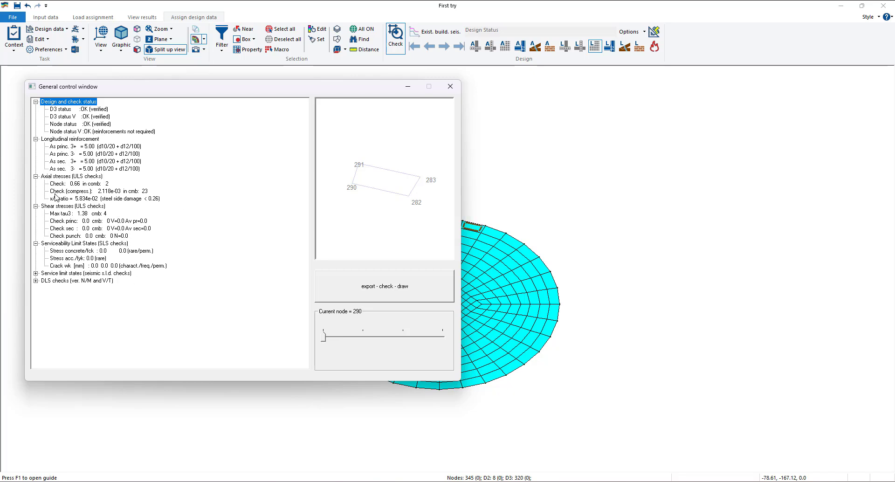
pyautogui.click(108, 185)
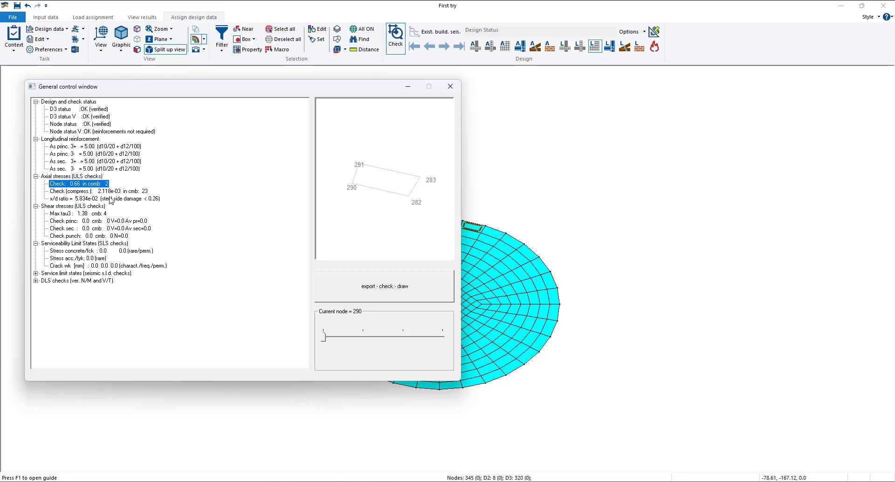
pyautogui.click(108, 200)
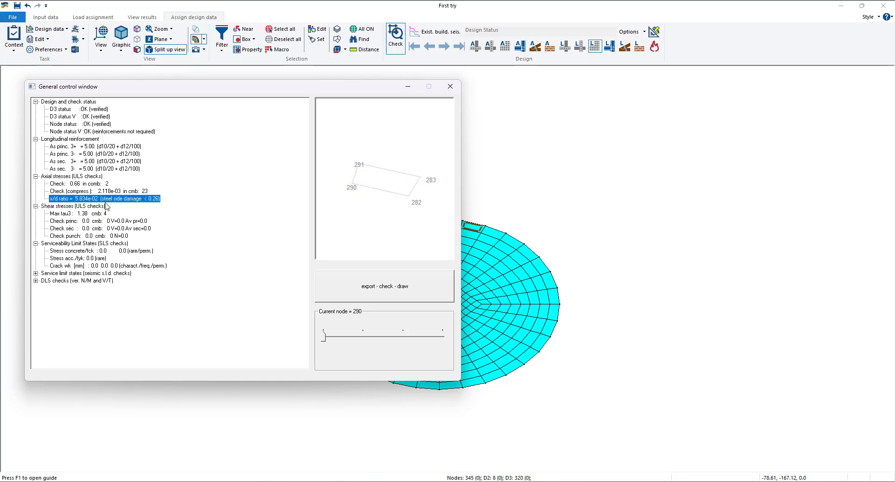
pyautogui.click(77, 185)
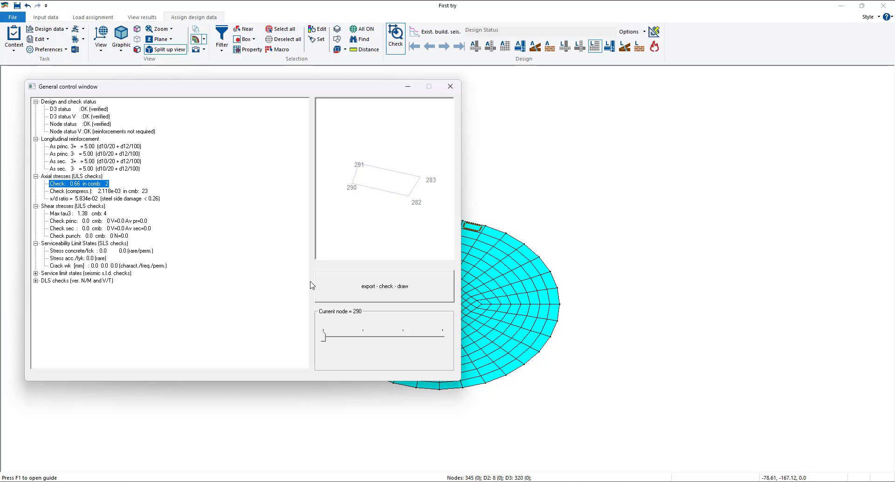
pyautogui.click(450, 86)
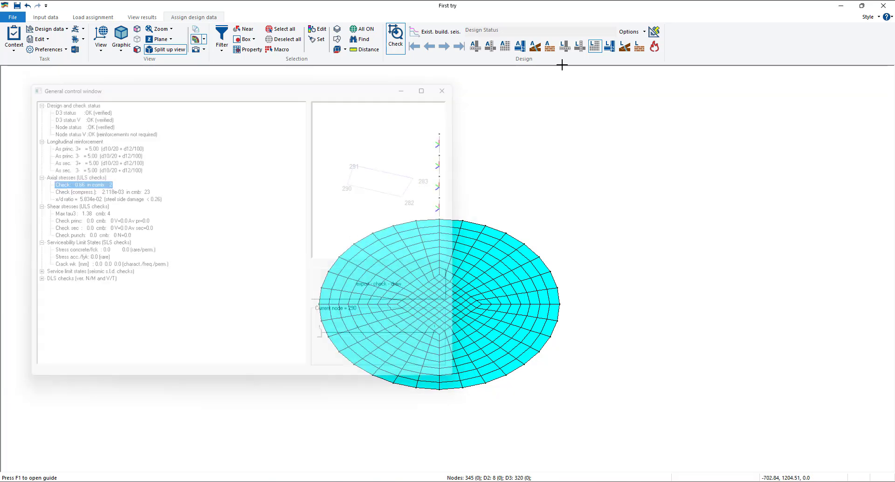
# Request the design status and the element results display for the limit states slab design.
pyautogui.click(594, 47)
pyautogui.click(614, 58)
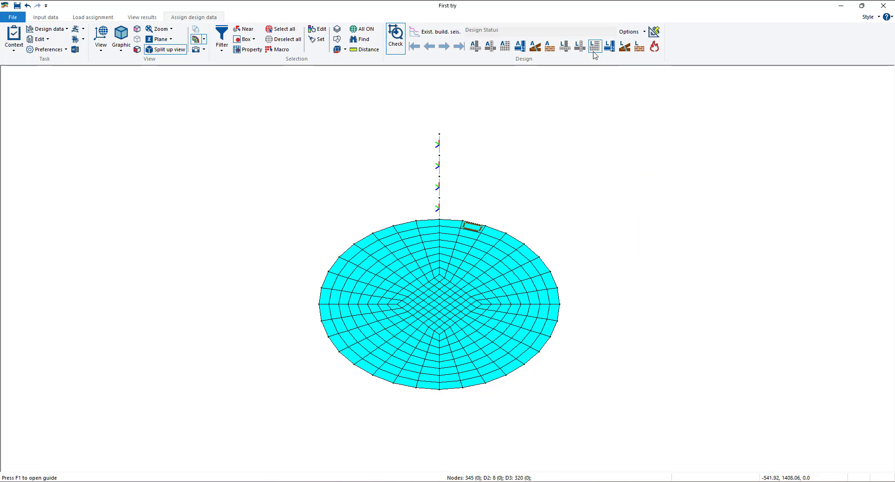
pyautogui.click(594, 46)
pyautogui.click(632, 76)
pyautogui.click(396, 40)
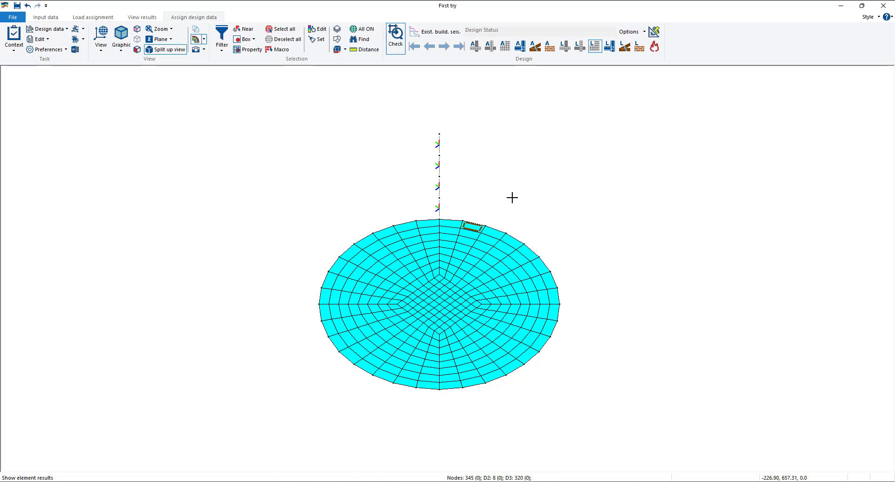
# Display the Additional As map at the slab nodes and examine the additional reinforcement values across the foundation.
pyautogui.click(595, 47)
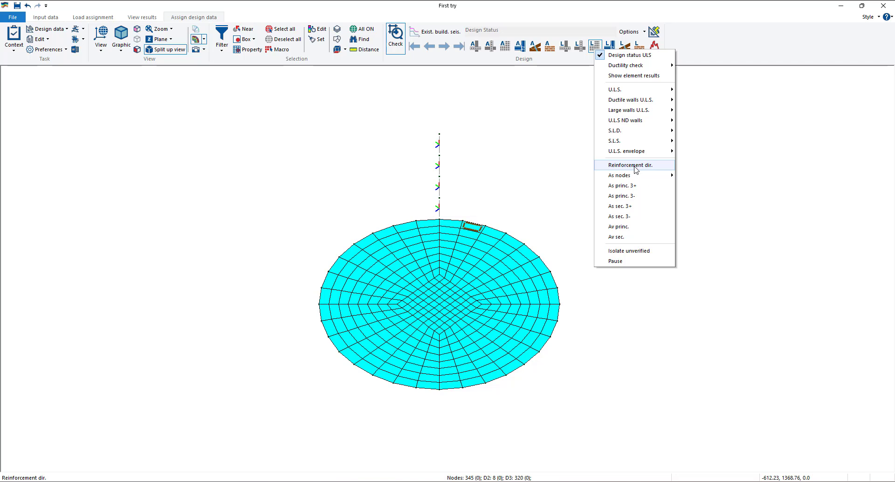
pyautogui.moveTo(634, 180)
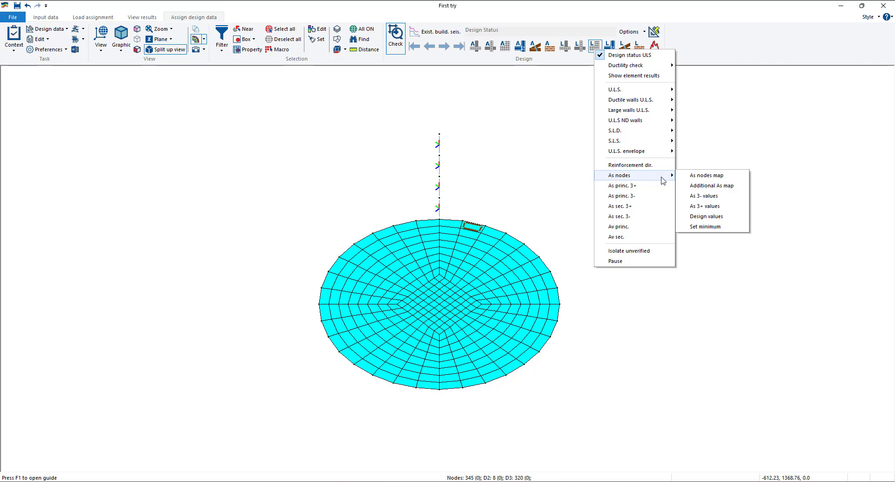
pyautogui.click(730, 188)
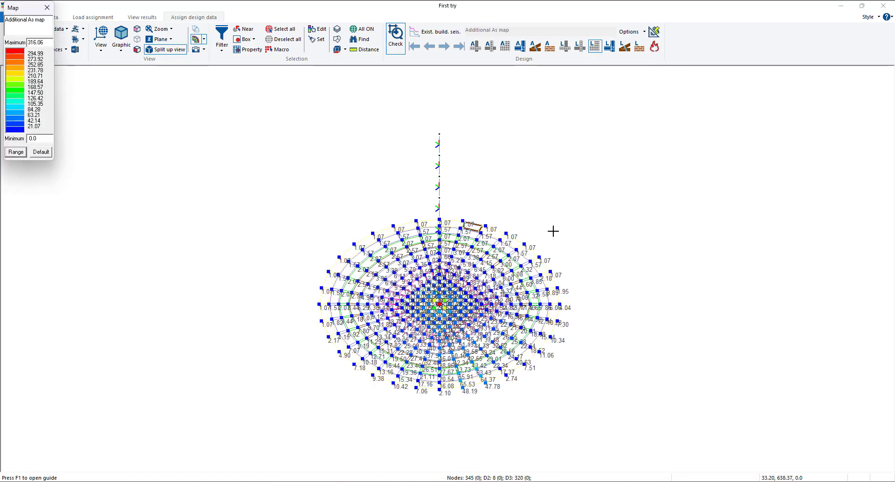
pyautogui.scroll(5, 442, 318)
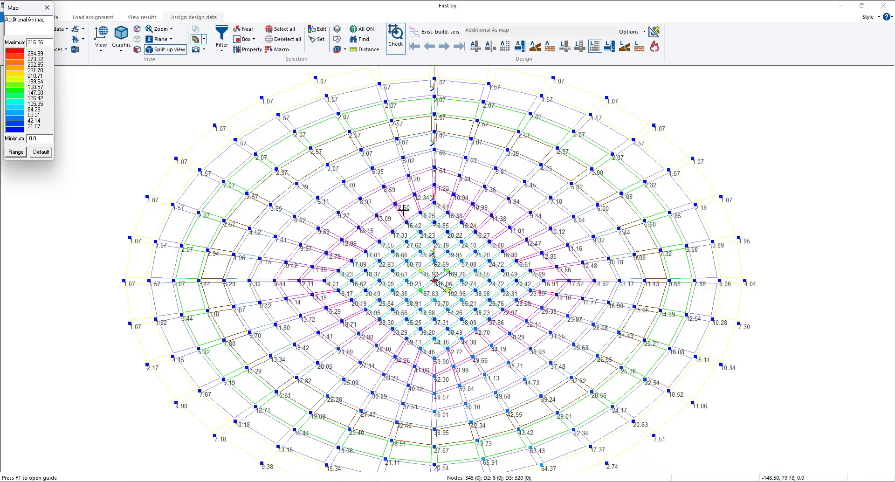
pyautogui.scroll(-1, 404, 207)
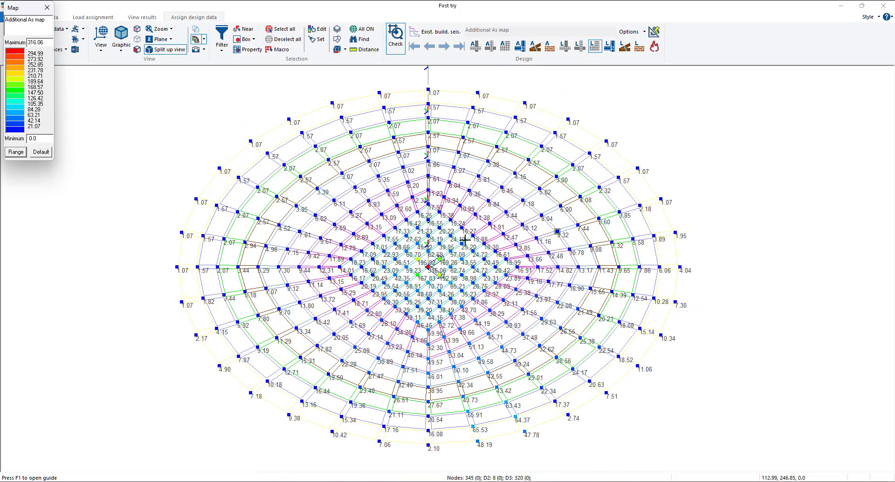
pyautogui.moveTo(27, 5); pyautogui.dragTo(68, 73)
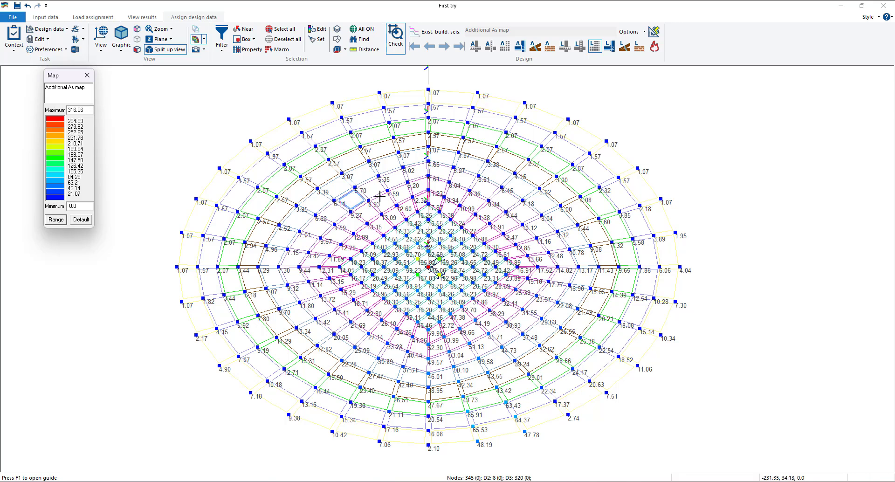
# Close the Additional As map of the foundation slab.
pyautogui.scroll(-2, 417, 204)
pyautogui.moveTo(417, 204); pyautogui.dragTo(358, 229, button='middle')
pyautogui.scroll(-2, 407, 231)
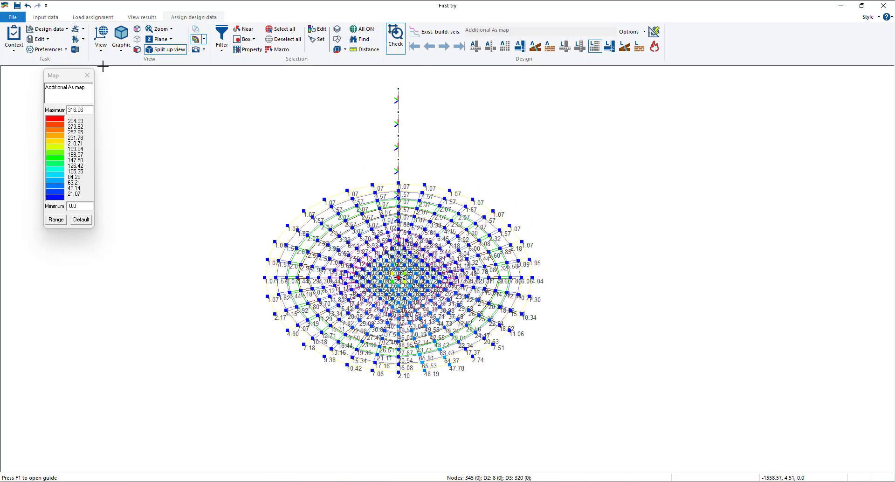
pyautogui.click(86, 75)
# Set the reinforcement diameter to 12 in both the x and y directions of R.C. slabs design criterion 2, and apply it.
pyautogui.click(59, 33)
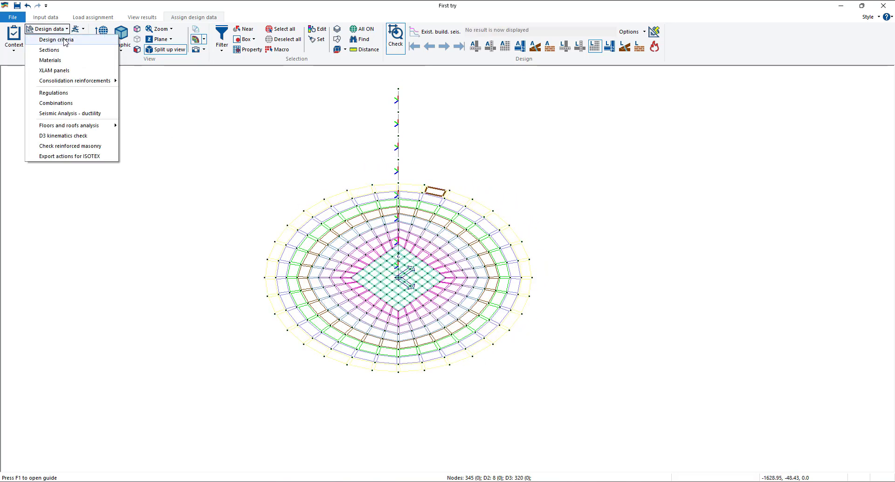
pyautogui.click(66, 44)
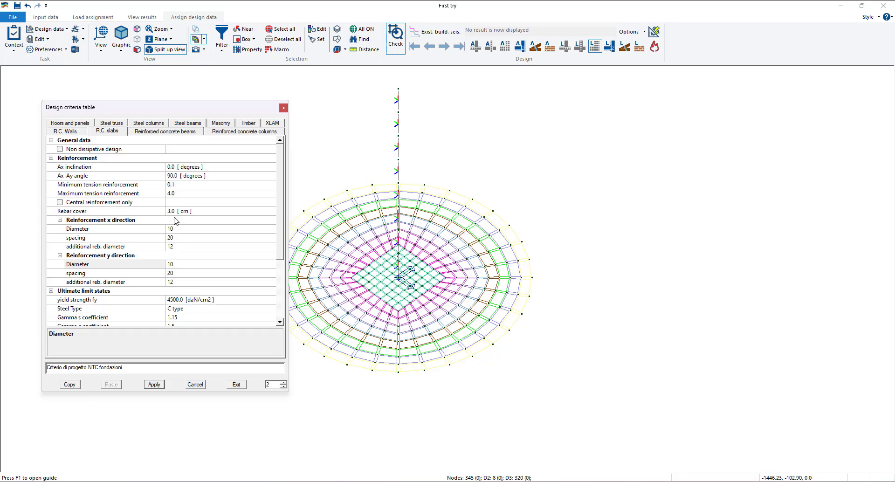
pyautogui.click(200, 227)
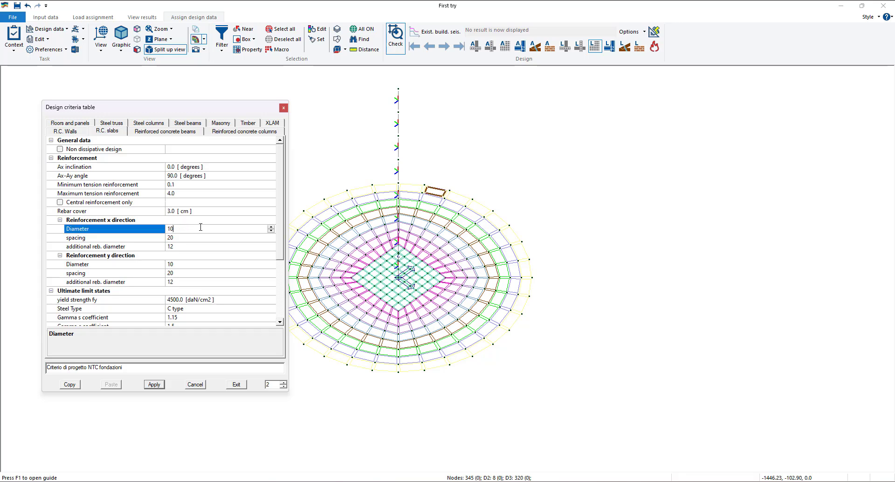
pyautogui.click(270, 226)
pyautogui.click(273, 262)
pyautogui.click(270, 262)
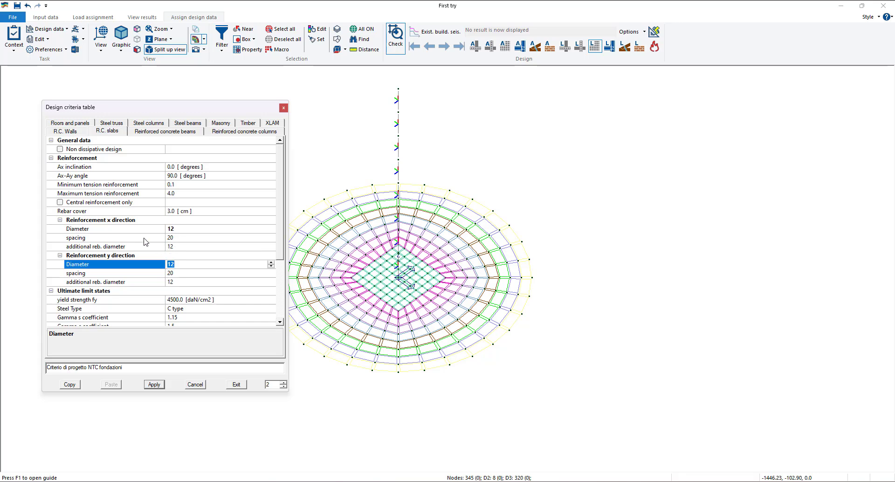
pyautogui.click(195, 229)
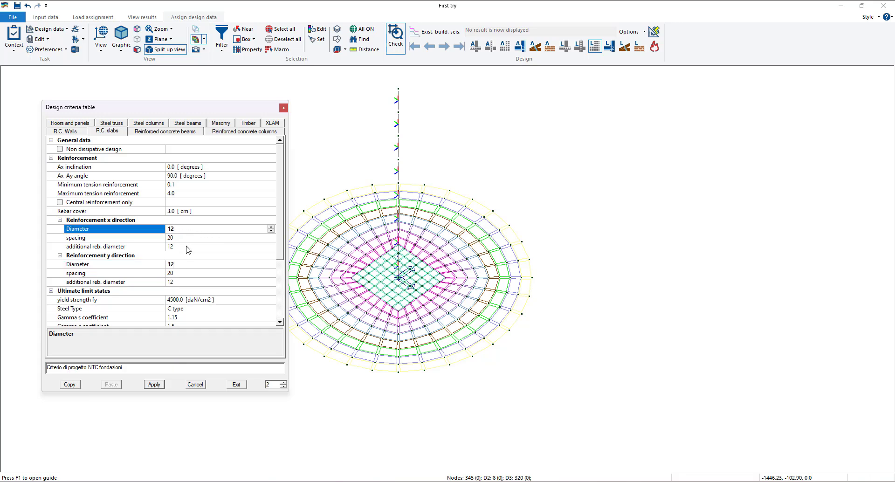
pyautogui.click(153, 385)
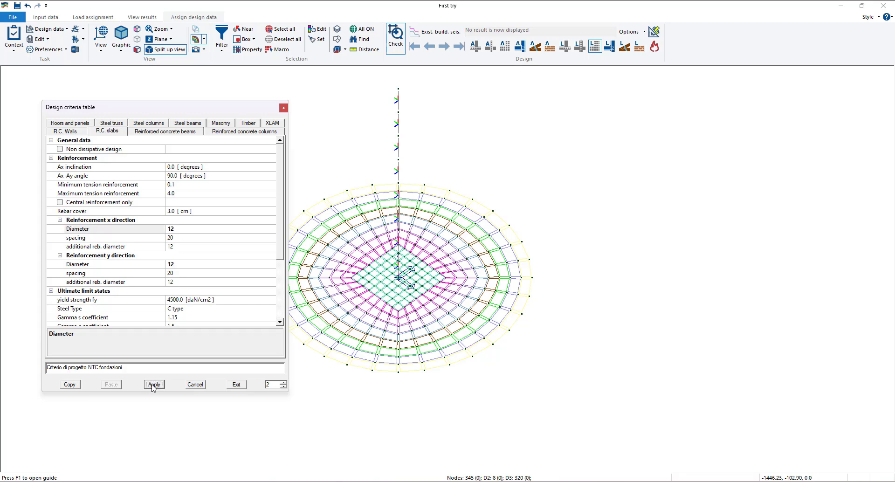
pyautogui.click(285, 108)
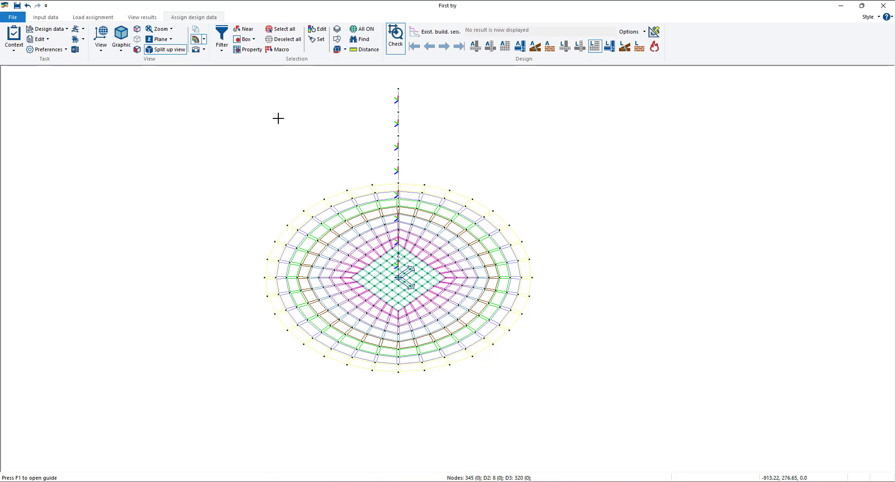
# Select all the foundation slab's D3 elements by property and rerun their limit states design.
pyautogui.click(250, 49)
pyautogui.click(494, 313)
pyautogui.rightClick(152, 142)
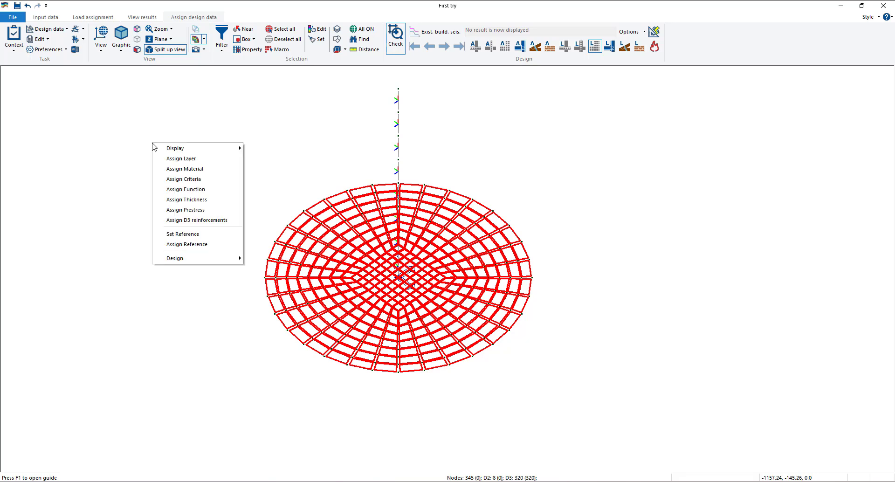
pyautogui.moveTo(187, 258)
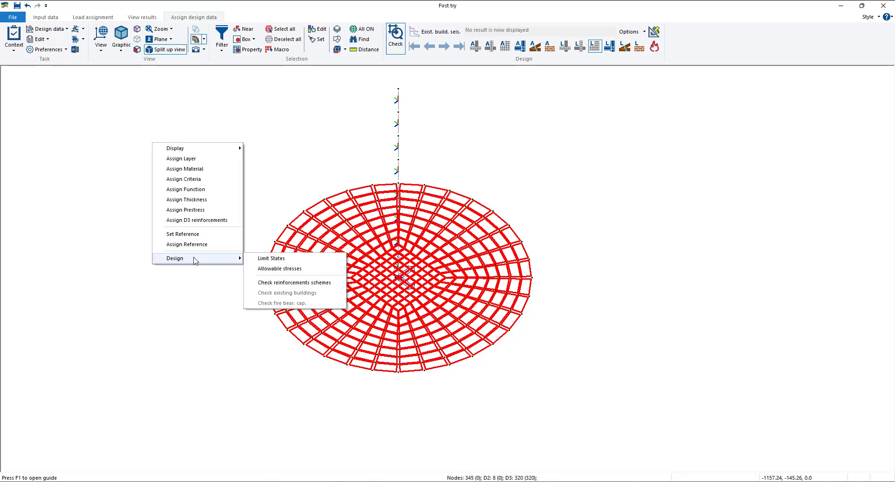
pyautogui.click(271, 259)
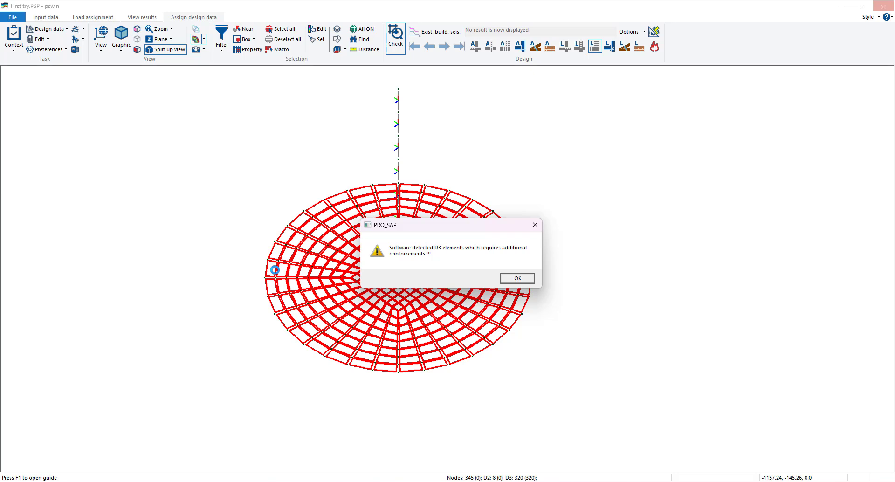
pyautogui.click(517, 279)
pyautogui.click(495, 281)
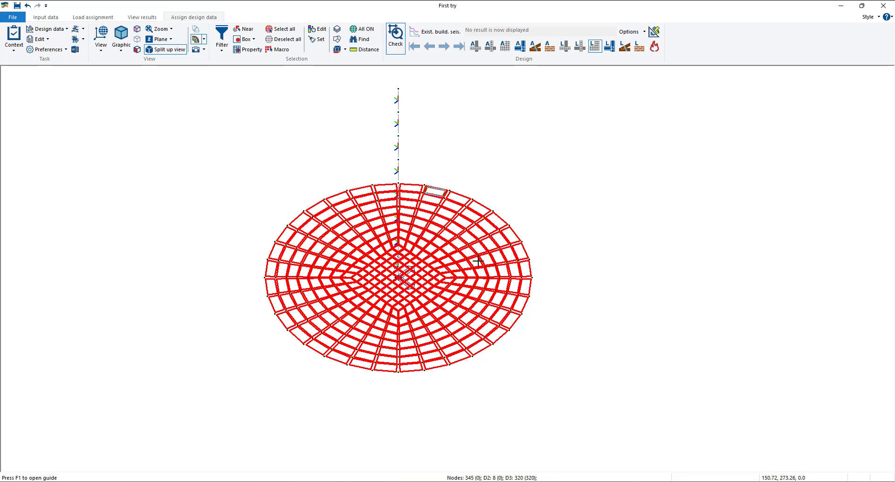
# Display the Additional As map at the slab nodes for the limit states D3 design.
pyautogui.rightClick(599, 48)
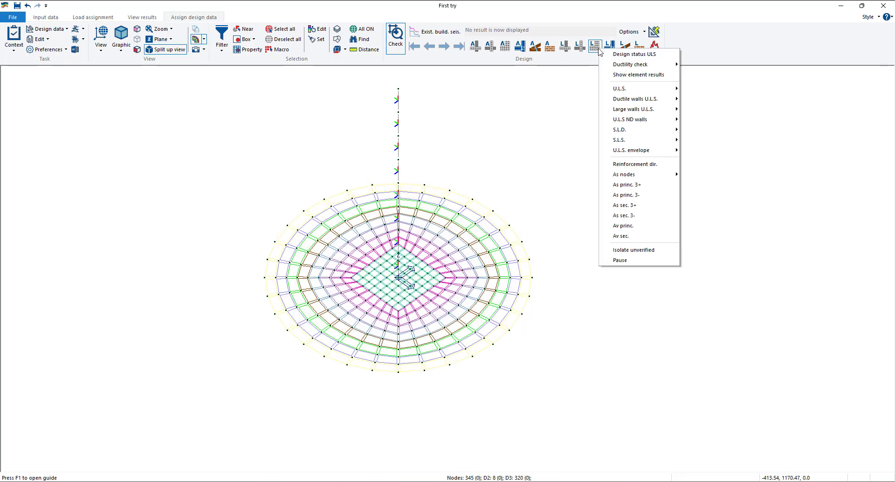
pyautogui.click(594, 52)
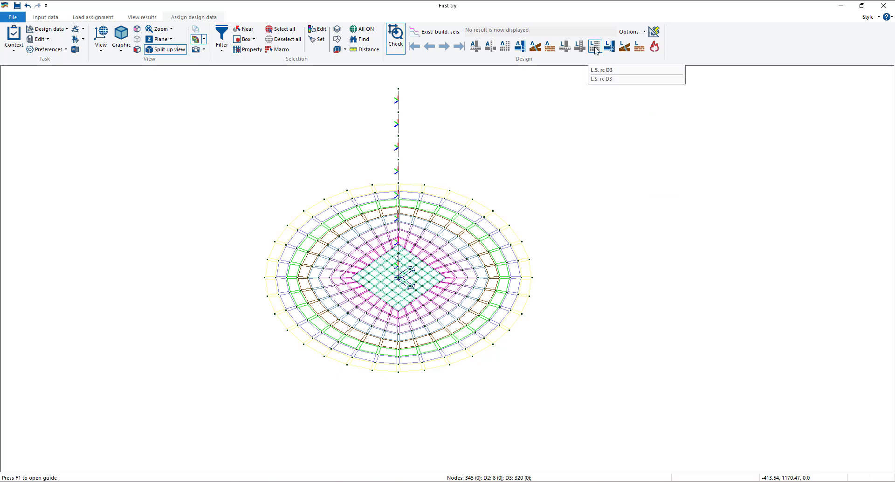
pyautogui.rightClick(594, 47)
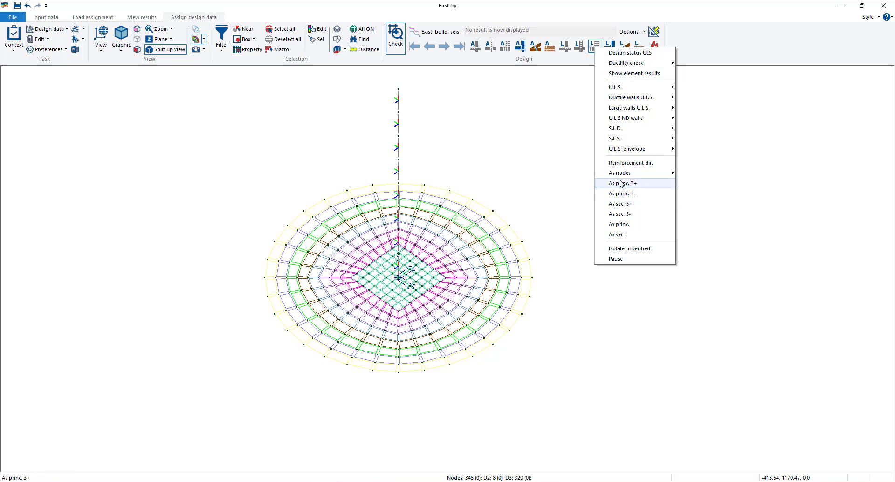
pyautogui.moveTo(623, 173)
pyautogui.click(708, 184)
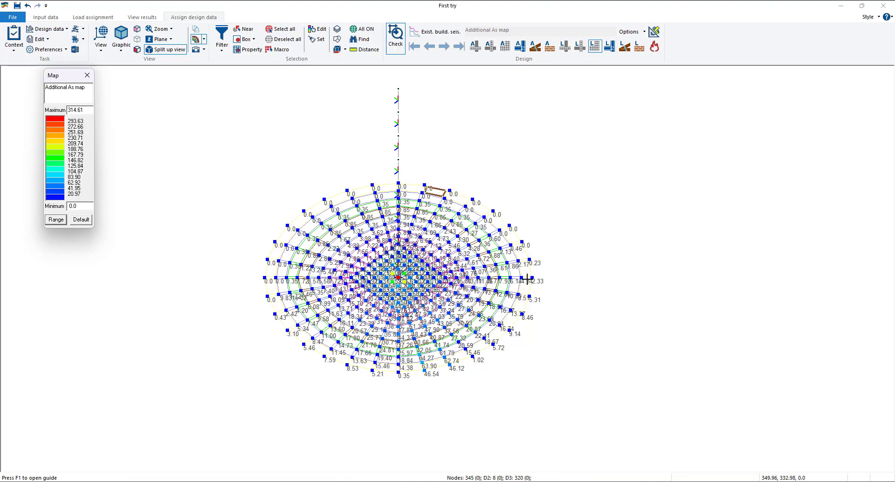
# Examine the additional reinforcement values from the slab's central node out to its outer edge, and close the map.
pyautogui.scroll(5, 403, 271)
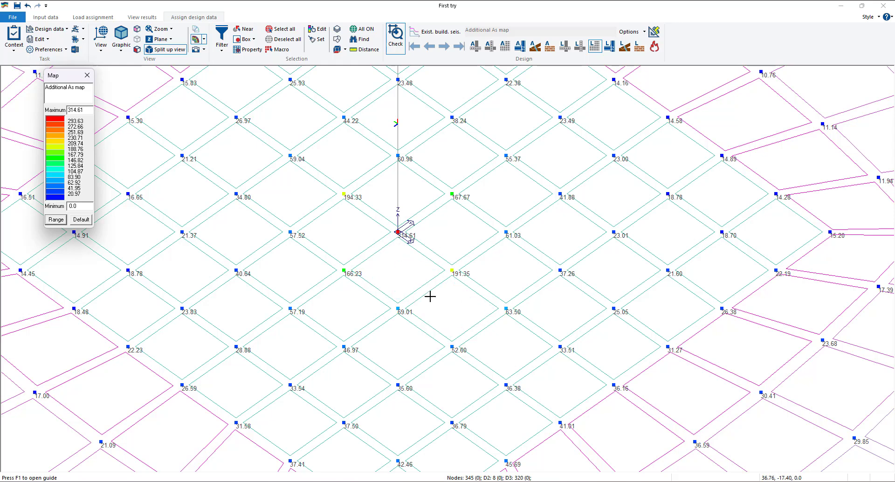
pyautogui.scroll(-2, 429, 296)
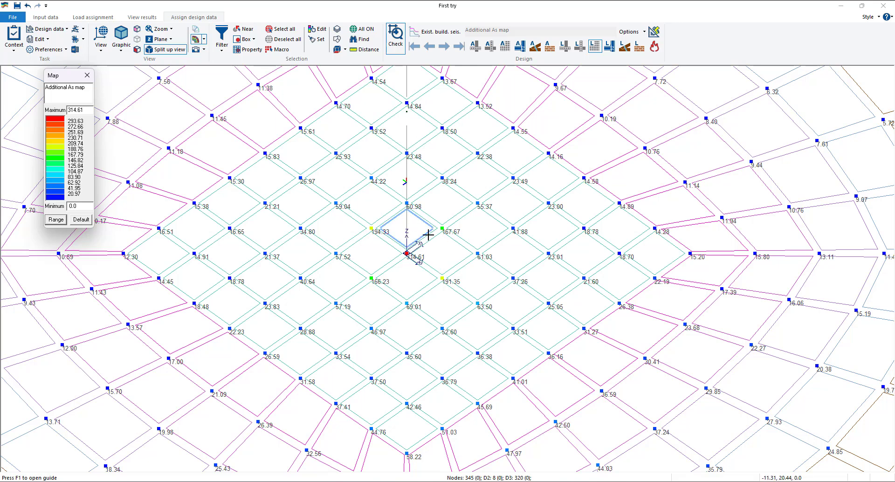
pyautogui.scroll(-2, 433, 256)
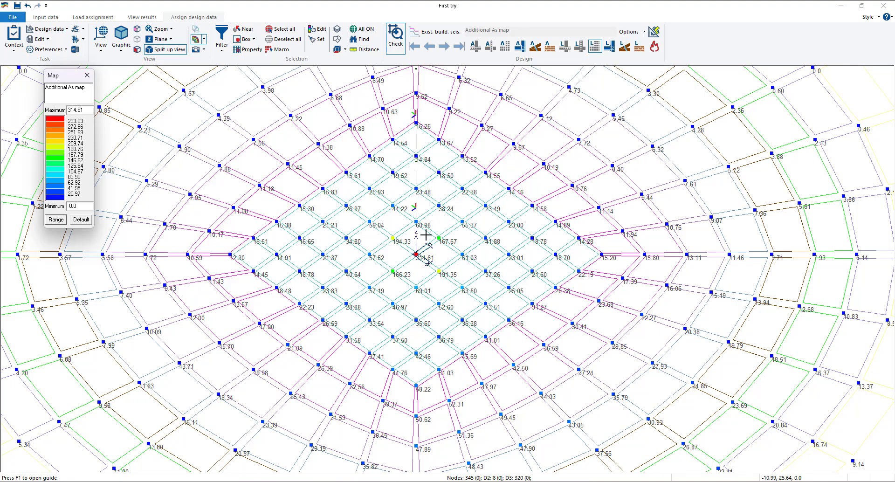
pyautogui.scroll(-2, 429, 237)
pyautogui.scroll(-3, 436, 236)
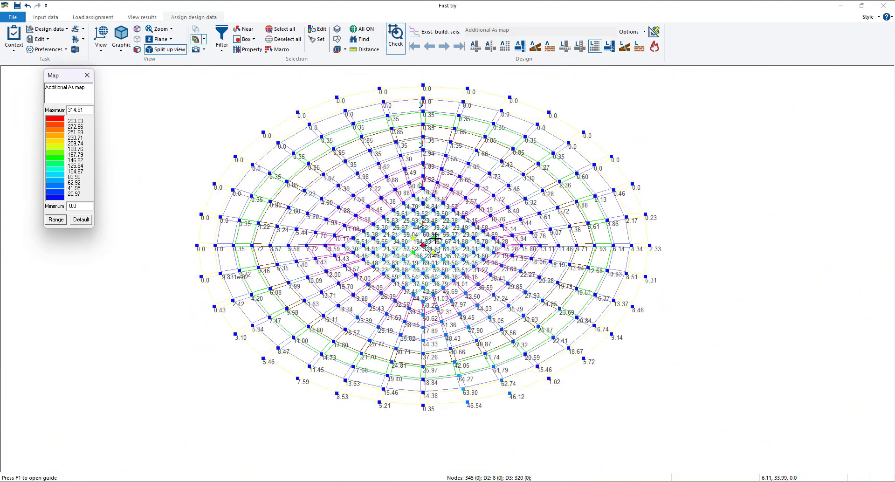
pyautogui.moveTo(435, 242); pyautogui.dragTo(430, 267, button='middle')
pyautogui.scroll(4, 423, 262)
pyautogui.scroll(5, 421, 264)
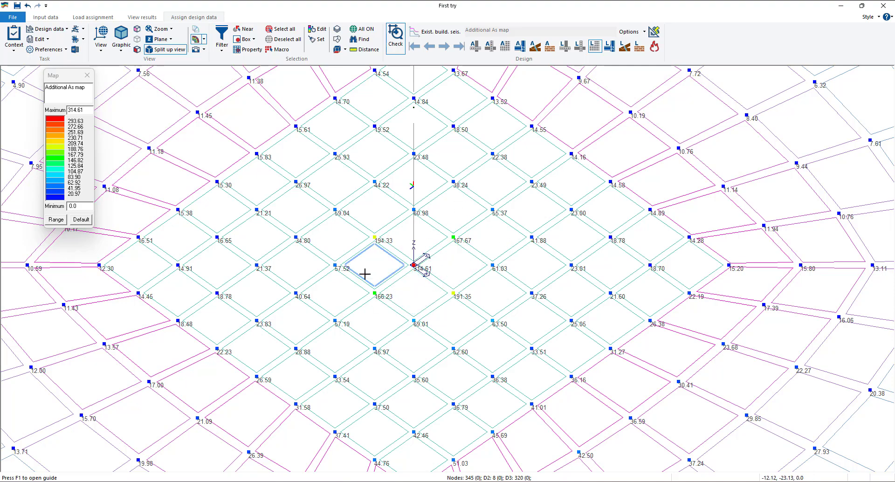
pyautogui.scroll(-5, 475, 300)
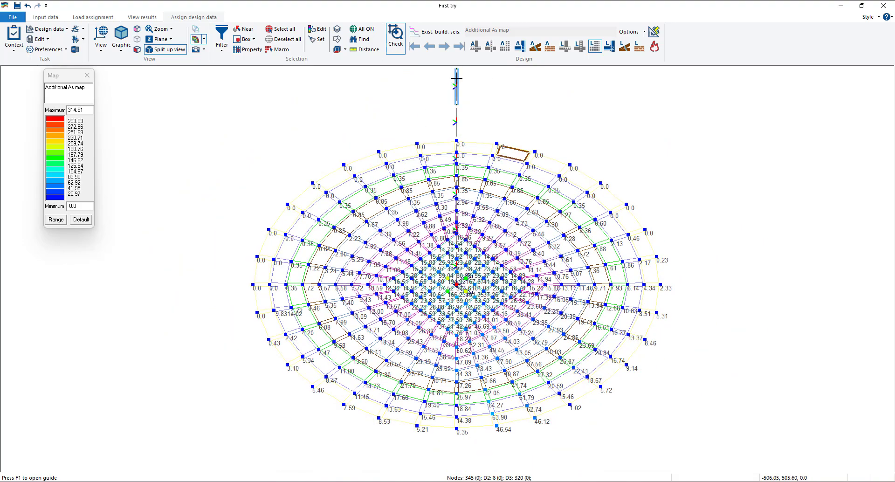
pyautogui.scroll(5, 454, 287)
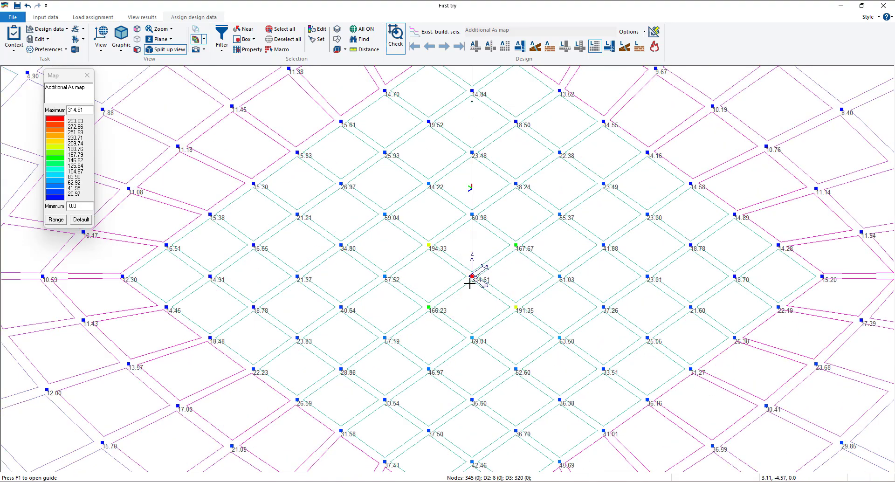
pyautogui.scroll(3, 474, 280)
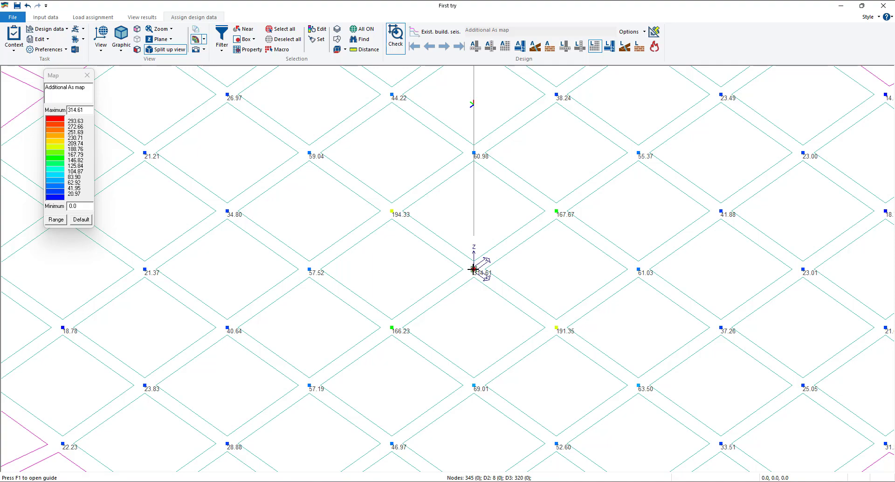
pyautogui.scroll(-8, 473, 269)
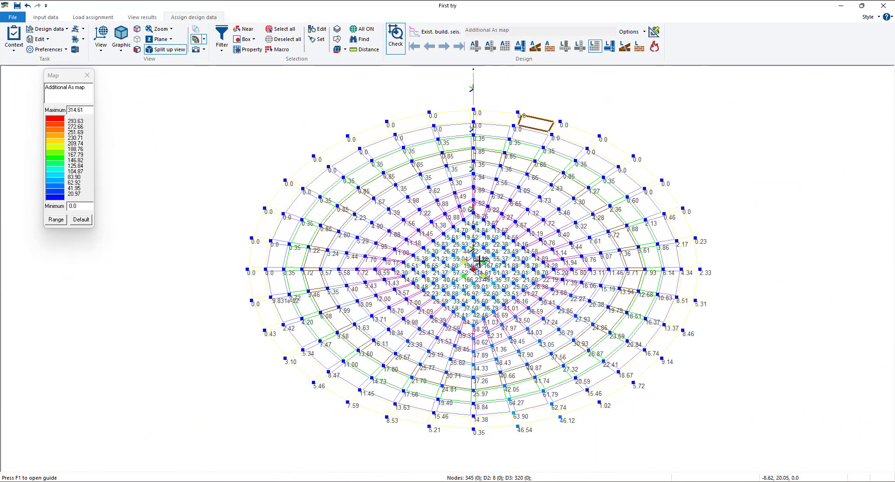
pyautogui.scroll(3, 499, 248)
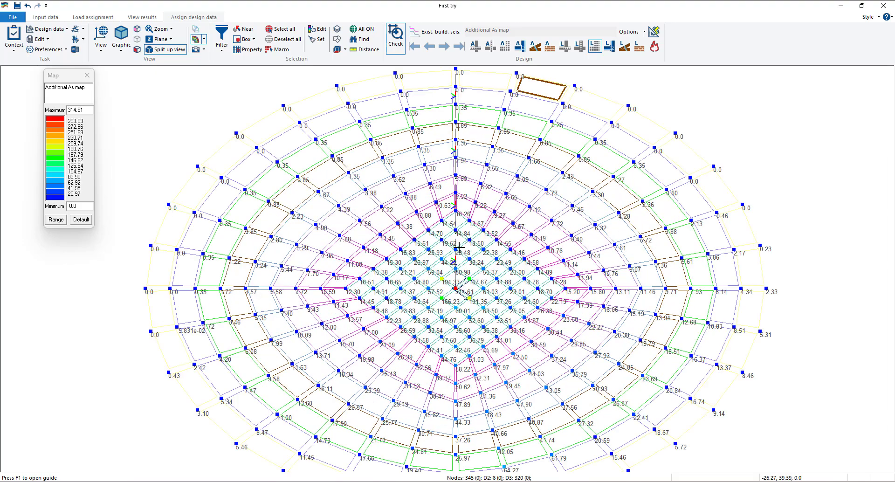
pyautogui.scroll(-2, 452, 166)
pyautogui.scroll(-3, 452, 166)
pyautogui.moveTo(464, 94); pyautogui.dragTo(457, 123, button='middle')
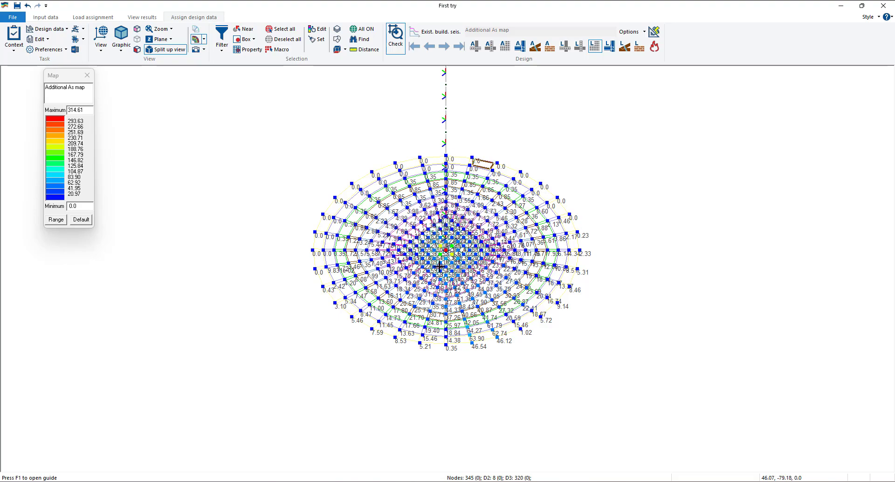
pyautogui.scroll(5, 409, 202)
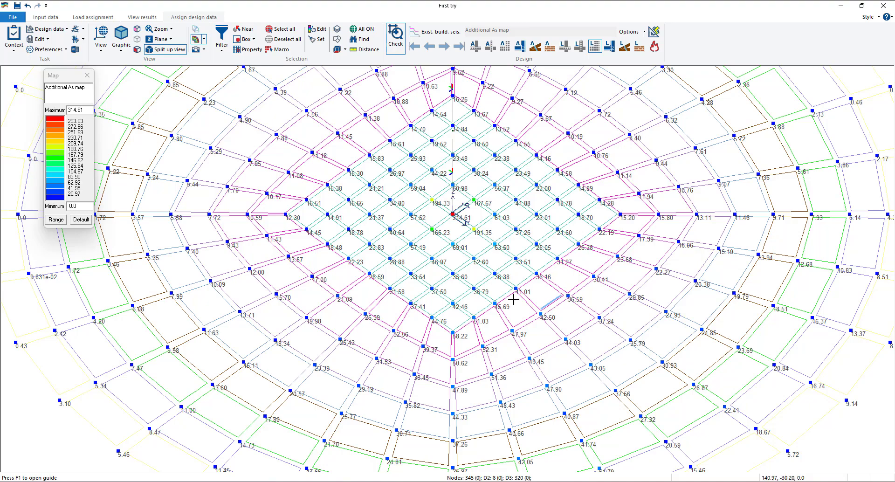
pyautogui.scroll(-5, 475, 245)
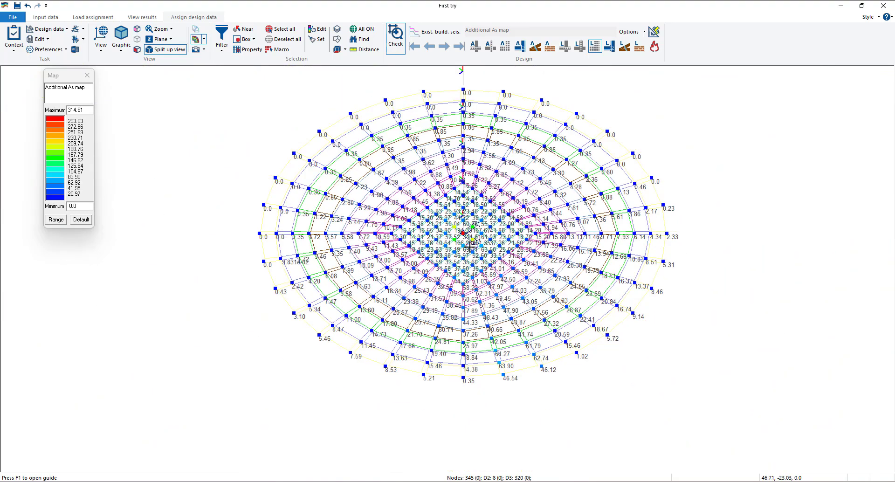
pyautogui.moveTo(490, 236); pyautogui.dragTo(470, 259, button='middle')
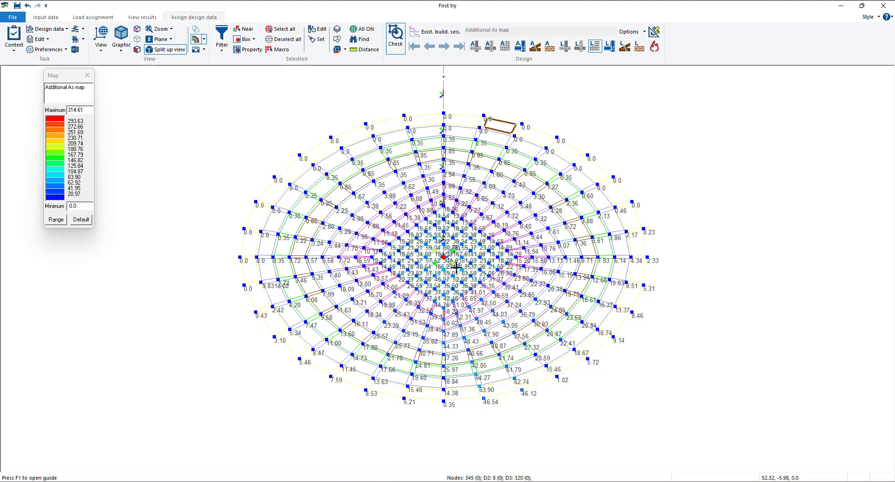
pyautogui.scroll(5, 451, 261)
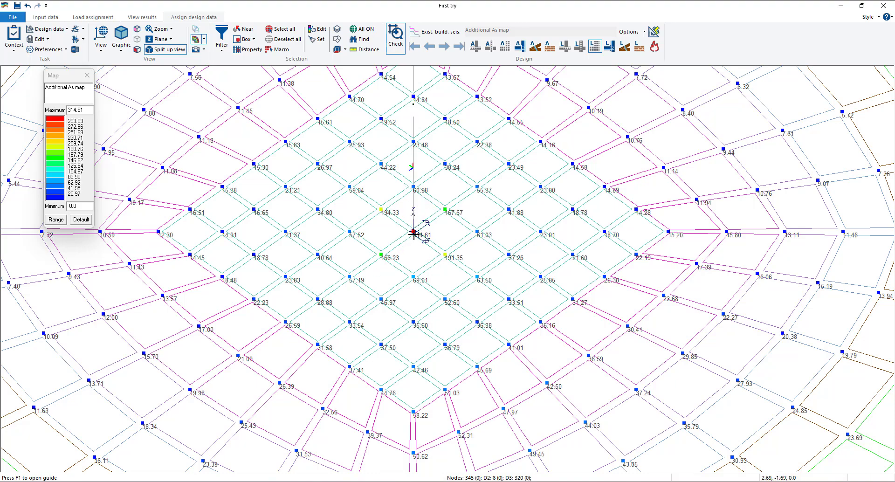
pyautogui.scroll(-5, 372, 241)
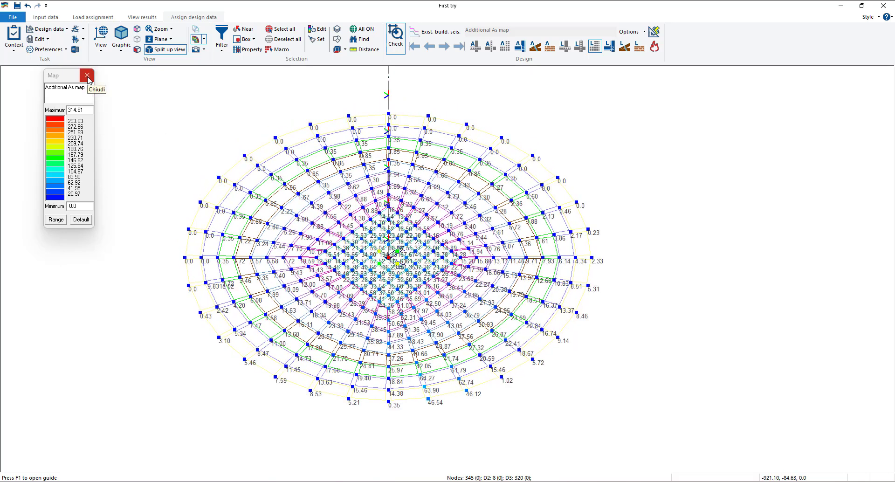
pyautogui.scroll(-1, 298, 205)
pyautogui.click(87, 75)
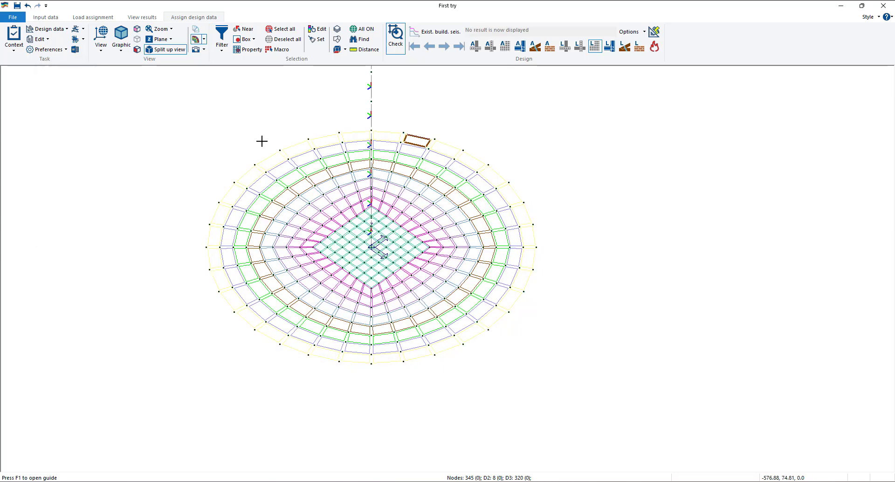
pyautogui.scroll(2, 274, 152)
pyautogui.click(46, 29)
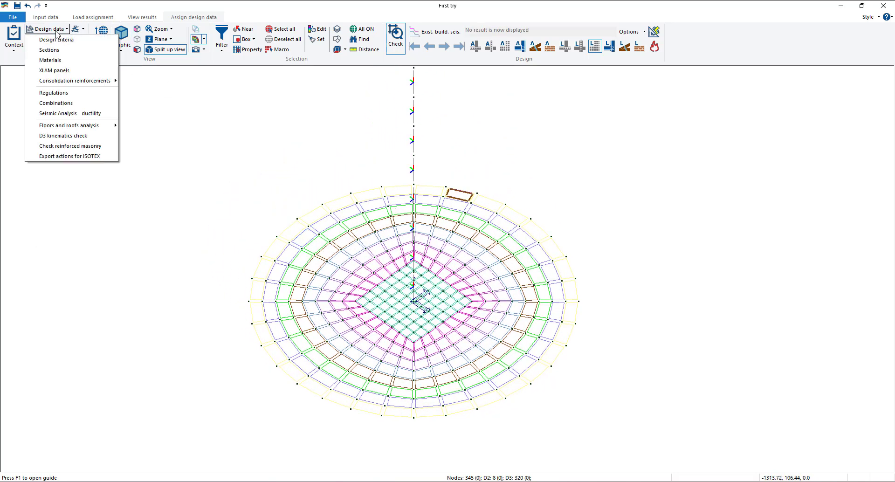
pyautogui.click(198, 97)
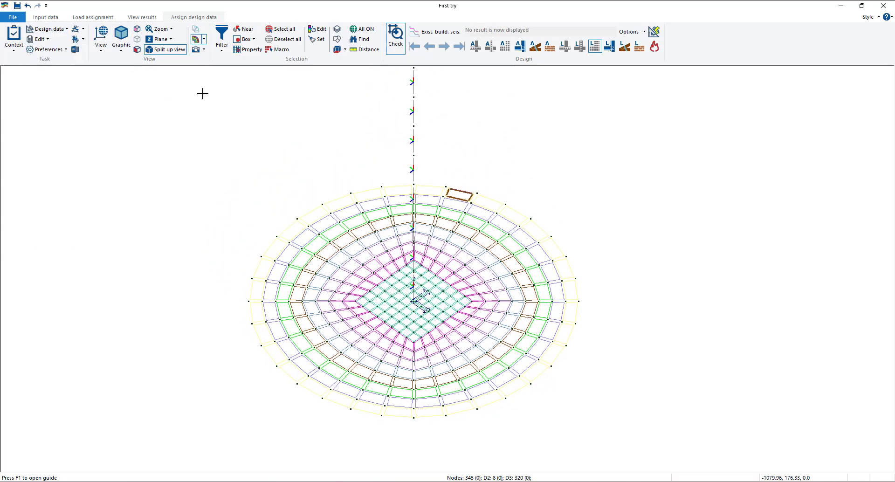
# Set the reinforcement diameter to 14 in both the x and y directions of R.C. slabs design criterion 2, apply it, and close the criteria table.
pyautogui.click(50, 31)
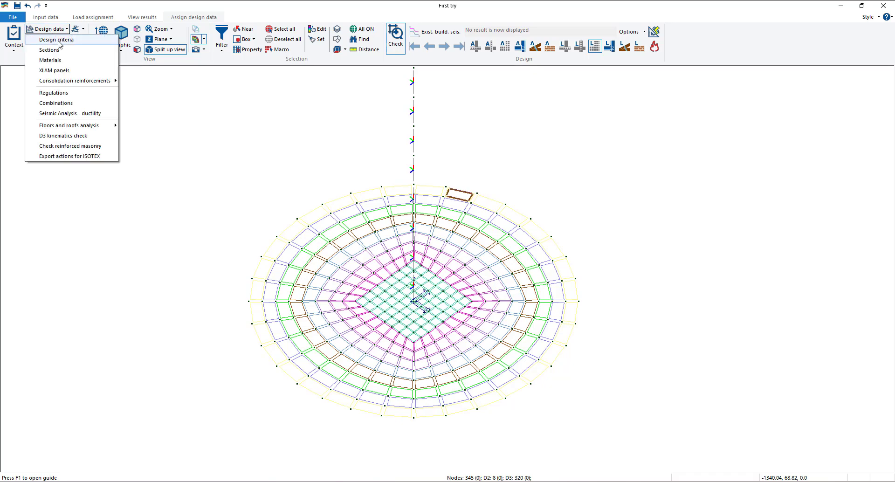
pyautogui.click(55, 40)
pyautogui.moveTo(168, 100); pyautogui.dragTo(168, 88)
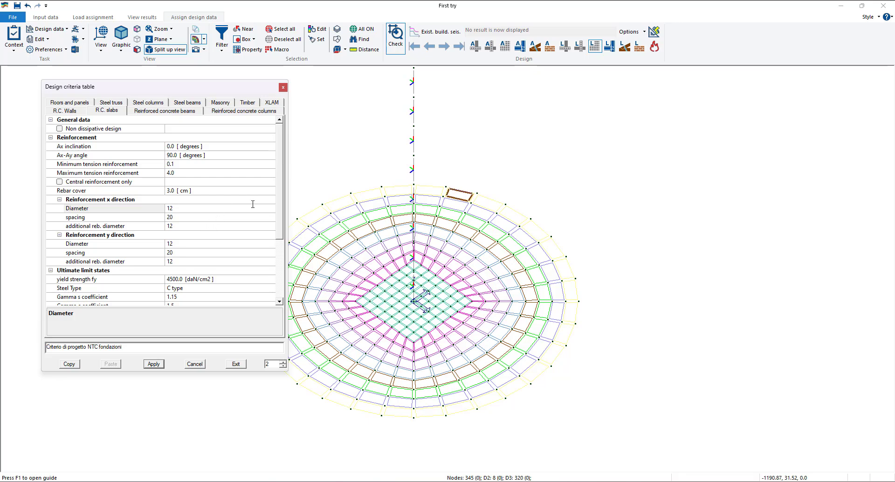
pyautogui.click(270, 208)
pyautogui.click(270, 207)
pyautogui.click(271, 206)
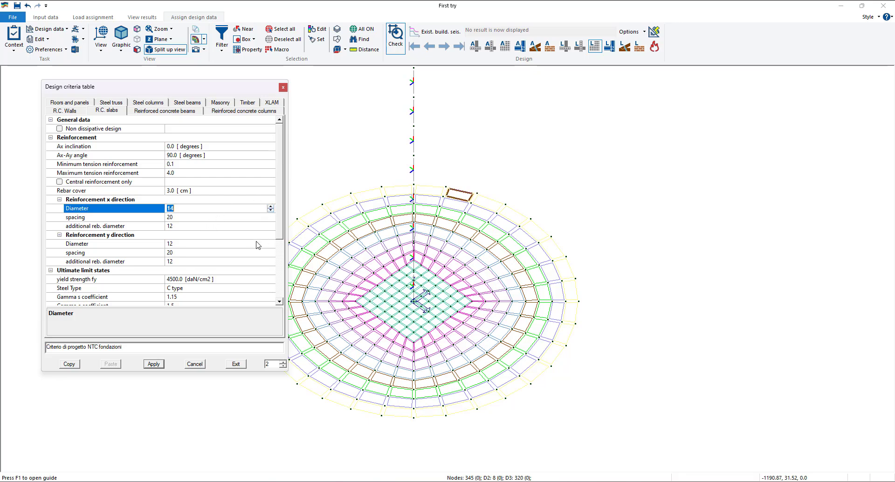
pyautogui.click(270, 242)
pyautogui.click(270, 242)
pyautogui.click(270, 242)
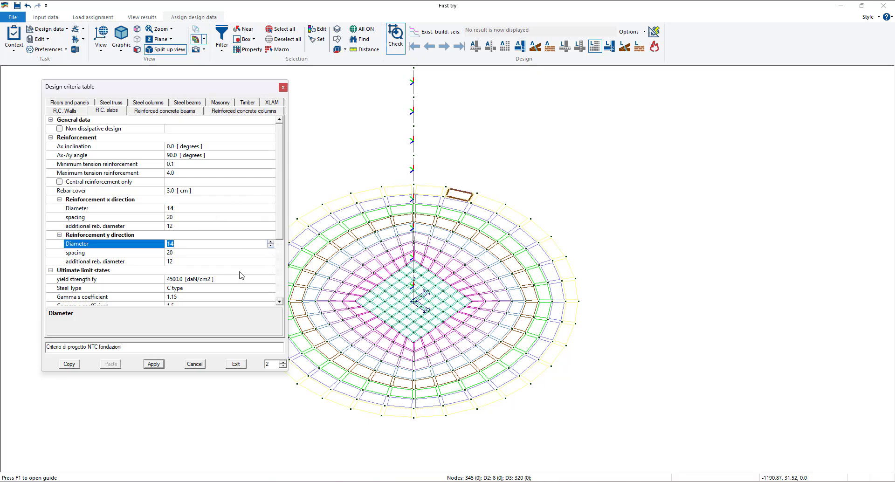
pyautogui.click(153, 364)
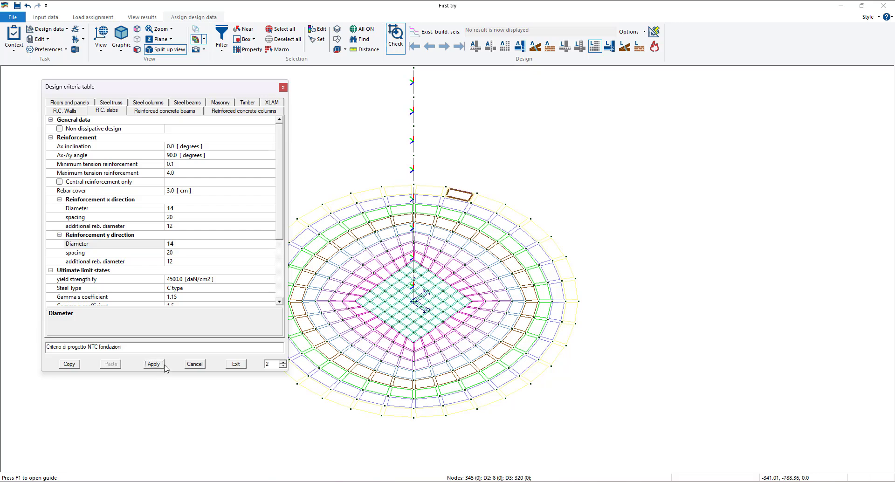
pyautogui.click(282, 87)
# Select all foundation slab elements by property and rerun their limit states design with the revised criterion.
pyautogui.click(247, 49)
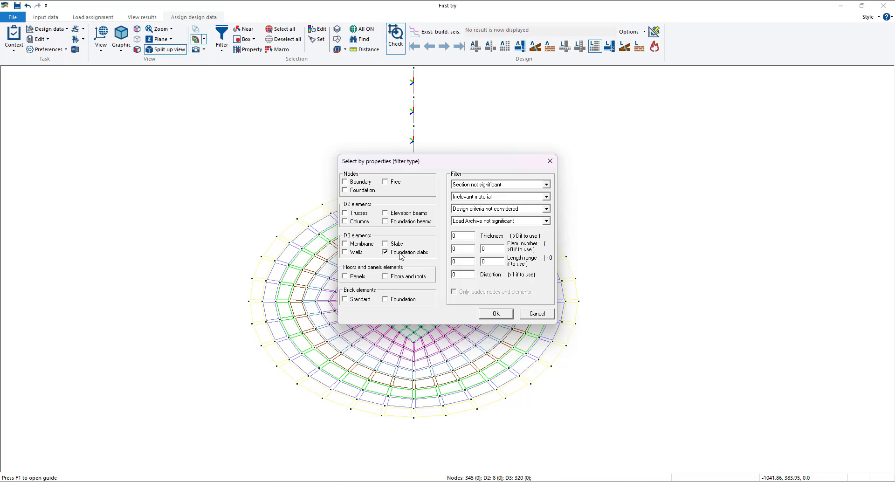
pyautogui.click(486, 314)
pyautogui.rightClick(267, 160)
pyautogui.moveTo(304, 275)
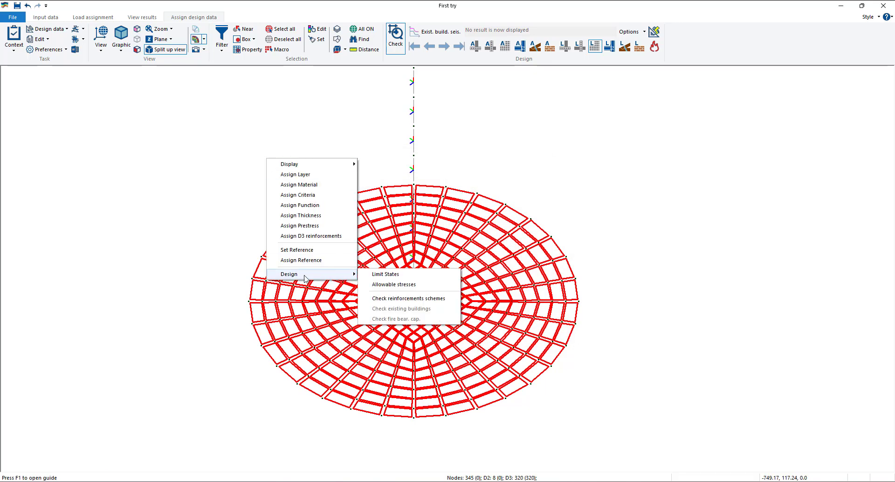
pyautogui.click(424, 271)
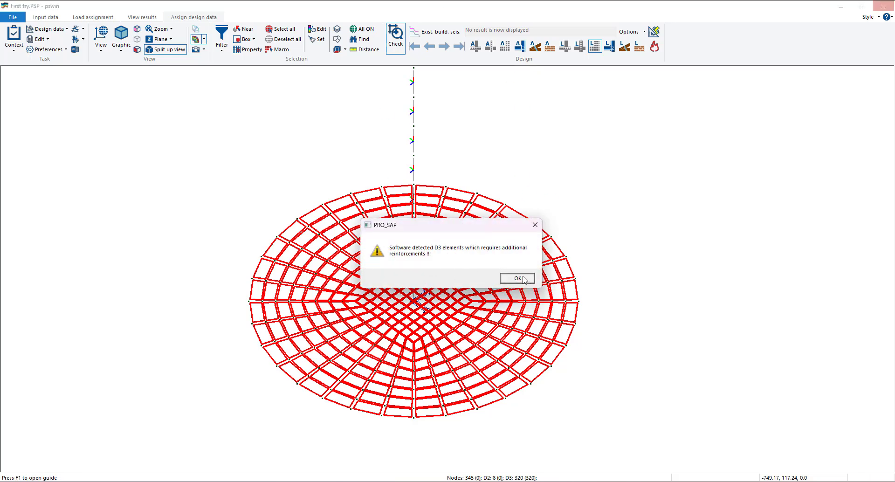
pyautogui.click(493, 278)
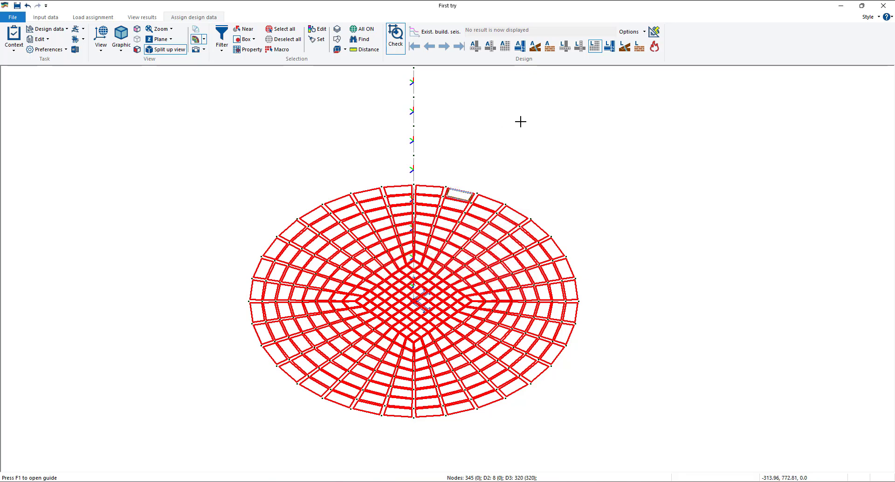
# Display the Additional As map at the slab nodes, examine the values across the whole foundation slab, and close the map.
pyautogui.click(594, 46)
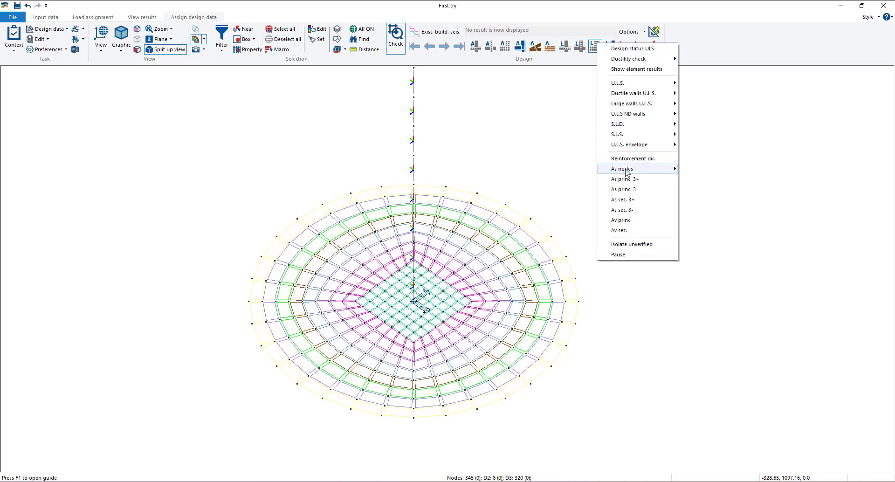
pyautogui.moveTo(626, 172)
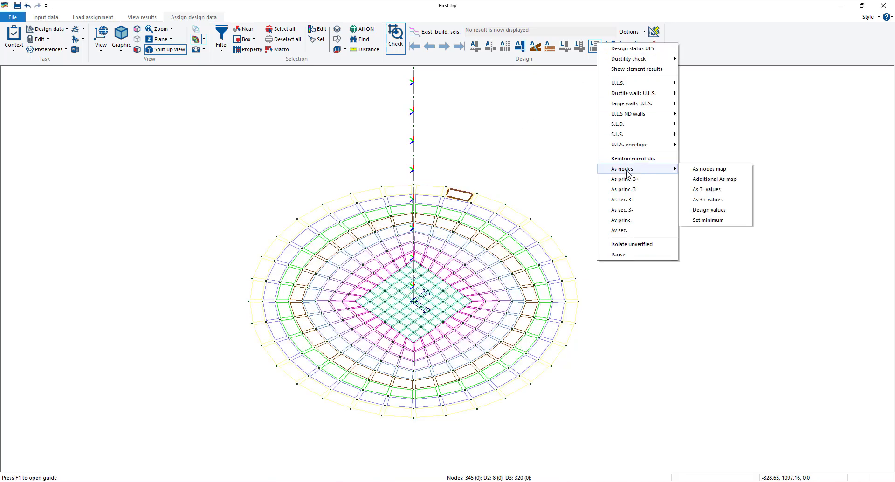
pyautogui.click(721, 179)
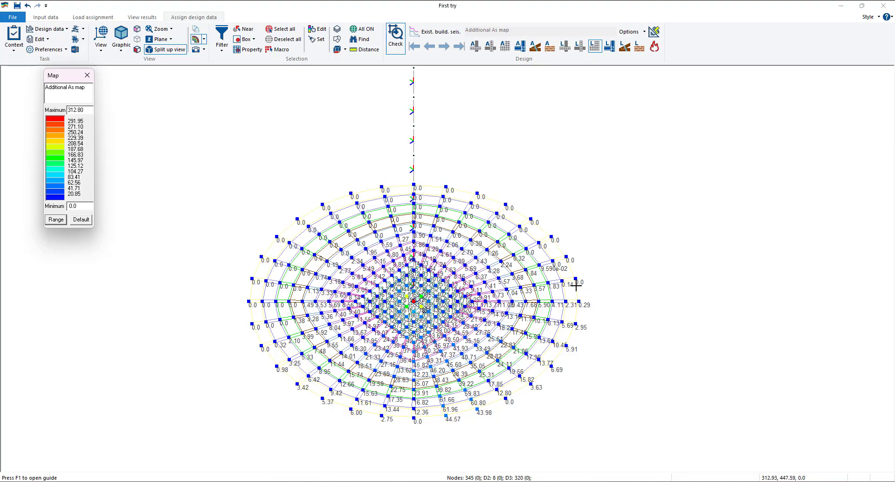
pyautogui.scroll(4, 410, 302)
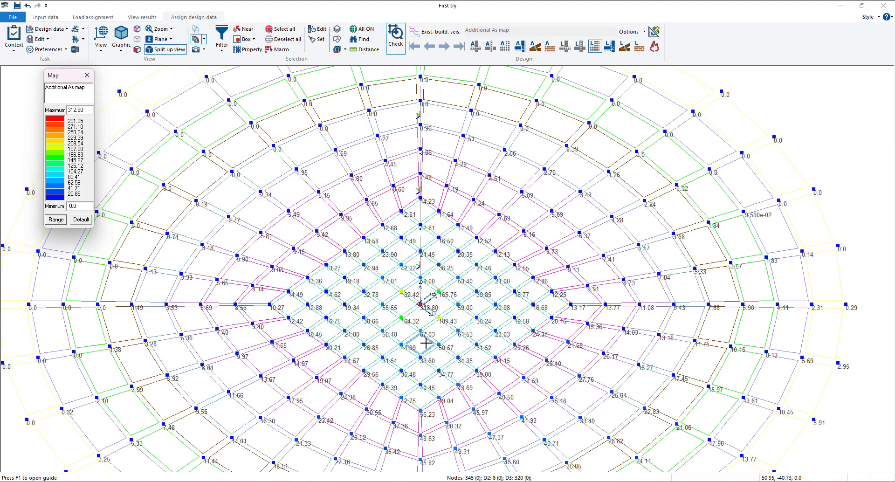
pyautogui.scroll(-2, 423, 343)
pyautogui.moveTo(453, 384); pyautogui.dragTo(451, 324, button='middle')
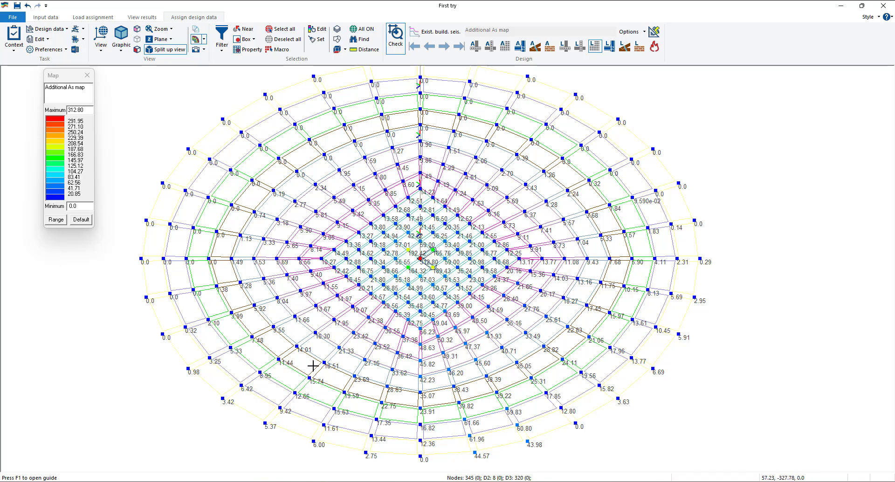
pyautogui.scroll(-3, 309, 366)
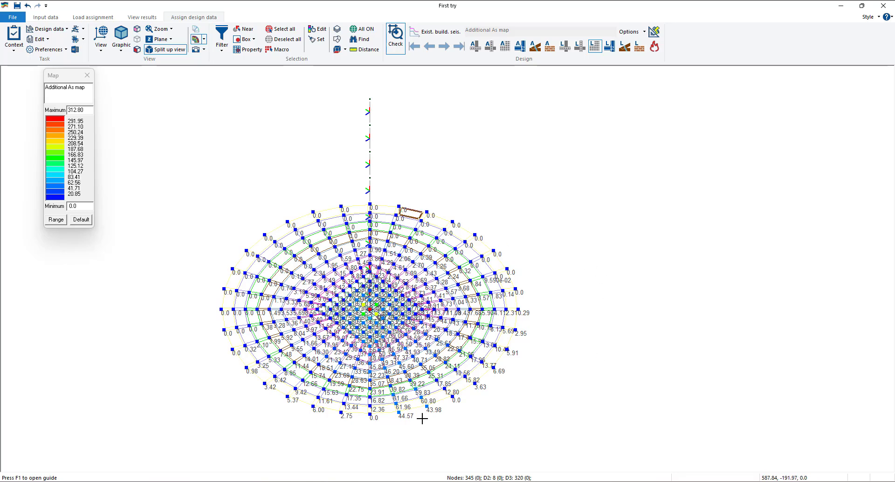
pyautogui.moveTo(417, 344); pyautogui.dragTo(461, 340, button='middle')
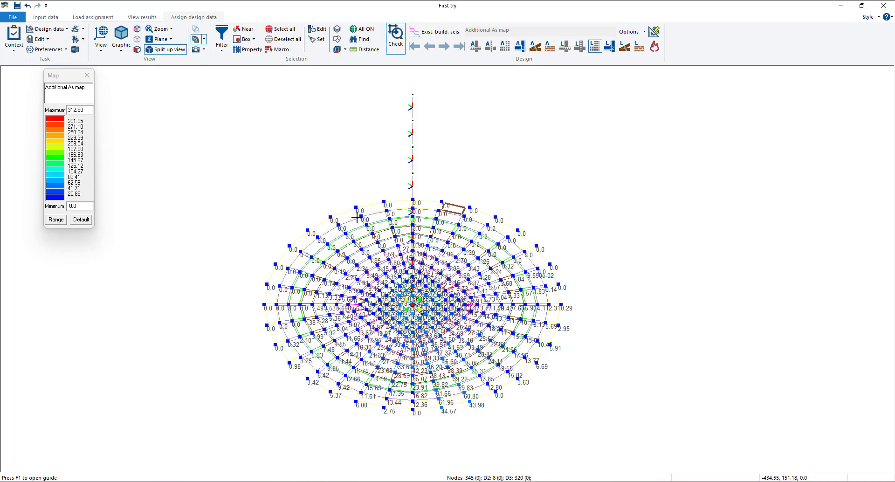
pyautogui.click(87, 75)
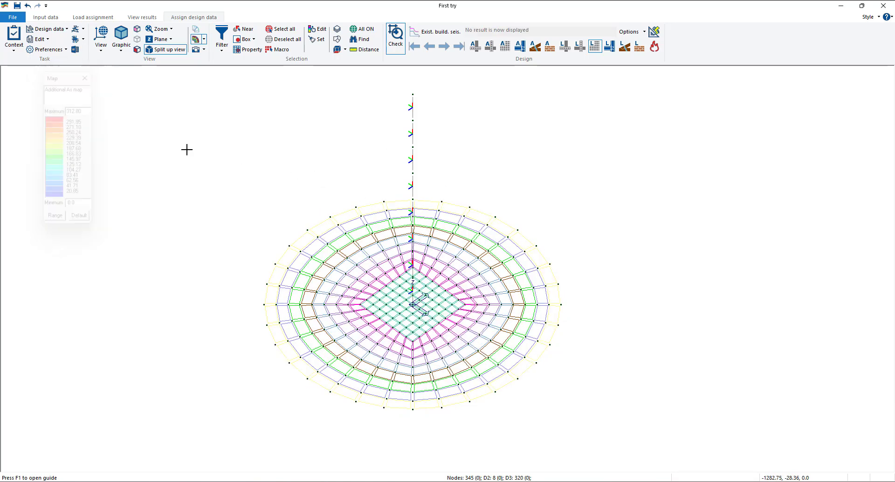
pyautogui.scroll(5, 415, 304)
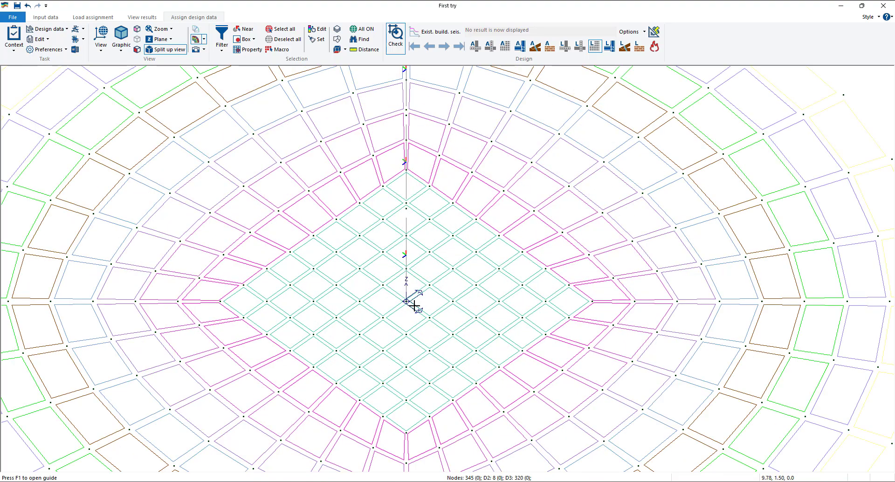
pyautogui.scroll(-5, 507, 285)
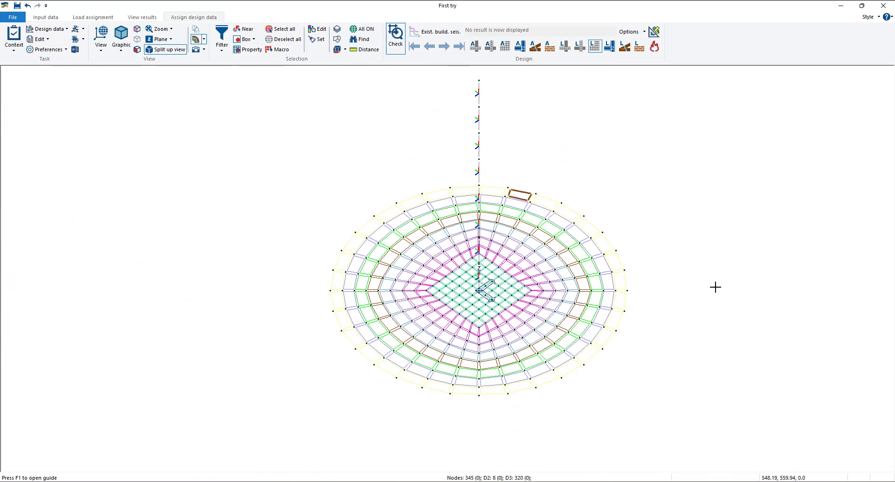
pyautogui.scroll(-1, 491, 344)
pyautogui.scroll(3, 443, 345)
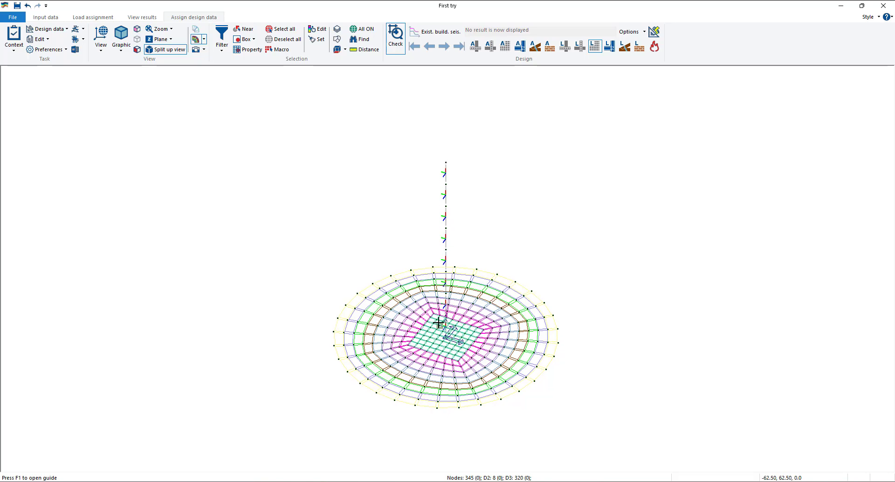
pyautogui.scroll(3, 447, 336)
pyautogui.scroll(-3, 479, 347)
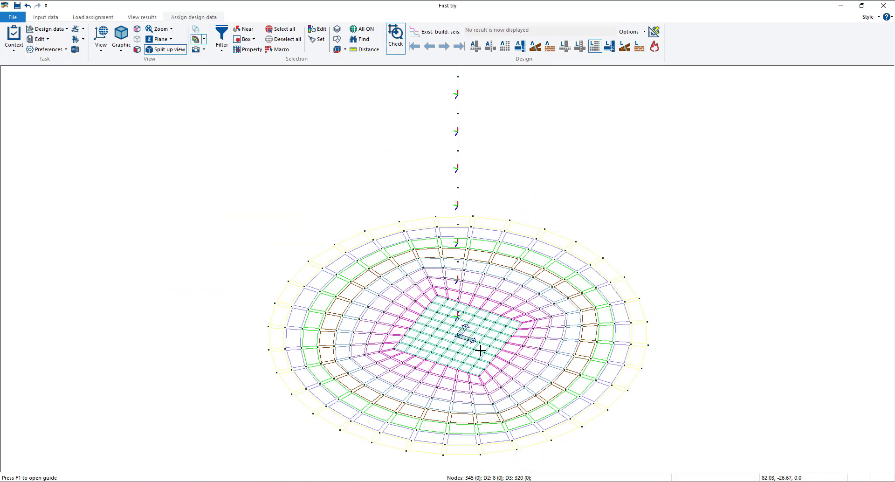
pyautogui.moveTo(452, 328); pyautogui.dragTo(390, 324, button='middle')
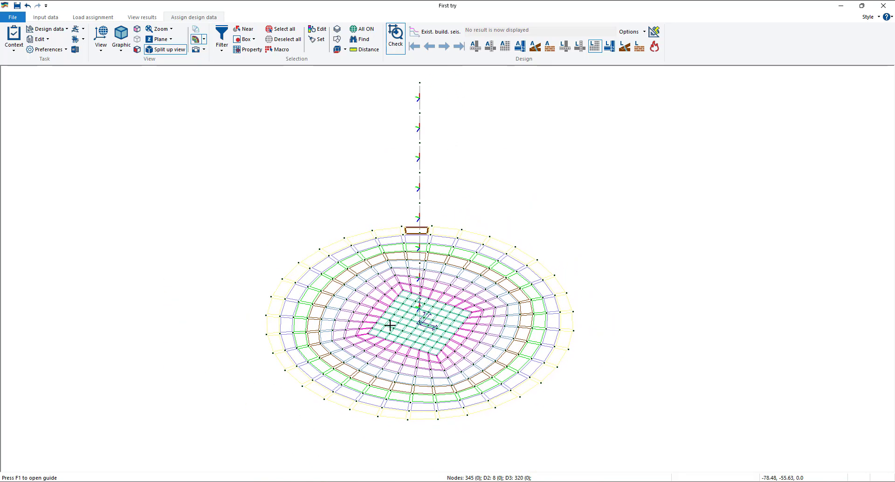
# Return to the structure's input data and open the properties of one of the column's D2 elements.
pyautogui.click(52, 21)
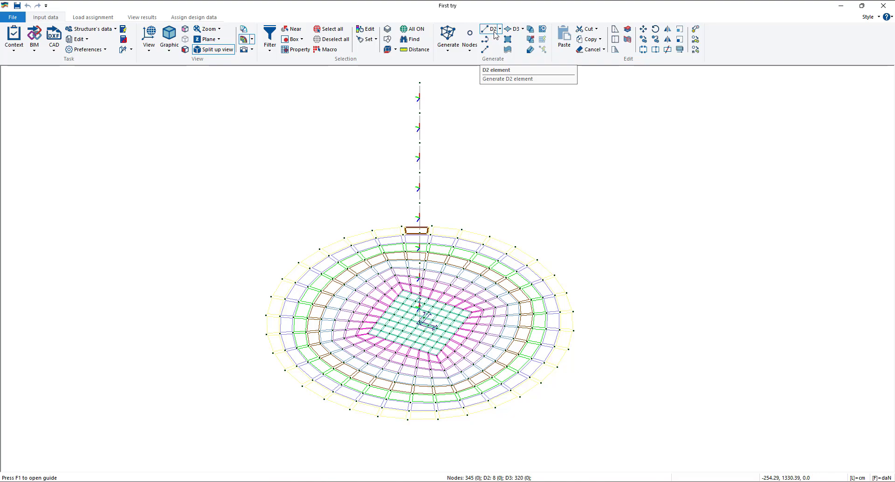
pyautogui.scroll(5, 435, 313)
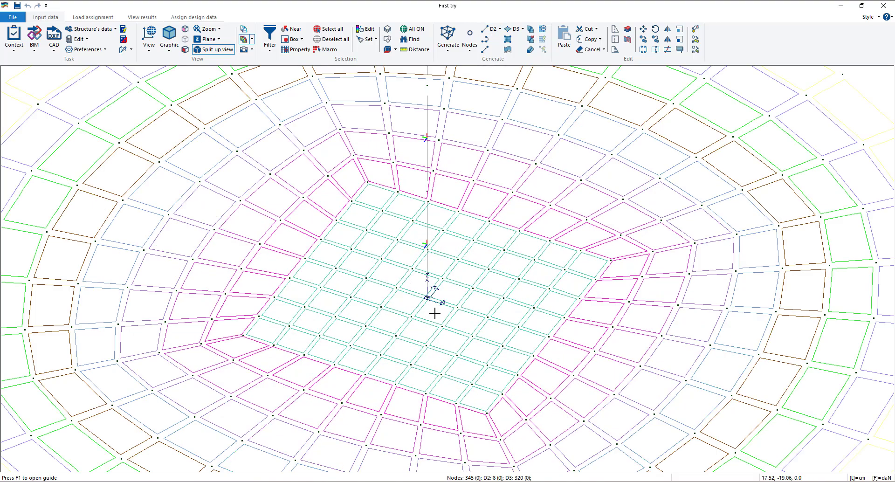
pyautogui.scroll(2, 434, 313)
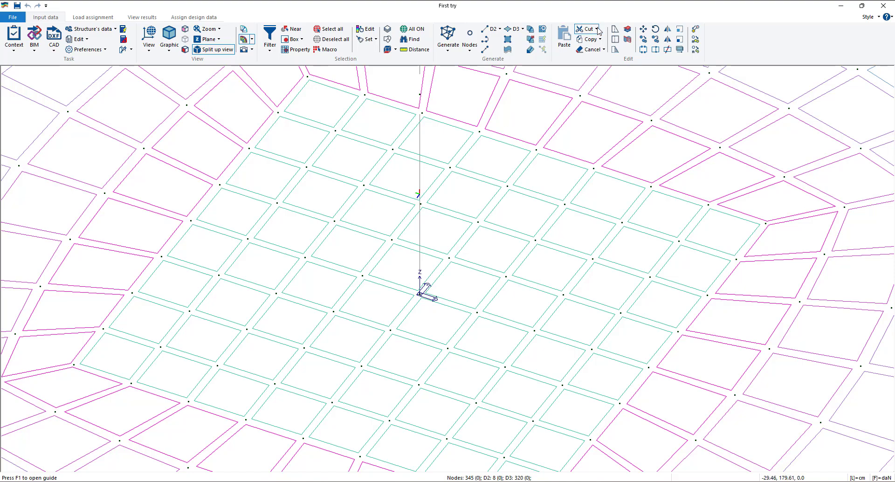
pyautogui.scroll(-7, 388, 160)
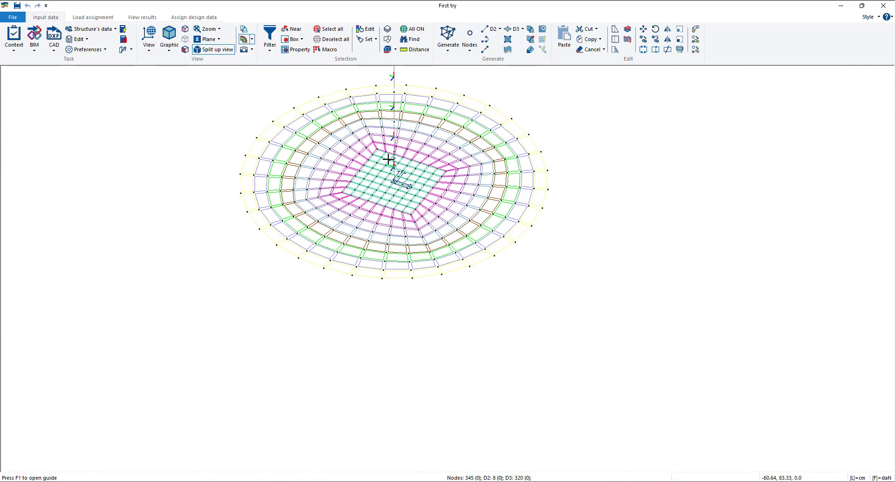
pyautogui.moveTo(386, 88); pyautogui.dragTo(389, 129, button='middle')
pyautogui.click(369, 29)
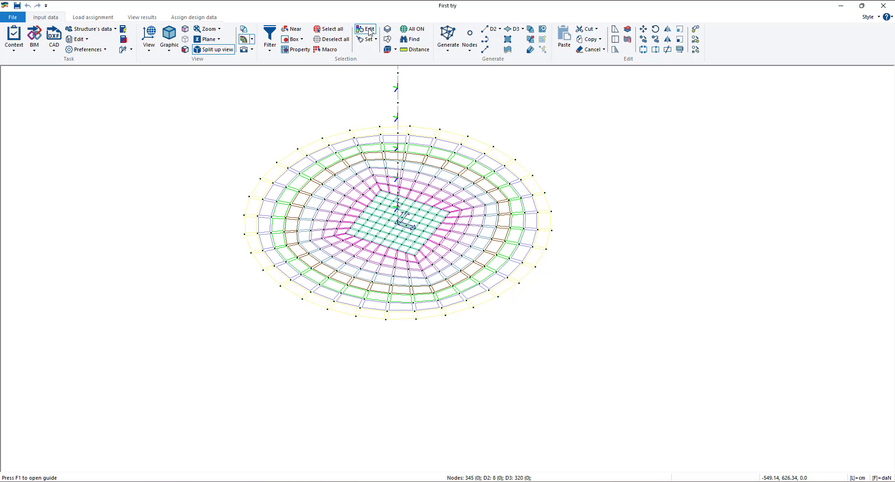
pyautogui.click(397, 86)
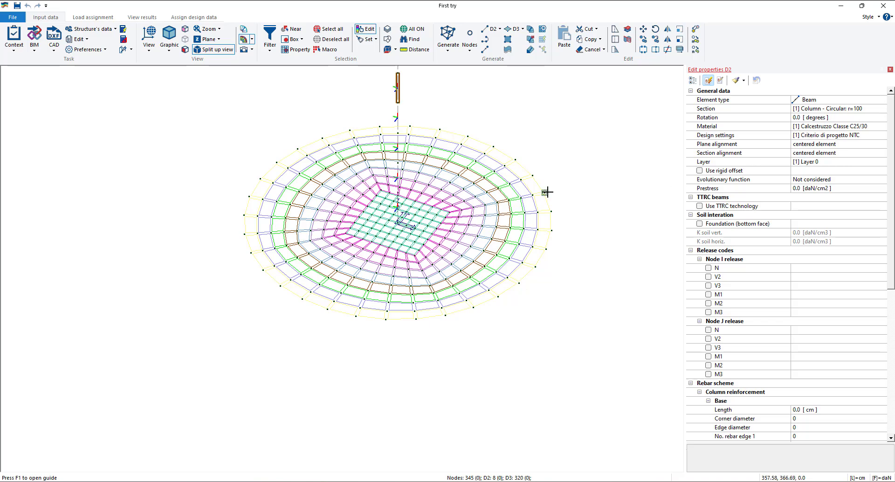
pyautogui.moveTo(489, 214); pyautogui.dragTo(487, 263, button='middle')
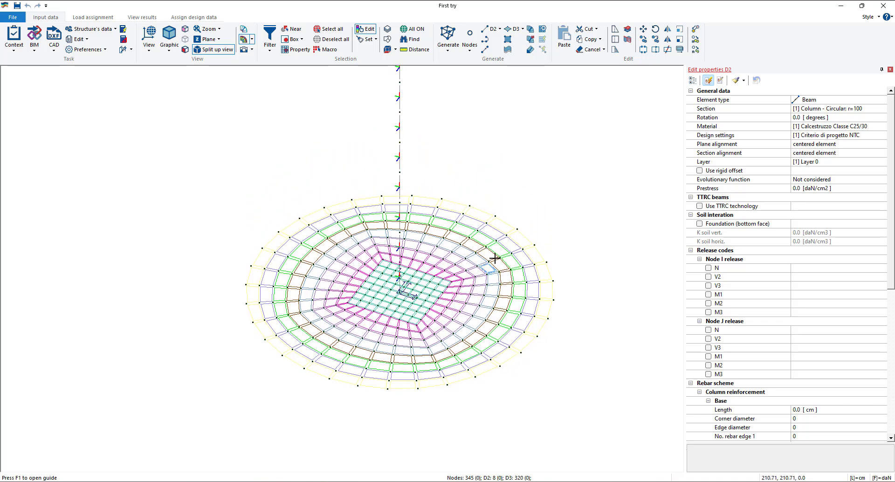
# Check the section assigned to the column element, and close its properties.
pyautogui.click(845, 109)
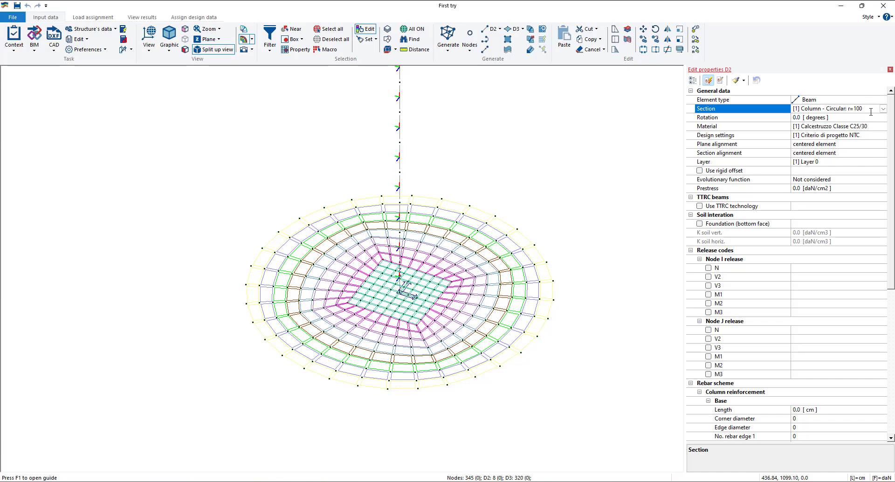
pyautogui.doubleClick(860, 107)
pyautogui.click(861, 109)
pyautogui.scroll(5, 400, 303)
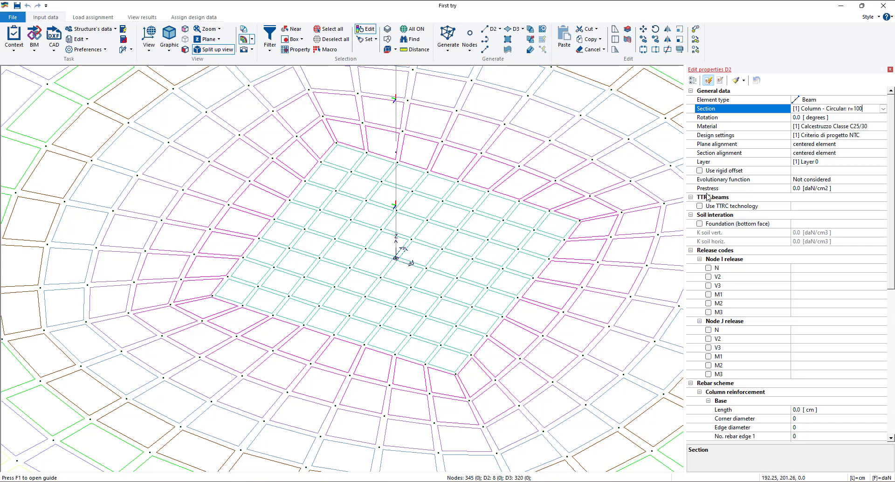
pyautogui.click(890, 70)
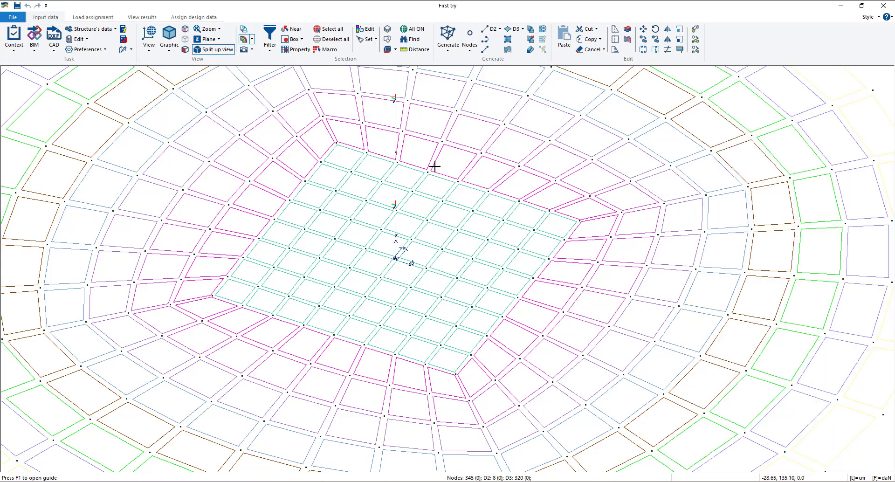
# Measure the mesh spacing from the foundation slab's central node to a neighbouring node, and close the coordinate details.
pyautogui.click(417, 51)
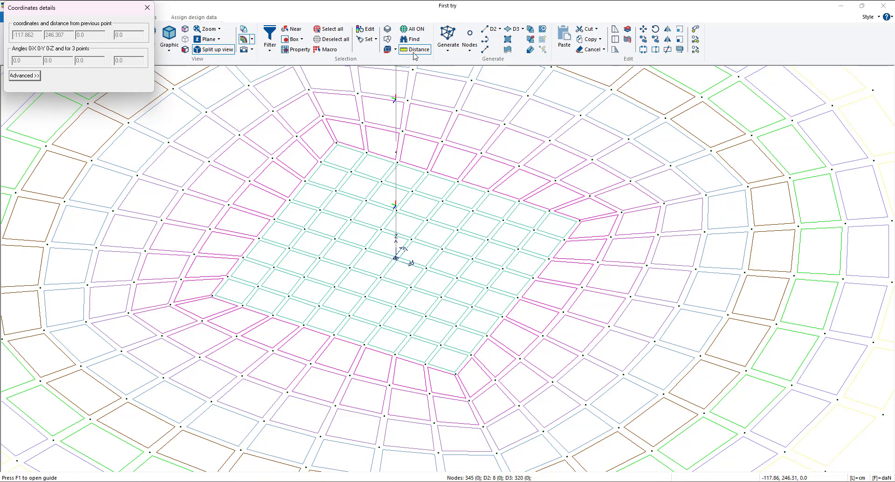
pyautogui.click(395, 257)
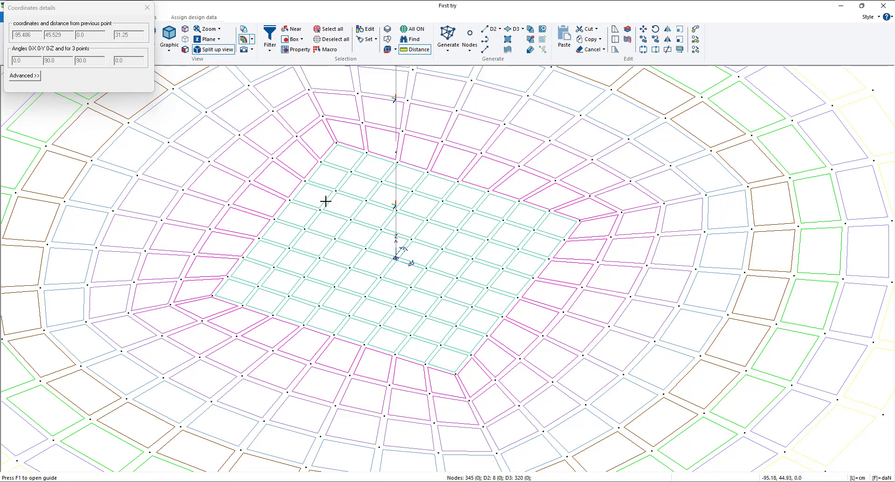
pyautogui.click(146, 8)
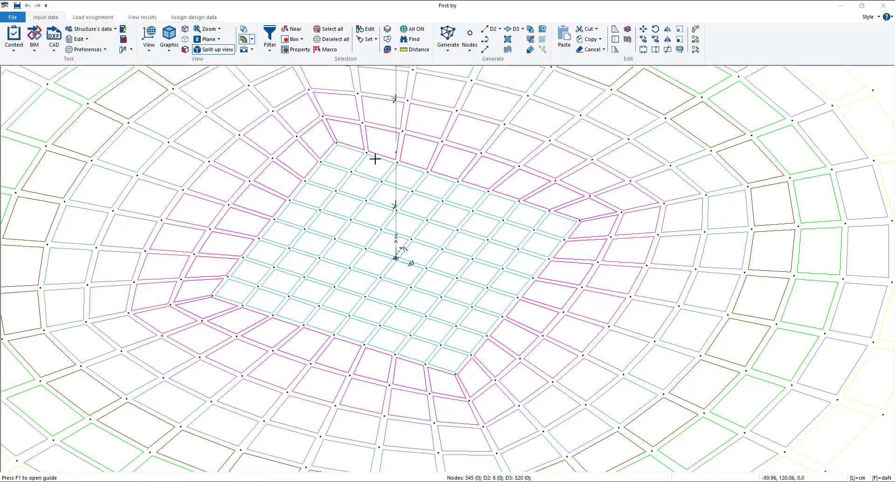
# Generate four D2 elements from the slab's central node along both axes, 93.75 cm in positive X and Y and 62.5 cm in negative X.
pyautogui.click(489, 29)
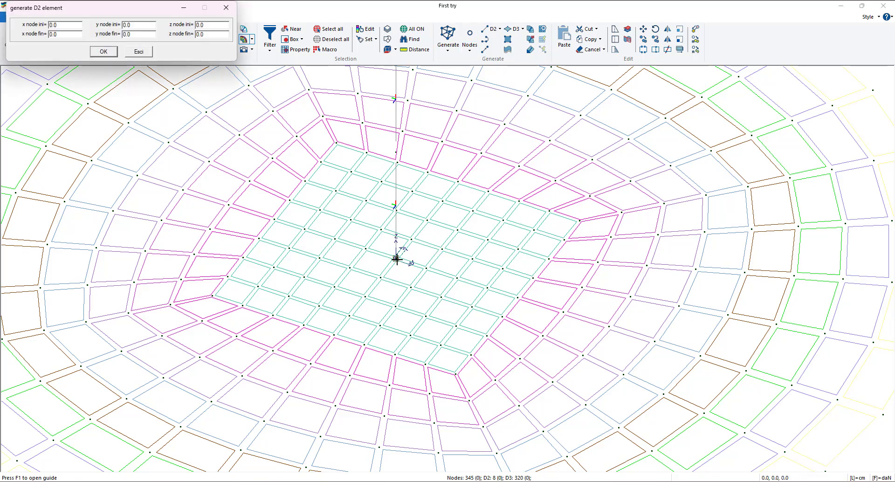
pyautogui.click(487, 288)
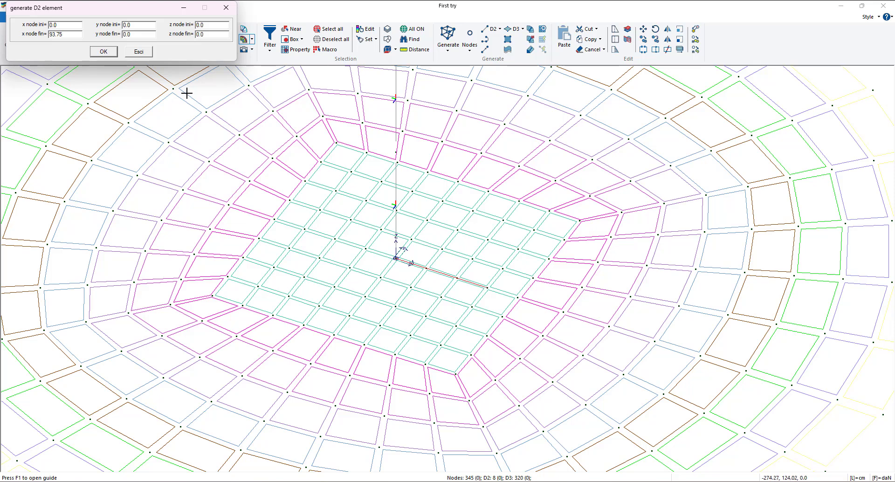
pyautogui.click(111, 54)
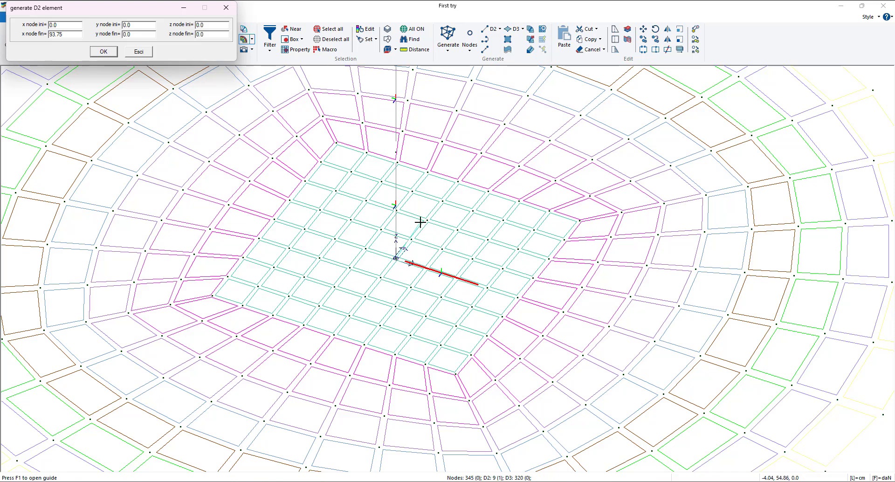
pyautogui.click(441, 201)
pyautogui.rightClick(441, 200)
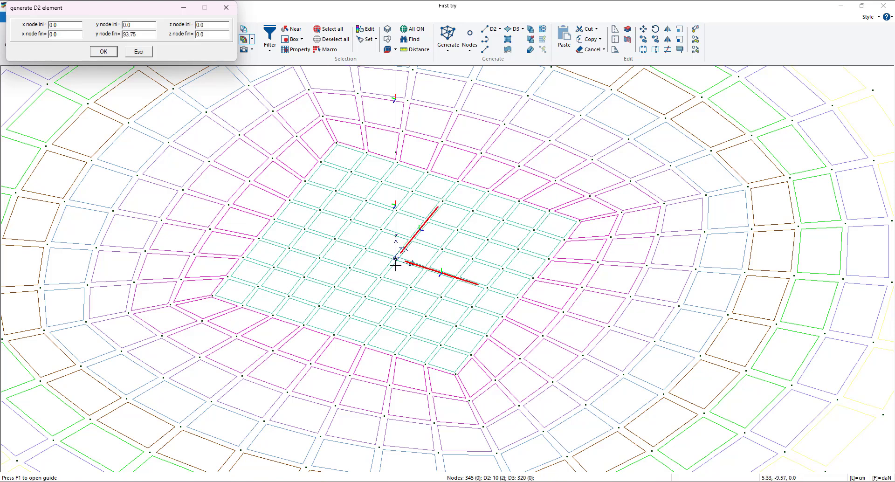
pyautogui.click(354, 309)
pyautogui.rightClick(354, 310)
pyautogui.click(341, 240)
pyautogui.rightClick(341, 240)
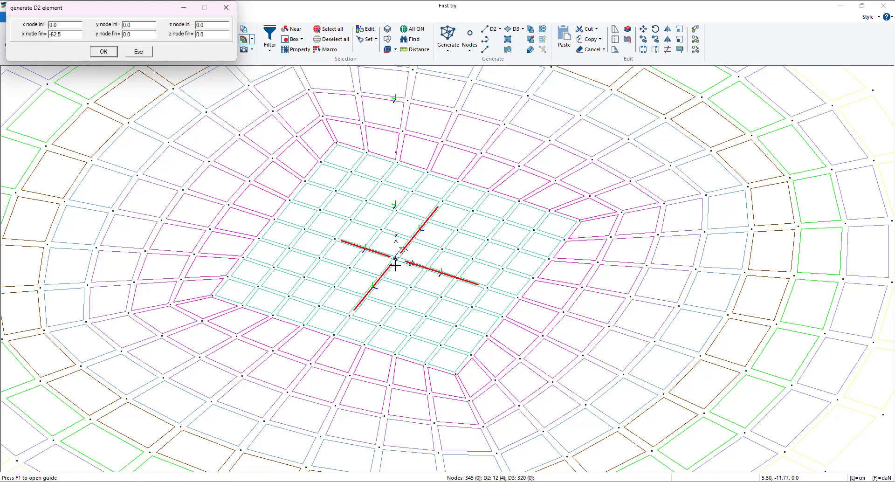
# Generate four diagonal D2 elements from the central node to the mesh nodes offset 62.5 cm in X and Y, and end the generation.
pyautogui.click(479, 241)
pyautogui.rightClick(478, 241)
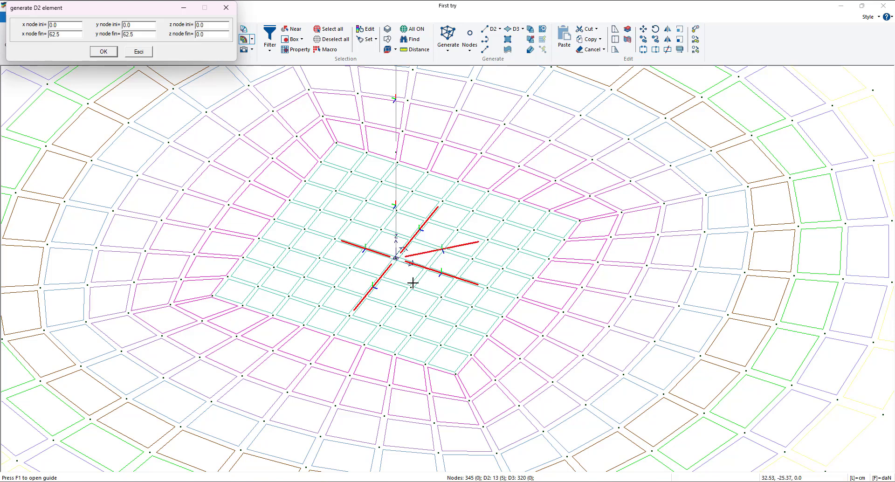
pyautogui.click(423, 310)
pyautogui.rightClick(423, 310)
pyautogui.click(380, 262)
pyautogui.click(303, 277)
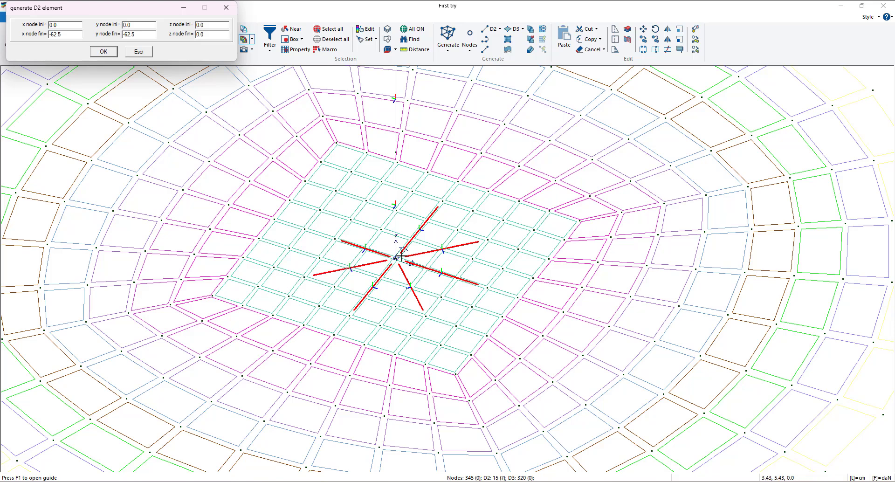
pyautogui.click(366, 201)
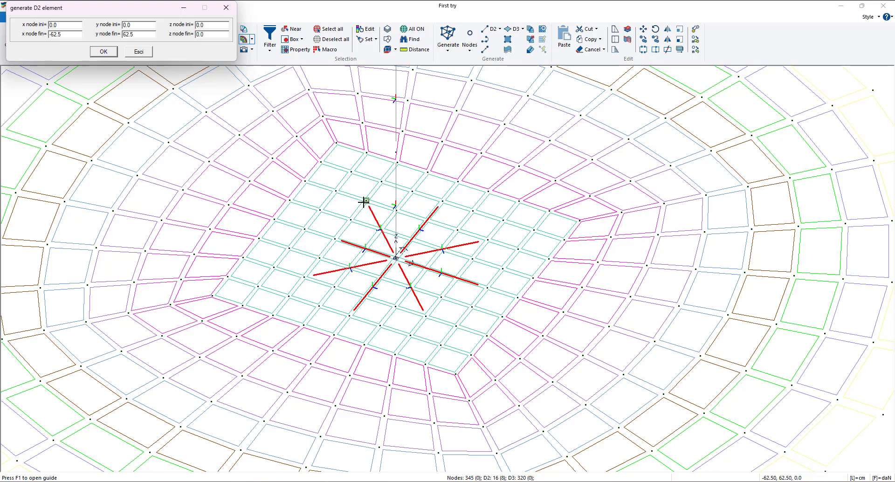
pyautogui.click(226, 8)
# Assign material [157] Materiale inf. rigido no peso to the new radial D2 elements, and close their properties.
pyautogui.scroll(-2, 414, 209)
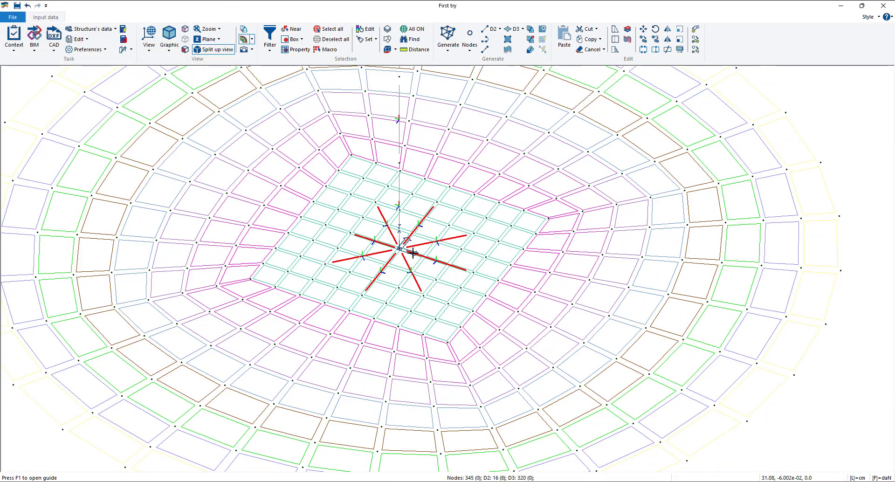
pyautogui.click(365, 29)
pyautogui.click(427, 215)
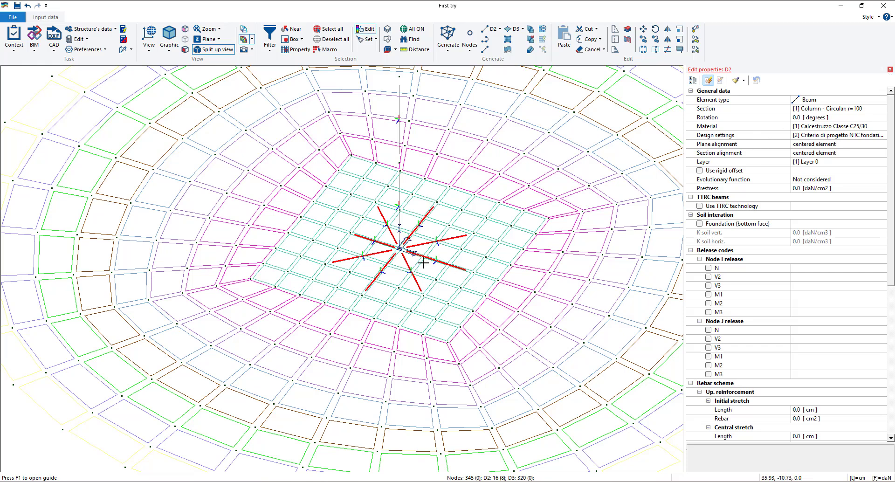
pyautogui.click(840, 130)
pyautogui.click(883, 126)
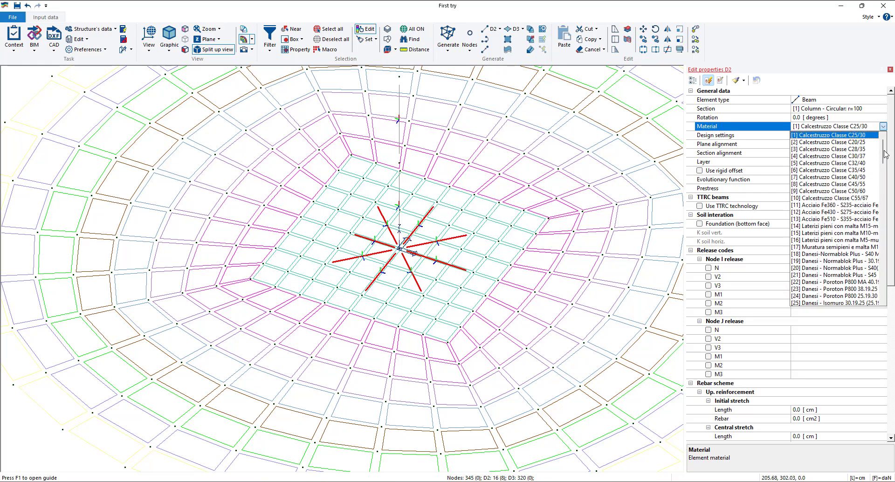
pyautogui.moveTo(884, 154); pyautogui.dragTo(882, 296)
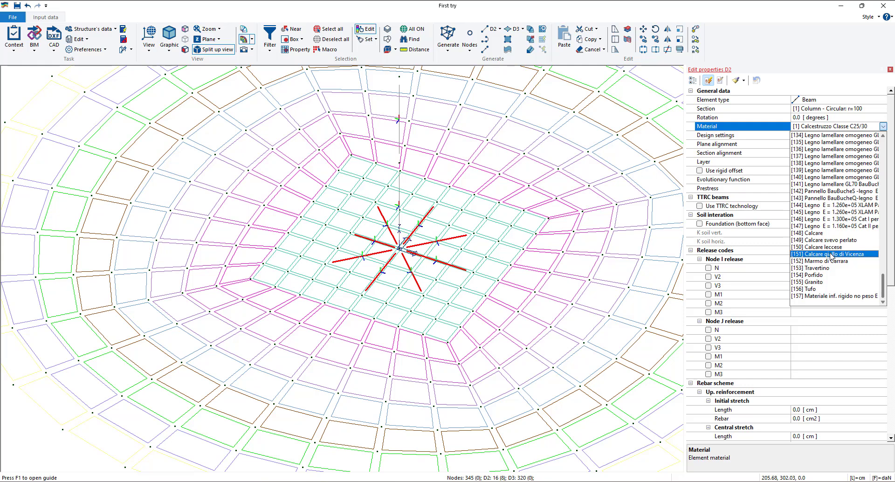
pyautogui.click(836, 296)
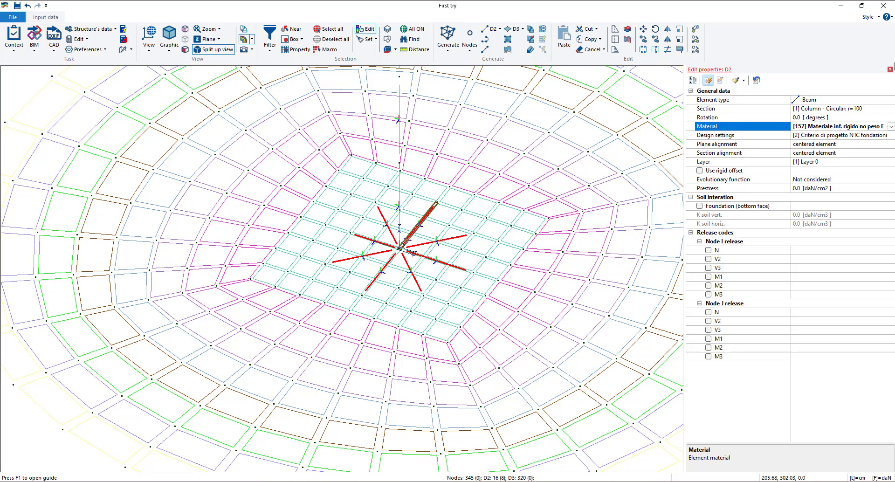
pyautogui.click(889, 69)
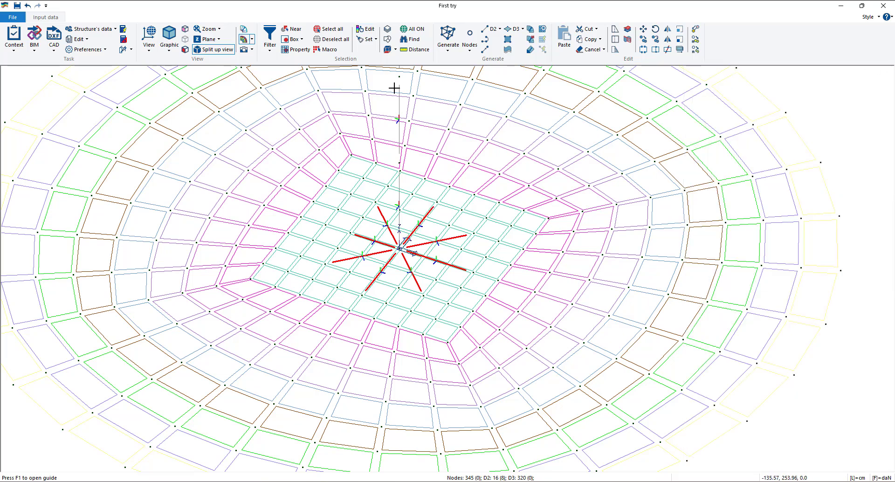
# Check the weight and elastic constants of the rigid weightless material in the materials table, and close the table.
pyautogui.click(97, 30)
pyautogui.click(89, 60)
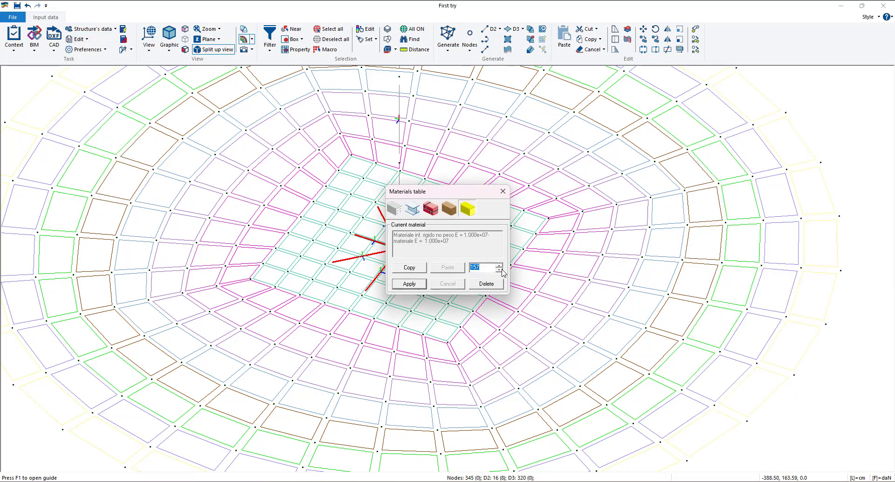
pyautogui.click(467, 217)
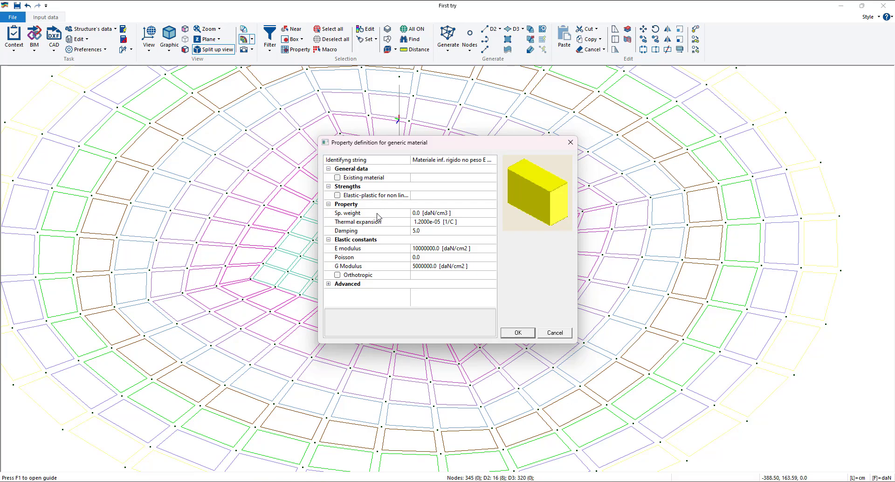
pyautogui.click(380, 250)
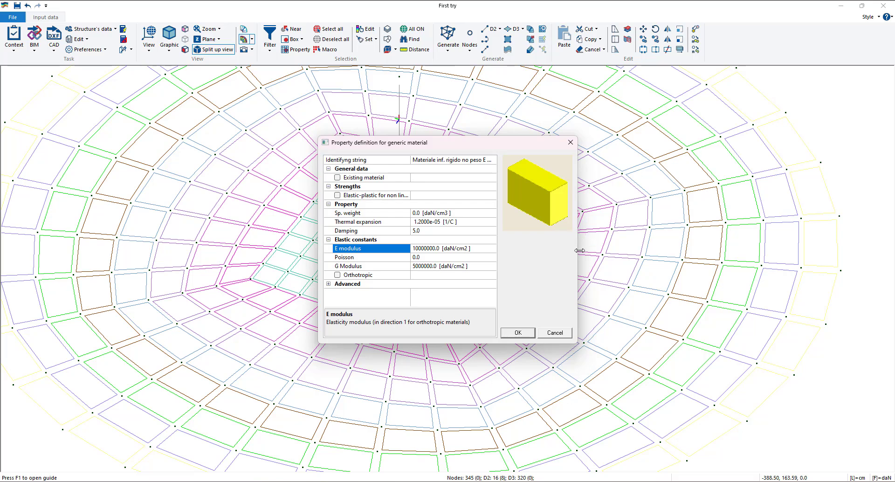
pyautogui.click(517, 332)
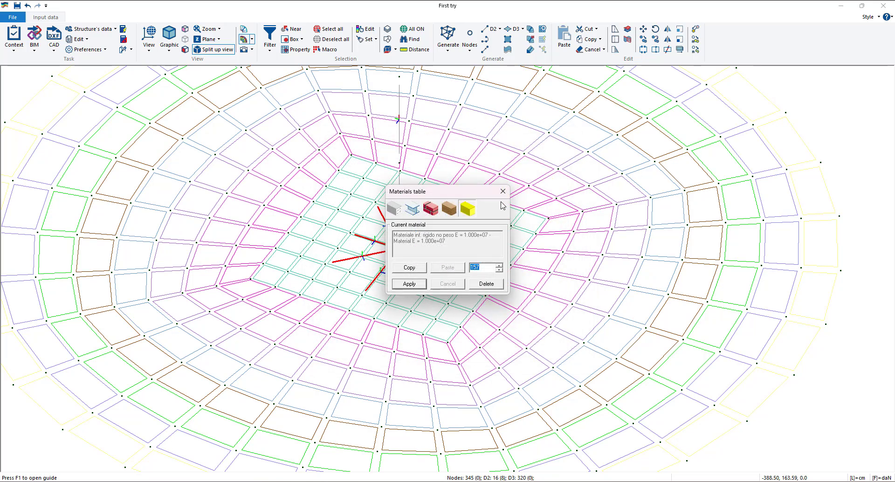
pyautogui.click(500, 191)
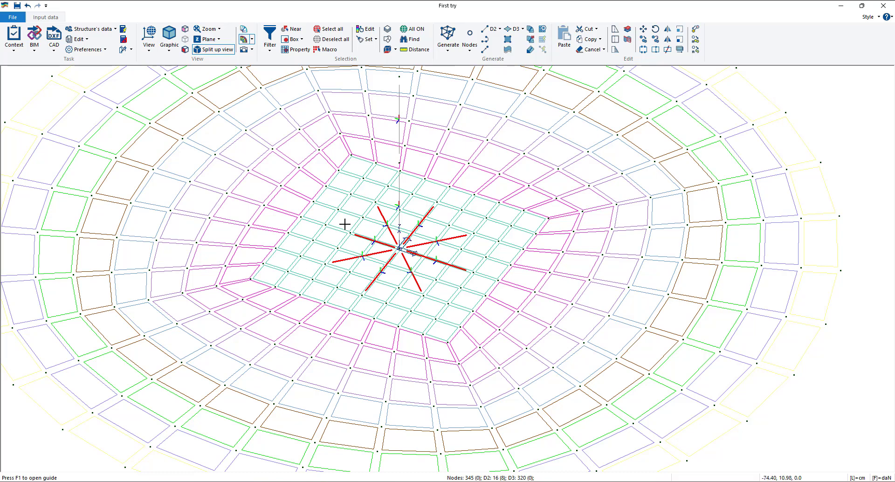
# Redefine section 2 in the table of sections as a rectangular section identified as "Rigid link".
pyautogui.click(82, 32)
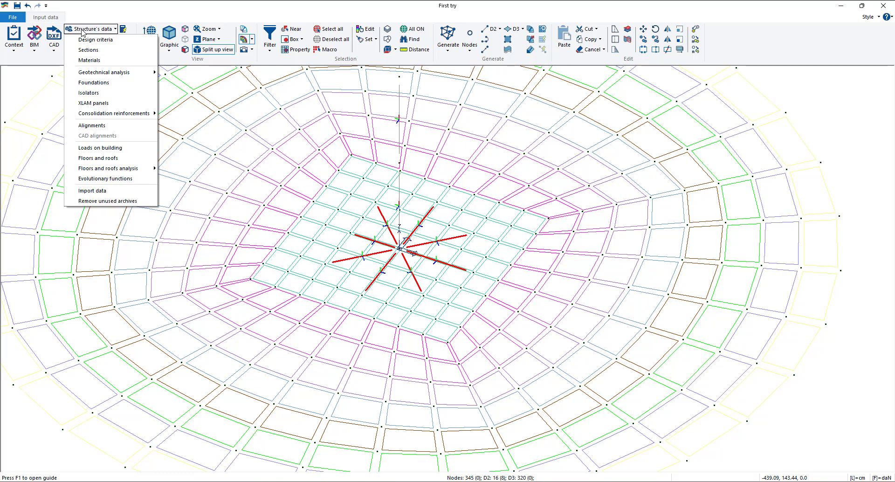
pyautogui.click(89, 49)
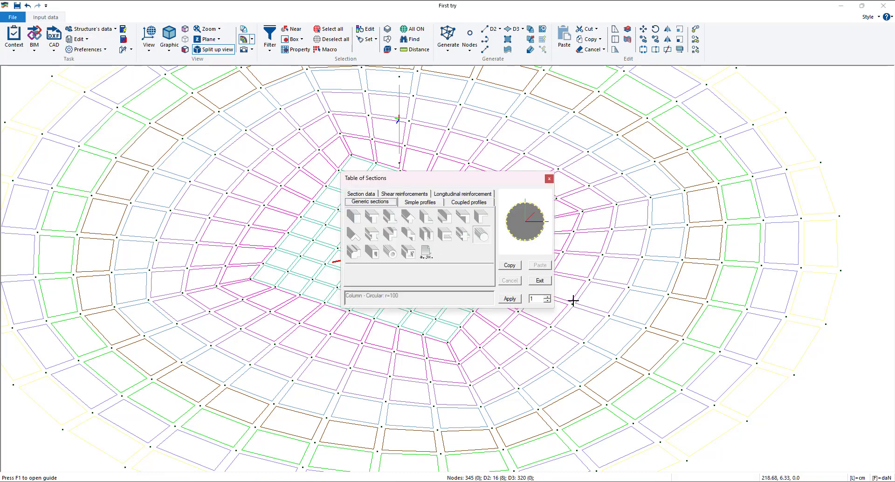
pyautogui.click(547, 296)
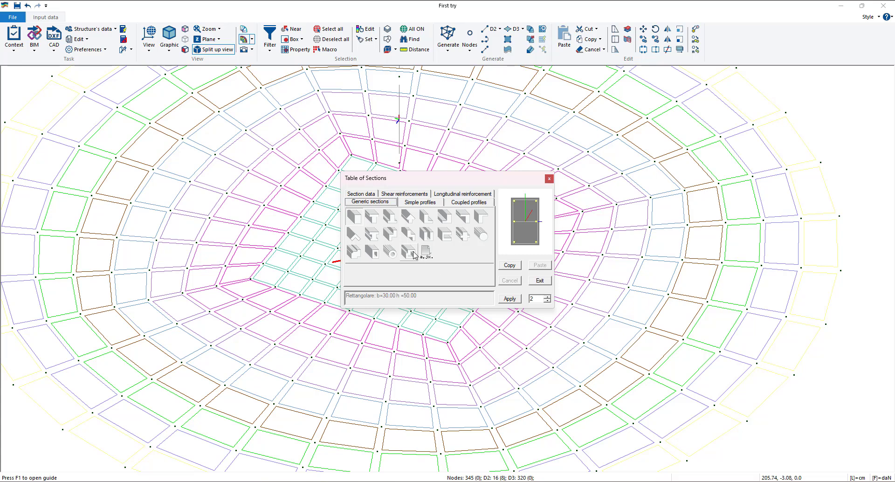
pyautogui.click(357, 219)
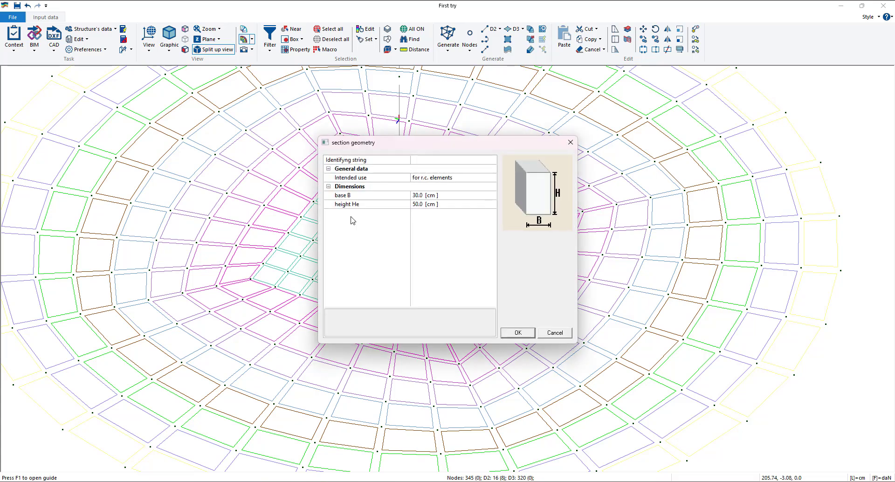
pyautogui.click(451, 159)
pyautogui.write('Ri')
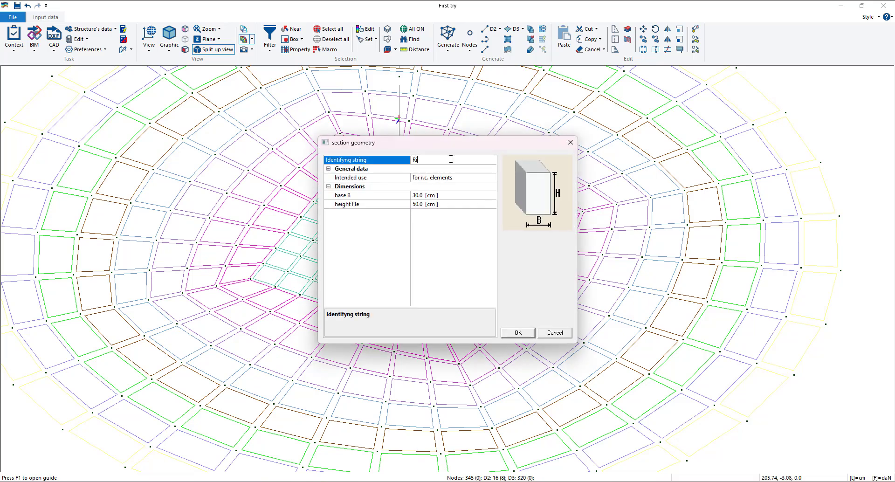
pyautogui.write('gid link')
# Set the Rigid link section's base and height to 10 cm each, apply it, and close the table of sections.
pyautogui.click(417, 199)
pyautogui.press('BackSpace')
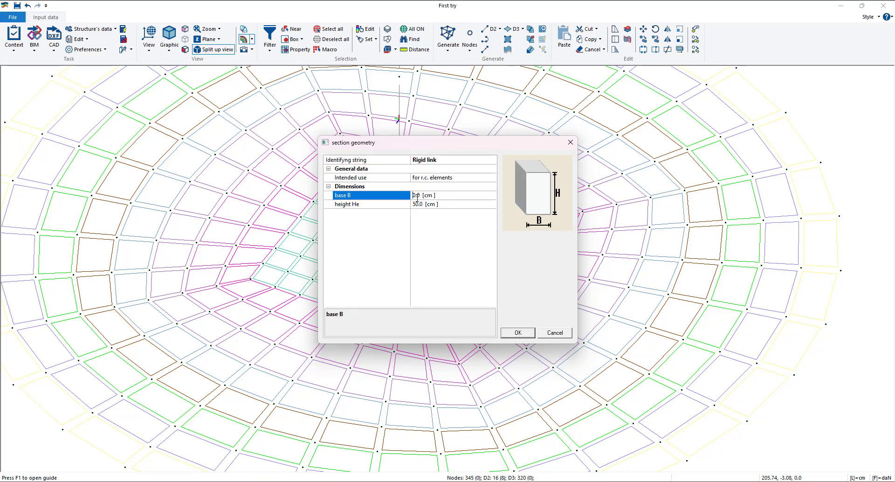
pyautogui.write('1')
pyautogui.click(416, 205)
pyautogui.press('BackSpace')
pyautogui.write('1')
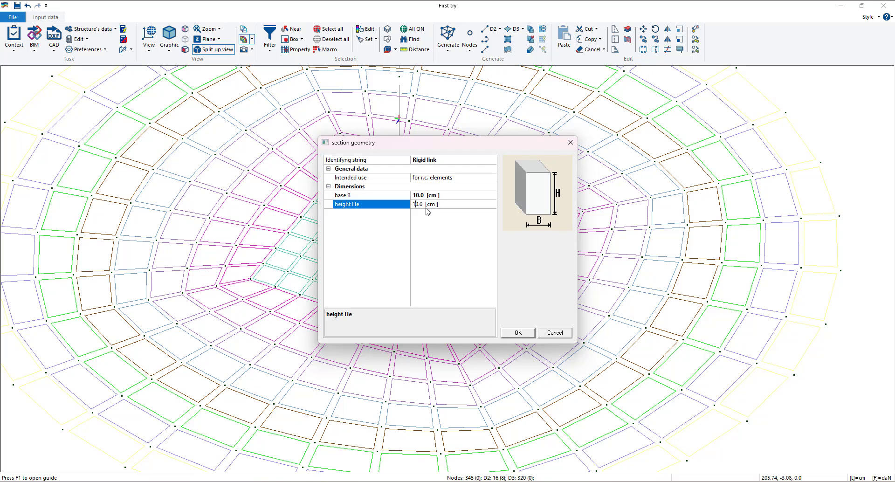
pyautogui.press('Return')
pyautogui.click(517, 332)
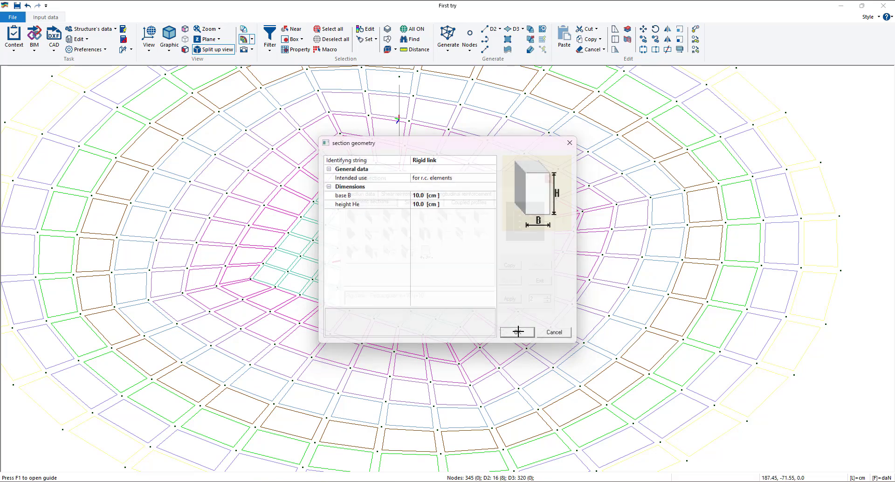
pyautogui.click(517, 300)
pyautogui.click(549, 179)
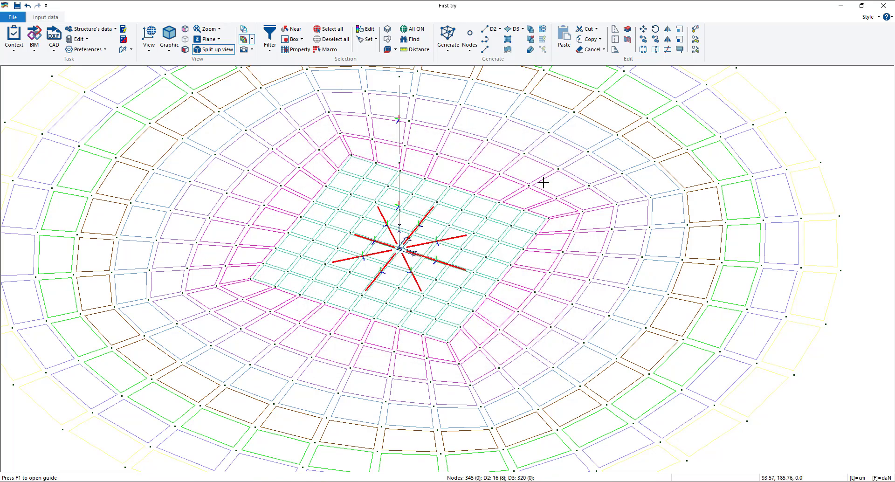
# Assign section [2] Rigid link - Rectangular: b=10 h=10 to the radial D2 elements.
pyautogui.click(365, 29)
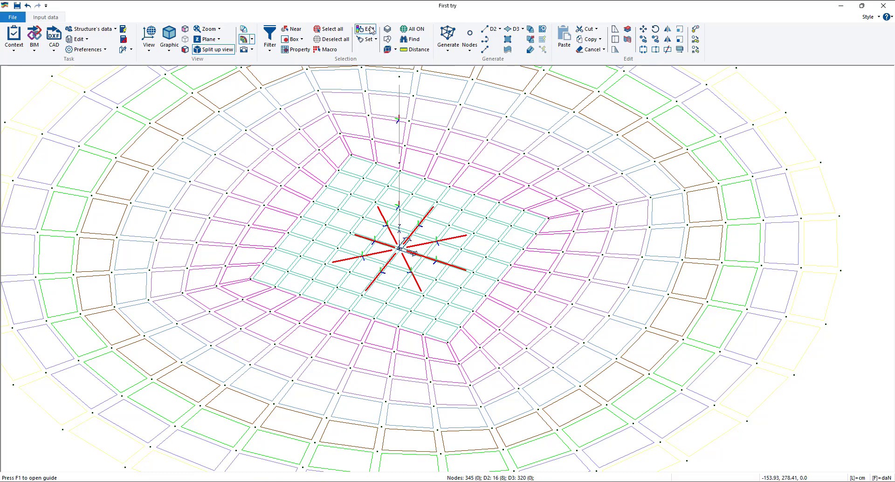
pyautogui.click(424, 218)
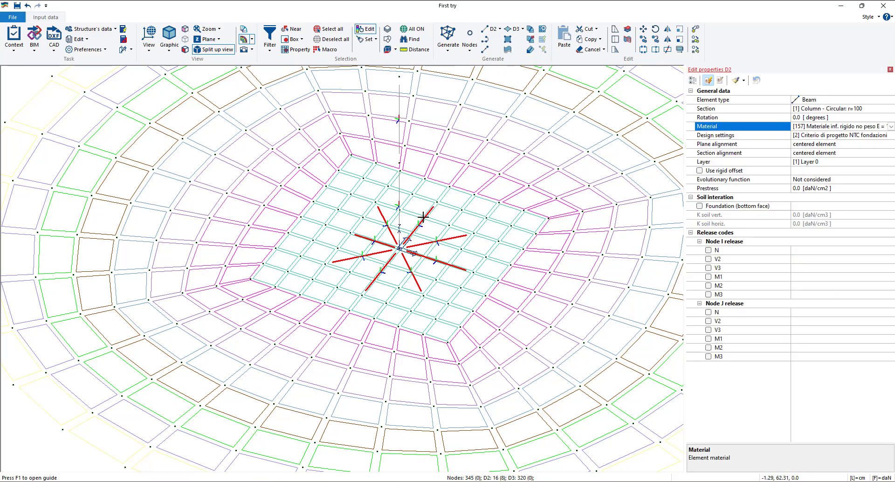
pyautogui.click(798, 108)
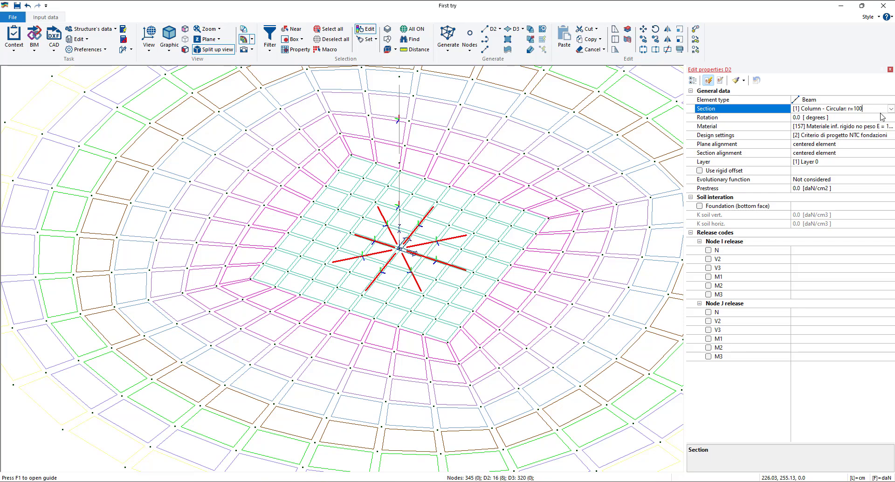
pyautogui.click(889, 108)
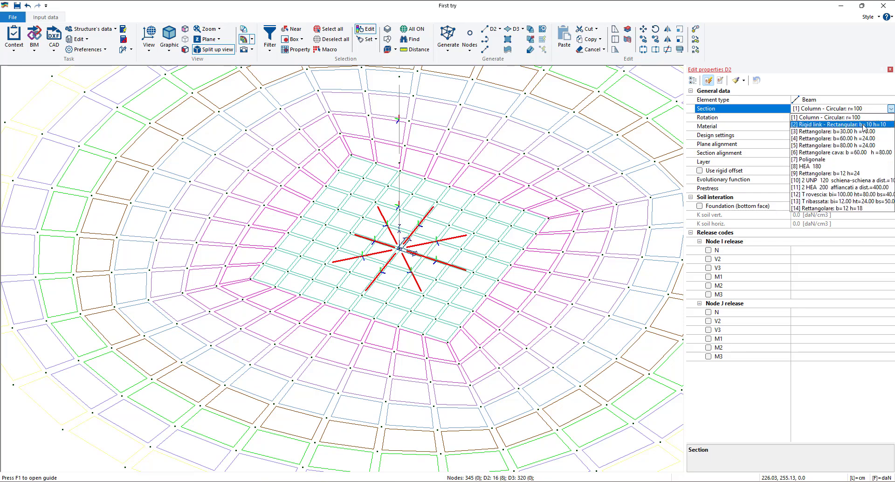
pyautogui.click(862, 124)
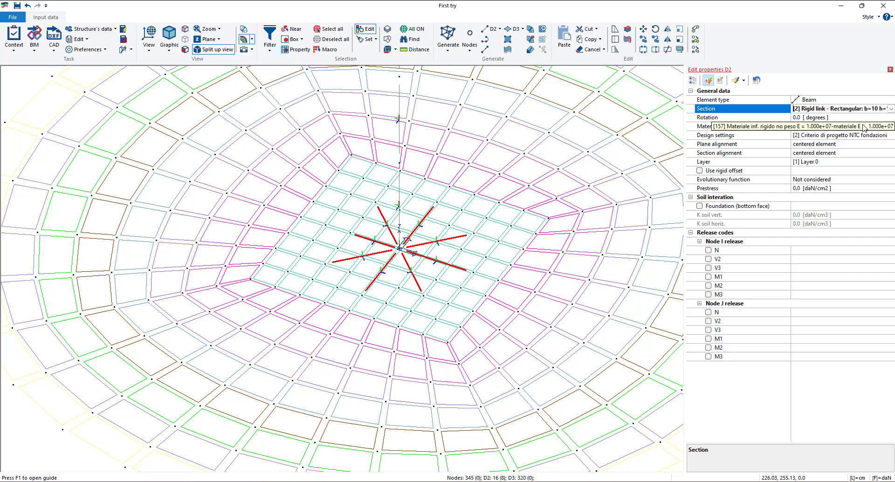
pyautogui.click(736, 81)
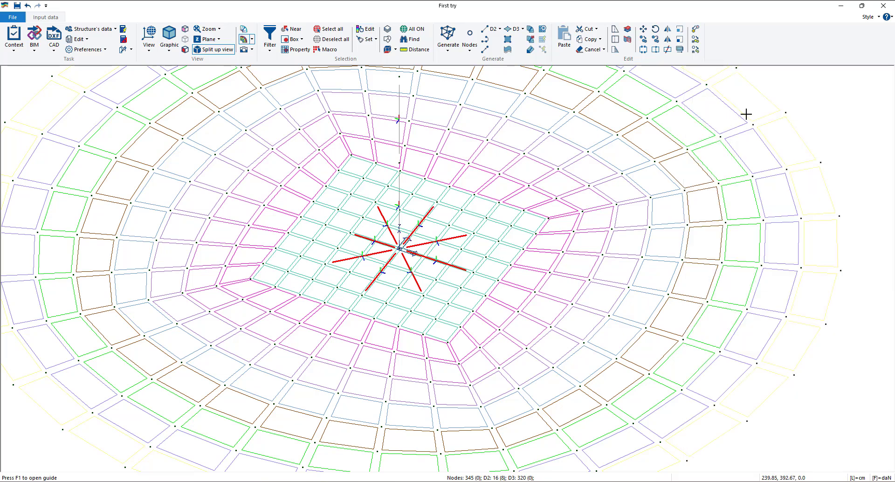
# Assign the reference properties to the selected radial D2 elements around the central node and clear the selection.
pyautogui.rightClick(745, 114)
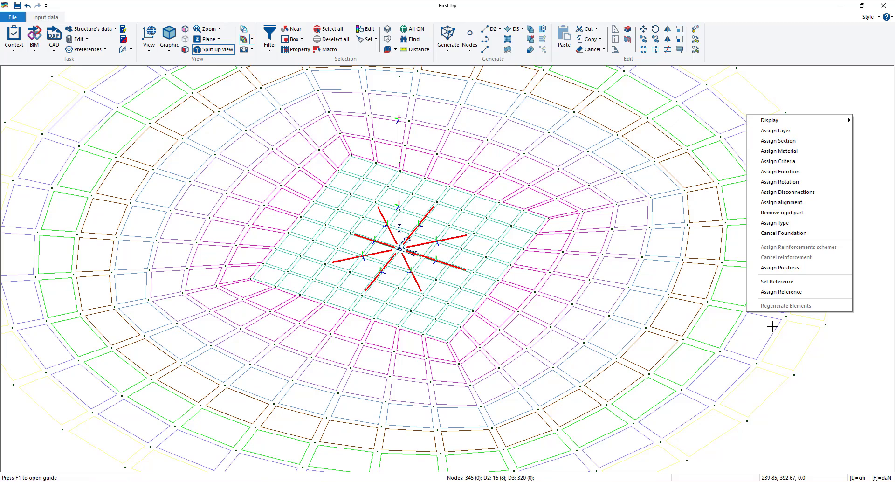
pyautogui.click(785, 294)
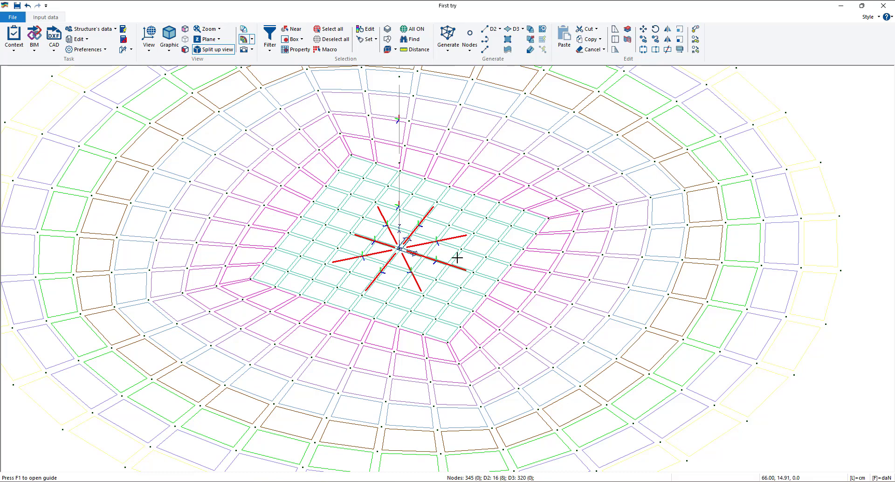
pyautogui.press('Escape')
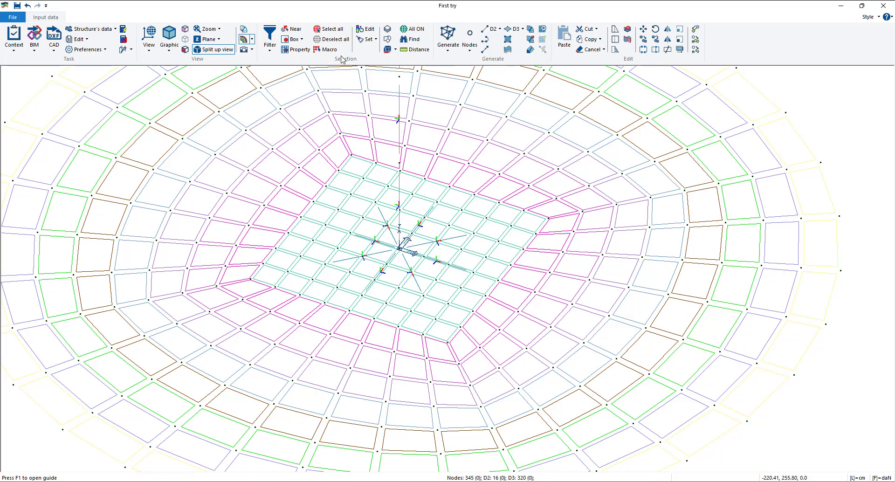
# Check the section, material and other properties assigned to one of the radial D2 links.
pyautogui.click(365, 29)
pyautogui.click(375, 254)
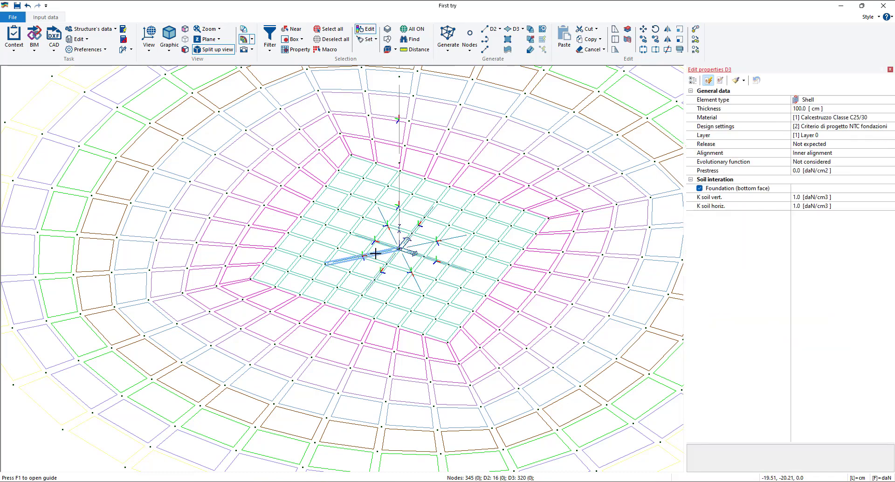
pyautogui.click(358, 256)
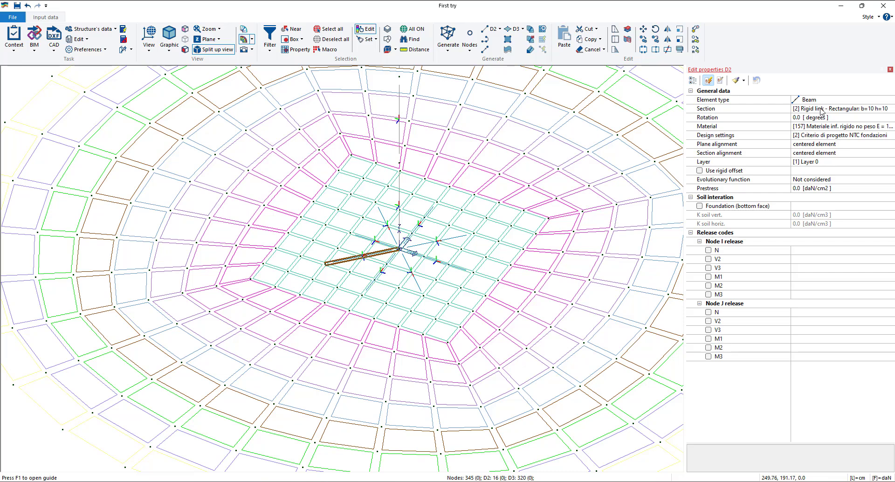
pyautogui.click(890, 69)
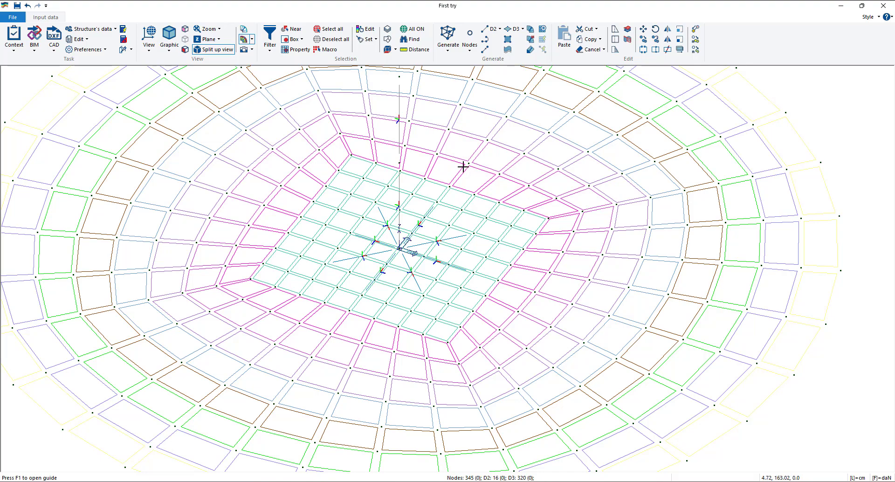
# Run the structure status check, select the elements with intermediate nodes for additional inspection, and close the report.
pyautogui.scroll(-8, 460, 168)
pyautogui.moveTo(462, 172); pyautogui.dragTo(434, 214, button='middle')
pyautogui.scroll(3, 434, 214)
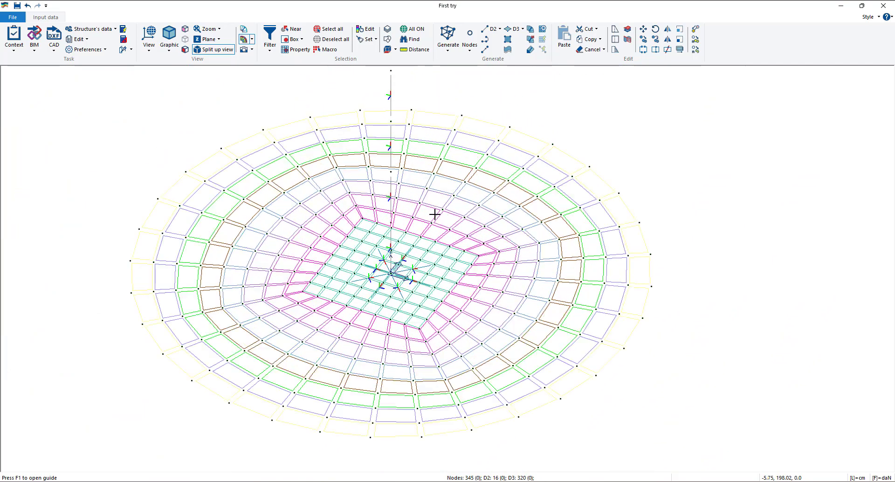
pyautogui.scroll(5, 434, 275)
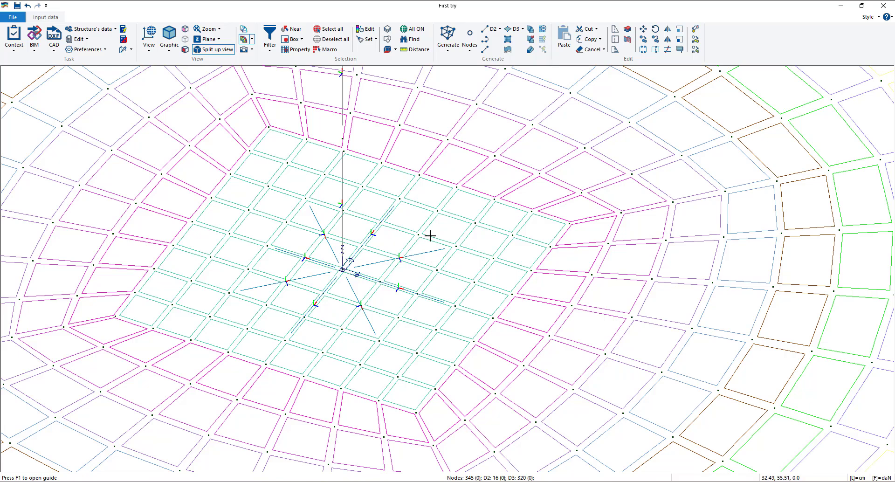
pyautogui.scroll(-1, 368, 259)
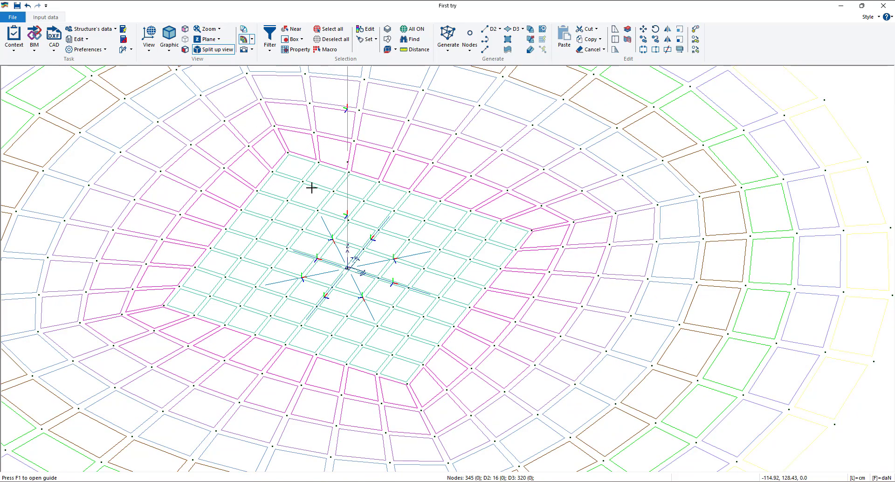
pyautogui.click(24, 50)
pyautogui.click(40, 71)
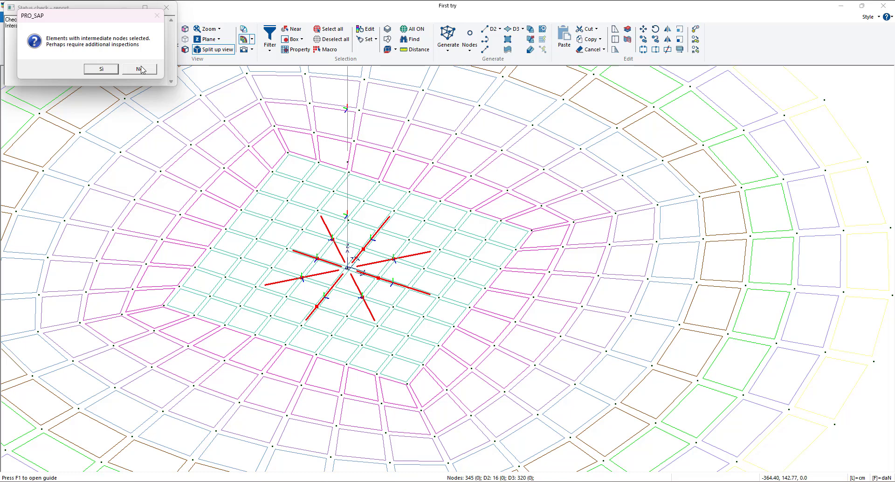
pyautogui.click(100, 69)
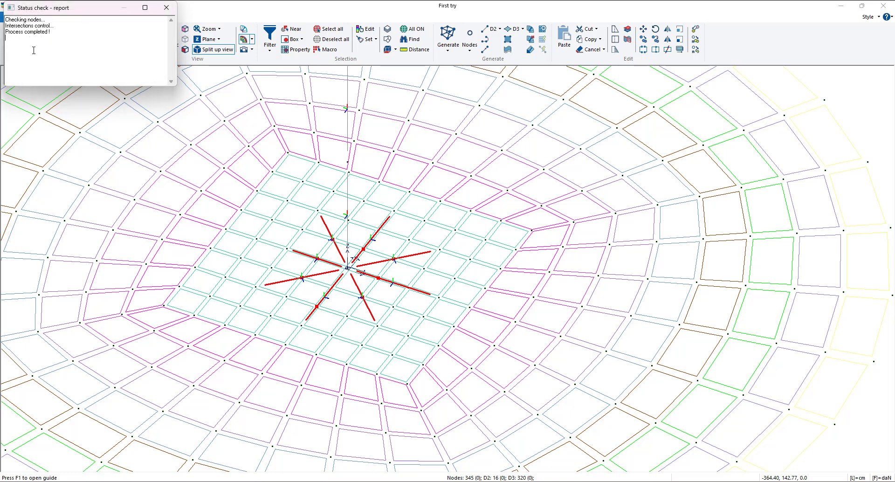
pyautogui.click(167, 7)
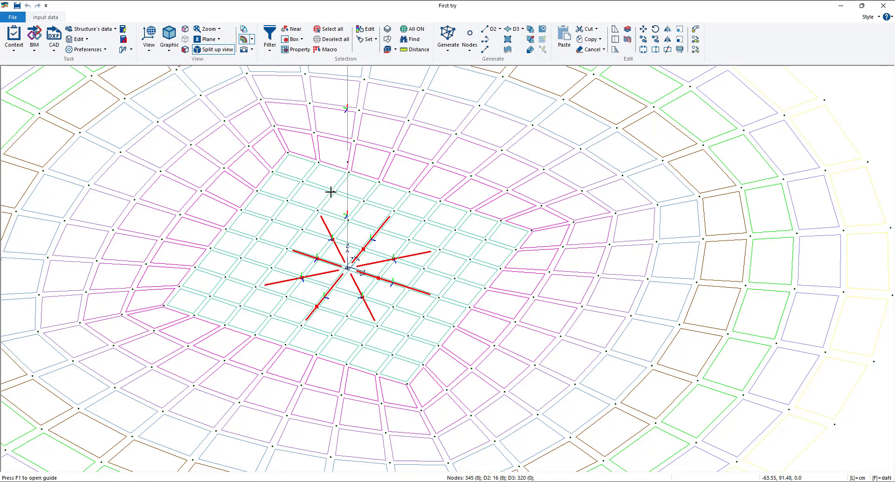
# Split the selected radial D2 links at their intermediate nodes and clear the selection.
pyautogui.click(656, 49)
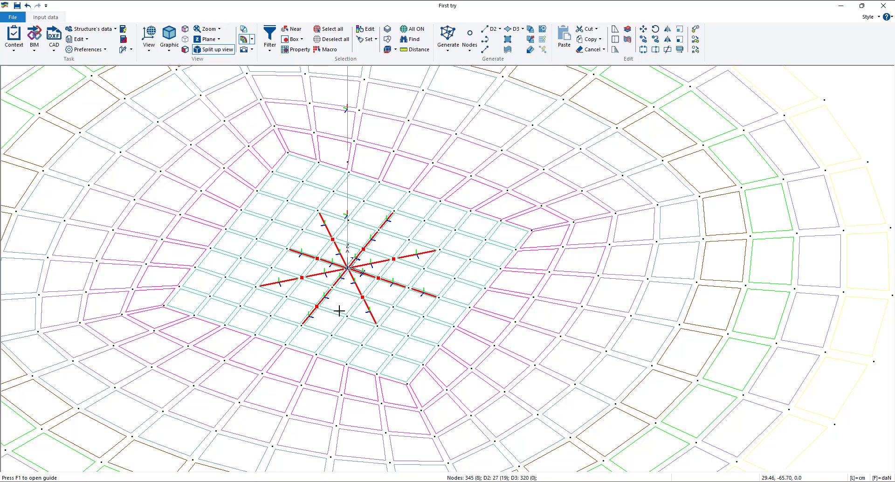
pyautogui.press('Escape')
pyautogui.scroll(-5, 328, 321)
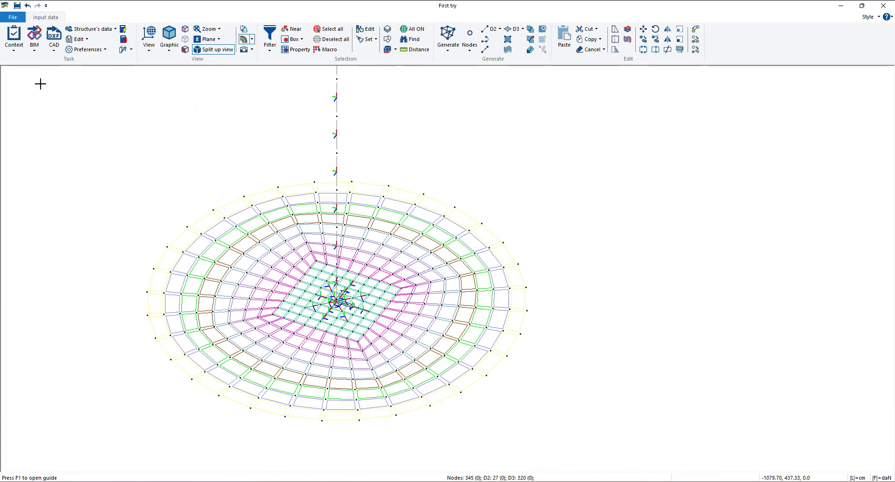
# Run the structural analysis on the model with the split rigid links and close the solver report.
pyautogui.click(15, 52)
pyautogui.click(199, 122)
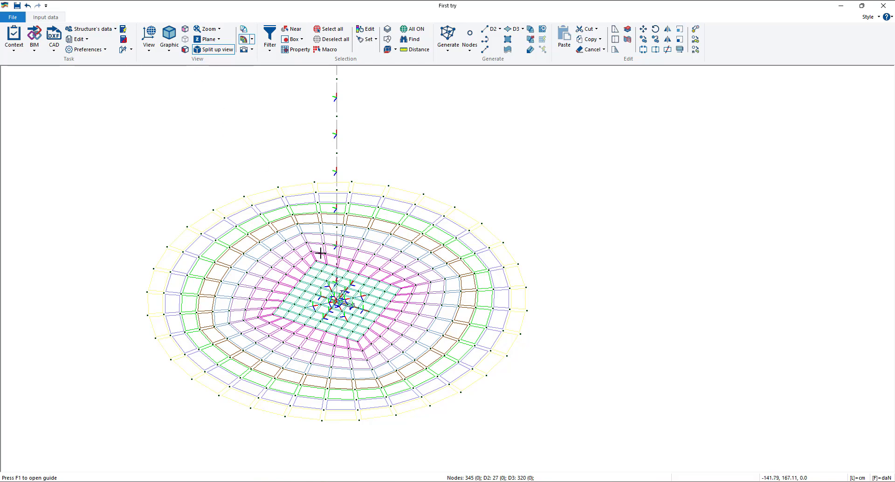
pyautogui.moveTo(336, 281); pyautogui.dragTo(421, 282, button='middle')
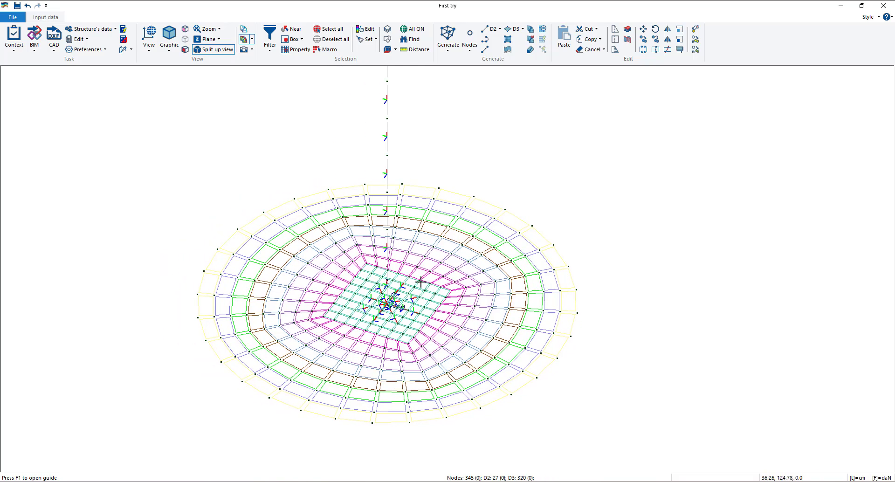
pyautogui.click(125, 30)
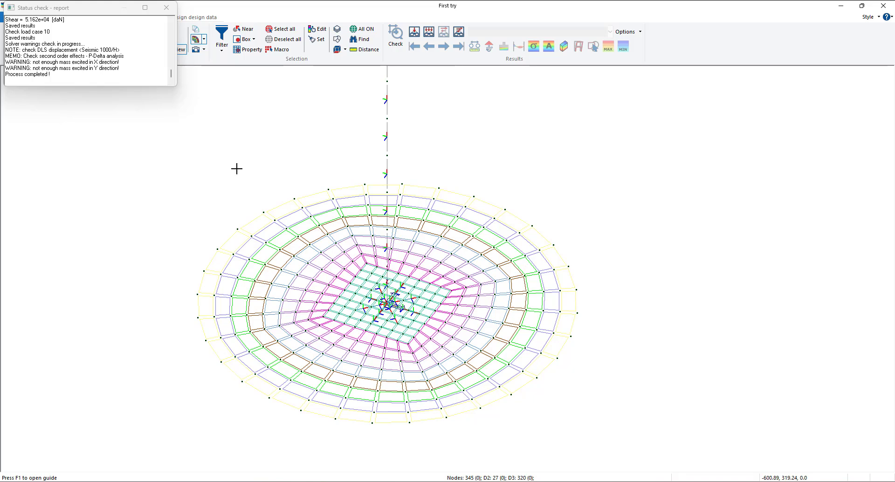
pyautogui.click(166, 7)
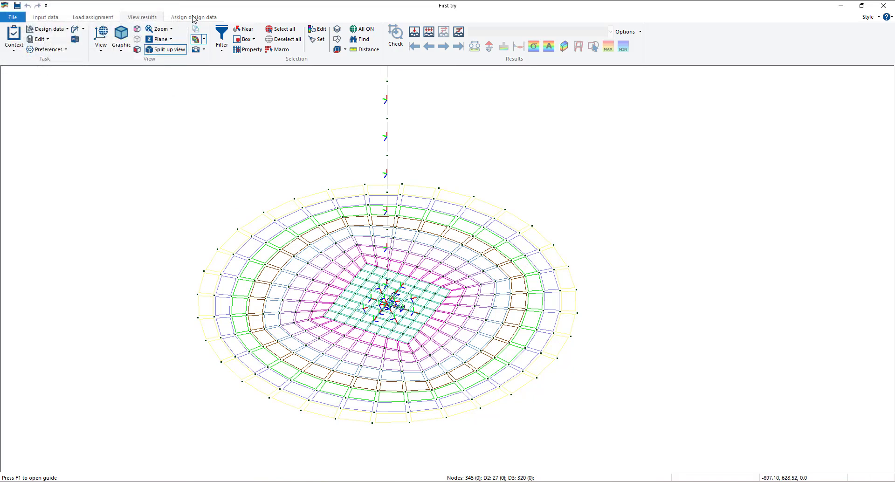
# Select all foundation slab D3 elements by property in the design context and design them with Limit States.
pyautogui.click(195, 19)
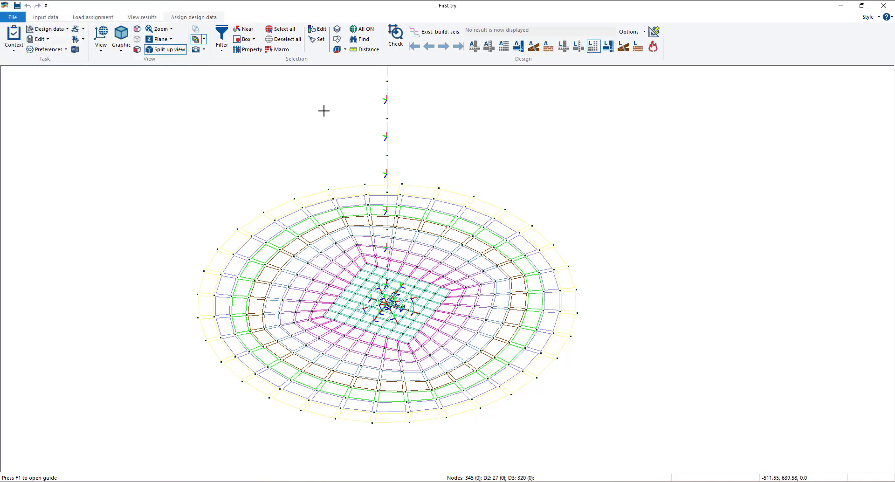
pyautogui.click(248, 50)
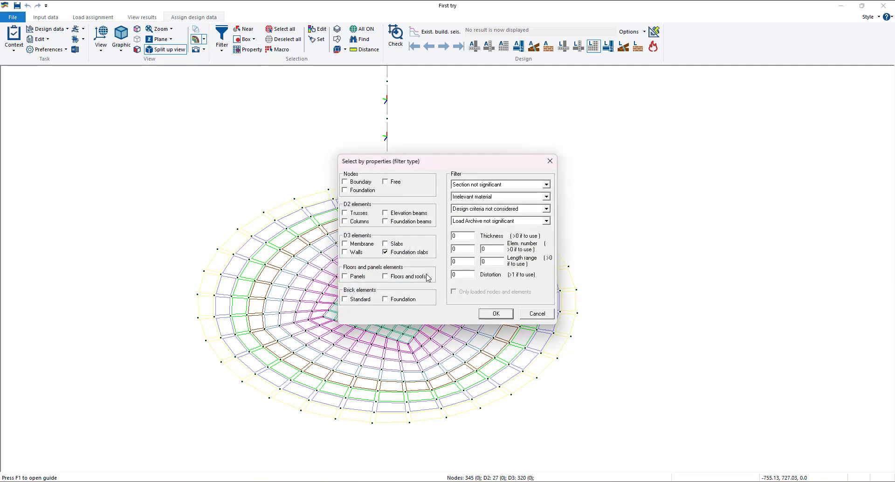
pyautogui.click(545, 311)
pyautogui.rightClick(185, 153)
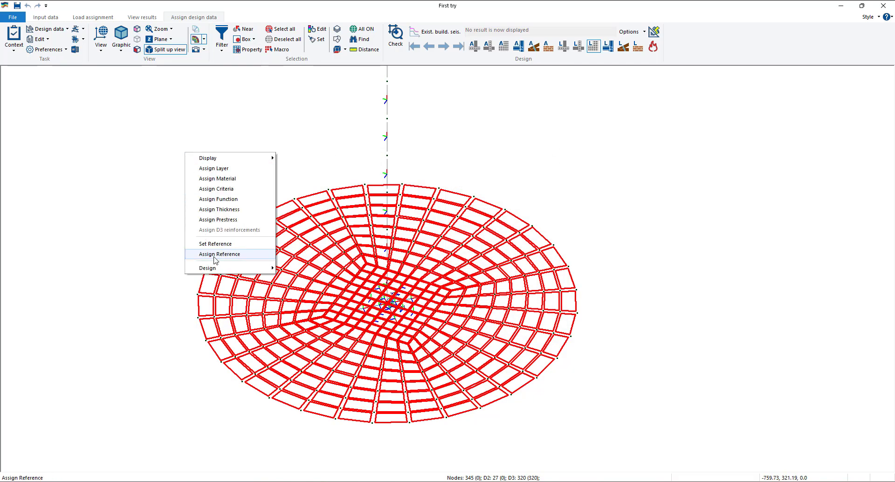
pyautogui.moveTo(209, 267)
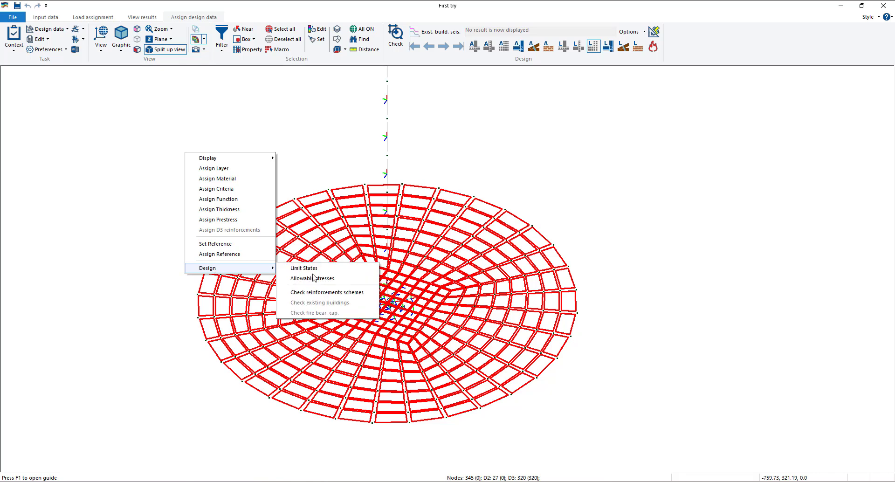
pyautogui.click(358, 261)
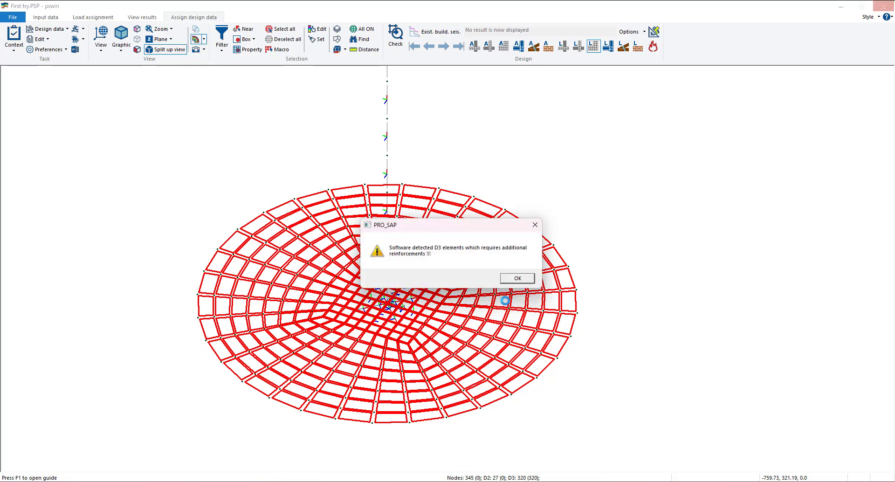
pyautogui.click(512, 276)
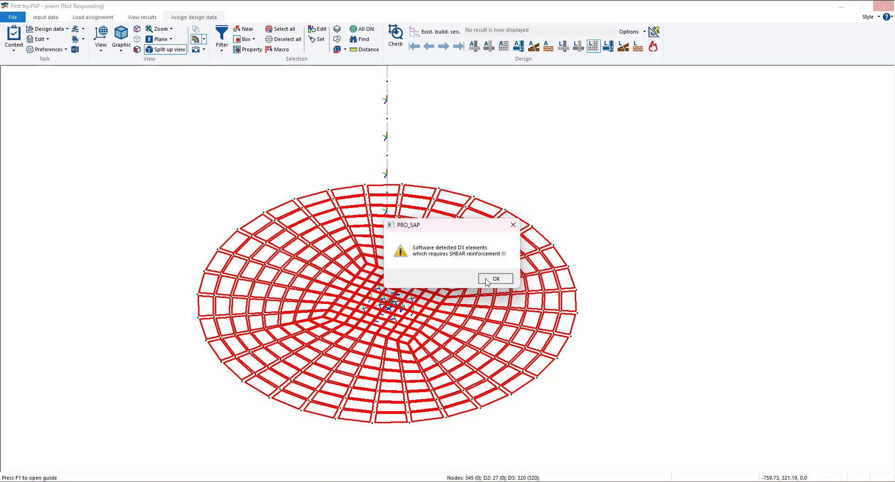
# Display the Additional As map for the foundation slab and examine the nodal values around the column footprint.
pyautogui.click(595, 46)
pyautogui.moveTo(632, 170)
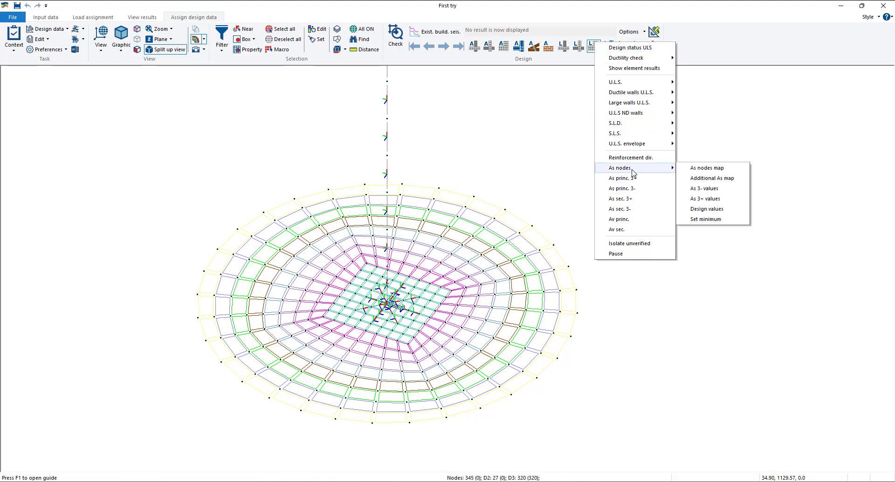
pyautogui.click(709, 178)
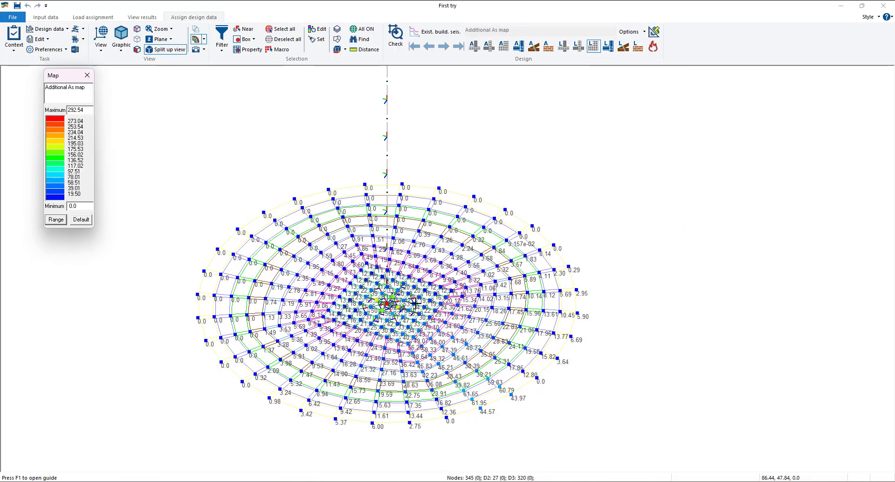
pyautogui.scroll(-2, 384, 303)
pyautogui.scroll(10, 384, 302)
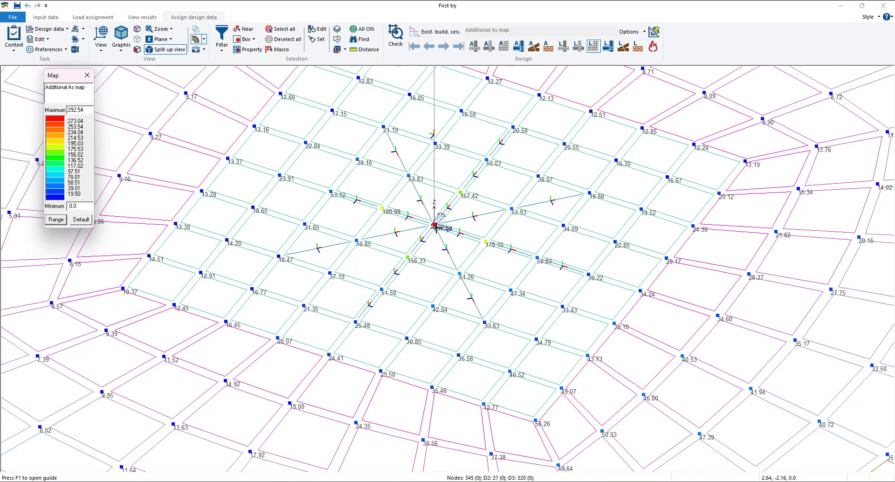
pyautogui.scroll(-2, 440, 220)
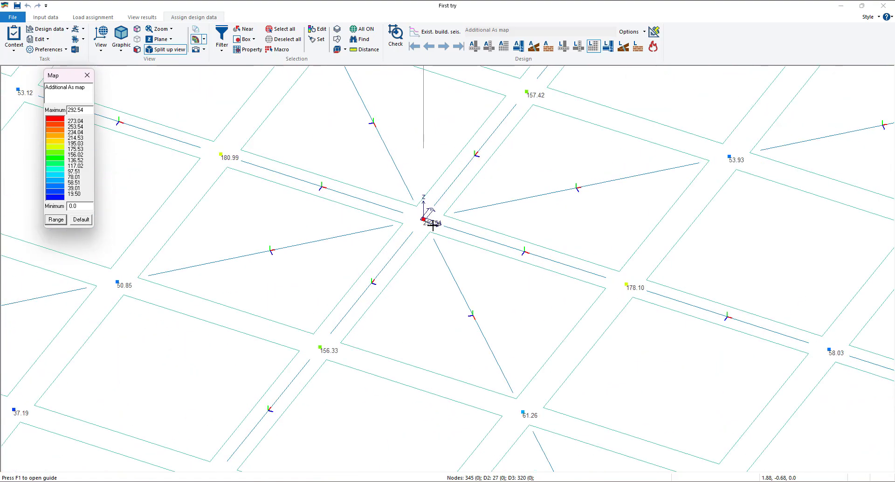
pyautogui.scroll(-3, 431, 224)
pyautogui.scroll(-8, 431, 224)
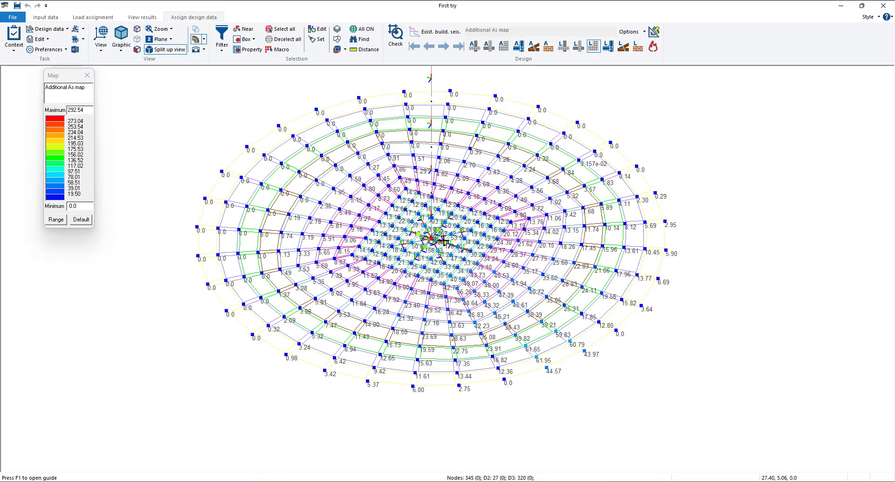
pyautogui.scroll(-2, 442, 231)
pyautogui.moveTo(446, 228); pyautogui.dragTo(442, 265, button='middle')
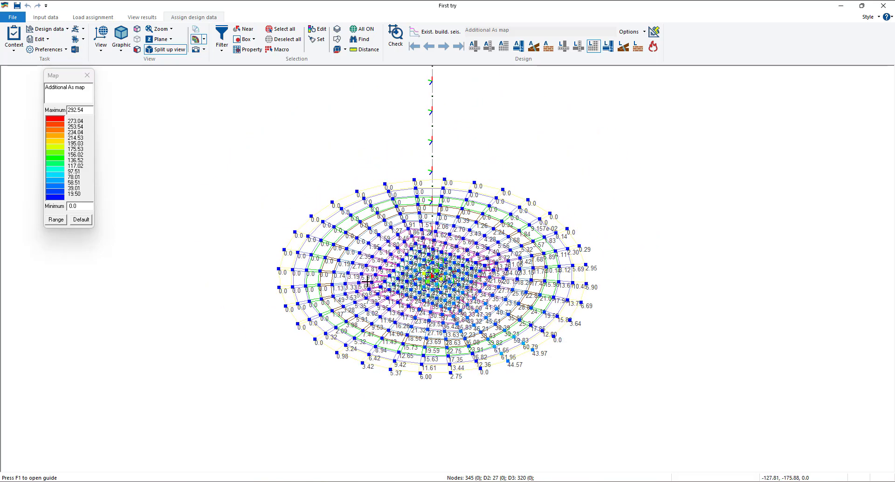